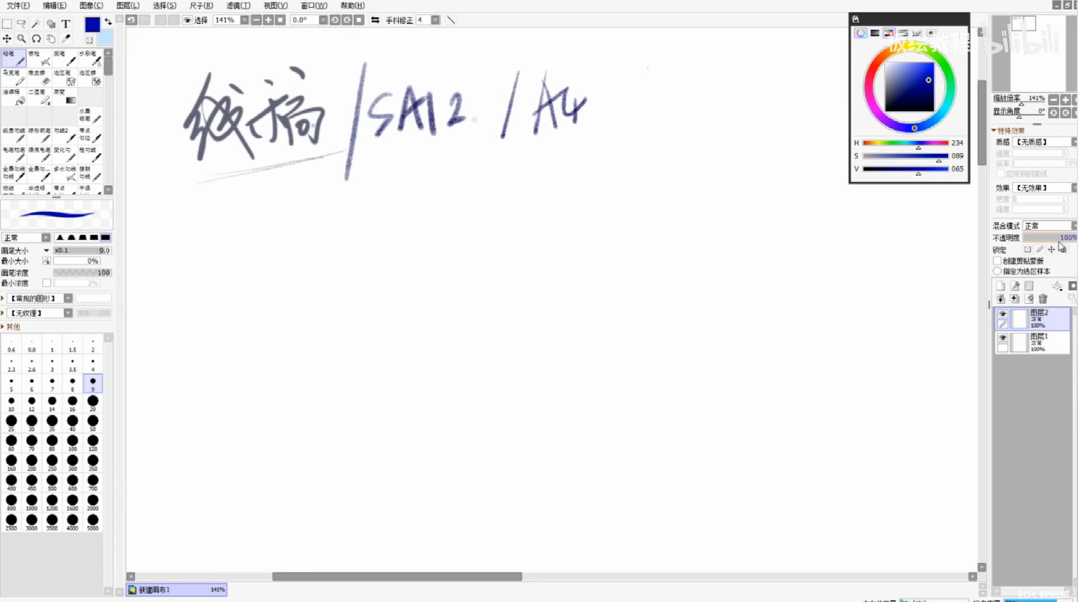
Scale down the handwritten title "线稿 /SAI2 /A4" and move it closer to the canvas's upper-left corner
key("ctrl+t")
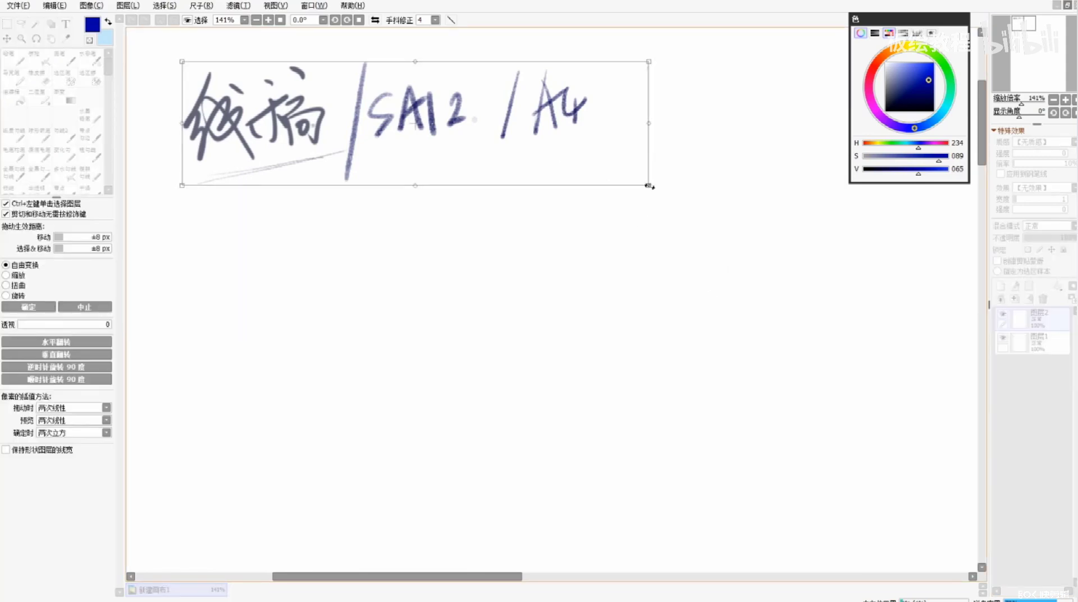
left_click_drag(648, 185, 541, 157)
left_click_drag(506, 117, 483, 105)
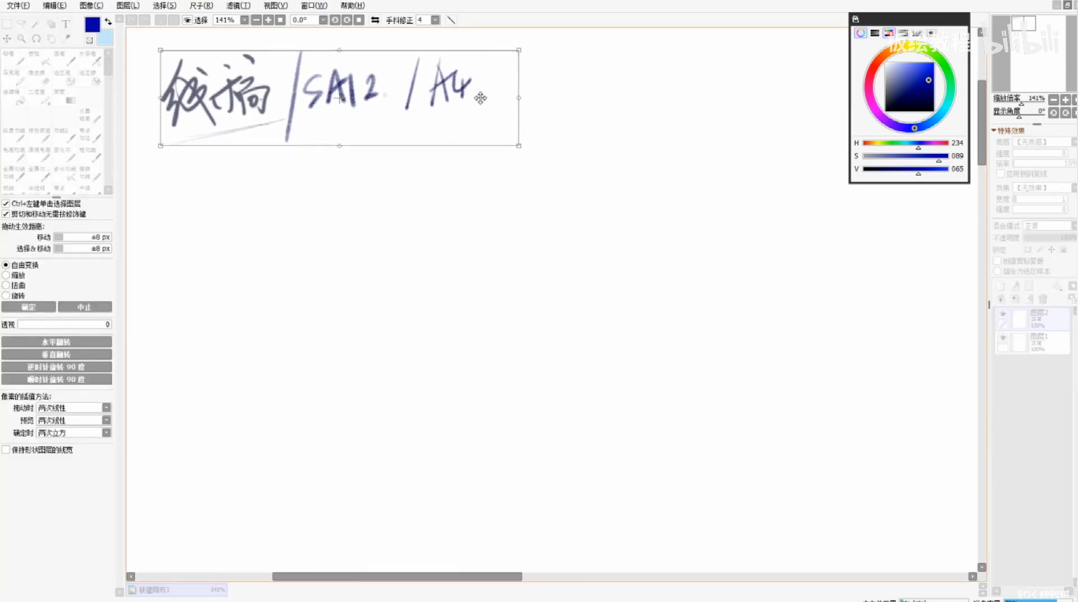
key("Return")
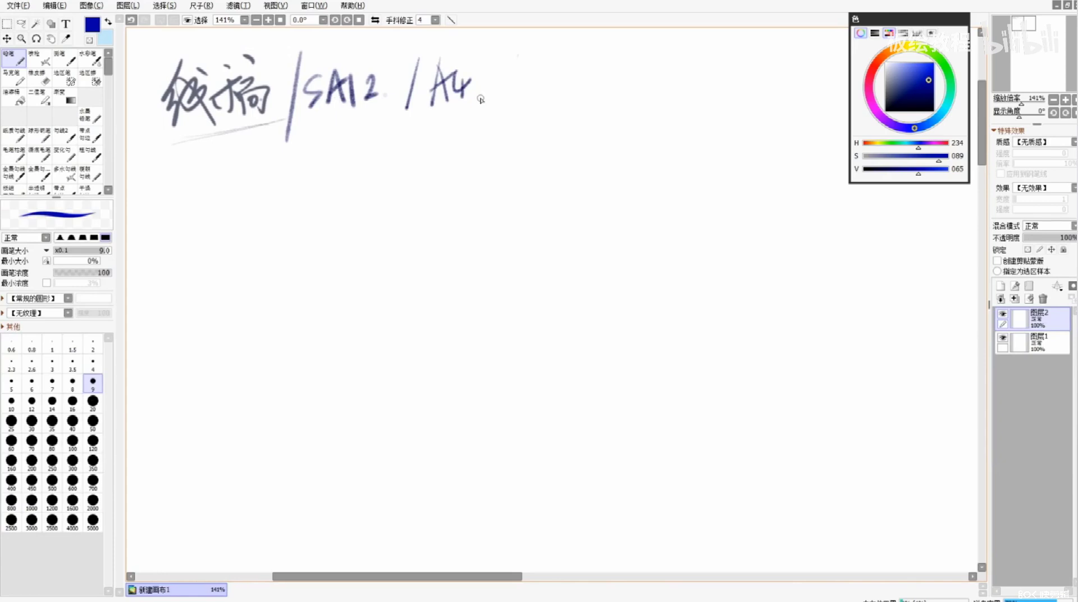
Reduce the pen's brush size to 6
key("bracketleft")
key("bracketleft")
key("bracketleft")
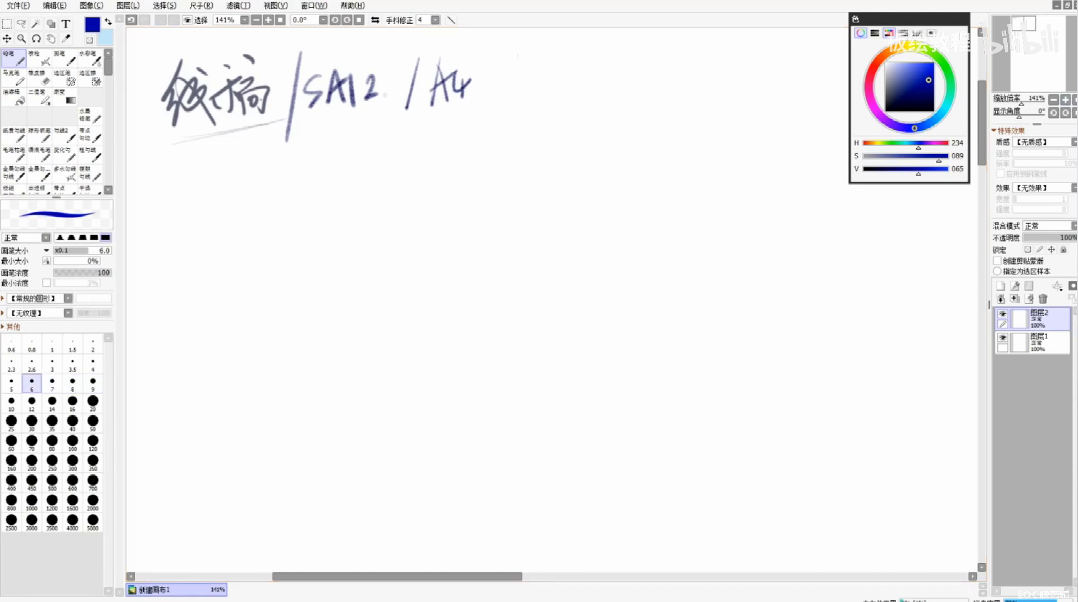
key("super")
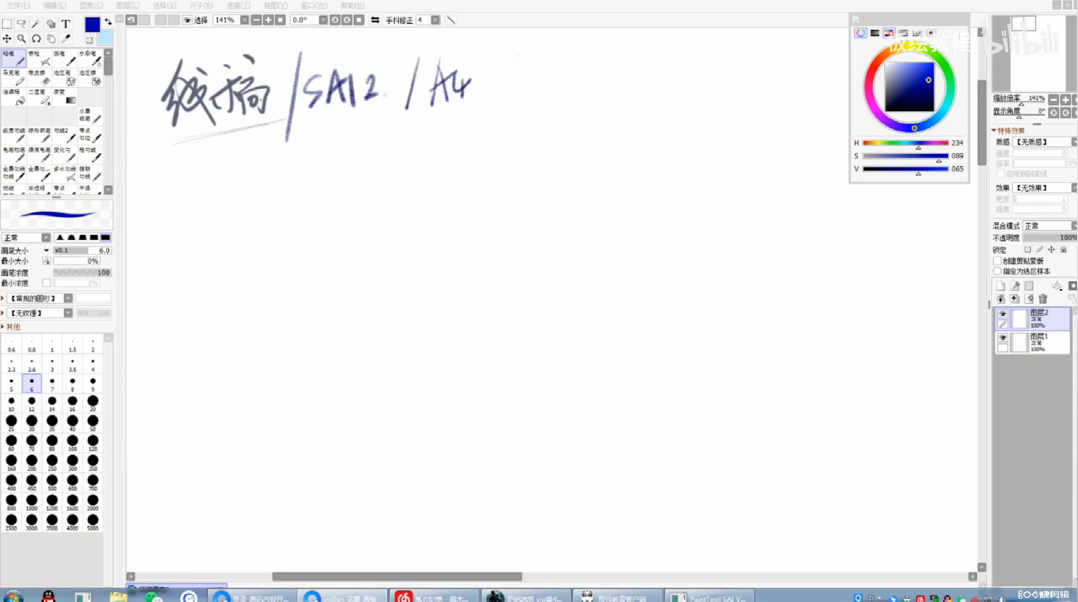
left_click(535, 287)
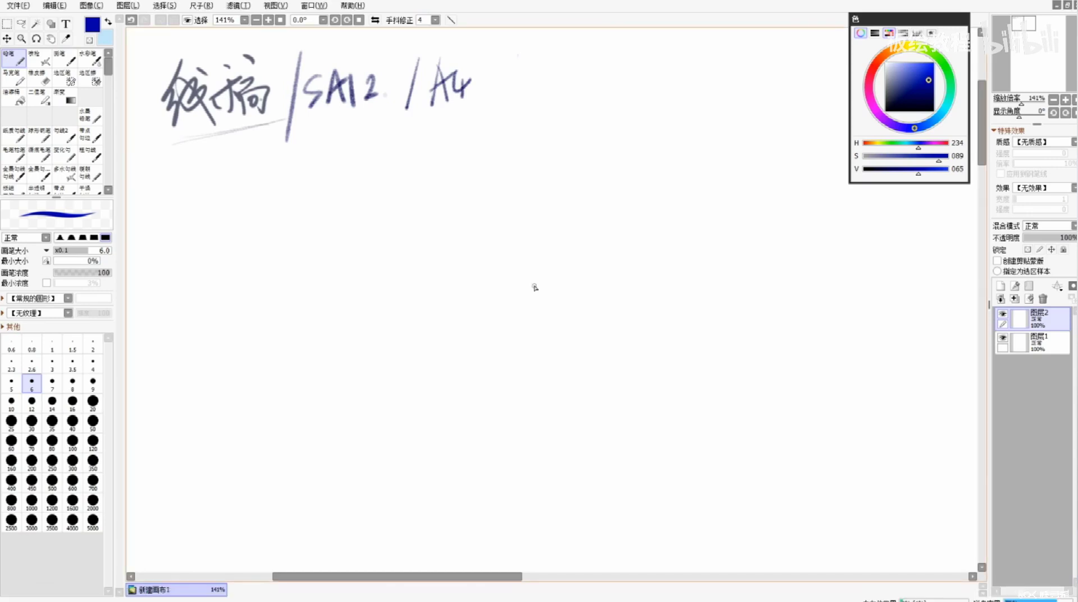
left_click_drag(530, 59, 512, 115)
key("ctrl+z")
left_click_drag(574, 129, 581, 146)
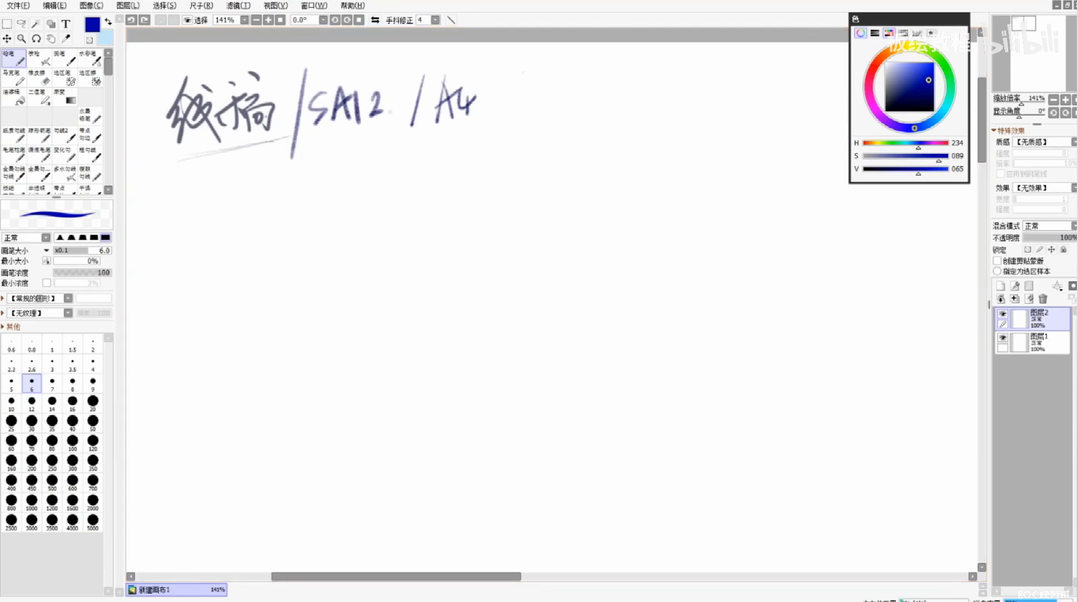
key("super")
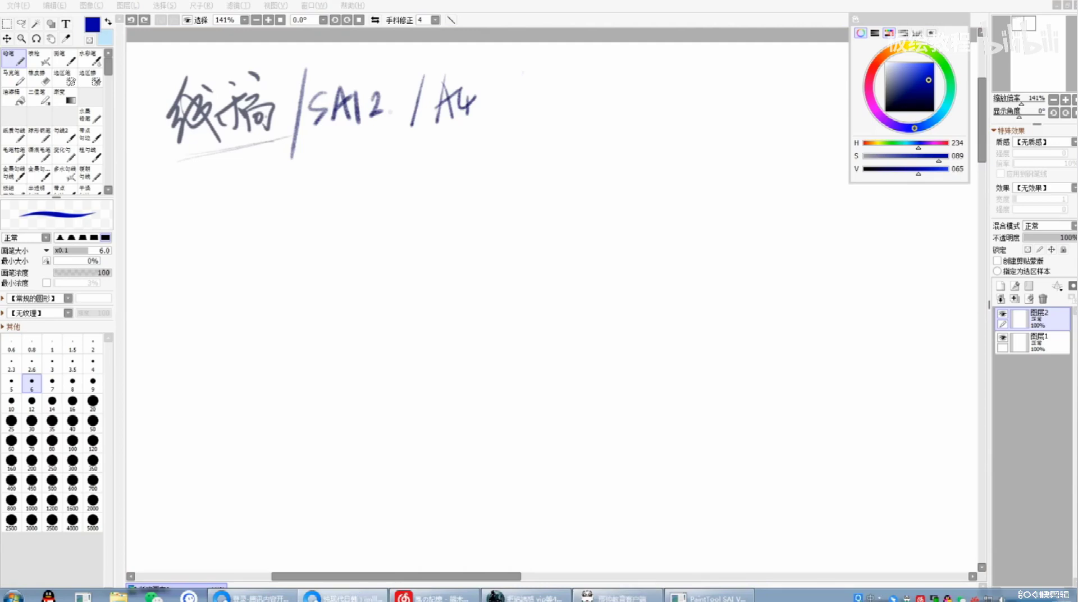
left_click(671, 179)
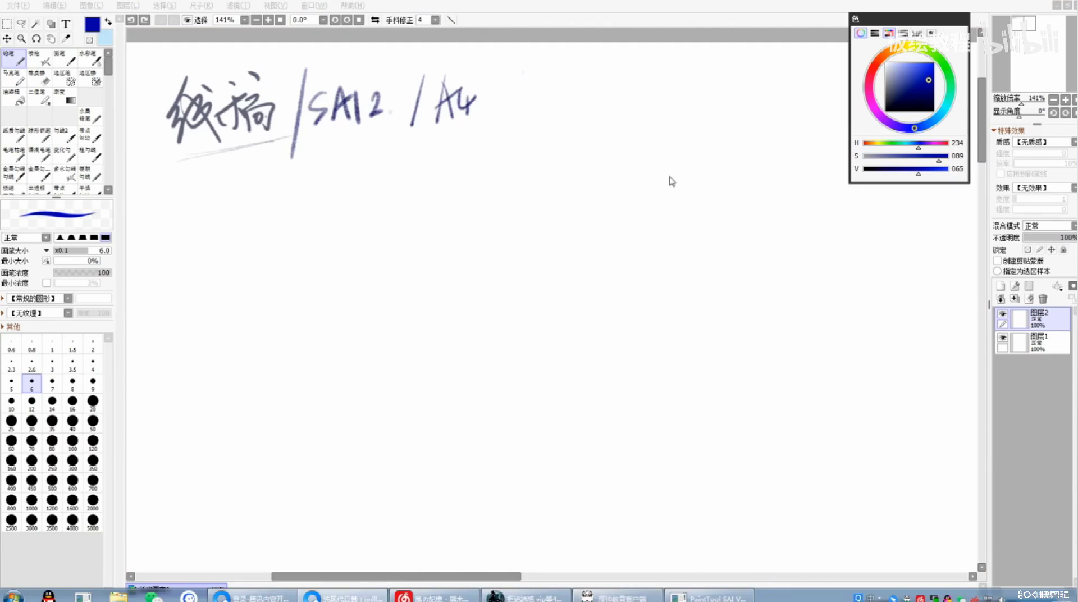
left_click(1003, 314)
left_click(1003, 314)
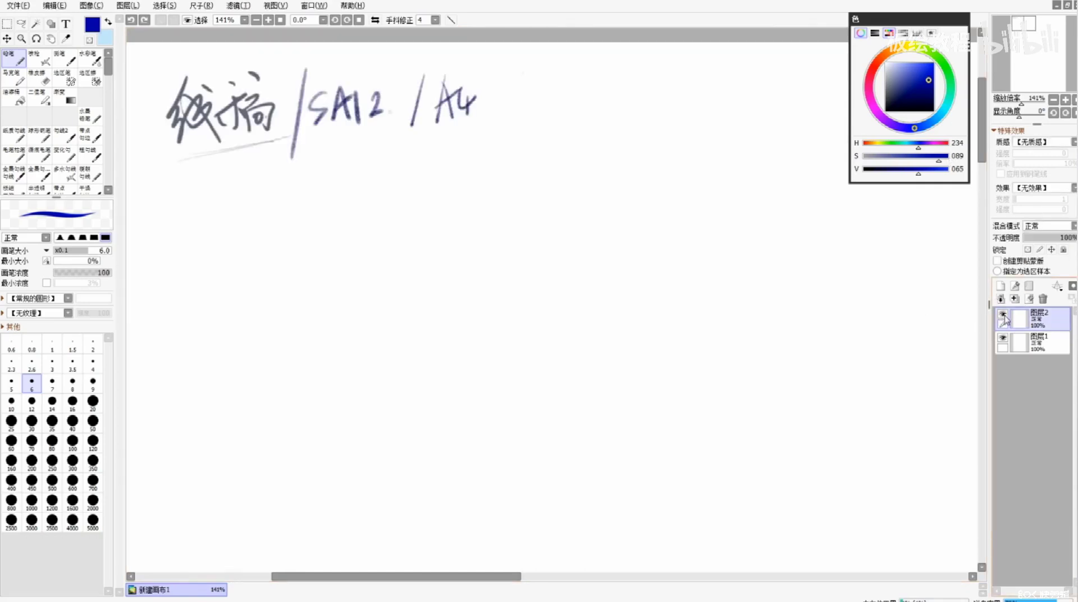
Write a slash and the nickname after "A4" in the title, and merge the title layer down into 图层1
scroll(655, 307, "down", 2)
scroll(655, 308, "down", 2)
left_click_drag(557, 294, 385, 173)
key("ctrl+z")
mouse_move(424, 65)
left_mouse_down()
mouse_move(418, 95)
mouse_move(436, 94)
left_mouse_up()
mouse_move(441, 64)
left_mouse_down()
mouse_move(454, 96)
mouse_move(440, 90)
mouse_move(456, 91)
left_mouse_up()
mouse_move(460, 67)
left_mouse_down()
mouse_move(478, 82)
mouse_move(466, 88)
left_mouse_up()
left_click_drag(471, 77, 469, 93)
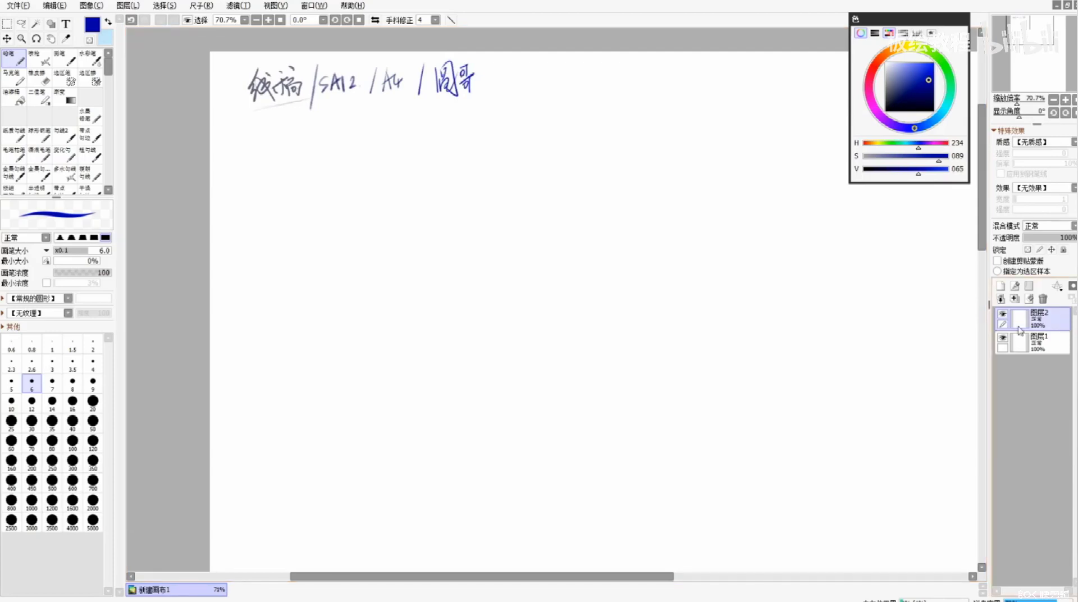
key("ctrl+e")
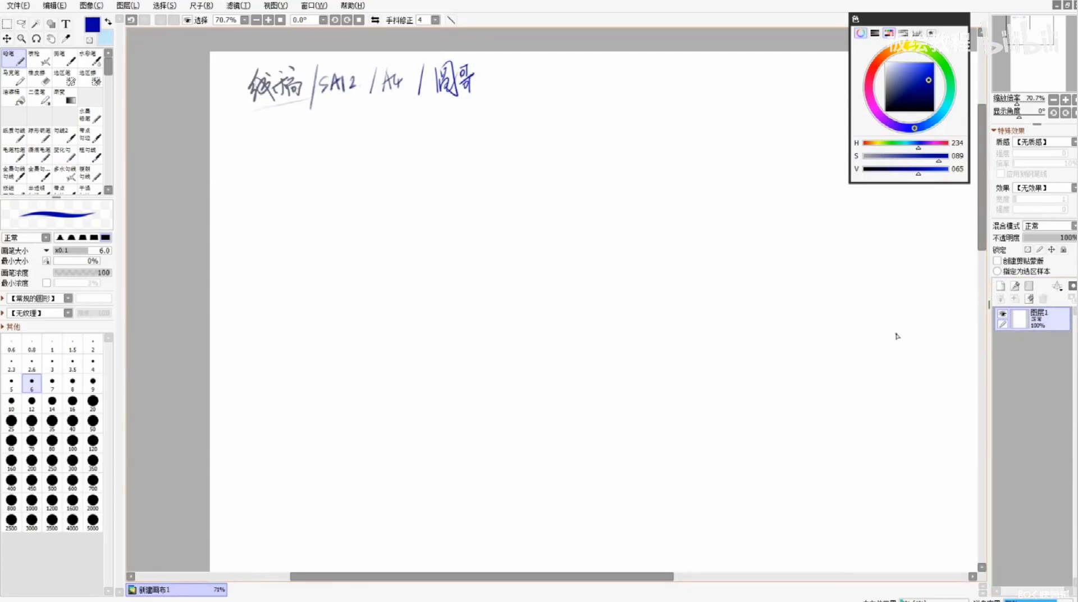
Set the pen colour to a muted blue (H 234, S 42, V 64) and the brush size to 8
left_click_drag(919, 82, 905, 81)
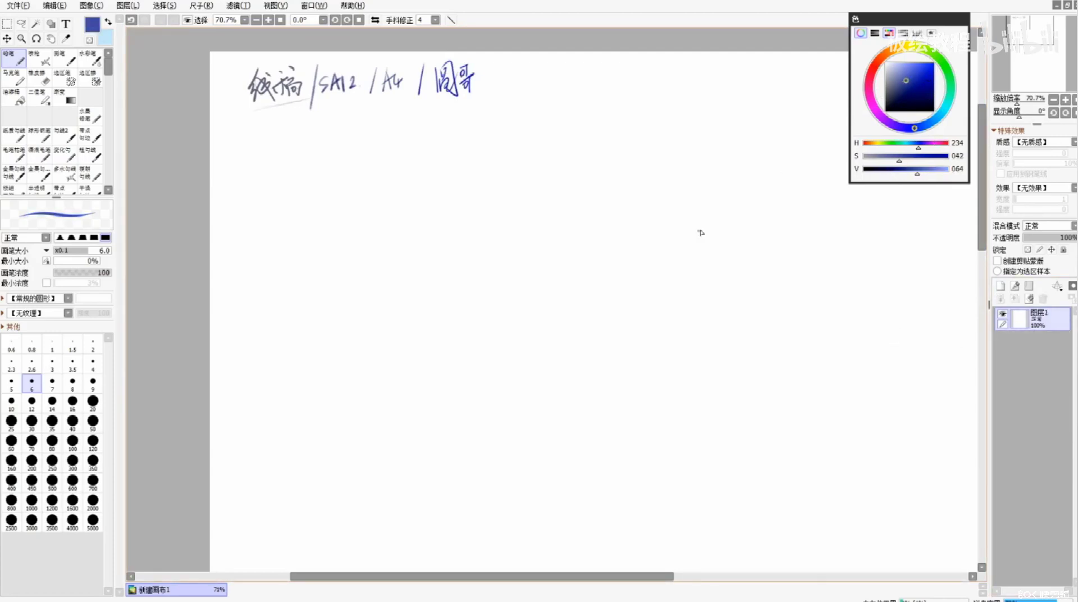
key("]")
key("bracketright")
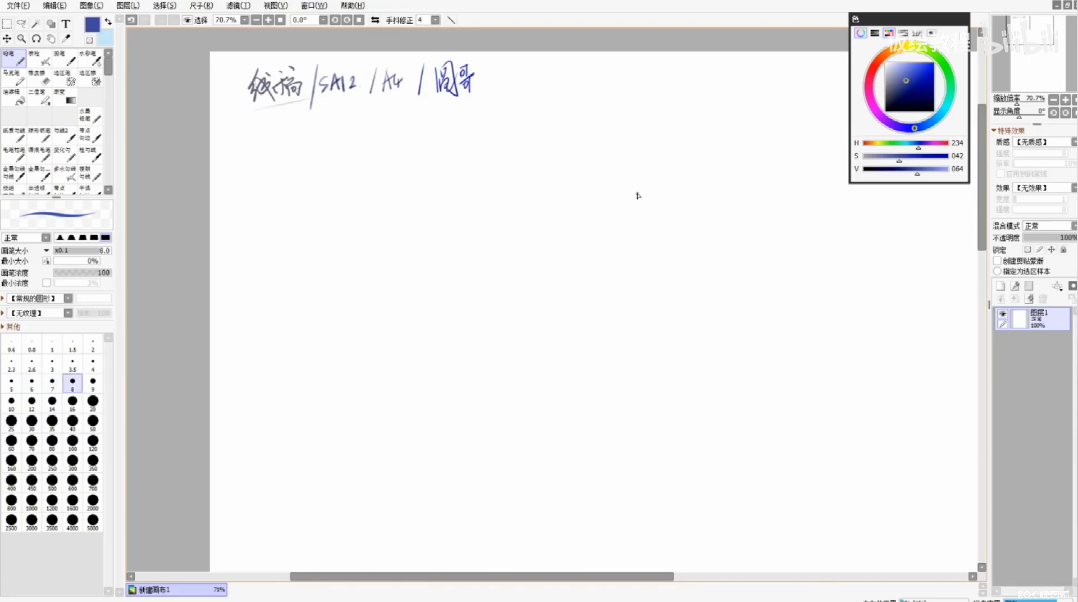
Try to sketch a large head circle below and beside the title with short arc strokes
left_click_drag(513, 216, 674, 178)
key("ctrl+z")
scroll(624, 203, "down", 1)
left_click_drag(642, 255, 575, 234)
left_click_drag(567, 169, 544, 286)
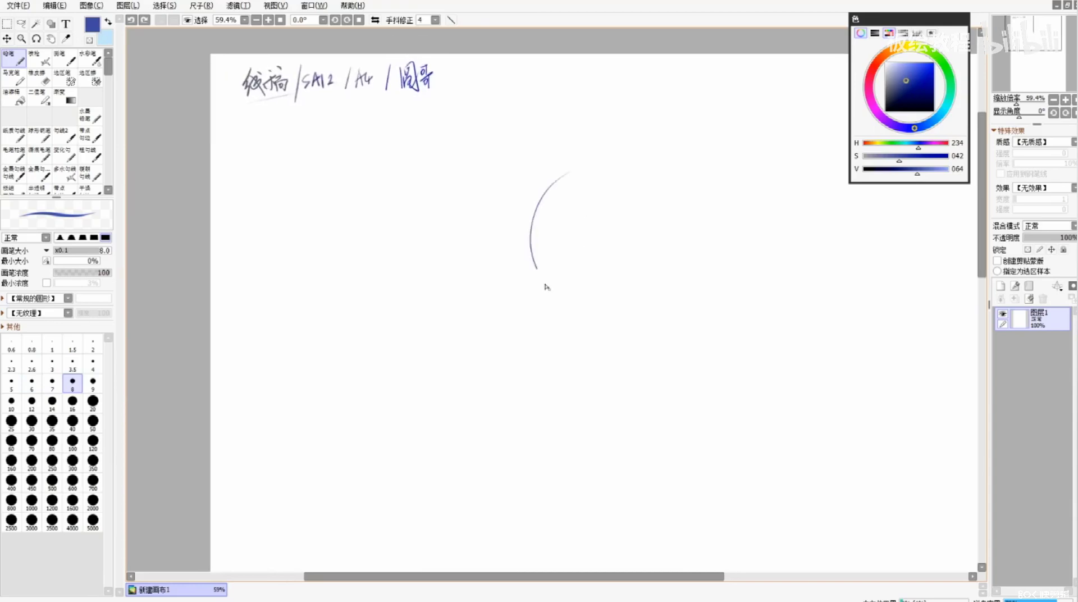
key("ctrl+z")
mouse_move(615, 134)
left_mouse_down()
mouse_move(548, 206)
mouse_move(558, 301)
left_mouse_up()
key("ctrl+z")
left_click_drag(579, 158, 545, 230)
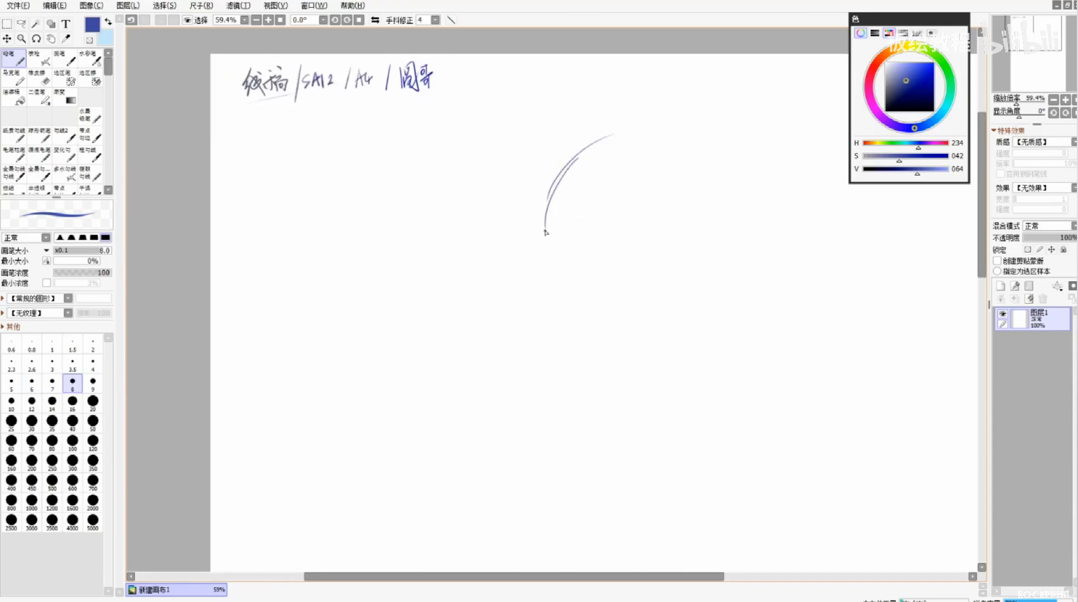
left_click_drag(551, 269, 615, 356)
key("ctrl+z")
left_click_drag(558, 242, 621, 320)
left_click_drag(659, 328, 680, 319)
key("ctrl+z")
left_click_drag(593, 148, 703, 118)
mouse_move(709, 128)
left_mouse_down()
mouse_move(751, 229)
mouse_move(722, 139)
mouse_move(744, 172)
left_mouse_up()
key("ctrl+z")
mouse_move(746, 189)
left_mouse_down()
mouse_move(714, 275)
mouse_move(744, 244)
left_mouse_up()
key("ctrl+z")
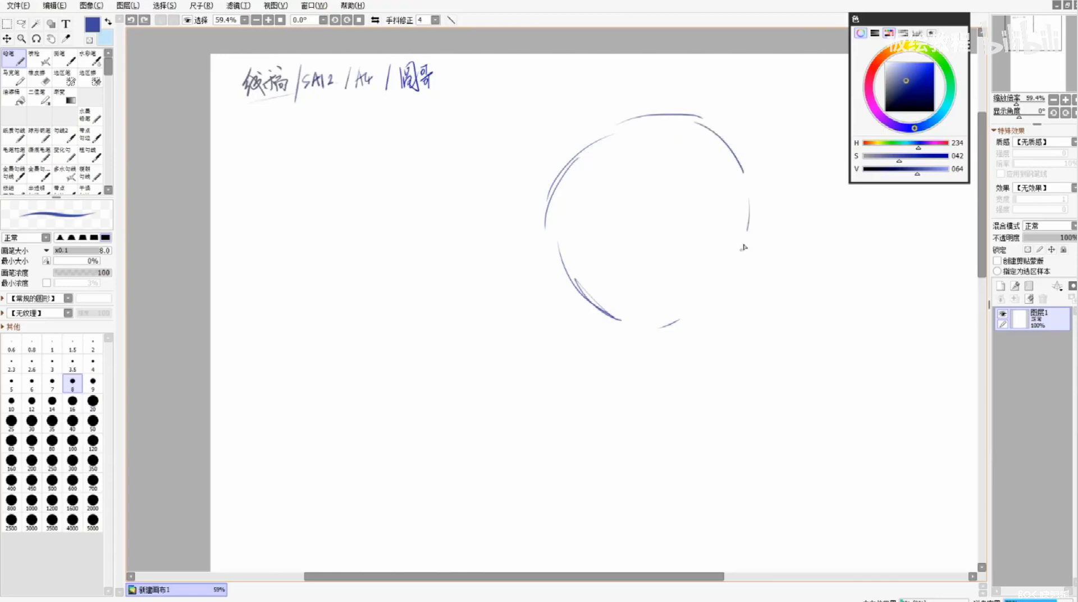
key("ctrl+z")
left_click_drag(744, 186, 688, 324)
key("ctrl+z")
left_click_drag(600, 131, 567, 183)
key("ctrl+z")
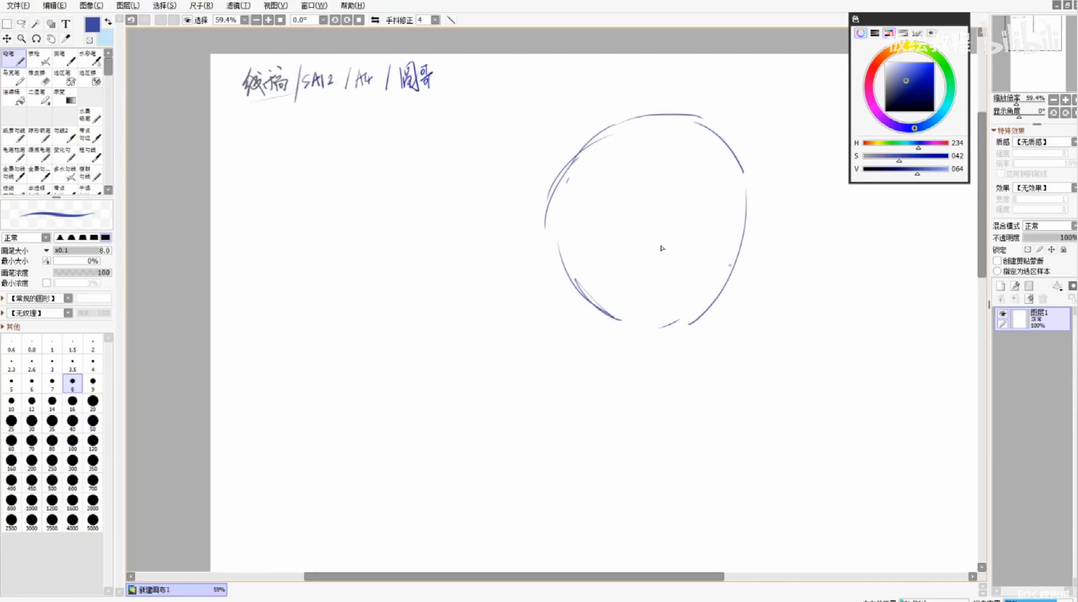
Undo all strokes of the head circle drawn on 图层1
key("super")
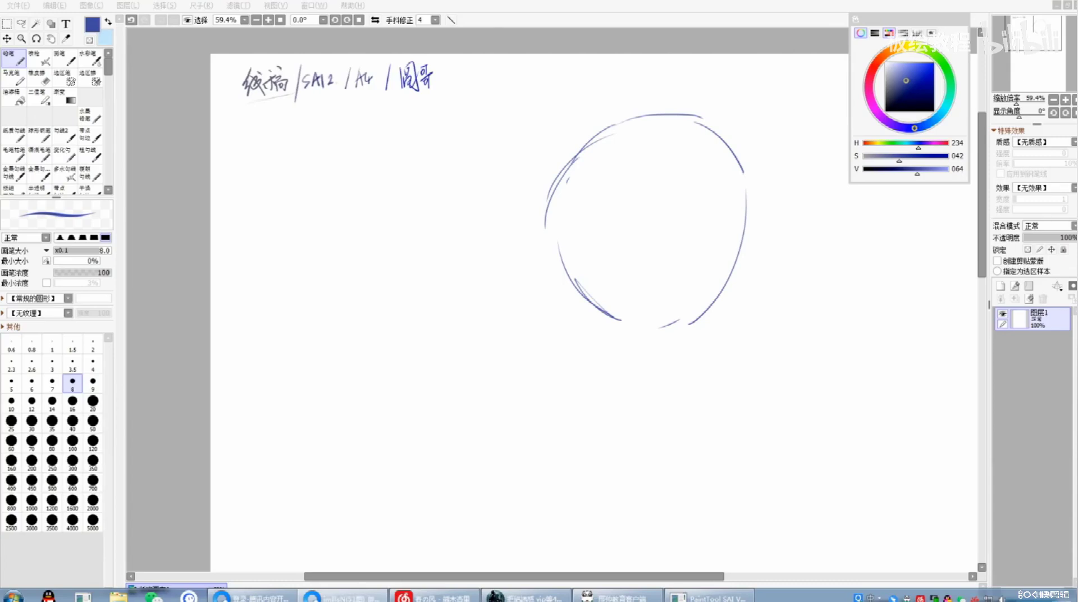
left_click(695, 153)
left_click_drag(1000, 326, 952, 339)
key("ctrl+z")
key("ctrl+z")
key("ctrl+z")
key("ctrl+z")
key("ctrl+z")
key("ctrl+z")
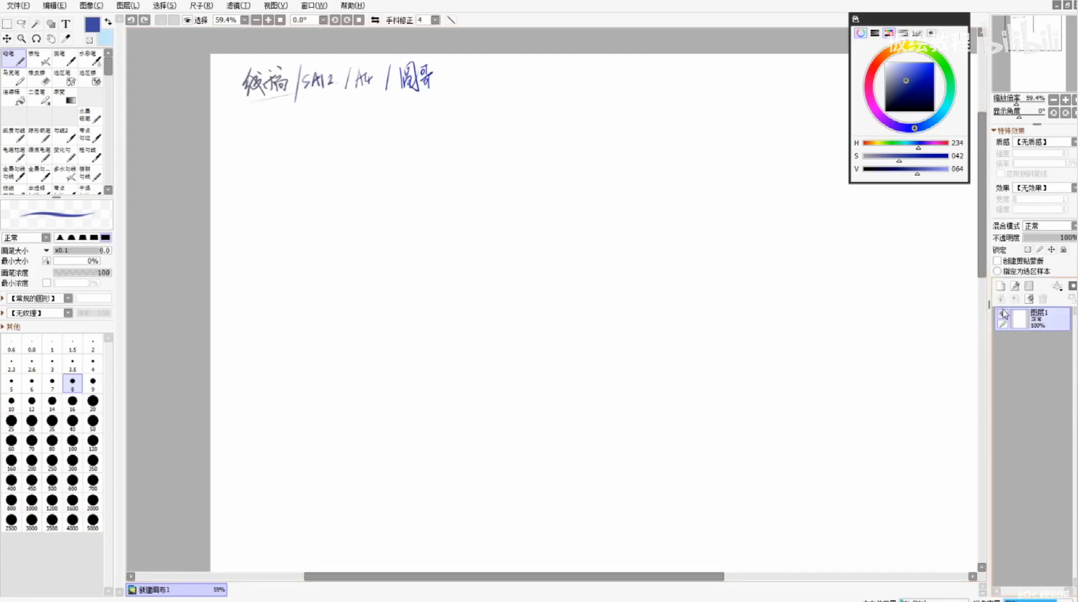
Add a new layer above 图层1 and sketch the arched top of the head with its left side on it
left_click(1000, 287)
scroll(789, 270, "down", 2)
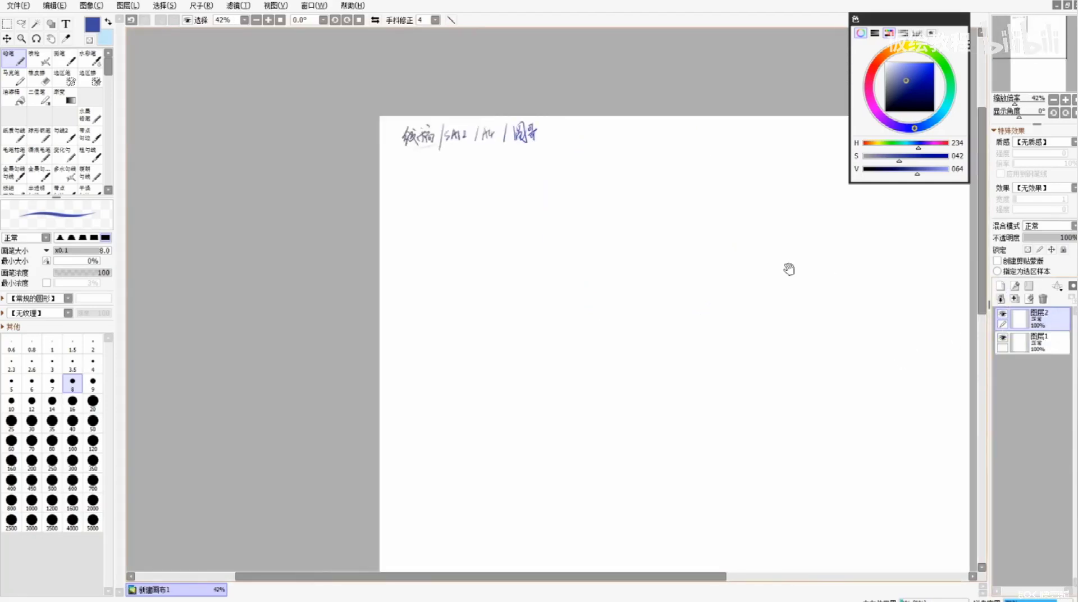
left_click_drag(789, 269, 580, 216)
left_click_drag(494, 150, 492, 290)
key("ctrl+z")
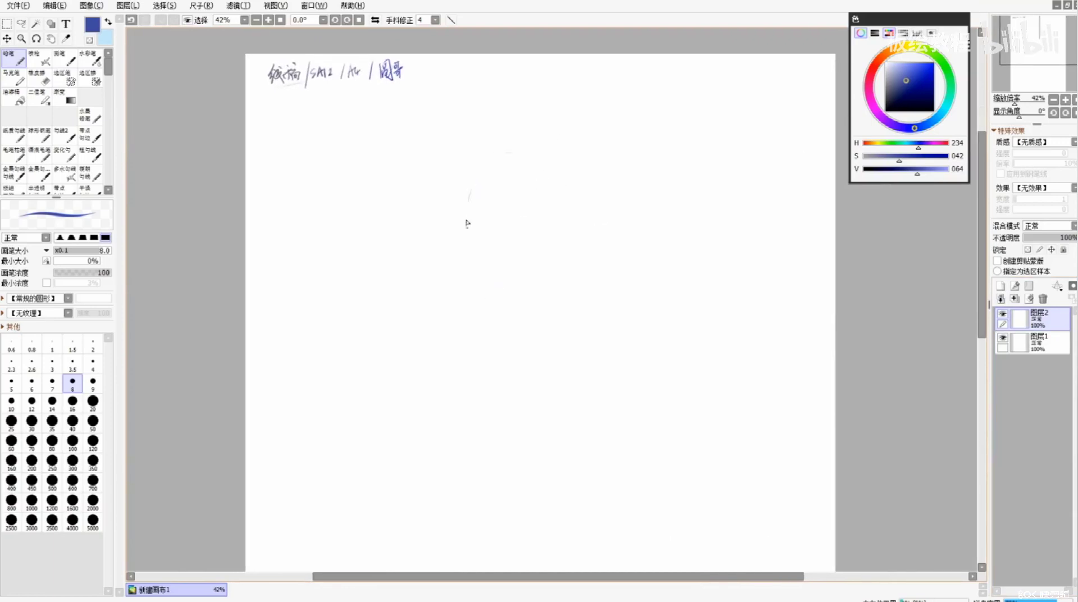
left_click_drag(515, 150, 469, 225)
mouse_move(494, 154)
left_mouse_down()
mouse_move(570, 147)
mouse_move(631, 209)
left_mouse_up()
mouse_move(513, 153)
left_mouse_down()
mouse_move(479, 270)
mouse_move(458, 240)
mouse_move(496, 313)
left_mouse_up()
key("ctrl+z")
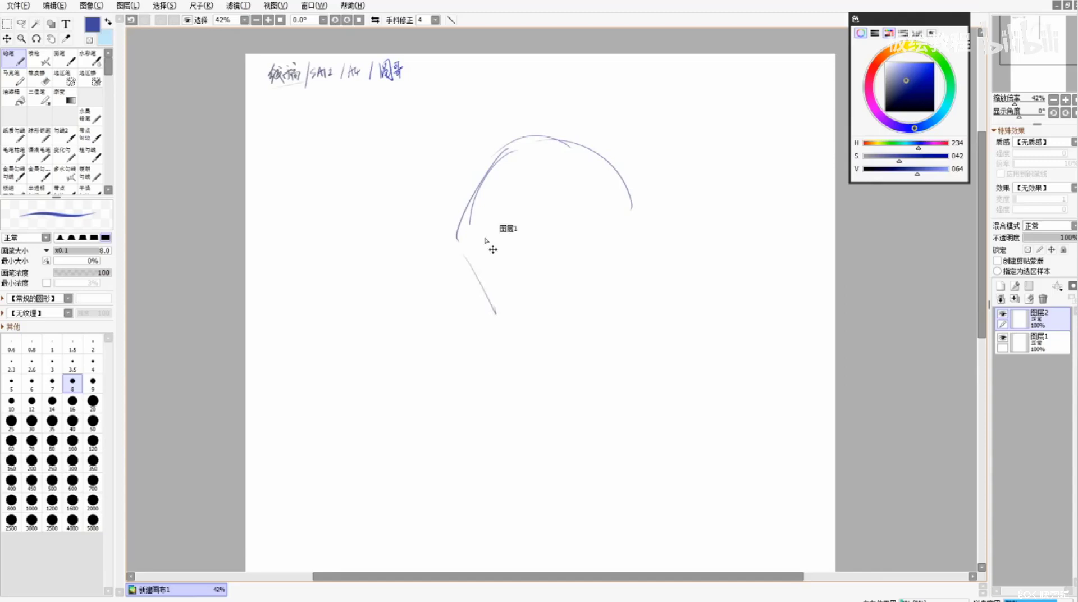
Try to sketch the lower-left cheek line and the jaw strokes below the head arc
key("ctrl+z")
left_click_drag(465, 241, 505, 310)
key("ctrl+z")
mouse_move(481, 264)
left_mouse_down()
mouse_move(503, 315)
mouse_move(547, 347)
left_mouse_up()
left_click_drag(499, 308, 545, 341)
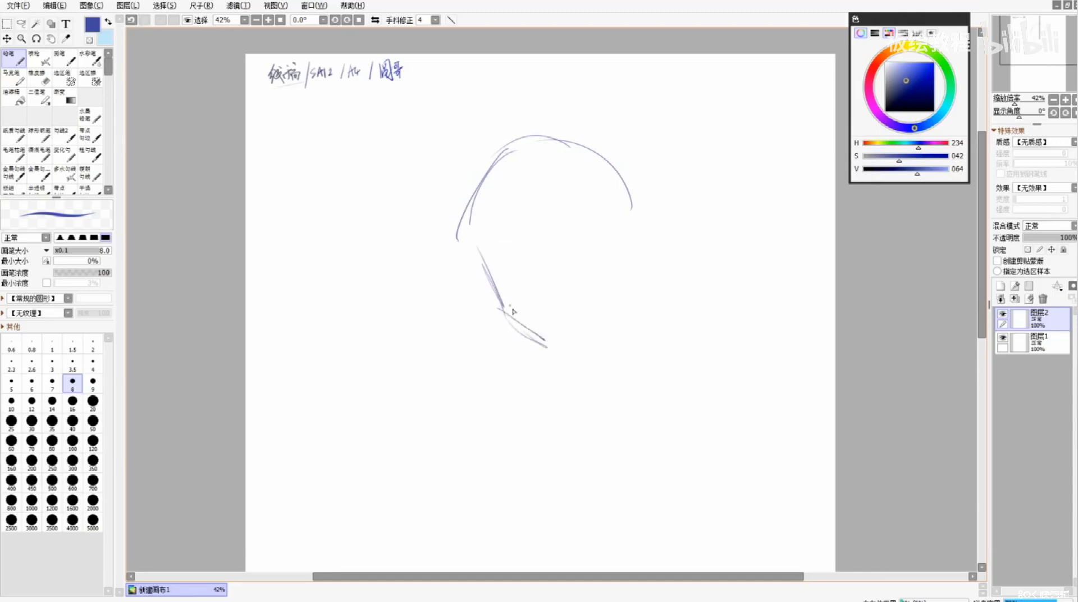
key("ctrl+z")
key("ctrl+z")
key("ctrl+z")
key("ctrl+z")
Sketch the face outline from the left temple down the cheek to a pointed chin and up the right jaw
left_click_drag(516, 151, 491, 265)
left_click_drag(483, 253, 522, 310)
left_click_drag(482, 252, 514, 299)
left_click_drag(519, 306, 550, 315)
mouse_move(511, 295)
left_mouse_down()
mouse_move(557, 322)
mouse_move(625, 251)
left_mouse_up()
left_click_drag(632, 214, 627, 237)
key("ctrl+z")
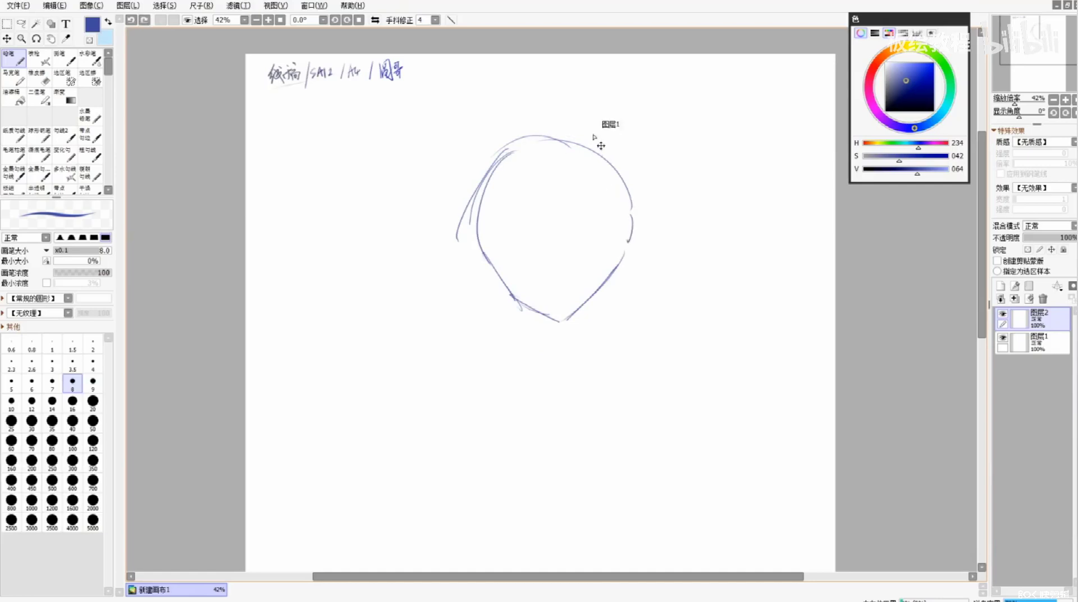
Add loose outer strokes above the skull and along its right side, and reinforce the right jaw line
left_click_drag(542, 131, 580, 126)
left_click_drag(601, 138, 635, 205)
left_click_drag(608, 268, 629, 250)
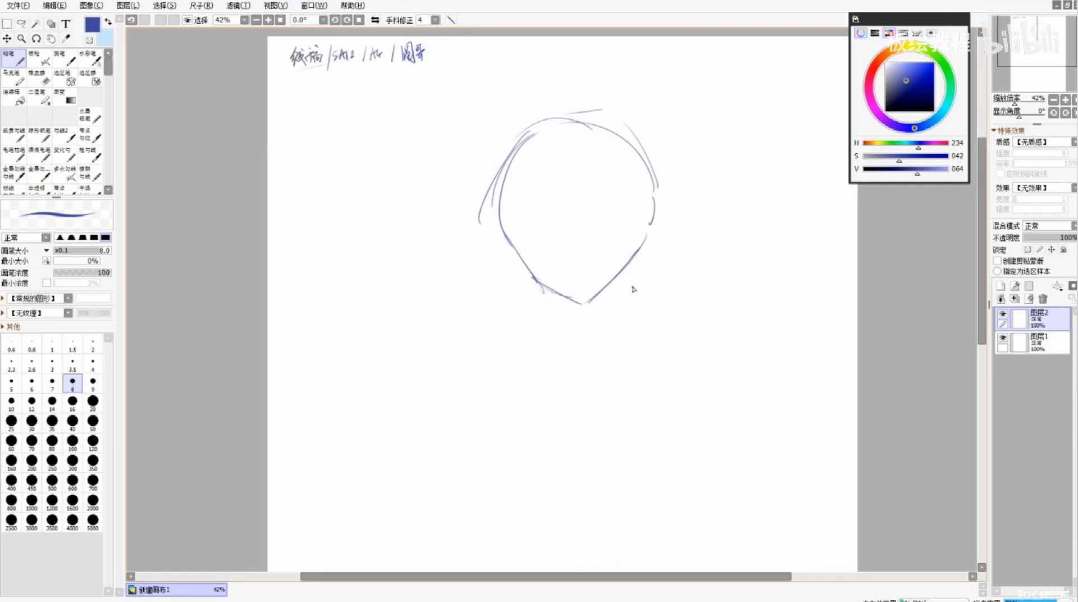
key("super")
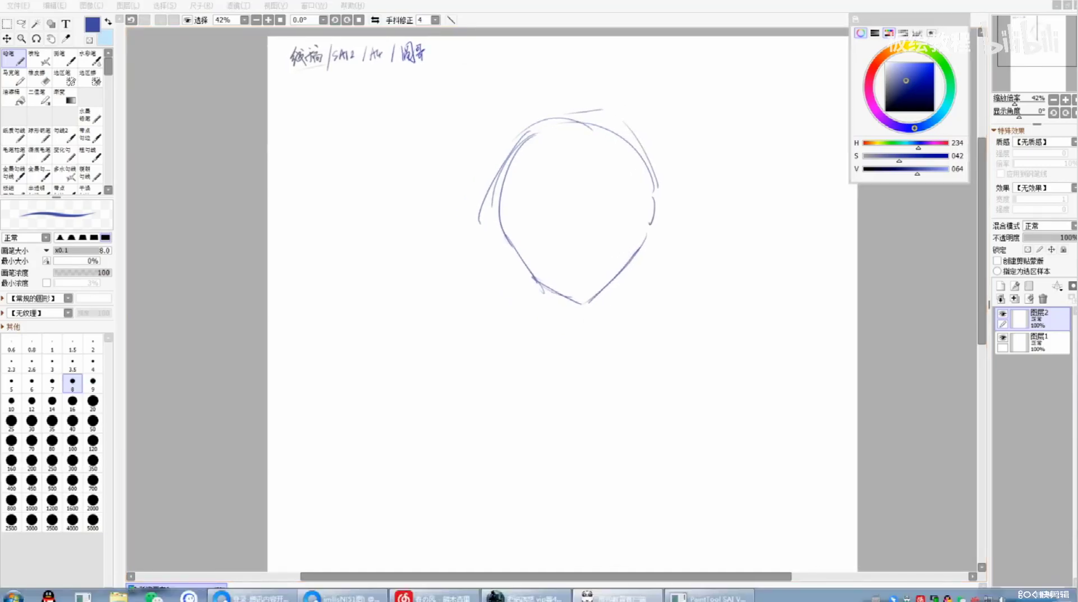
key("alt+Tab")
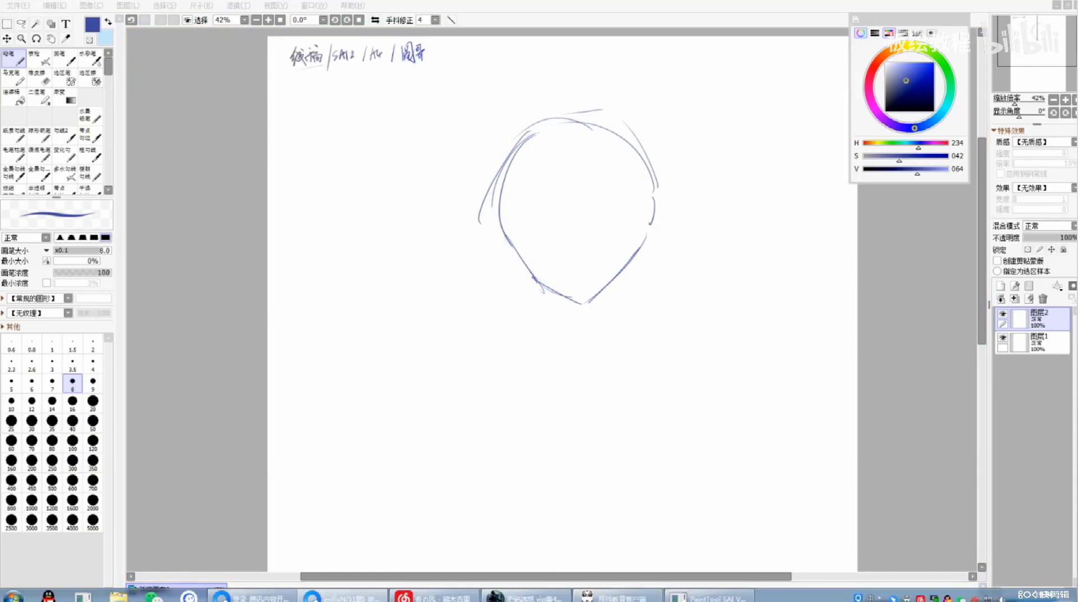
left_click(650, 173)
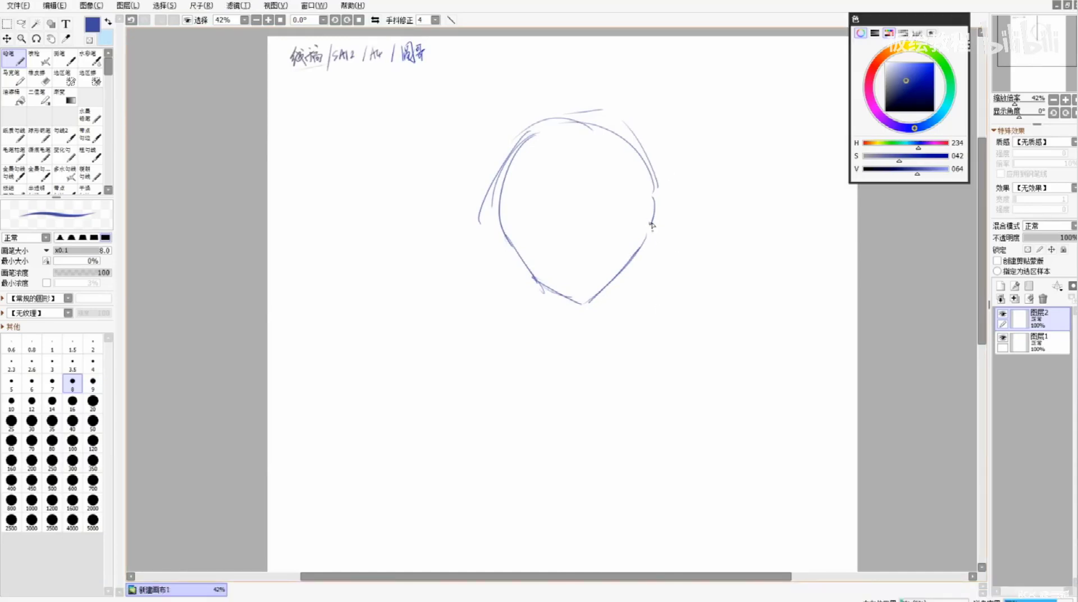
Rotate the head sketch clockwise so the chin points down to the left
key("ctrl+z")
key("ctrl+t")
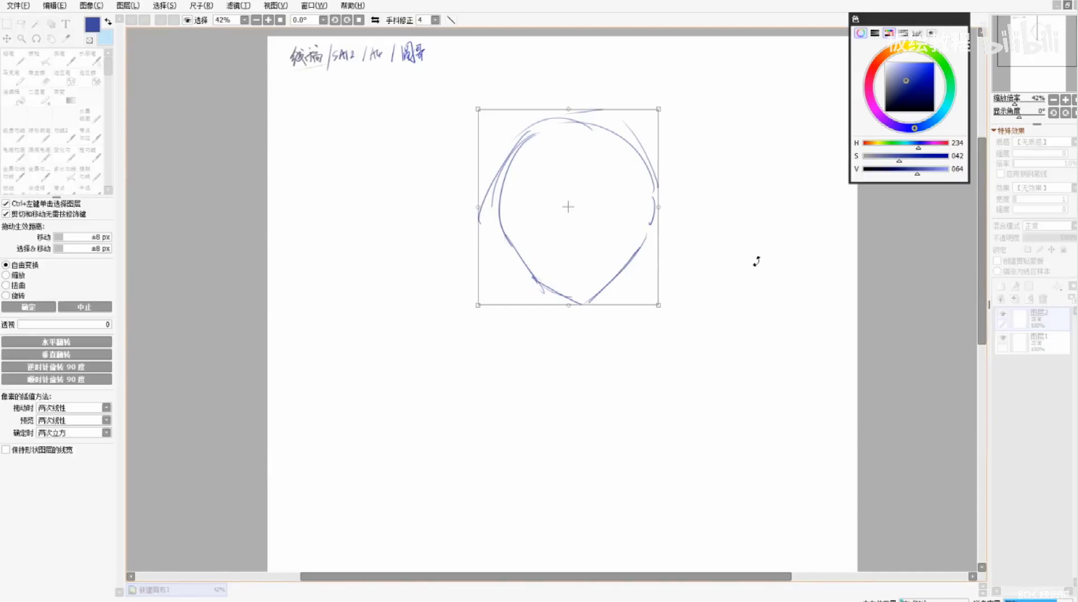
left_click_drag(753, 260, 726, 353)
key("Return")
Sketch the back and front lines of the neck and a short shoulder arc beneath the chin
mouse_move(655, 266)
left_mouse_down()
mouse_move(666, 229)
mouse_move(634, 310)
left_mouse_up()
key("ctrl+z")
left_click_drag(648, 228, 637, 307)
key("ctrl+z")
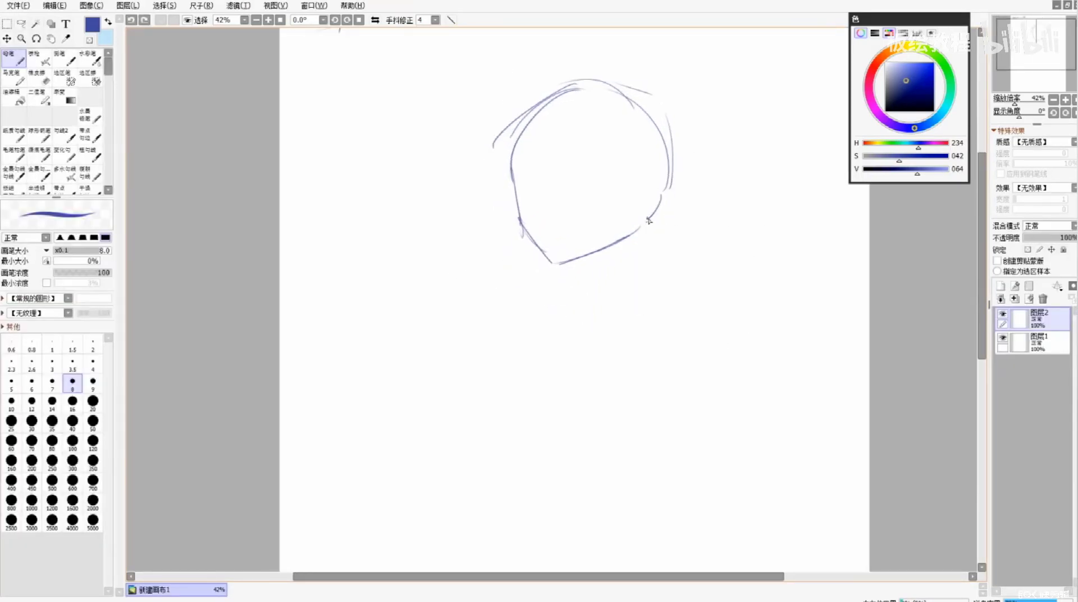
left_click_drag(642, 227, 636, 321)
mouse_move(584, 295)
left_mouse_down()
mouse_move(585, 269)
mouse_move(556, 310)
left_mouse_up()
key("ctrl+z")
Sketch the upper back curve below the neck and the long back line slanting down toward the waist
mouse_move(623, 295)
left_mouse_down()
mouse_move(645, 365)
mouse_move(638, 352)
mouse_move(584, 498)
left_mouse_up()
key("ctrl+z")
key("ctrl+z")
left_click_drag(630, 397, 580, 509)
Try several front torso lines running down from the shoulder
left_click_drag(537, 335, 513, 440)
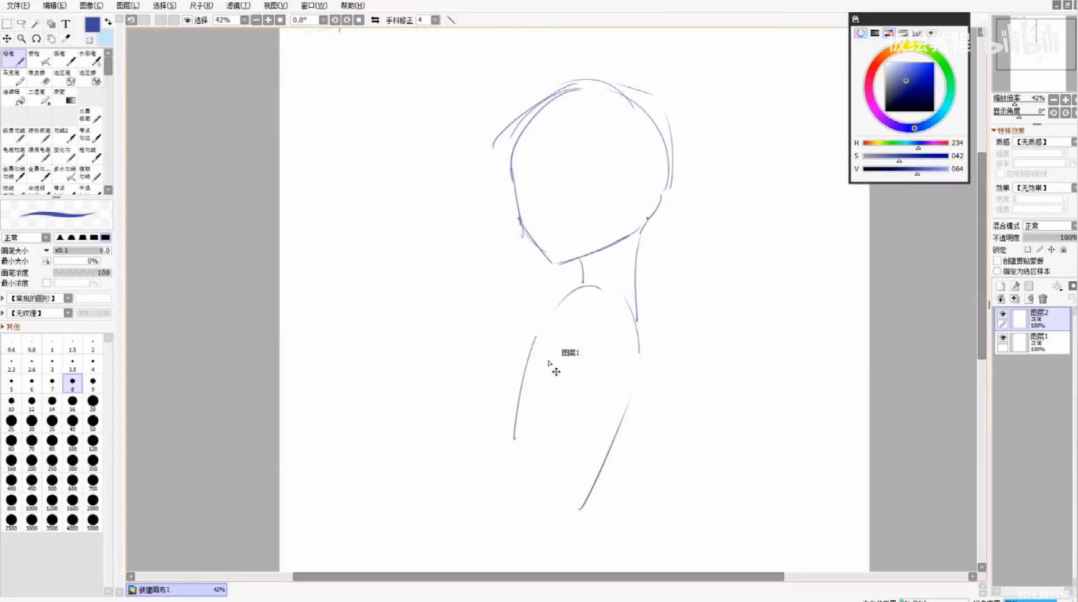
key("ctrl+z")
left_click_drag(518, 376, 487, 466)
key("ctrl+z")
mouse_move(556, 310)
left_mouse_down()
mouse_move(497, 380)
mouse_move(499, 451)
left_mouse_up()
key("ctrl+z")
key("ctrl+z")
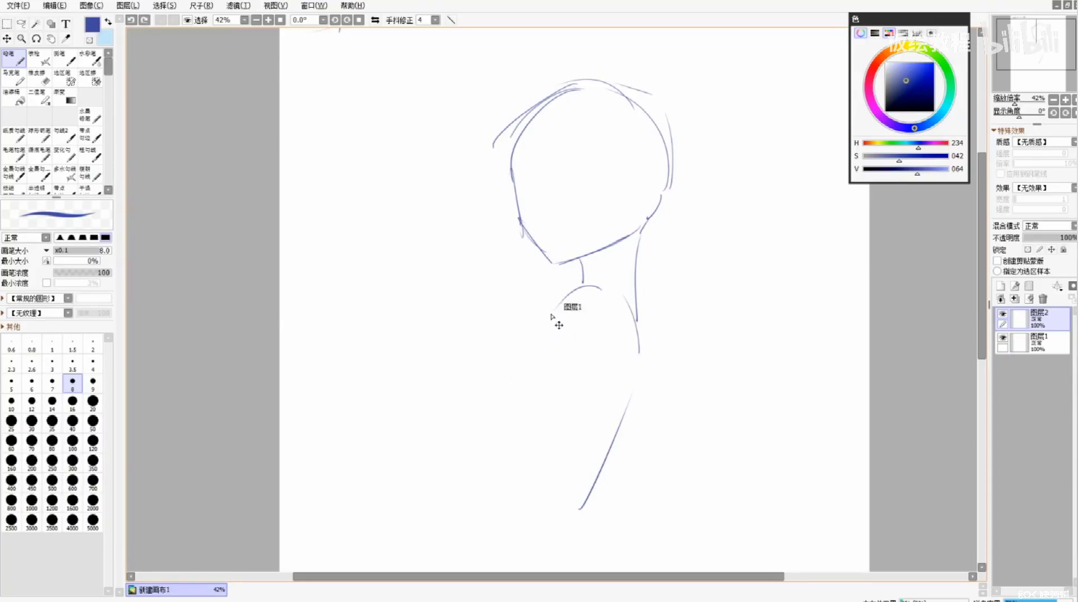
Sketch the front of the body with a slanting upper chest line, a rounded bust curve, the waist and the hip line
mouse_move(556, 310)
left_mouse_down()
mouse_move(489, 361)
mouse_move(499, 458)
left_mouse_up()
key("ctrl+z")
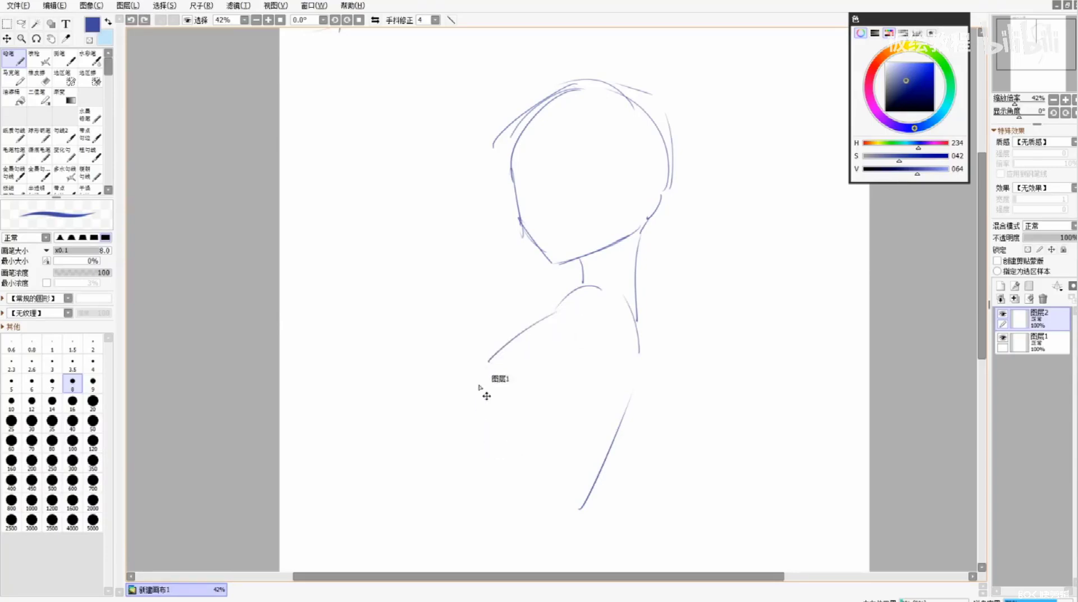
mouse_move(481, 367)
left_mouse_down()
mouse_move(499, 460)
mouse_move(518, 352)
mouse_move(508, 500)
left_mouse_up()
key("ctrl+z")
left_click_drag(515, 357, 508, 490)
left_click_drag(510, 499, 515, 515)
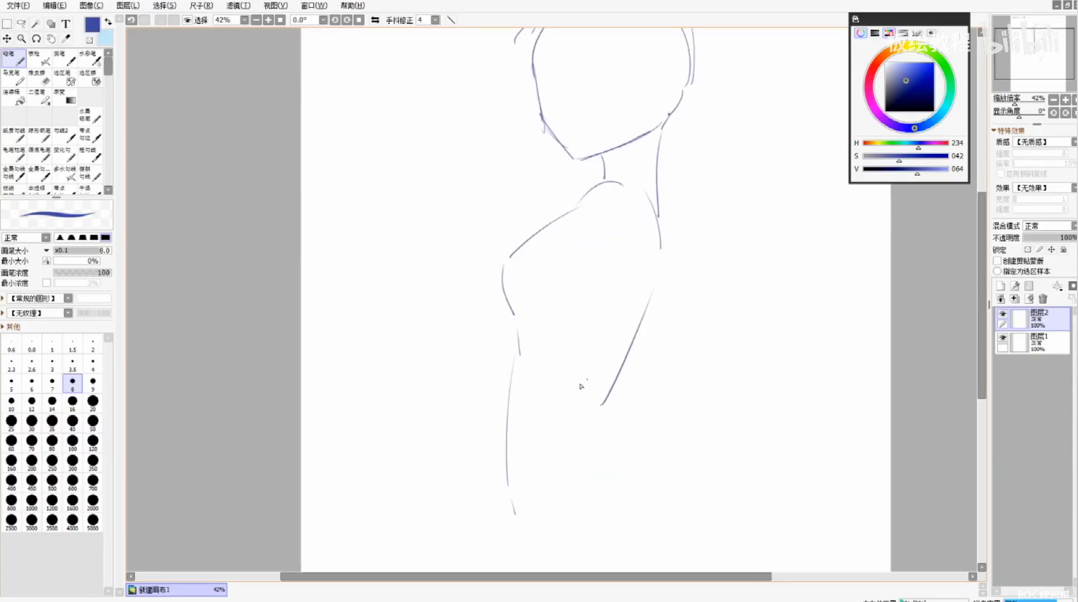
left_click_drag(614, 236, 630, 288)
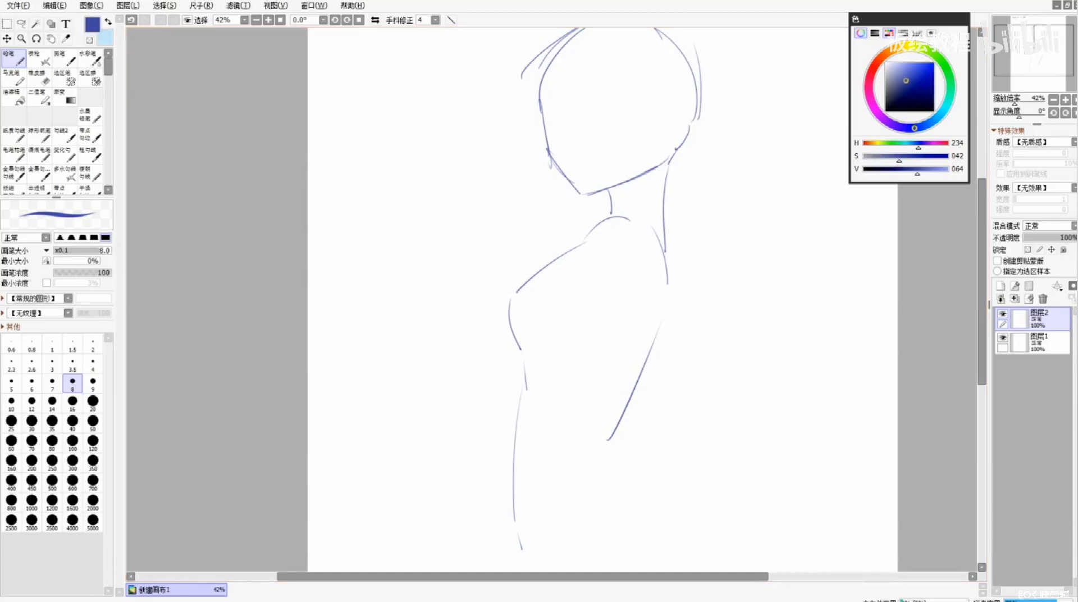
key("super")
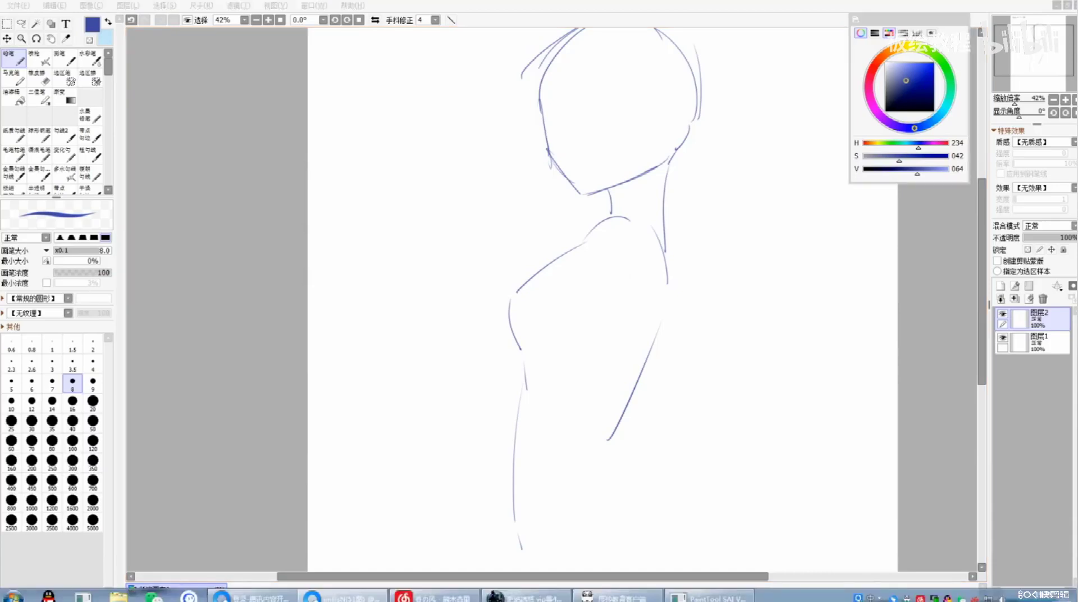
left_click(738, 274)
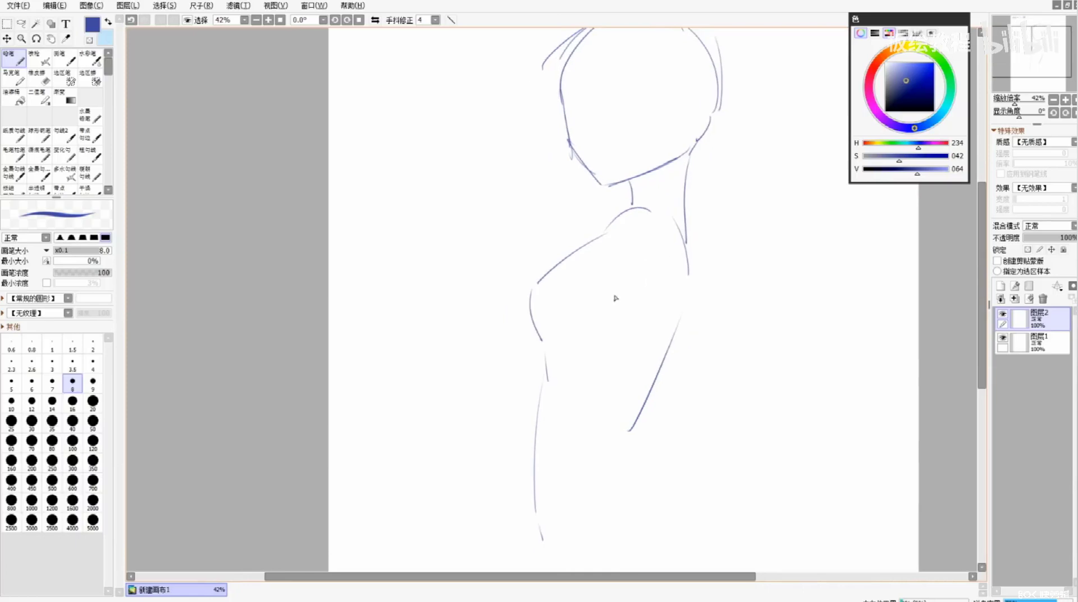
Sketch the sleeve's front edge as a long line slanting from the shoulder down across the chest
left_click_drag(625, 225, 564, 340)
key("ctrl+z")
left_click_drag(633, 213, 600, 257)
key("ctrl+z")
mouse_move(633, 208)
left_mouse_down()
mouse_move(602, 240)
mouse_move(509, 450)
left_mouse_up()
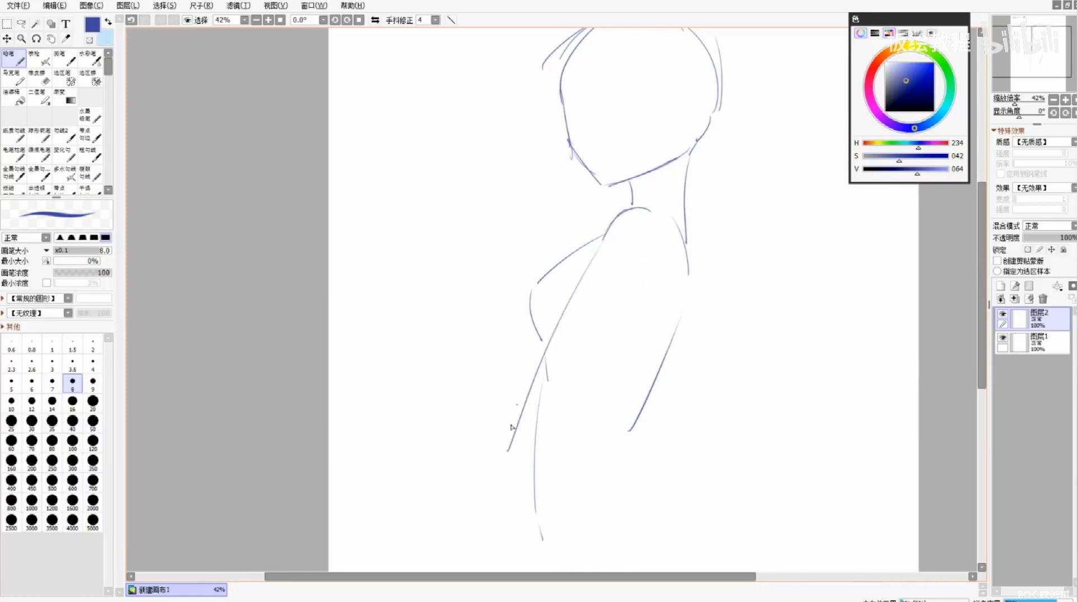
key("ctrl+z")
left_click_drag(597, 248, 509, 400)
left_click_drag(590, 266, 482, 413)
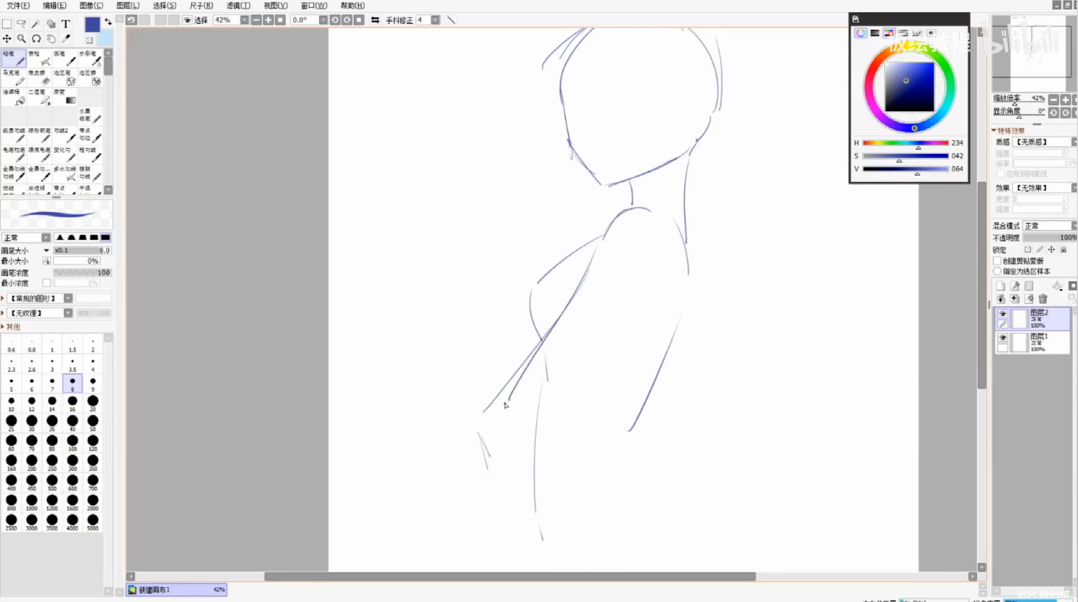
key("ctrl+z")
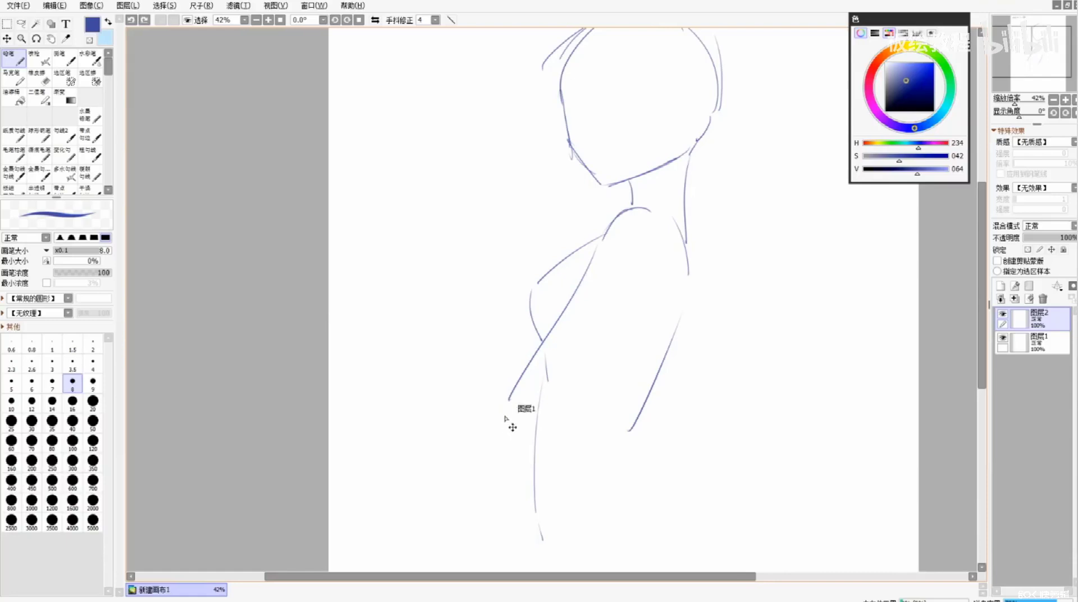
Sketch the sleeve's back edge down from behind the shoulder and round off its lower end
left_click_drag(499, 413, 510, 469)
left_click_drag(594, 464, 647, 290)
key("ctrl+z")
mouse_move(659, 251)
left_mouse_down()
mouse_move(616, 469)
mouse_move(628, 450)
mouse_move(566, 481)
left_mouse_up()
key("ctrl+z")
Sketch a wavy ruffled cuff along the lower end of the sleeve
mouse_move(512, 453)
left_mouse_down()
mouse_move(556, 485)
mouse_move(475, 465)
mouse_move(480, 455)
left_mouse_up()
key("ctrl+z")
key("ctrl+z")
left_click_drag(481, 462, 503, 497)
key("ctrl+z")
mouse_move(476, 453)
left_mouse_down()
mouse_move(489, 482)
mouse_move(515, 481)
mouse_move(543, 507)
left_mouse_up()
left_click_drag(547, 508, 566, 515)
left_click_drag(564, 490, 571, 514)
key("ctrl+z")
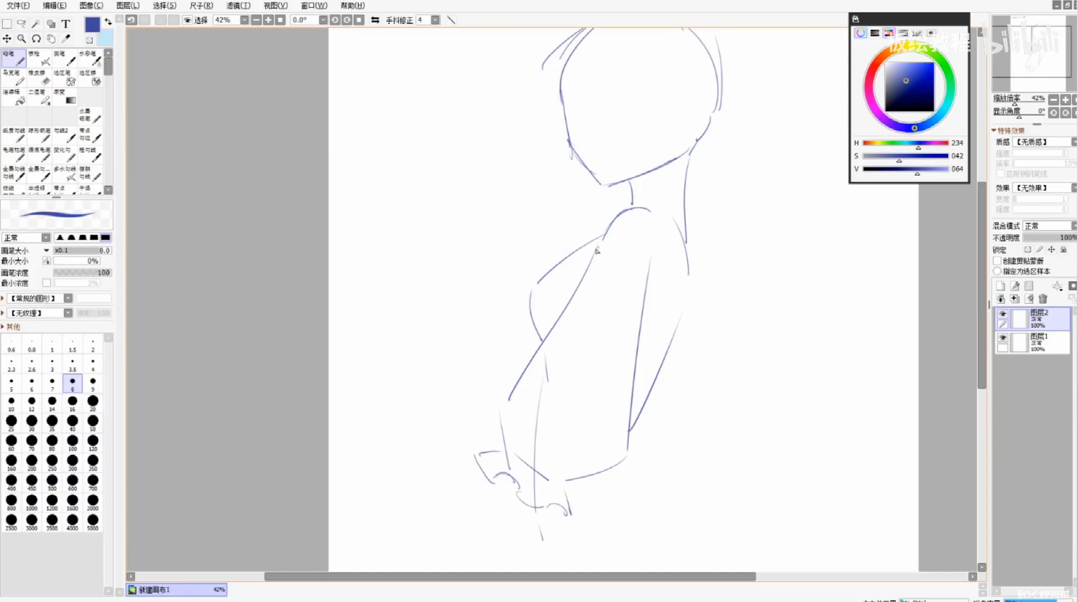
Sketch a second upper chest line and a fuller outer bust curve in front of the first ones
key("ctrl+z")
mouse_move(605, 236)
left_mouse_down()
mouse_move(523, 289)
mouse_move(528, 350)
left_mouse_up()
key("ctrl+z")
key("ctrl+z")
left_click_drag(524, 330, 533, 350)
left_click_drag(521, 325, 530, 350)
Sketch the upper back contour behind the shoulder so it joins the long slanting back line
scroll(556, 305, "up", 2)
left_click_drag(686, 276, 689, 305)
key("ctrl+z")
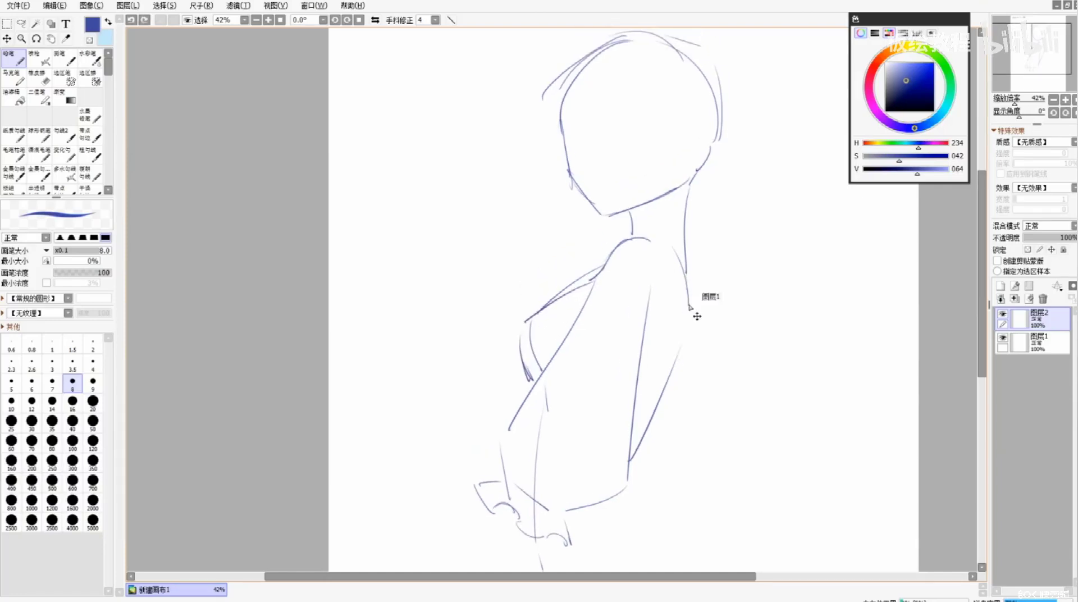
mouse_move(686, 264)
left_mouse_down()
mouse_move(674, 350)
mouse_move(665, 337)
mouse_move(673, 295)
mouse_move(631, 408)
left_mouse_up()
key("ctrl+z")
key("ctrl+z")
left_click_drag(663, 179, 660, 264)
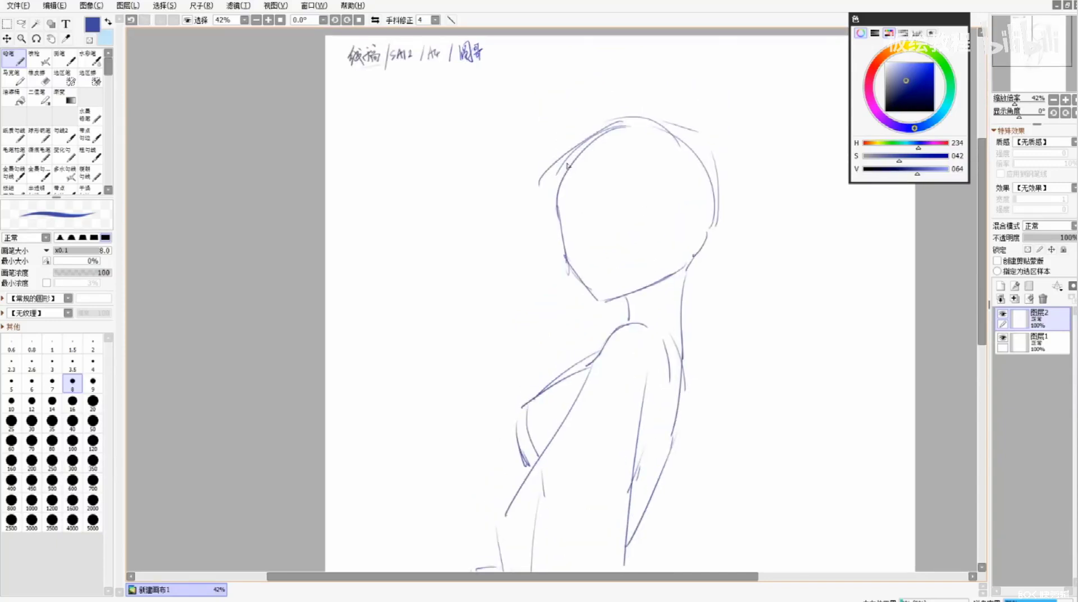
Try a lower-body line running down below the sleeve cuff
scroll(578, 169, "down", 10)
left_click_drag(533, 412, 514, 526)
key("ctrl+z")
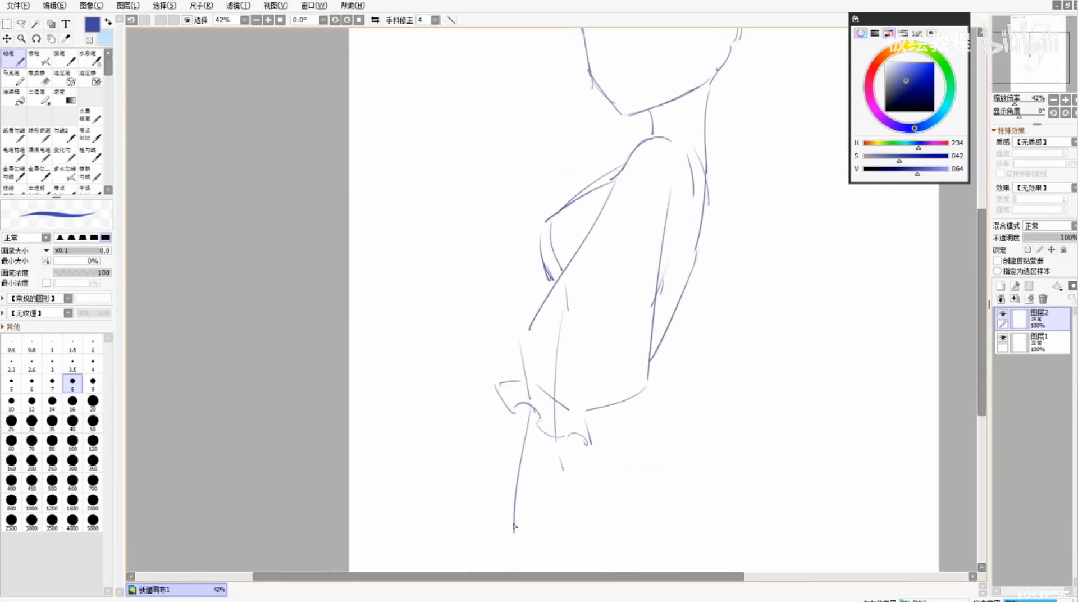
mouse_move(556, 447)
left_mouse_down()
mouse_move(527, 546)
mouse_move(539, 505)
mouse_move(537, 515)
left_mouse_up()
key("ctrl+z")
key("ctrl+z")
key("ctrl+z")
Sketch the upper arm inside the sleeve with a front line, a back line and a small elbow arc
mouse_move(618, 185)
left_mouse_down()
mouse_move(573, 324)
mouse_move(602, 332)
left_mouse_up()
key("ctrl+z")
mouse_move(674, 212)
left_mouse_down()
mouse_move(609, 333)
mouse_move(625, 330)
left_mouse_up()
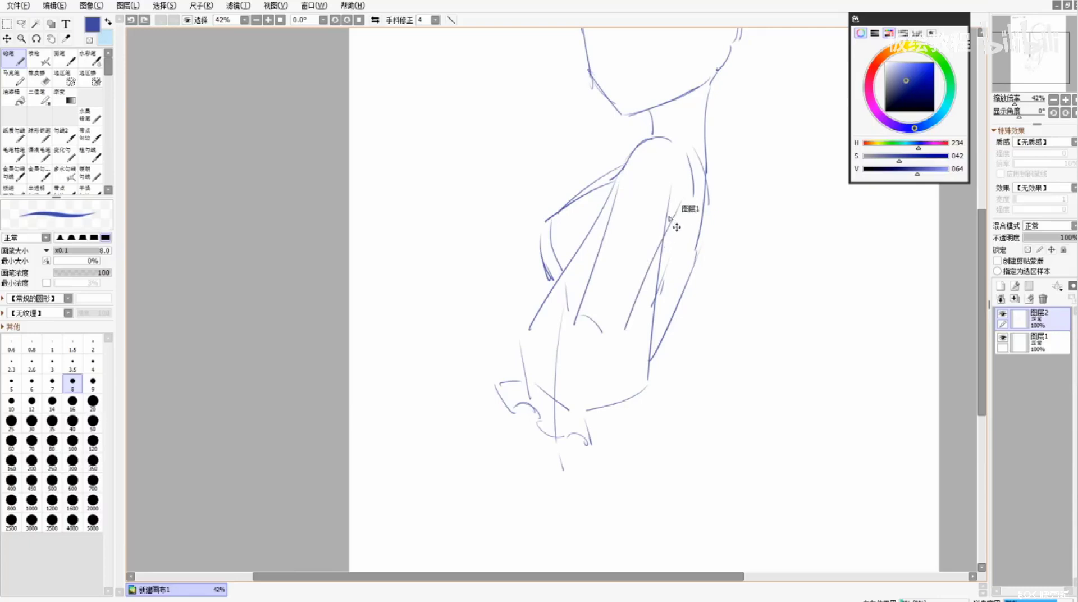
key("ctrl+z")
mouse_move(678, 203)
left_mouse_down()
mouse_move(610, 343)
mouse_move(503, 494)
left_mouse_up()
left_click(575, 324)
key("ctrl+z")
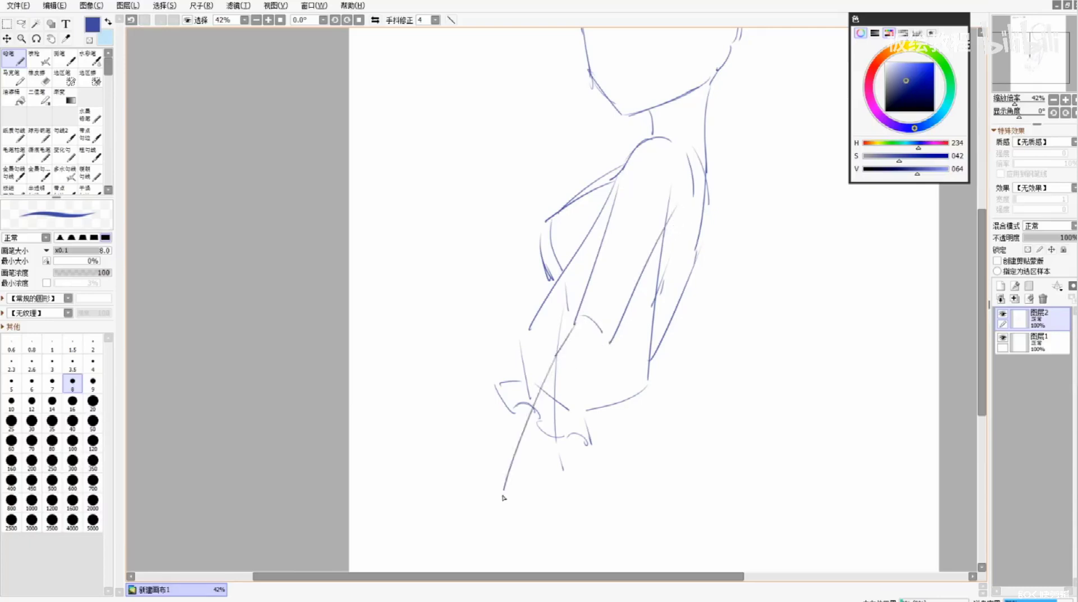
Sketch the forearm's front line from the elbow down through the cuff to a small wrist curve
key("ctrl+z")
key("ctrl+z")
mouse_move(579, 317)
left_mouse_down()
mouse_move(552, 357)
mouse_move(513, 491)
left_mouse_up()
key("ctrl+z")
mouse_move(559, 338)
left_mouse_down()
mouse_move(504, 509)
mouse_move(524, 498)
left_mouse_up()
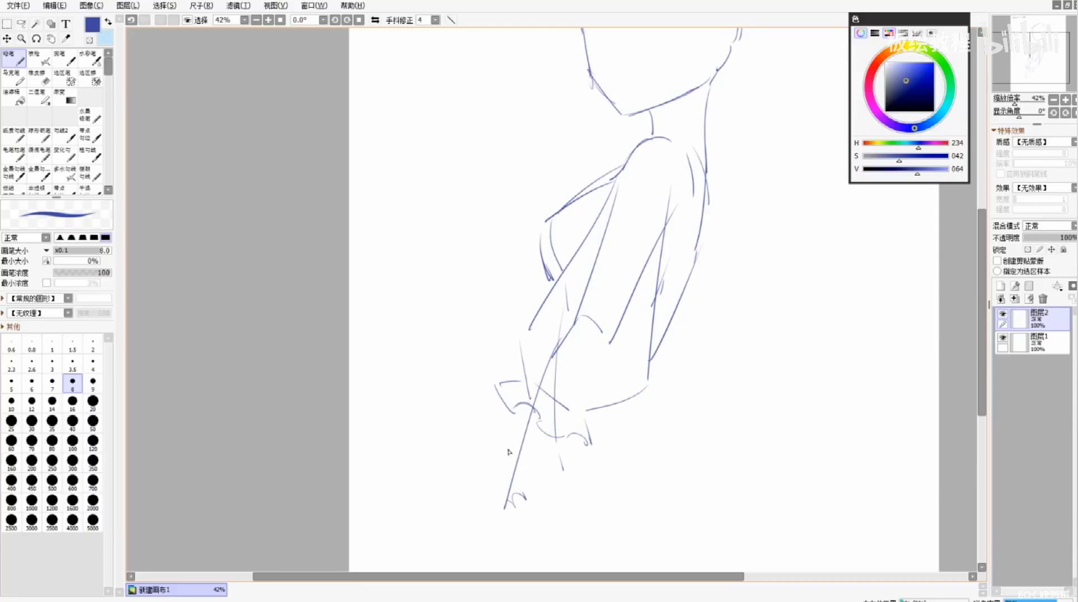
Sketch the back contour of the elbow and forearm down to the wrist
left_click_drag(600, 367, 596, 385)
key("ctrl+z")
left_click_drag(605, 339, 574, 409)
key("ctrl+z")
key("ctrl+z")
mouse_move(595, 372)
left_mouse_down()
mouse_move(531, 486)
mouse_move(540, 431)
mouse_move(529, 408)
mouse_move(488, 461)
left_mouse_up()
key("ctrl+z")
Rough out the hand below the wrist with an angular palm and short finger lines
left_click_drag(525, 395, 495, 447)
left_click_drag(498, 448, 531, 489)
key("ctrl+z")
key("ctrl+z")
mouse_move(546, 395)
left_mouse_down()
mouse_move(541, 445)
mouse_move(545, 417)
mouse_move(521, 460)
left_mouse_up()
key("ctrl+z")
key("ctrl+z")
key("ctrl+z")
key("ctrl+z")
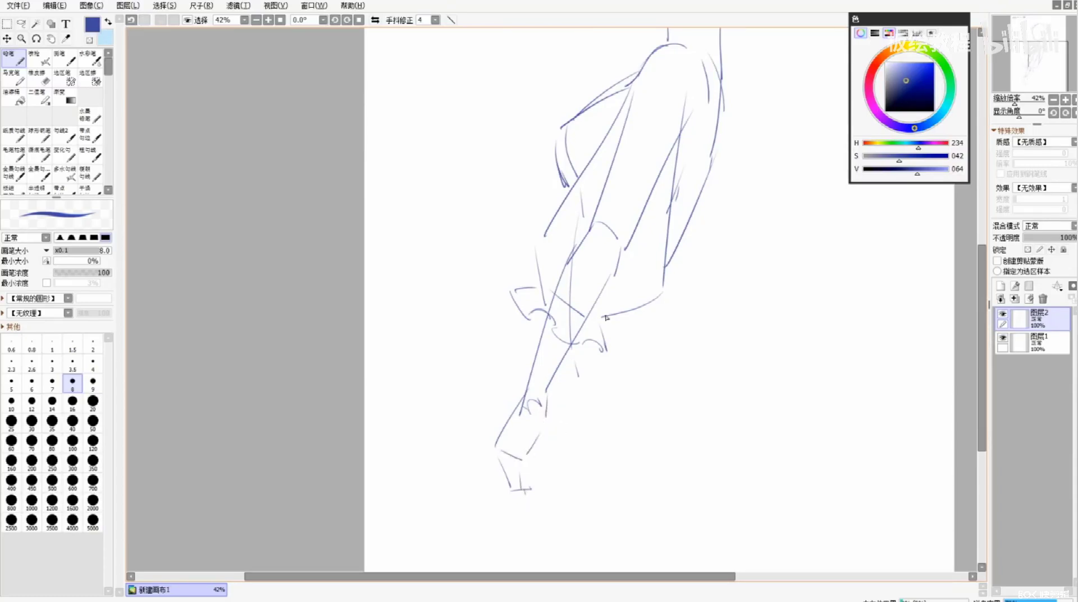
Scribble a small note in the empty area behind the figure's neck
left_click_drag(663, 297, 647, 465)
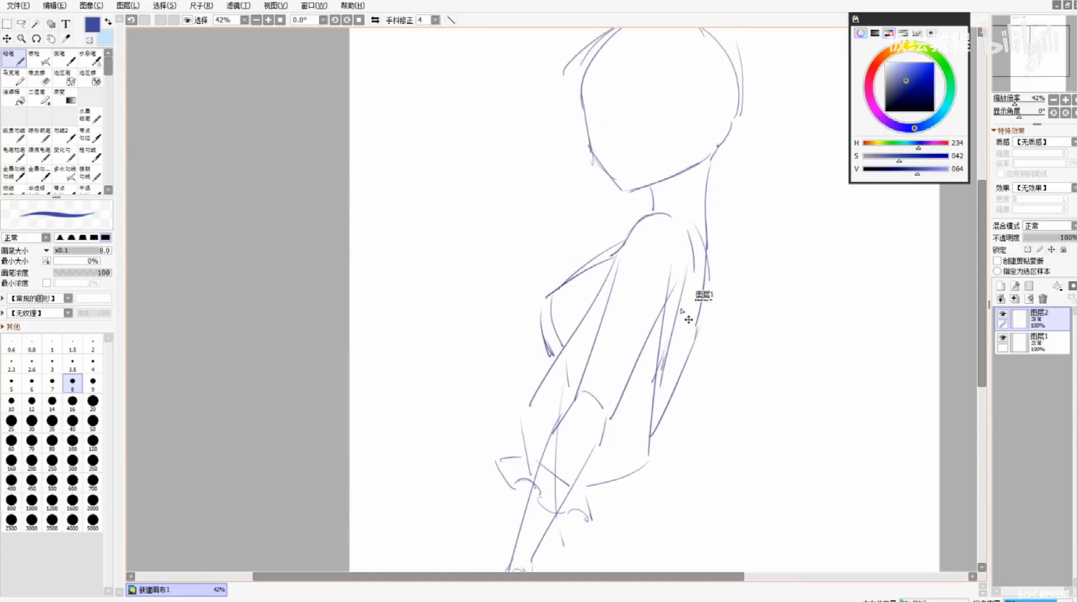
left_click_drag(799, 218, 710, 286)
left_click_drag(711, 228, 722, 246)
left_click_drag(692, 279, 698, 272)
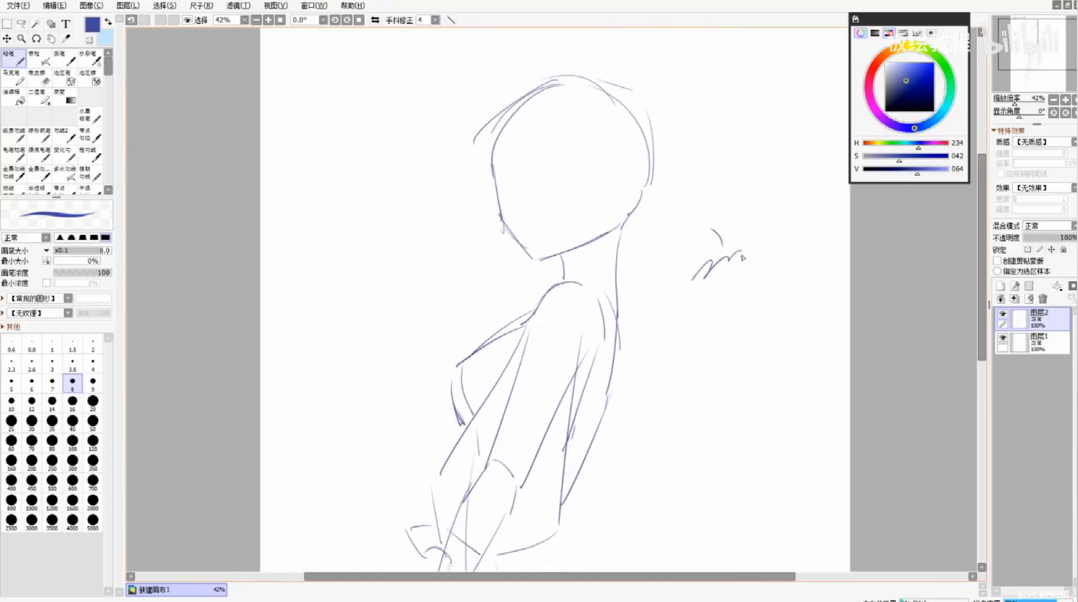
Enlarge the eraser to size 200 and erase the scribble behind the neck
key("e")
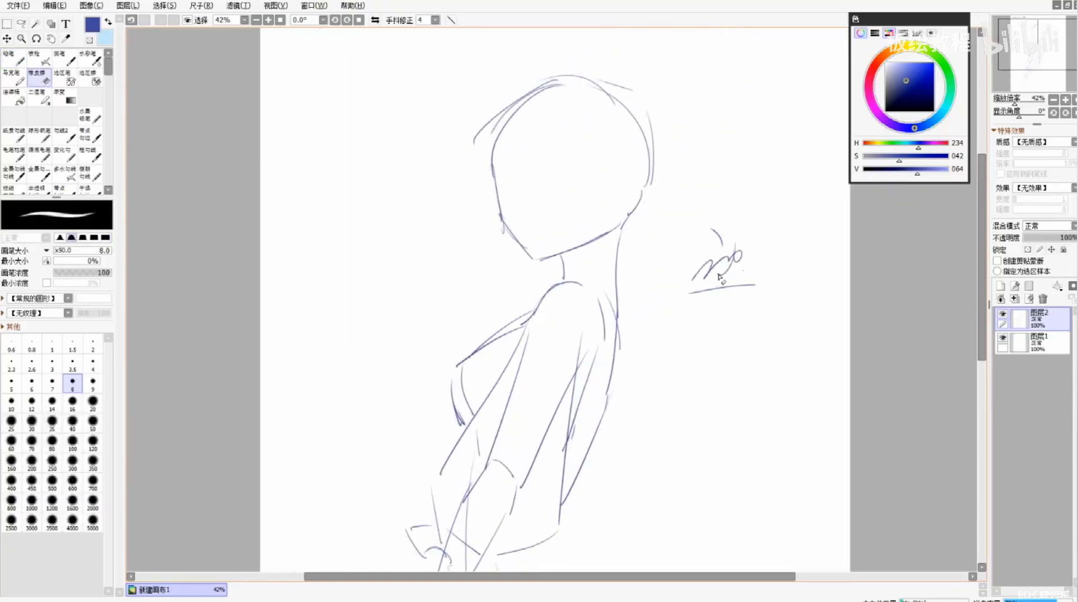
key("bracketright")
key("bracketright")
key("bracketright")
key("bracketright")
key("bracketright")
key("bracketright")
key("bracketright")
key("bracketright")
key("bracketright")
key("bracketright")
key("bracketright")
key("bracketright")
key("bracketright")
key("bracketright")
key("bracketright")
key("bracketright")
key("bracketright")
key("bracketright")
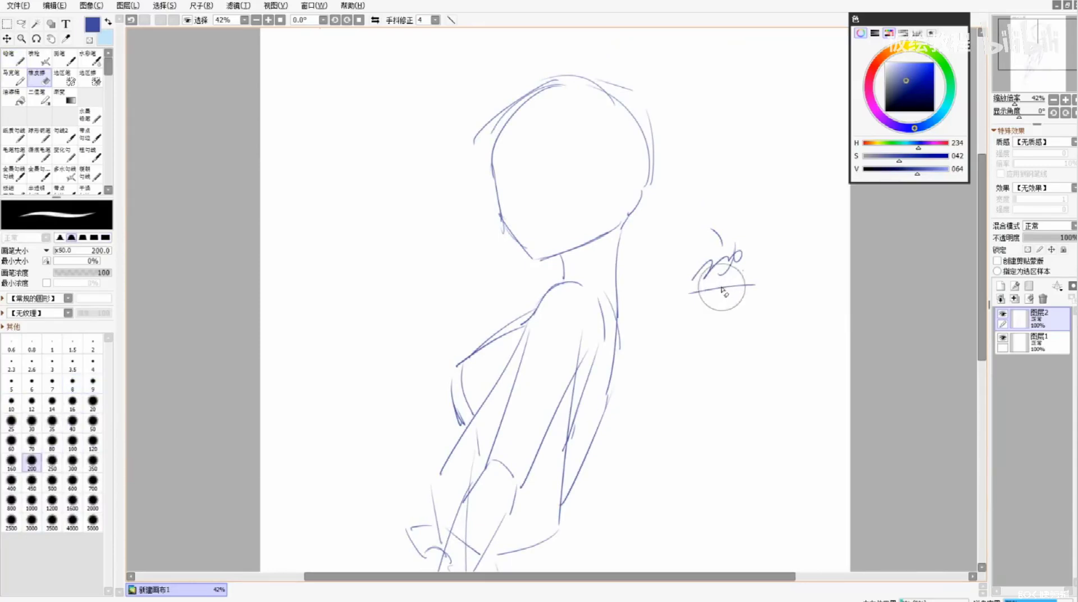
mouse_move(690, 302)
left_mouse_down()
mouse_move(693, 333)
mouse_move(754, 236)
mouse_move(814, 338)
mouse_move(763, 309)
left_mouse_up()
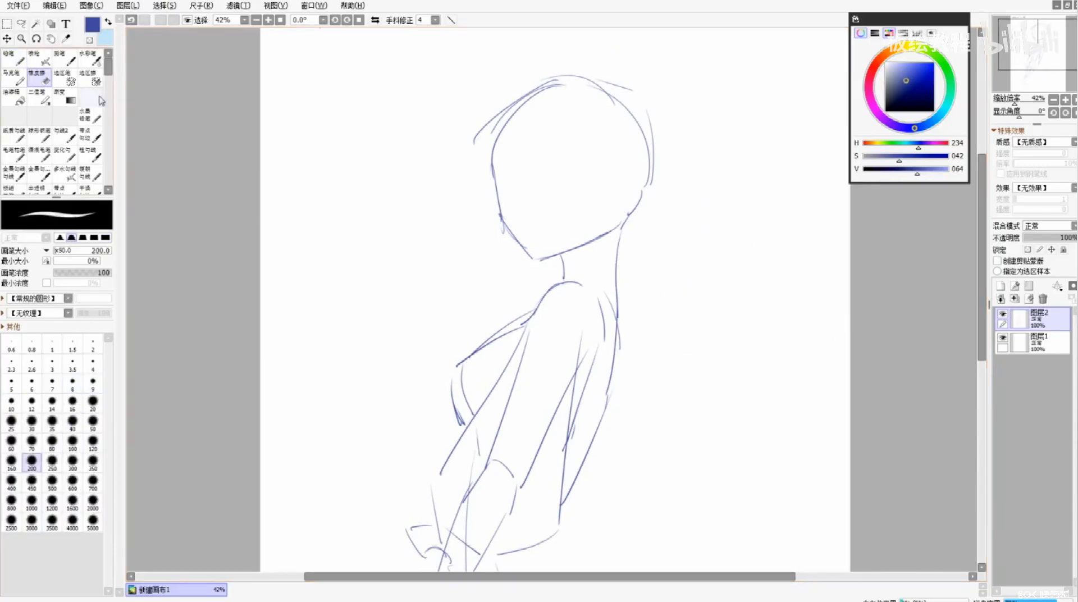
Switch back to the pencil and set its brush size to 12
left_click(20, 60)
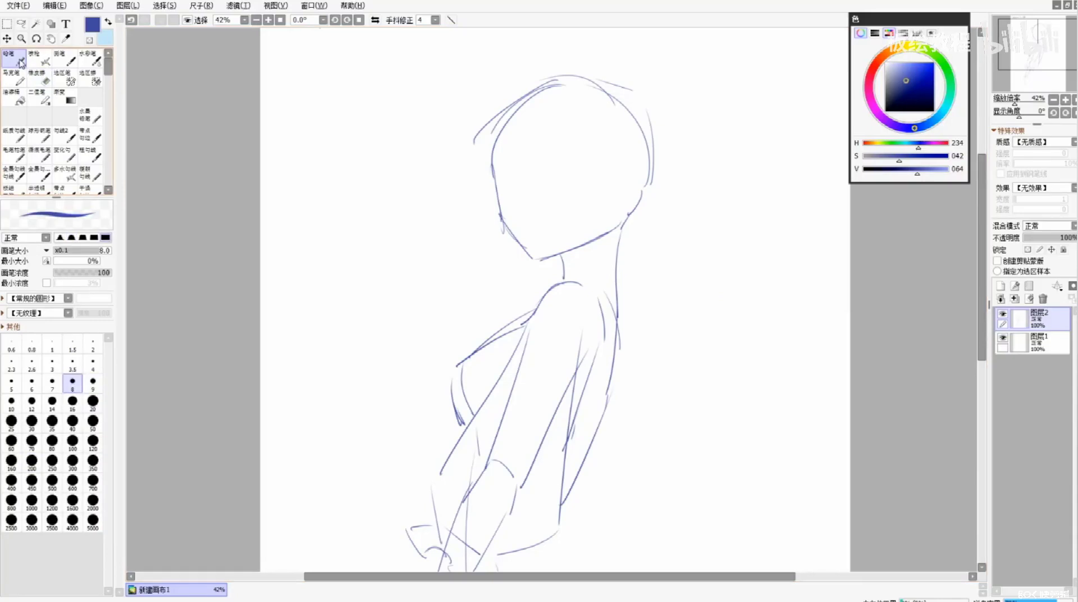
mouse_move(699, 600)
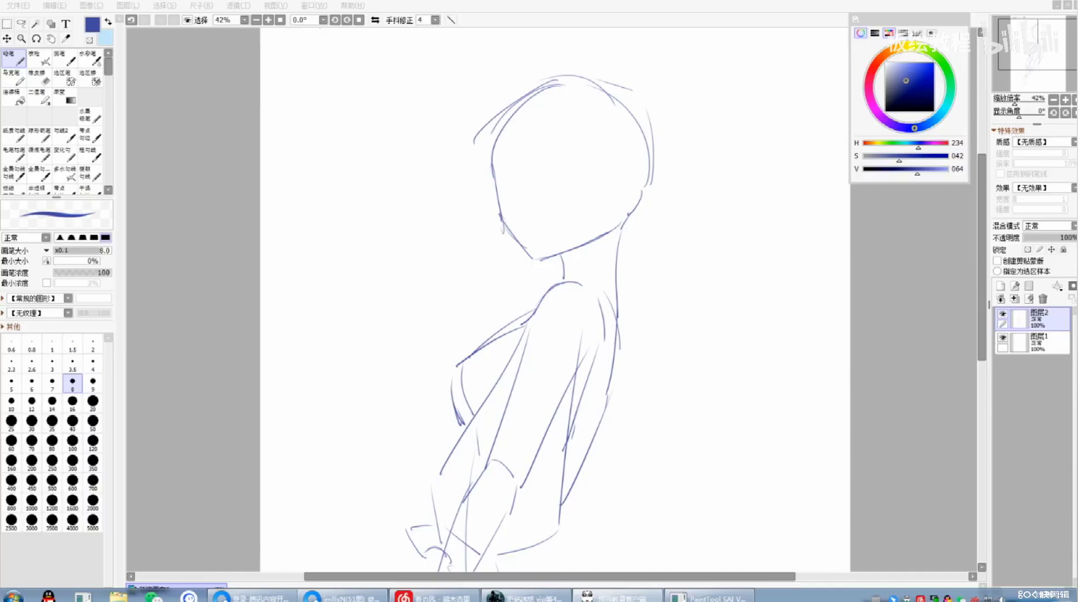
left_click(598, 426)
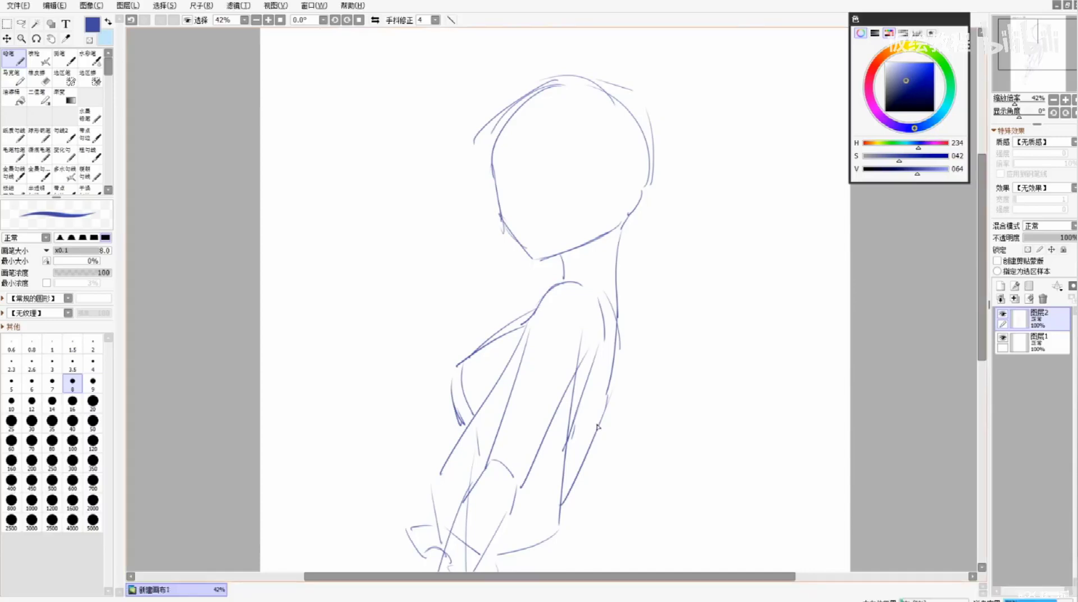
left_click_drag(672, 376, 731, 344)
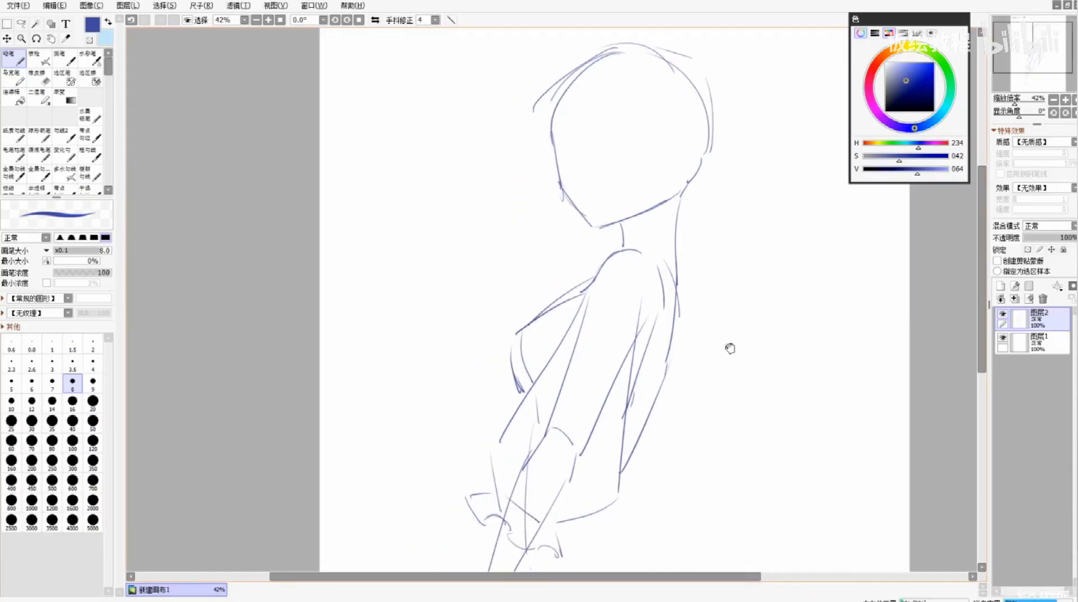
key("]")
key("bracketright")
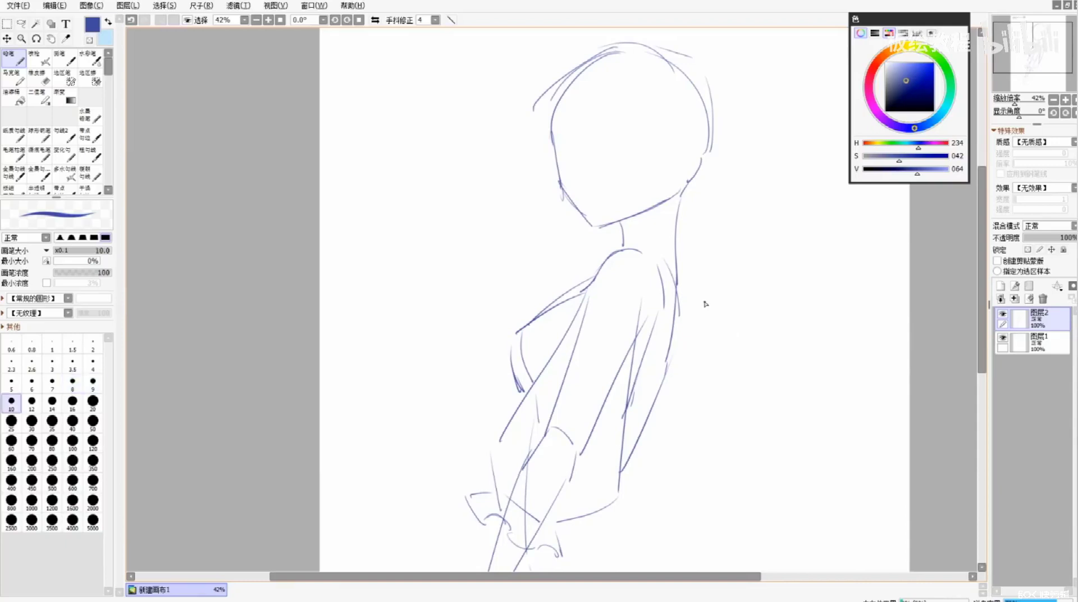
key("bracketright")
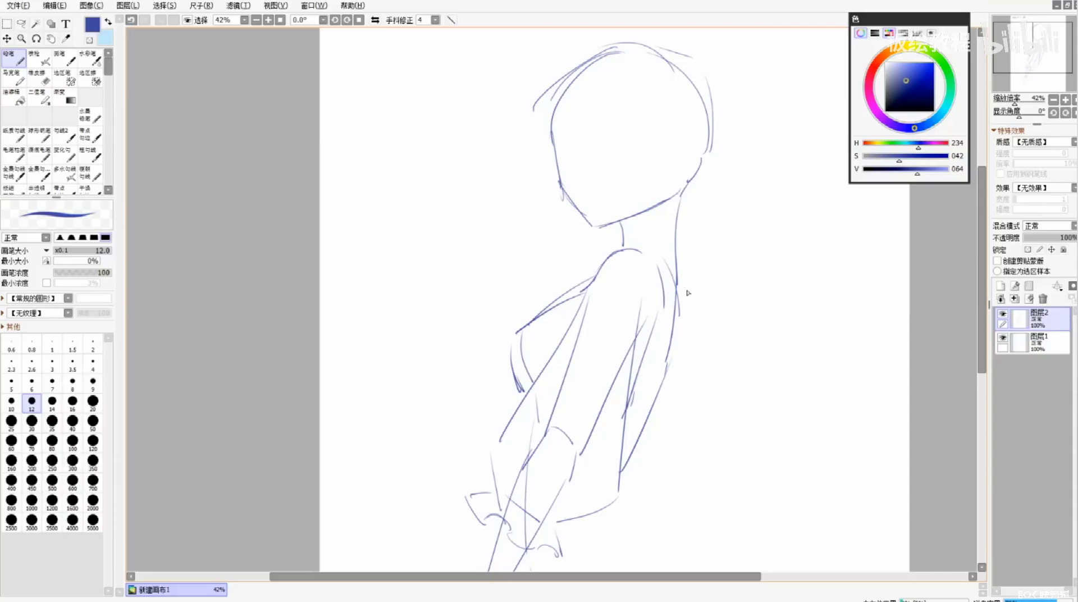
Go over the back of the neck with a heavier line running down toward the upper back
left_click_drag(685, 287, 699, 305)
key("ctrl+z")
mouse_move(697, 212)
left_mouse_down()
mouse_move(692, 330)
mouse_move(694, 311)
left_mouse_up()
key("ctrl+z")
key("ctrl+z")
left_click_drag(700, 208, 693, 263)
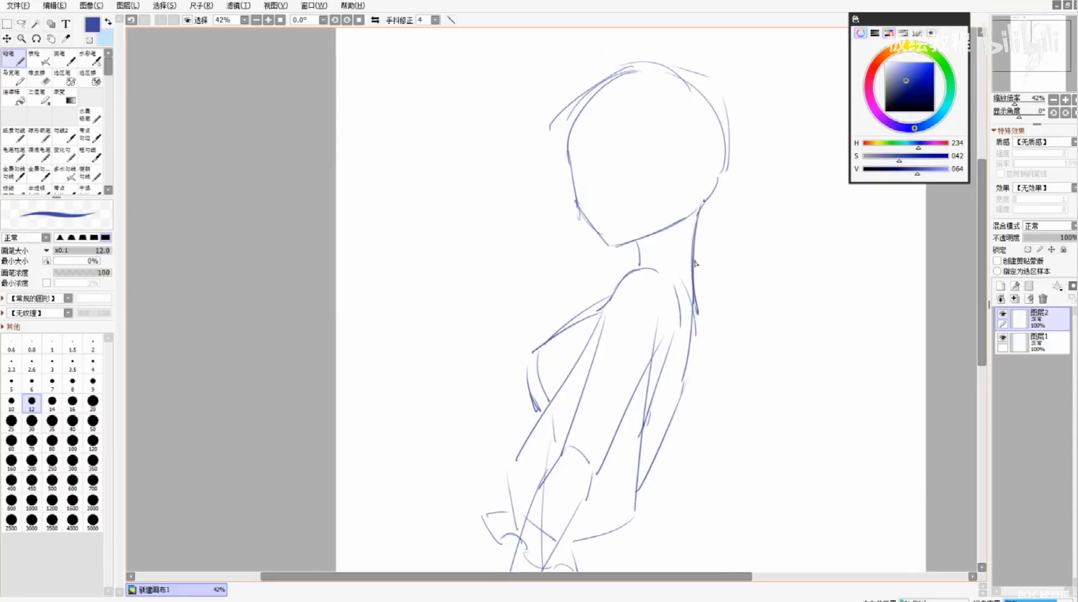
key("ctrl+z")
Reinforce the outer bust curve with a heavier line down to the underside of the bust
mouse_move(664, 443)
left_mouse_down()
mouse_move(679, 301)
mouse_move(666, 369)
left_mouse_up()
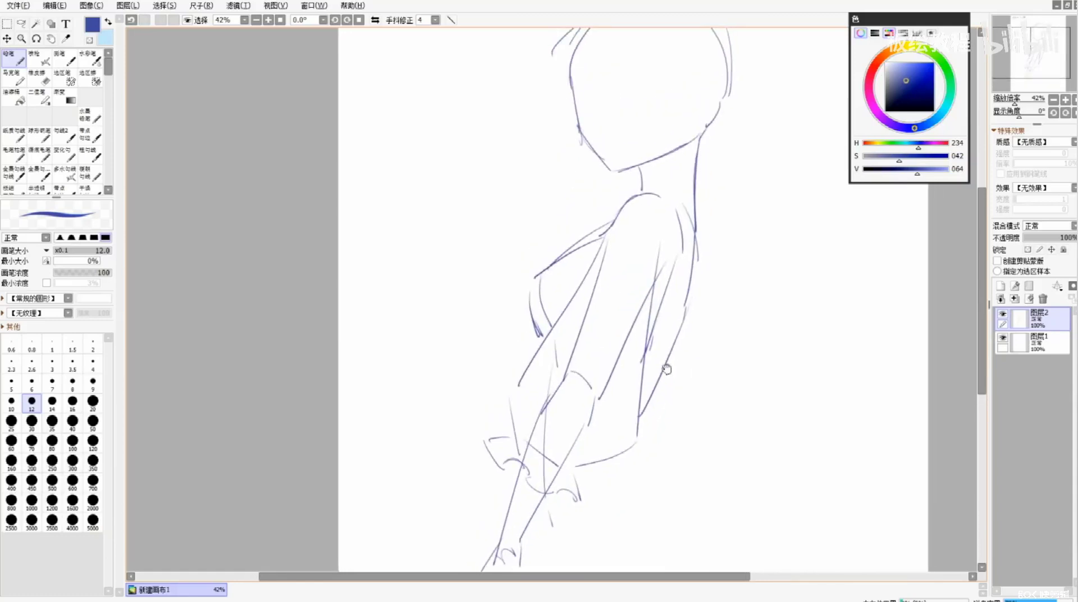
left_click_drag(543, 269, 537, 342)
key("ctrl+z")
key("ctrl+z")
mouse_move(543, 268)
left_mouse_down()
mouse_move(531, 285)
mouse_move(563, 292)
mouse_move(536, 347)
left_mouse_up()
key("ctrl+z")
left_click_drag(536, 334, 527, 364)
Draw a heavier back contour curving in at the waist and out to a short hip line
left_click_drag(692, 272, 666, 404)
key("ctrl+z")
left_click_drag(684, 302, 671, 381)
mouse_move(673, 393)
left_mouse_down()
mouse_move(649, 432)
mouse_move(675, 410)
left_mouse_up()
key("ctrl+z")
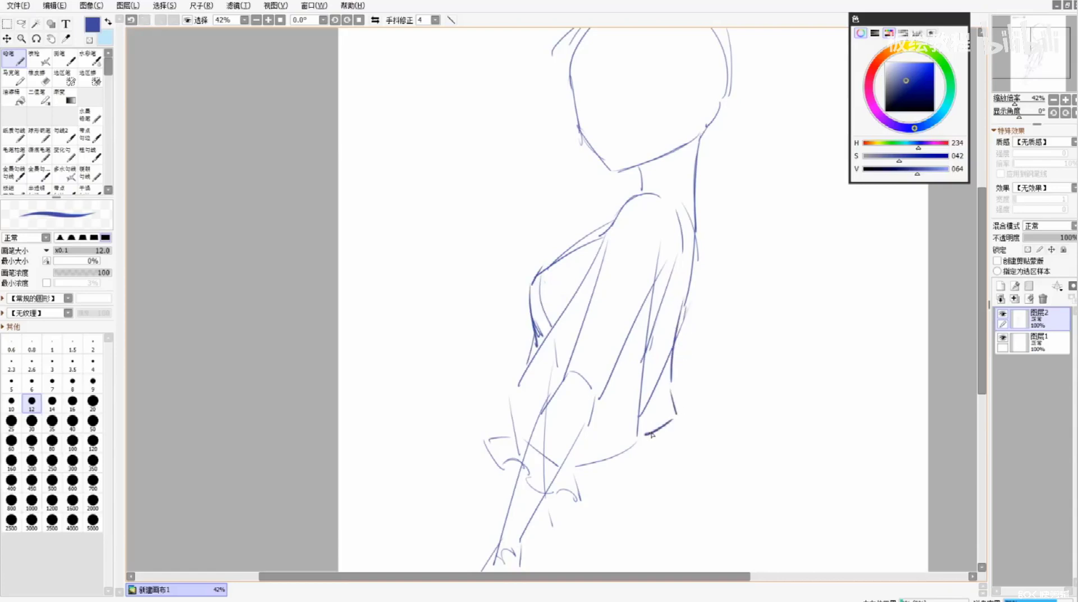
Draw the front waist line down from beneath the bust and hook it at the belly
left_click_drag(538, 329, 528, 388)
left_click_drag(528, 432, 528, 436)
key("ctrl+z")
mouse_move(594, 460)
left_mouse_down()
mouse_move(581, 385)
mouse_move(568, 369)
mouse_move(630, 376)
left_mouse_up()
key("ctrl+z")
key("ctrl+z")
Set the brush size to 20 and draw a long skirt line flaring backward and down from the hip
scroll(570, 403, "down", 1)
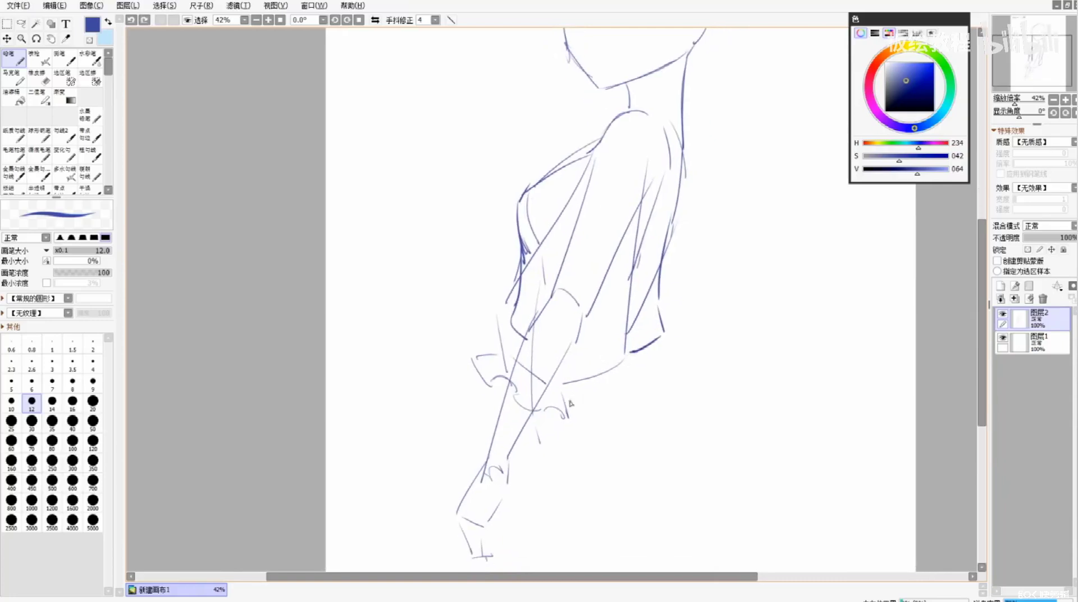
key("bracketright")
key("bracketright")
key("bracketright")
key("ctrl+z")
mouse_move(640, 351)
left_mouse_down()
mouse_move(646, 361)
mouse_move(638, 350)
left_mouse_up()
mouse_move(646, 356)
left_mouse_down()
mouse_move(714, 487)
mouse_move(672, 392)
mouse_move(825, 523)
left_mouse_up()
key("ctrl+z")
Draw the skirt's front line running down from the waist past the forearm
left_click_drag(545, 417, 604, 412)
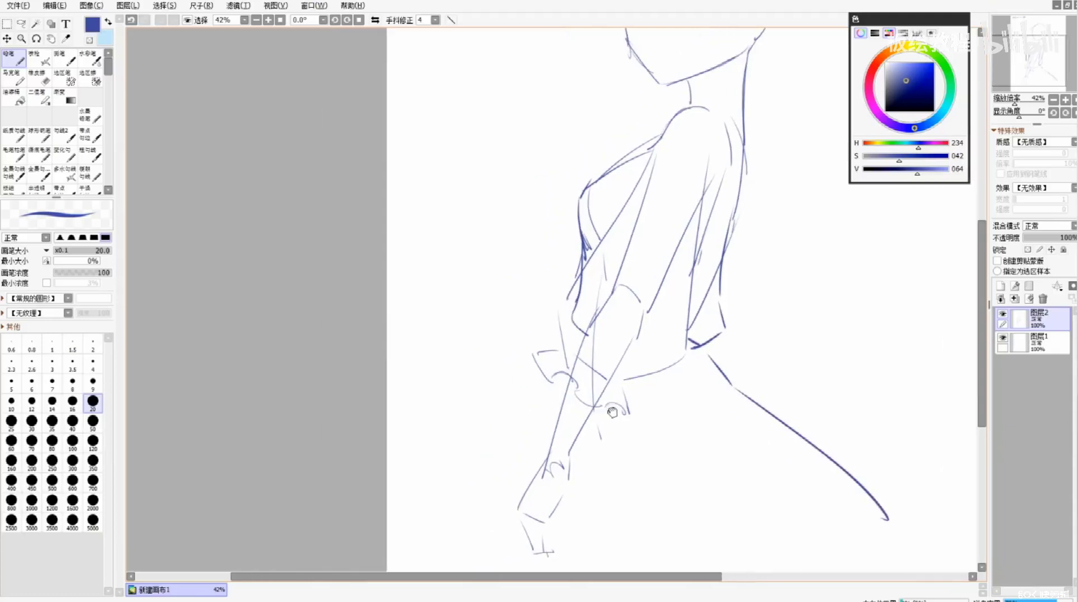
mouse_move(573, 342)
left_mouse_down()
mouse_move(491, 448)
mouse_move(543, 409)
mouse_move(546, 555)
left_mouse_up()
key("ctrl+z")
key("ctrl+z")
left_click_drag(752, 379, 693, 393)
left_click_drag(655, 349, 690, 376)
key("ctrl+z")
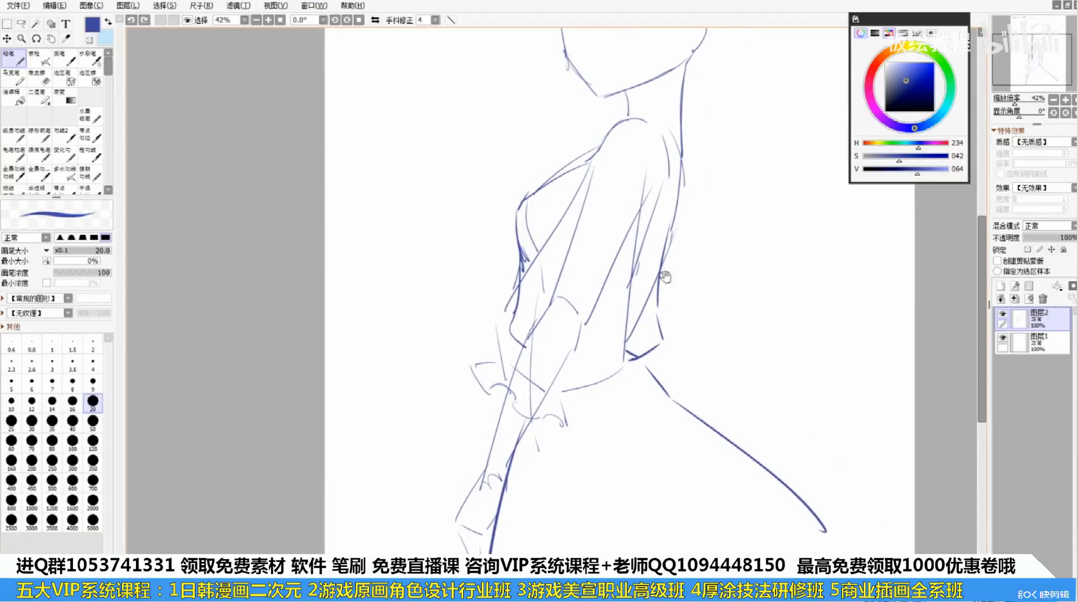
Erase the waist contours and the long flared skirt line behind the figure with the size 200 eraser
left_click_drag(665, 277, 656, 292)
key("e")
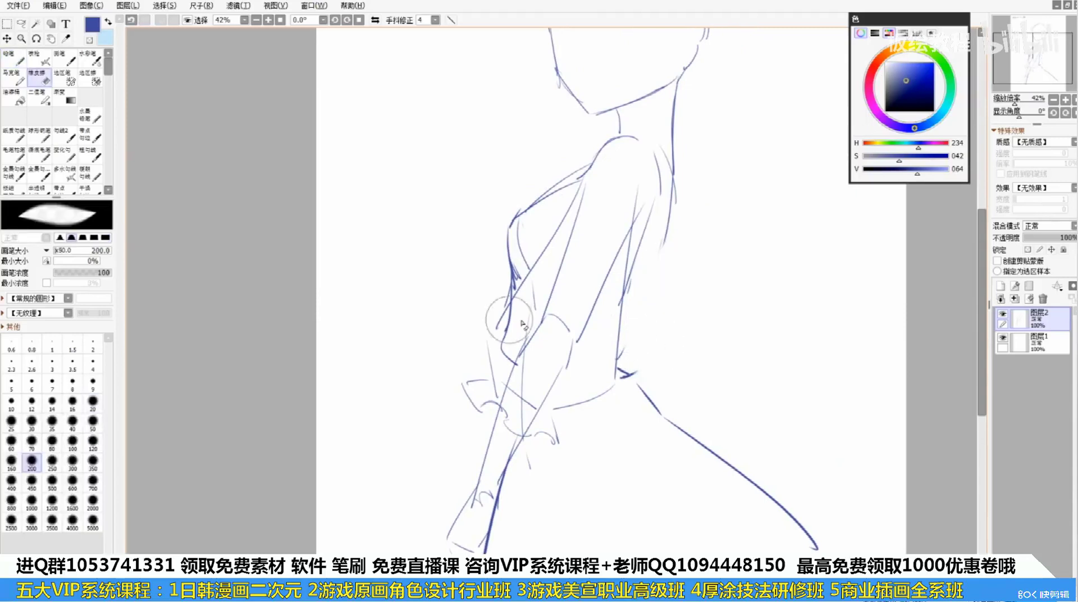
mouse_move(521, 321)
left_mouse_down()
mouse_move(493, 347)
mouse_move(510, 340)
mouse_move(503, 269)
left_mouse_up()
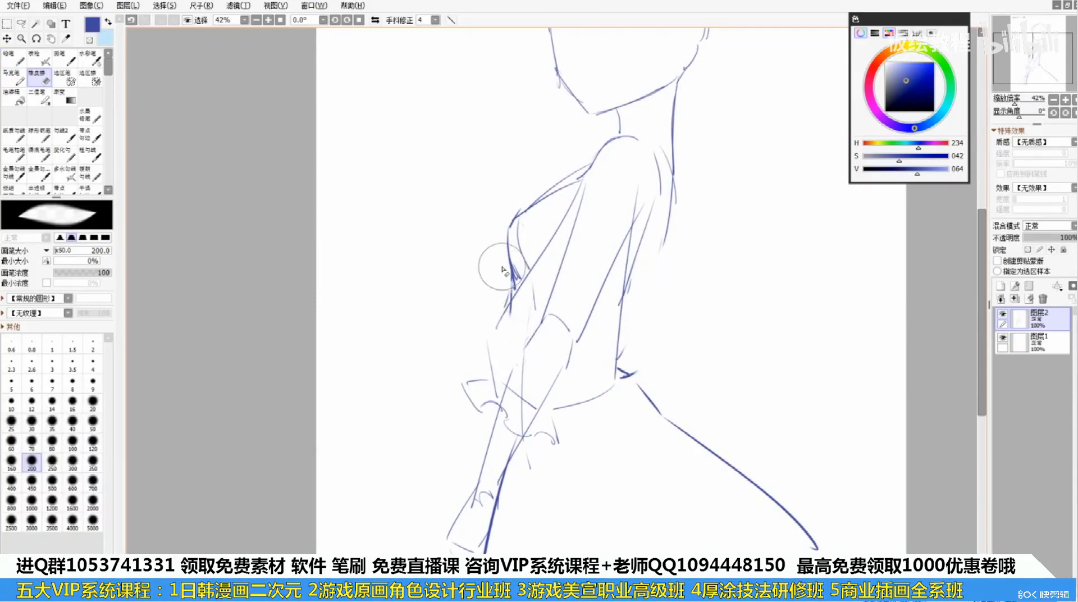
mouse_move(691, 361)
left_mouse_down()
mouse_move(648, 392)
mouse_move(641, 370)
mouse_move(641, 388)
mouse_move(758, 494)
left_mouse_up()
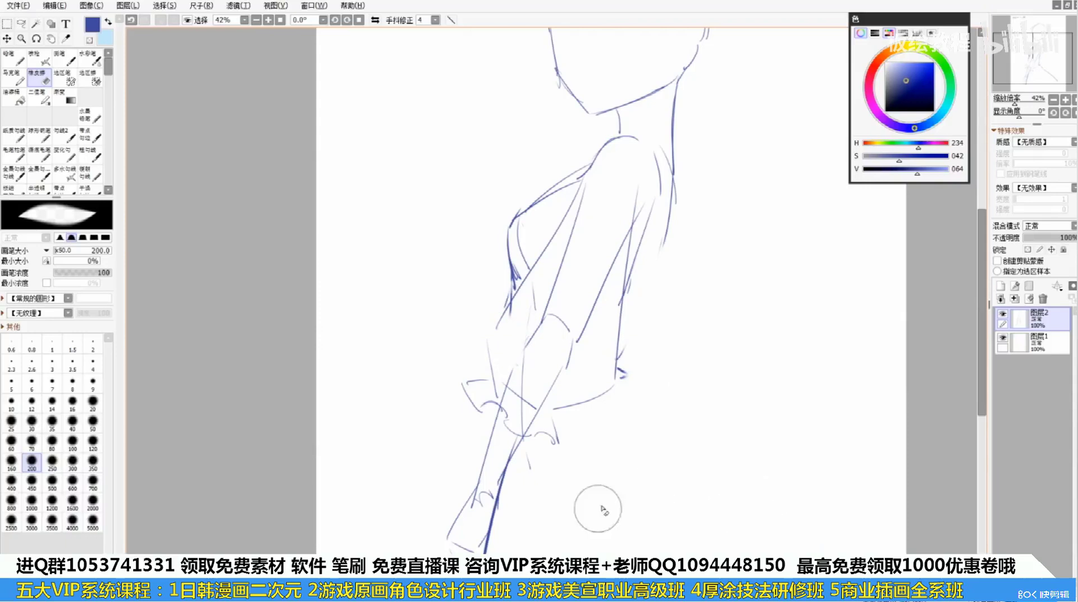
Redraw the lower back line down to the waist with the size 20 pencil and sketch a bow behind the waist
key("n")
mouse_move(672, 291)
left_mouse_down()
mouse_move(684, 358)
mouse_move(633, 401)
left_mouse_up()
key("ctrl+z")
key("ctrl+z")
mouse_move(665, 337)
left_mouse_down()
mouse_move(635, 397)
mouse_move(650, 369)
mouse_move(628, 391)
mouse_move(682, 376)
mouse_move(656, 402)
mouse_move(681, 397)
left_mouse_up()
key("ctrl+z")
key("ctrl+z")
Draw two long lines flaring backward and down from beneath the waist bow
mouse_move(637, 398)
left_mouse_down()
mouse_move(676, 398)
mouse_move(669, 381)
mouse_move(640, 394)
mouse_move(662, 383)
mouse_move(653, 426)
mouse_move(681, 423)
mouse_move(660, 426)
mouse_move(752, 451)
left_mouse_up()
key("ctrl+z")
key("ctrl+z")
key("ctrl+z")
key("ctrl+z")
mouse_move(663, 384)
left_mouse_down()
mouse_move(878, 444)
mouse_move(788, 521)
mouse_move(865, 472)
left_mouse_up()
key("ctrl+z")
key("ctrl+z")
key("ctrl+z")
key("ctrl+z")
left_click_drag(701, 392, 862, 450)
left_click_drag(777, 477, 758, 379)
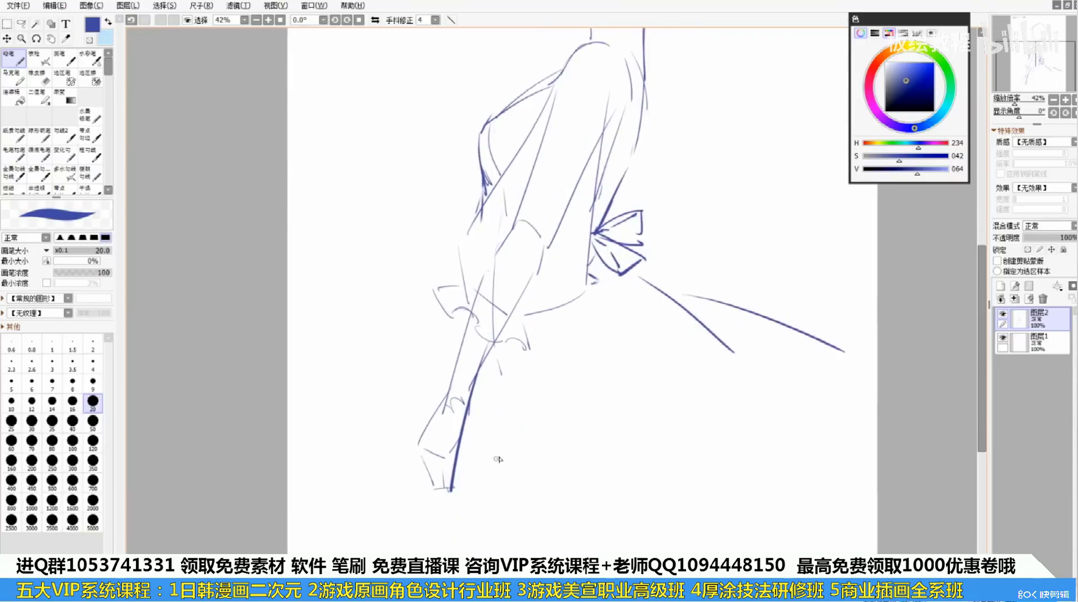
Draw the skirt's curved hem with a turned fold, and its back line from the waist down to the hem corner
mouse_move(478, 512)
left_mouse_down()
mouse_move(573, 531)
mouse_move(735, 435)
left_mouse_up()
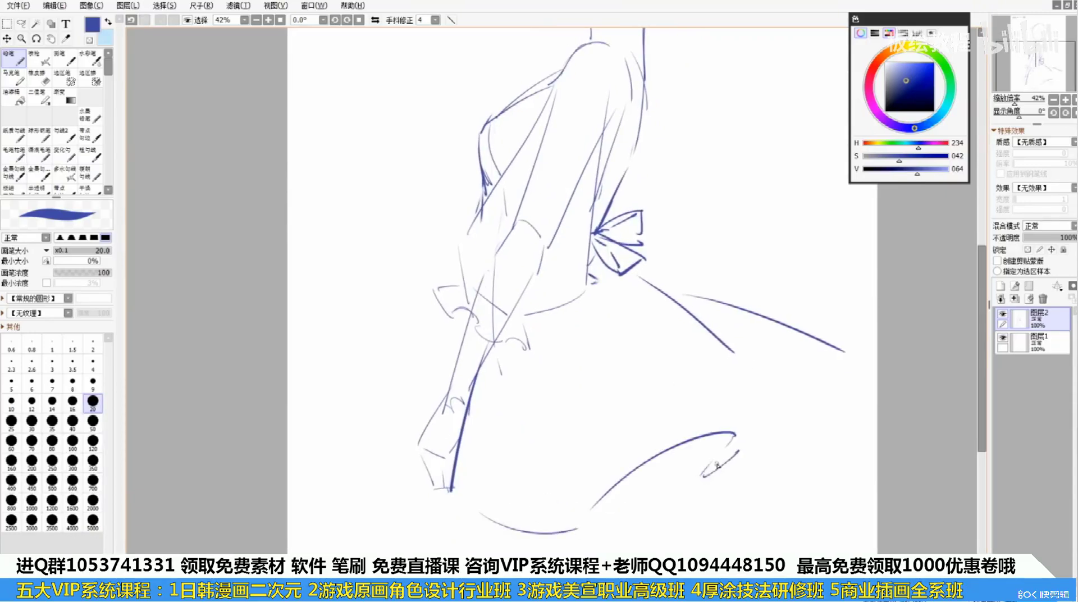
key("ctrl+z")
left_click_drag(674, 449, 693, 478)
left_click_drag(645, 353, 758, 445)
key("ctrl+z")
mouse_move(596, 299)
left_mouse_down()
mouse_move(737, 441)
mouse_move(797, 437)
left_mouse_up()
key("ctrl+z")
Add two downward edge lines at the outer end of the rear flaring skirt line
left_click_drag(752, 490, 842, 351)
left_click_drag(844, 355, 832, 395)
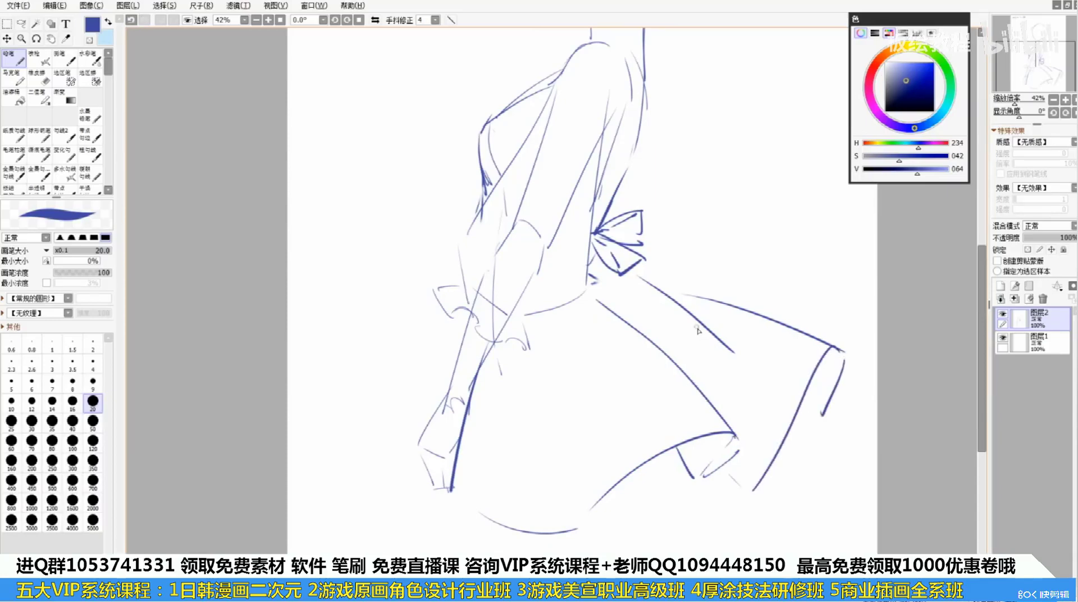
key("ctrl+z")
Thicken the front neck line and the chest contour from the shoulder over the bust
mouse_move(647, 291)
left_mouse_down()
mouse_move(718, 302)
mouse_move(726, 472)
left_mouse_up()
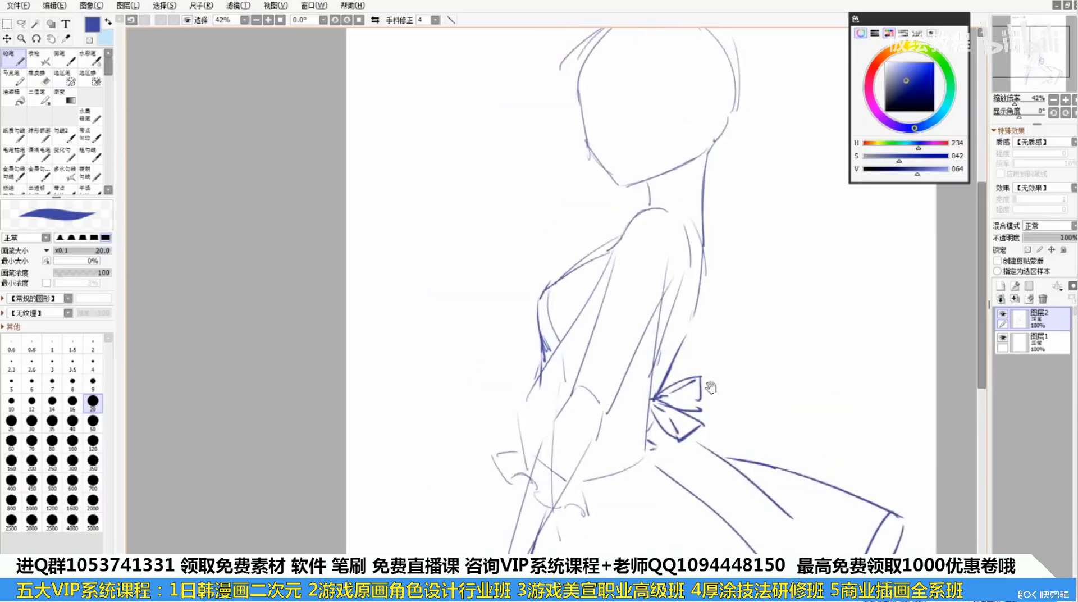
left_click_drag(716, 331, 707, 382)
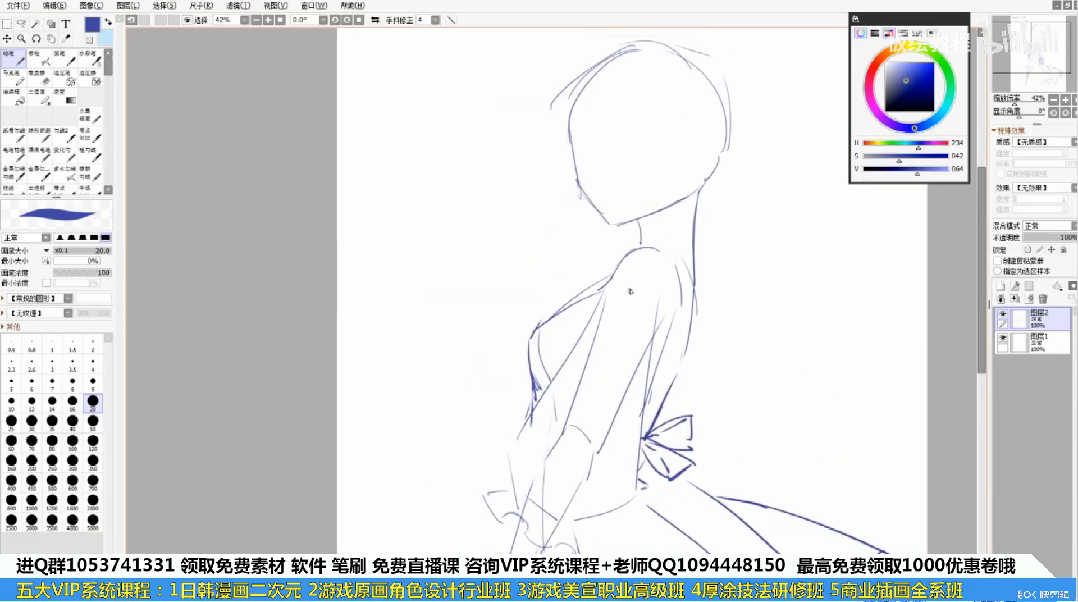
left_click_drag(637, 220, 639, 247)
key("ctrl+z")
mouse_move(611, 282)
left_mouse_down()
mouse_move(530, 330)
mouse_move(528, 381)
left_mouse_up()
key("ctrl+z")
left_click_drag(529, 343, 531, 403)
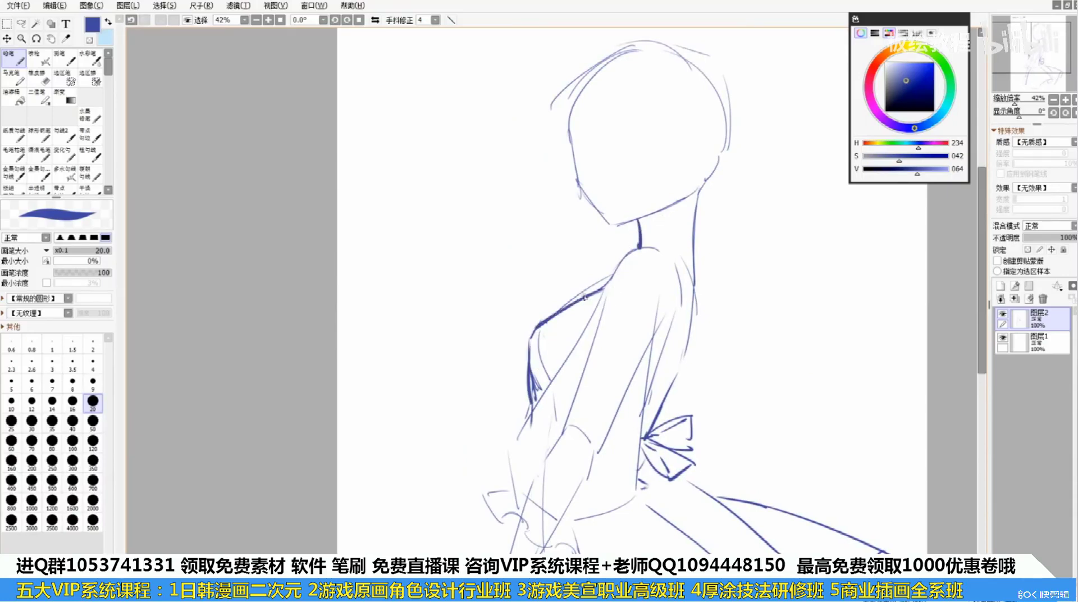
Add a small curved accent under the upper chest line and draw the rear shoulder contour
key("ctrl+z")
mouse_move(593, 297)
left_mouse_down()
mouse_move(608, 306)
mouse_move(588, 324)
left_mouse_up()
key("ctrl+z")
left_click_drag(559, 314, 587, 322)
mouse_move(671, 246)
left_mouse_down()
mouse_move(662, 262)
mouse_move(642, 262)
mouse_move(678, 321)
left_mouse_up()
key("ctrl+z")
key("ctrl+z")
left_click_drag(648, 259, 674, 335)
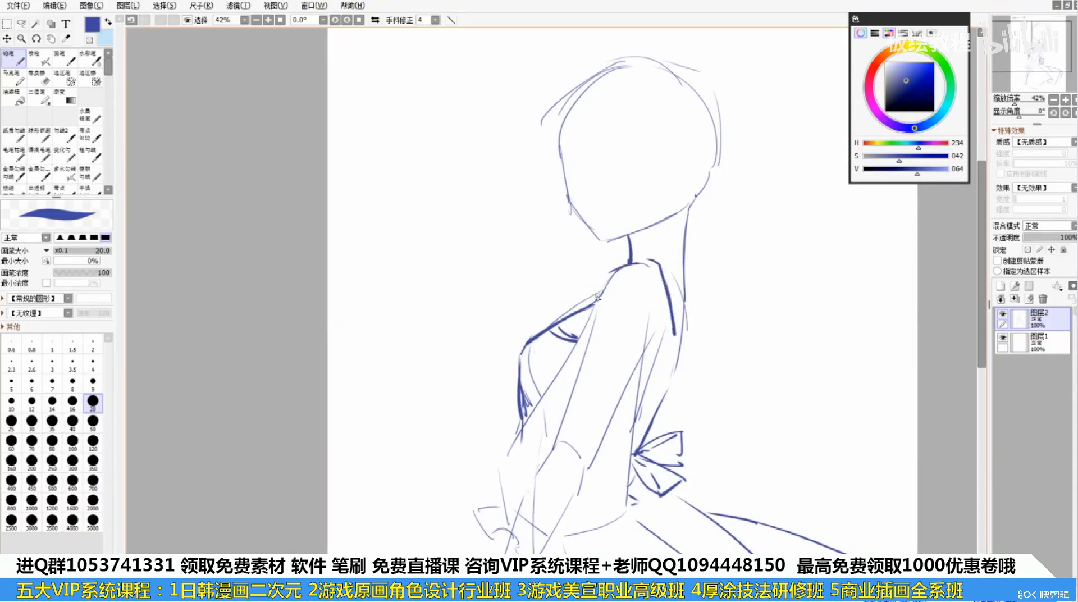
Draw the sleeve's front edge from the shoulder to its lower front corner and turn it along the sleeve opening
left_click_drag(600, 295, 573, 366)
key("ctrl+z")
mouse_move(612, 274)
left_mouse_down()
mouse_move(500, 469)
mouse_move(581, 329)
mouse_move(494, 462)
left_mouse_up()
key("ctrl+z")
key("ctrl+z")
key("ctrl+z")
left_click_drag(570, 356, 488, 466)
key("ctrl+z")
mouse_move(515, 508)
left_mouse_down()
mouse_move(566, 529)
mouse_move(557, 533)
left_mouse_up()
Draw the sleeve's rear edge down past the waist and close the lower edge of the sleeve opening
left_click_drag(665, 342, 595, 552)
key("ctrl+z")
left_click_drag(640, 325, 619, 513)
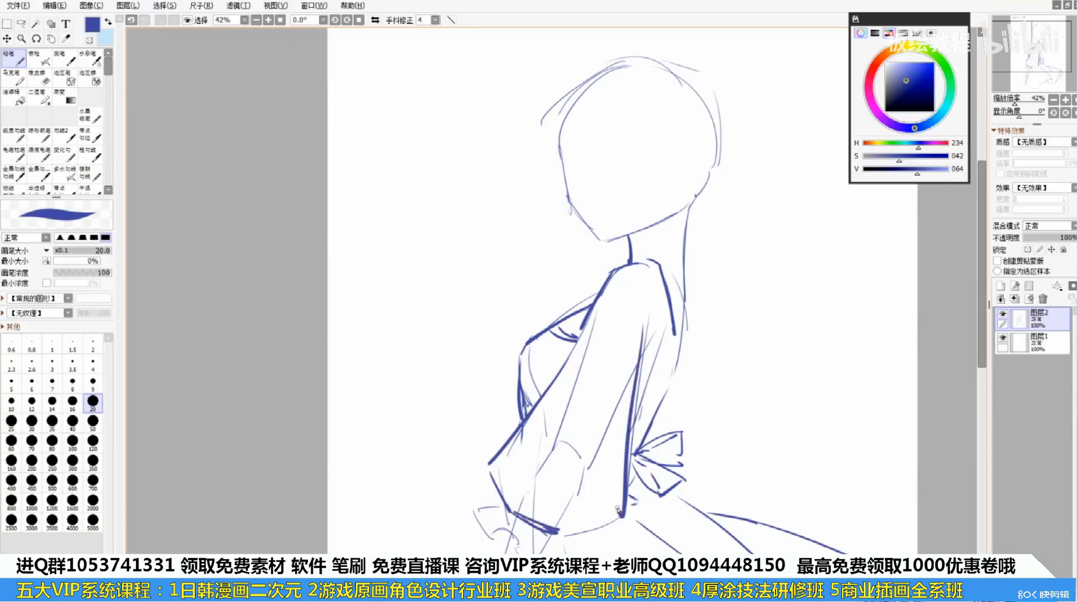
key("ctrl+z")
key("ctrl+z")
left_click_drag(642, 336, 632, 493)
mouse_move(630, 497)
left_mouse_down()
mouse_move(583, 540)
mouse_move(595, 519)
mouse_move(566, 527)
left_mouse_up()
key("ctrl+z")
Draw a firm line along the back of the upper arm, slanting down toward the waist bow
left_click_drag(656, 357, 652, 378)
key("ctrl+z")
left_click_drag(664, 337, 634, 444)
key("ctrl+z")
key("ctrl+z")
Draw a curved horizontal eye line and a vertical center line across the face as guides
left_click_drag(667, 364, 660, 392)
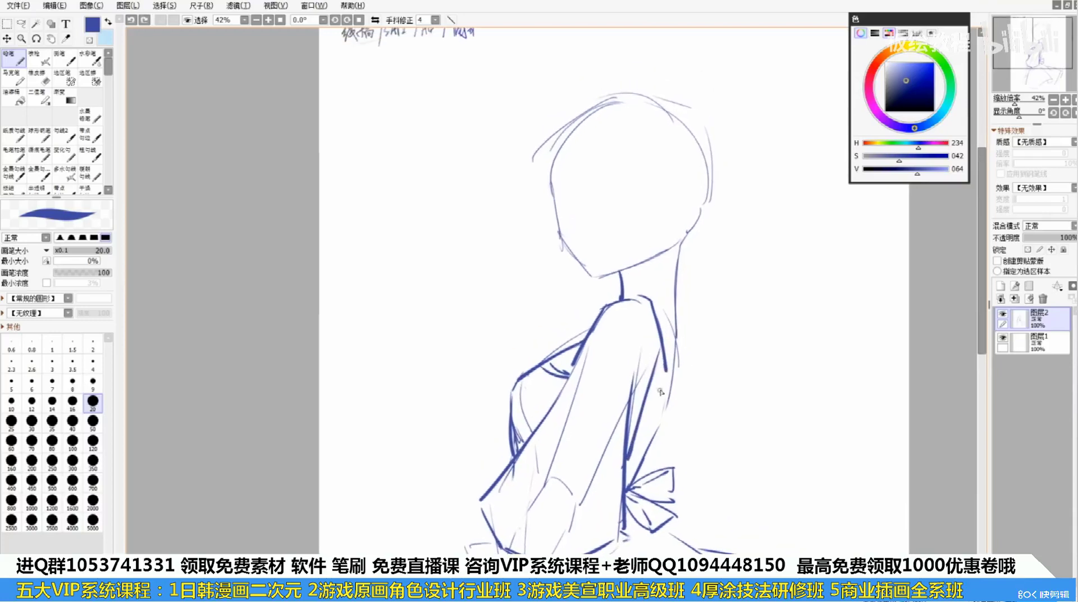
left_click_drag(645, 213, 664, 246)
key("ctrl+z")
key("ctrl+z")
left_click_drag(572, 228, 667, 245)
left_click_drag(607, 170, 600, 308)
key("ctrl+z")
key("ctrl+z")
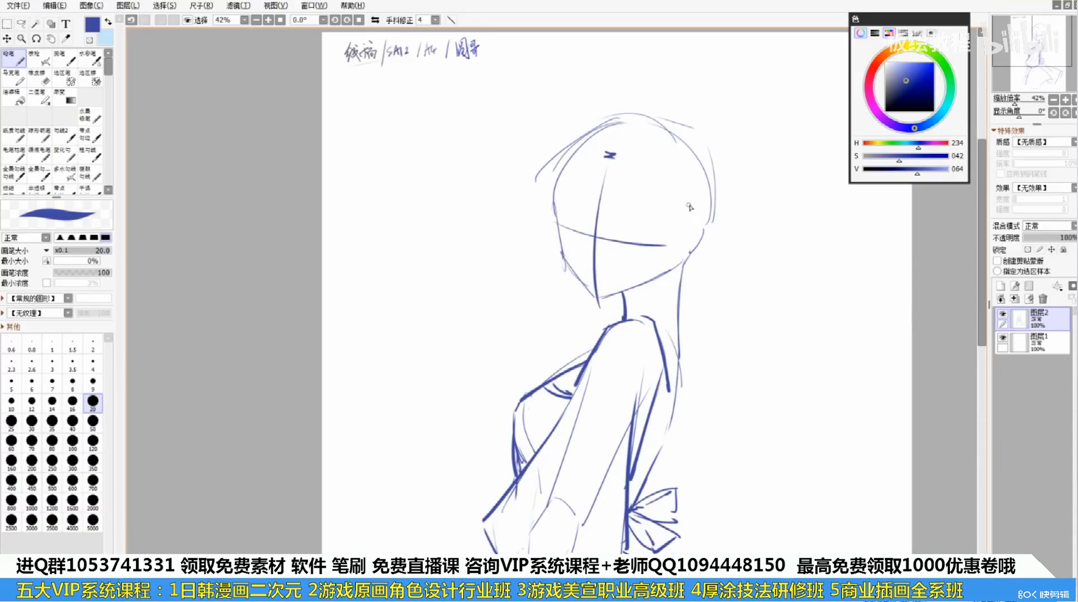
Draw the ear outline at the back edge of the head above the jaw
key("ctrl+z")
mouse_move(689, 214)
left_mouse_down()
mouse_move(706, 210)
mouse_move(707, 242)
left_mouse_up()
key("ctrl+z")
mouse_move(705, 243)
left_mouse_down()
mouse_move(693, 254)
mouse_move(703, 236)
mouse_move(687, 229)
left_mouse_up()
key("ctrl+z")
key("ctrl+z")
key("ctrl+z")
key("ctrl+z")
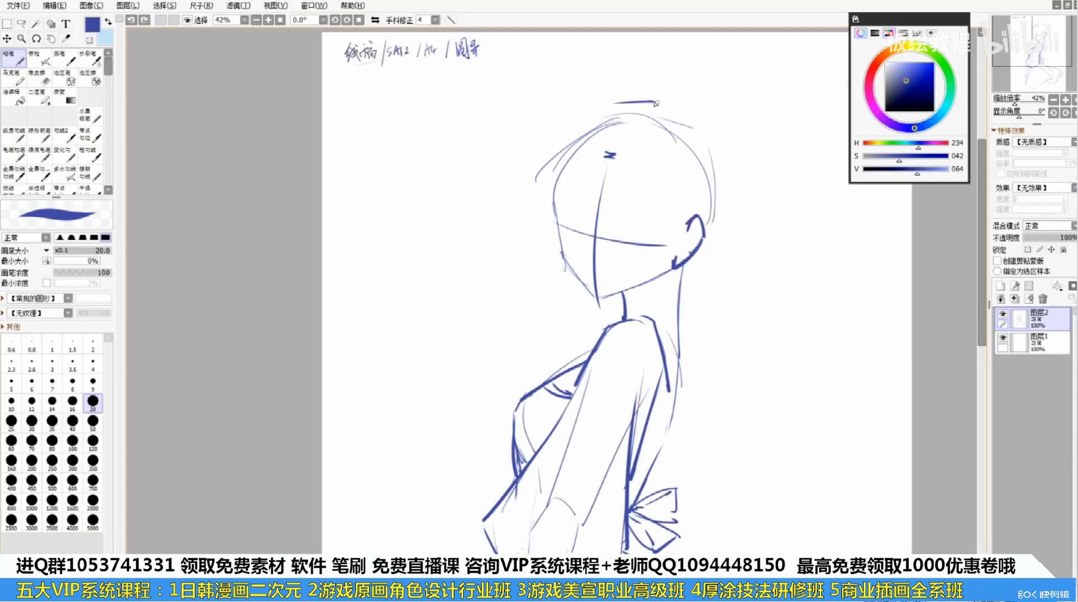
Rough in the hair's outer contour over the crown and down the back of the head
mouse_move(614, 104)
left_mouse_down()
mouse_move(669, 105)
mouse_move(730, 216)
left_mouse_up()
key("ctrl+z")
left_click_drag(698, 123, 721, 169)
left_click_drag(721, 171, 734, 259)
left_click_drag(575, 121, 545, 219)
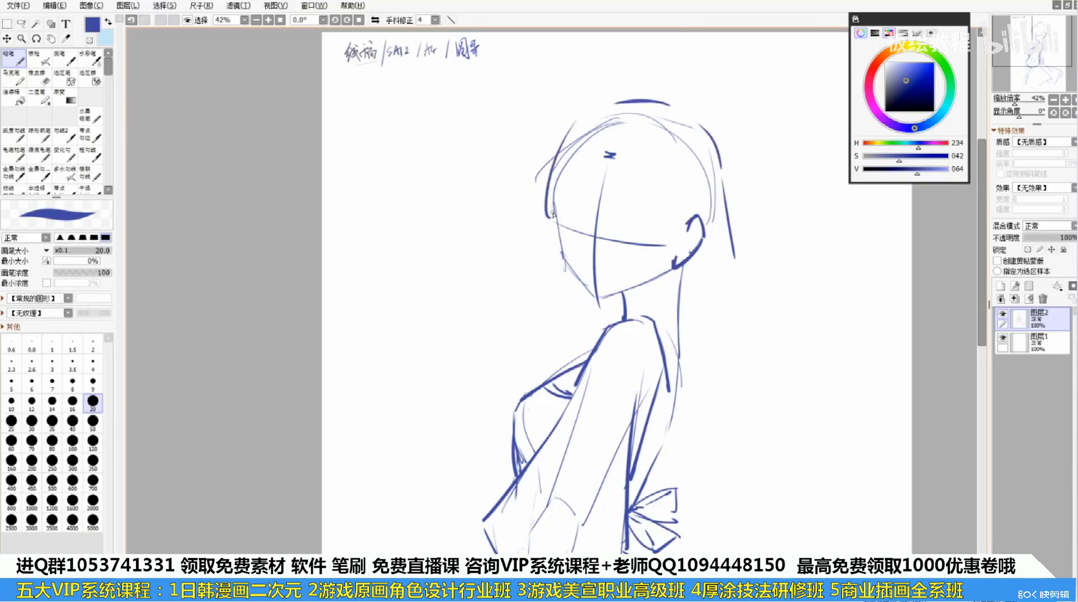
key("ctrl+z")
key("ctrl+z")
Draw the hair parting from the crown sweeping back to the ear, with strands converging above the ear
mouse_move(590, 105)
left_mouse_down()
mouse_move(608, 206)
mouse_move(627, 218)
left_mouse_up()
left_click_drag(595, 137, 652, 239)
key("ctrl+z")
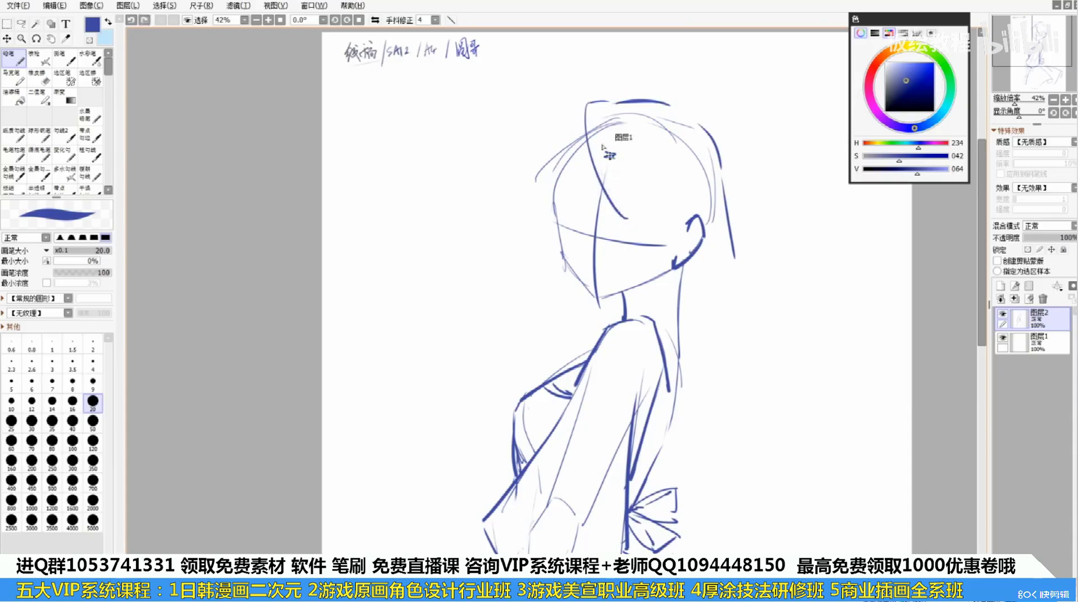
left_click_drag(607, 183, 646, 234)
left_click_drag(603, 169, 682, 225)
left_click_drag(658, 137, 688, 222)
key("ctrl+z")
left_click_drag(658, 142, 690, 223)
left_click_drag(683, 171, 692, 206)
Draw a petaled flower ornament in the hair just above the ear
mouse_move(689, 173)
left_mouse_down()
mouse_move(706, 209)
mouse_move(725, 170)
mouse_move(734, 198)
mouse_move(716, 219)
left_mouse_up()
key("ctrl+z")
key("ctrl+z")
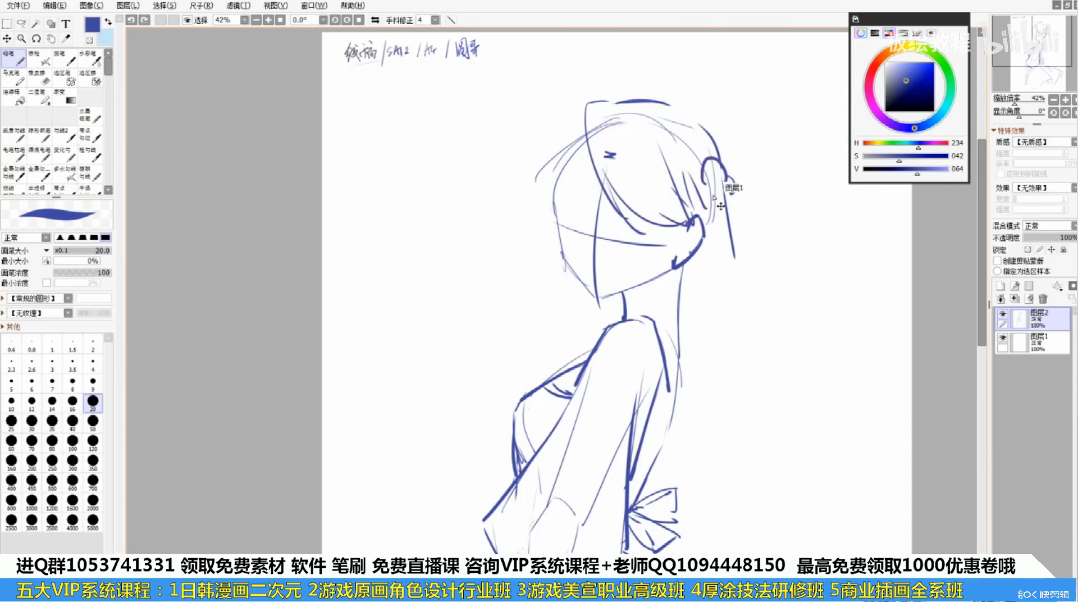
left_click_drag(724, 179, 721, 204)
mouse_move(709, 188)
left_mouse_down()
mouse_move(692, 200)
mouse_move(708, 211)
left_mouse_up()
key("ctrl+z")
mouse_move(710, 211)
left_mouse_down()
mouse_move(727, 217)
mouse_move(702, 176)
left_mouse_up()
key("ctrl+z")
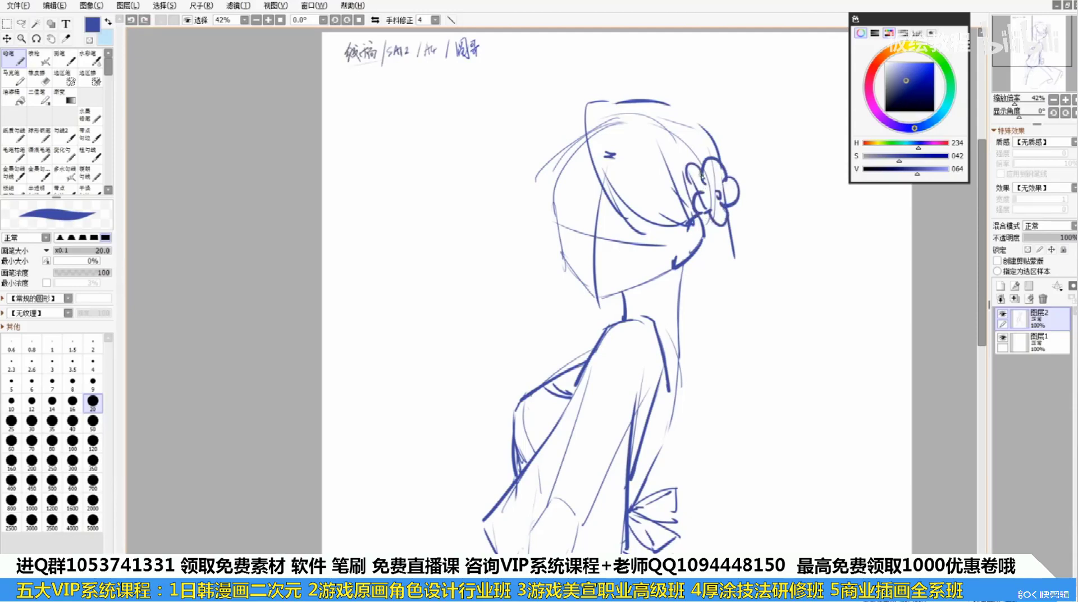
key("ctrl+z")
Draw the bangs flaring outward in front of the forehead and curling back at the tip
mouse_move(582, 114)
left_mouse_down()
mouse_move(560, 137)
mouse_move(540, 249)
left_mouse_up()
key("ctrl+z")
left_click_drag(559, 136, 509, 237)
key("ctrl+z")
left_click_drag(551, 151, 509, 227)
left_click_drag(515, 226, 534, 255)
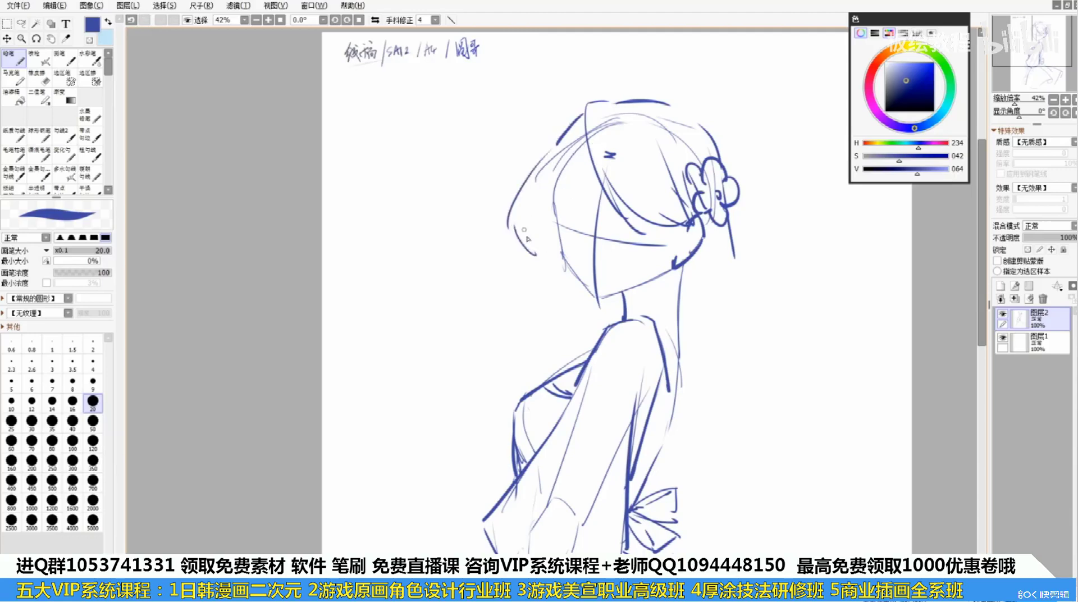
key("ctrl+z")
left_click_drag(532, 178, 528, 255)
Draw the far side hair lock hanging along the face edge down to the chest
left_click_drag(577, 131, 553, 258)
key("ctrl+z")
left_click_drag(552, 158, 572, 304)
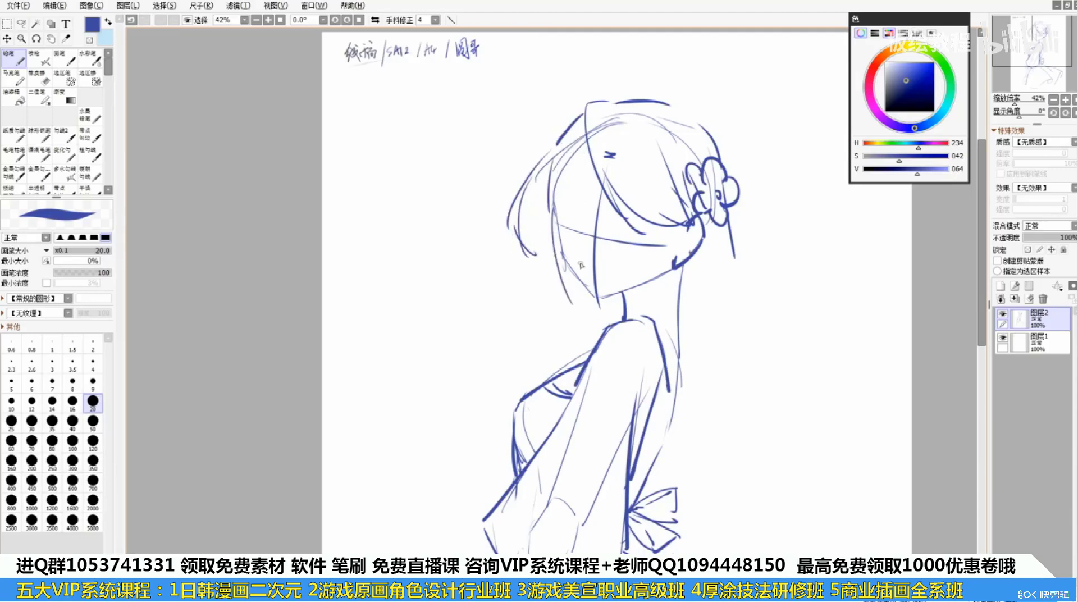
key("ctrl+z")
left_click_drag(554, 210, 566, 293)
left_click_drag(571, 200, 576, 312)
key("ctrl+z")
key("ctrl+z")
left_click_drag(556, 219, 579, 391)
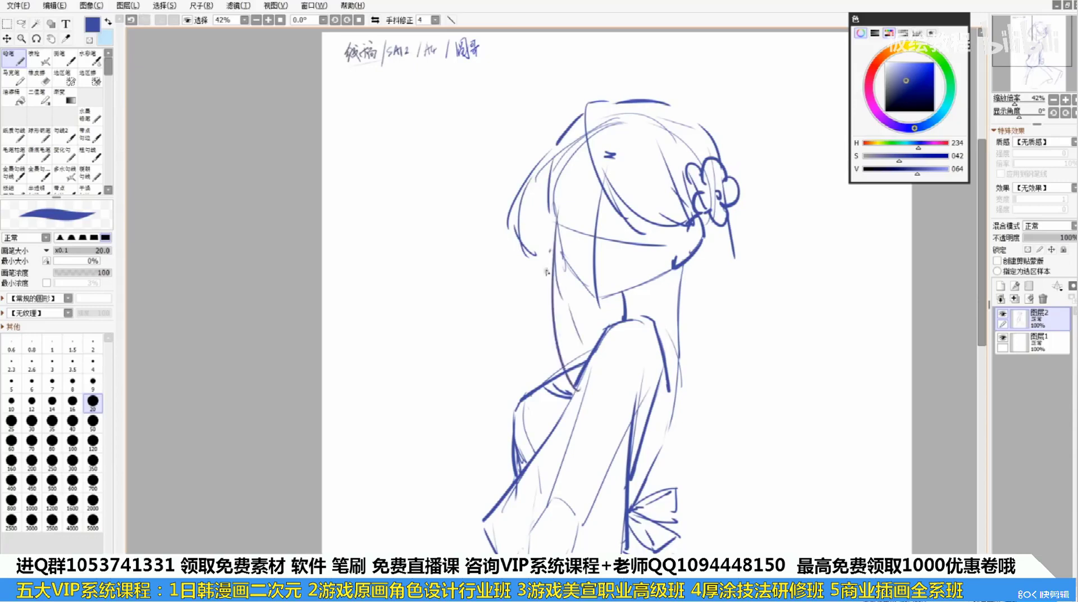
left_click_drag(551, 250, 579, 379)
Draw the near side hair lock falling from below the ear over the rear shoulder
mouse_move(655, 234)
left_mouse_down()
mouse_move(661, 413)
mouse_move(680, 362)
mouse_move(681, 387)
left_mouse_up()
key("ctrl+z")
left_click_drag(672, 273, 651, 396)
key("ctrl+z")
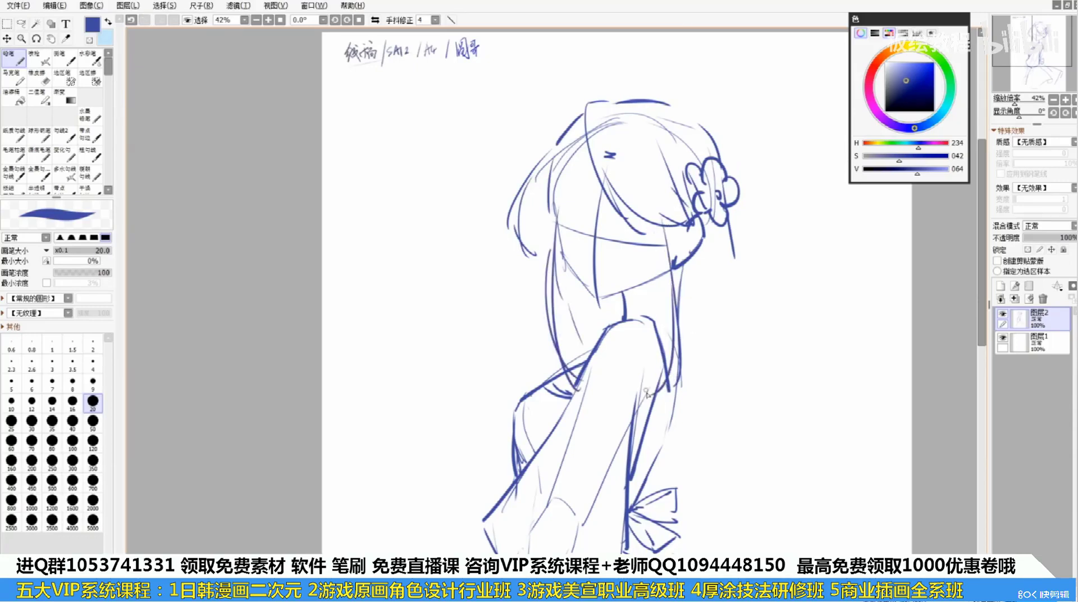
Write the note 结构 with a downward arrow to 衣 in the blank area in front of the figure
left_click_drag(477, 171, 512, 212)
left_click_drag(429, 196, 416, 236)
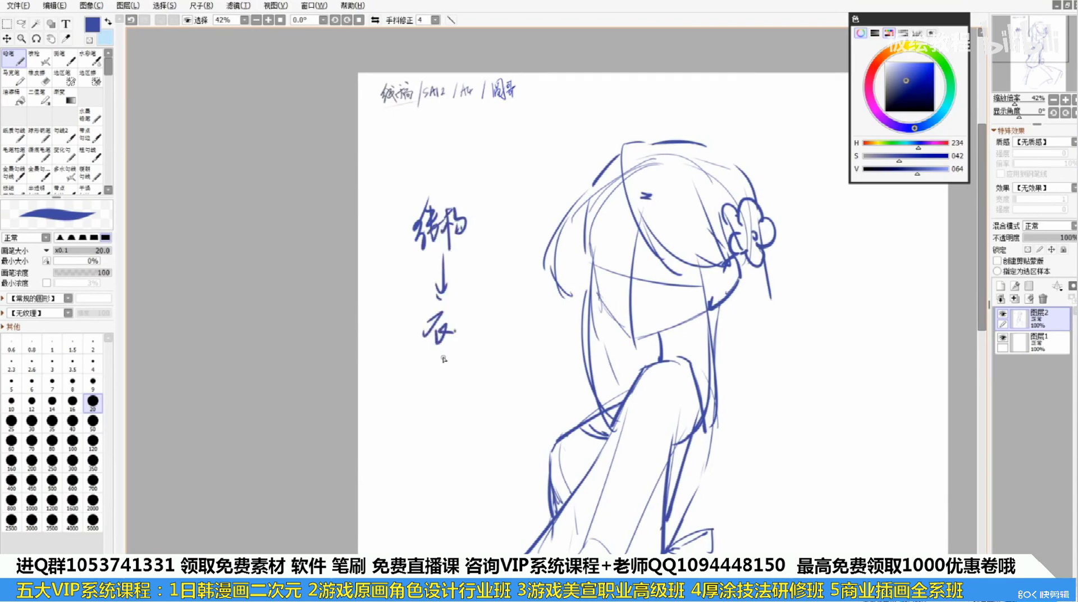
left_click_drag(443, 357, 428, 265)
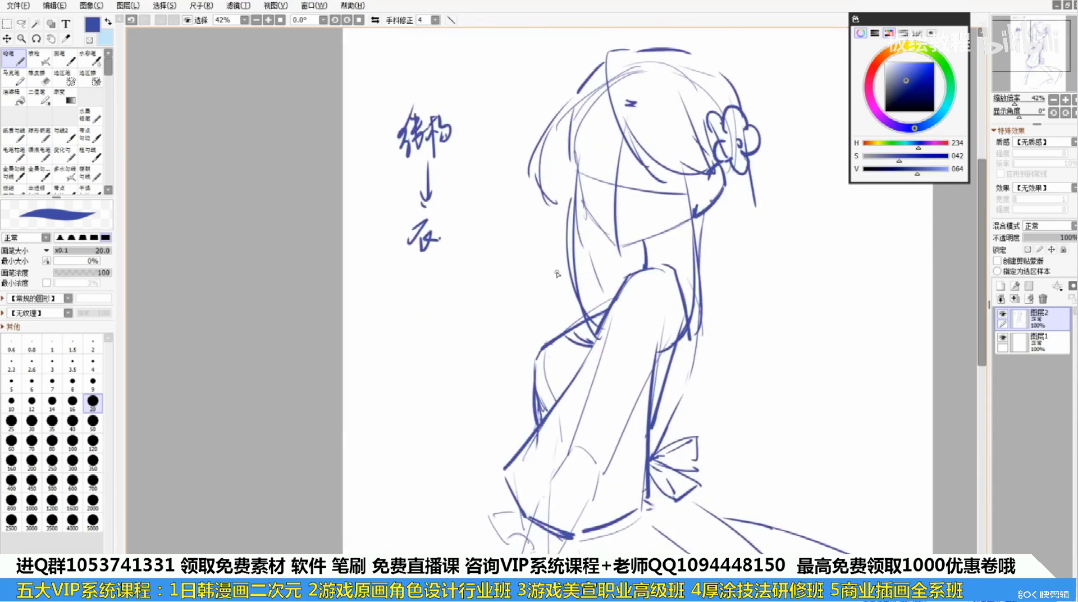
mouse_move(676, 279)
left_mouse_down()
mouse_move(672, 344)
mouse_move(684, 362)
left_mouse_up()
key("ctrl+z")
key("ctrl+z")
key("ctrl+z")
left_click_drag(730, 171, 816, 411)
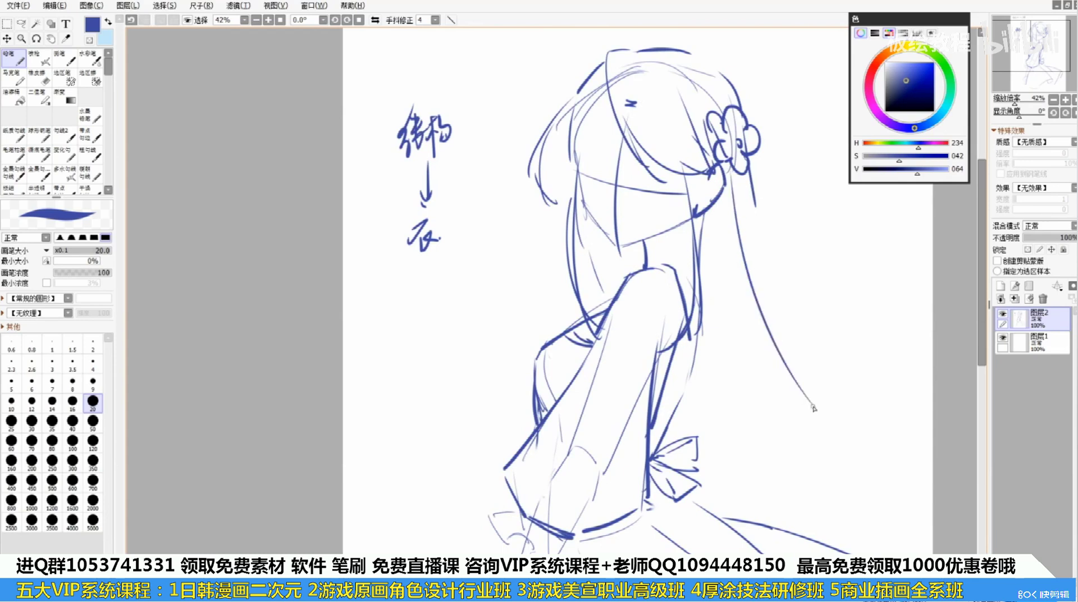
key("ctrl+z")
mouse_move(711, 220)
left_mouse_down()
mouse_move(760, 343)
mouse_move(932, 489)
left_mouse_up()
left_click_drag(804, 398, 905, 507)
key("ctrl+z")
key("ctrl+z")
key("ctrl+z")
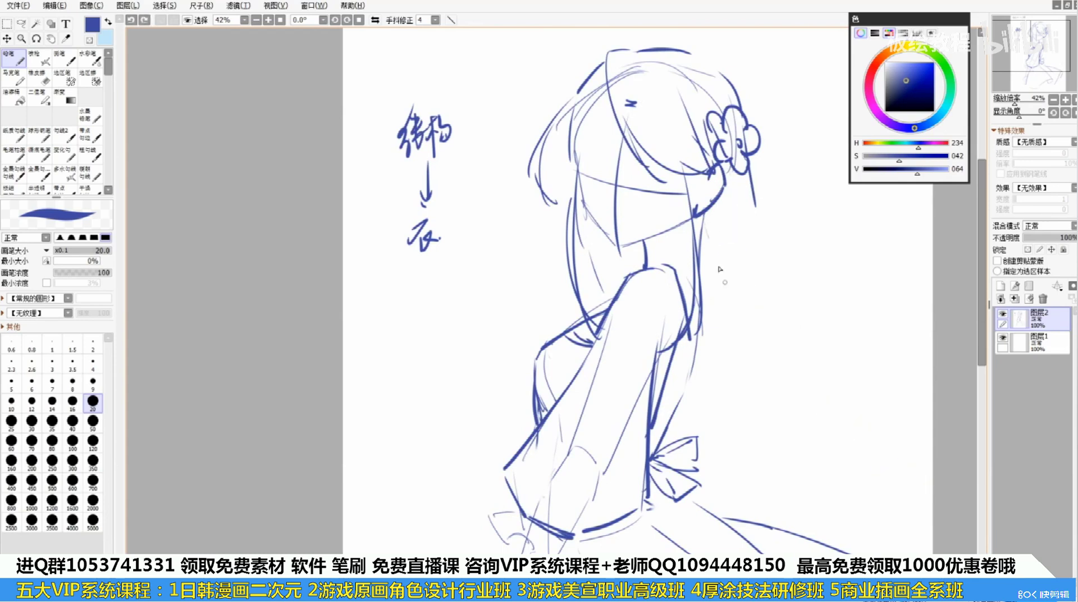
Draw the long back hair strand sweeping down from the nape, ending in a hooked tip and a forked outer tip
left_click_drag(707, 232, 820, 423)
left_click_drag(752, 348, 888, 534)
left_click_drag(812, 418, 847, 541)
key("ctrl+z")
key("ctrl+z")
left_click_drag(785, 382, 835, 509)
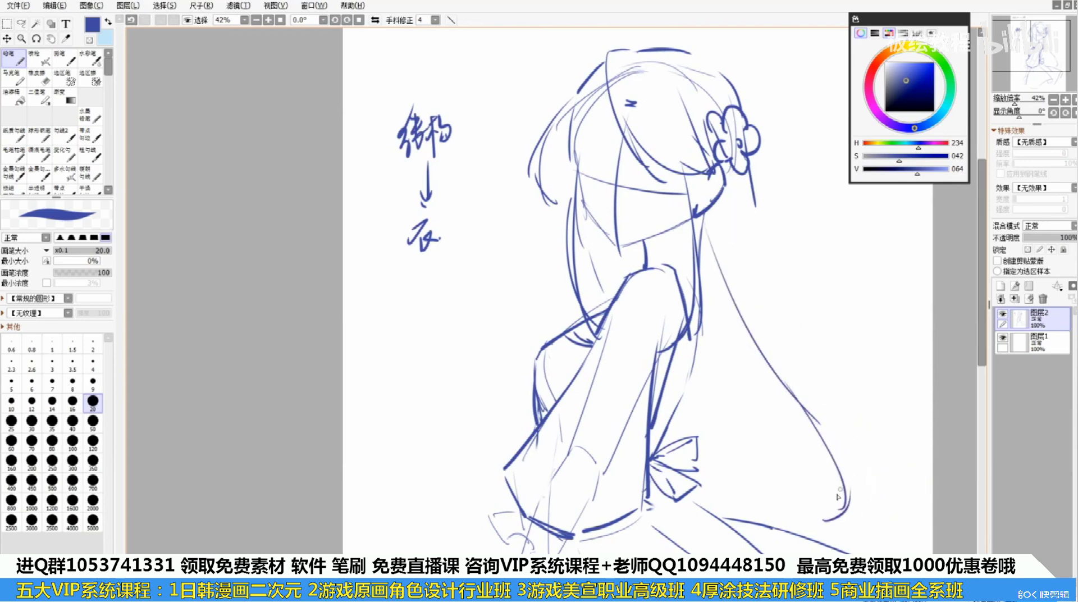
key("ctrl+z")
mouse_move(836, 444)
left_mouse_down()
mouse_move(836, 511)
mouse_move(875, 497)
mouse_move(884, 506)
left_mouse_up()
key("ctrl+z")
key("ctrl+z")
Draw curled inner tips at the lower end of the back hair and a long outer strand descending from below the flower
mouse_move(686, 227)
left_mouse_down()
mouse_move(701, 312)
mouse_move(763, 457)
left_mouse_up()
key("ctrl+z")
left_click_drag(699, 333, 743, 478)
left_click_drag(725, 422, 812, 471)
key("ctrl+z")
left_click_drag(758, 235, 820, 389)
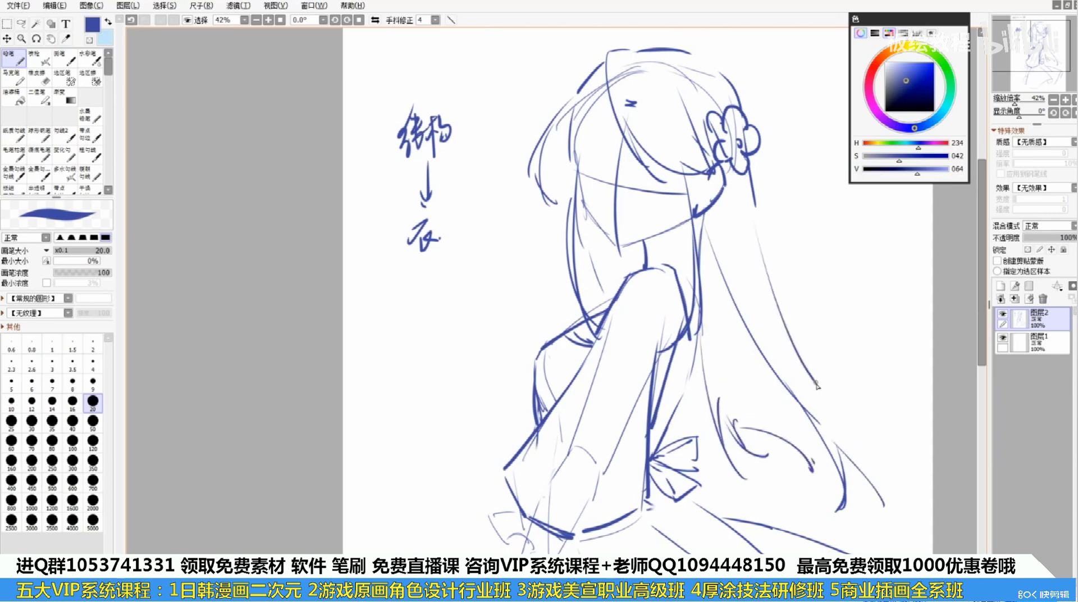
key("ctrl+z")
key("ctrl+z")
key("ctrl+z")
left_click_drag(739, 425, 786, 446)
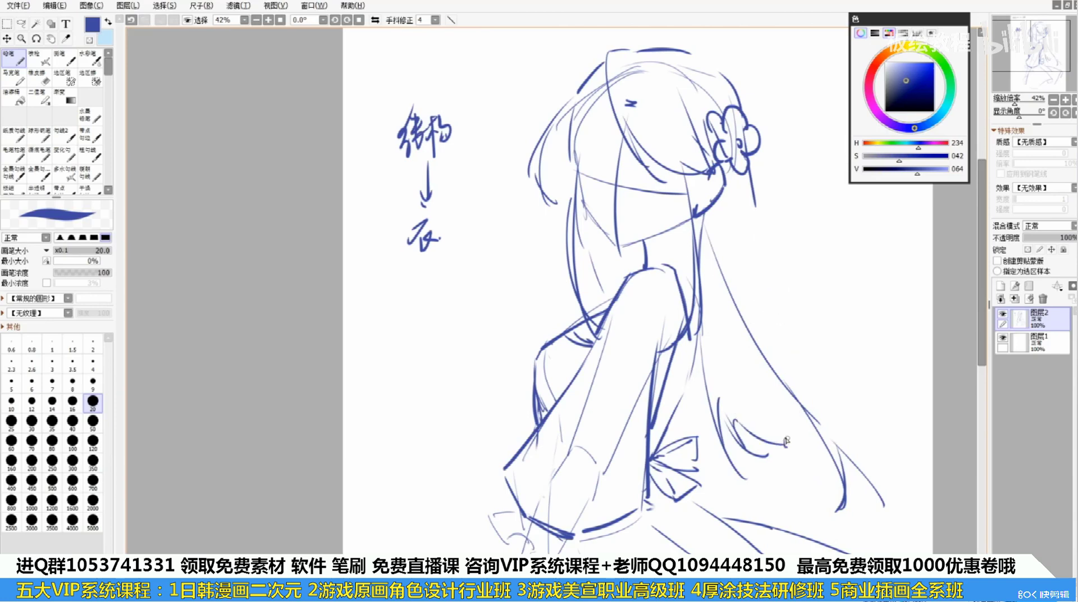
left_click_drag(756, 209, 809, 385)
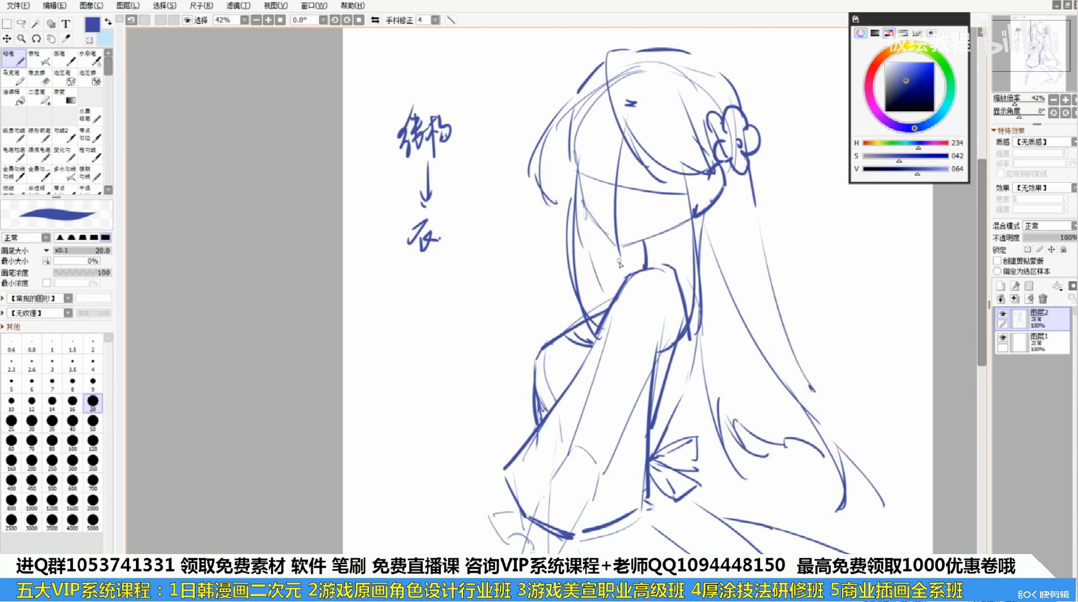
Strengthen the line running from the rear hair lock behind the shoulder down toward the waist bow
key("ctrl+z")
mouse_move(619, 253)
left_mouse_down()
mouse_move(612, 305)
mouse_move(615, 296)
left_mouse_up()
key("ctrl+z")
key("ctrl+z")
mouse_move(580, 430)
left_mouse_down()
mouse_move(635, 200)
mouse_move(635, 242)
left_mouse_up()
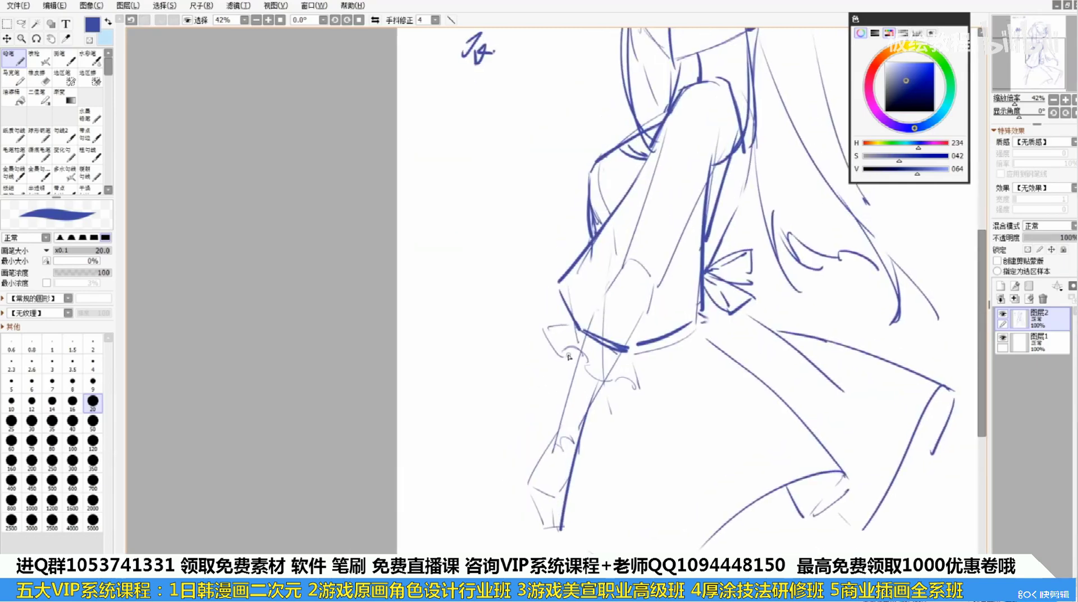
left_click_drag(626, 257, 593, 371)
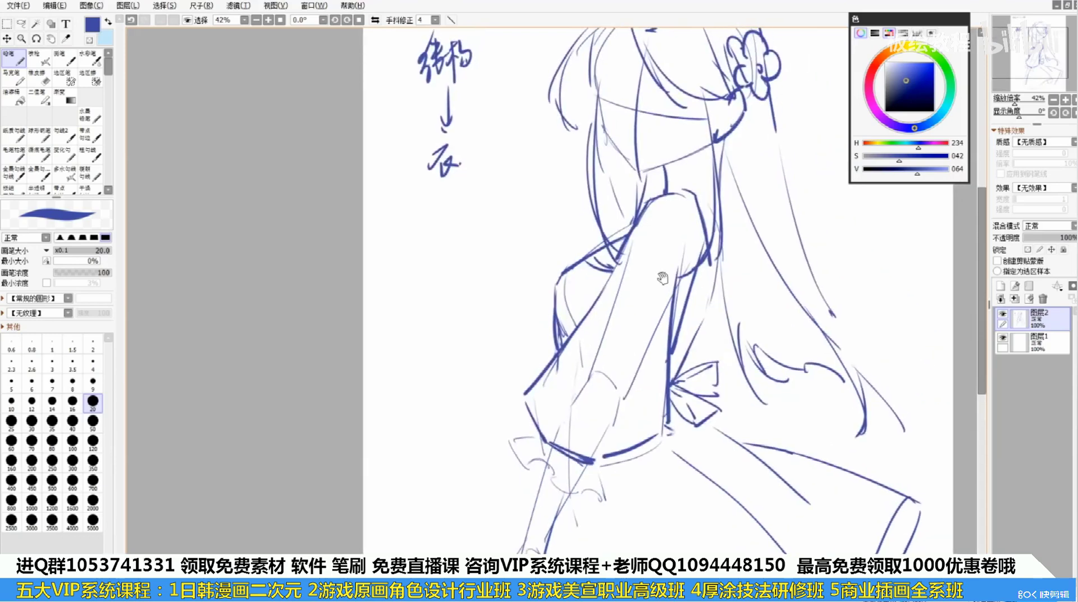
mouse_move(683, 278)
left_mouse_down()
mouse_move(660, 314)
mouse_move(690, 346)
mouse_move(661, 406)
left_mouse_up()
key("ctrl+z")
key("ctrl+z")
left_click_drag(711, 236, 689, 321)
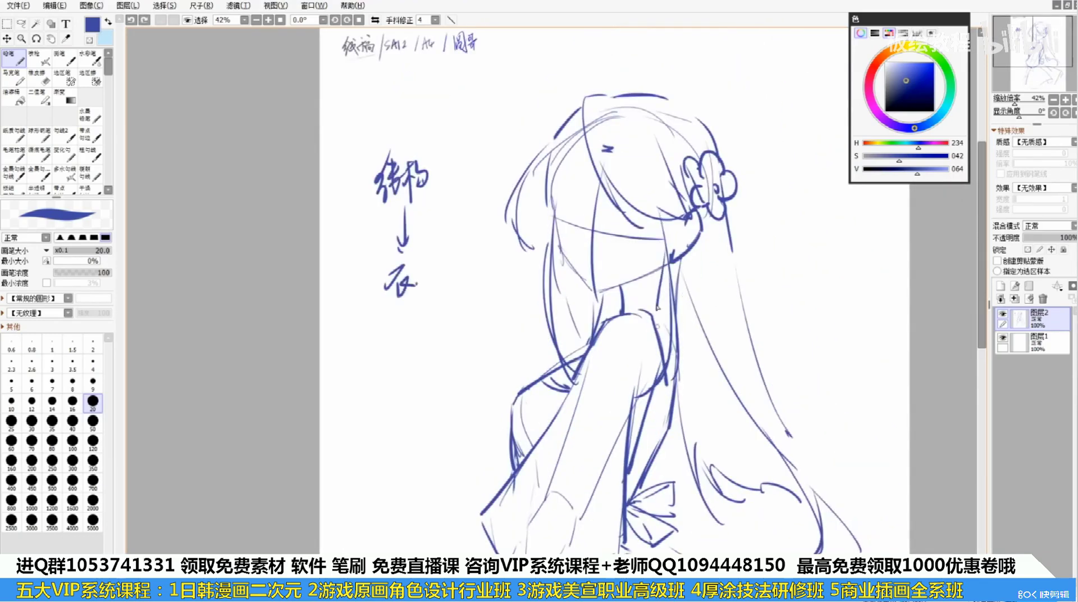
Draw a long pointed outer lock of back hair flying outward from below the flower, with its inner edge returning downward
left_click_drag(735, 234, 817, 416)
key("ctrl+z")
left_click_drag(740, 252, 871, 431)
mouse_move(753, 306)
left_mouse_down()
mouse_move(881, 442)
mouse_move(859, 443)
left_mouse_up()
key("ctrl+z")
key("ctrl+z")
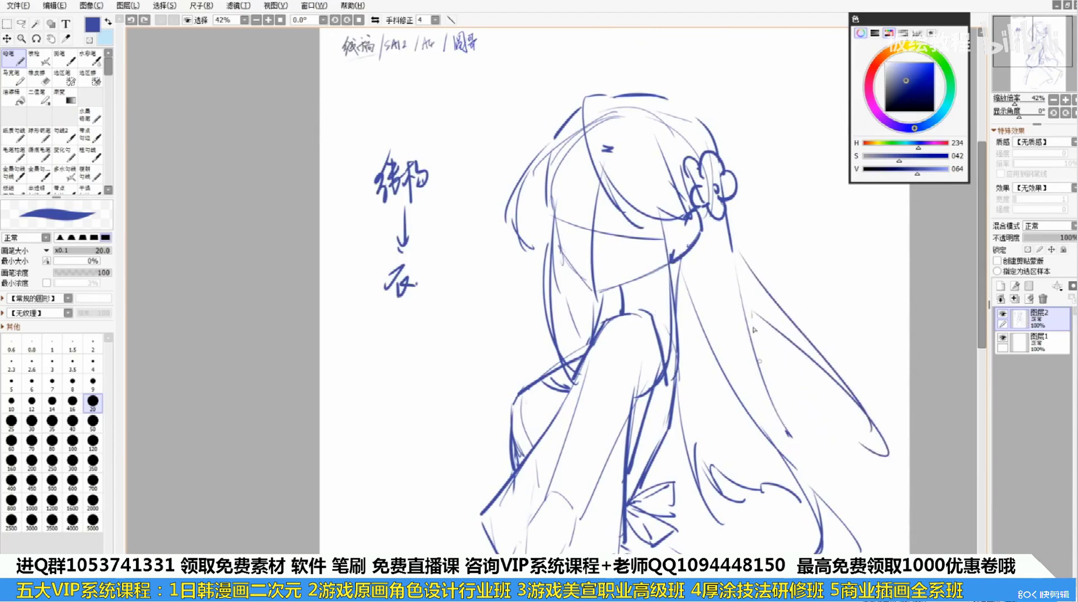
left_click_drag(751, 311, 799, 469)
key("ctrl+z")
Darken the face contour from the forehead down the cheek to the chin and draw the jaw underside toward the neck
left_click_drag(560, 157, 553, 201)
left_click_drag(553, 197, 570, 258)
key("ctrl+z")
mouse_move(566, 256)
left_mouse_down()
mouse_move(598, 300)
mouse_move(649, 273)
left_mouse_up()
key("ctrl+z")
left_click_drag(596, 297, 636, 280)
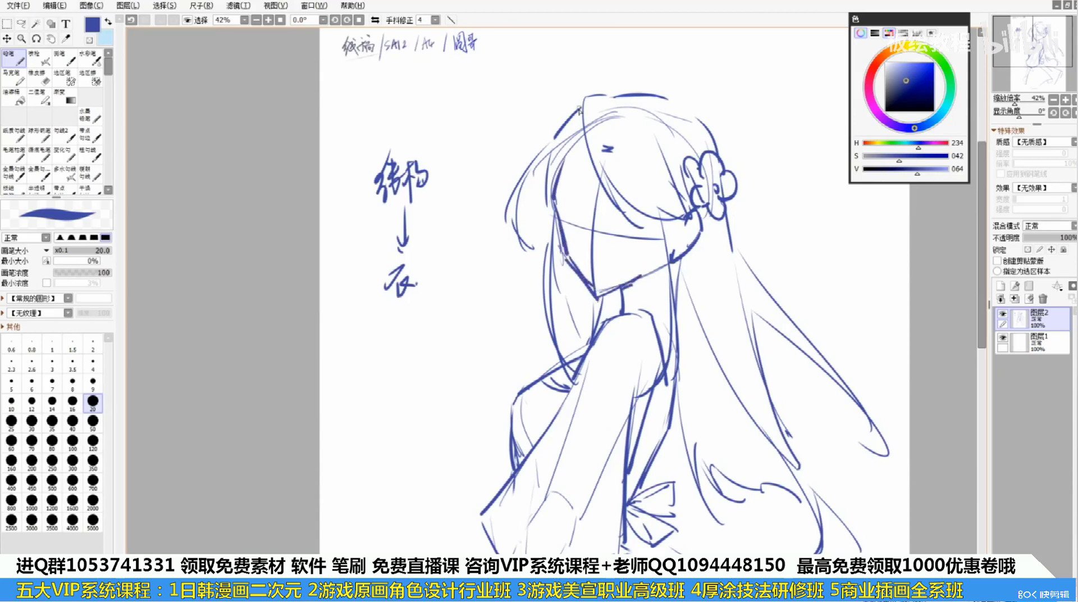
Draw short pointed bang strands falling over the forehead at the front of the face
left_click_drag(581, 115, 591, 226)
key("ctrl+z")
left_click_drag(565, 135, 579, 200)
mouse_move(578, 138)
left_mouse_down()
mouse_move(596, 221)
mouse_move(578, 191)
mouse_move(585, 211)
left_mouse_up()
key("ctrl+z")
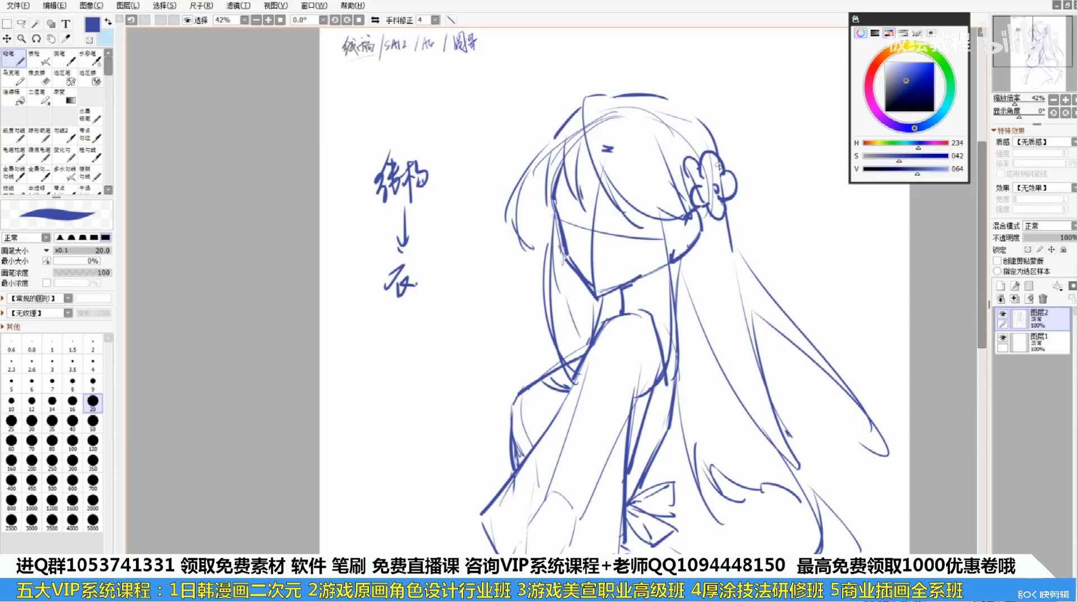
Draw the hair strand leading from the crown to the flower and add extra petals behind the flower
left_click_drag(679, 121, 694, 165)
key("ctrl+z")
mouse_move(609, 101)
left_mouse_down()
mouse_move(622, 91)
mouse_move(615, 84)
mouse_move(689, 173)
left_mouse_up()
key("ctrl+z")
mouse_move(644, 116)
left_mouse_down()
mouse_move(686, 154)
mouse_move(717, 134)
mouse_move(734, 177)
left_mouse_up()
key("ctrl+z")
key("ctrl+z")
mouse_move(715, 140)
left_mouse_down()
mouse_move(730, 144)
mouse_move(735, 196)
mouse_move(746, 174)
left_mouse_up()
key("ctrl+z")
Draw the strand bundle hanging down from beneath the flower over the back hair
mouse_move(745, 188)
left_mouse_down()
mouse_move(731, 199)
mouse_move(716, 285)
left_mouse_up()
key("ctrl+z")
mouse_move(709, 217)
left_mouse_down()
mouse_move(734, 335)
mouse_move(765, 386)
left_mouse_up()
Add thin strands to the bangs beside the forehead and inside the front hair lock along the face
left_click_drag(656, 271, 674, 325)
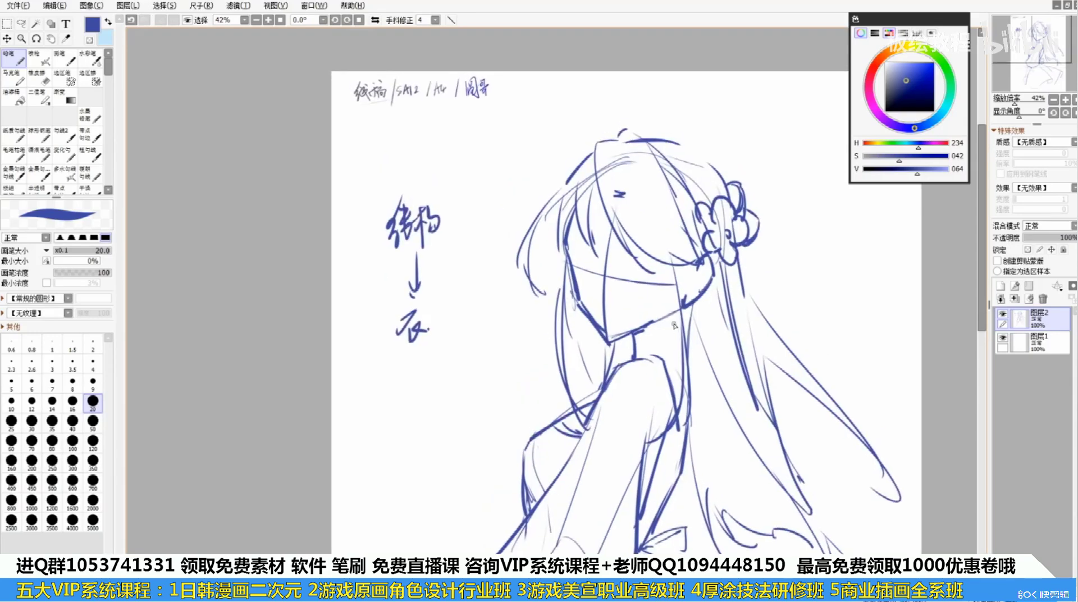
left_click(1076, 361)
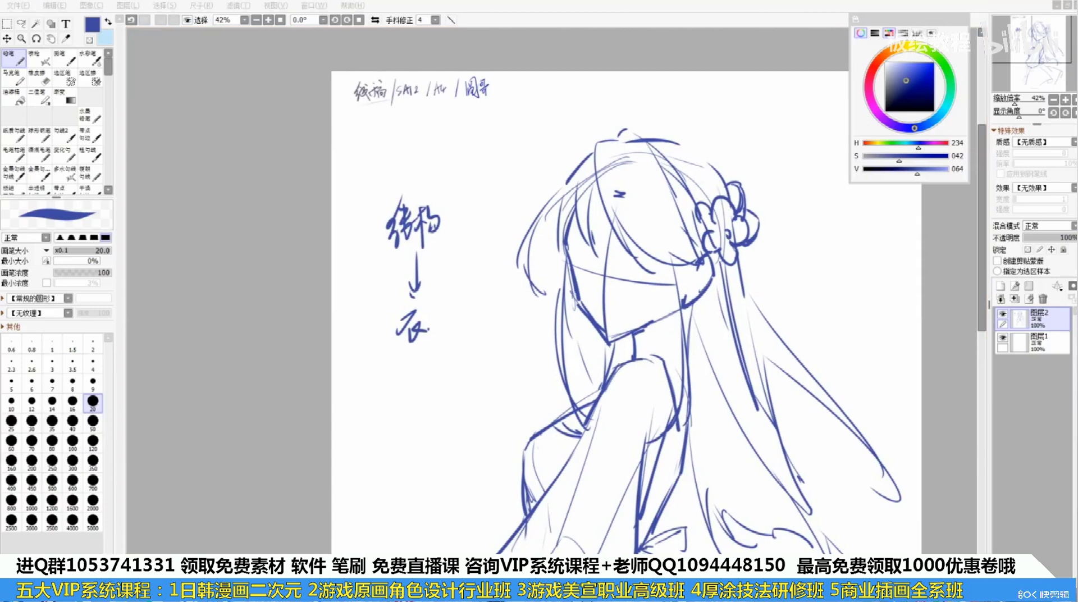
left_click(685, 169)
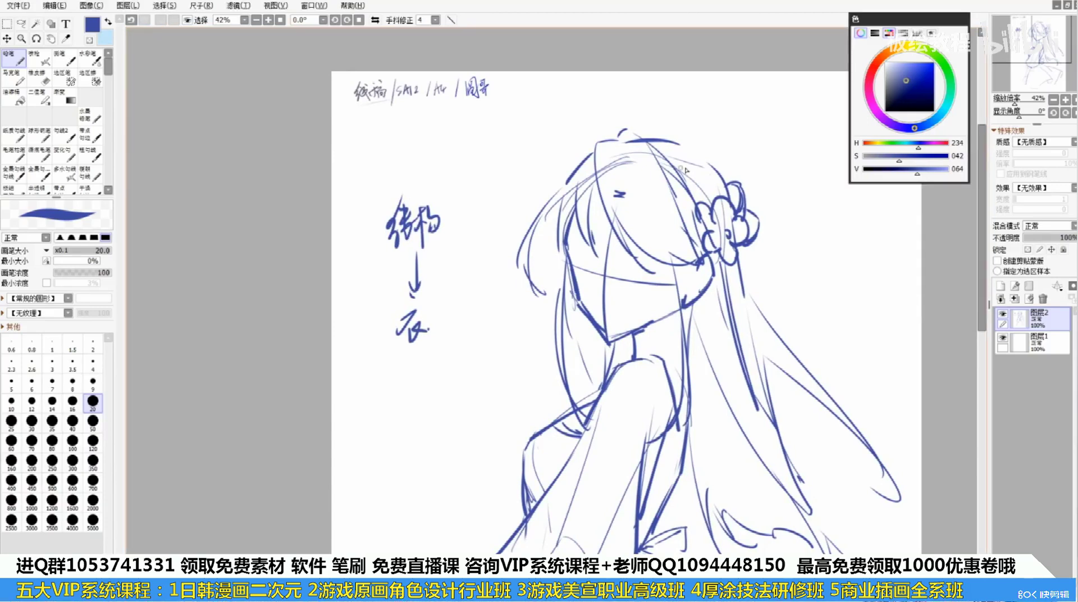
mouse_move(567, 178)
left_mouse_down()
mouse_move(540, 194)
mouse_move(560, 214)
mouse_move(553, 298)
left_mouse_up()
key("ctrl+z")
key("ctrl+z")
mouse_move(562, 201)
left_mouse_down()
mouse_move(554, 285)
mouse_move(564, 279)
left_mouse_up()
key("ctrl+z")
left_click_drag(566, 249, 562, 375)
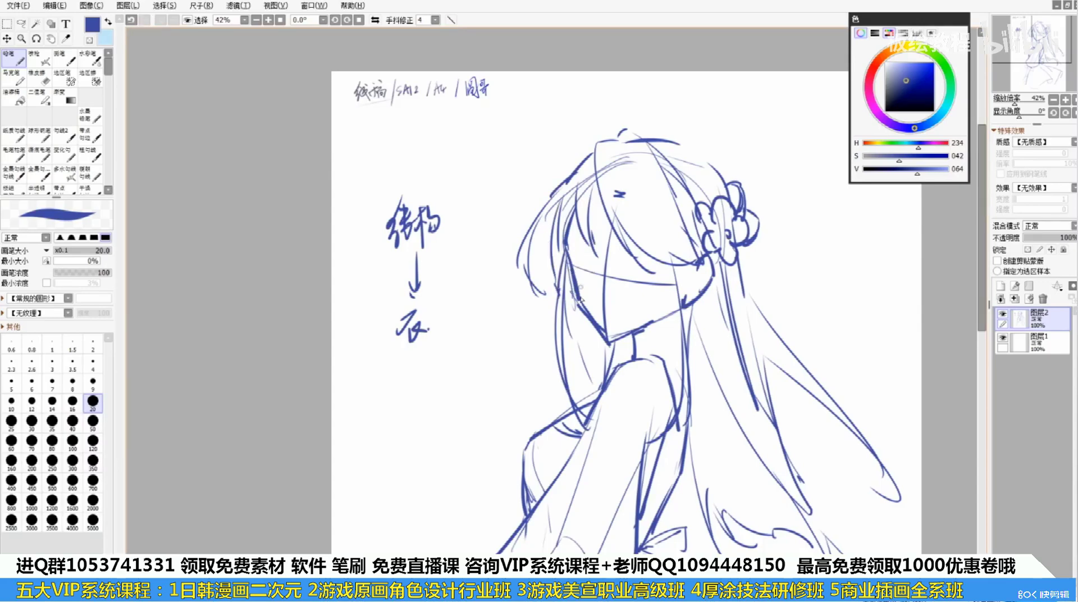
key("ctrl+z")
left_click_drag(582, 313, 596, 377)
key("ctrl+z")
Draw the far side hair blowing forward from the front lock in a long curve down in front of the chest
mouse_move(581, 331)
left_mouse_down()
mouse_move(595, 379)
mouse_move(580, 386)
mouse_move(581, 402)
mouse_move(486, 474)
left_mouse_up()
key("ctrl+z")
key("ctrl+z")
left_click_drag(550, 391, 573, 303)
mouse_move(578, 286)
left_mouse_down()
mouse_move(483, 408)
mouse_move(523, 350)
left_mouse_up()
key("ctrl+z")
mouse_move(515, 352)
left_mouse_down()
mouse_move(485, 378)
mouse_move(443, 467)
left_mouse_up()
key("ctrl+z")
Add a second contour line along the forward-blowing far side hair to give the lock thickness
left_click_drag(476, 387, 516, 357)
left_click_drag(525, 353, 588, 290)
key("ctrl+z")
key("ctrl+z")
mouse_move(510, 368)
left_mouse_down()
mouse_move(589, 306)
mouse_move(522, 361)
left_mouse_up()
left_click_drag(530, 365, 502, 470)
key("ctrl+z")
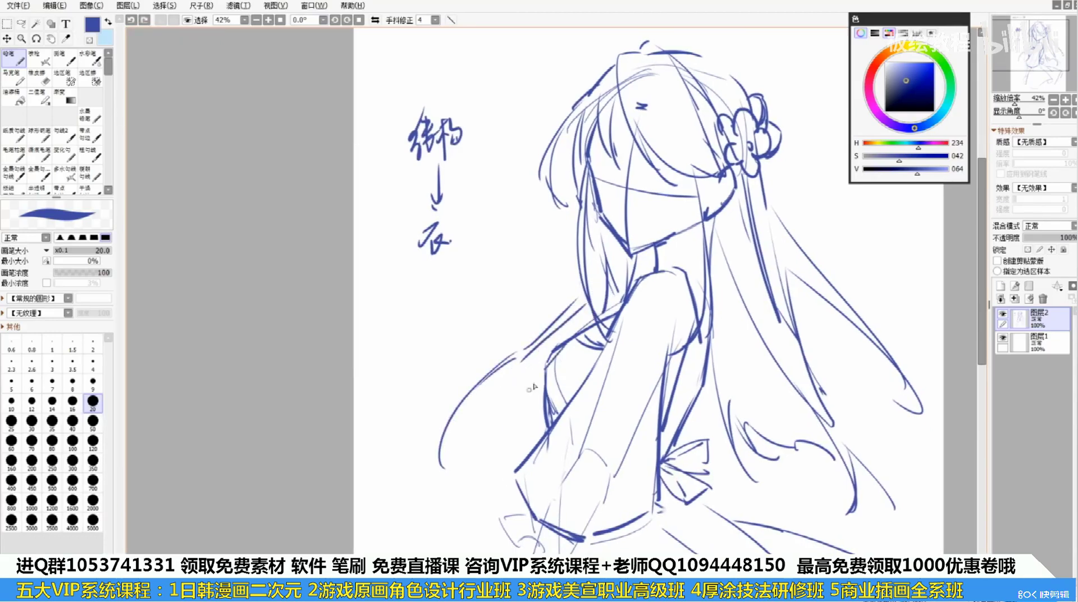
Reduce the brush size to 14 and refine where the forward-blowing hair leaves the front lock
left_click_drag(543, 369, 515, 413)
key("ctrl+z")
key("bracketleft")
key("bracketleft")
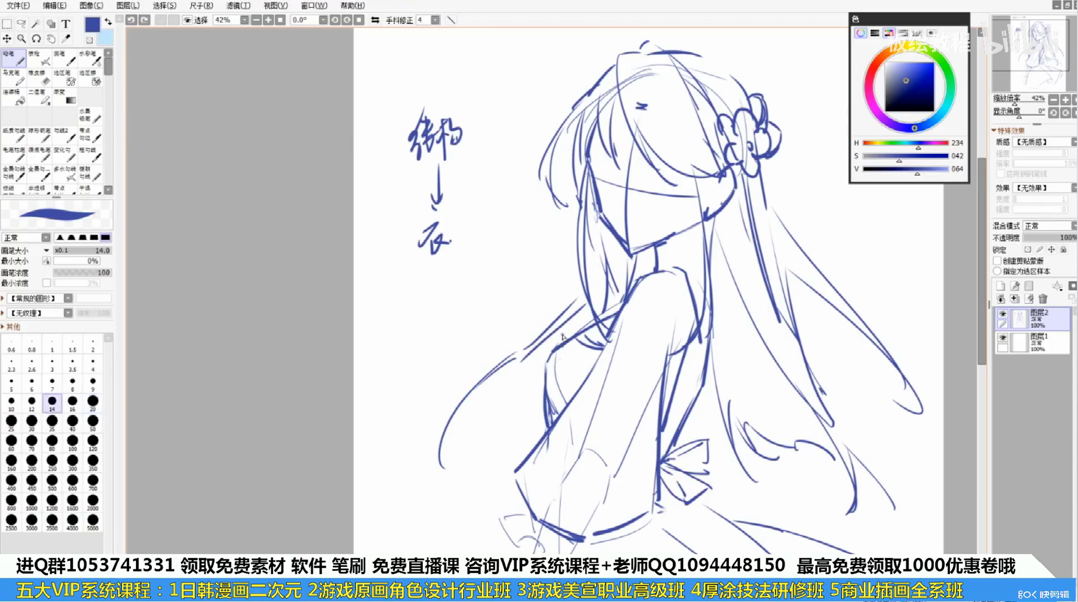
left_click_drag(580, 287, 573, 306)
key("ctrl+z")
key("ctrl+z")
Draw a strand continuing down from the middle of the back hair and ending in narrow pointed tips
mouse_move(813, 347)
left_mouse_down()
mouse_move(920, 472)
mouse_move(889, 439)
mouse_move(903, 523)
left_mouse_up()
key("ctrl+z")
key("ctrl+z")
mouse_move(899, 464)
left_mouse_down()
mouse_move(879, 544)
mouse_move(885, 528)
left_mouse_up()
key("ctrl+z")
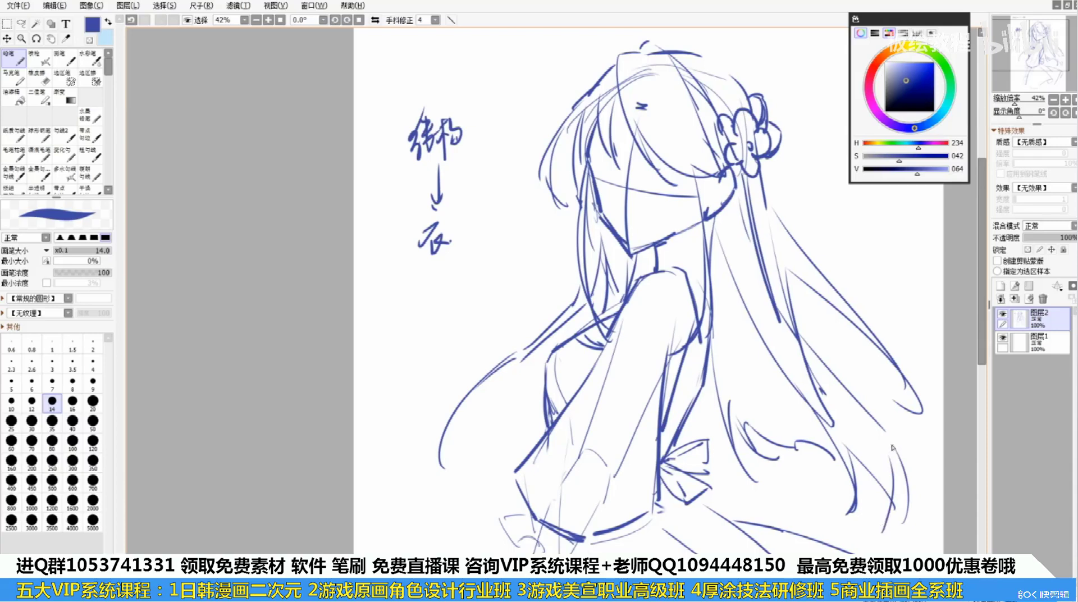
left_click_drag(899, 465, 877, 538)
key("ctrl+z")
key("ctrl+z")
left_click_drag(900, 498, 867, 550)
Draw the outermost back hair strand sweeping out toward the canvas edge, with a short split tip beneath it
left_click_drag(918, 433, 889, 481)
key("ctrl+z")
key("ctrl+z")
left_click_drag(837, 376, 945, 452)
key("ctrl+z")
mouse_move(882, 431)
left_mouse_down()
mouse_move(926, 466)
mouse_move(925, 482)
left_mouse_up()
key("ctrl+z")
left_click_drag(905, 452, 927, 497)
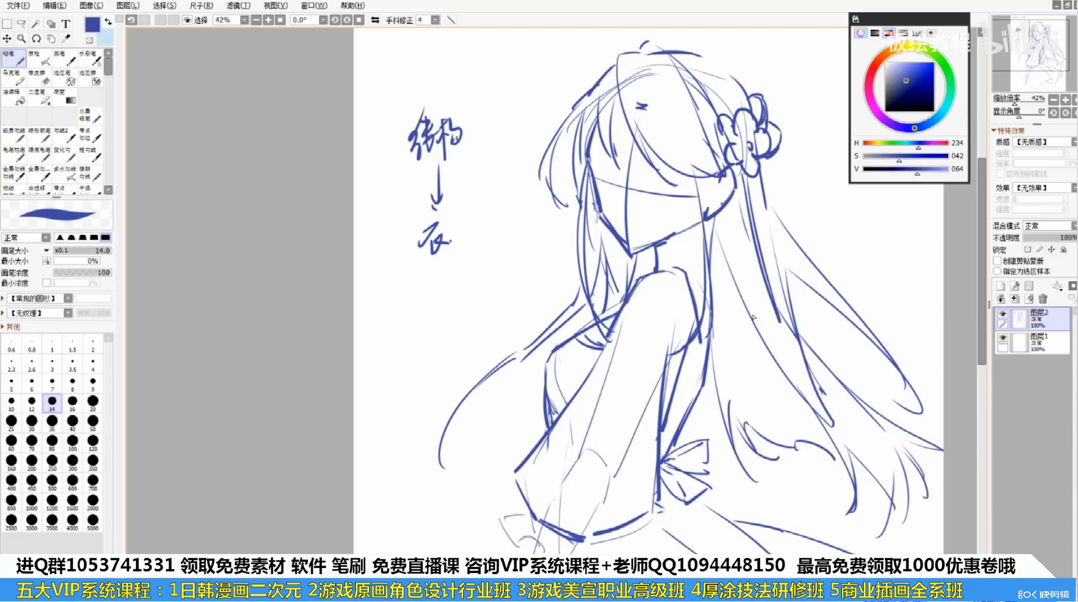
Redraw the split lower tips of the outer back hair as shorter curved strokes
left_click_drag(754, 318, 699, 328)
key("ctrl+z")
key("ctrl+z")
key("ctrl+z")
key("ctrl+z")
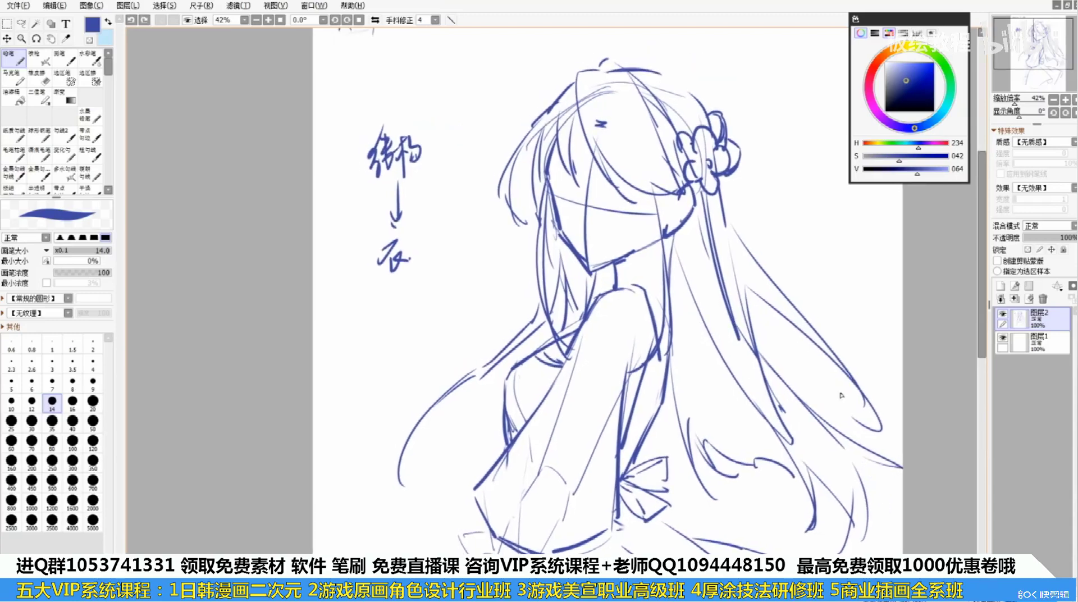
key("ctrl+z")
left_click_drag(818, 417, 889, 501)
key("ctrl+z")
key("ctrl+z")
left_click_drag(854, 461, 893, 508)
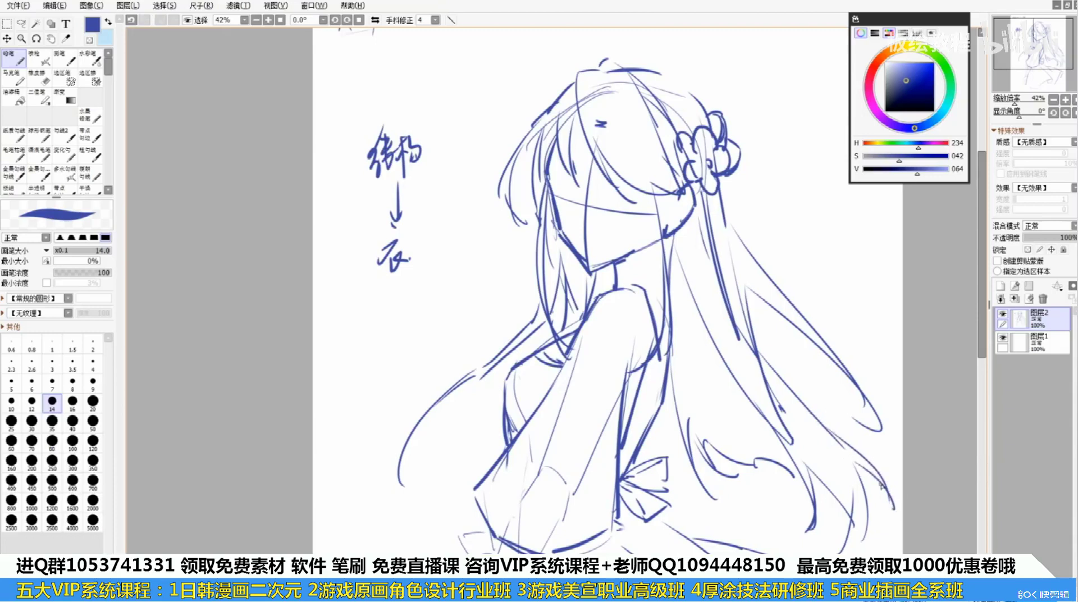
key("ctrl+z")
mouse_move(861, 541)
left_mouse_down()
mouse_move(855, 501)
mouse_move(858, 553)
left_mouse_up()
key("ctrl+z")
Add flowing strands below the flower, along the near side lock, and within the inner back hair above the waist bow
left_click_drag(873, 348, 856, 354)
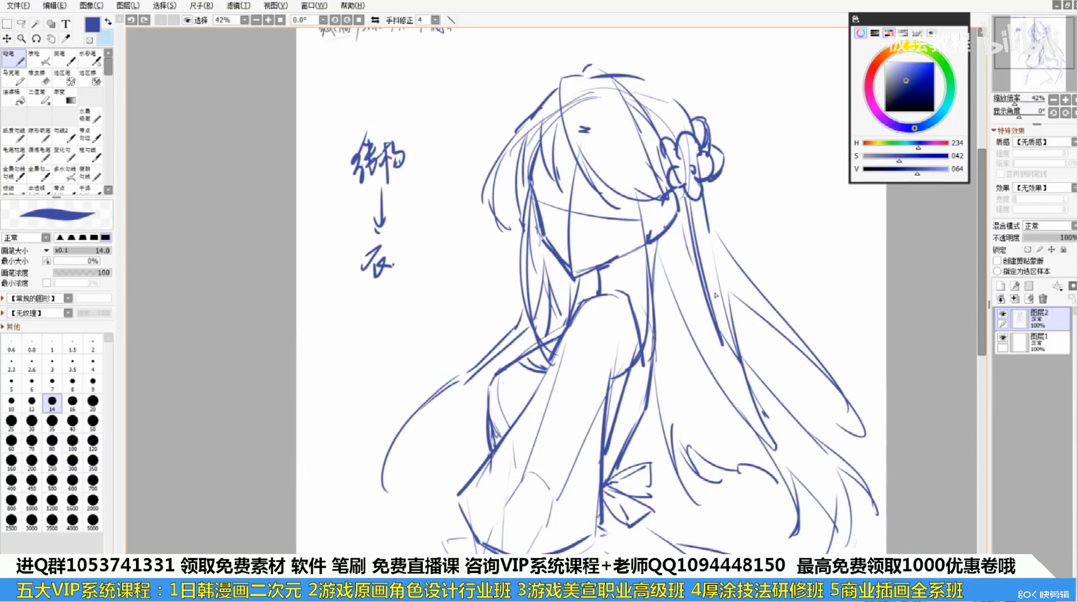
key("ctrl+z")
left_click_drag(705, 183, 740, 266)
left_click_drag(639, 219, 652, 338)
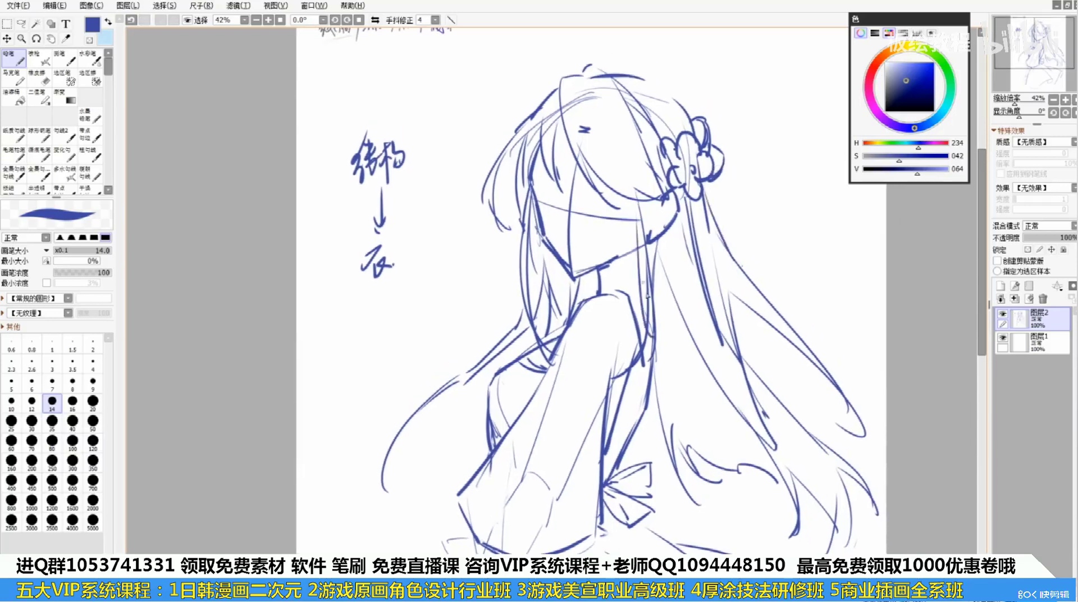
key("ctrl+z")
mouse_move(639, 238)
left_mouse_down()
mouse_move(641, 317)
mouse_move(644, 295)
mouse_move(715, 396)
left_mouse_up()
key("ctrl+z")
key("ctrl+z")
key("ctrl+z")
mouse_move(665, 324)
left_mouse_down()
mouse_move(690, 355)
mouse_move(687, 424)
left_mouse_up()
Draw the skirt's front edge and a fold line flaring forward and down from below the sleeve cuff
left_click_drag(766, 333, 811, 228)
left_click_drag(496, 494, 584, 305)
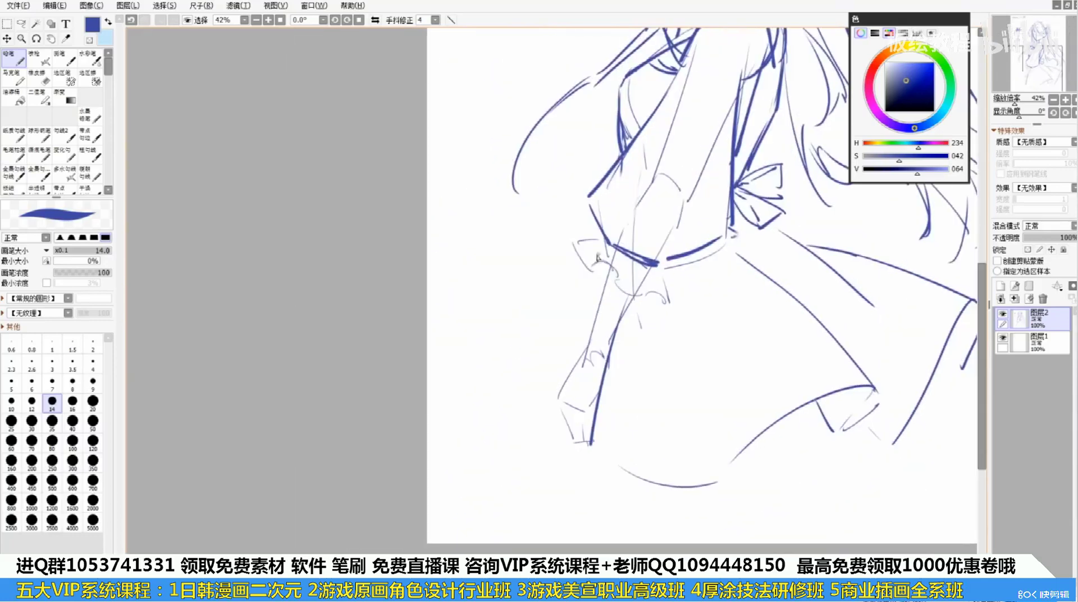
key("ctrl+z")
mouse_move(596, 265)
left_mouse_down()
mouse_move(616, 273)
mouse_move(471, 359)
left_mouse_up()
key("ctrl+z")
left_click_drag(590, 246, 508, 365)
left_click_drag(515, 357, 481, 380)
key("ctrl+z")
left_click_drag(541, 302, 455, 373)
Draw the hem and folded corner at the outer end of the skirt's front flare
mouse_move(452, 377)
left_mouse_down()
mouse_move(521, 440)
mouse_move(504, 436)
left_mouse_up()
key("ctrl+z")
key("ctrl+z")
mouse_move(487, 368)
left_mouse_down()
mouse_move(564, 404)
mouse_move(537, 381)
left_mouse_up()
left_click_drag(580, 407, 571, 412)
key("ctrl+z")
key("ctrl+z")
left_click_drag(499, 369, 483, 407)
left_click_drag(489, 408, 533, 424)
Redraw the front and back edges of the upper arm from the shoulder down to the elbow
left_click_drag(646, 326, 560, 482)
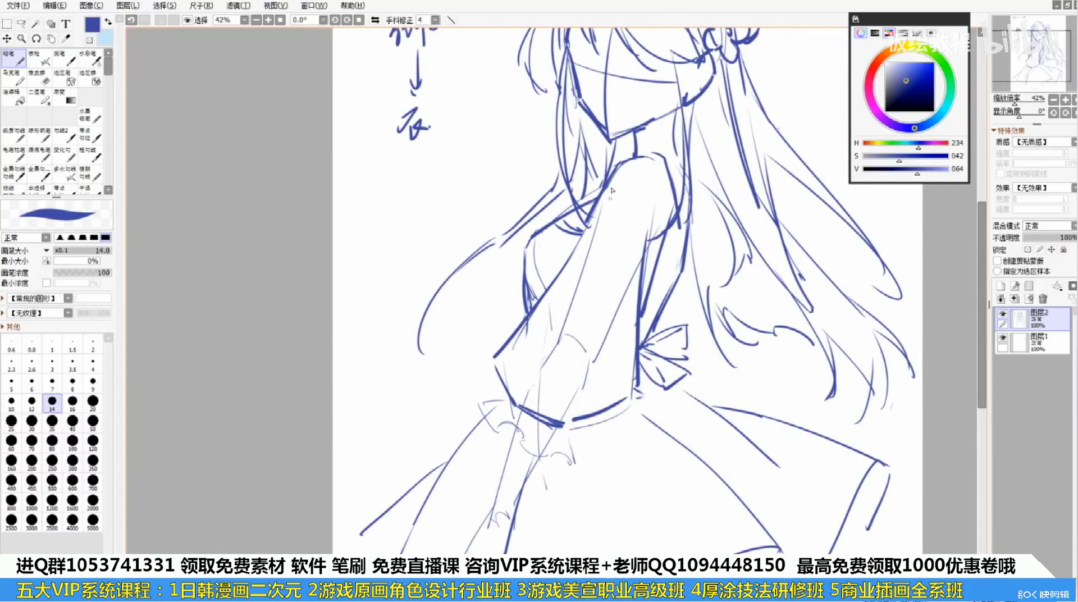
left_click_drag(606, 206, 585, 354)
key("ctrl+z")
mouse_move(605, 207)
left_mouse_down()
mouse_move(560, 335)
mouse_move(588, 342)
left_mouse_up()
key("ctrl+z")
key("ctrl+z")
left_click_drag(642, 239, 598, 359)
key("ctrl+z")
mouse_move(644, 252)
left_mouse_down()
mouse_move(597, 352)
mouse_move(511, 369)
mouse_move(467, 404)
left_mouse_up()
key("ctrl+z")
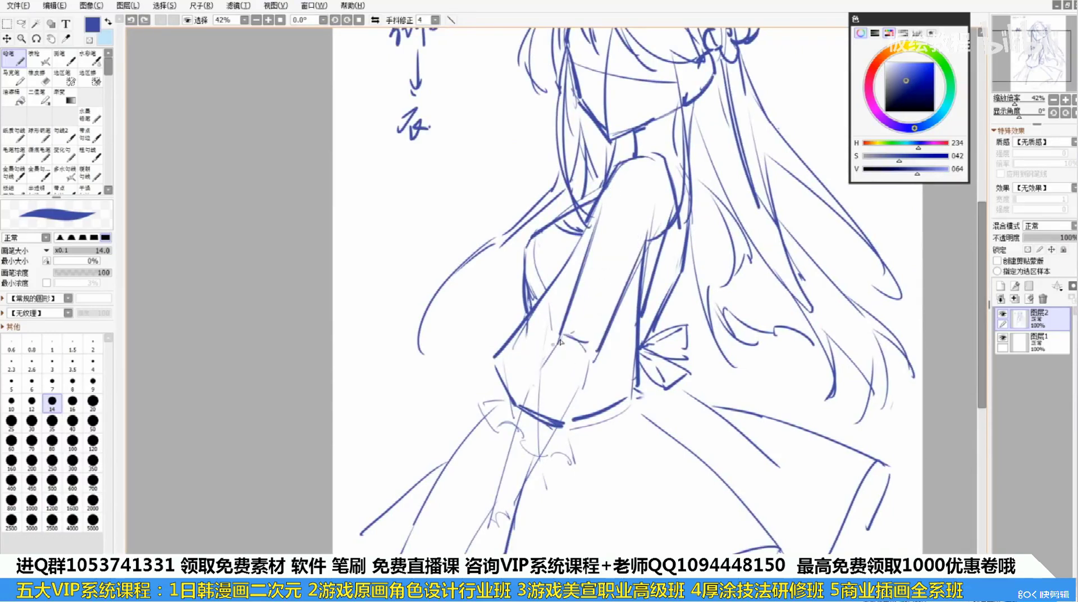
Draw the forearm reaching forward from the elbow, with an upper and a lower edge running toward the hand
left_click_drag(565, 336, 438, 417)
key("ctrl+z")
left_click_drag(560, 330, 449, 383)
key("ctrl+z")
mouse_move(559, 331)
left_mouse_down()
mouse_move(445, 392)
mouse_move(446, 429)
left_mouse_up()
left_click_drag(447, 421, 497, 399)
key("ctrl+z")
mouse_move(573, 364)
left_mouse_down()
mouse_move(495, 400)
mouse_move(495, 386)
left_mouse_up()
mouse_move(589, 203)
left_mouse_down()
mouse_move(536, 301)
mouse_move(547, 282)
mouse_move(578, 289)
left_mouse_up()
key("ctrl+z")
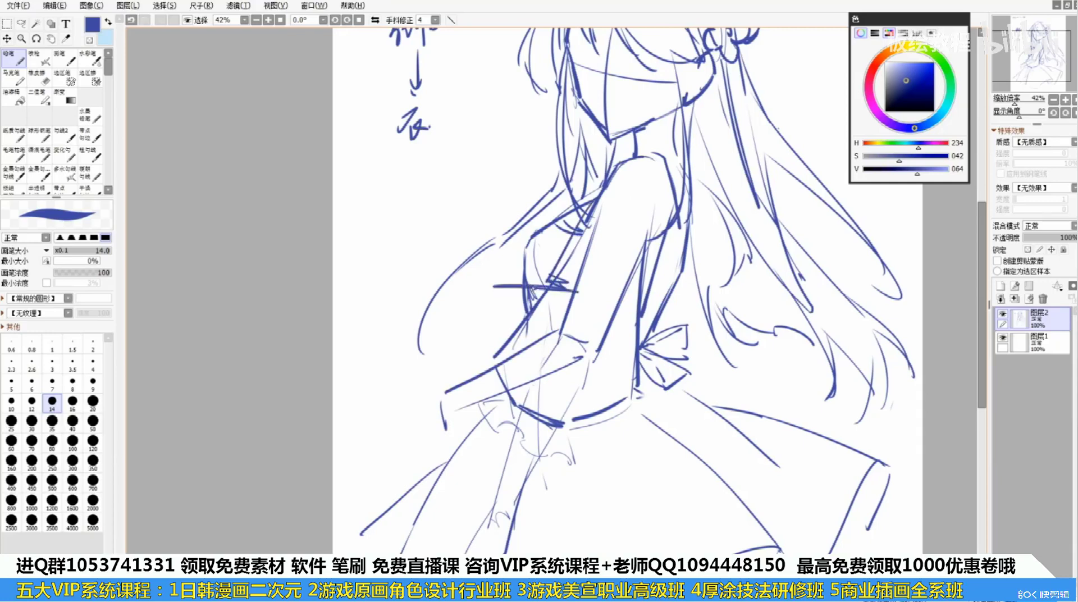
Draw the front vertical edge of a box-like object held by the forearm and try its lower edge
left_click_drag(483, 298, 476, 393)
mouse_move(482, 317)
left_mouse_down()
mouse_move(478, 384)
mouse_move(498, 454)
left_mouse_up()
mouse_move(484, 429)
left_mouse_down()
mouse_move(618, 452)
mouse_move(586, 446)
left_mouse_up()
left_click_drag(512, 437, 633, 451)
key("ctrl+z")
key("ctrl+z")
key("ctrl+z")
key("ctrl+z")
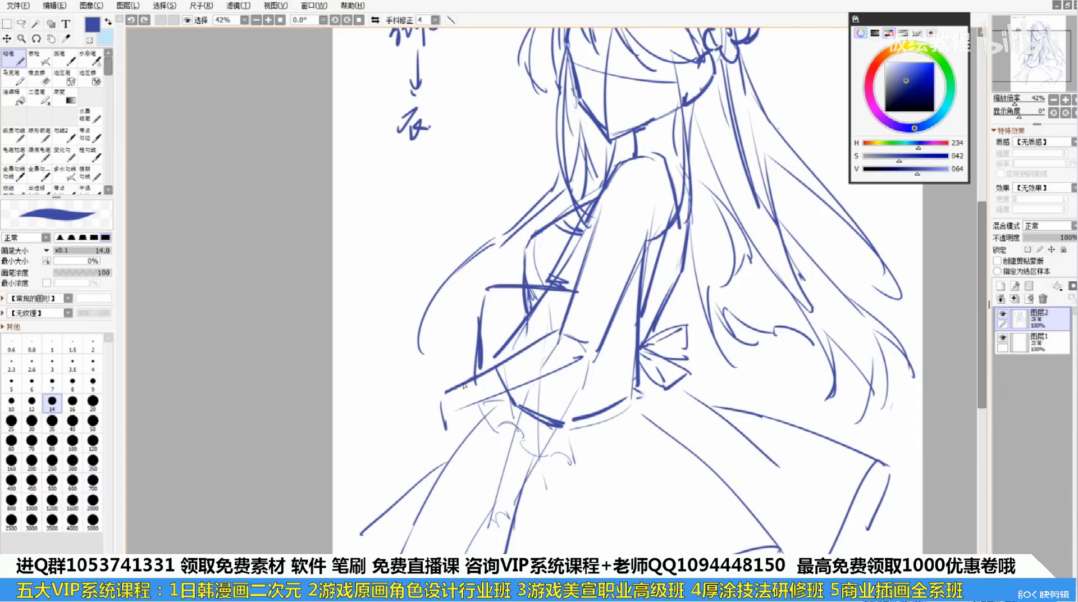
Sketch the hand at the end of the forearm and double the front edge of the box-like object
left_click_drag(452, 390, 457, 415)
mouse_move(445, 394)
left_mouse_down()
mouse_move(429, 448)
mouse_move(421, 429)
mouse_move(433, 458)
left_mouse_up()
key("ctrl+z")
key("ctrl+z")
mouse_move(486, 296)
left_mouse_down()
mouse_move(462, 321)
mouse_move(513, 287)
mouse_move(535, 288)
mouse_move(505, 316)
mouse_move(470, 298)
mouse_move(463, 388)
left_mouse_up()
key("ctrl+z")
key("ctrl+z")
key("ctrl+z")
Draw two long lower edge lines for the box-like object below the waist curve
mouse_move(471, 417)
left_mouse_down()
mouse_move(481, 462)
mouse_move(470, 451)
mouse_move(607, 457)
left_mouse_up()
key("ctrl+z")
key("ctrl+z")
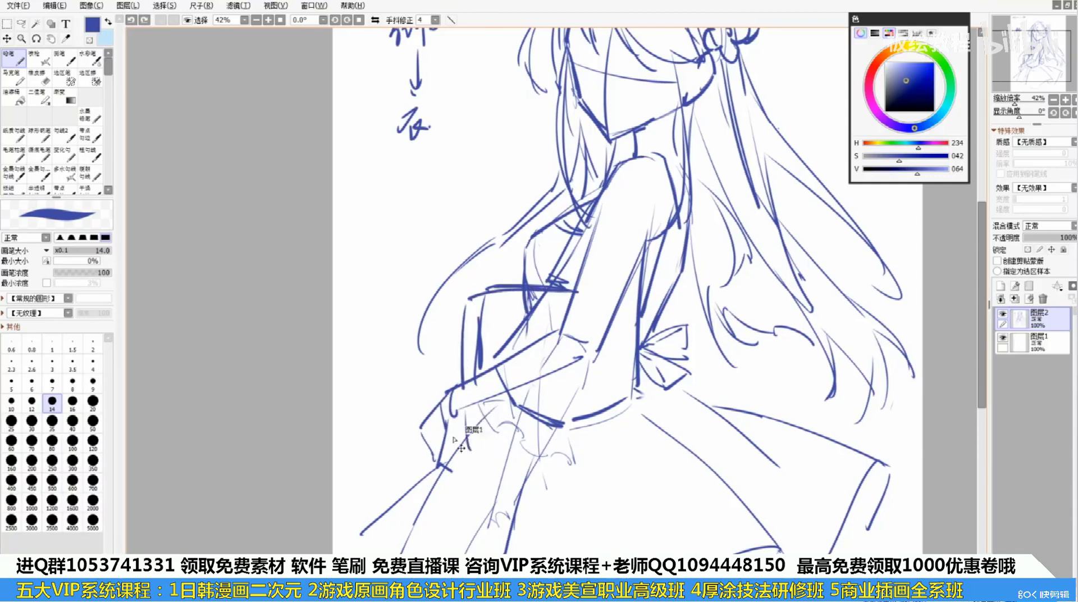
left_click_drag(470, 440, 615, 464)
left_click_drag(474, 435, 629, 455)
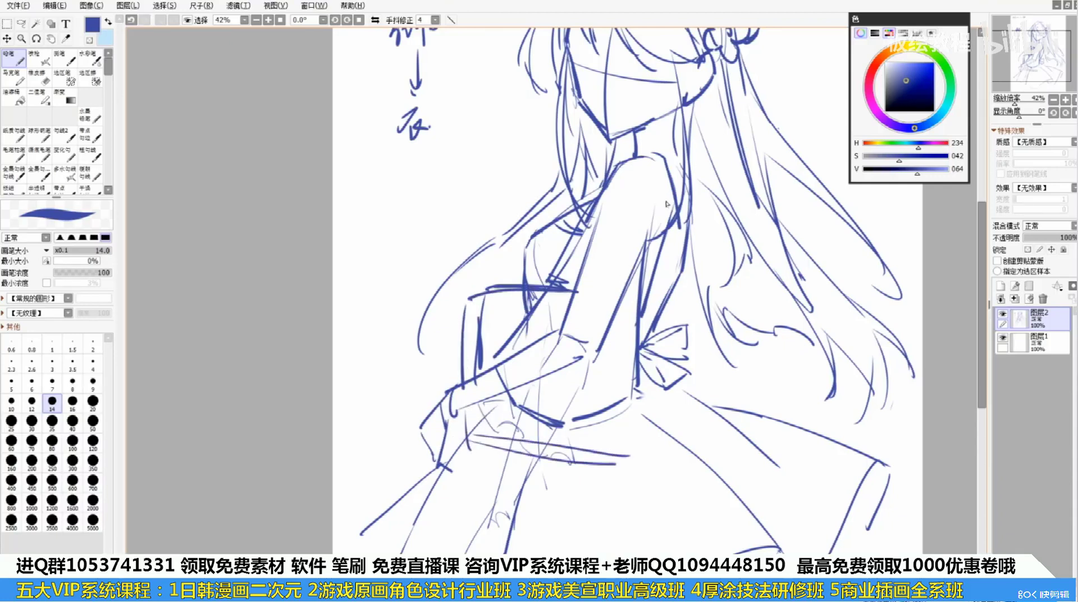
Hatch strokes behind the upper arm and along the torso, and rough in the box-like object's back edge
left_click_drag(667, 241, 665, 332)
key("ctrl+z")
left_click_drag(579, 221, 533, 285)
key("ctrl+z")
mouse_move(649, 224)
left_mouse_down()
mouse_move(644, 310)
mouse_move(649, 287)
mouse_move(690, 315)
mouse_move(664, 471)
mouse_move(569, 462)
mouse_move(674, 463)
left_mouse_up()
key("ctrl+z")
key("ctrl+z")
key("ctrl+z")
Complete the box-like object's inner lines, back side and stacked base lines, and add hatching on the front torso
mouse_move(483, 356)
left_mouse_down()
mouse_move(525, 341)
mouse_move(530, 319)
mouse_move(494, 324)
mouse_move(657, 363)
left_mouse_up()
key("ctrl+z")
key("ctrl+z")
key("ctrl+z")
key("ctrl+z")
left_click_drag(663, 366, 656, 433)
key("ctrl+z")
mouse_move(517, 435)
left_mouse_down()
mouse_move(530, 424)
mouse_move(641, 437)
left_mouse_up()
left_click_drag(527, 471, 661, 479)
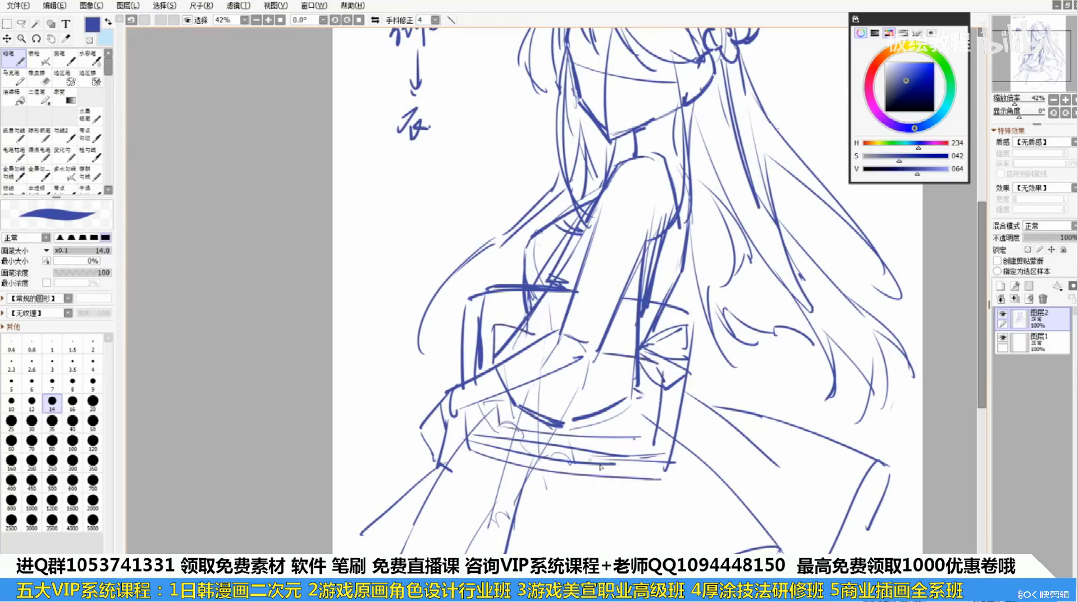
left_click_drag(576, 254, 534, 317)
key("ctrl+z")
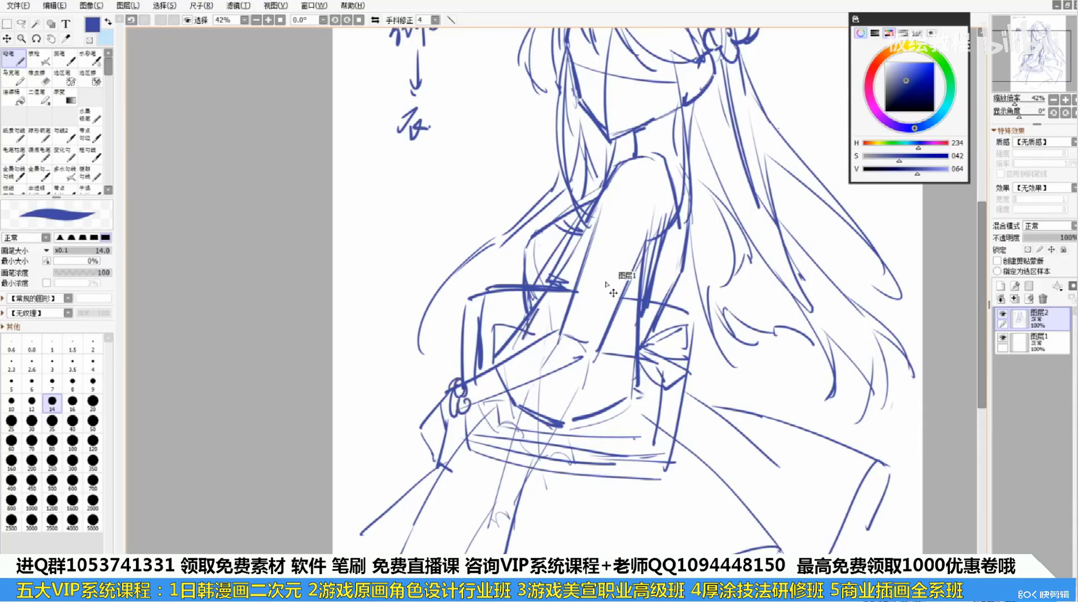
Set the brush colour to red (H 11, S 71, V 73) and the brush size to 30
left_click(920, 76)
left_click(879, 61)
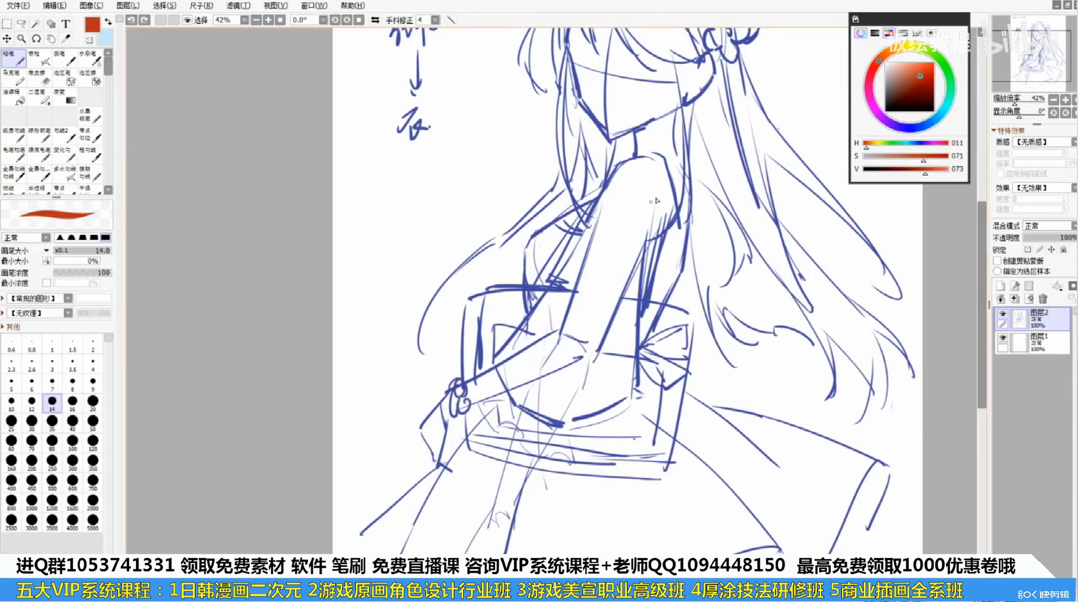
key("bracketright")
key("bracketright")
key("bracketright")
key("bracketright")
Draw the near sleeve's front edge in red from the shoulder down to a short turned cuff line
scroll(586, 269, "up", 3)
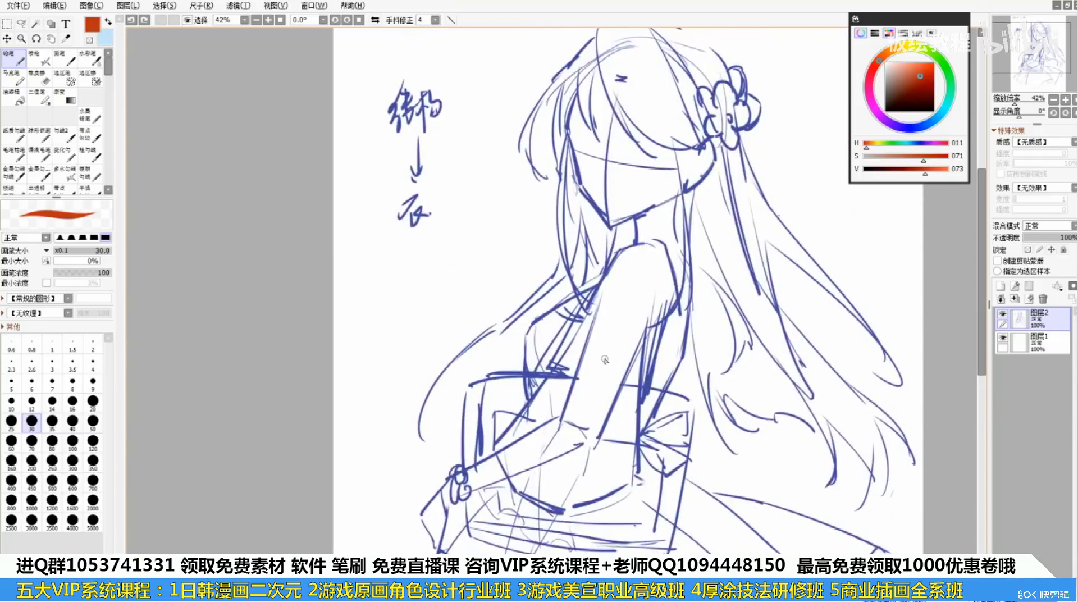
left_click_drag(598, 379, 624, 350)
left_click_drag(628, 253, 570, 388)
key("ctrl+z")
mouse_move(583, 358)
left_mouse_down()
mouse_move(560, 377)
mouse_move(543, 423)
left_mouse_up()
key("ctrl+z")
key("ctrl+z")
key("ctrl+z")
mouse_move(581, 365)
left_mouse_down()
mouse_move(542, 412)
mouse_move(593, 404)
left_mouse_up()
key("ctrl+z")
Draw the sleeve's back edge in red below the armpit, curving in at the bottom of the cuff
left_click_drag(689, 254, 630, 453)
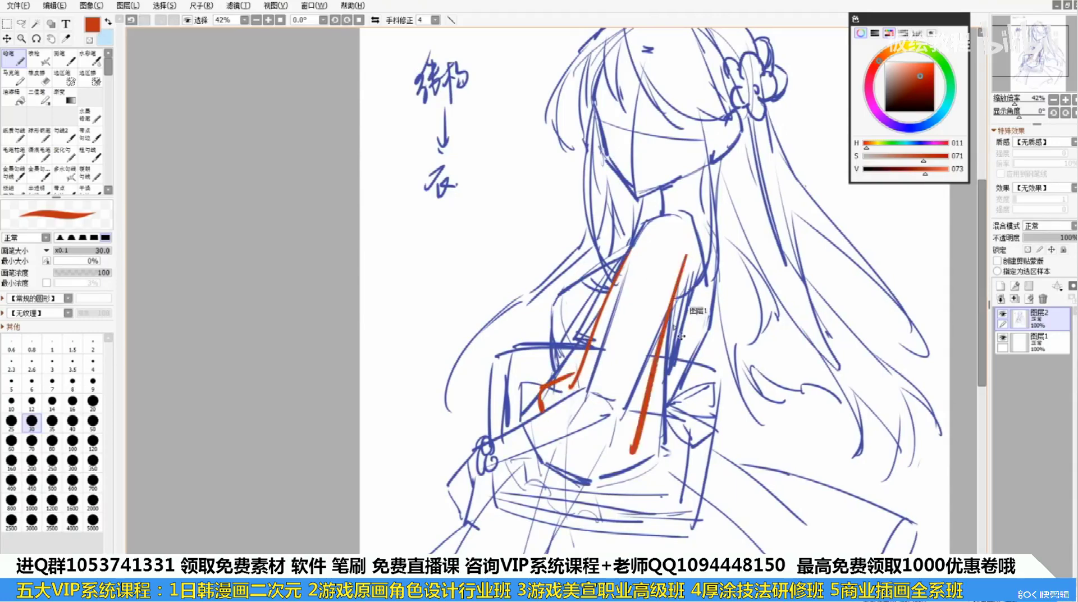
key("ctrl+z")
left_click_drag(683, 297, 633, 447)
key("ctrl+z")
mouse_move(681, 321)
left_mouse_down()
mouse_move(650, 428)
mouse_move(611, 434)
left_mouse_up()
Draw the wavy frilled cuff opening in red across the forearm between the sleeve's front and back edges
left_click_drag(576, 386, 598, 430)
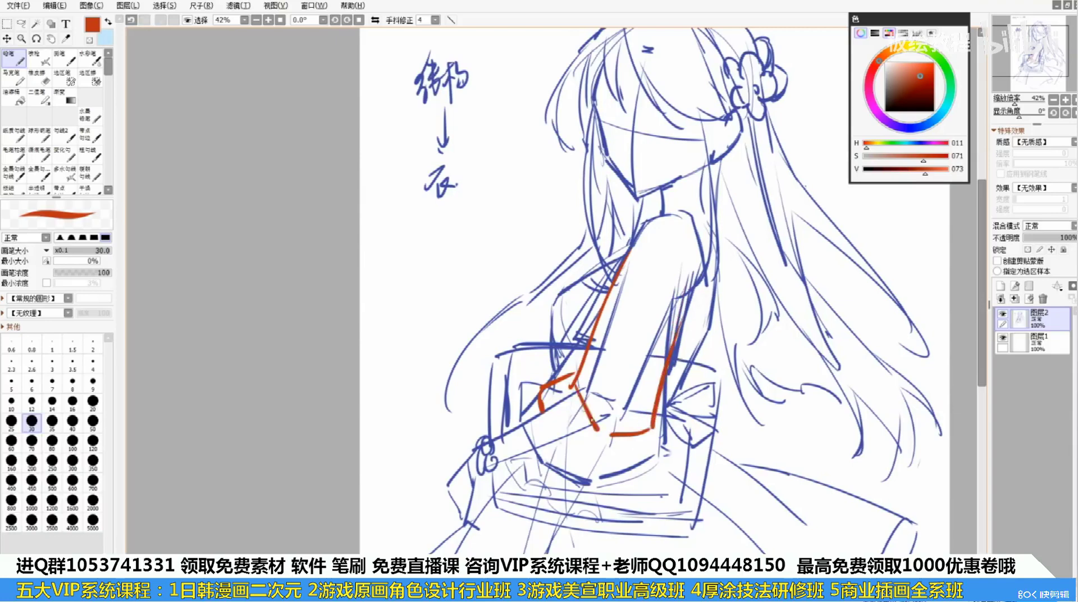
key("ctrl+z")
mouse_move(578, 364)
left_mouse_down()
mouse_move(563, 380)
mouse_move(612, 429)
left_mouse_up()
key("ctrl+z")
mouse_move(571, 388)
left_mouse_down()
mouse_move(531, 392)
mouse_move(590, 449)
mouse_move(620, 443)
mouse_move(623, 460)
left_mouse_up()
key("ctrl+z")
Add the red line in front of the sleeve, a long fold inside it, and a line along the forearm
mouse_move(615, 275)
left_mouse_down()
mouse_move(586, 328)
mouse_move(549, 359)
left_mouse_up()
key("ctrl+z")
left_click_drag(611, 300, 558, 360)
key("ctrl+z")
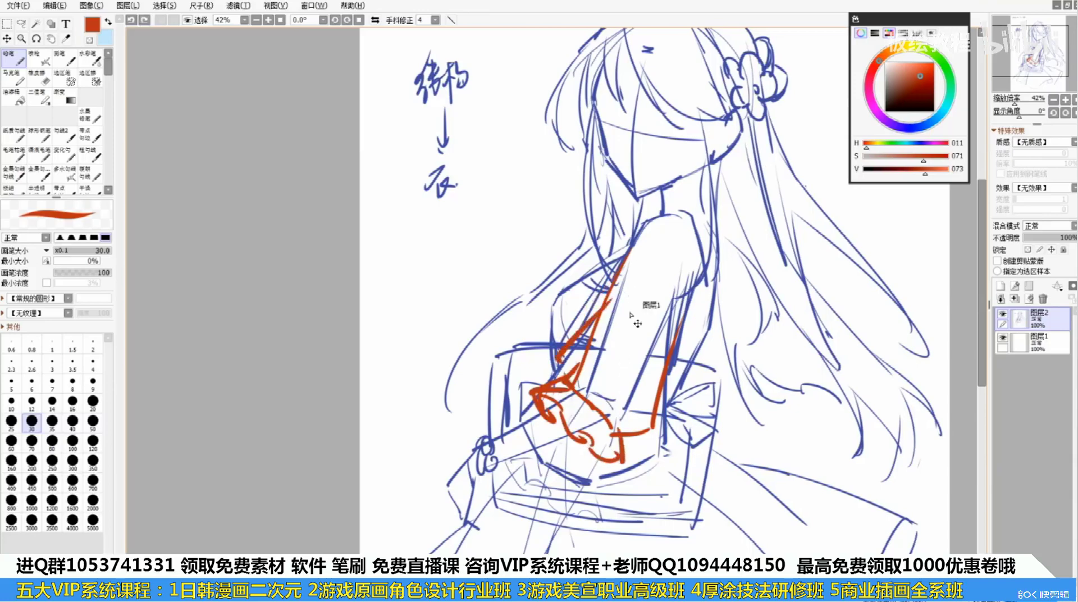
left_click_drag(626, 331, 622, 422)
left_click_drag(632, 388, 632, 403)
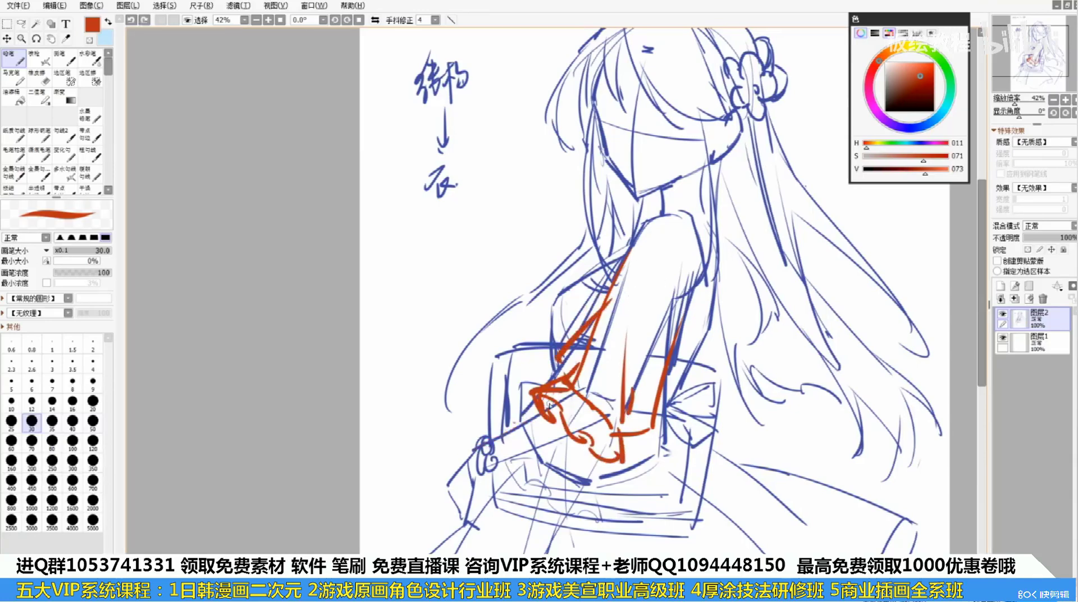
left_click_drag(550, 408, 485, 444)
Lower the sketch layer's opacity to 43% and add a new layer above it
left_click_drag(705, 299, 645, 351)
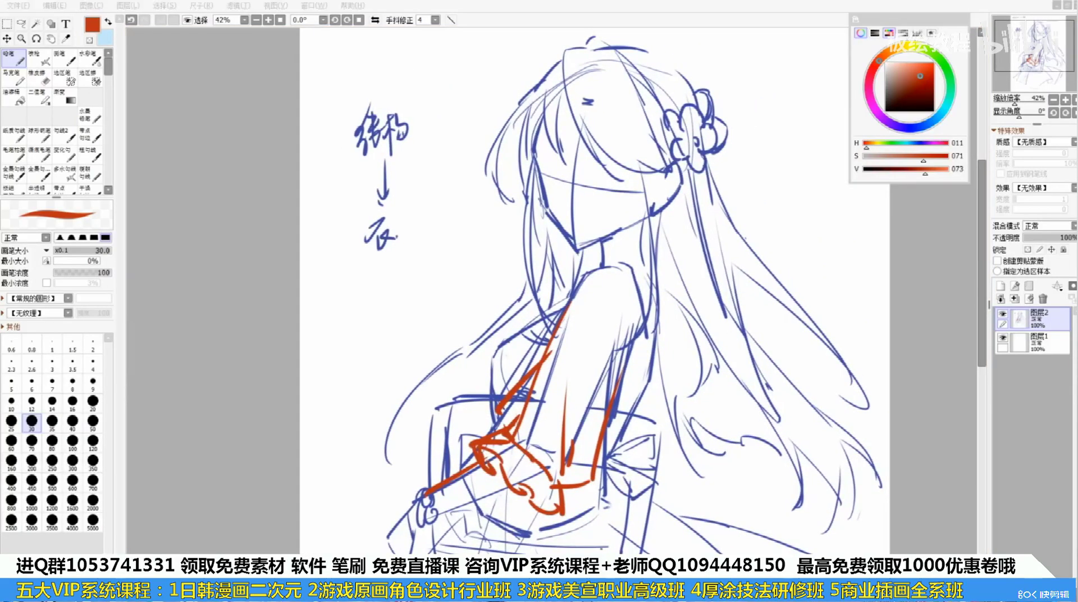
left_click(625, 248)
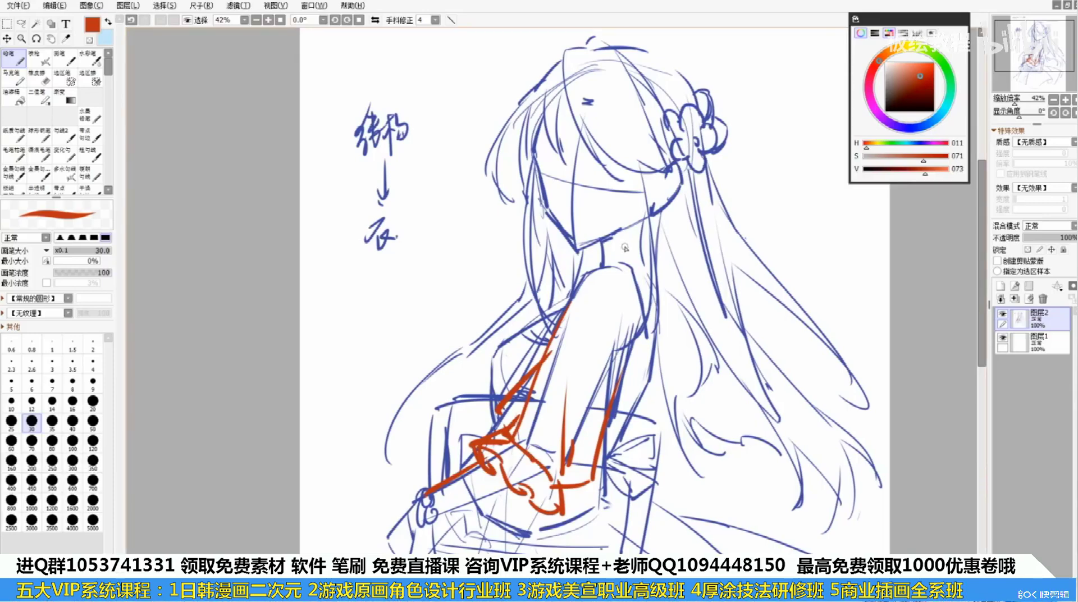
left_click(1003, 313)
left_click(1002, 314)
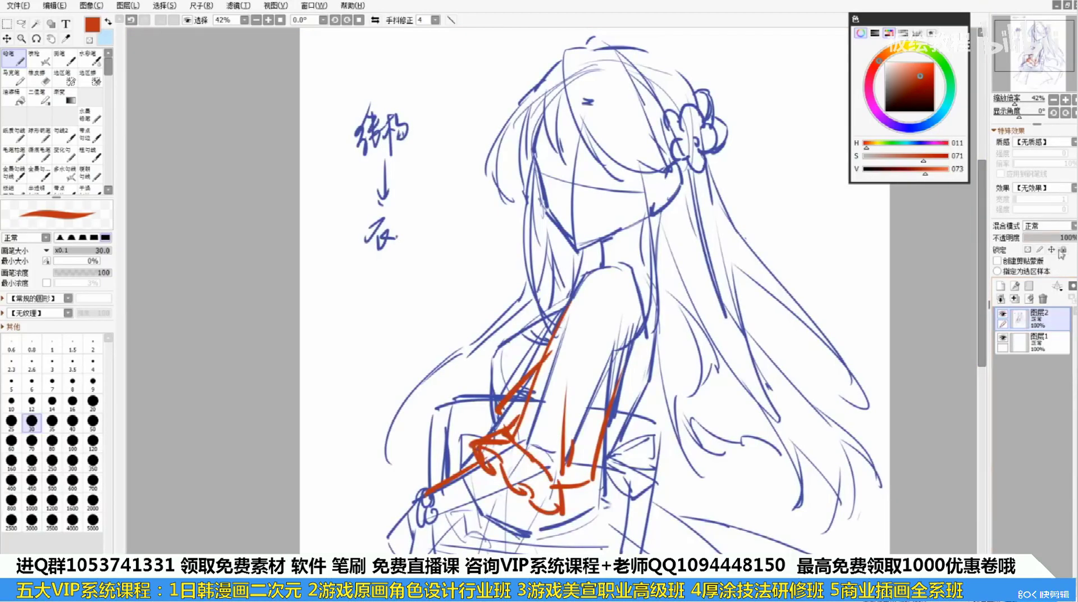
left_click_drag(1063, 238, 1050, 239)
left_click(1000, 286)
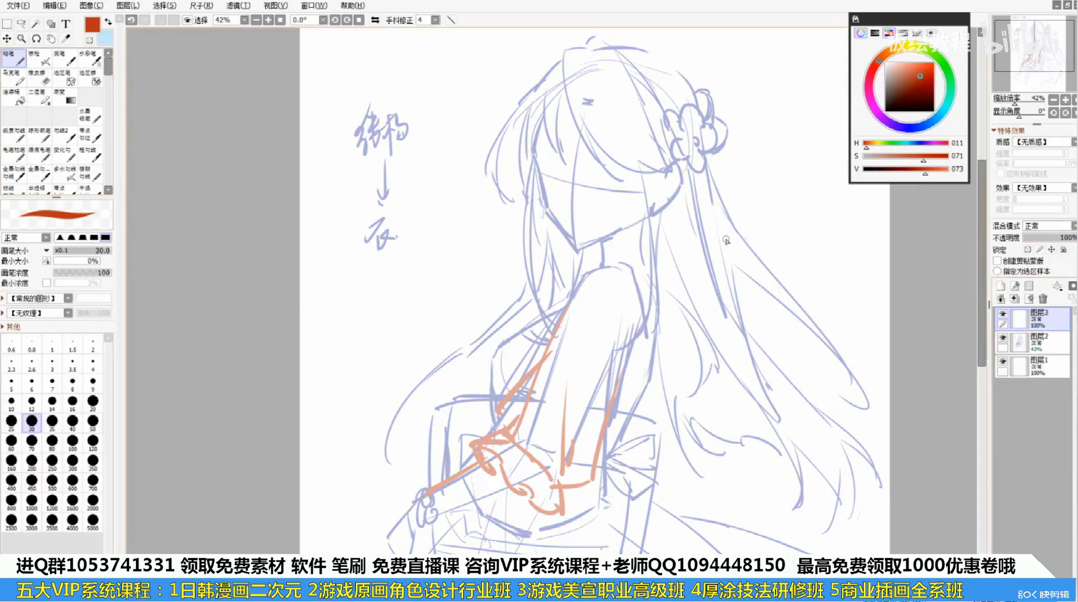
Set the brush size to 12
key("bracketleft")
key("bracketleft")
key("bracketleft")
key("bracketleft")
key("bracketleft")
key("bracketleft")
key("bracketleft")
key("bracketleft")
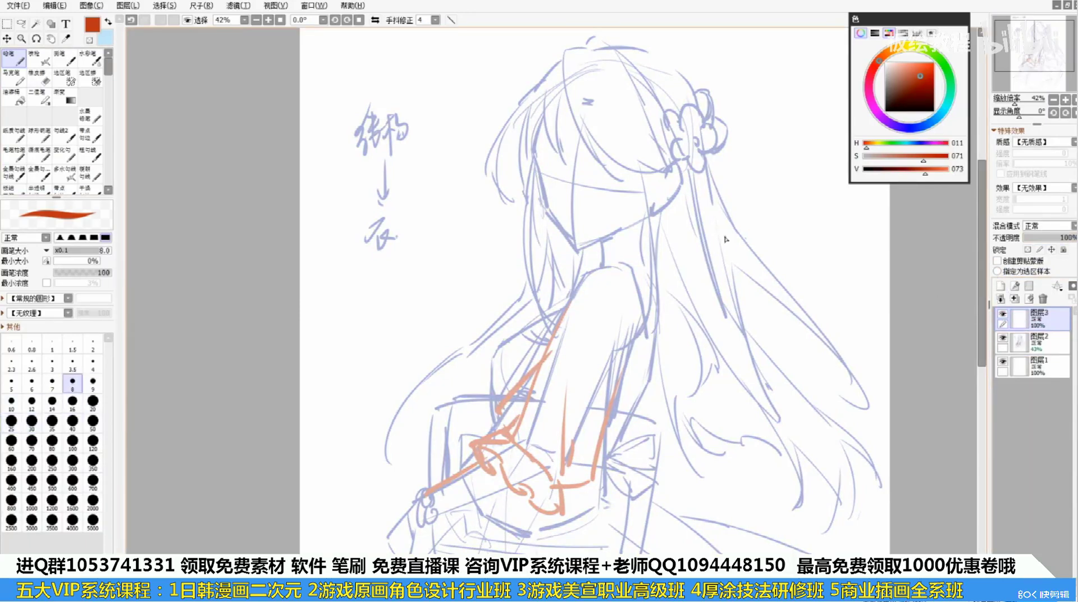
key("bracketright")
key("bracketright")
key("bracketright")
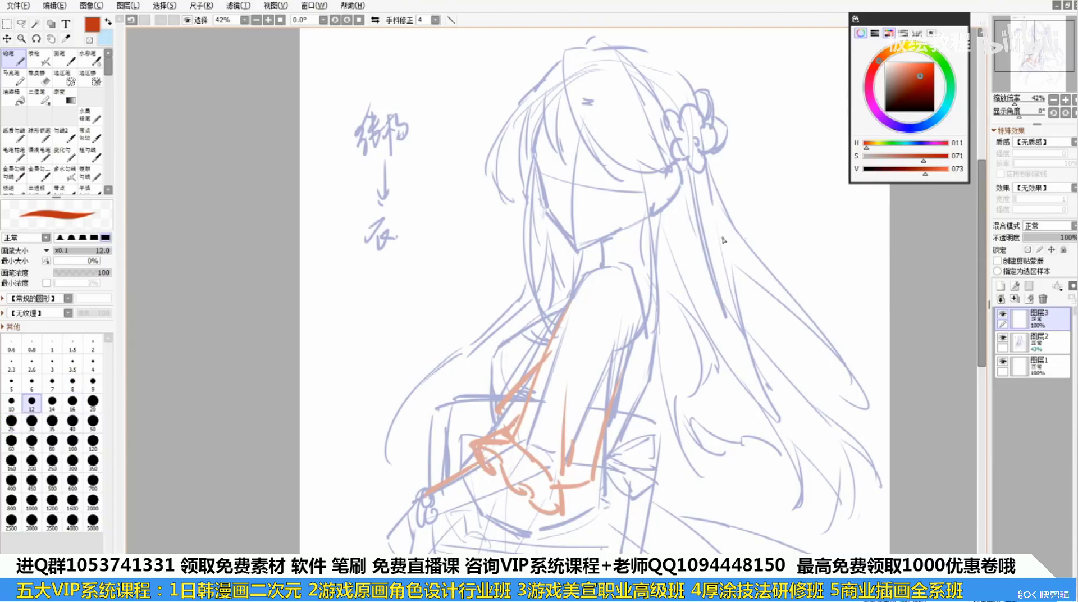
Try other opacity values for the faded sketch layer, return it to 43%, and reselect the new layer
left_click(1027, 343)
mouse_move(1047, 239)
left_mouse_down()
mouse_move(1035, 239)
mouse_move(1066, 239)
mouse_move(1048, 240)
left_mouse_up()
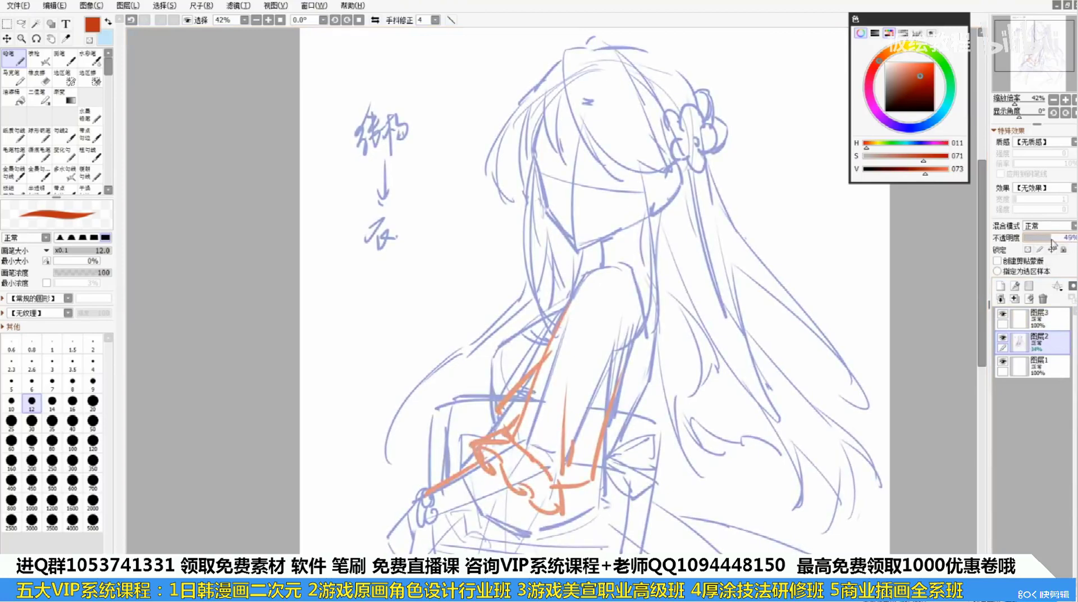
left_click(1038, 316)
Sketch the far eye in red on the new layer, with its upper lash line and iris edge above the face guideline
scroll(389, 117, "up", 4)
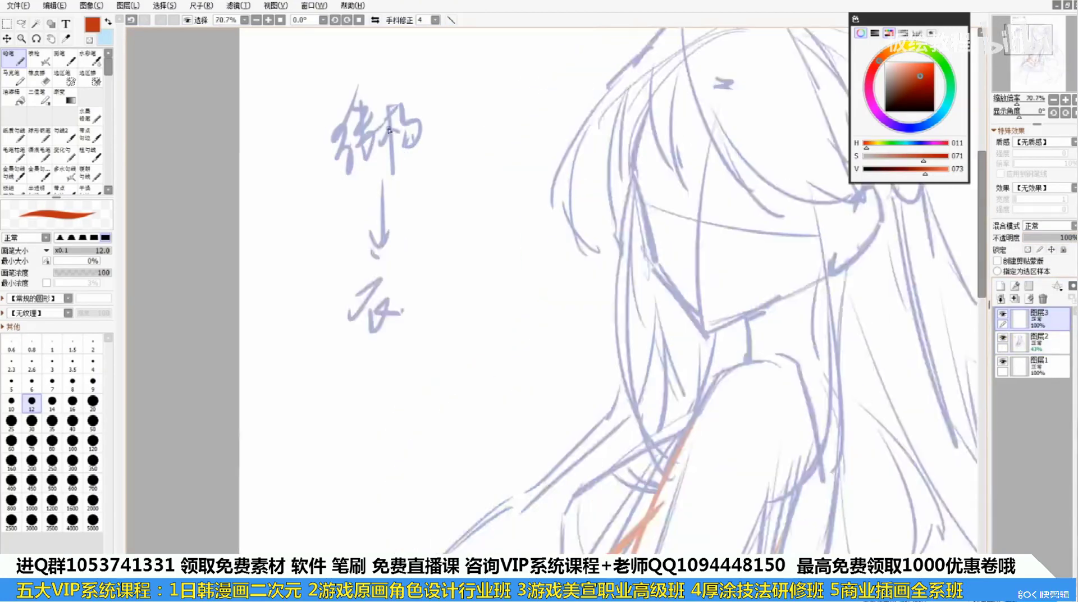
left_click_drag(857, 287, 762, 316)
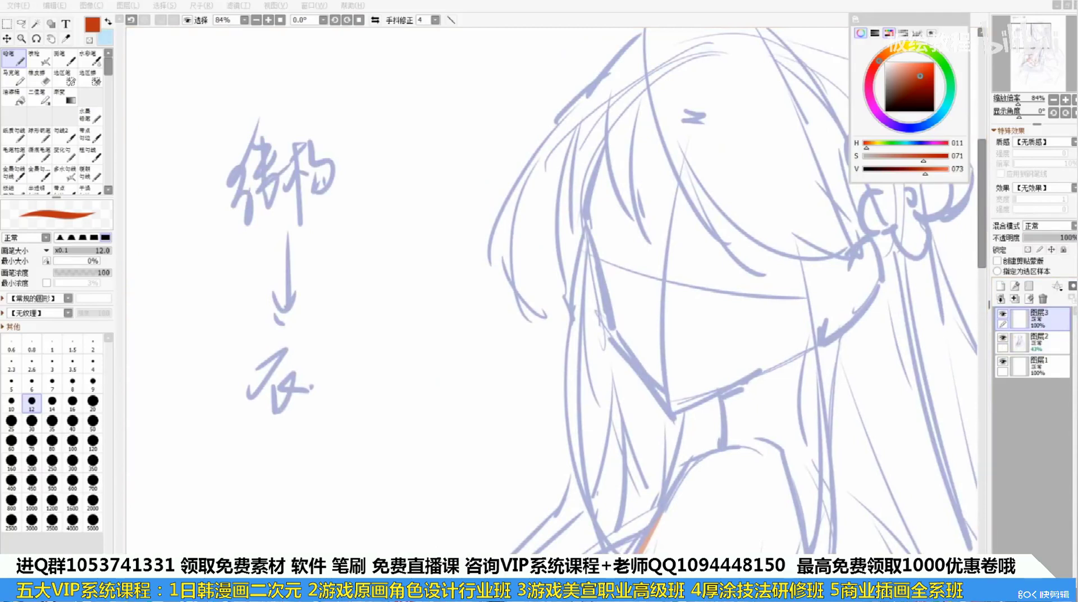
left_click(930, 315)
mouse_move(648, 257)
left_mouse_down()
mouse_move(601, 305)
mouse_move(613, 323)
left_mouse_up()
key("ctrl+z")
mouse_move(558, 295)
left_mouse_down()
mouse_move(604, 320)
mouse_move(583, 293)
mouse_move(561, 291)
left_mouse_up()
key("ctrl+z")
key("ctrl+z")
key("ctrl+z")
key("ctrl+z")
key("ctrl+z")
key("ctrl+z")
key("ctrl+z")
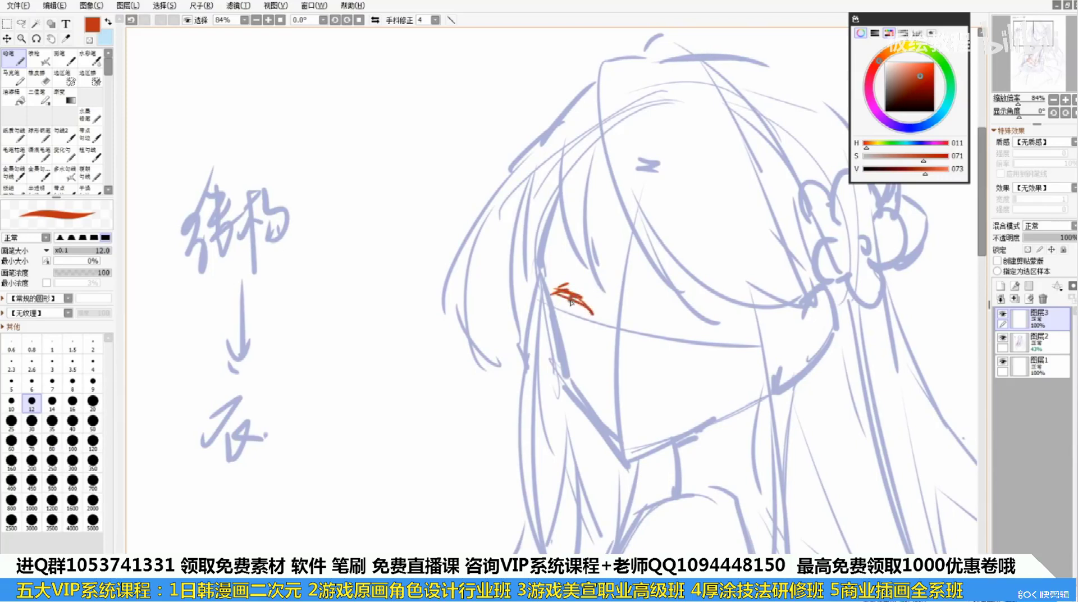
key("ctrl+z")
key("ctrl+z")
key("ctrl+z")
mouse_move(579, 297)
left_mouse_down()
mouse_move(584, 351)
mouse_move(599, 333)
left_mouse_up()
Draw the near eye in red with a thick slanted upper lash line, a rounded iris and a pointed outer corner
left_click_drag(660, 315, 749, 340)
key("ctrl+z")
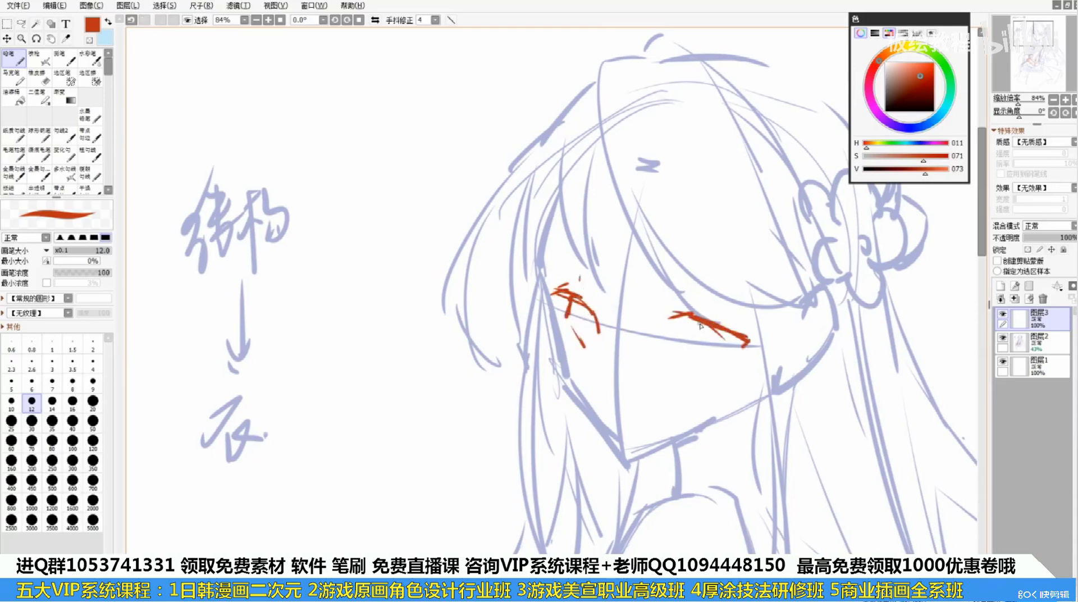
left_click_drag(684, 321, 687, 333)
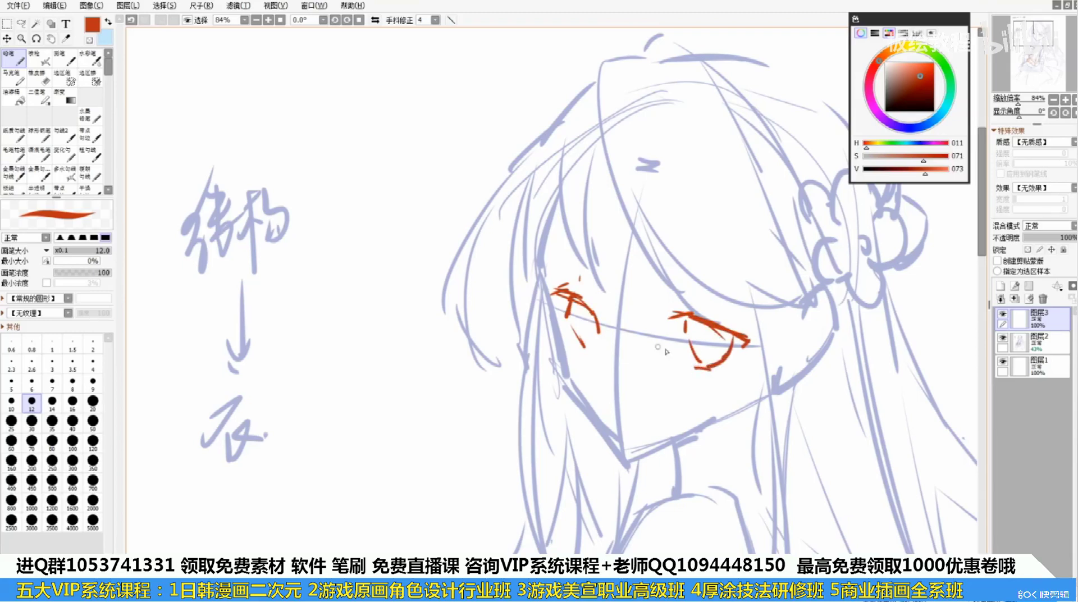
left_click_drag(690, 340, 700, 360)
mouse_move(672, 313)
left_mouse_down()
mouse_move(718, 322)
mouse_move(755, 351)
left_mouse_up()
mouse_move(704, 317)
left_mouse_down()
mouse_move(760, 342)
mouse_move(741, 359)
left_mouse_up()
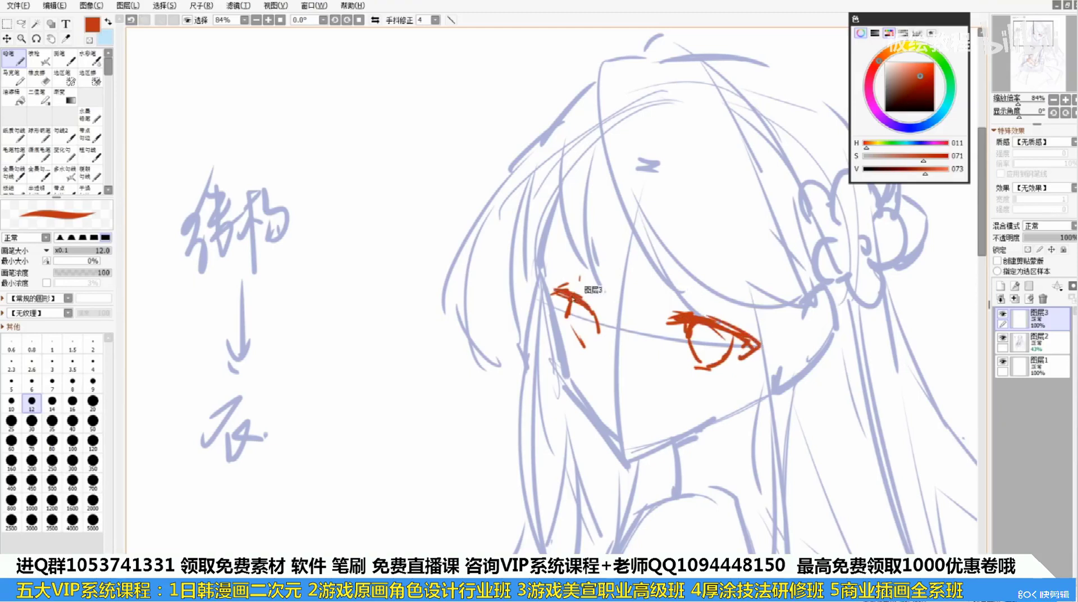
Refine the far eye's iris and lower lash in red, then mark the nose and a short curved mouth below it
mouse_move(581, 286)
left_mouse_down()
mouse_move(536, 295)
mouse_move(604, 317)
left_mouse_up()
key("ctrl+z")
mouse_move(598, 307)
left_mouse_down()
mouse_move(609, 335)
mouse_move(593, 308)
mouse_move(572, 330)
mouse_move(602, 331)
mouse_move(593, 353)
mouse_move(604, 366)
left_mouse_up()
key("ctrl+z")
key("ctrl+z")
key("ctrl+z")
key("ctrl+z")
left_click_drag(612, 402, 642, 407)
key("ctrl+z")
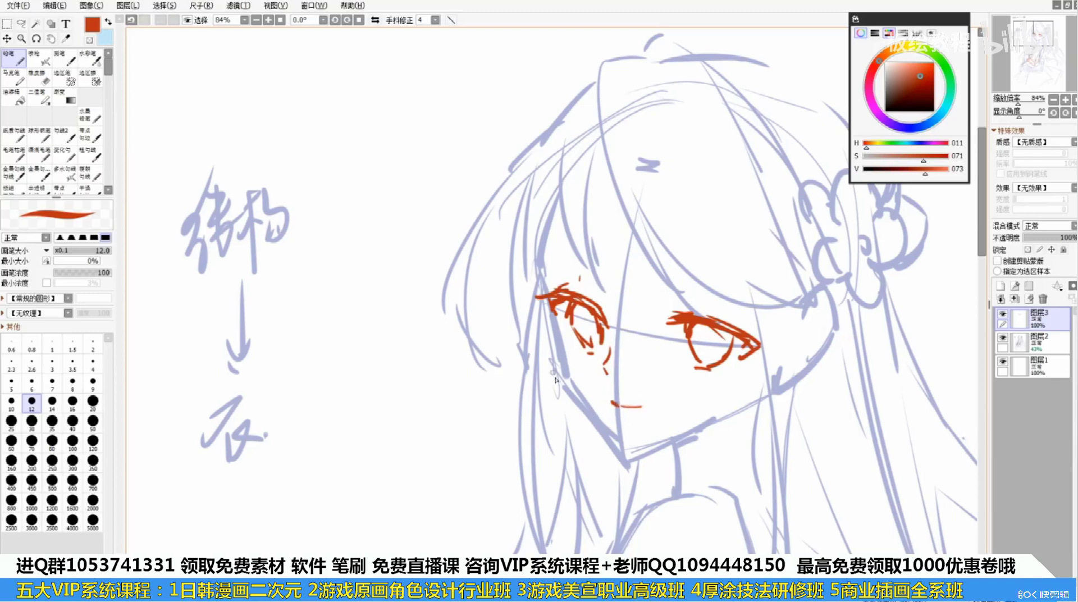
Outline the far cheek, pointed chin and near jawline in red over the faded sketch
mouse_move(549, 320)
left_mouse_down()
mouse_move(577, 397)
mouse_move(623, 444)
left_mouse_up()
left_click_drag(580, 402, 635, 455)
left_click_drag(627, 449, 716, 415)
key("ctrl+z")
key("ctrl+z")
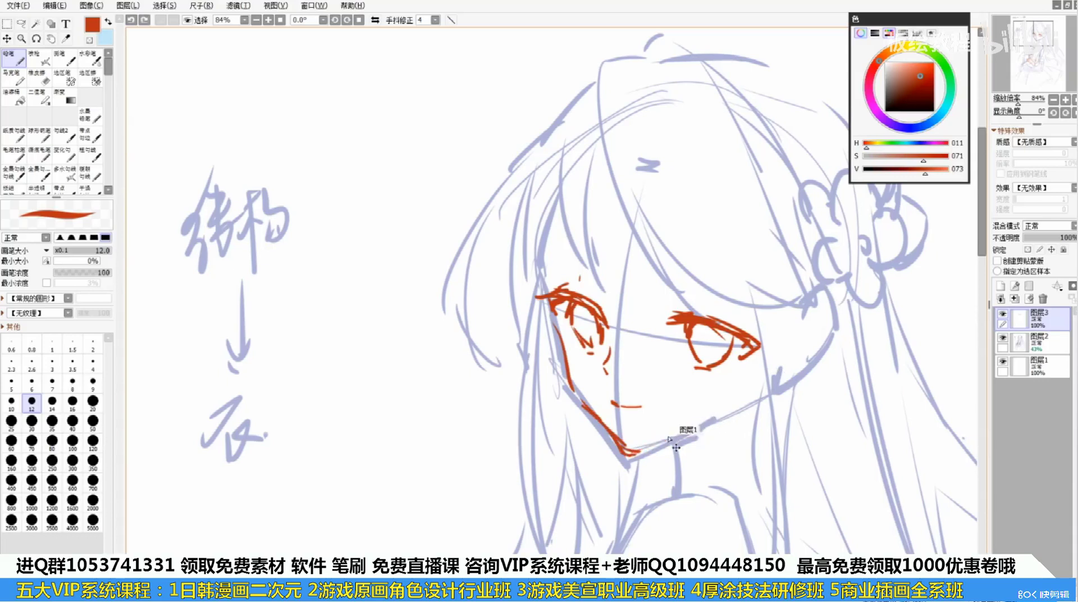
left_click_drag(638, 452, 717, 416)
key("ctrl+z")
key("ctrl+z")
left_click_drag(638, 454, 723, 415)
left_click_drag(764, 340, 757, 360)
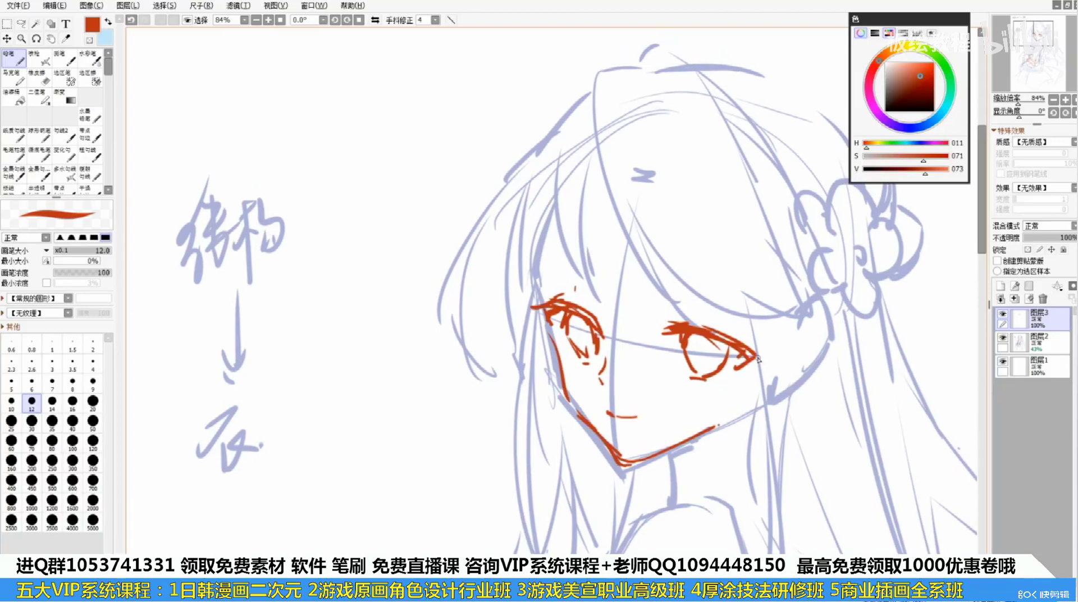
left_click(1002, 314)
left_click(1003, 314)
Draw a thin arched eyebrow in red above each eye and a crease line over the far eye's lid
mouse_move(558, 238)
left_mouse_down()
mouse_move(598, 251)
mouse_move(600, 268)
left_mouse_up()
key("ctrl+z")
key("ctrl+z")
left_click_drag(673, 274, 755, 306)
key("ctrl+z")
left_click_drag(573, 295, 598, 310)
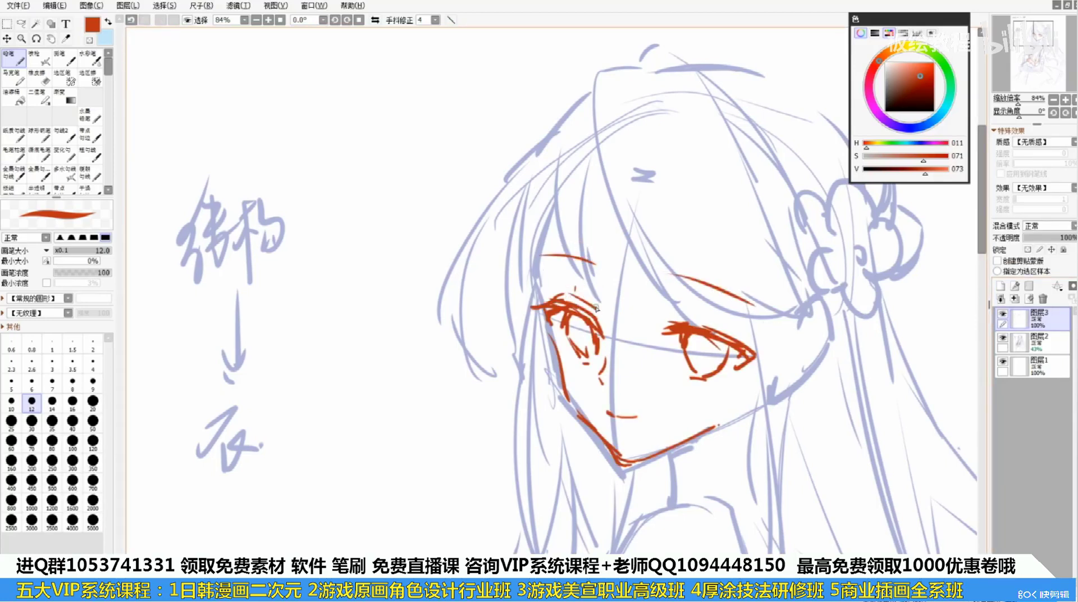
left_click_drag(669, 315, 705, 320)
key("ctrl+z")
Compare the face with the red feature layer hidden and shown, merge it into the sketch layer, and set its opacity to 100%
left_click(1003, 313)
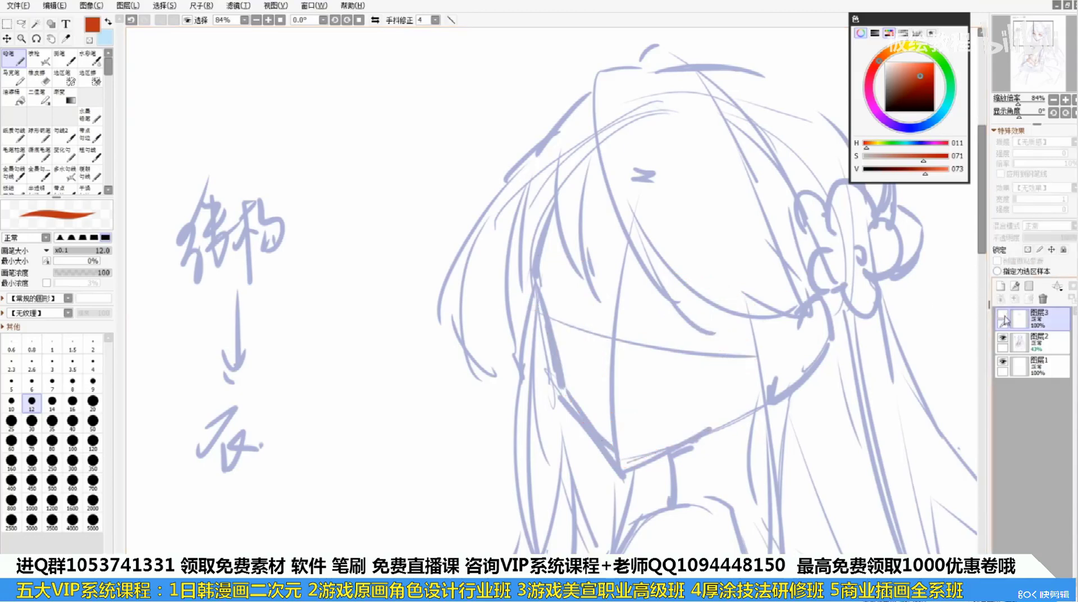
left_click(1003, 313)
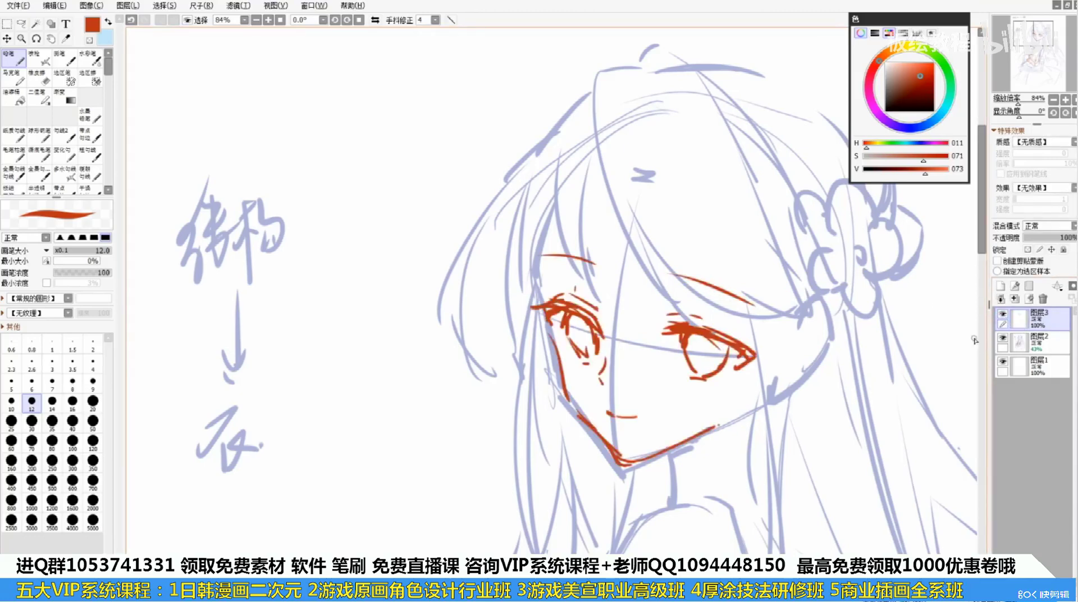
left_click(1002, 313)
left_click(1003, 313)
key("ctrl+e")
mouse_move(1066, 238)
left_mouse_down()
mouse_move(1039, 245)
mouse_move(1076, 250)
left_mouse_up()
Fade the merged sketch layer to 21% opacity and add a new layer above it
scroll(758, 443, "down", 6)
left_click_drag(758, 488, 658, 275)
scroll(642, 219, "up", 5)
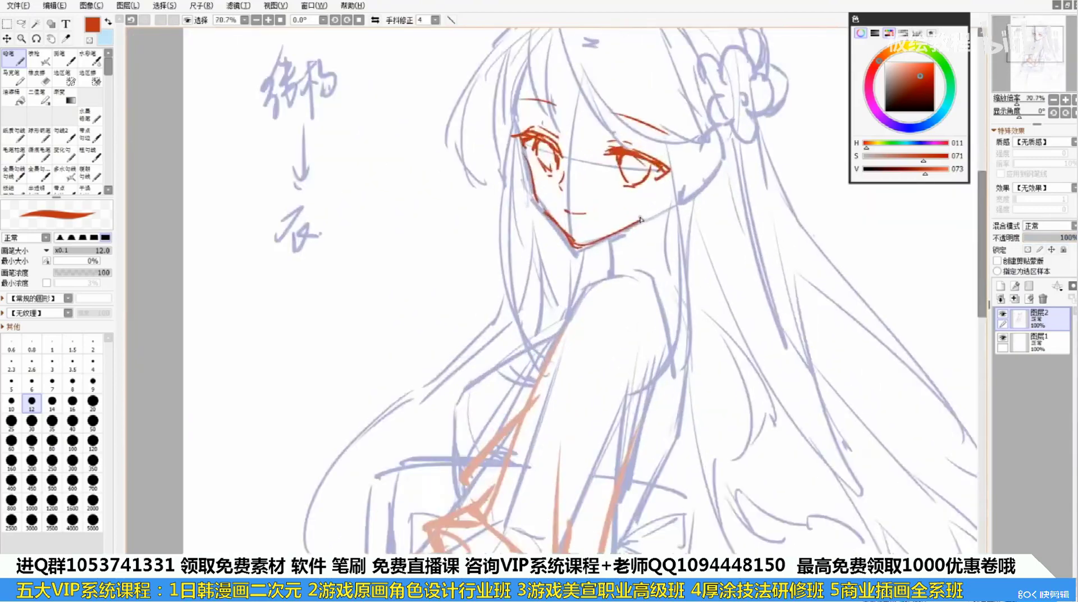
scroll(641, 220, "up", 1)
left_click_drag(643, 236, 655, 461)
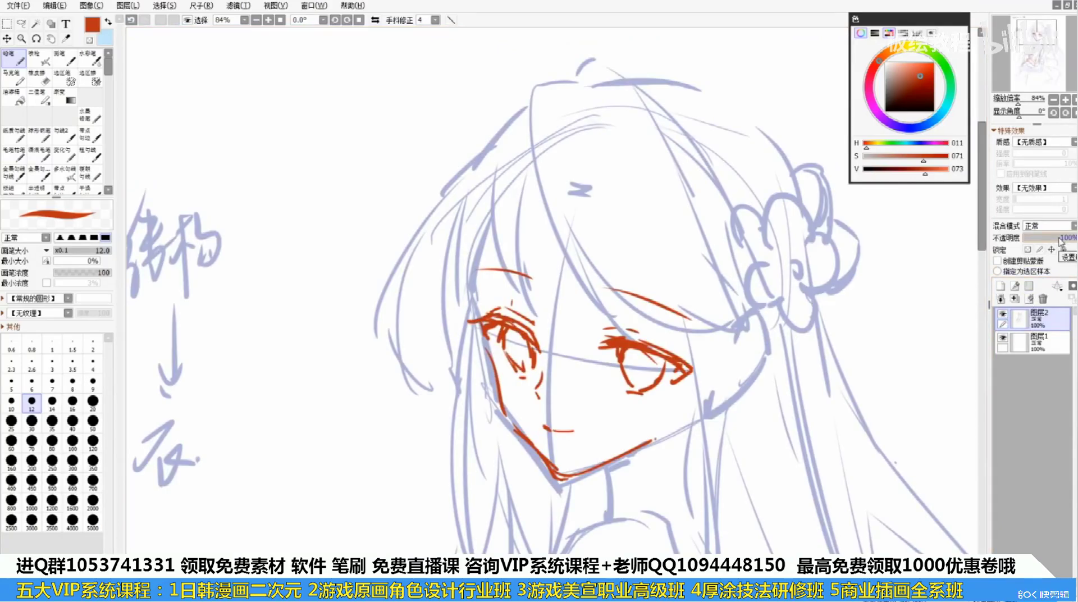
scroll(630, 409, "down", 2)
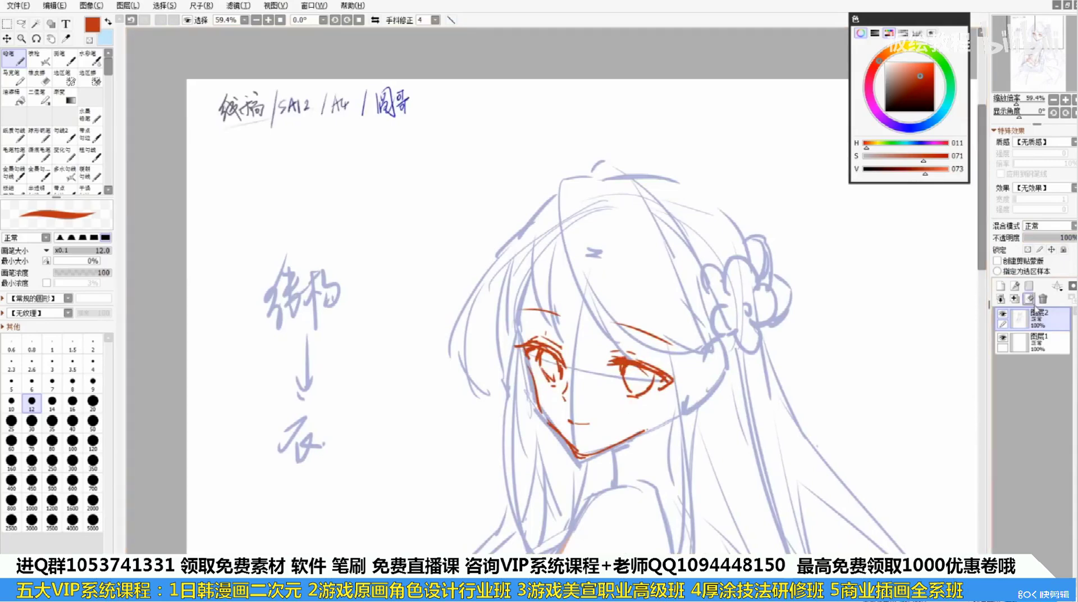
left_click_drag(1058, 238, 1035, 243)
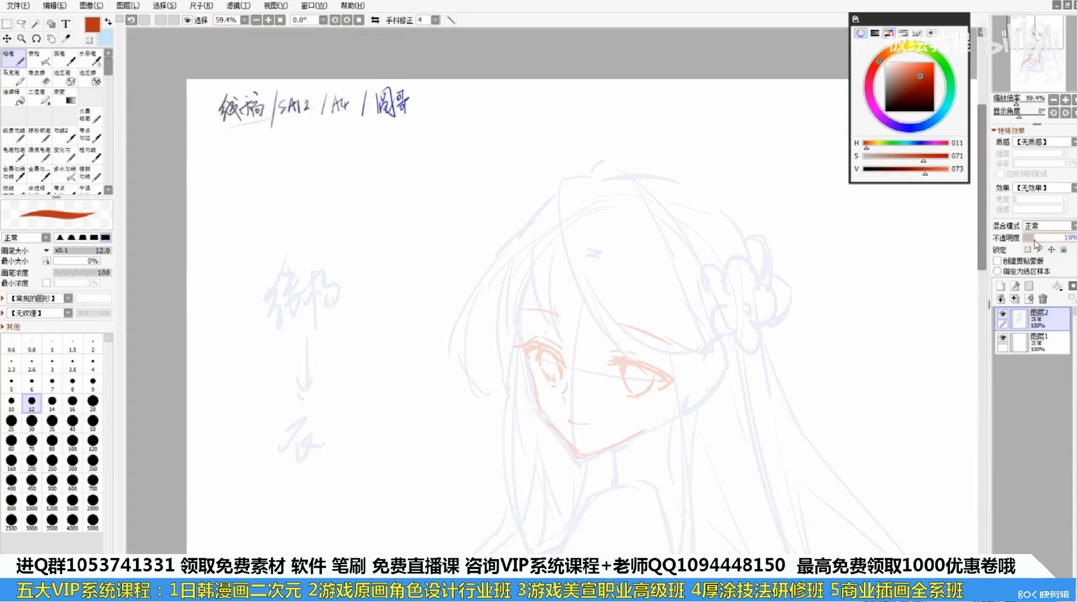
left_click(1000, 286)
Choose a dark brown colour and set the brush size to 6, trying it with a short test stroke
scroll(535, 162, "up", 2)
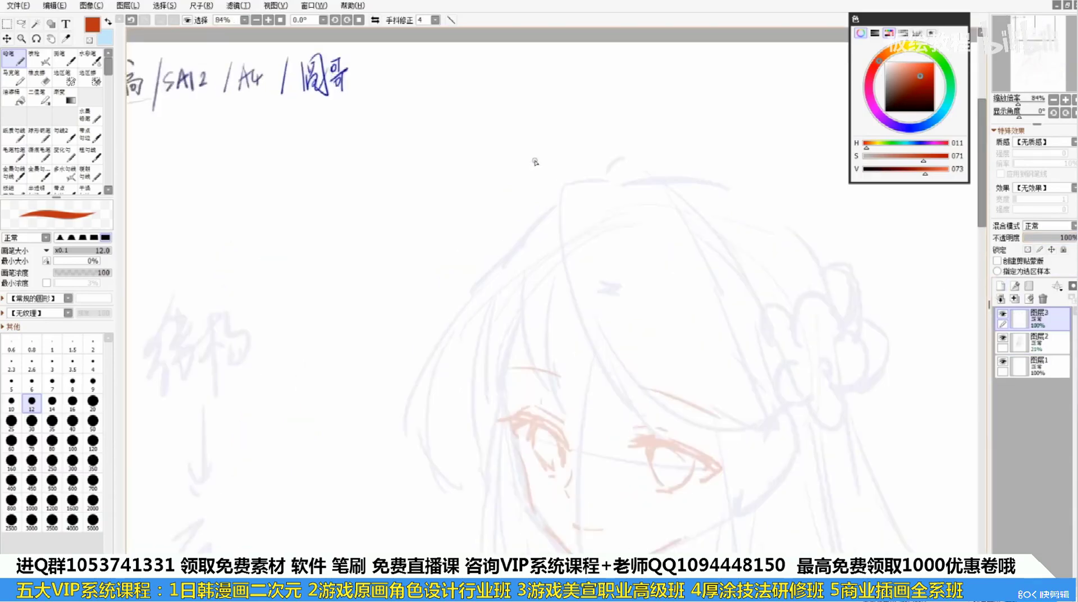
scroll(535, 162, "up", 2)
left_click_drag(891, 234, 801, 296)
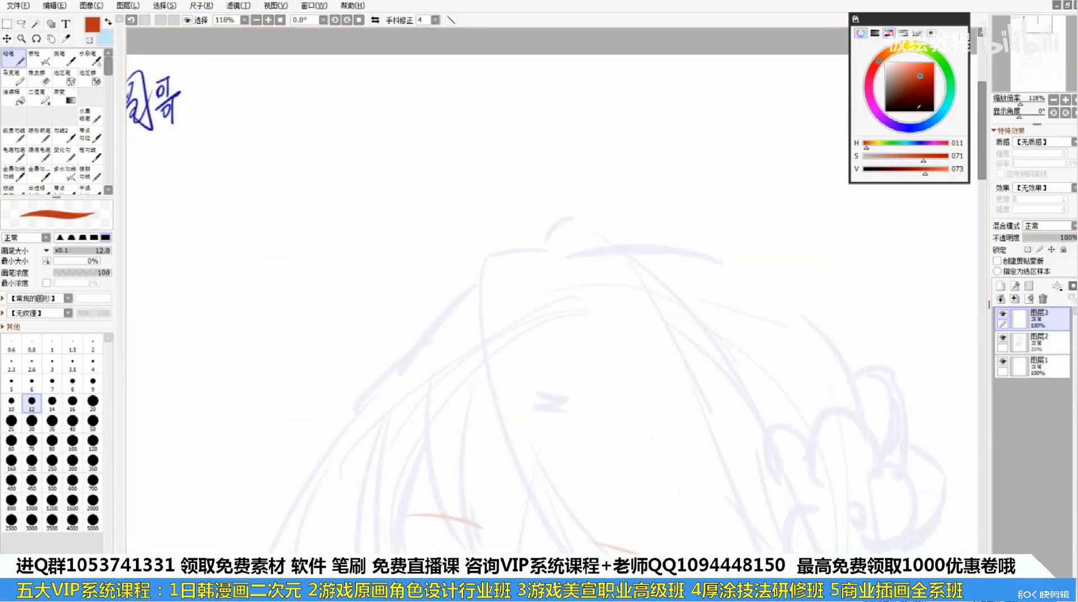
left_click_drag(918, 106, 898, 98)
key("bracketleft")
key("bracketleft")
key("bracketleft")
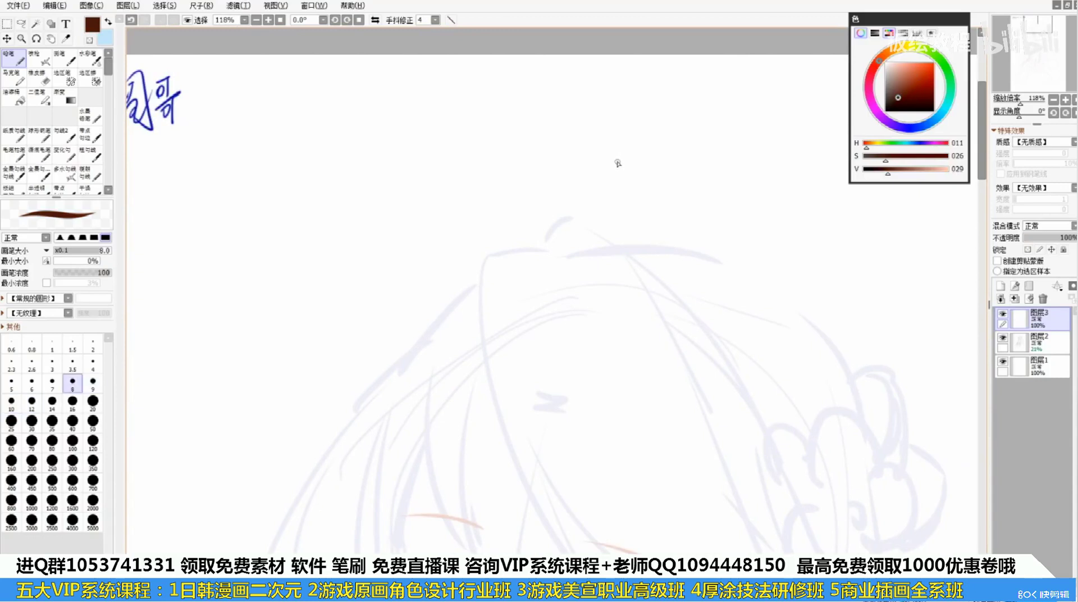
key("bracketleft")
key("bracketleft")
left_click_drag(661, 142, 672, 190)
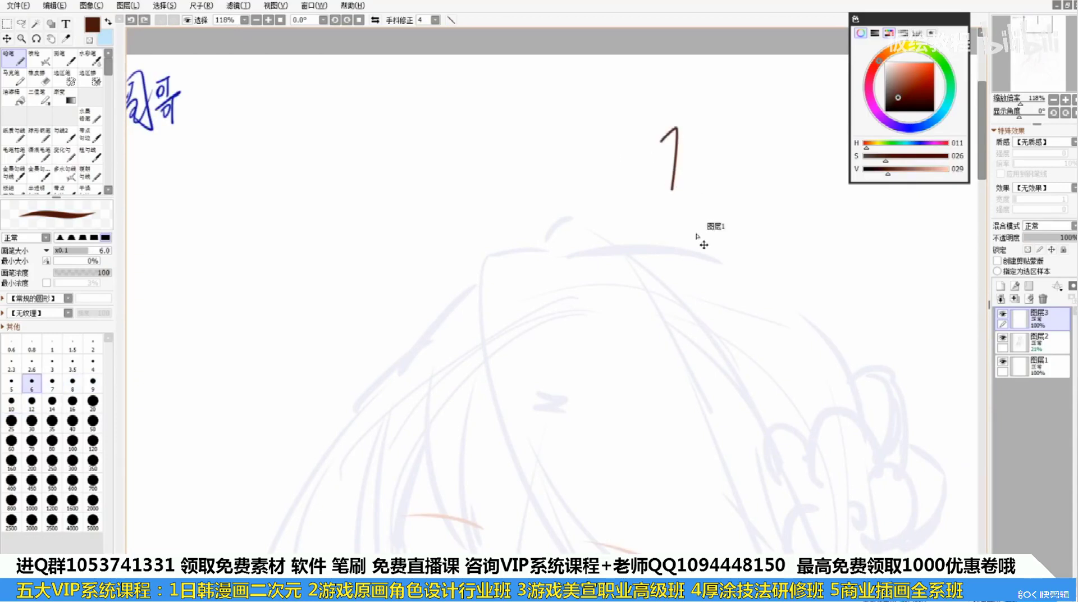
key("ctrl+z")
Handwrite the note 线条 in the blank area above the sketch and underline it twice
mouse_move(274, 164)
left_mouse_down()
mouse_move(256, 210)
mouse_move(264, 240)
left_mouse_up()
left_click_drag(303, 188, 274, 217)
left_click_drag(275, 183, 314, 232)
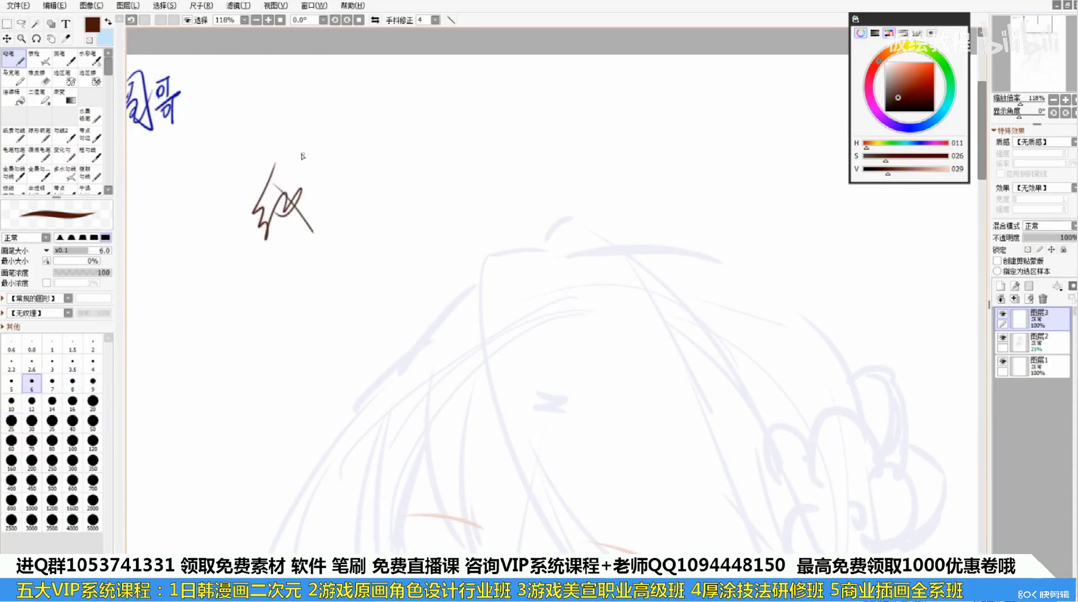
left_click_drag(304, 156, 307, 168)
mouse_move(325, 148)
left_mouse_down()
mouse_move(321, 194)
mouse_move(305, 209)
left_mouse_up()
mouse_move(323, 176)
left_mouse_down()
mouse_move(315, 210)
mouse_move(332, 215)
left_mouse_up()
left_click_drag(342, 204, 373, 224)
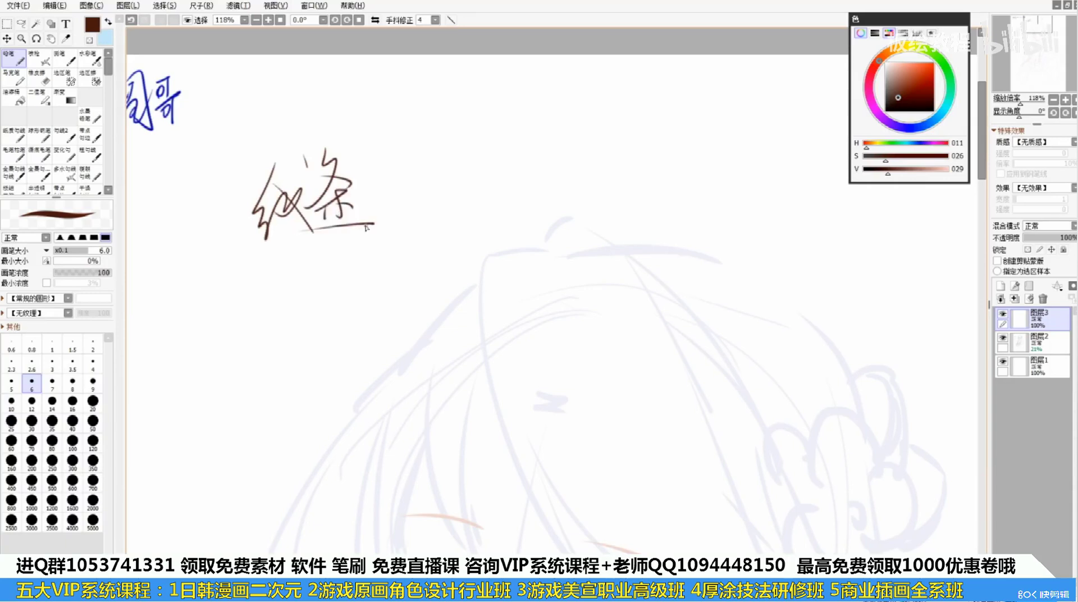
left_click_drag(258, 253, 371, 236)
left_click_drag(241, 274, 429, 245)
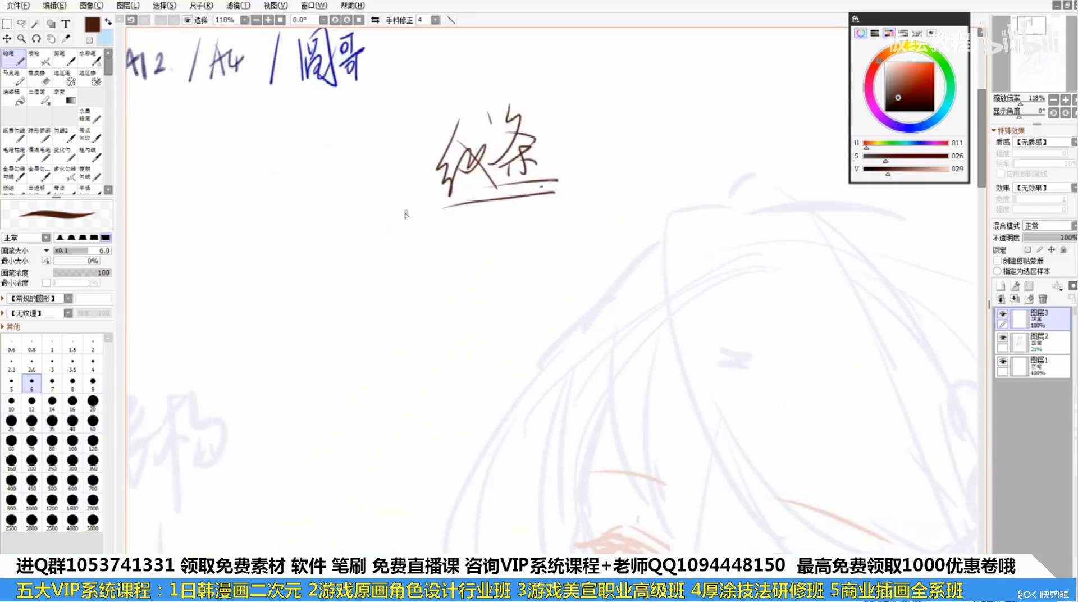
Draw two branching arrows, one up to 线条 and one down, and write 形 at the lower arrow's tip
left_click_drag(409, 212, 358, 268)
left_click_drag(368, 293, 421, 337)
left_click_drag(406, 332, 422, 337)
mouse_move(391, 212)
left_mouse_down()
mouse_move(417, 208)
mouse_move(409, 243)
left_mouse_up()
mouse_move(461, 293)
left_mouse_down()
mouse_move(477, 308)
mouse_move(464, 344)
left_mouse_up()
mouse_move(445, 341)
left_mouse_down()
mouse_move(489, 319)
mouse_move(497, 331)
left_mouse_up()
left_click_drag(503, 306, 496, 364)
Write （设计） in parentheses after 形
left_click_drag(551, 313, 543, 344)
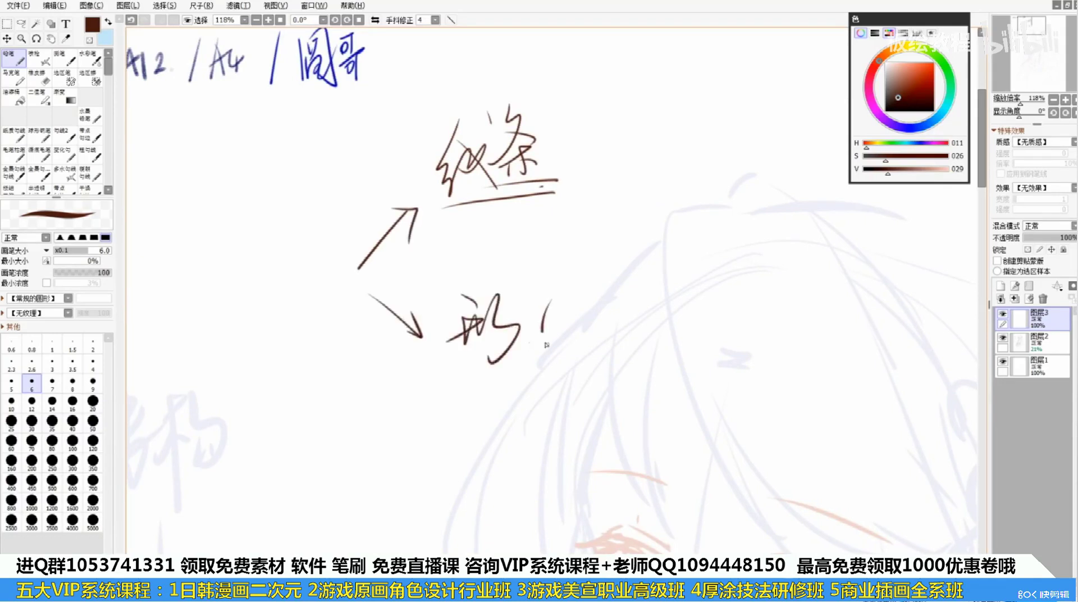
left_click_drag(570, 294, 581, 338)
left_click_drag(590, 284, 619, 342)
left_click_drag(629, 288, 641, 300)
mouse_move(633, 307)
left_mouse_down()
mouse_move(644, 334)
mouse_move(668, 307)
left_mouse_up()
mouse_move(654, 285)
left_mouse_down()
mouse_move(658, 338)
mouse_move(697, 346)
left_mouse_up()
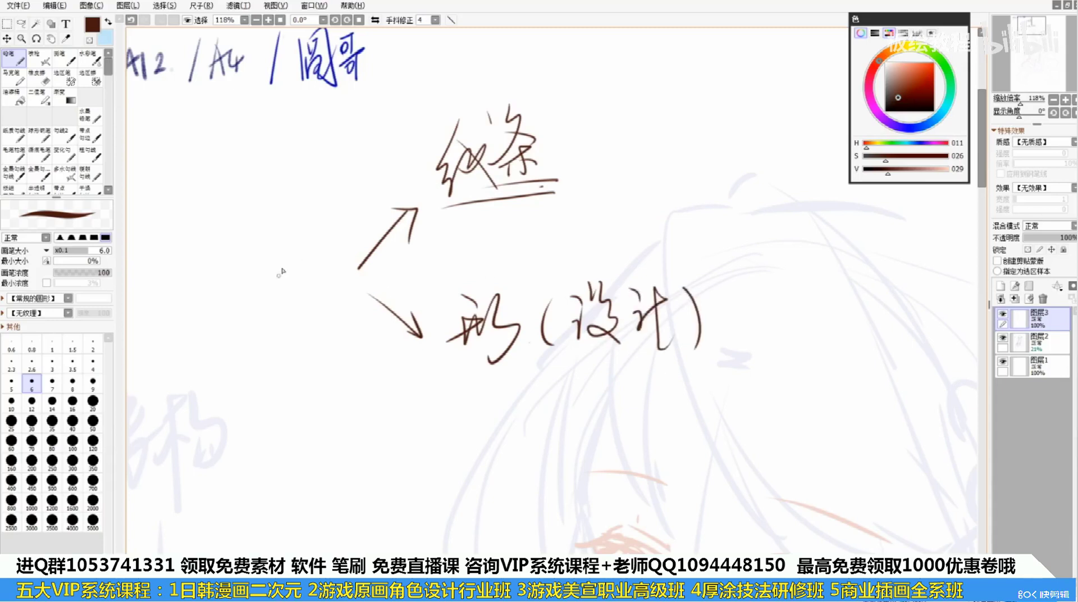
Write 线稿 where the two branching arrows start
mouse_move(260, 262)
left_mouse_down()
mouse_move(240, 312)
mouse_move(284, 287)
mouse_move(318, 343)
left_mouse_up()
left_click_drag(309, 261, 326, 285)
mouse_move(315, 287)
left_mouse_down()
mouse_move(312, 317)
mouse_move(315, 306)
left_mouse_up()
left_click_drag(323, 247, 328, 258)
left_click_drag(331, 251, 332, 303)
mouse_move(337, 288)
left_mouse_down()
mouse_move(357, 322)
mouse_move(366, 310)
left_mouse_up()
left_click_drag(346, 296, 358, 310)
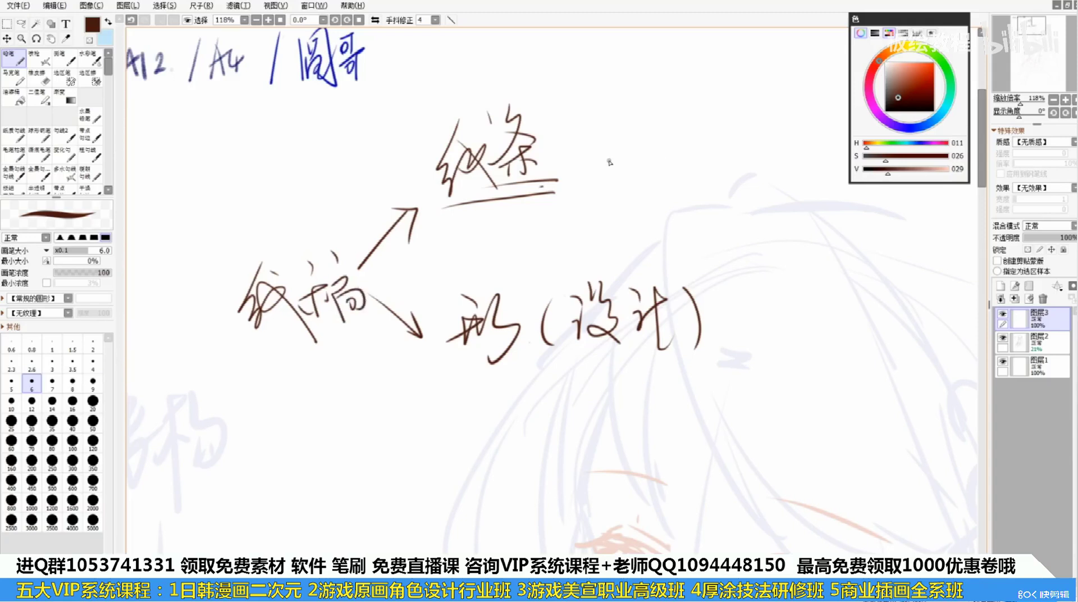
Write 20% beside the 线条 note
left_click_drag(611, 148, 621, 165)
left_click_drag(627, 144, 623, 189)
left_click_drag(642, 122, 651, 132)
left_click_drag(647, 153, 645, 168)
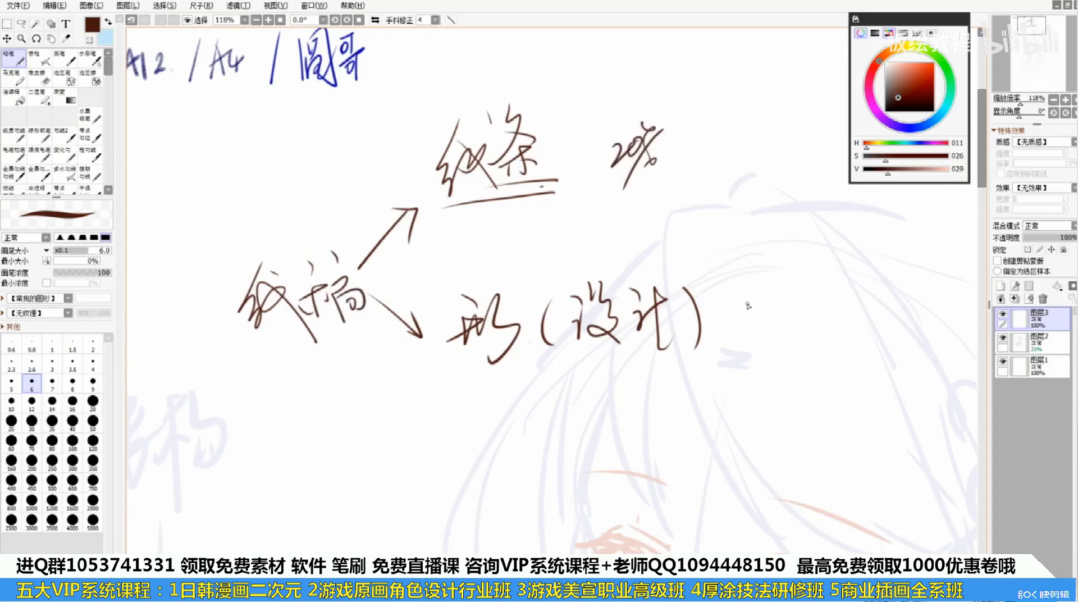
Underline 形（设计）, write 80% beside it, and circle and underline that percentage
left_click_drag(449, 383, 723, 356)
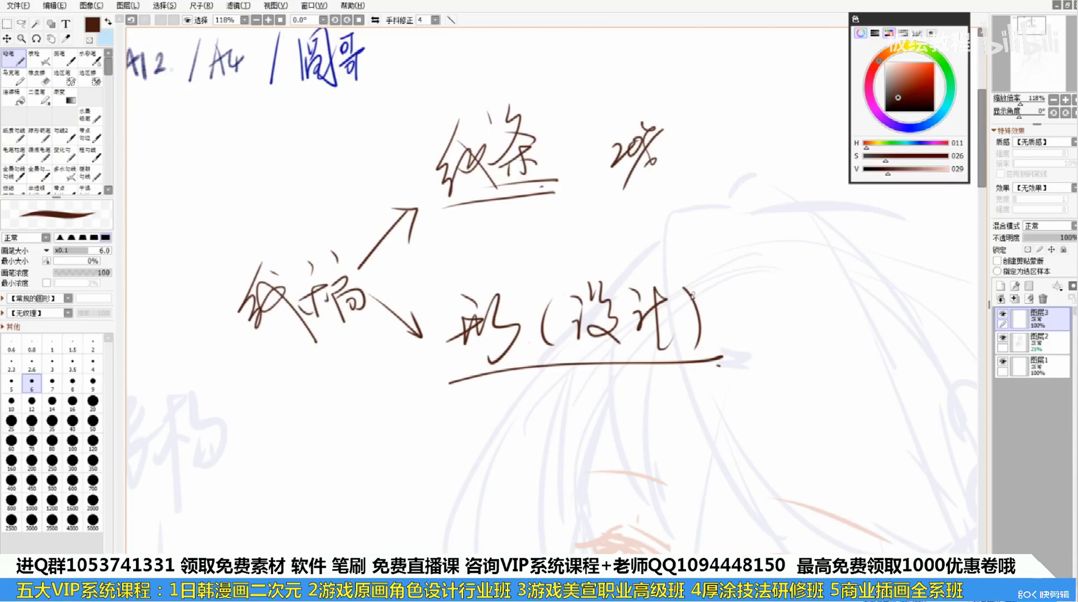
left_click_drag(761, 284, 773, 287)
mouse_move(806, 272)
left_mouse_down()
mouse_move(768, 358)
mouse_move(783, 267)
left_mouse_up()
left_click_drag(797, 306, 804, 318)
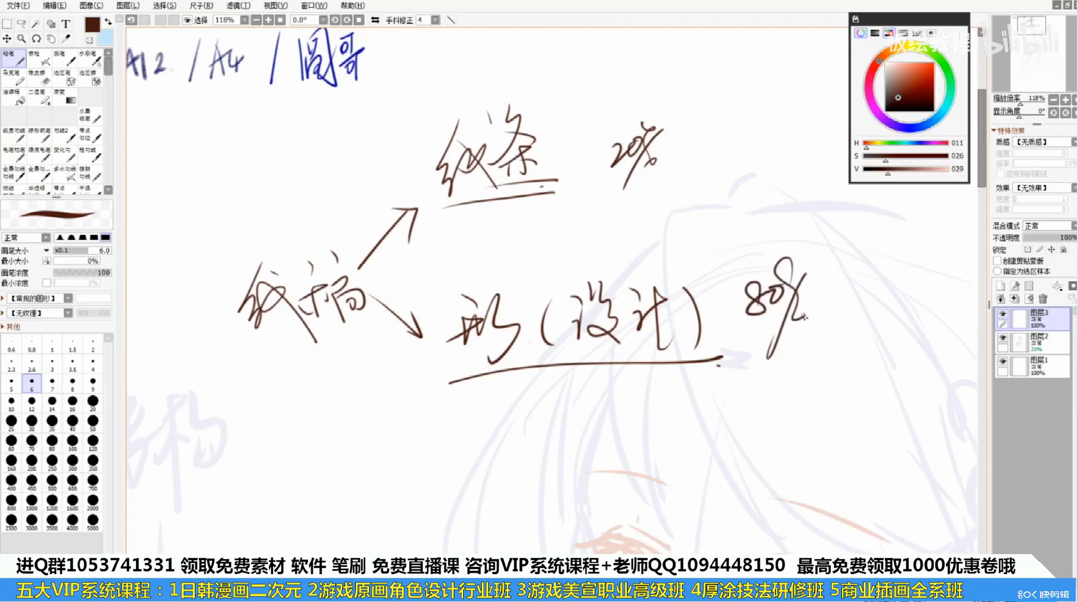
mouse_move(711, 354)
left_mouse_down()
mouse_move(843, 337)
mouse_move(763, 363)
left_mouse_up()
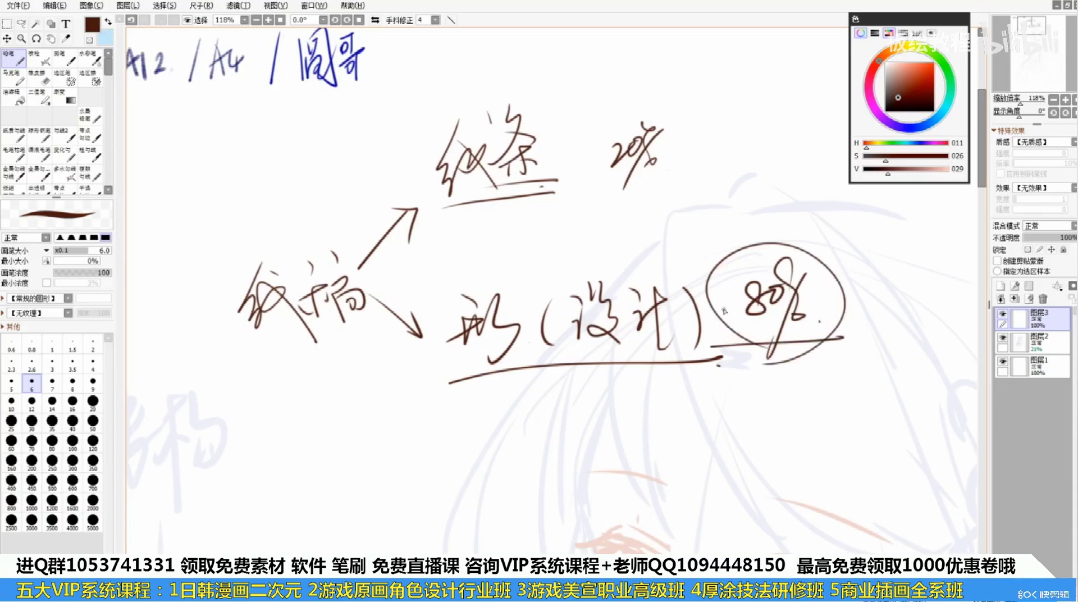
Add a second underline beneath the 形（设计） branch and draw a large ellipse around 线条 and its 20%
key("alt+Tab")
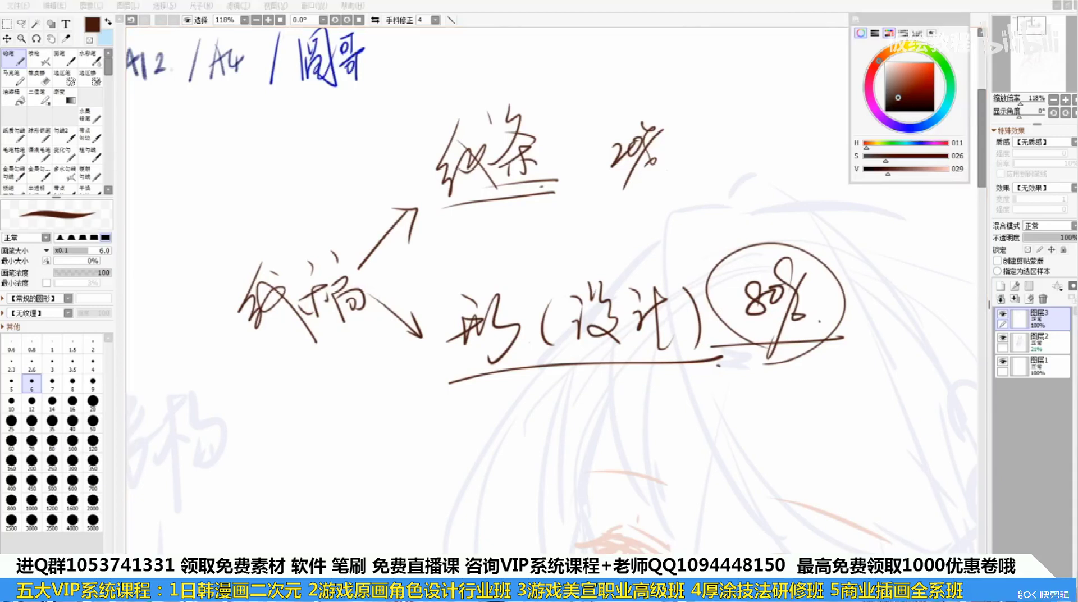
left_click(726, 275)
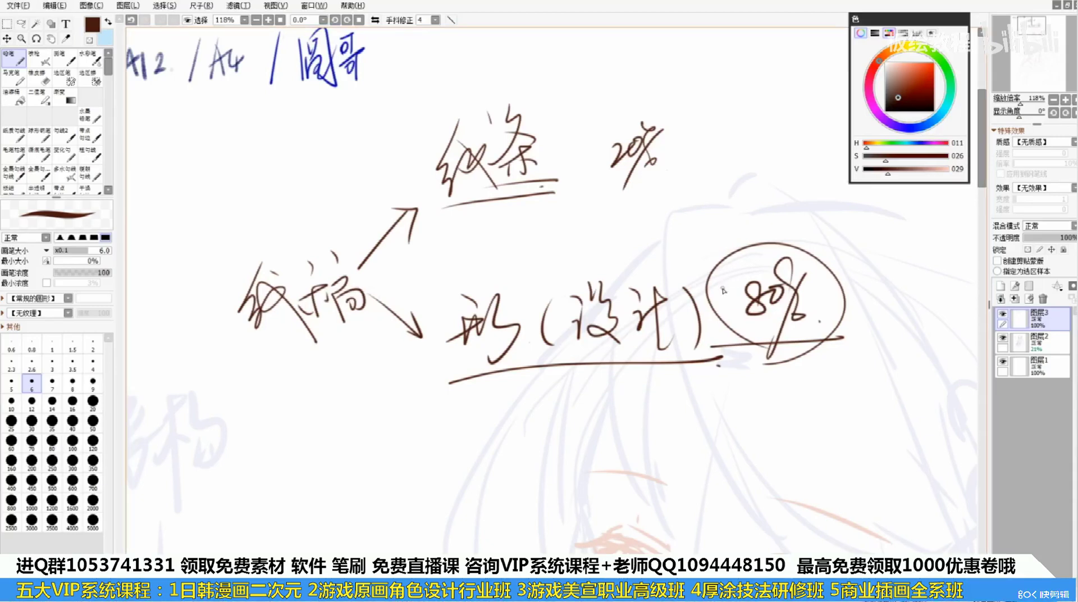
mouse_move(465, 376)
left_mouse_down()
mouse_move(821, 363)
mouse_move(617, 270)
mouse_move(649, 239)
mouse_move(766, 514)
left_mouse_up()
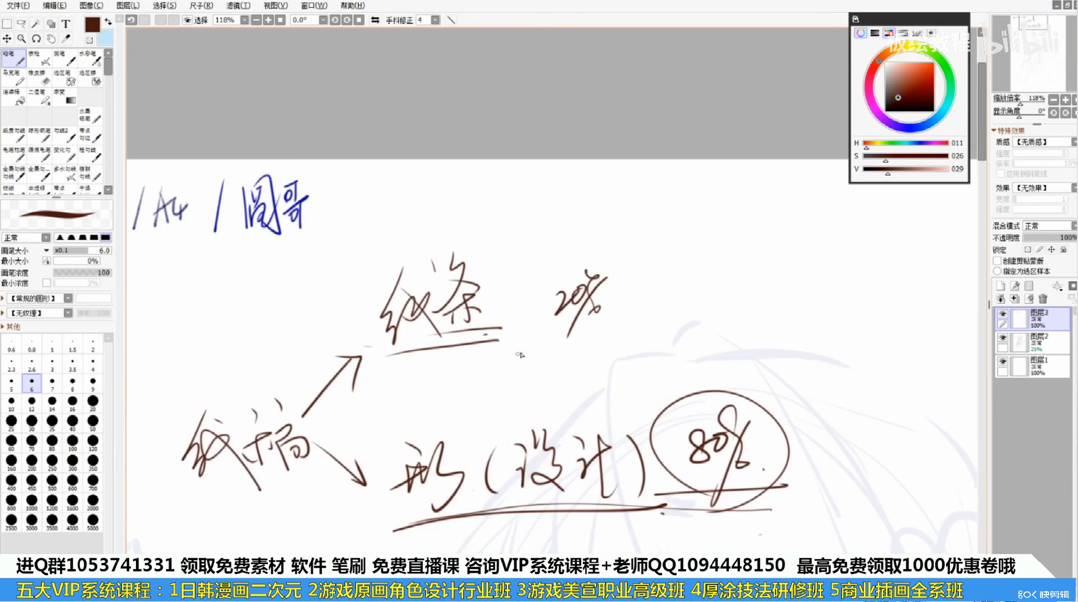
mouse_move(511, 356)
left_mouse_down()
mouse_move(699, 291)
mouse_move(471, 362)
left_mouse_up()
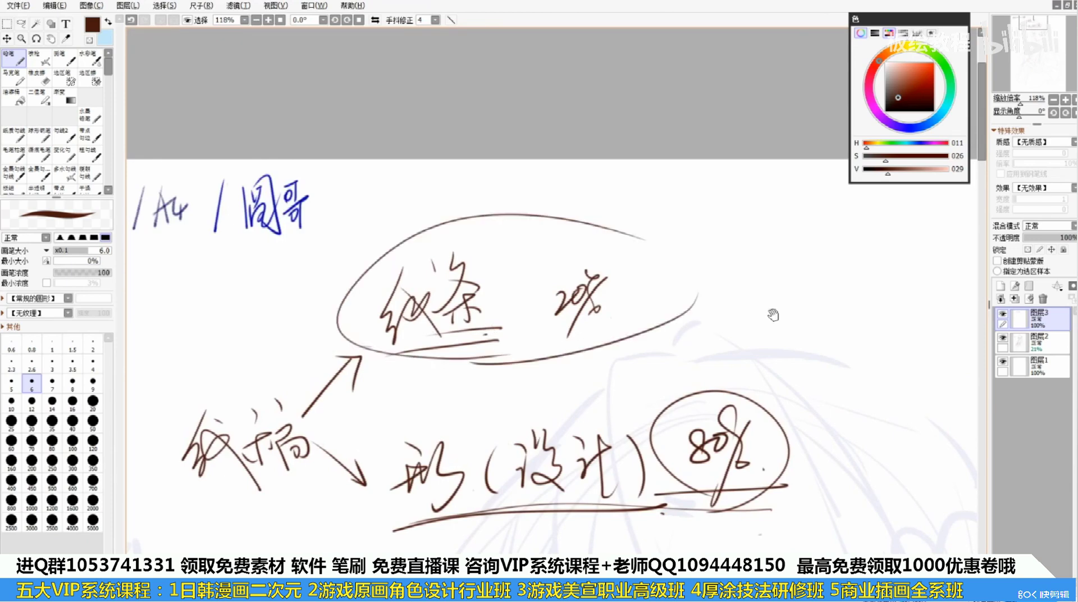
Draw a row of thin, disconnected tapered strokes in the blank space beside the notes as a loose line sample
left_click_drag(769, 309, 533, 306)
left_click_drag(711, 220, 686, 361)
key("ctrl+z")
mouse_move(697, 299)
left_mouse_down()
mouse_move(718, 420)
mouse_move(699, 401)
mouse_move(736, 404)
mouse_move(741, 422)
left_mouse_up()
key("ctrl+z")
left_click_drag(722, 337, 772, 422)
left_click_drag(754, 385, 798, 428)
left_click_drag(755, 321, 797, 436)
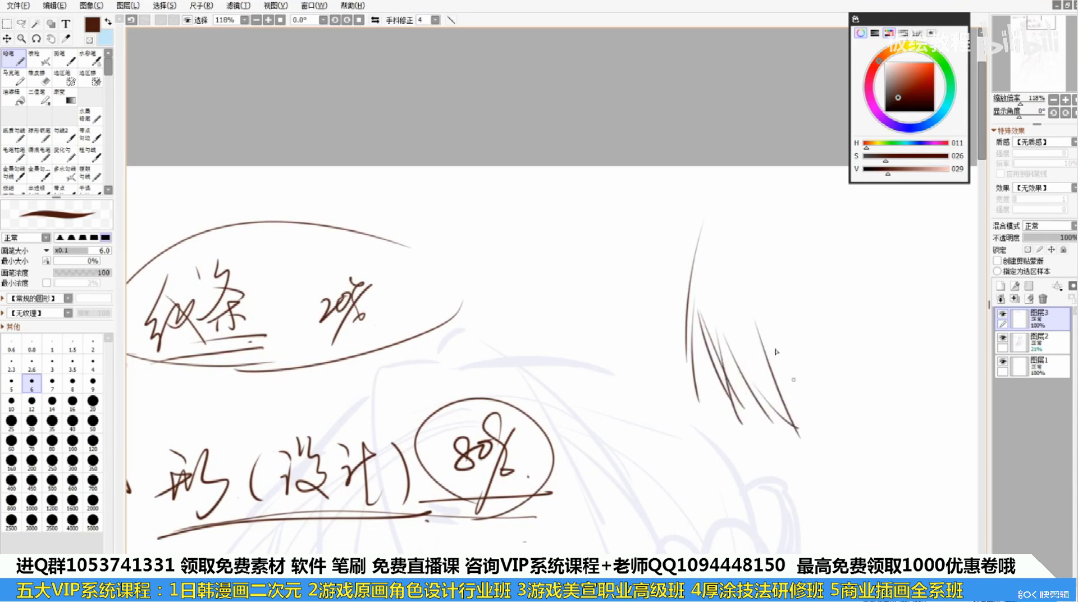
left_click_drag(775, 349, 829, 421)
left_click_drag(802, 374, 857, 435)
left_click_drag(800, 356, 859, 435)
left_click_drag(877, 276, 868, 301)
left_click_drag(876, 279, 890, 298)
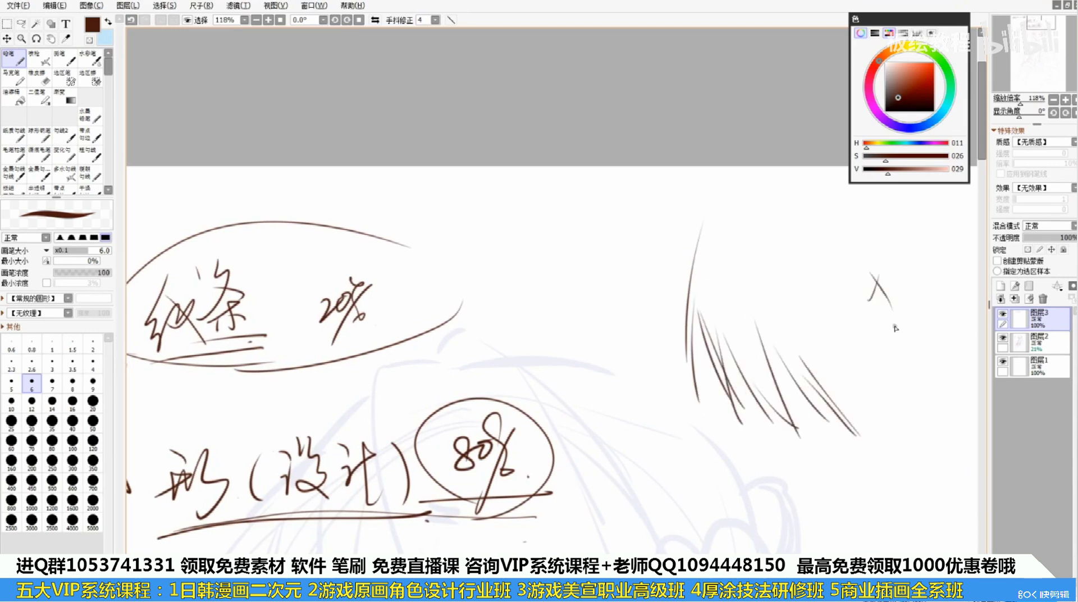
key("ctrl+z")
key("ctrl+z")
Draw one connected zigzag line with sharp points beside the loose tapered strokes as a clean line sample
mouse_move(905, 349)
left_mouse_down()
mouse_move(727, 318)
mouse_move(680, 344)
left_mouse_up()
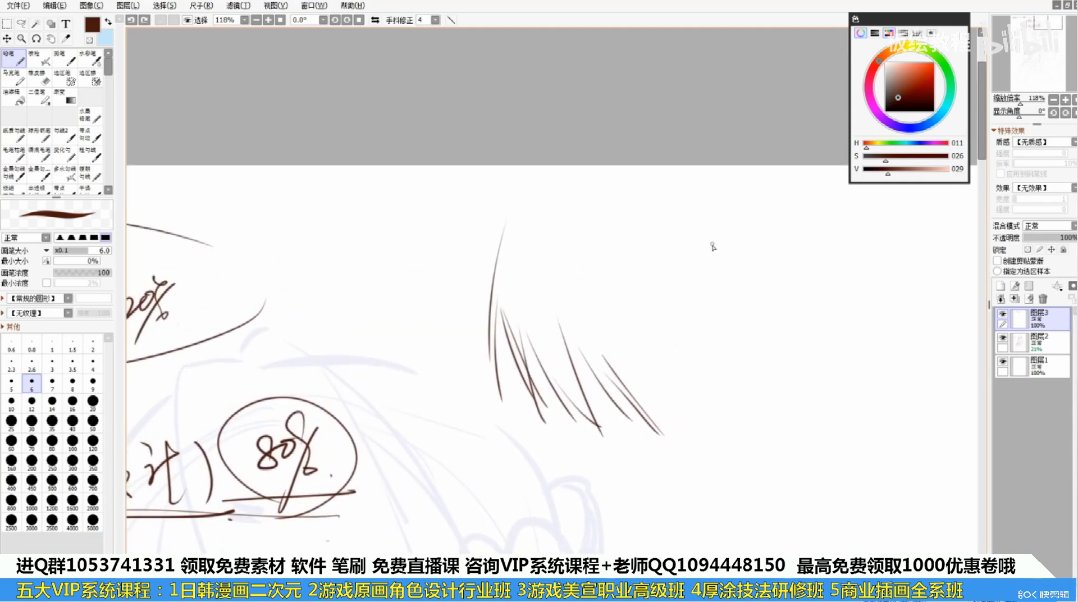
left_click_drag(698, 217, 742, 289)
key("ctrl+z")
mouse_move(694, 239)
left_mouse_down()
mouse_move(730, 359)
mouse_move(733, 299)
mouse_move(787, 360)
mouse_move(785, 315)
mouse_move(817, 295)
mouse_move(869, 356)
mouse_move(856, 281)
mouse_move(897, 345)
mouse_move(883, 274)
left_mouse_up()
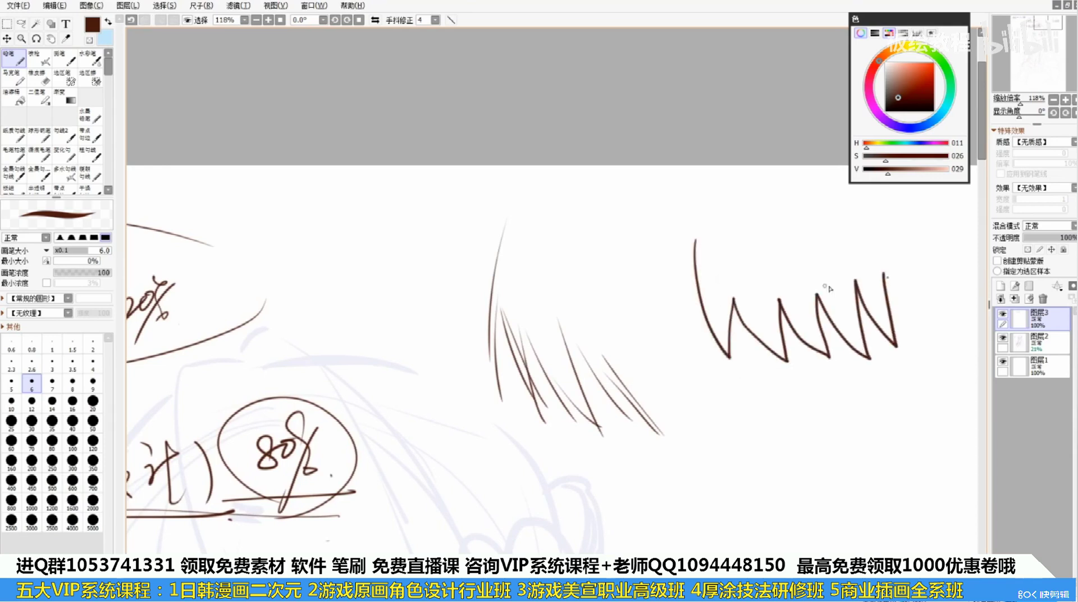
mouse_move(802, 217)
left_mouse_down()
mouse_move(779, 288)
mouse_move(787, 276)
left_mouse_up()
key("ctrl+z")
key("ctrl+z")
mouse_move(766, 227)
left_mouse_down()
mouse_move(754, 289)
mouse_move(764, 276)
left_mouse_up()
key("ctrl+z")
key("ctrl+z")
Add one thin curved stroke beside the loose line sample and try longer diagonal strokes below the zigzag
left_click_drag(645, 347, 707, 403)
mouse_move(786, 415)
left_mouse_down()
mouse_move(644, 313)
mouse_move(634, 353)
left_mouse_up()
key("ctrl+z")
left_click_drag(721, 482, 775, 385)
left_click_drag(822, 300, 707, 432)
key("ctrl+z")
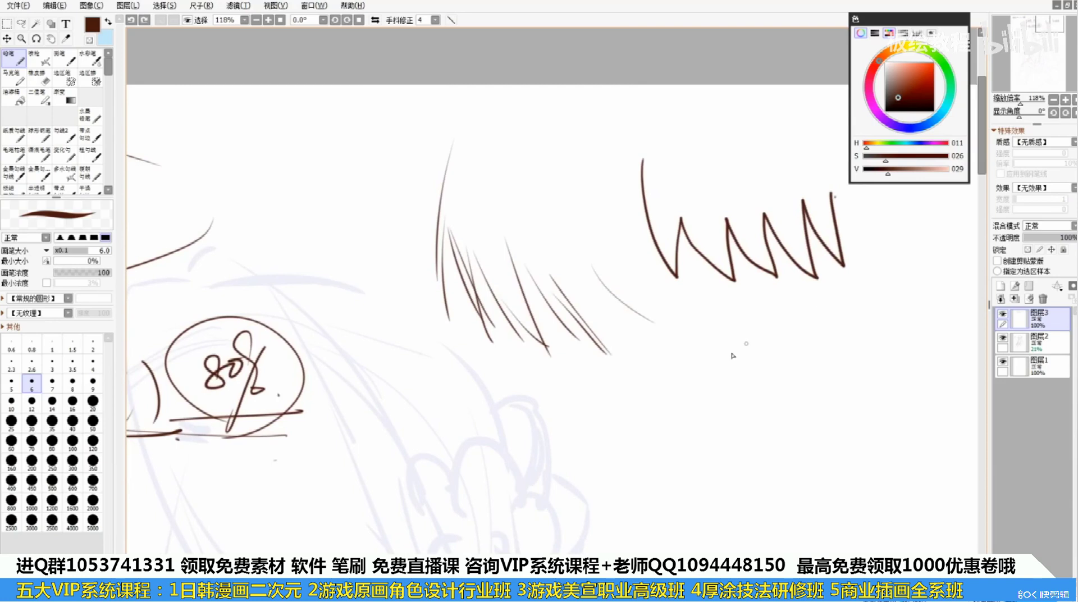
Draw a long sweeping curve below the zigzag, built from several overlapping tapered segments
mouse_move(878, 272)
left_mouse_down()
mouse_move(733, 385)
mouse_move(651, 493)
left_mouse_up()
left_click_drag(679, 446, 574, 523)
key("ctrl+z")
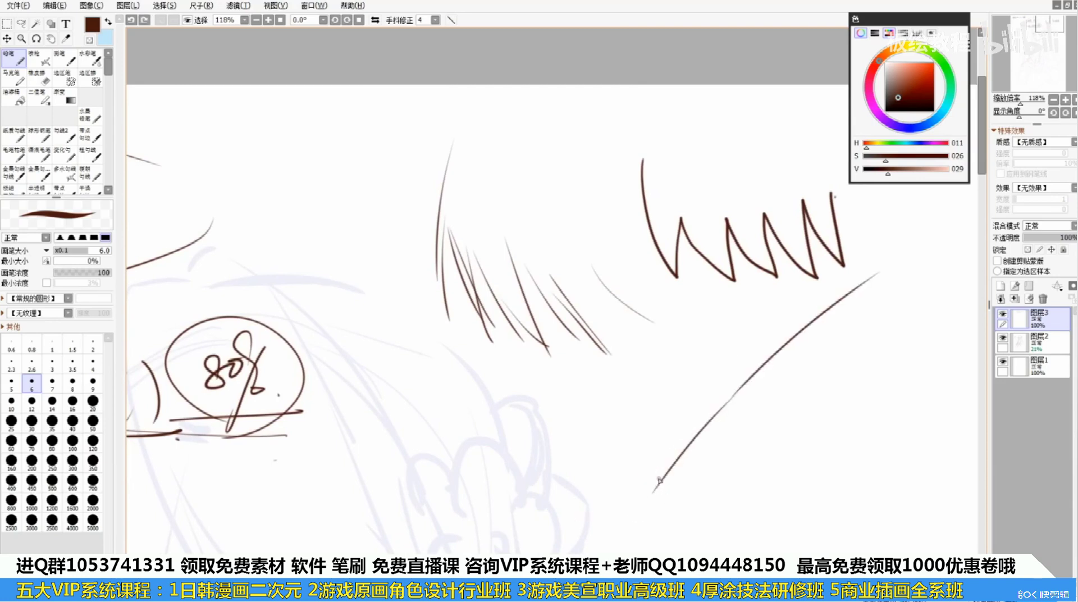
left_click_drag(676, 465, 559, 554)
mouse_move(618, 505)
left_mouse_down()
mouse_move(496, 553)
mouse_move(324, 552)
left_mouse_up()
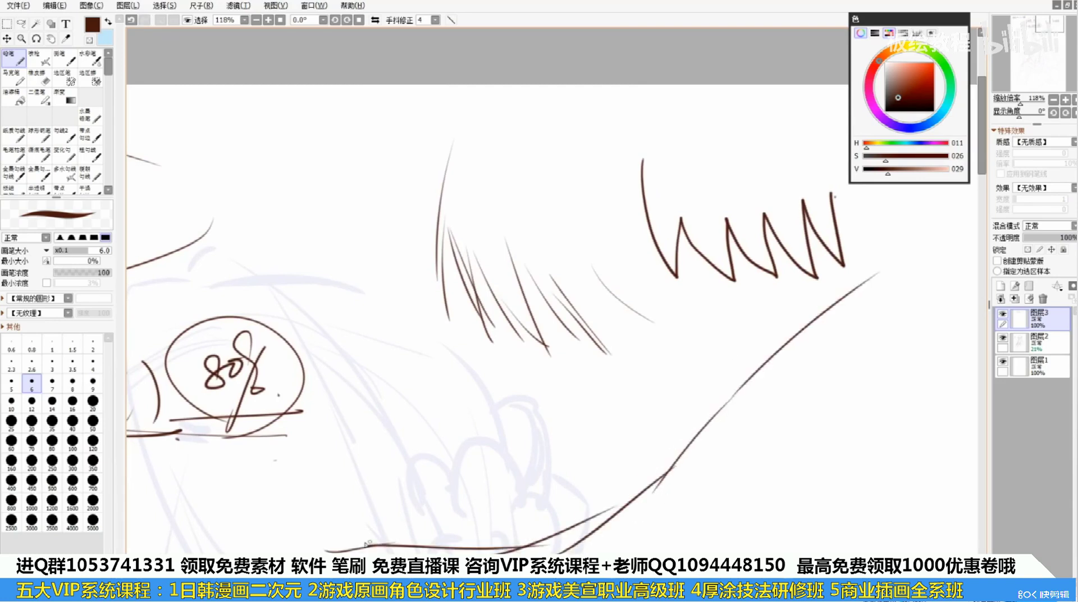
Undo the last segments of the long curve, and draw one long diagonal tapered stroke beside it, retrying its continuation
key("ctrl+z")
key("ctrl+z")
left_click_drag(897, 304, 697, 532)
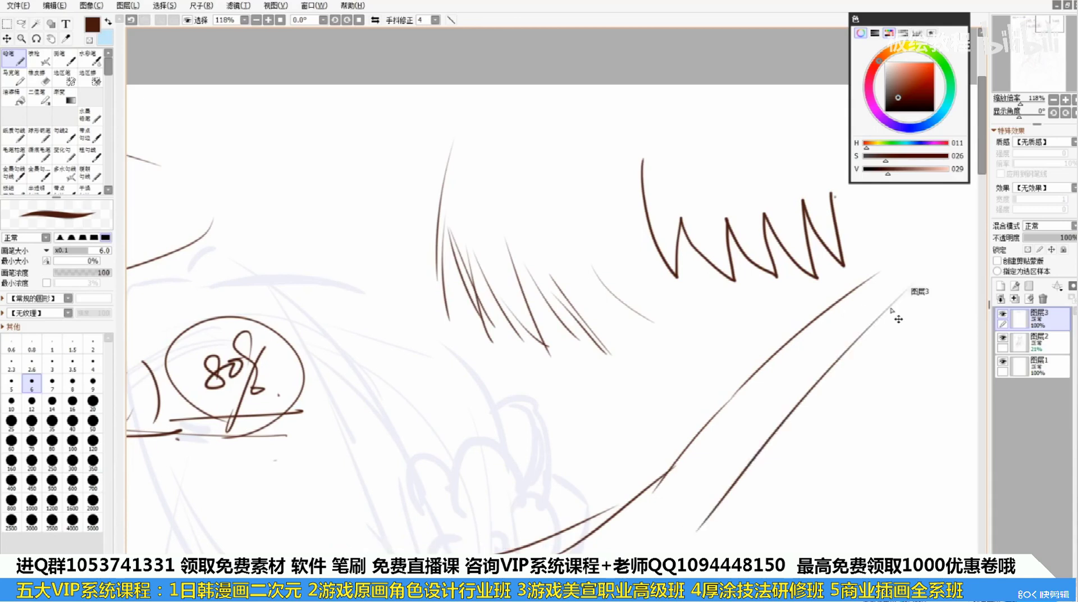
key("ctrl+z")
left_click_drag(926, 243, 777, 441)
left_click_drag(807, 393, 705, 553)
key("ctrl+z")
left_click_drag(784, 429, 696, 554)
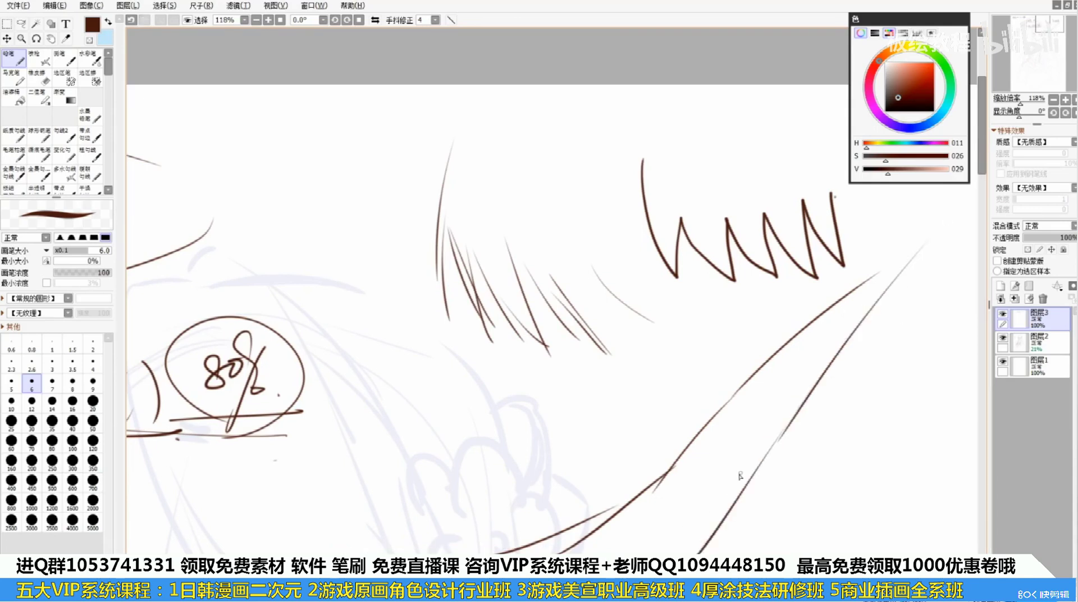
key("ctrl+z")
Draw a bowed line from several overlapping tapered segments beside the diagonal stroke, and circle its upper joint
mouse_move(812, 385)
left_mouse_down()
mouse_move(790, 445)
mouse_move(832, 341)
mouse_move(808, 279)
mouse_move(760, 378)
mouse_move(673, 354)
left_mouse_up()
left_click_drag(804, 317, 775, 348)
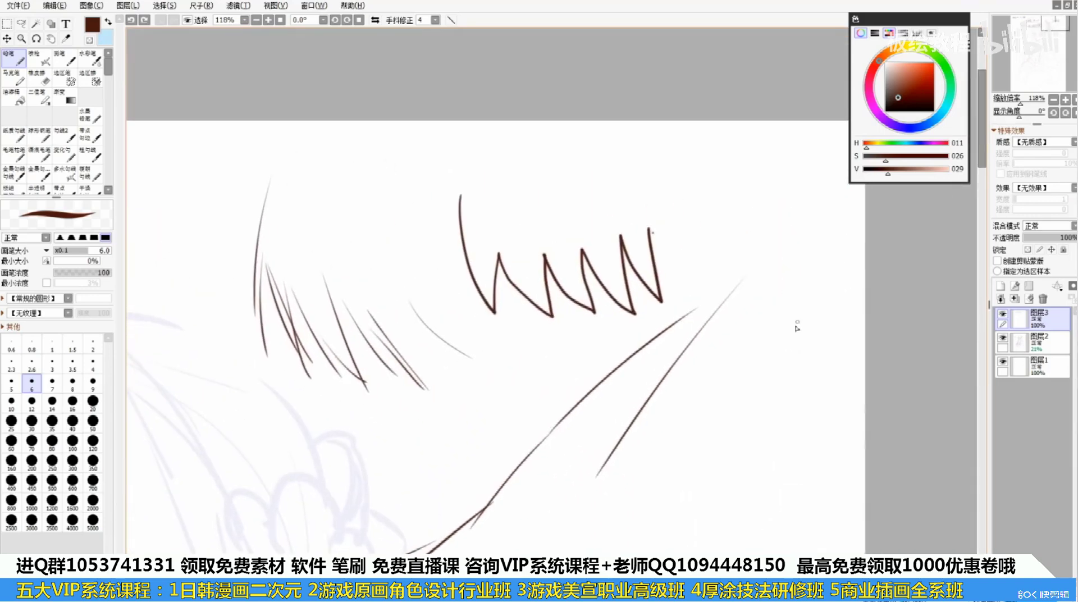
mouse_move(810, 215)
left_mouse_down()
mouse_move(761, 394)
mouse_move(772, 352)
mouse_move(773, 365)
left_mouse_up()
key("ctrl+z")
left_click_drag(775, 356, 719, 509)
mouse_move(761, 439)
left_mouse_down()
mouse_move(716, 533)
mouse_move(548, 535)
left_mouse_up()
left_click_drag(756, 334, 770, 331)
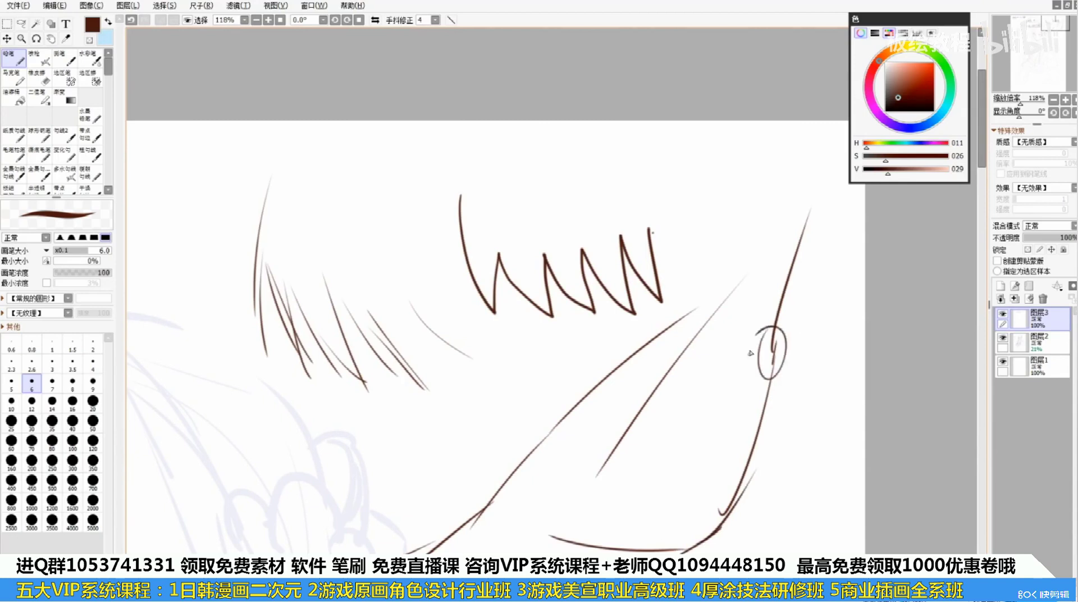
Mark the lower joint of the bowed line with a small arrow, and draw another long curved stroke near the canvas edge
mouse_move(720, 505)
left_mouse_down()
mouse_move(737, 439)
mouse_move(751, 440)
mouse_move(721, 454)
mouse_move(732, 416)
left_mouse_up()
key("ctrl+z")
mouse_move(838, 247)
left_mouse_down()
mouse_move(831, 384)
mouse_move(795, 548)
left_mouse_up()
left_click_drag(835, 475, 813, 553)
key("ctrl+z")
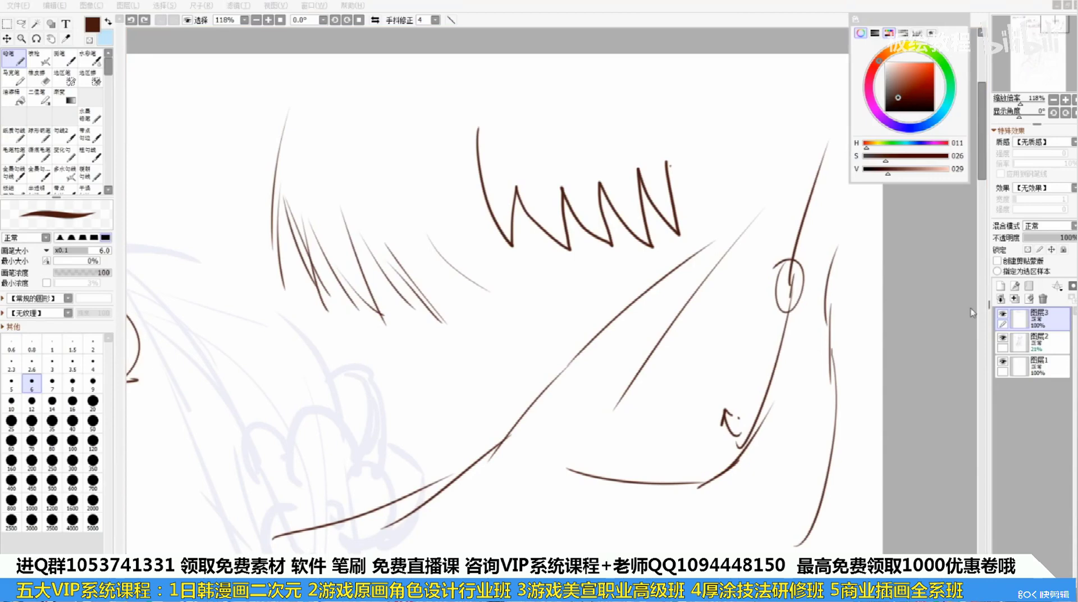
Hide the notes layer 图层3 and create a new empty layer above it
scroll(463, 227, "down", 3)
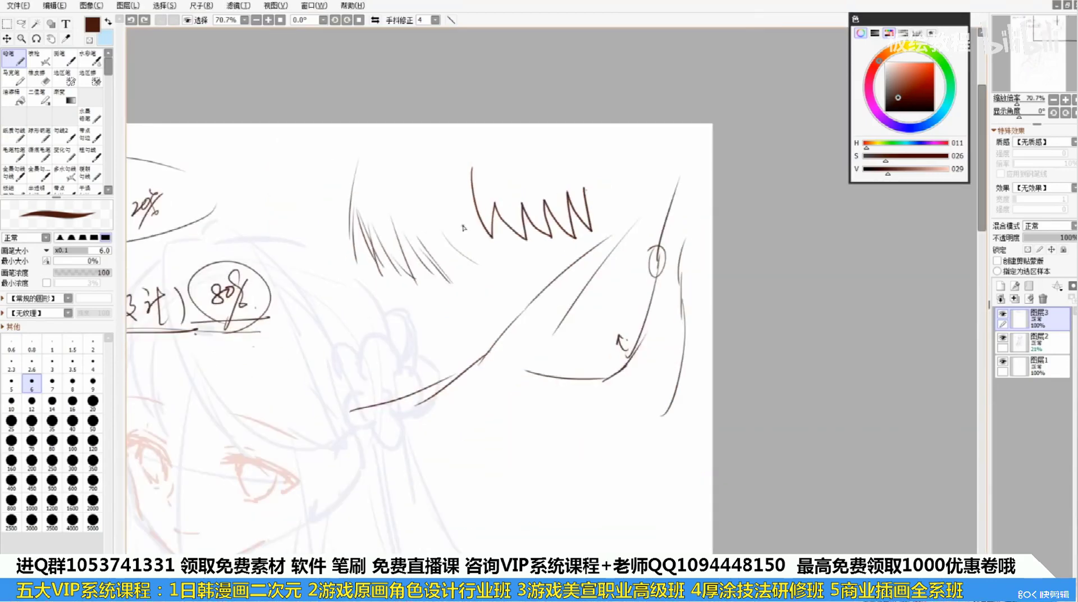
mouse_move(462, 225)
left_mouse_down()
mouse_move(595, 231)
mouse_move(623, 251)
mouse_move(693, 263)
left_mouse_up()
left_click(1002, 314)
left_click(1003, 314)
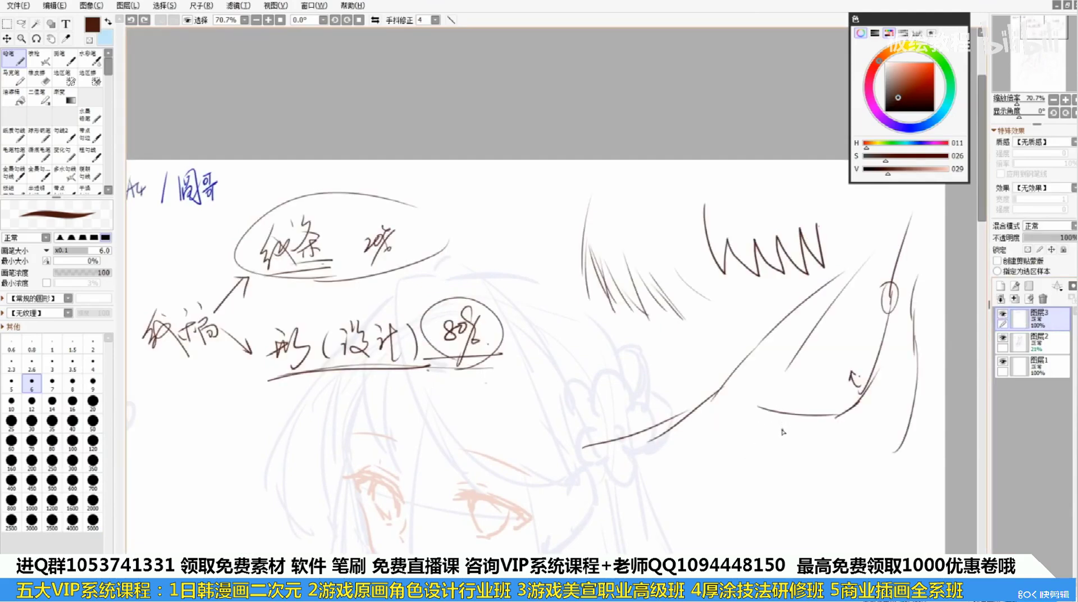
left_click_drag(765, 445, 850, 303)
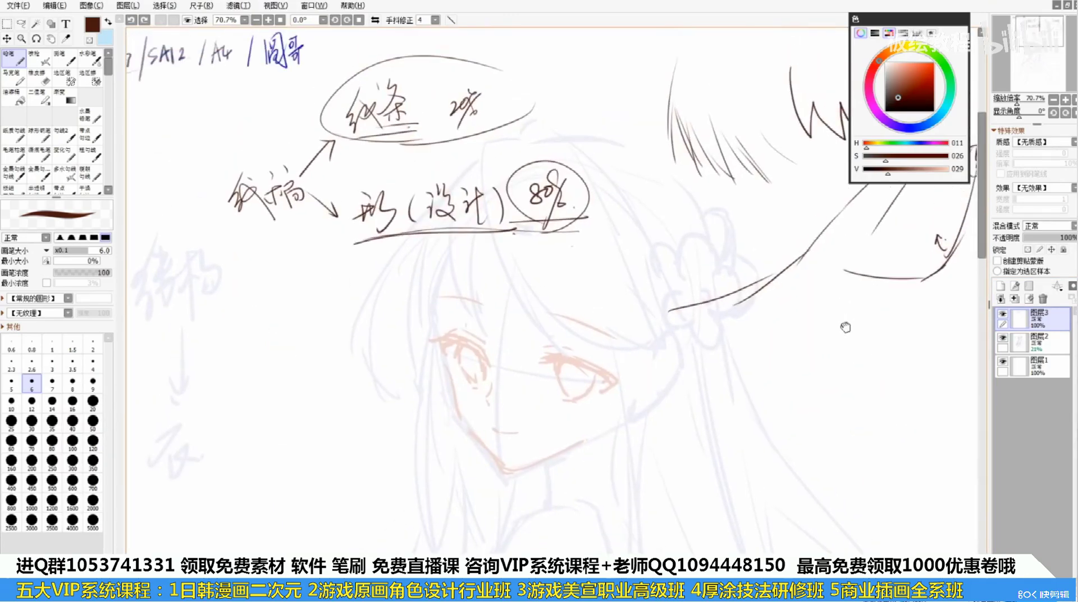
left_click(1003, 338)
left_click(1003, 339)
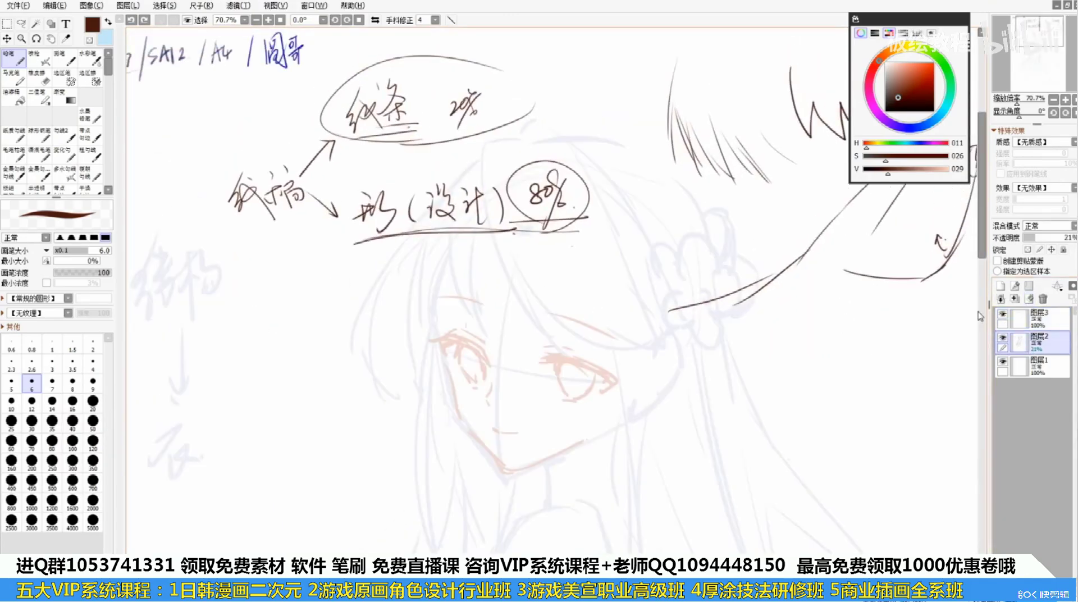
left_click(1002, 314)
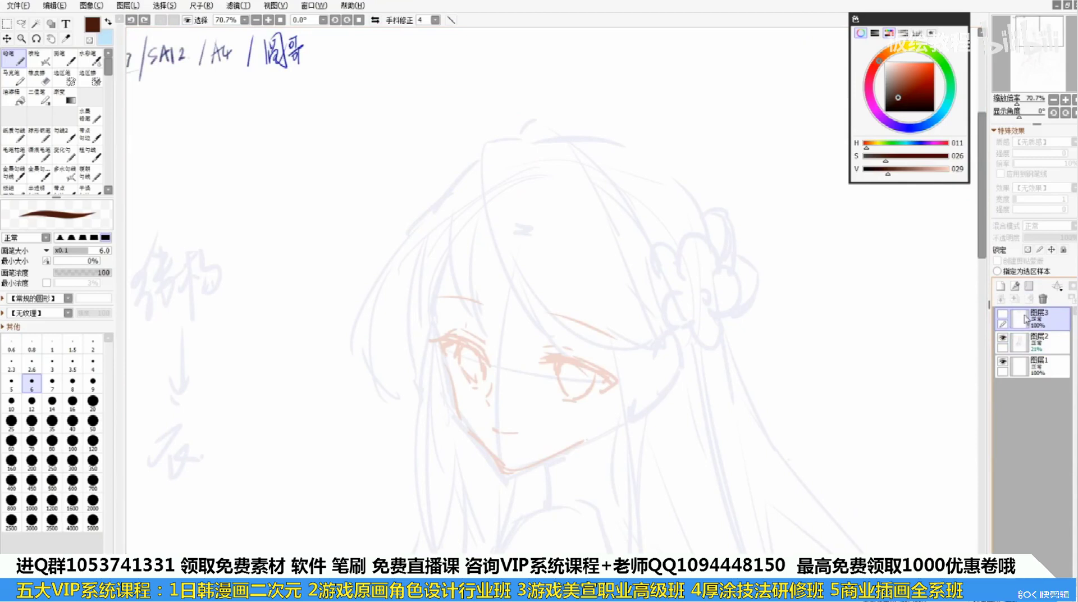
left_click(1000, 286)
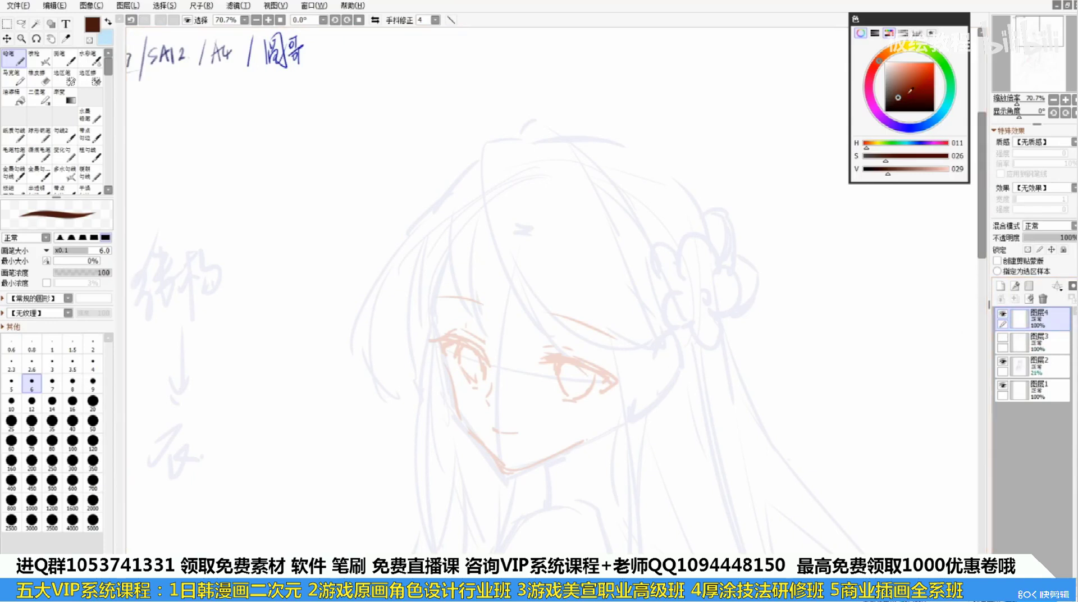
Pick a darker red-brown drawing colour (H 11, S 57, V 19) and set the brush size to 3.5
left_click(914, 100)
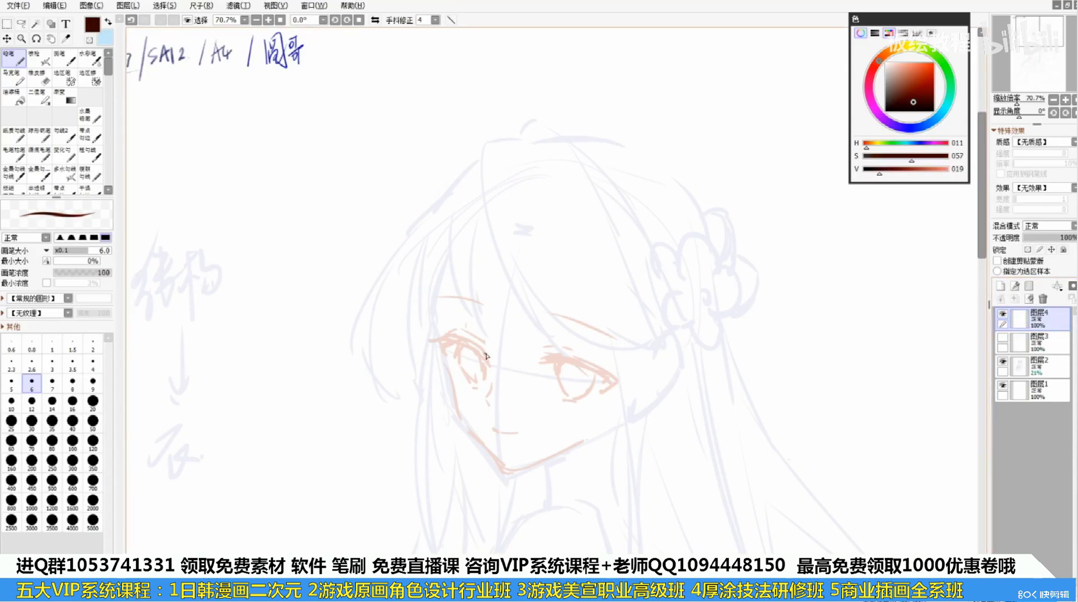
scroll(486, 355, "up", 1)
scroll(483, 354, "up", 1)
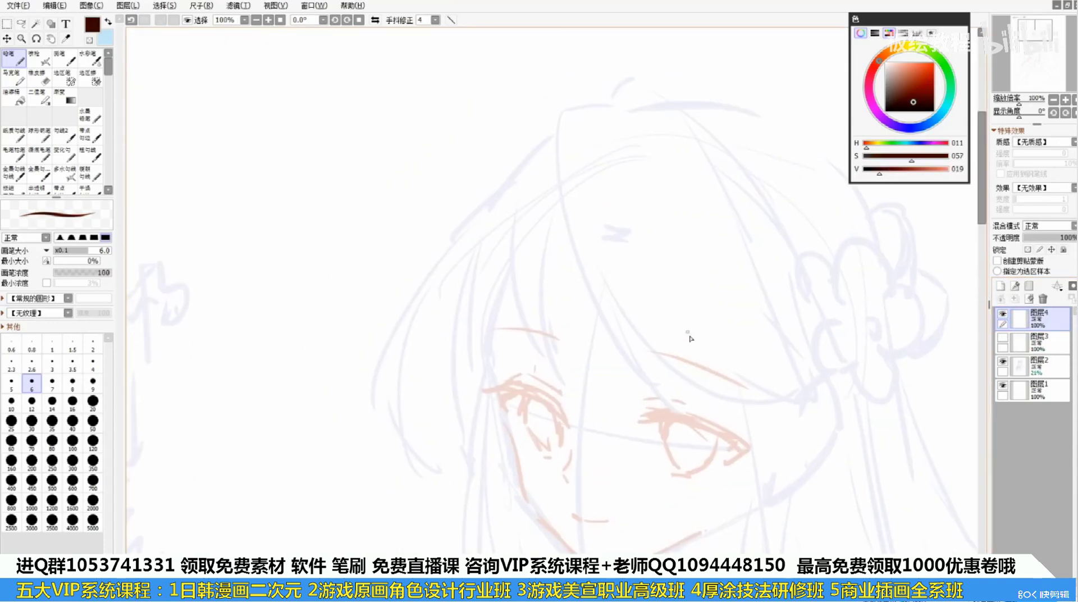
key("bracketleft")
key("bracketleft")
key("bracketleft")
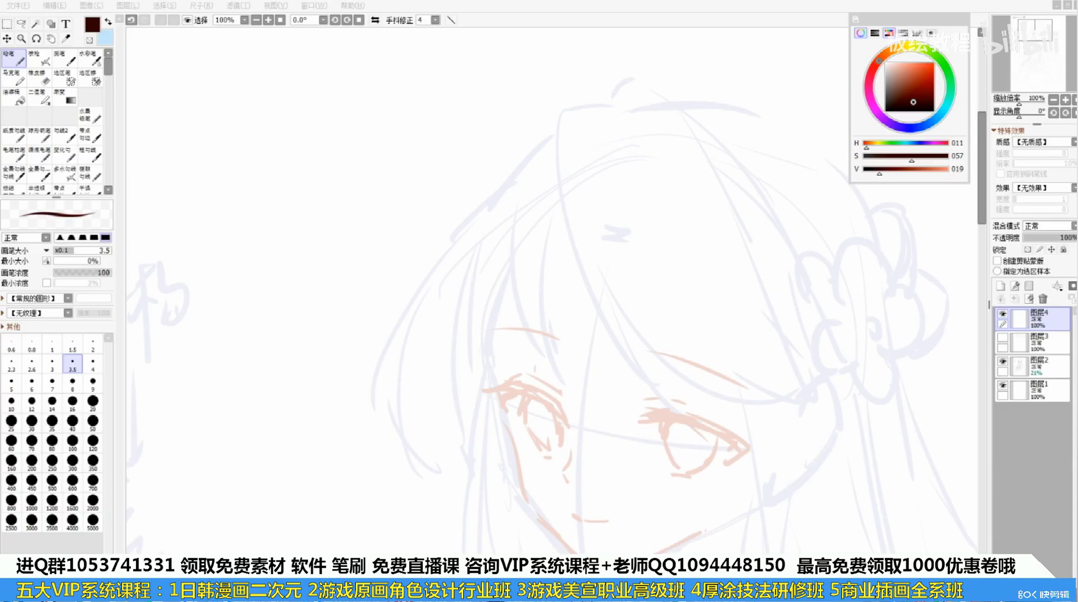
left_click(491, 369)
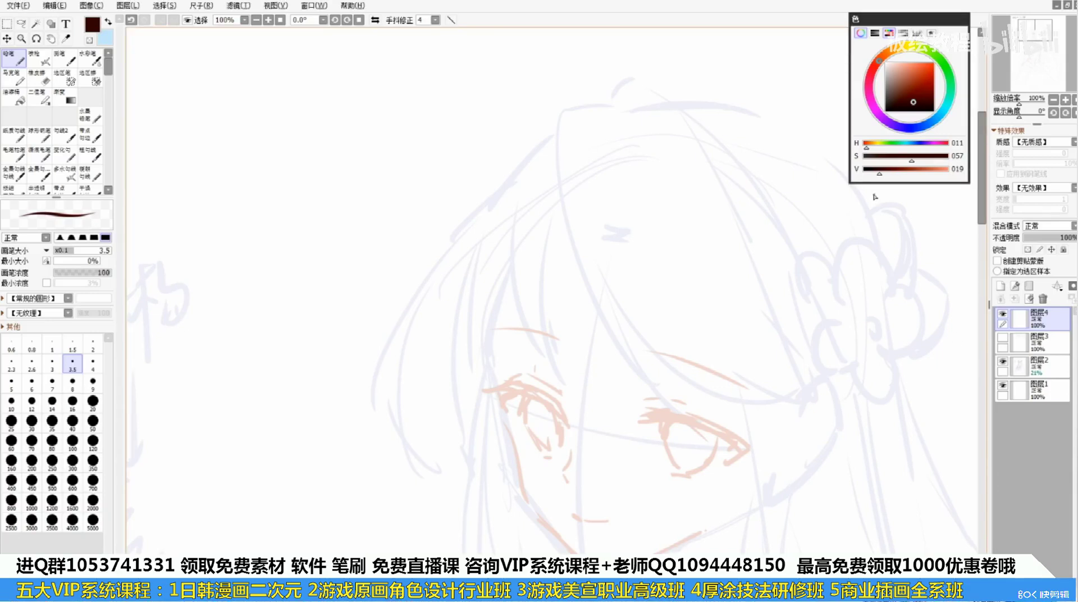
key("alt+Tab")
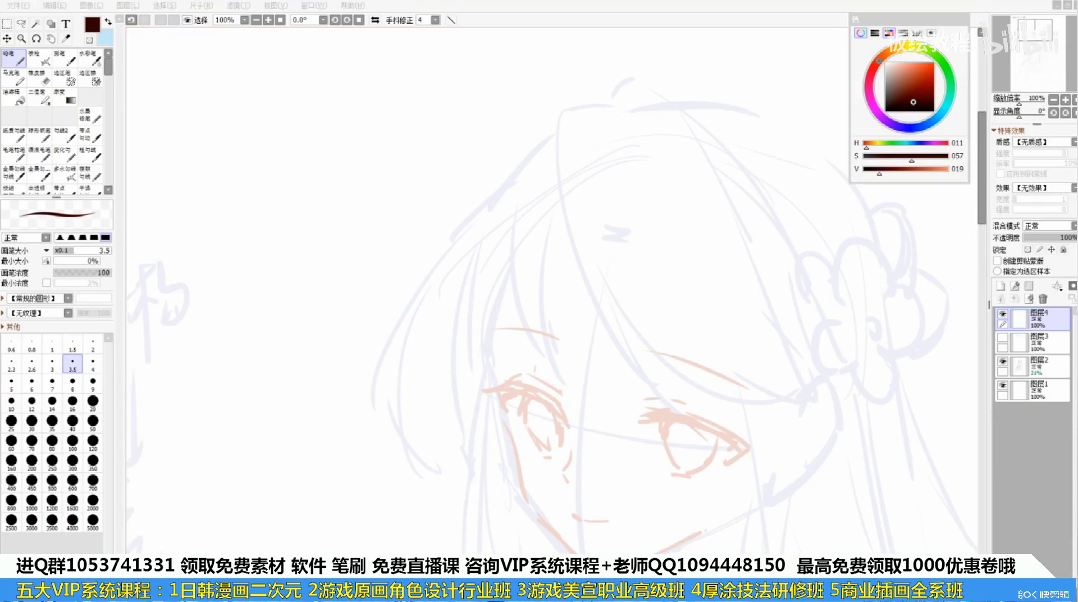
left_click(776, 282)
Draw thin strokes for the bangs and the side lock over the face on sketch layer 图层2, redoing the unsatisfactory ones
left_click_drag(740, 343, 703, 358)
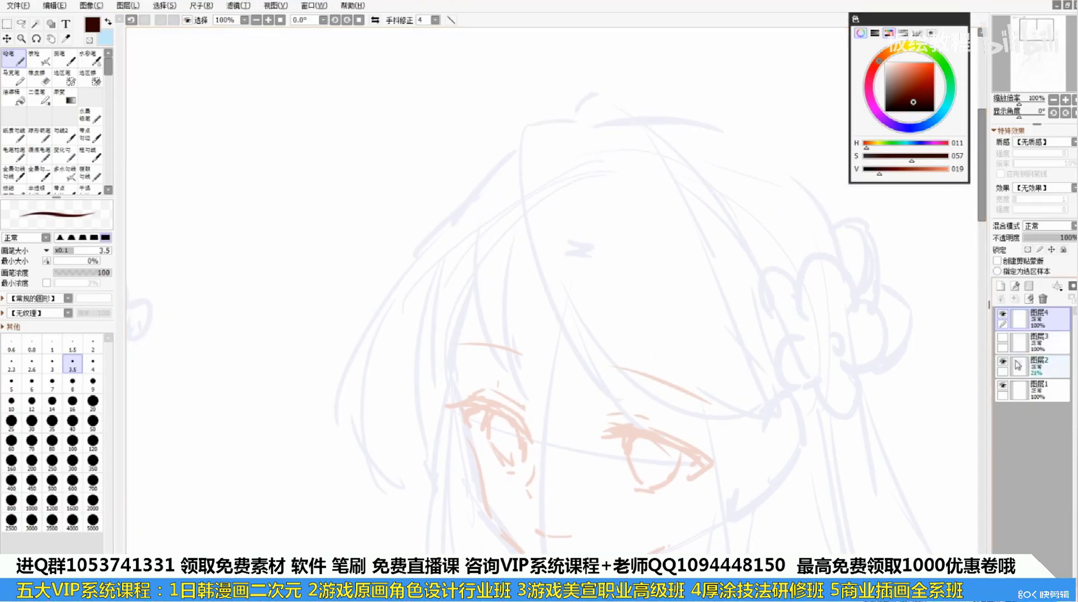
left_click(1043, 364)
key("ctrl+z")
mouse_move(534, 266)
left_mouse_down()
mouse_move(603, 432)
mouse_move(580, 387)
mouse_move(623, 423)
left_mouse_up()
key("ctrl+z")
mouse_move(592, 247)
left_mouse_down()
mouse_move(654, 481)
mouse_move(668, 443)
left_mouse_up()
key("ctrl+z")
left_click_drag(626, 259, 670, 463)
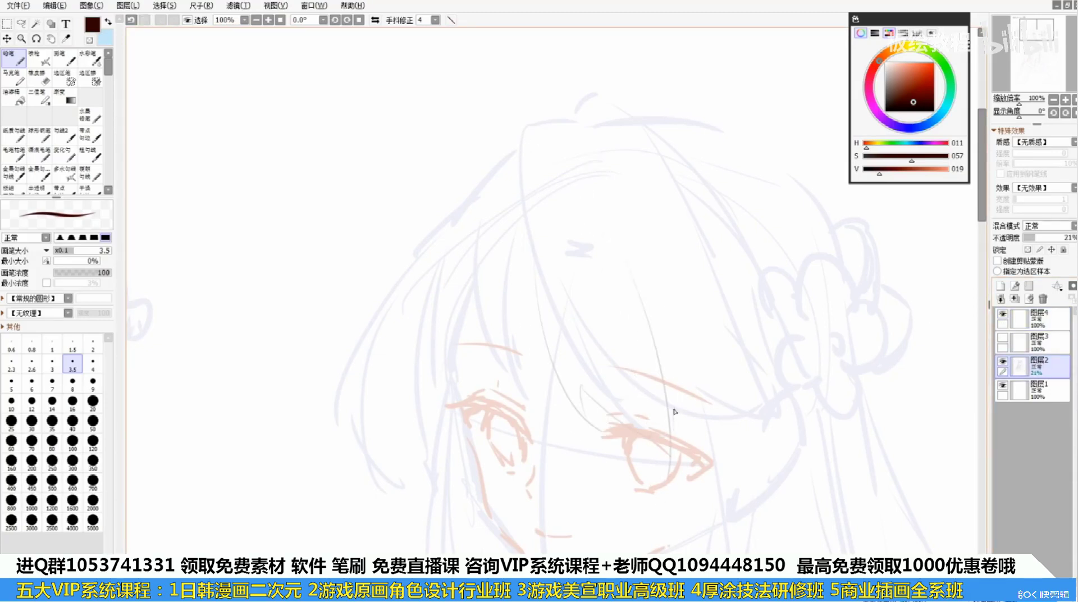
left_click_drag(675, 409, 677, 530)
left_click_drag(709, 424, 646, 535)
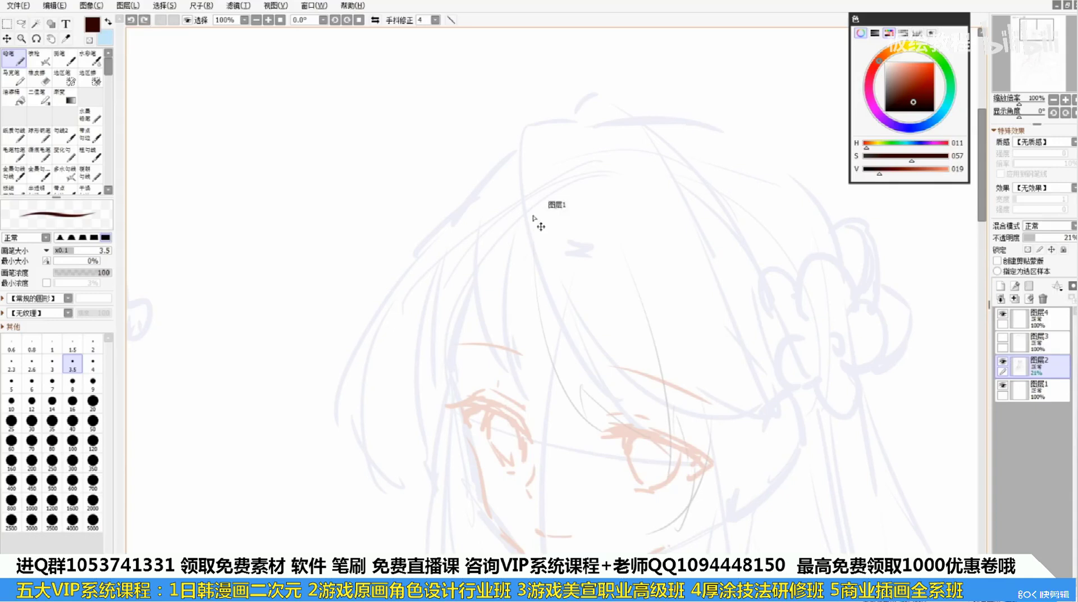
left_click_drag(466, 323, 452, 472)
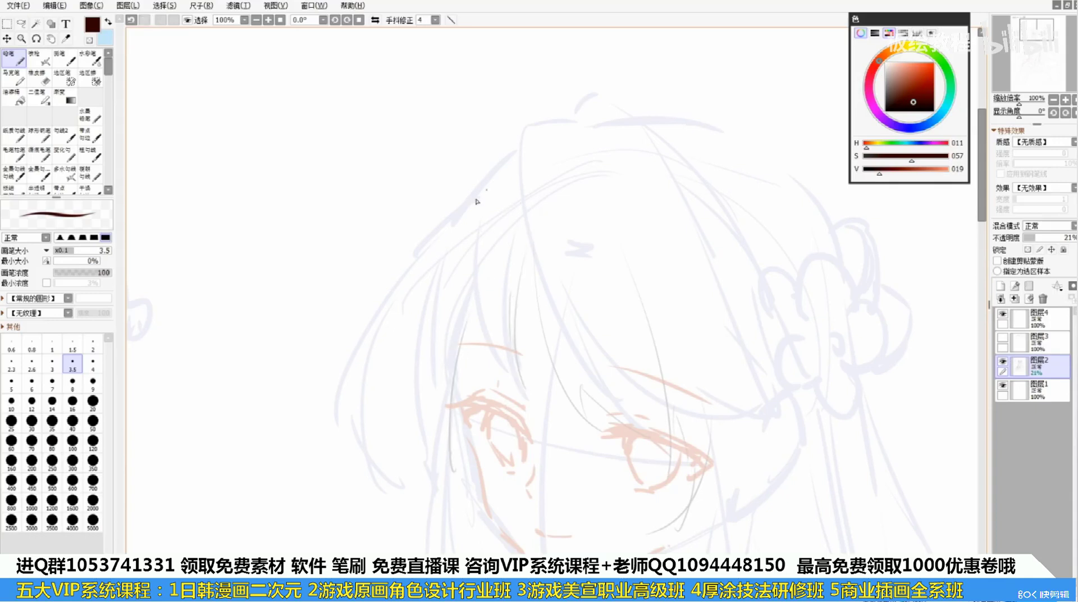
Draw thin hair outline strokes along the crown and down to the flower ornament on 图层2
left_click_drag(452, 217, 531, 163)
mouse_move(566, 120)
left_mouse_down()
mouse_move(621, 119)
mouse_move(638, 142)
mouse_move(611, 113)
mouse_move(702, 236)
left_mouse_up()
mouse_move(665, 136)
left_mouse_down()
mouse_move(847, 254)
mouse_move(829, 231)
left_mouse_up()
key("ctrl+z")
key("ctrl+z")
mouse_move(700, 174)
left_mouse_down()
mouse_move(831, 280)
mouse_move(835, 256)
left_mouse_up()
left_click_drag(793, 208, 841, 269)
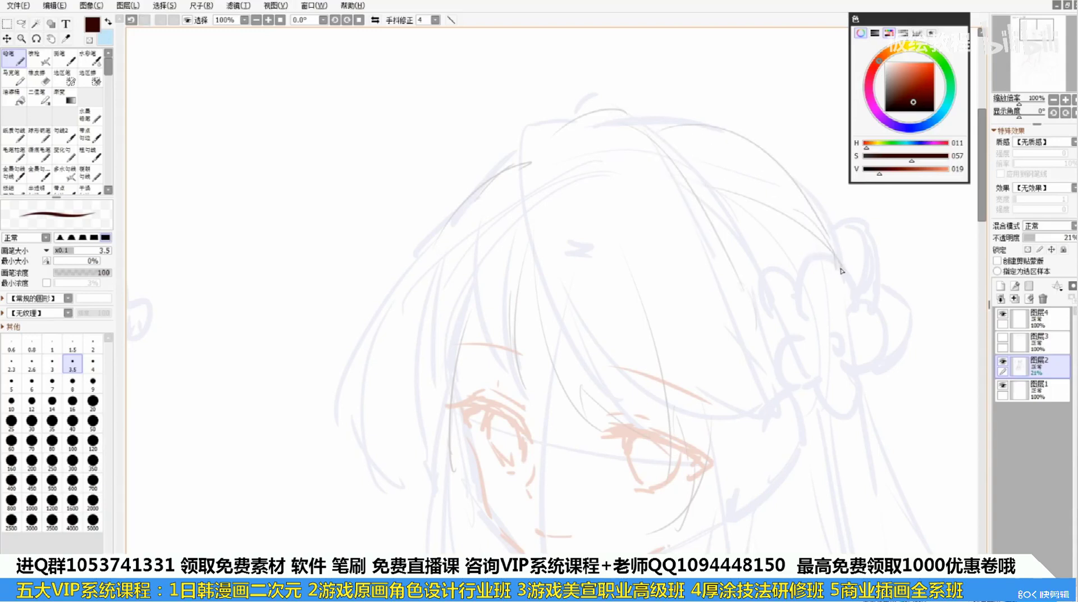
Lower the opacity of sketch layer 图层2 slightly, and test a zigzag stroke on 图层4, undoing it
left_click(1002, 362)
left_click(1002, 362)
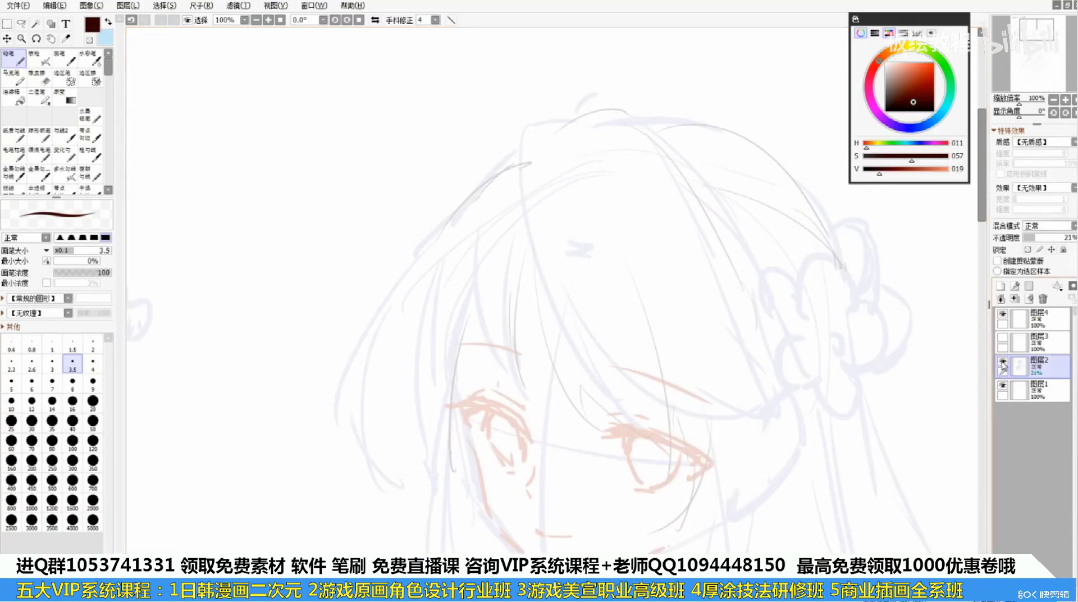
left_click_drag(1037, 241, 1033, 241)
left_click(1039, 318)
mouse_move(744, 484)
left_mouse_down()
mouse_move(898, 329)
mouse_move(977, 311)
left_mouse_up()
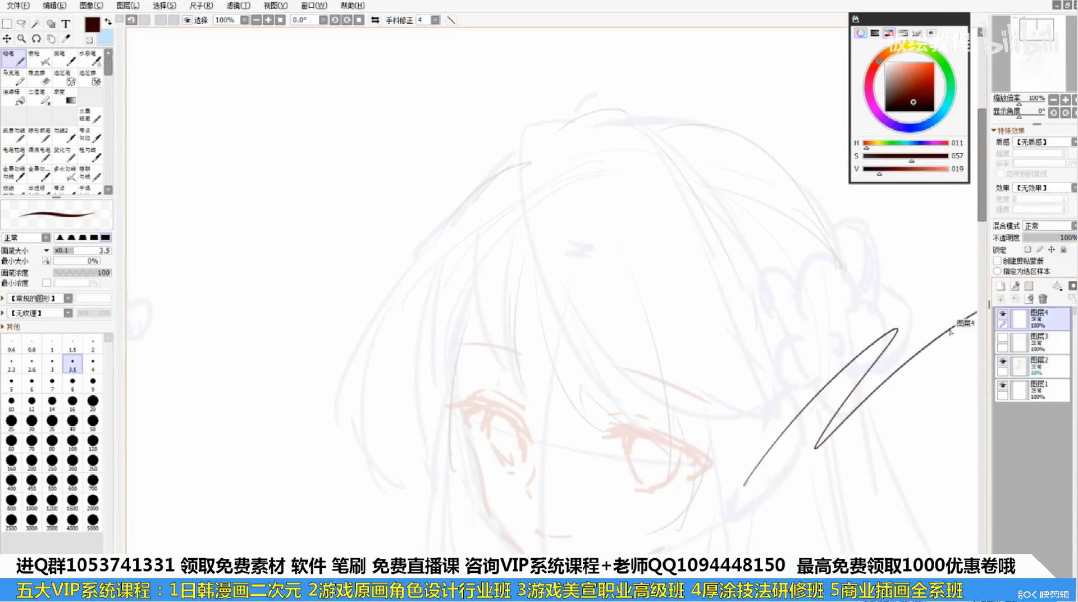
key("ctrl+z")
Make the drawing colour more saturated (H 11, S 87, V 20) and set the brush size to 6
left_click_drag(913, 102, 928, 102)
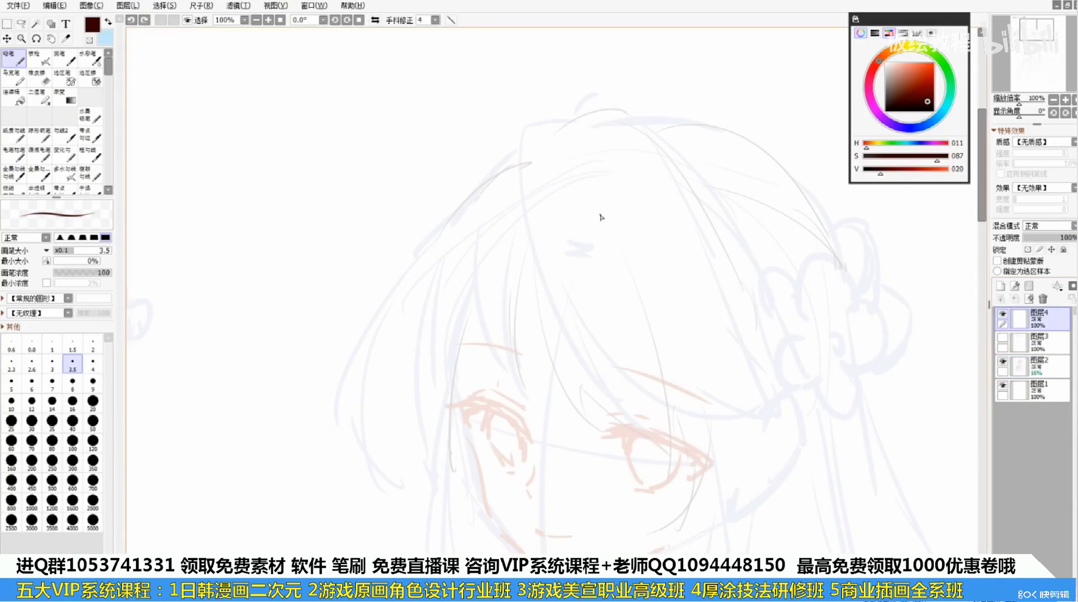
key("bracketright")
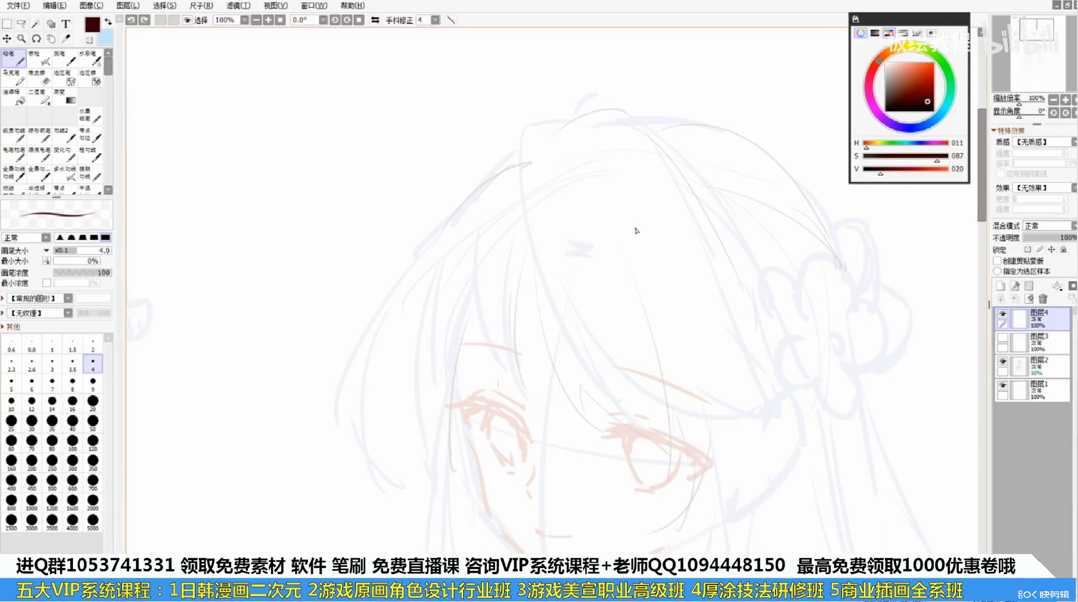
key("bracketright")
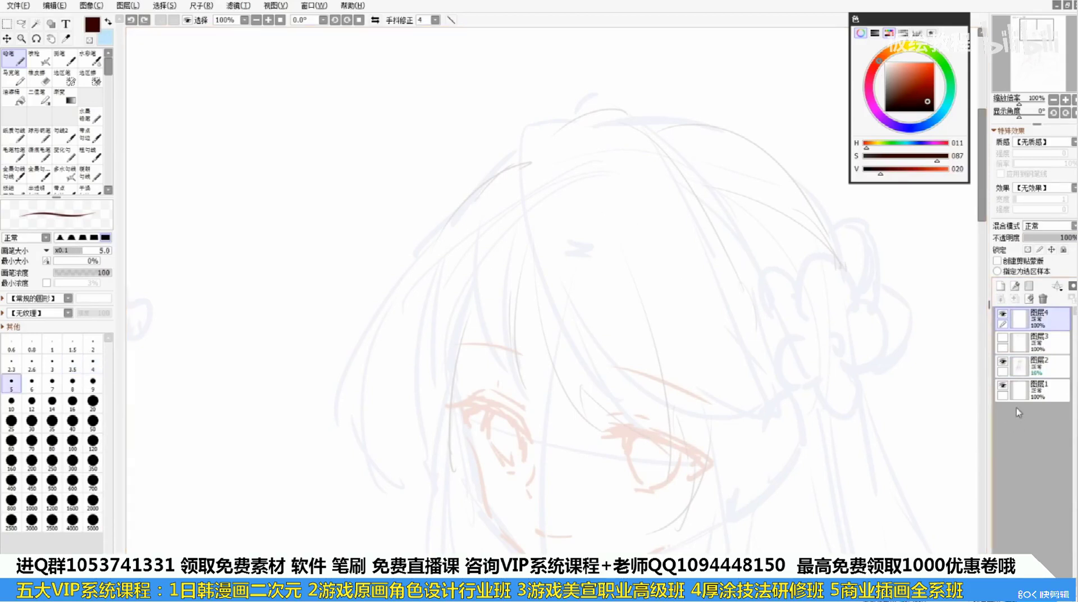
key("bracketright")
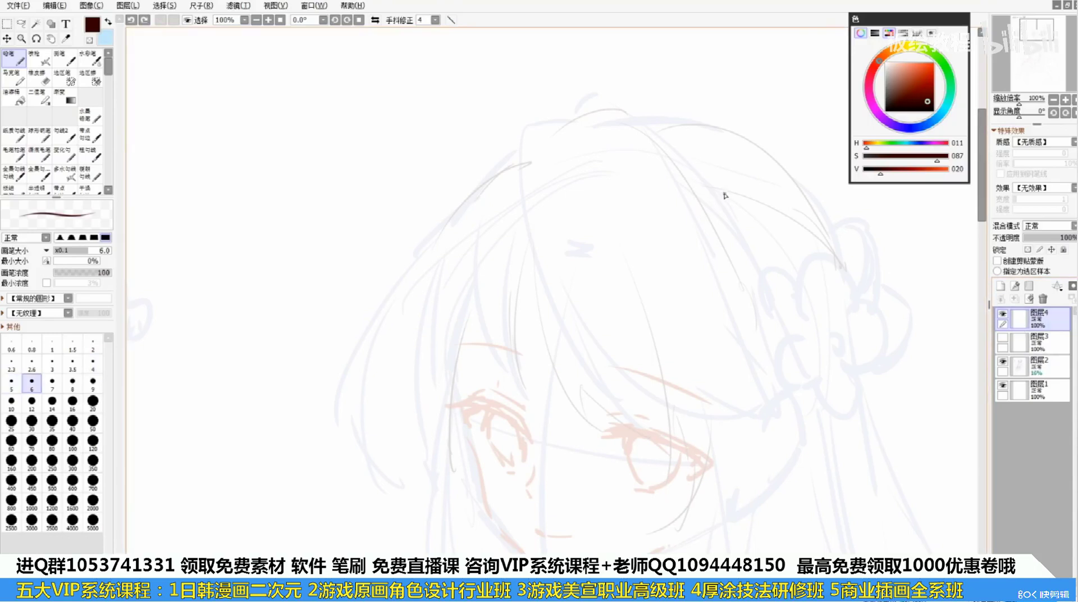
Set the opacity of sketch layer 图层2 to 10%
left_click(1031, 368)
left_click_drag(1033, 239, 1028, 238)
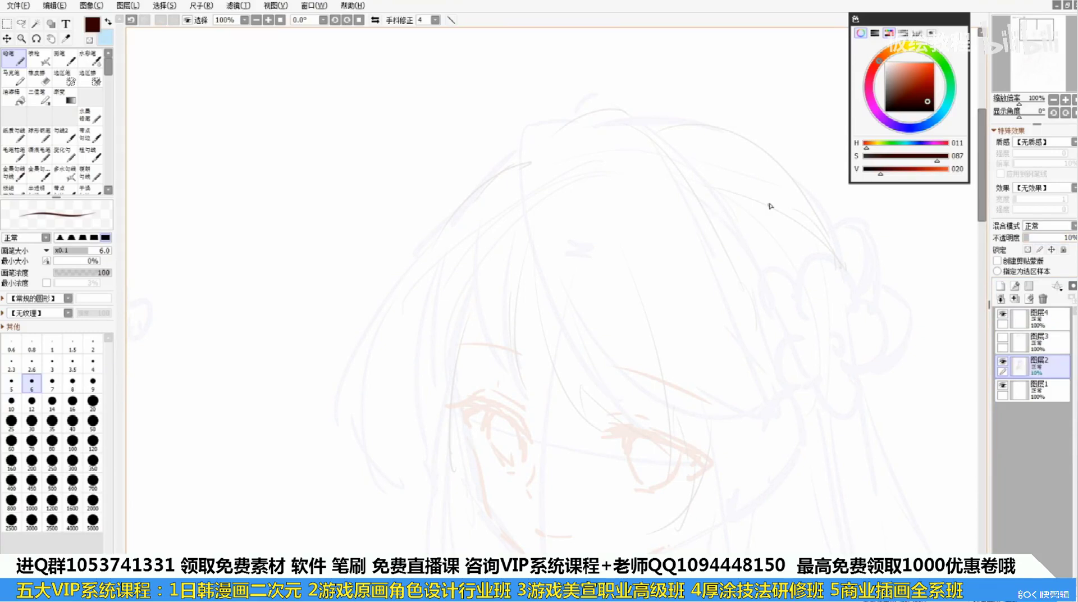
mouse_move(770, 206)
left_mouse_down()
mouse_move(769, 240)
mouse_move(806, 233)
left_mouse_up()
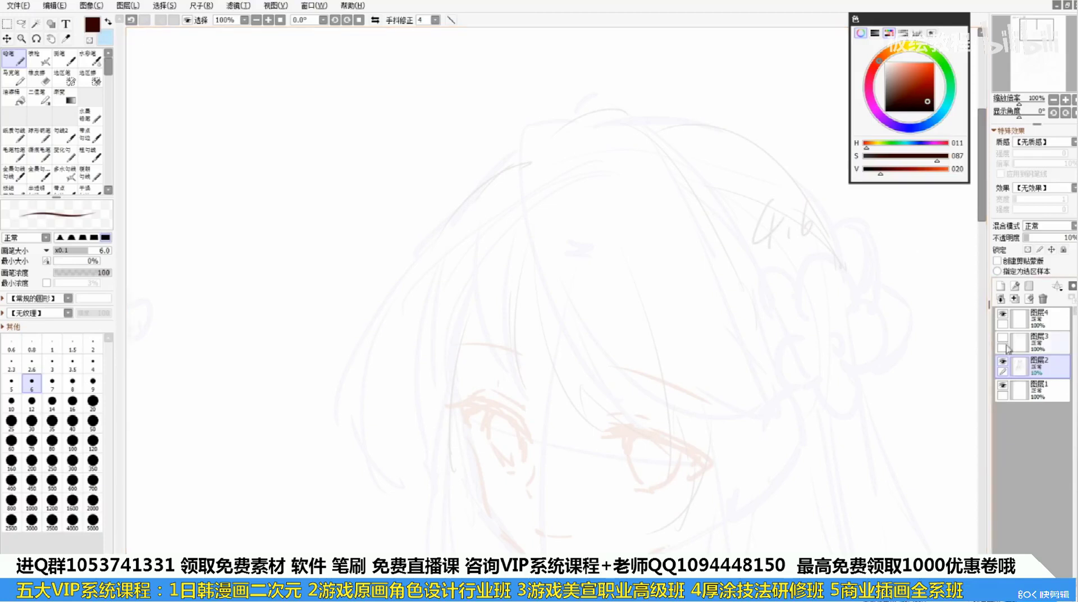
key("ctrl+z")
key("ctrl+z")
key("ctrl+z")
key("ctrl+z")
Write the numbers "4.6" and "3." over the upper hair on 图层4
left_click(1038, 319)
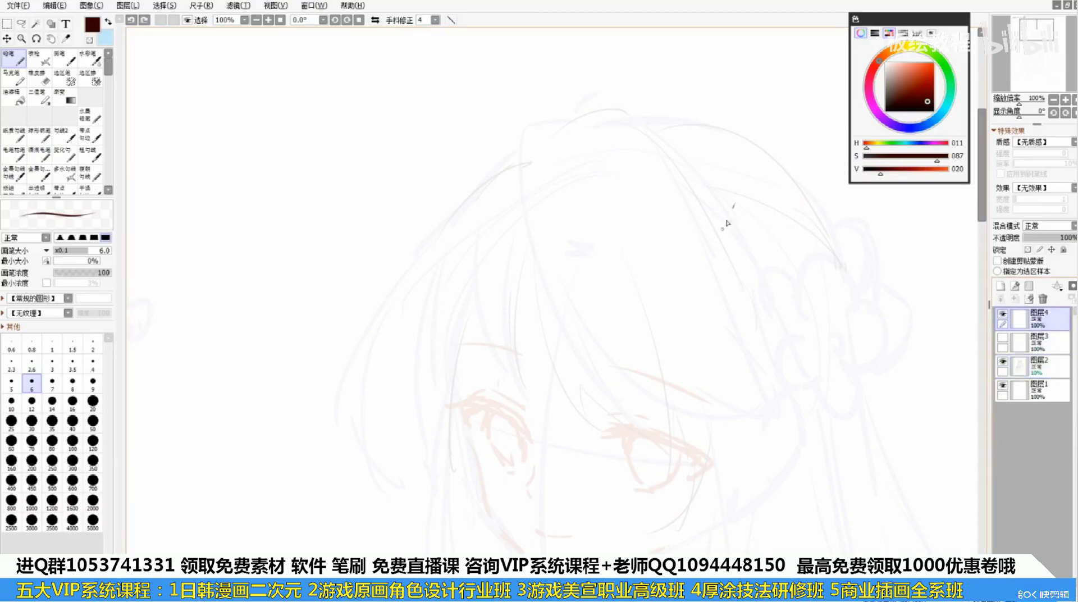
left_click_drag(733, 206, 750, 252)
mouse_move(732, 235)
left_mouse_down()
mouse_move(734, 273)
mouse_move(752, 258)
left_mouse_up()
left_click_drag(778, 211, 780, 248)
left_click_drag(660, 139, 667, 172)
left_click(688, 164)
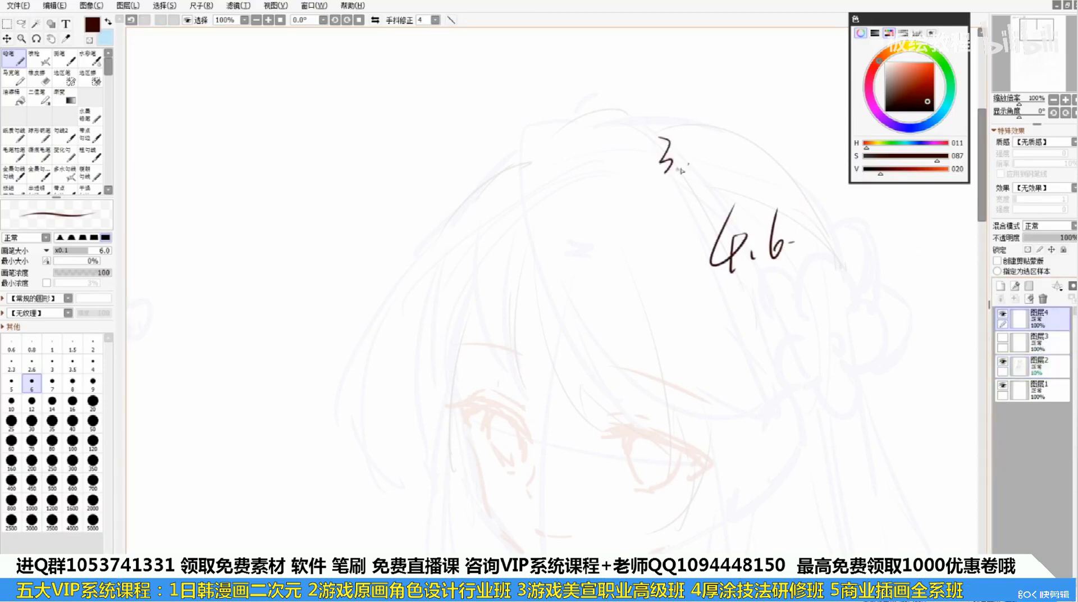
Underline the "3." with an arrow towards "4.6", and write "2." above the head
mouse_move(608, 199)
left_mouse_down()
mouse_move(740, 172)
mouse_move(775, 210)
mouse_move(790, 189)
left_mouse_up()
mouse_move(596, 80)
left_mouse_down()
mouse_move(609, 103)
mouse_move(627, 98)
mouse_move(761, 152)
left_mouse_up()
left_click(642, 92)
mouse_move(746, 130)
left_mouse_down()
mouse_move(753, 155)
mouse_move(786, 128)
left_mouse_up()
key("ctrl+z")
key("ctrl+z")
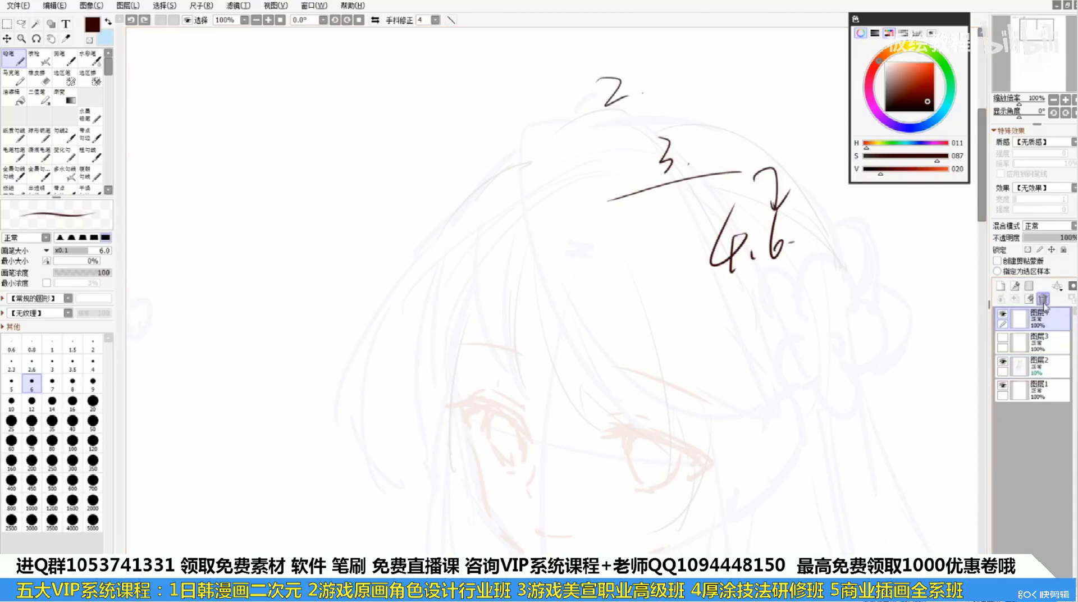
Underline "4.6" and write "5" and "8" below it, and delete 图层4 with all the number notes
left_click(675, 283)
left_click_drag(674, 283, 837, 262)
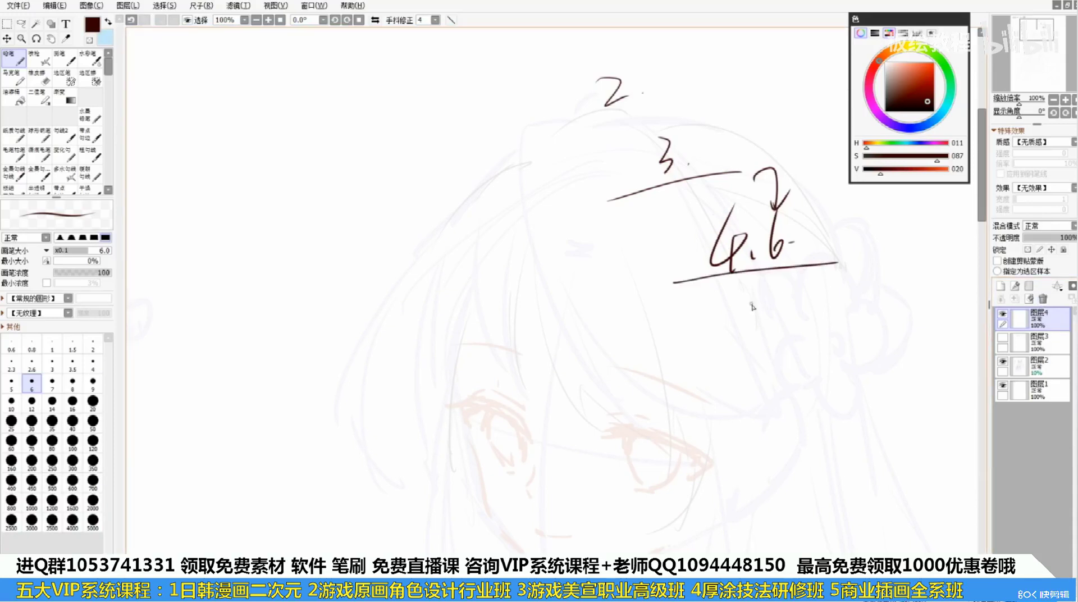
left_click_drag(755, 375, 753, 411)
left_click_drag(757, 374, 766, 373)
left_click_drag(789, 484, 773, 495)
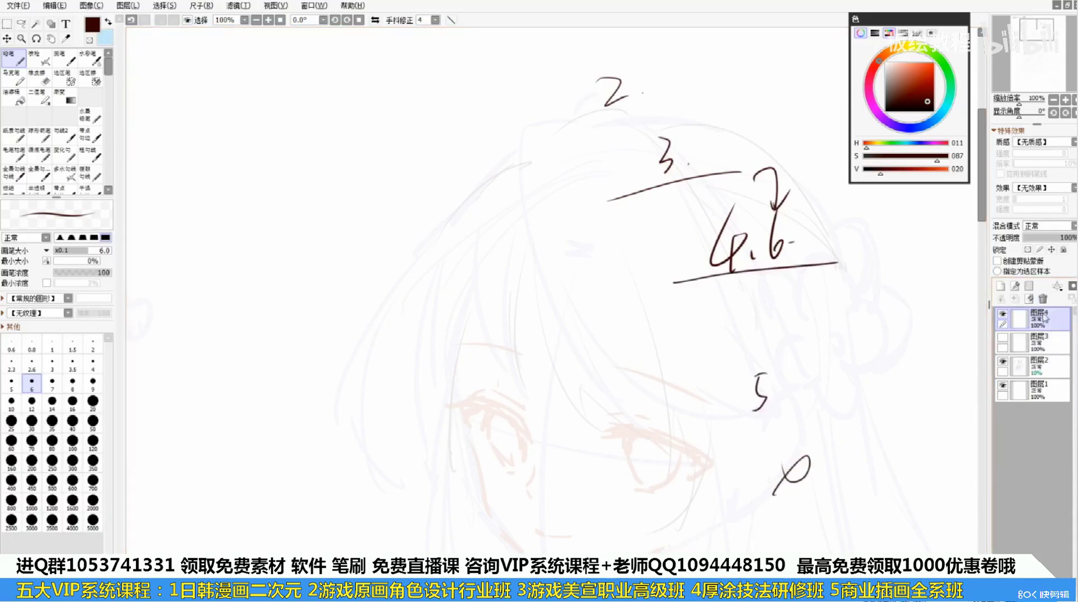
left_click(1043, 298)
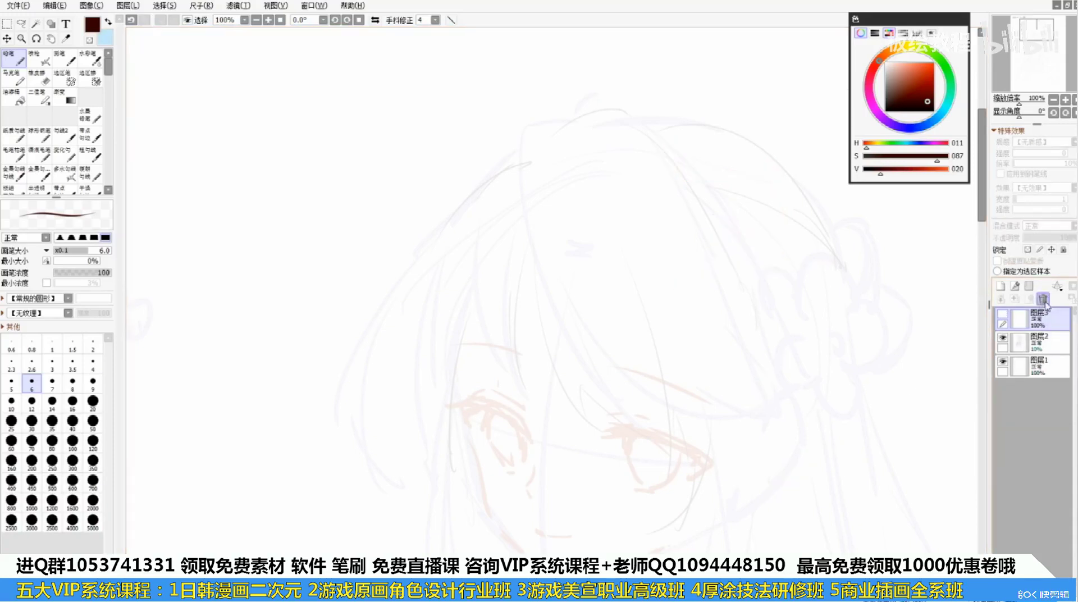
Add a new layer above the hidden 图层3 and set the drawing colour to black
left_click(1003, 313)
left_click(1003, 313)
left_click(1000, 286)
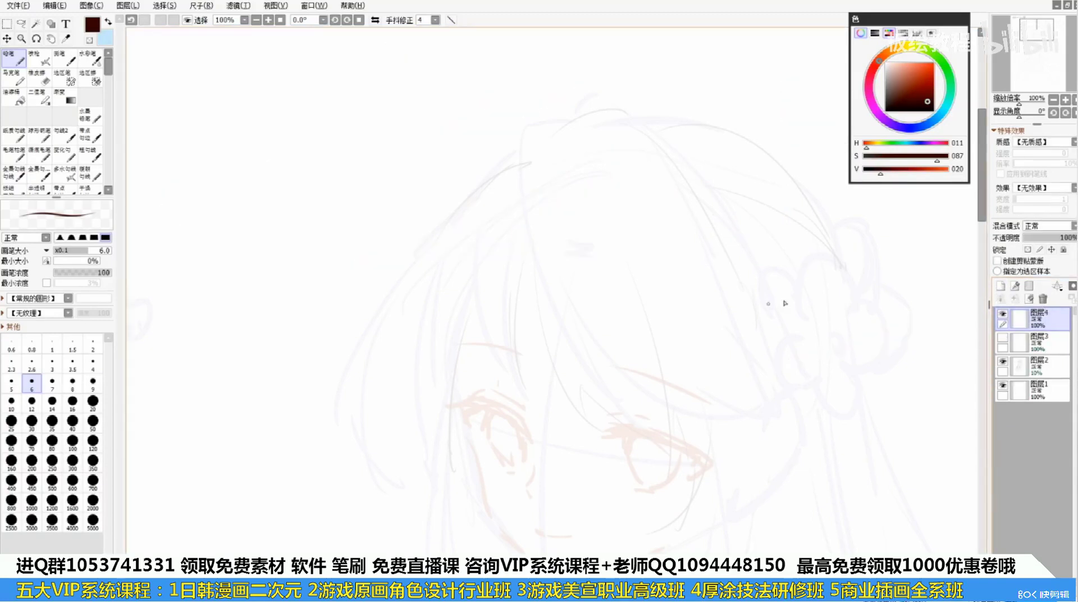
left_click_drag(923, 95, 935, 112)
Try strokes along the hair strands beside the far eye, and undo them
left_click_drag(768, 282, 720, 354)
mouse_move(695, 429)
left_mouse_down()
mouse_move(770, 386)
mouse_move(680, 477)
left_mouse_up()
key("ctrl+z")
key("ctrl+z")
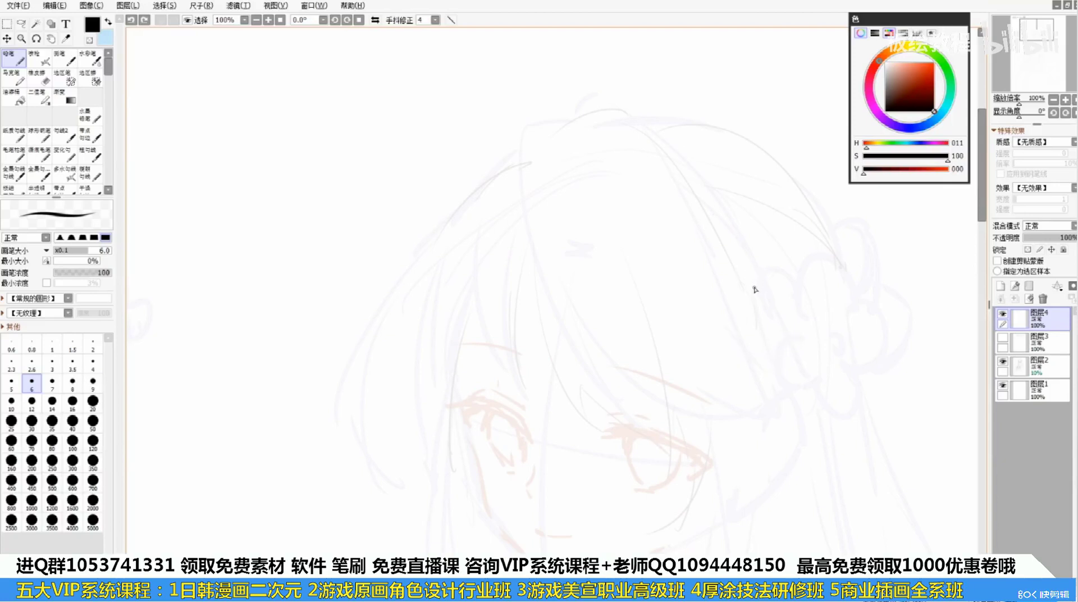
Reduce the brush size to 3 while checking the hair and bangs
key("bracketleft")
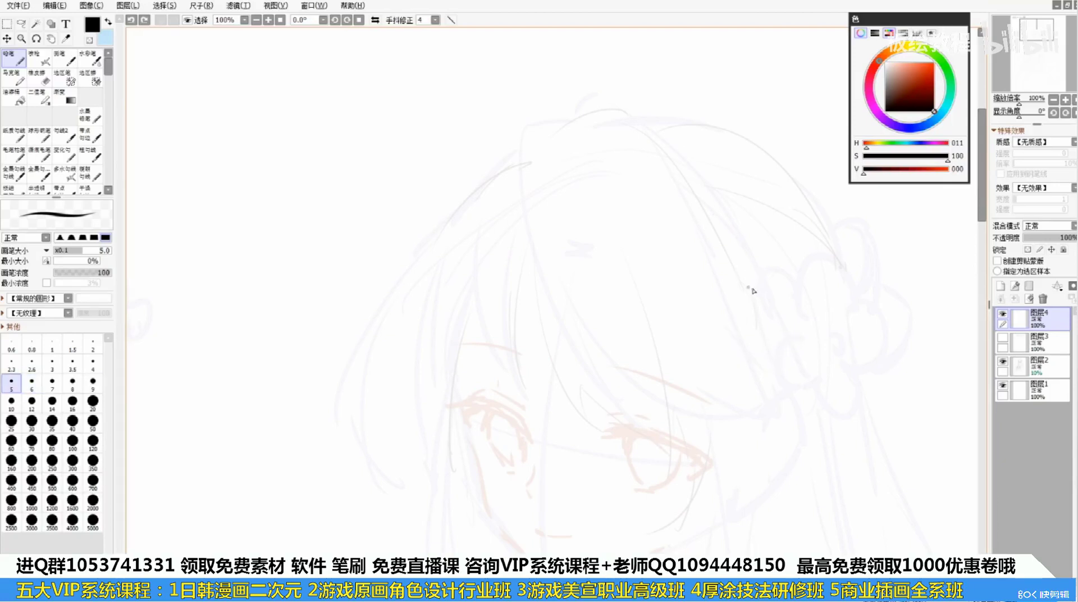
scroll(642, 266, "up", 2)
scroll(642, 265, "down", 1)
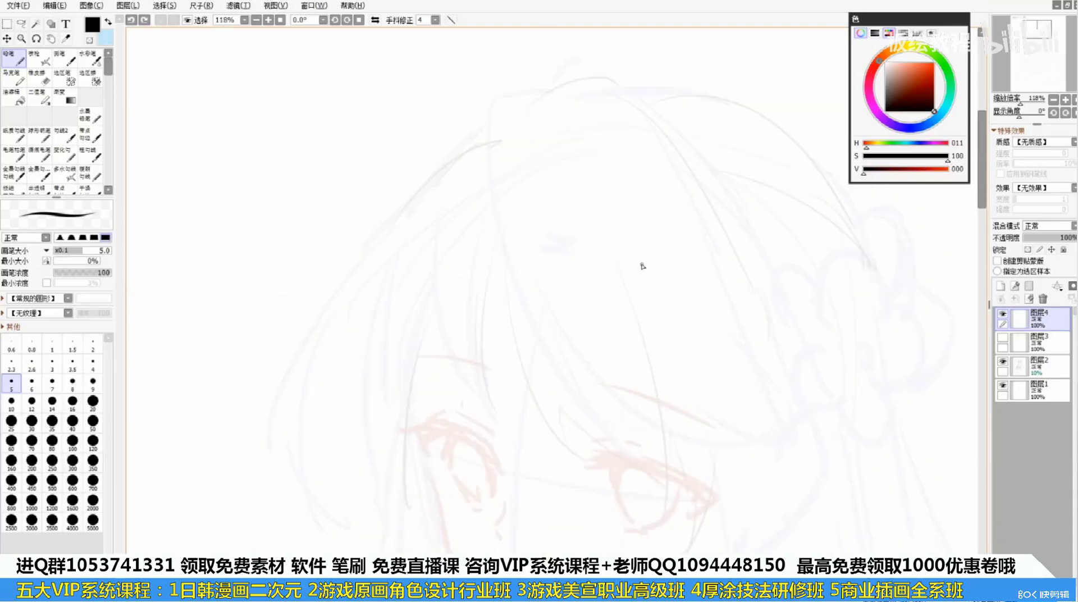
key("bracketleft")
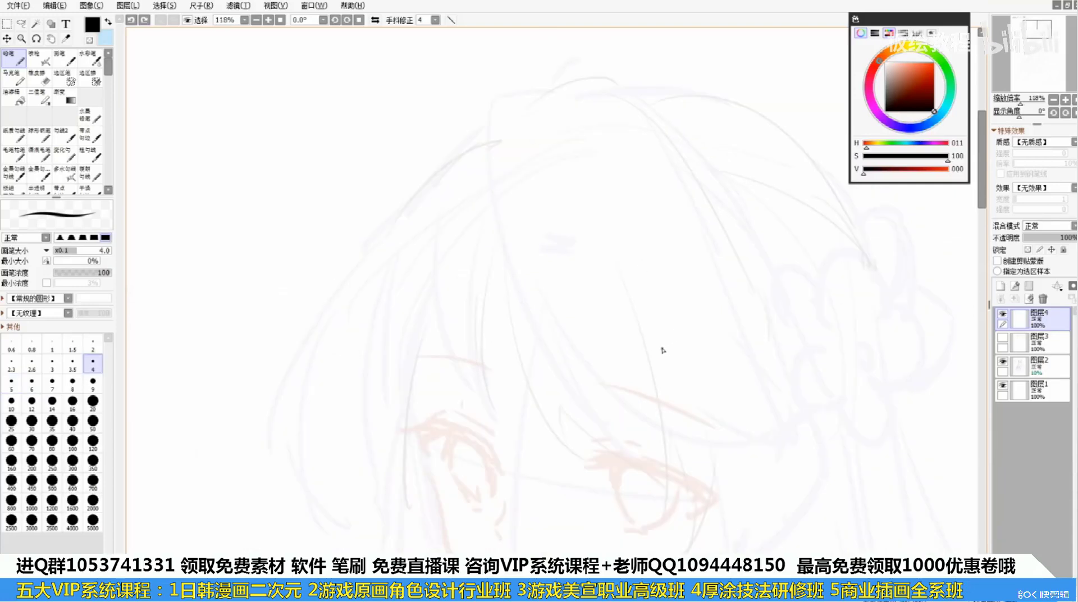
left_click_drag(663, 398, 741, 275)
scroll(740, 274, "down", 5)
mouse_move(746, 396)
left_mouse_down()
mouse_move(614, 197)
mouse_move(745, 437)
mouse_move(680, 236)
mouse_move(657, 238)
mouse_move(683, 390)
left_mouse_up()
scroll(705, 255, "up", 7)
left_click_drag(691, 297, 691, 382)
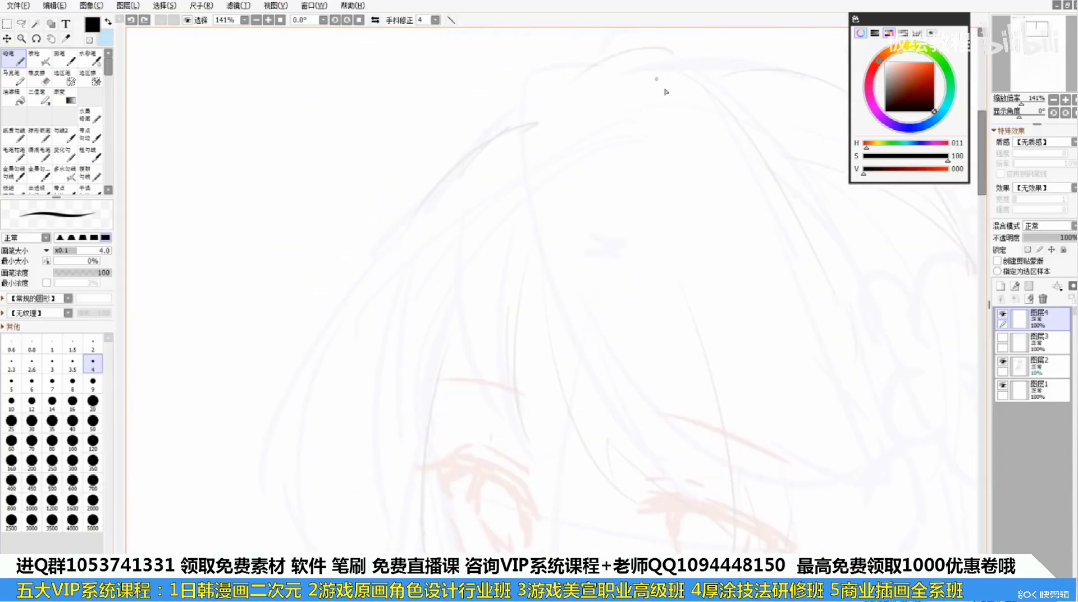
scroll(646, 348, "down", 2)
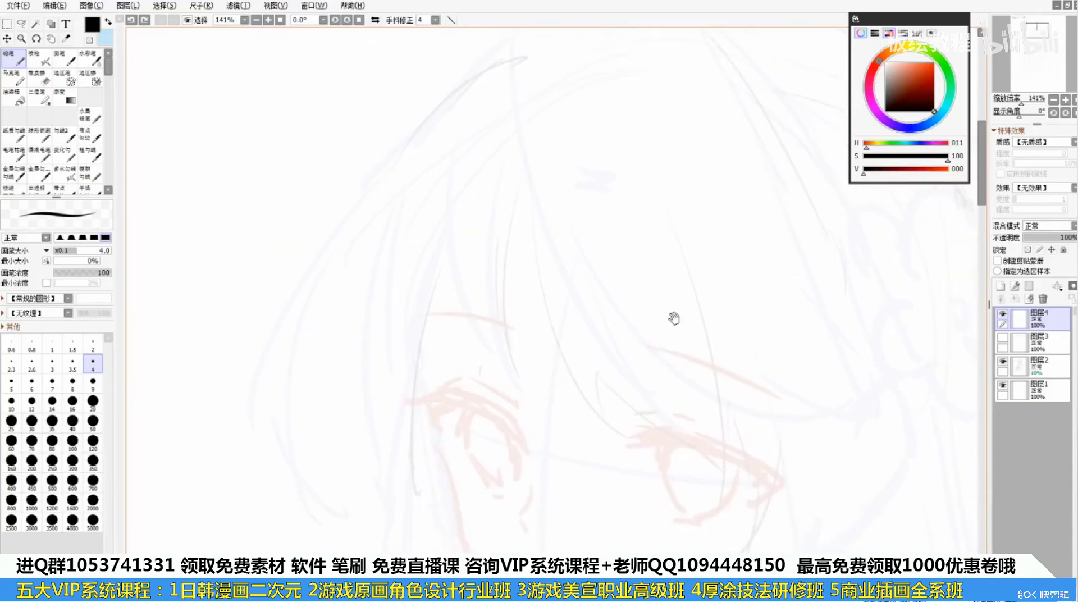
key("bracketleft")
key("bracketleft")
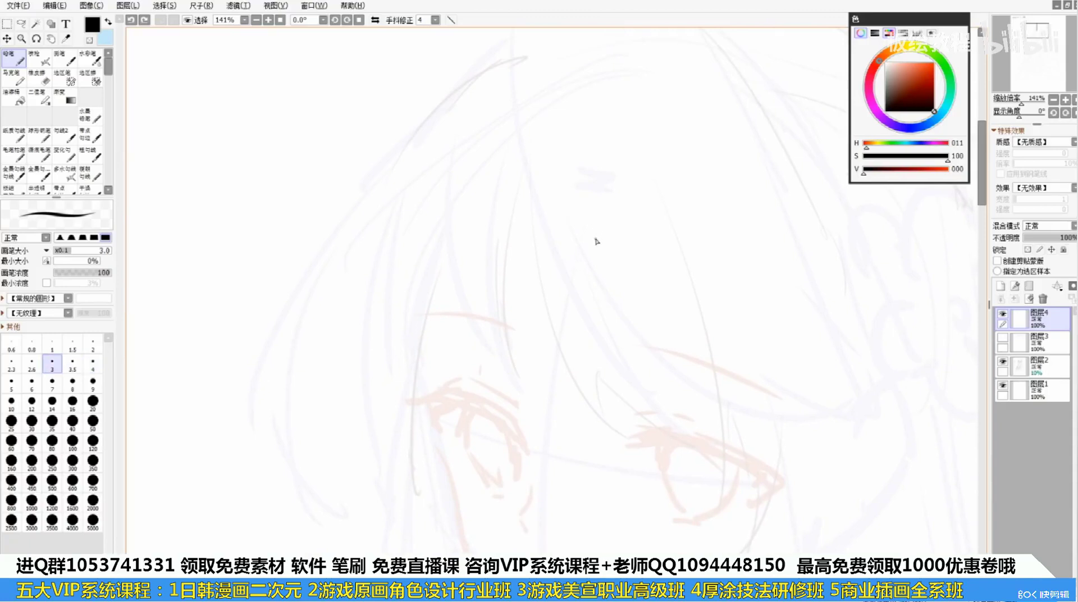
Lasso the face on sketch layer 图层2 and enlarge it slightly with a free transform
scroll(596, 241, "down", 2)
mouse_move(758, 368)
left_mouse_down()
mouse_move(782, 303)
mouse_move(785, 312)
left_mouse_up()
left_click(1030, 366)
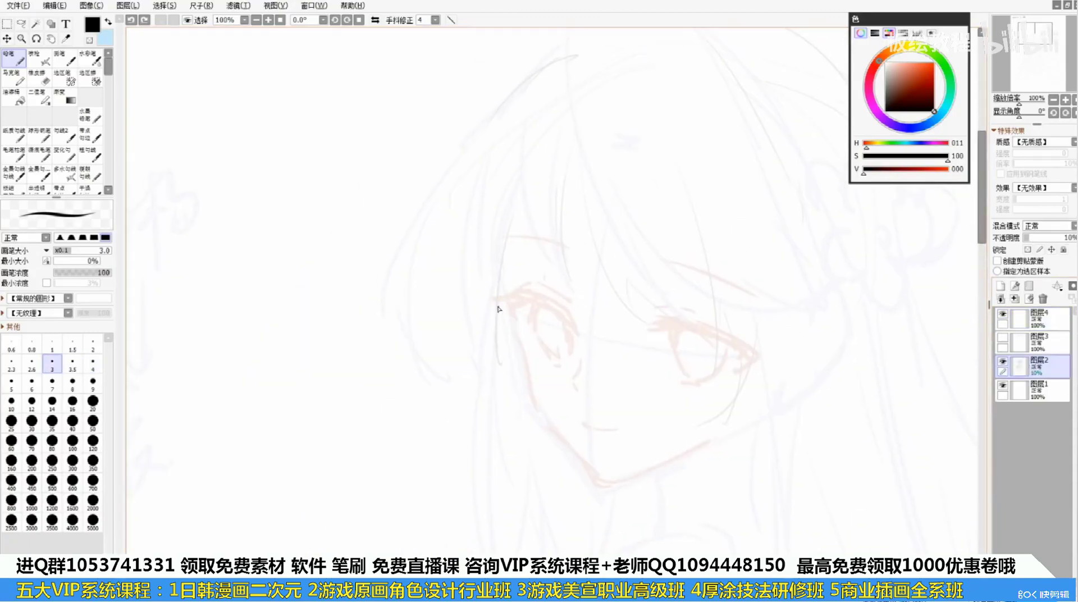
left_click(21, 24)
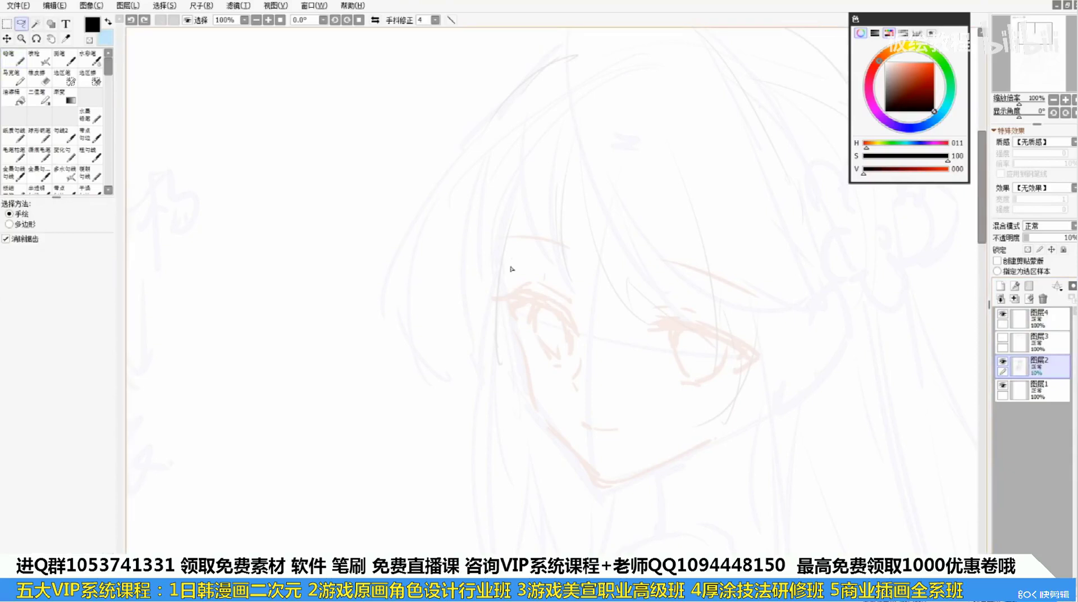
mouse_move(512, 258)
left_mouse_down()
mouse_move(501, 321)
mouse_move(526, 393)
mouse_move(584, 481)
mouse_move(638, 489)
mouse_move(750, 424)
mouse_move(763, 343)
mouse_move(596, 298)
left_mouse_up()
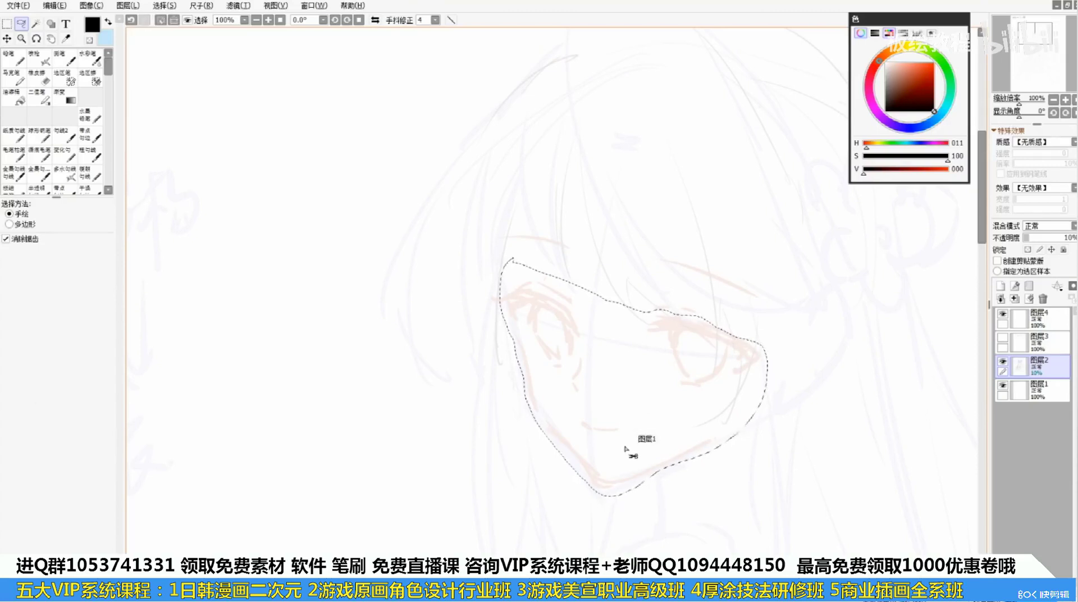
key("ctrl+t")
left_click_drag(769, 495, 783, 508)
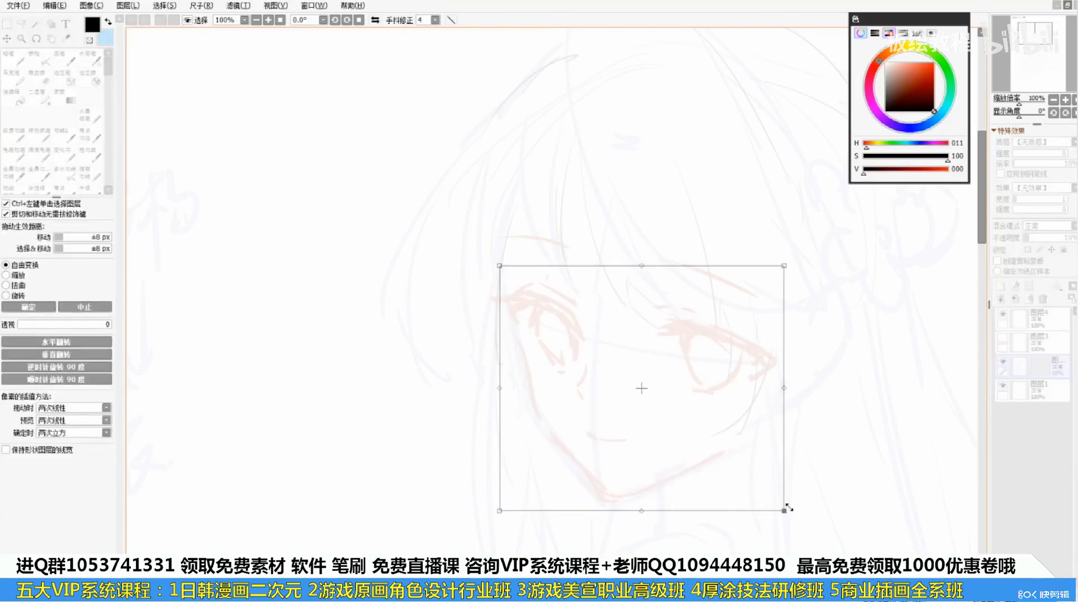
key("Return")
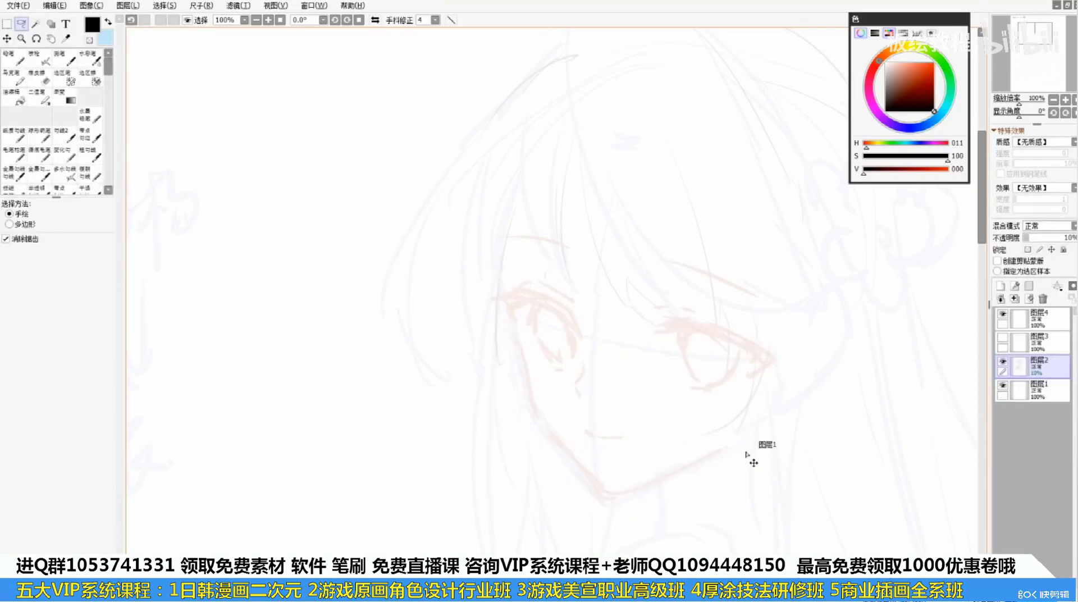
scroll(746, 453, "down", 3)
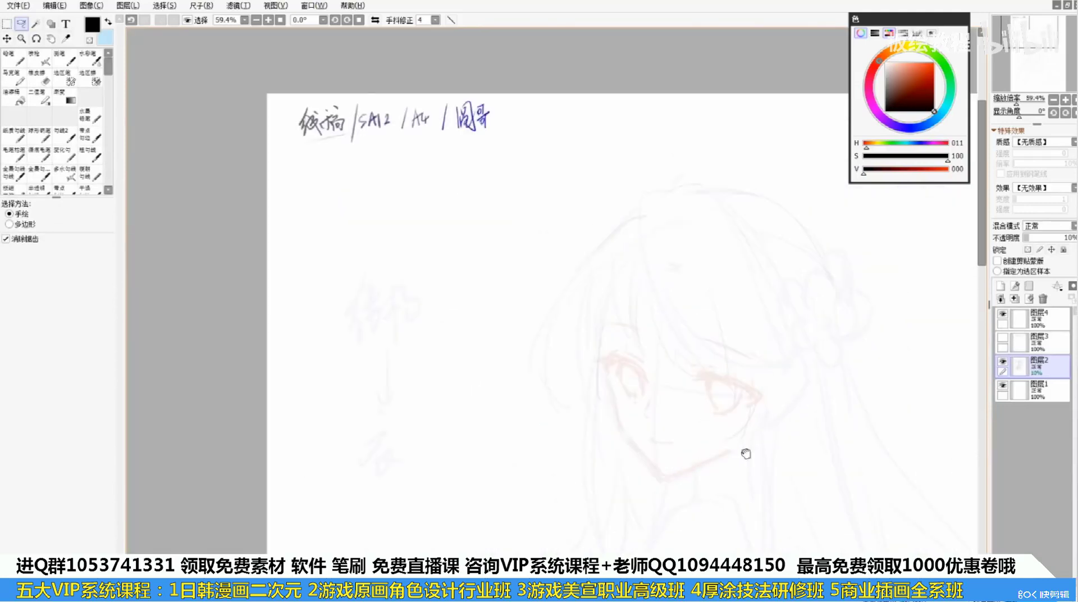
left_click_drag(746, 453, 742, 473)
scroll(728, 417, "up", 3)
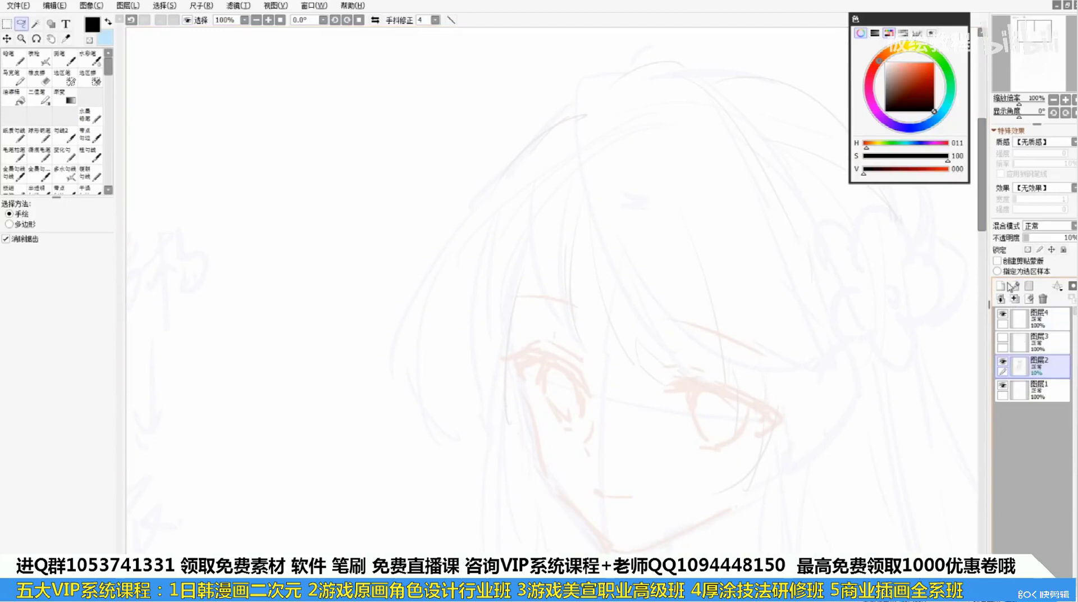
Return to the drawing brush on 图层4 and set its size to 3.5
left_click(1038, 326)
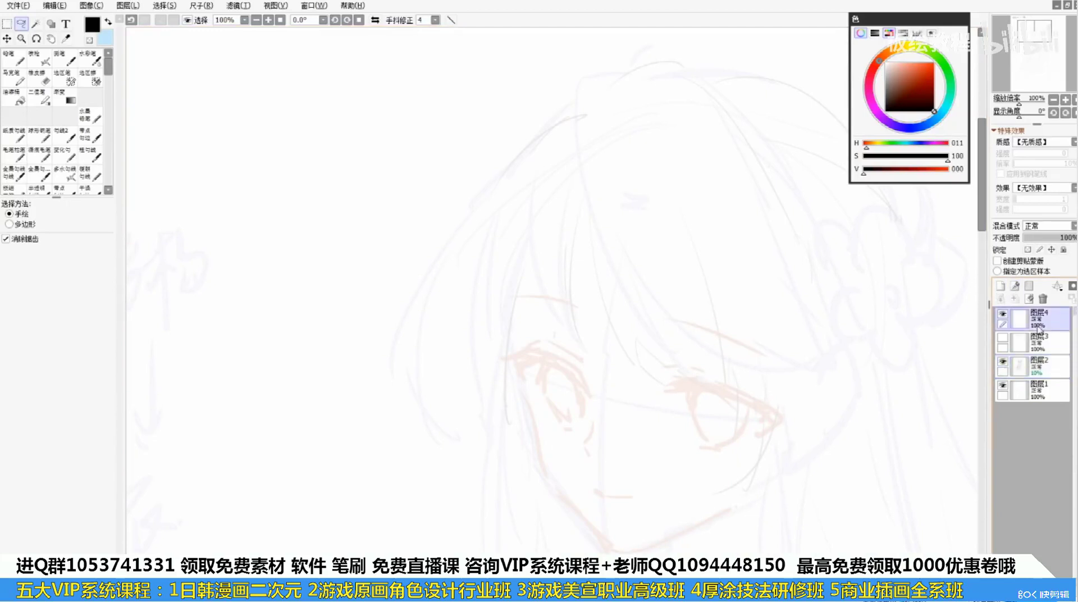
left_click(12, 60)
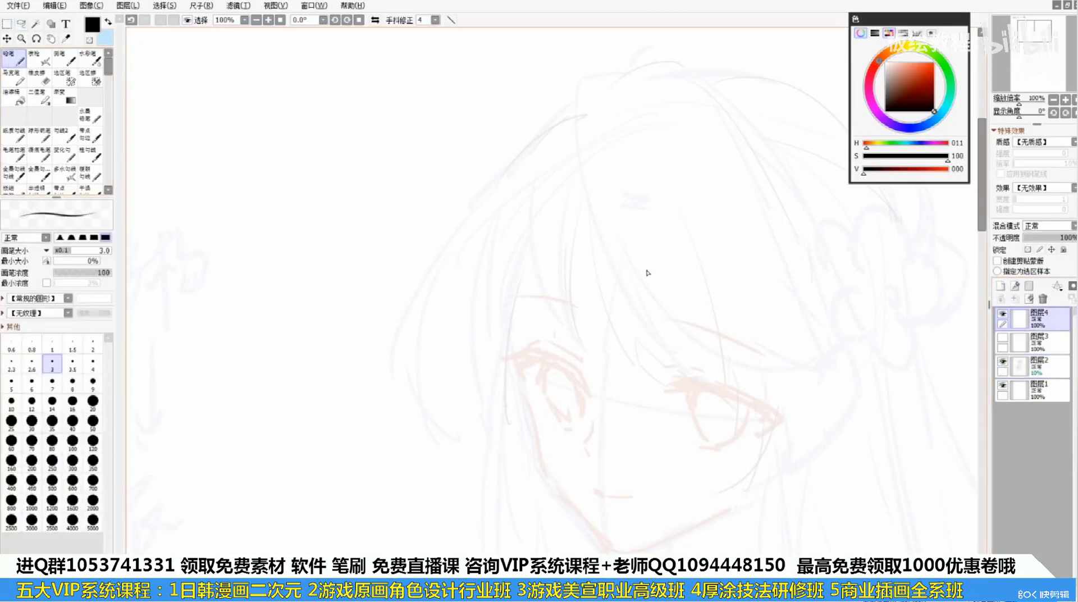
key("bracketright")
key("bracketright")
key("bracketright")
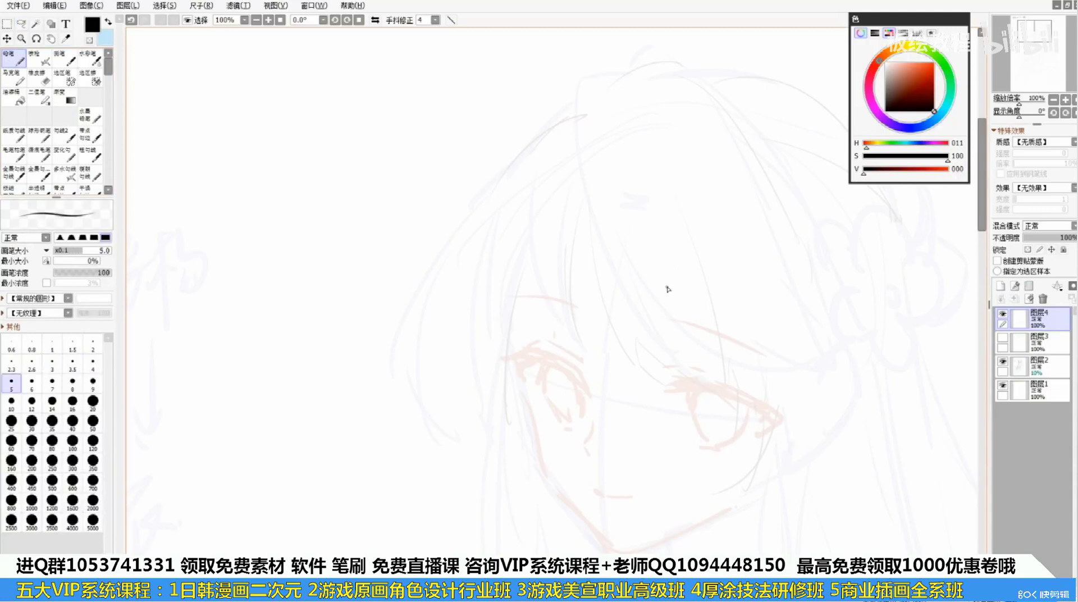
scroll(668, 289, "up", 1)
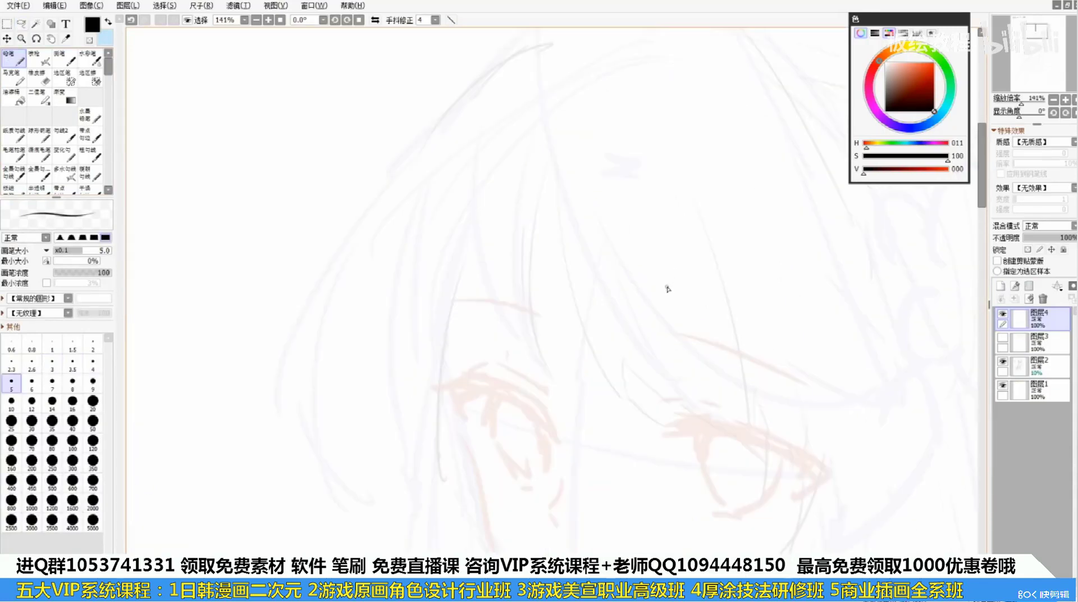
left_click_drag(561, 293, 554, 315)
key("bracketleft")
key("bracketleft")
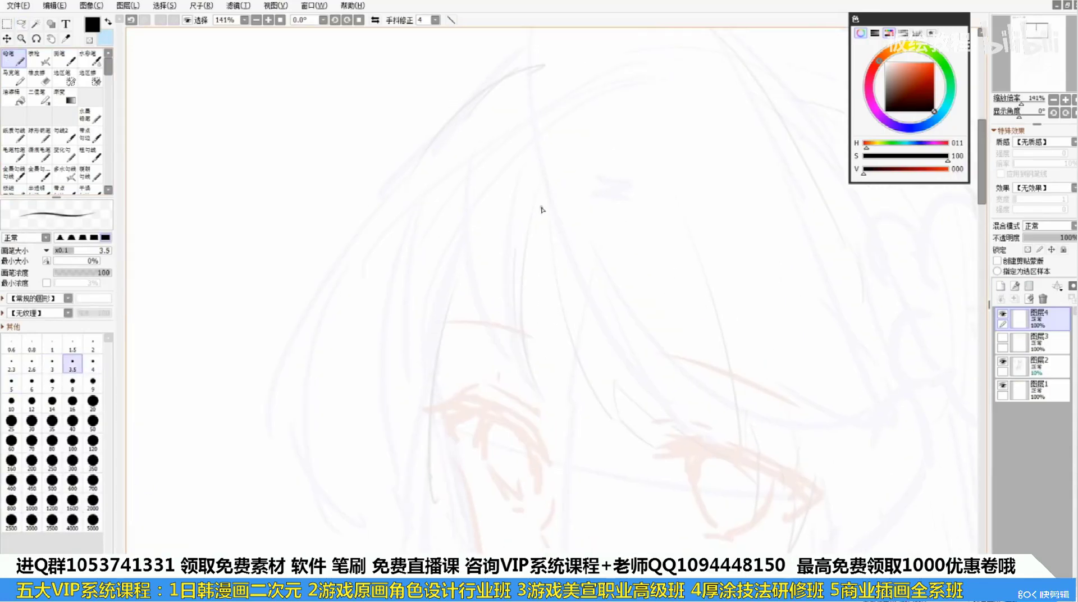
Try a long curved stroke down the central bang, and undo it
scroll(543, 208, "up", 3)
left_click_drag(542, 264, 608, 477)
key("ctrl+z")
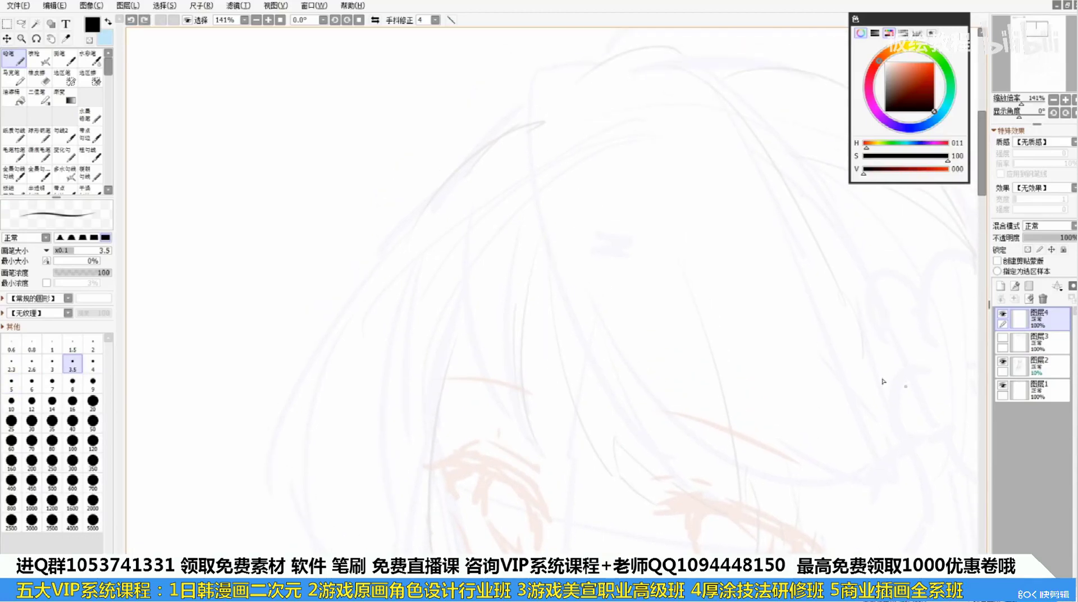
Set the opacity of sketch layer 图层2 to 5%
left_click(1035, 367)
left_click_drag(1032, 243, 1027, 241)
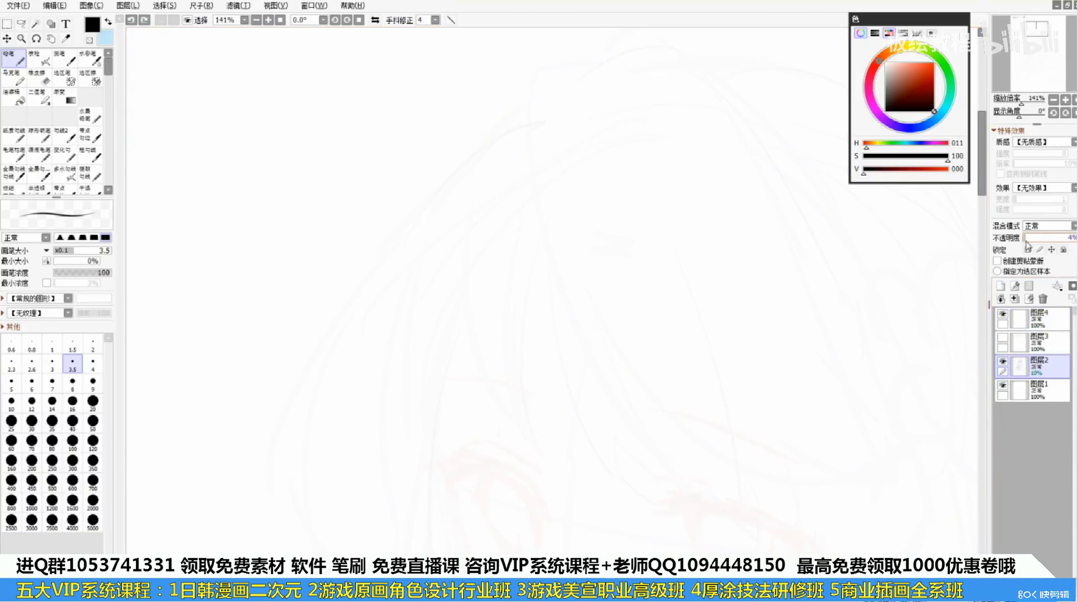
left_click_drag(1026, 244, 1030, 250)
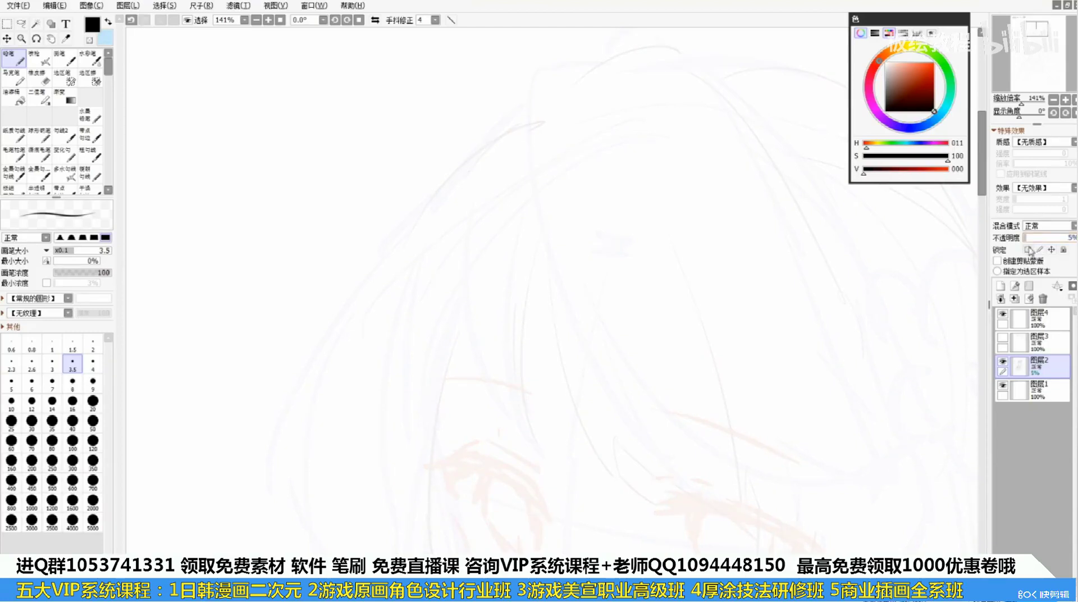
Handwrite the note "发尾" over the upper hair on 图层4
left_click(1040, 325)
mouse_move(480, 233)
left_mouse_down()
mouse_move(516, 263)
mouse_move(550, 329)
left_mouse_up()
left_click(523, 239)
left_click_drag(498, 247, 552, 247)
left_click_drag(547, 261, 586, 242)
mouse_move(553, 235)
left_mouse_down()
mouse_move(553, 322)
mouse_move(533, 368)
left_mouse_up()
mouse_move(559, 272)
left_mouse_down()
mouse_move(571, 290)
mouse_move(606, 289)
left_mouse_up()
Try circling the "发尾" note, undo the circle, and underline the note twice instead
left_click_drag(540, 361, 435, 270)
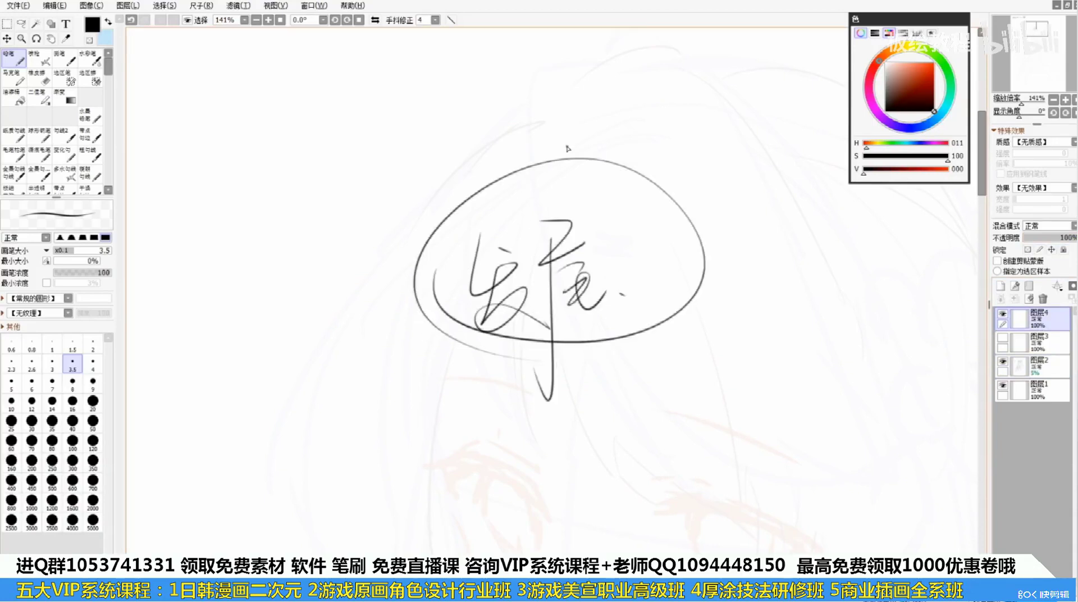
key("ctrl+z")
mouse_move(433, 355)
left_mouse_down()
mouse_move(645, 323)
mouse_move(651, 335)
left_mouse_up()
key("ctrl+z")
mouse_move(442, 382)
left_mouse_down()
mouse_move(655, 348)
mouse_move(504, 302)
left_mouse_up()
left_click_drag(668, 252, 653, 270)
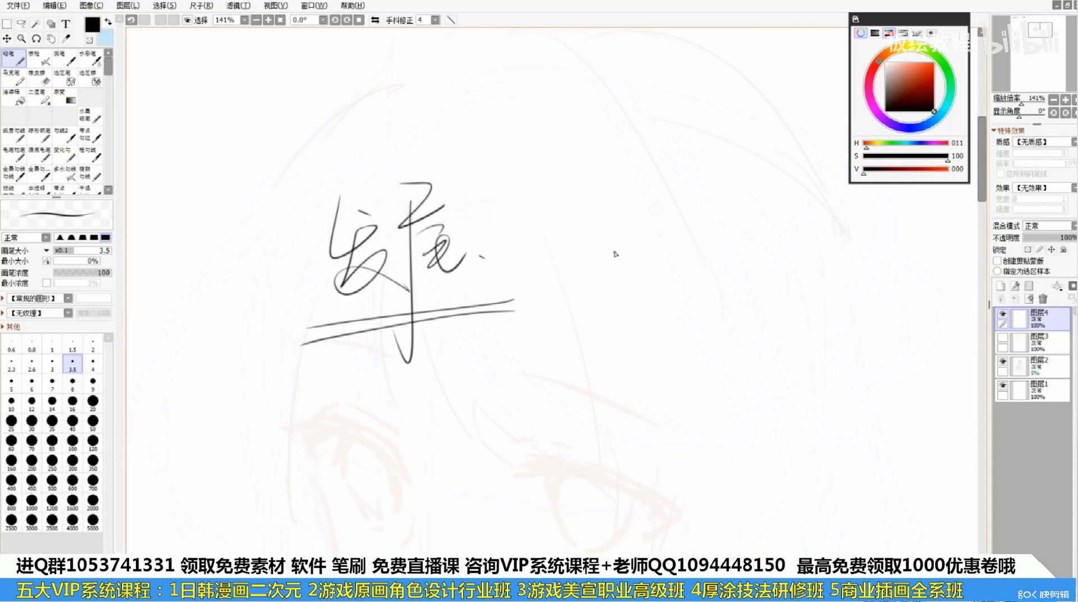
Draw the left edge of a sample hair strand beside the note, with a forked tip at its lower end
key("alt+Tab")
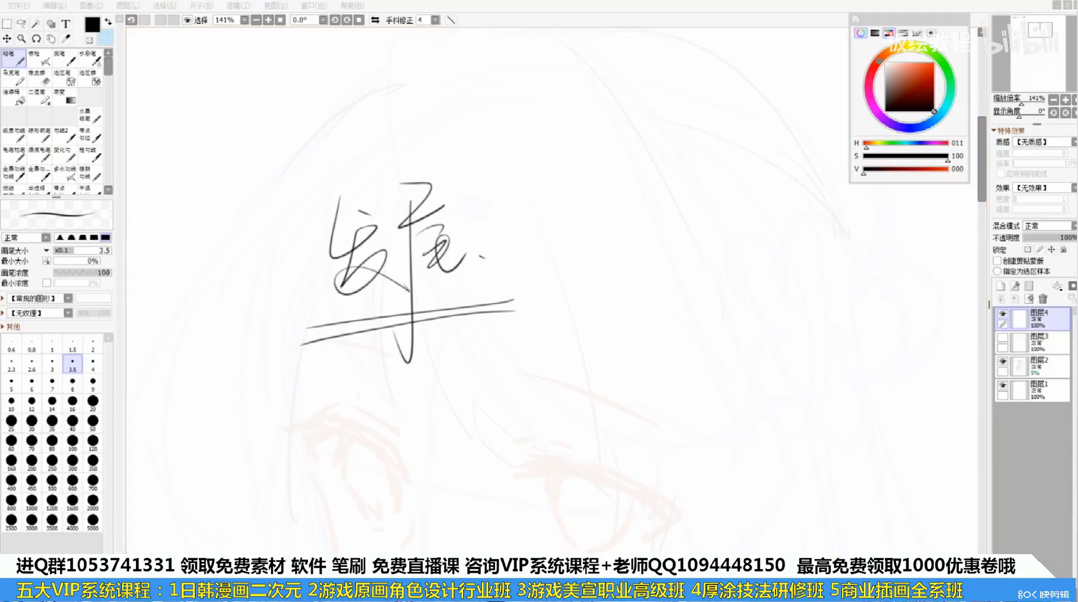
left_click(585, 198)
left_click_drag(596, 184, 605, 388)
key("ctrl+z")
key("ctrl+z")
key("ctrl+z")
mouse_move(602, 331)
left_mouse_down()
mouse_move(605, 381)
mouse_move(616, 379)
left_mouse_up()
key("ctrl+z")
key("ctrl+z")
left_click_drag(602, 329, 612, 371)
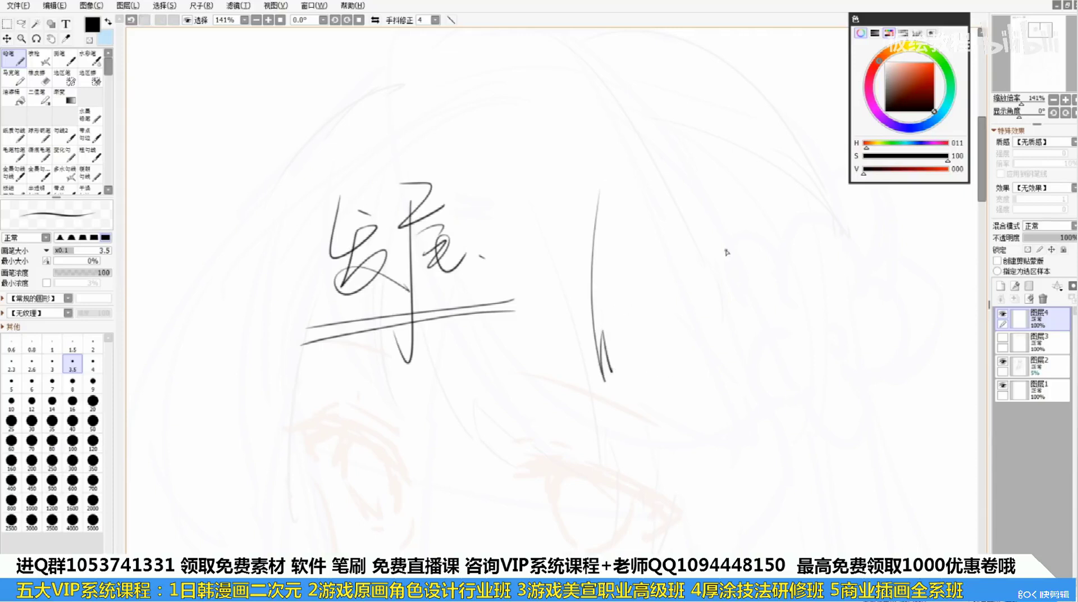
Draw the right edge of the sample hair strand, redoing strokes until its lower end has a forked tip
left_click_drag(701, 177, 719, 387)
key("ctrl+z")
left_click_drag(691, 196, 714, 382)
key("ctrl+z")
left_click_drag(703, 297, 719, 387)
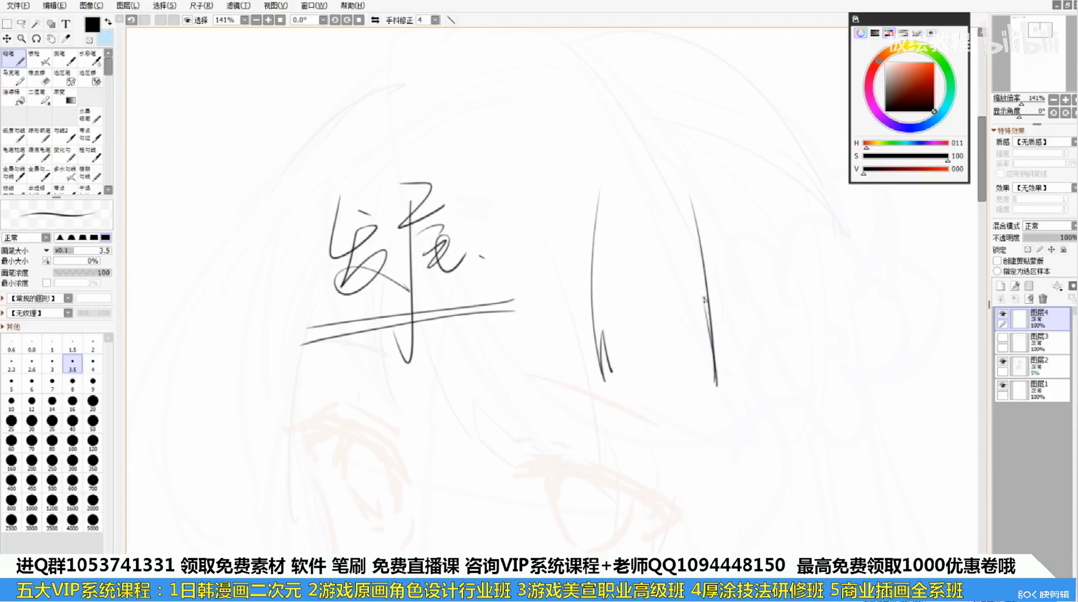
key("ctrl+z")
left_click_drag(703, 306, 714, 382)
key("ctrl+z")
key("ctrl+z")
left_click_drag(701, 306, 703, 375)
Add a layer in 正片叠底 mode and fill the sample strand with neutral grey (S 000, V 066) at brush size 25
left_click(1000, 285)
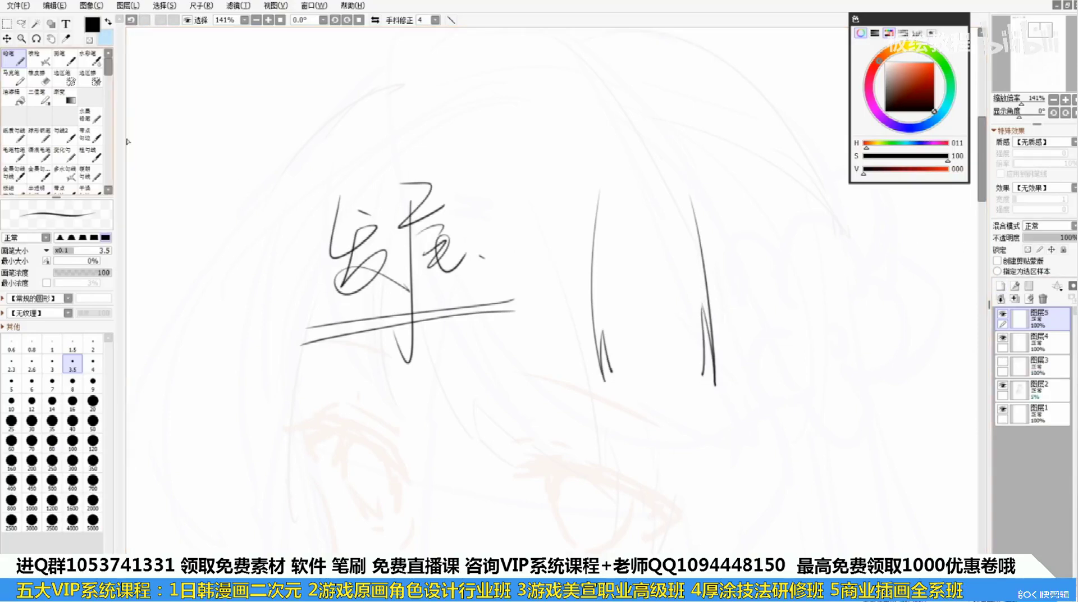
left_click(885, 80)
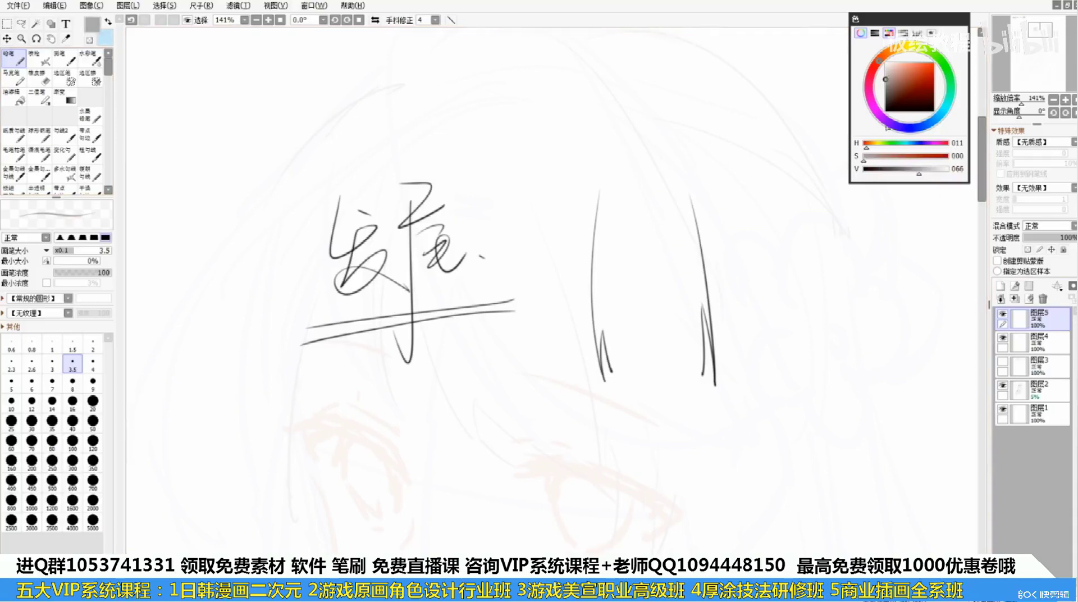
key("bracketright")
key("bracketright")
key("bracketright")
key("bracketright")
key("bracketright")
key("bracketright")
key("bracketright")
key("bracketright")
key("bracketright")
key("bracketright")
key("bracketright")
key("bracketright")
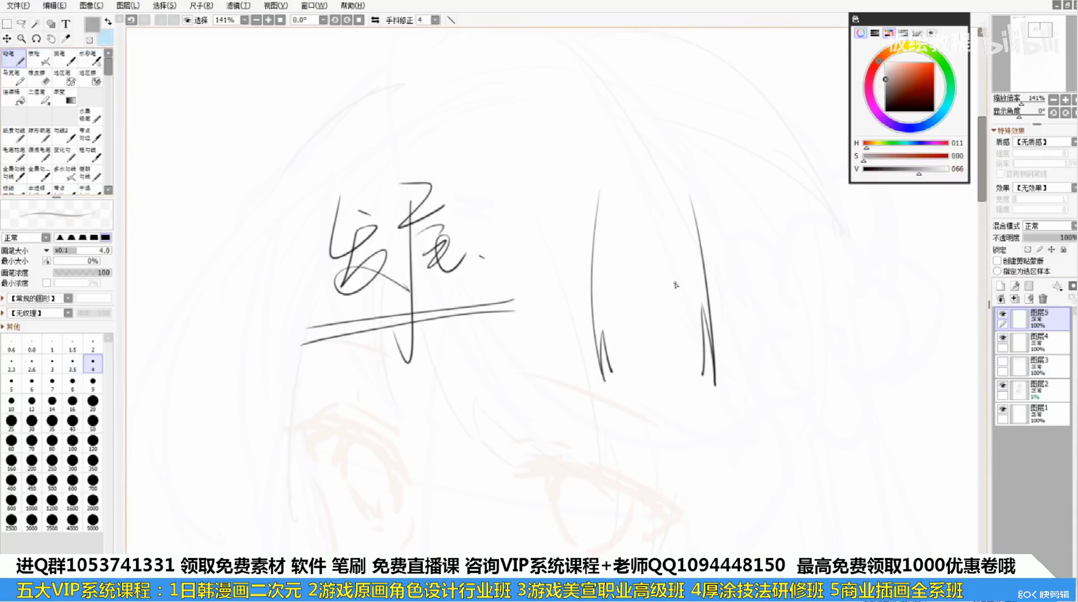
left_click(1036, 227)
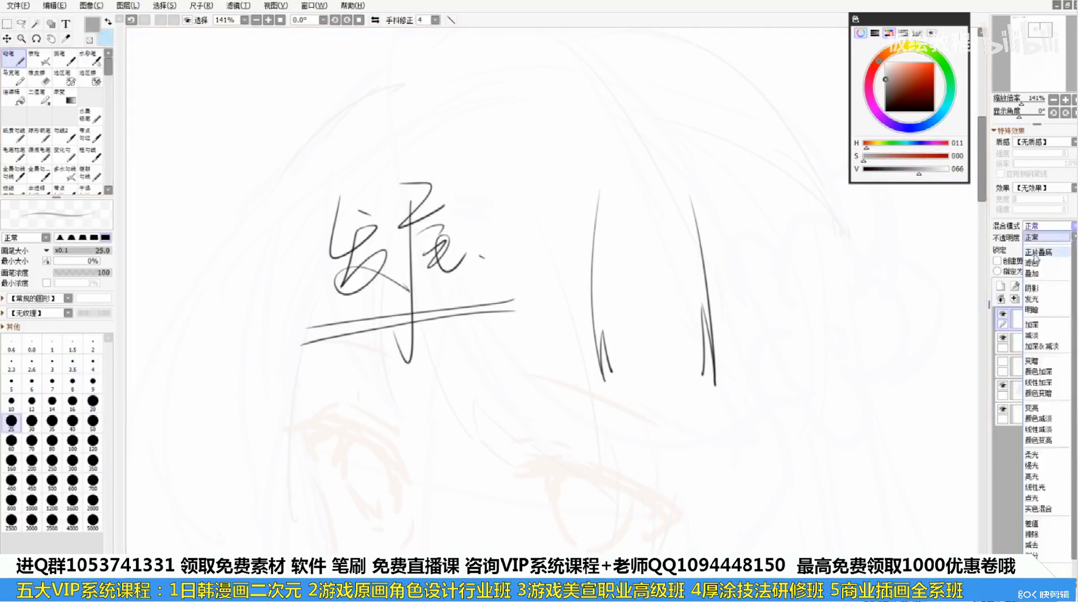
left_click(1037, 252)
mouse_move(634, 185)
left_mouse_down()
mouse_move(612, 351)
mouse_move(614, 186)
mouse_move(614, 355)
mouse_move(609, 182)
mouse_move(601, 346)
mouse_move(607, 183)
mouse_move(604, 364)
mouse_move(603, 280)
mouse_move(601, 300)
mouse_move(635, 298)
mouse_move(646, 192)
mouse_move(652, 256)
mouse_move(681, 335)
mouse_move(682, 241)
mouse_move(691, 376)
mouse_move(685, 193)
mouse_move(713, 351)
mouse_move(689, 205)
mouse_move(699, 271)
mouse_move(690, 277)
mouse_move(665, 260)
mouse_move(642, 297)
mouse_move(627, 373)
mouse_move(661, 372)
left_mouse_up()
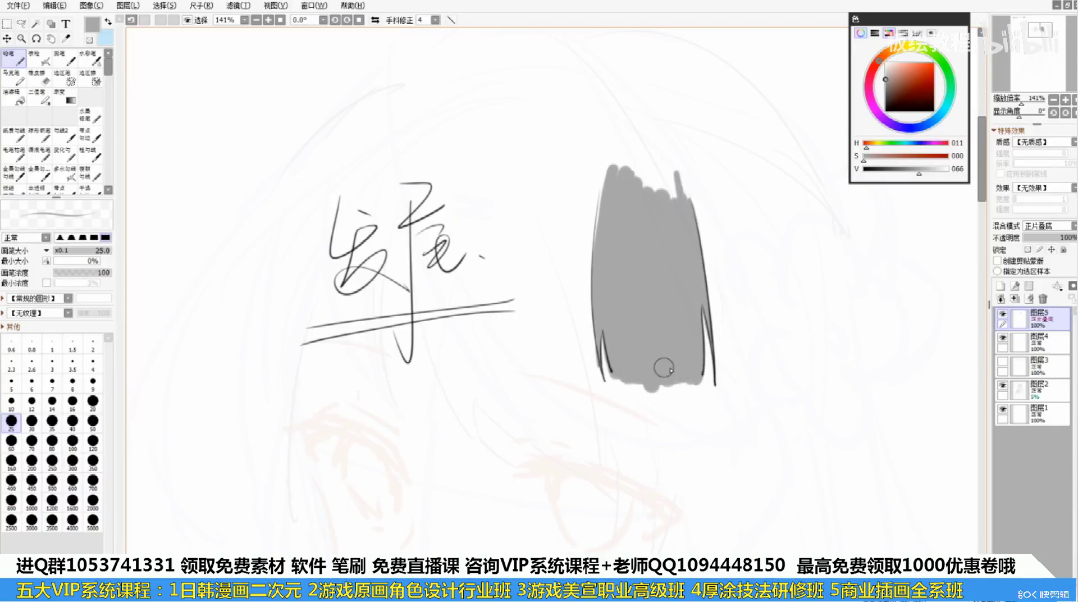
Erase the grey that spills past the lower end of the sample strand, using a smaller eraser
key("e")
key("bracketleft")
key("bracketleft")
key("bracketleft")
key("bracketleft")
key("bracketleft")
key("bracketleft")
key("bracketleft")
key("bracketleft")
key("bracketleft")
key("bracketleft")
key("bracketleft")
key("bracketleft")
key("bracketleft")
key("bracketleft")
key("bracketleft")
key("bracketleft")
key("bracketleft")
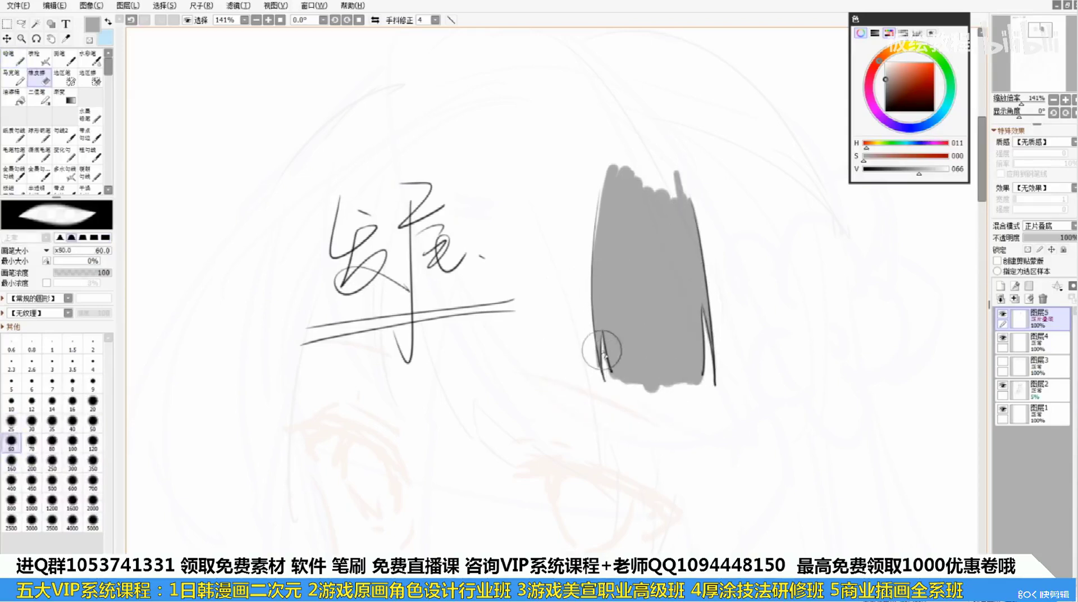
mouse_move(603, 347)
left_mouse_down()
mouse_move(609, 380)
mouse_move(606, 361)
mouse_move(608, 377)
mouse_move(695, 379)
mouse_move(609, 382)
mouse_move(696, 386)
mouse_move(618, 389)
mouse_move(686, 394)
left_mouse_up()
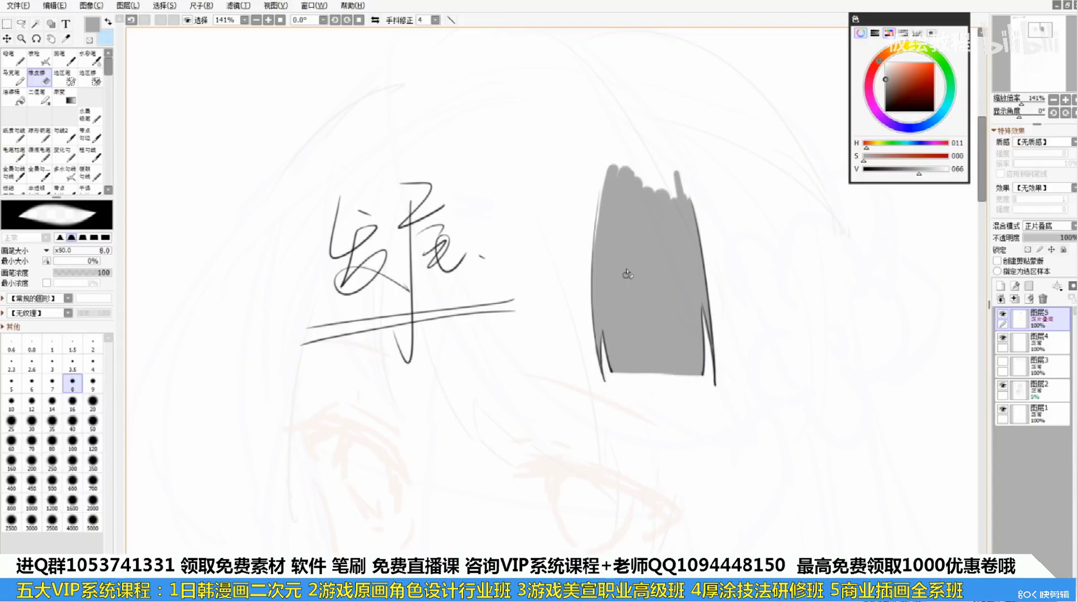
Erase thin tapering slits into the lower end of the sample strand's grey fill, redoing the strokes
left_click_drag(623, 292, 629, 375)
key("ctrl+z")
key("ctrl+z")
left_click_drag(621, 320, 629, 381)
left_click_drag(623, 328, 631, 380)
key("ctrl+z")
key("ctrl+z")
key("ctrl+z")
left_click_drag(695, 328, 692, 383)
left_click_drag(748, 288, 660, 324)
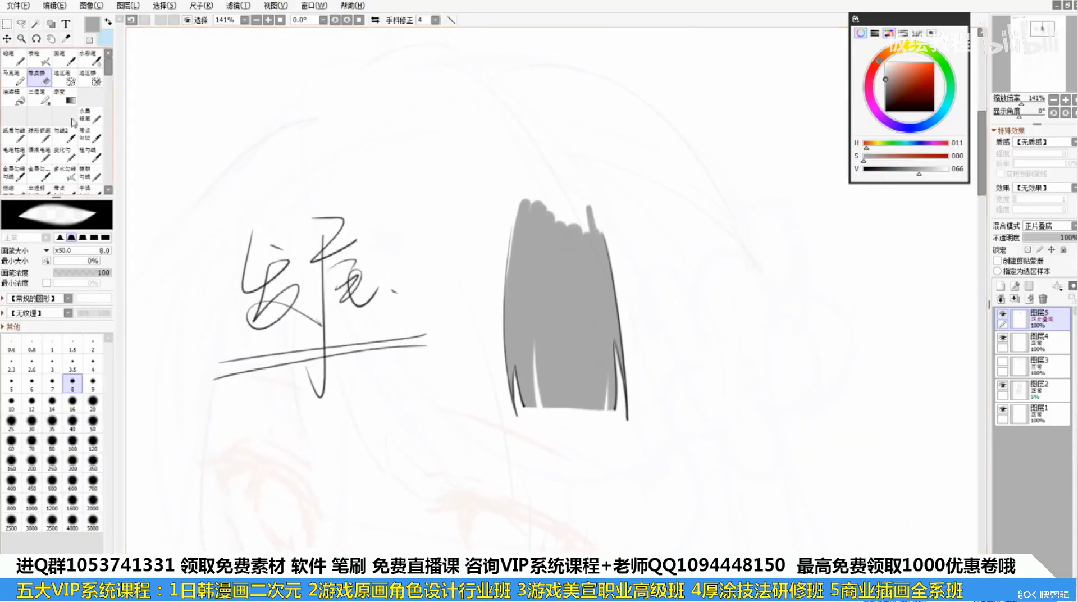
Delete the grey shading layer 图层5 and set the pencil to size 3.5 in near-black (S 000, V 008)
key("n")
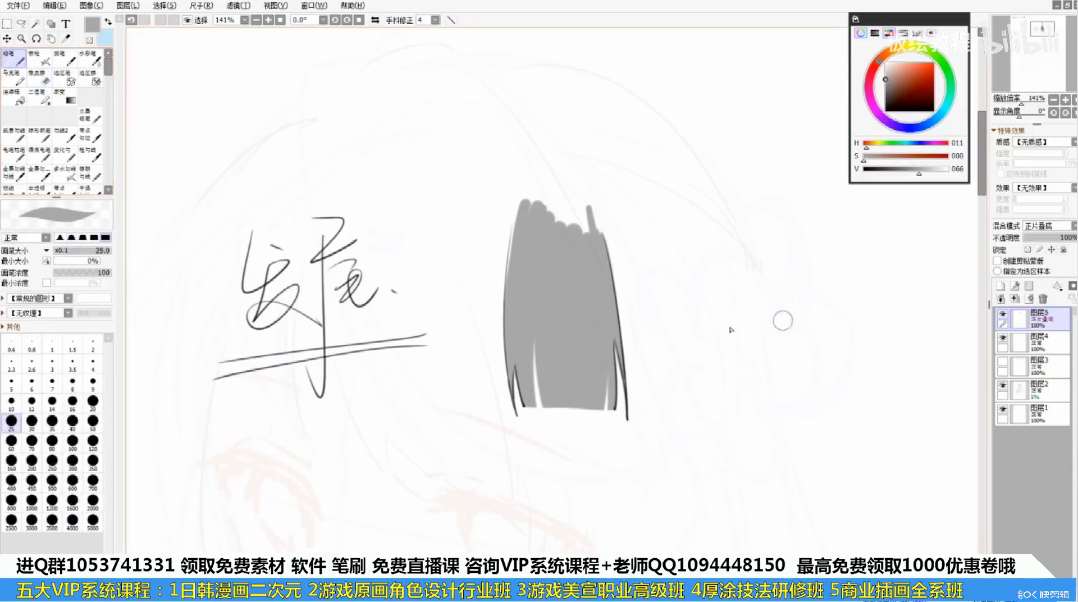
left_click(1038, 300)
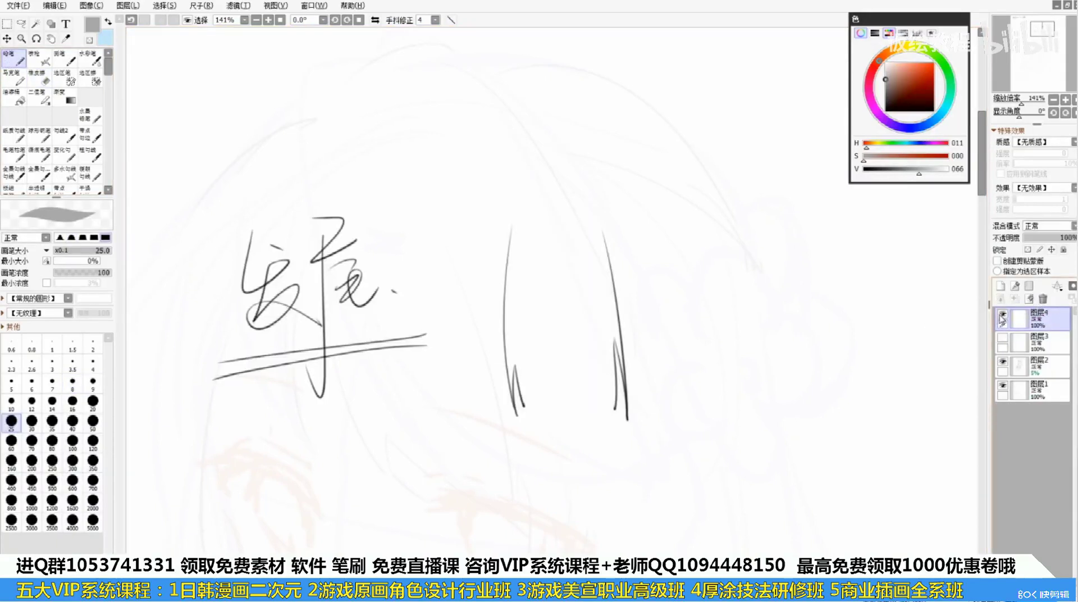
key("bracketleft")
key("bracketleft")
key("bracketleft")
key("bracketleft")
key("bracketleft")
key("bracketleft")
key("bracketleft")
key("bracketleft")
key("bracketleft")
key("bracketleft")
key("bracketleft")
key("bracketleft")
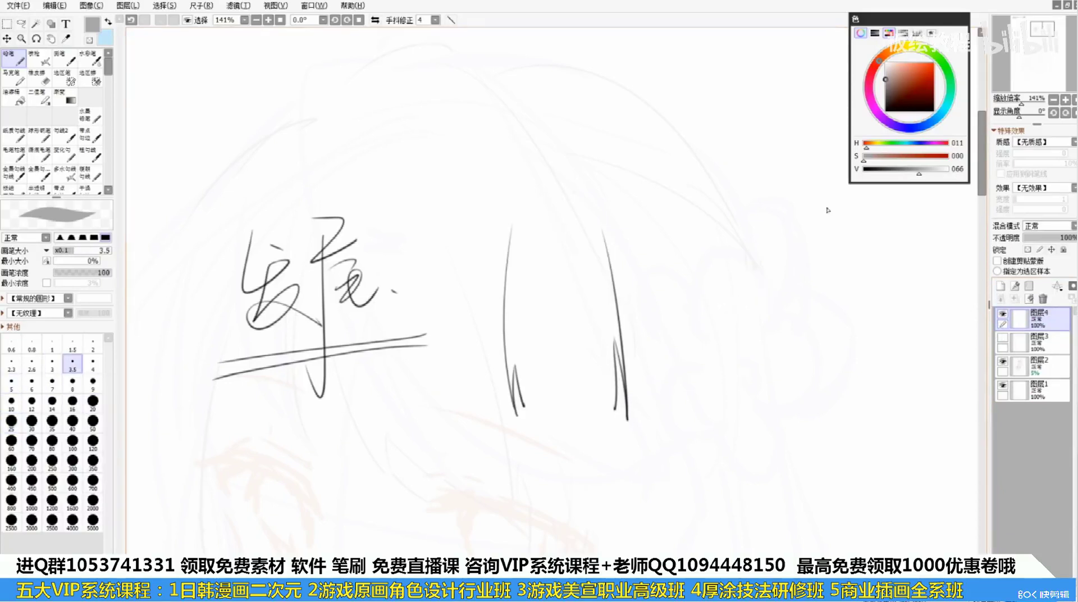
left_click(884, 107)
Draw the two edges of a curved sample strand beside the straight one, flicking its lower end outward
mouse_move(702, 231)
left_mouse_down()
mouse_move(733, 385)
mouse_move(762, 403)
left_mouse_up()
key("ctrl+z")
left_click_drag(695, 246, 734, 404)
key("ctrl+z")
mouse_move(707, 344)
left_mouse_down()
mouse_move(741, 417)
mouse_move(749, 413)
left_mouse_up()
key("ctrl+z")
mouse_move(717, 364)
left_mouse_down()
mouse_move(744, 410)
mouse_move(749, 394)
mouse_move(780, 396)
left_mouse_up()
key("ctrl+z")
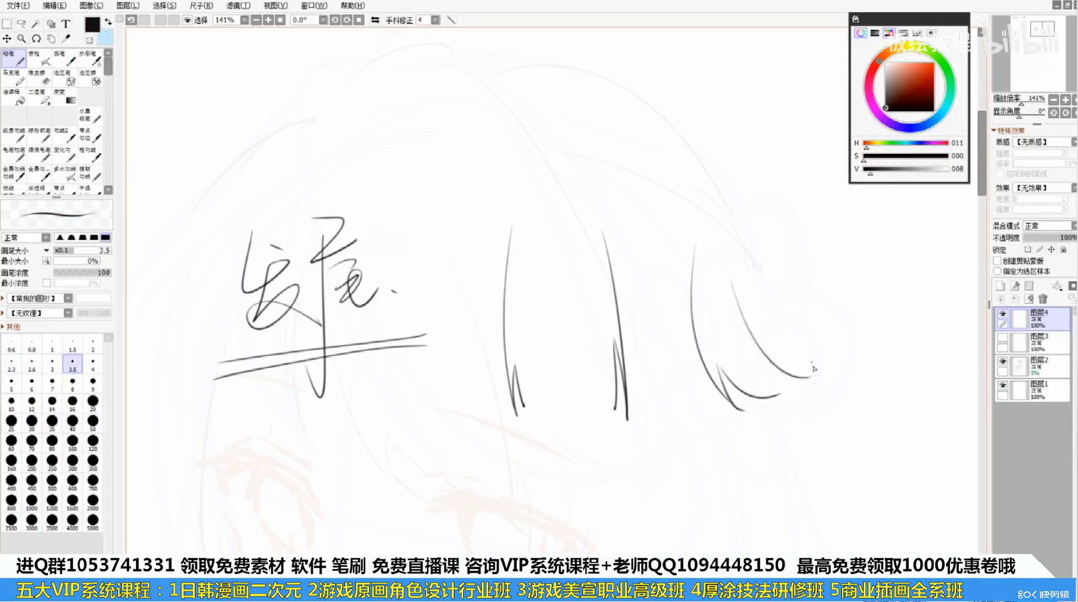
left_click_drag(730, 282, 812, 377)
key("ctrl+z")
mouse_move(729, 249)
left_mouse_down()
mouse_move(812, 373)
mouse_move(824, 372)
left_mouse_up()
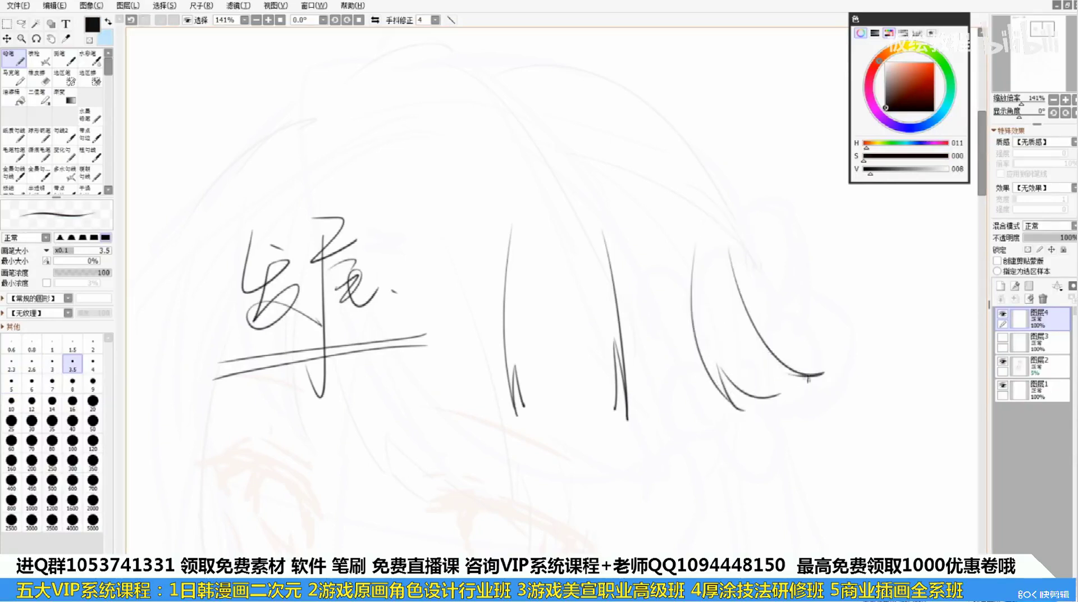
Add short curved tips along the lower end of the curved sample strand
left_click_drag(767, 392, 803, 389)
left_click_drag(747, 344, 777, 391)
mouse_move(755, 362)
left_mouse_down()
mouse_move(788, 380)
mouse_move(766, 384)
mouse_move(787, 385)
mouse_move(764, 369)
mouse_move(805, 377)
left_mouse_up()
key("ctrl+z")
key("ctrl+z")
key("ctrl+z")
key("ctrl+z")
Doodle a small head above the samples with zigzag hair ends, two eyes and a mouth
mouse_move(767, 109)
left_mouse_down()
mouse_move(760, 175)
mouse_move(778, 167)
mouse_move(782, 189)
mouse_move(802, 175)
mouse_move(807, 191)
mouse_move(827, 173)
left_mouse_up()
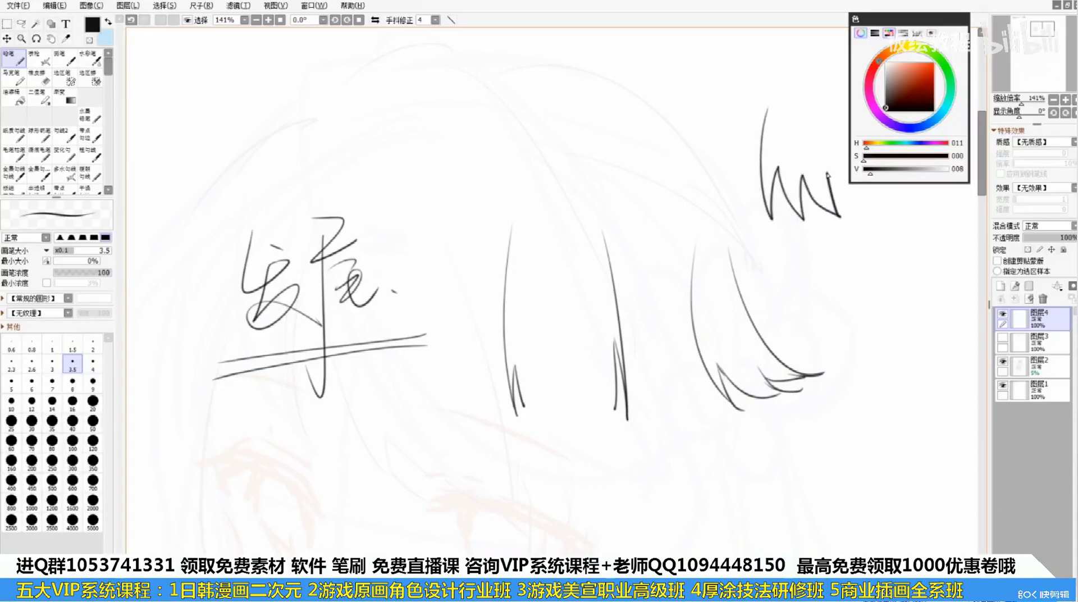
mouse_move(822, 101)
left_mouse_down()
mouse_move(611, 359)
mouse_move(770, 391)
mouse_move(750, 420)
mouse_move(725, 419)
left_mouse_up()
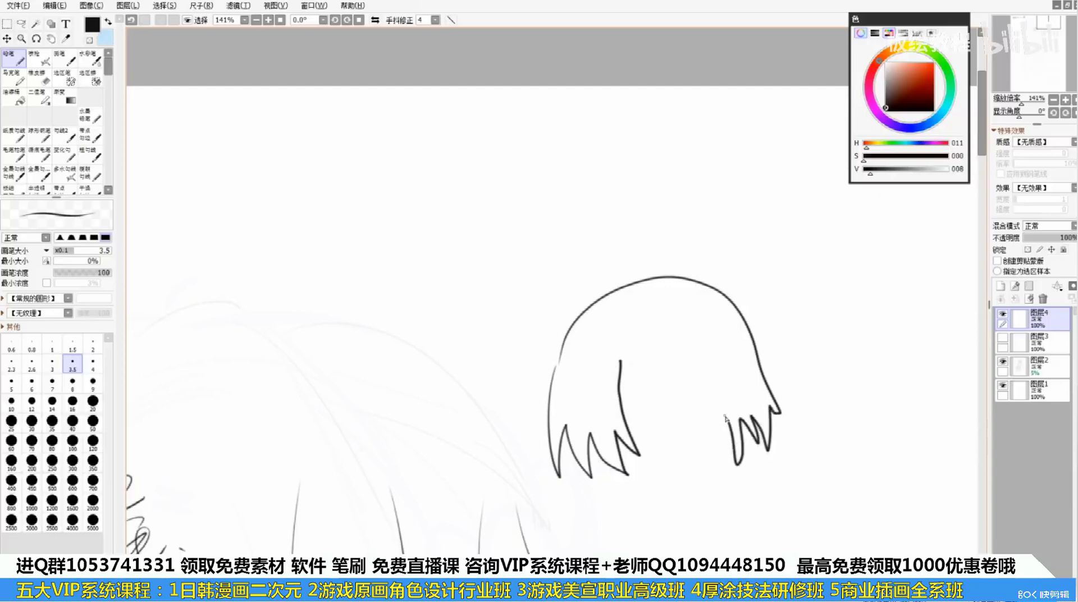
left_click_drag(710, 348, 711, 367)
left_click_drag(702, 386, 700, 388)
left_click_drag(682, 426, 696, 279)
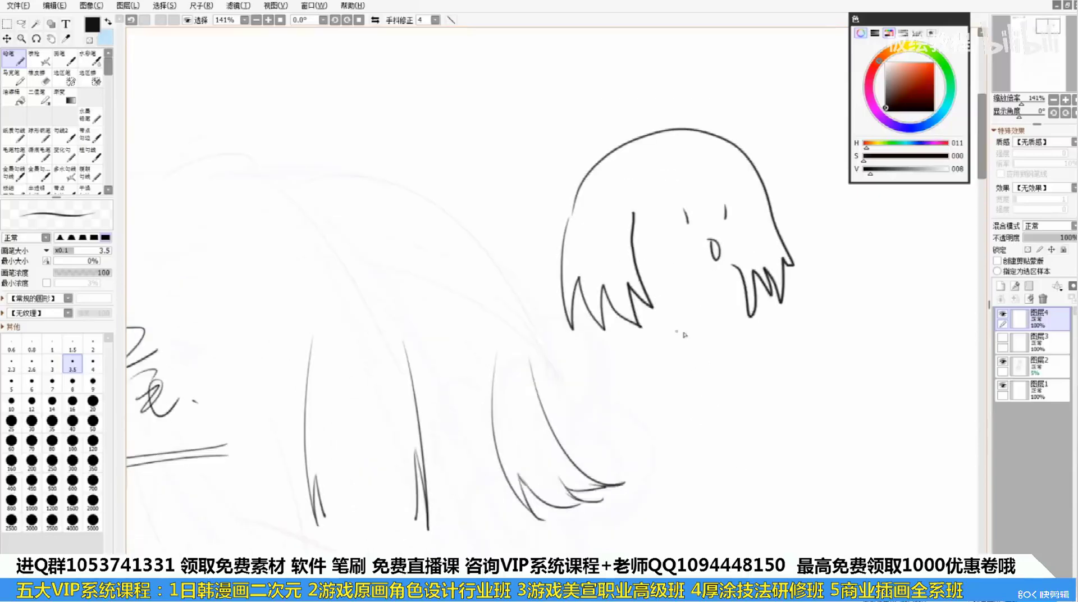
Mark the gaps between the curved strand's tips with small circles, then clear all notes and samples from 图层4
left_click_drag(618, 324, 686, 358)
key("ctrl+z")
left_click_drag(627, 400, 712, 314)
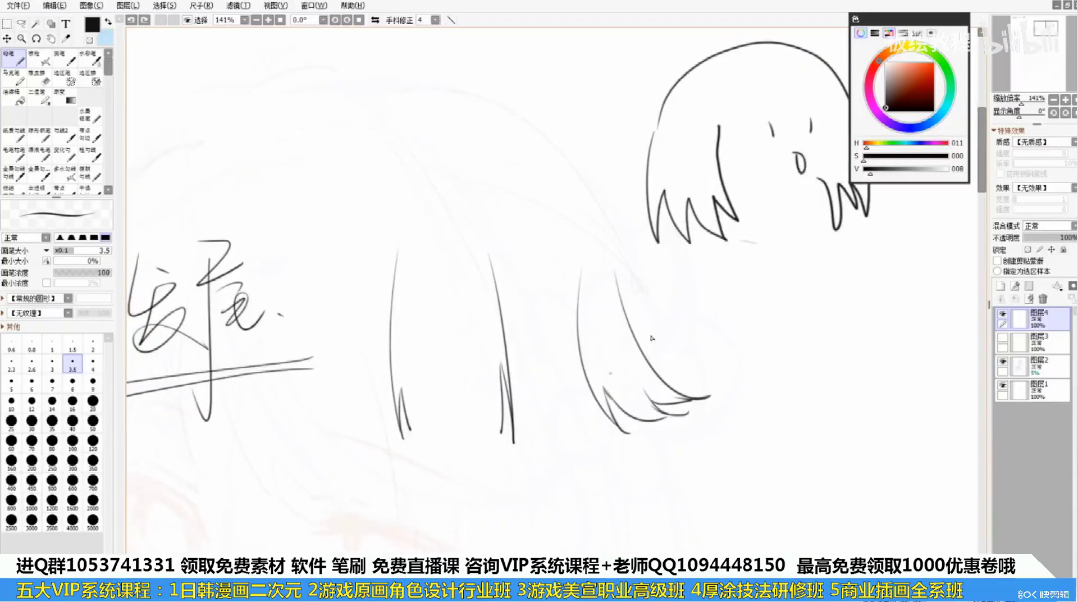
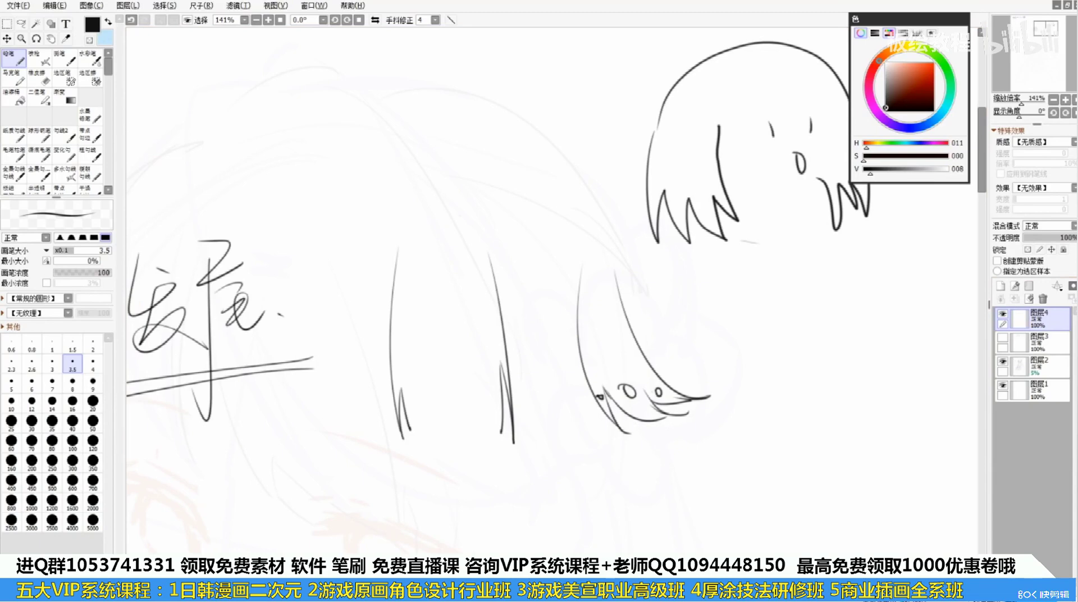
left_click(739, 393)
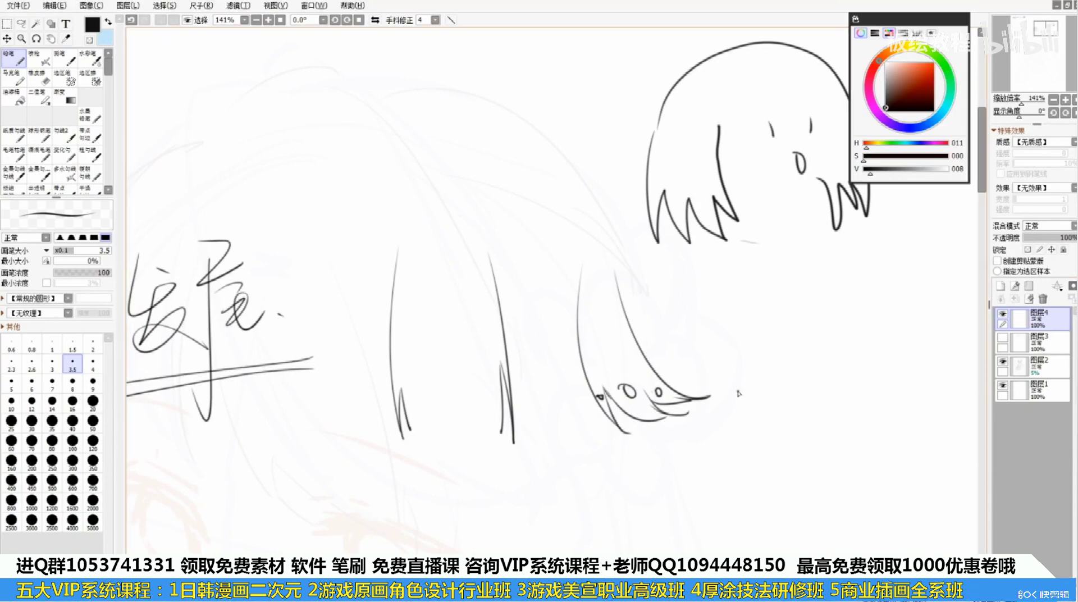
mouse_move(795, 292)
left_mouse_down()
mouse_move(775, 371)
mouse_move(753, 371)
left_mouse_up()
left_click_drag(827, 314, 980, 258)
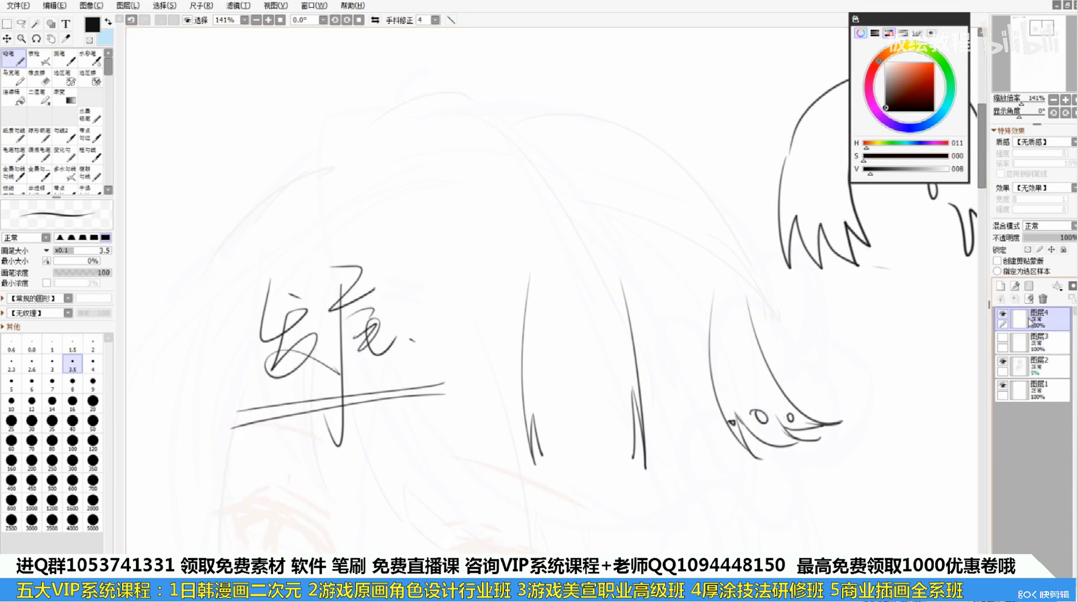
left_click(1029, 298)
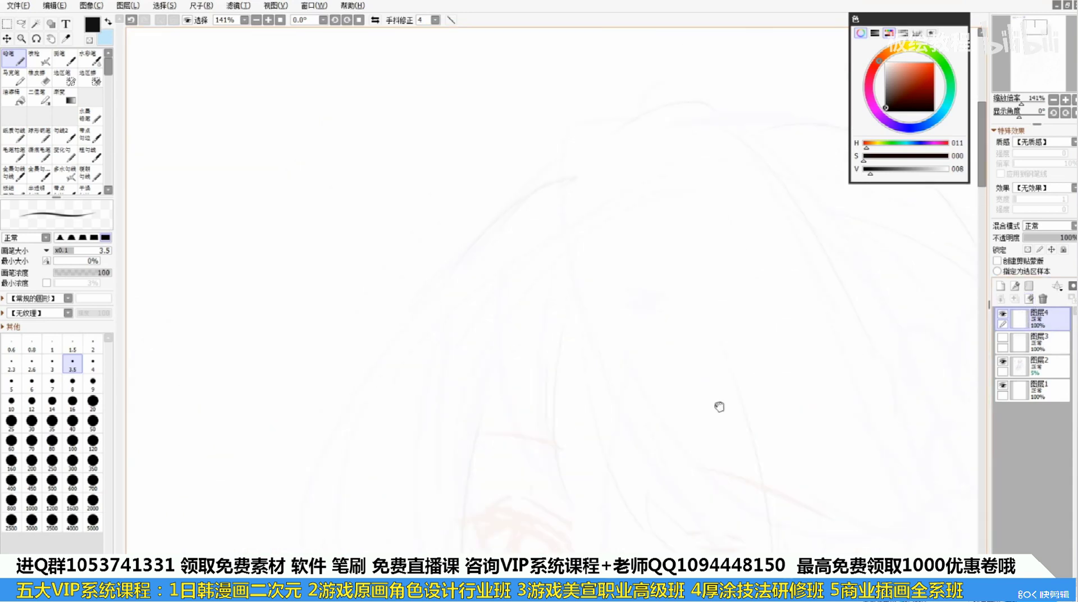
mouse_move(719, 406)
left_mouse_down()
mouse_move(686, 352)
mouse_move(558, 212)
mouse_move(566, 447)
left_mouse_up()
key("ctrl+z")
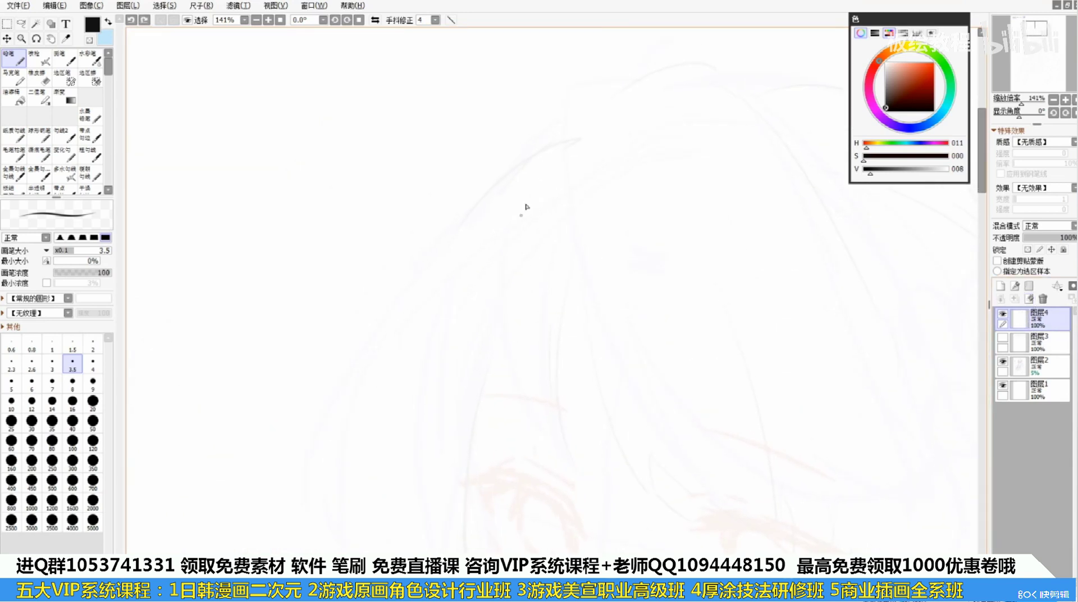
left_click_drag(526, 219, 545, 471)
key("ctrl+z")
mouse_move(624, 374)
left_mouse_down()
mouse_move(603, 335)
mouse_move(570, 374)
mouse_move(545, 359)
left_mouse_up()
scroll(550, 342, "down", 2)
left_click_drag(615, 315, 609, 253)
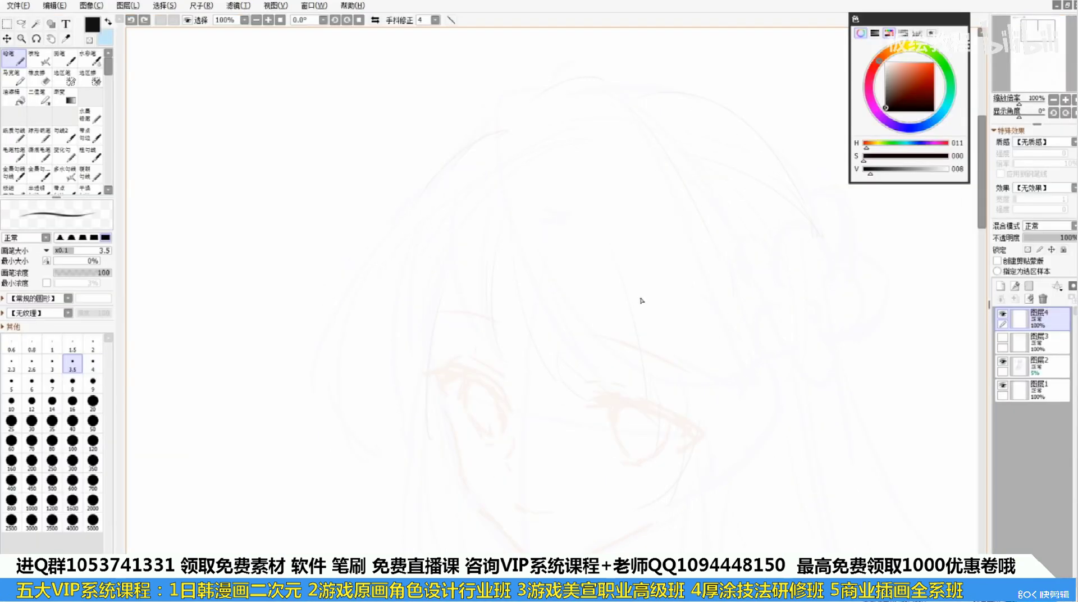
Show the window title bar and hide the tool and layer panels to enlarge the canvas
key("F11")
key("F11")
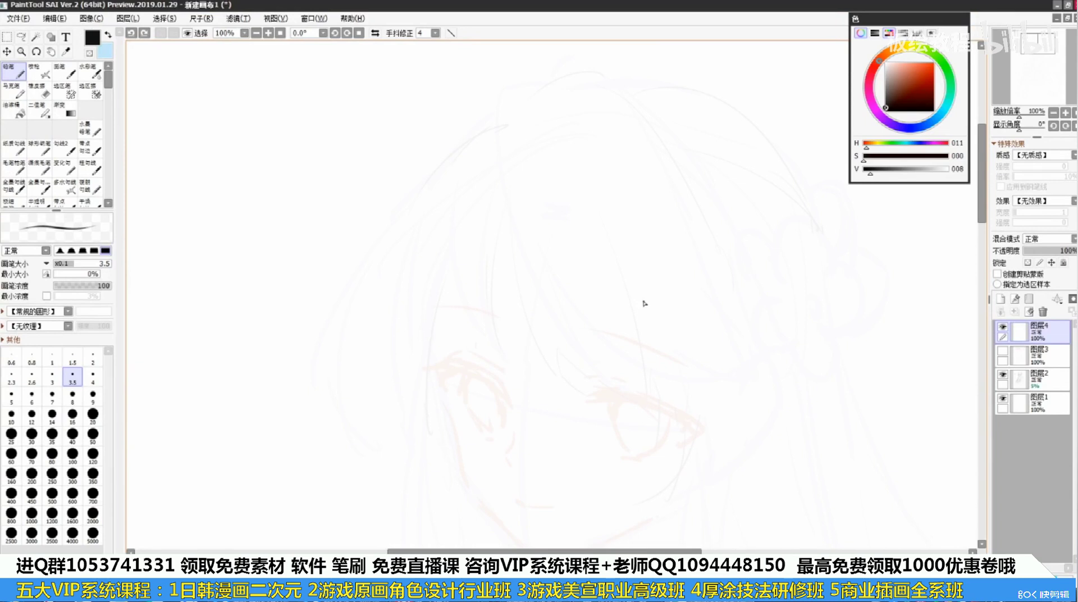
key("Tab")
Ink the right edge of the bang strand between the eyes, with a doubled, pointed lower tip
mouse_move(579, 305)
left_mouse_down()
mouse_move(602, 230)
mouse_move(491, 242)
mouse_move(512, 275)
mouse_move(463, 277)
left_mouse_up()
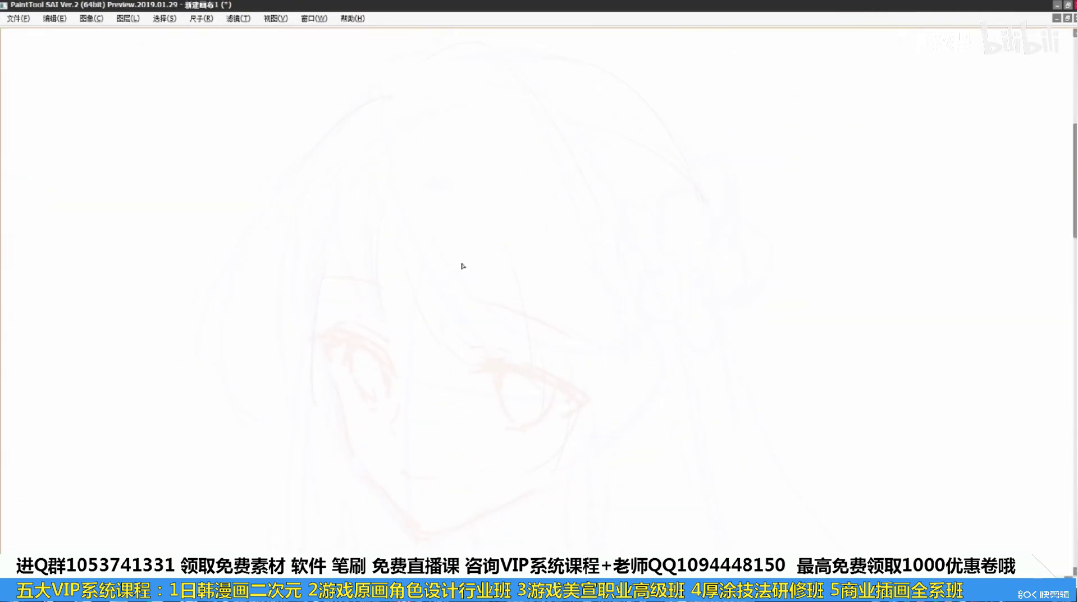
left_click_drag(336, 356, 443, 281)
scroll(420, 277, "up", 2)
left_click_drag(430, 214, 443, 343)
key("ctrl+z")
mouse_move(432, 212)
left_mouse_down()
mouse_move(427, 279)
mouse_move(451, 353)
left_mouse_up()
left_click_drag(421, 265, 460, 363)
key("ctrl+z")
left_click_drag(429, 313, 459, 359)
key("ctrl+z")
Ink the bang strand's left edge as one long curve from near the parting, redoing it until it fits
mouse_move(411, 139)
left_mouse_down()
mouse_move(407, 315)
mouse_move(398, 293)
mouse_move(399, 305)
left_mouse_up()
key("ctrl+z")
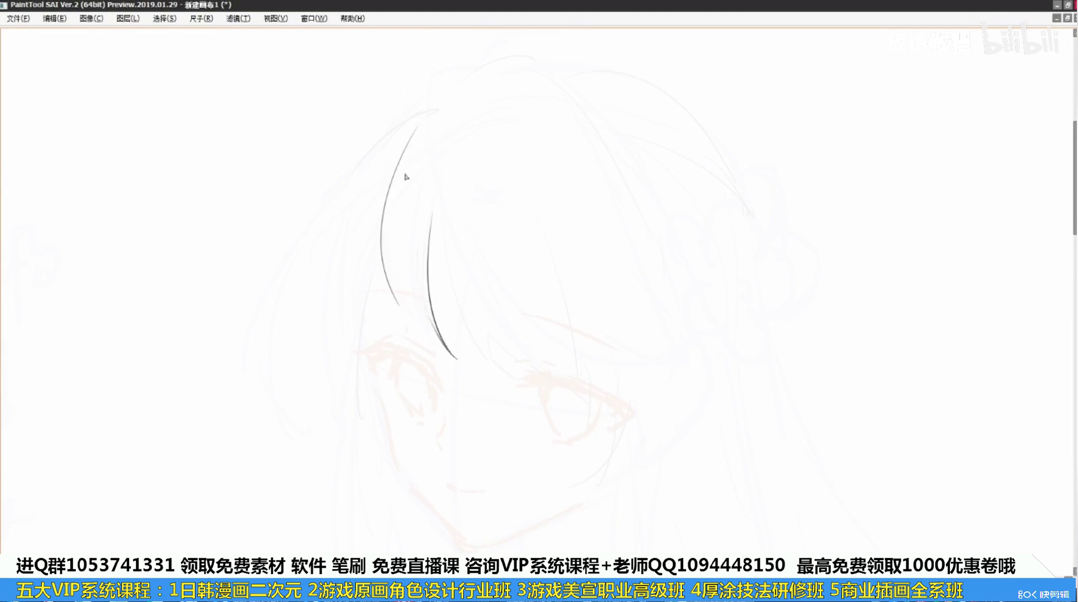
left_click_drag(386, 224, 416, 324)
key("ctrl+z")
left_click_drag(387, 247, 413, 327)
key("ctrl+z")
key("ctrl+z")
left_click_drag(415, 145, 402, 337)
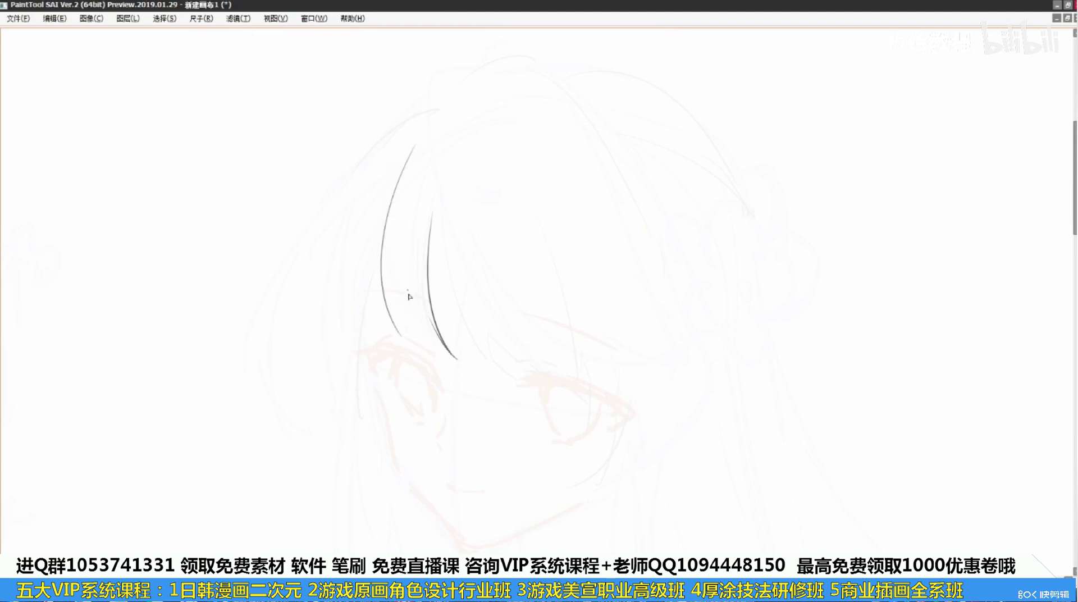
Extend the bang's left edge to a point above the eye and add a short stroke forming a forked tip
left_click_drag(388, 257, 415, 345)
key("ctrl+z")
mouse_move(392, 292)
left_mouse_down()
mouse_move(399, 335)
mouse_move(436, 346)
left_mouse_up()
key("ctrl+z")
key("ctrl+z")
scroll(430, 326, "up", 3)
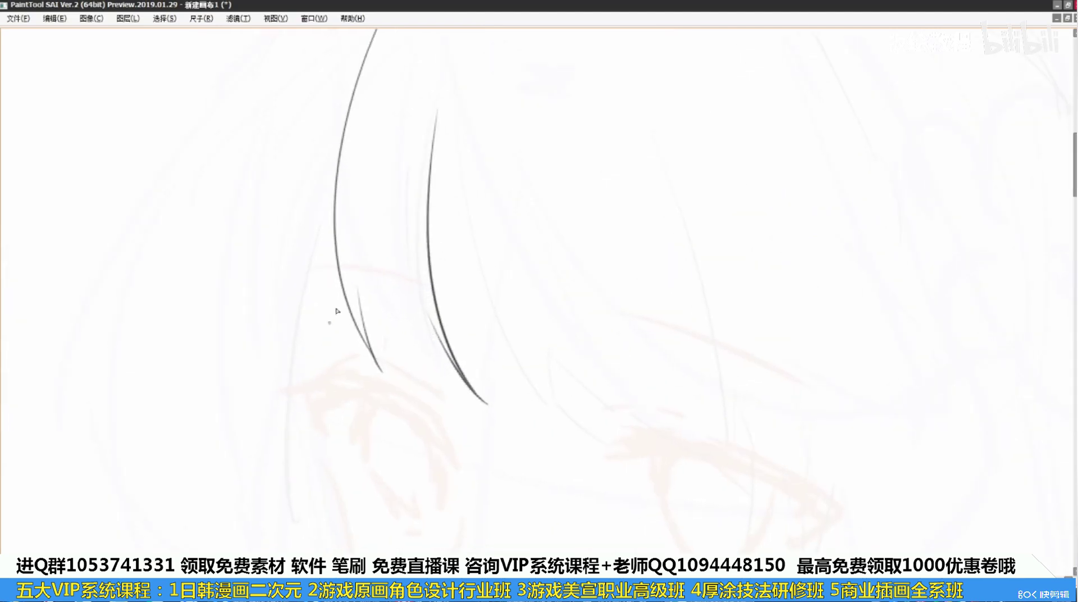
Draw the bang's lower edge as a curve from the left fork across the right edge, ending in a flicked tip
key("ctrl+z")
mouse_move(359, 291)
left_mouse_down()
mouse_move(488, 382)
mouse_move(511, 373)
left_mouse_up()
mouse_move(443, 321)
left_mouse_down()
mouse_move(487, 371)
mouse_move(521, 367)
left_mouse_up()
key("ctrl+z")
key("ctrl+z")
key("ctrl+z")
key("ctrl+z")
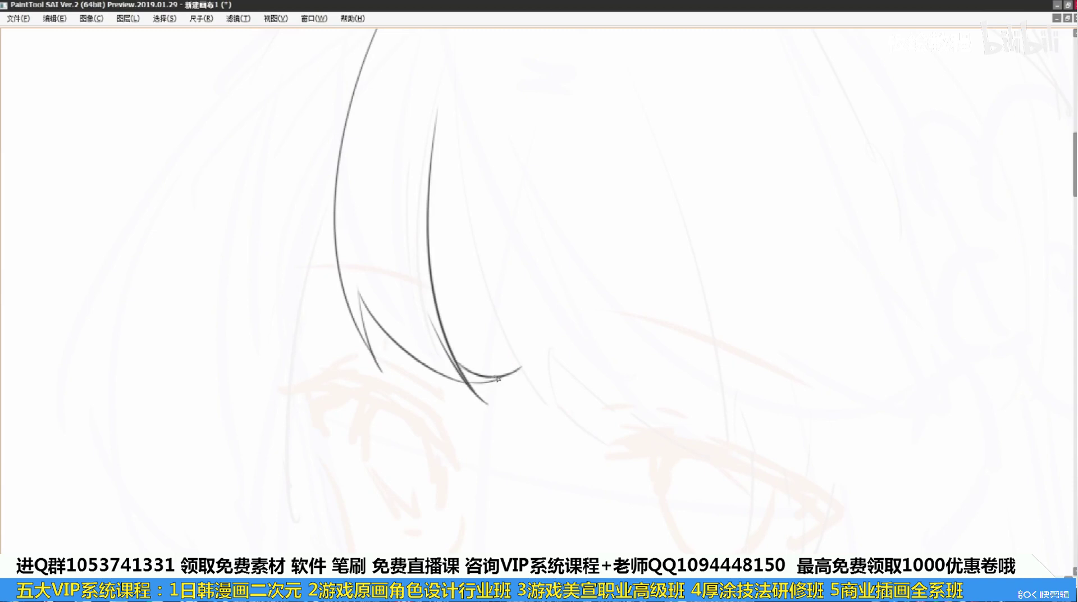
Add fine inner hair lines to the bang: one beside the right edge and a converging pair near the top
left_click_drag(372, 160, 445, 342)
key("ctrl+z")
left_click_drag(403, 225, 442, 345)
left_click_drag(400, 89, 385, 214)
left_click_drag(394, 115, 379, 273)
left_click_drag(396, 143, 401, 360)
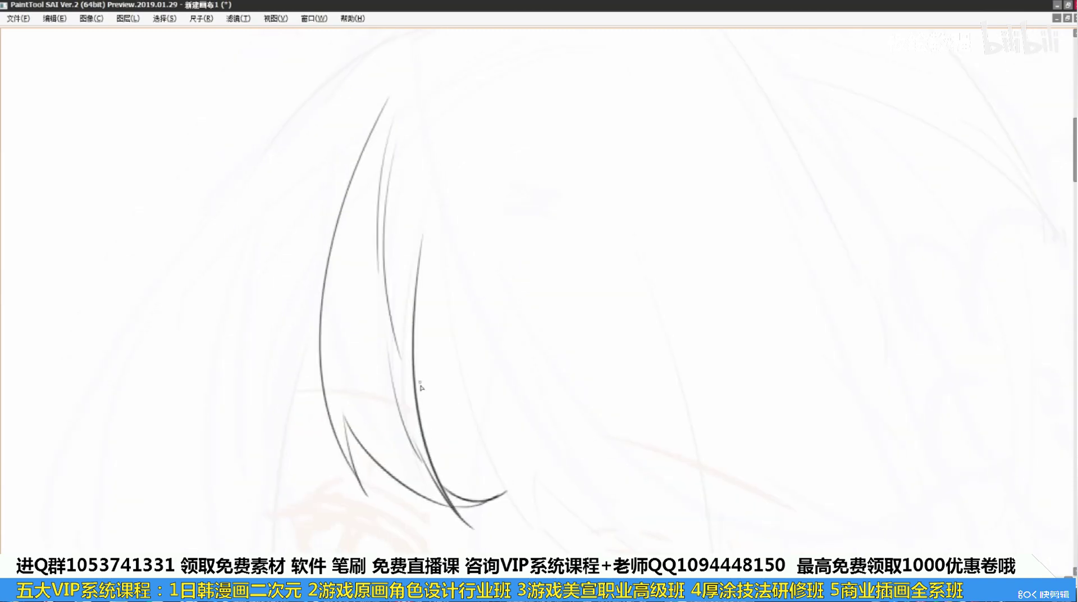
key("ctrl+z")
left_click_drag(388, 186, 381, 276)
left_click_drag(396, 146, 380, 300)
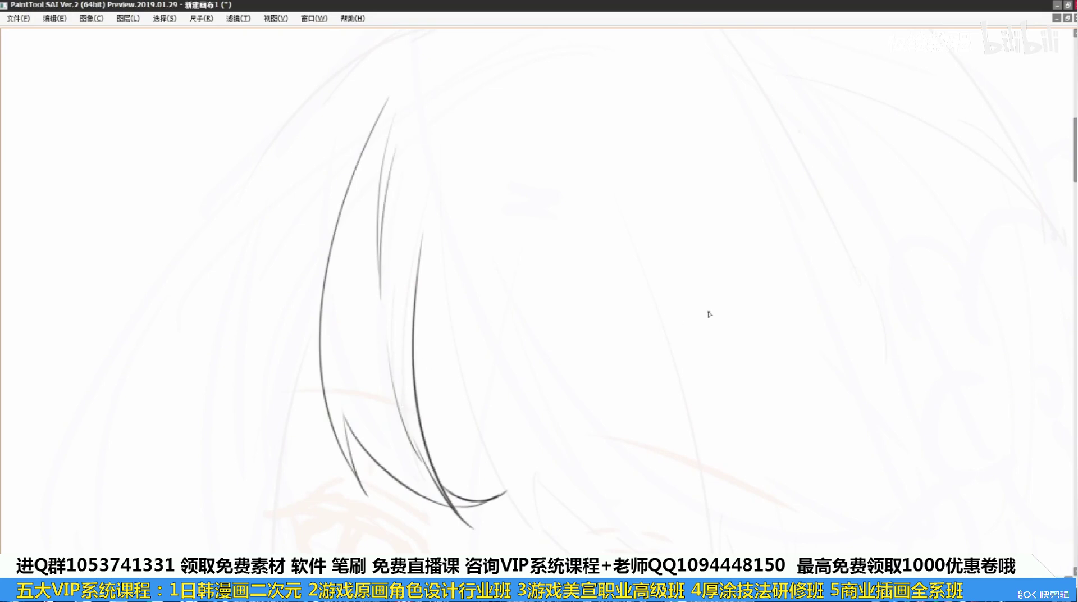
Draw the neighbouring strand's edge down from the top of the bang's right edge and darken the peak where they meet
scroll(709, 314, "down", 1)
scroll(683, 325, "up", 1)
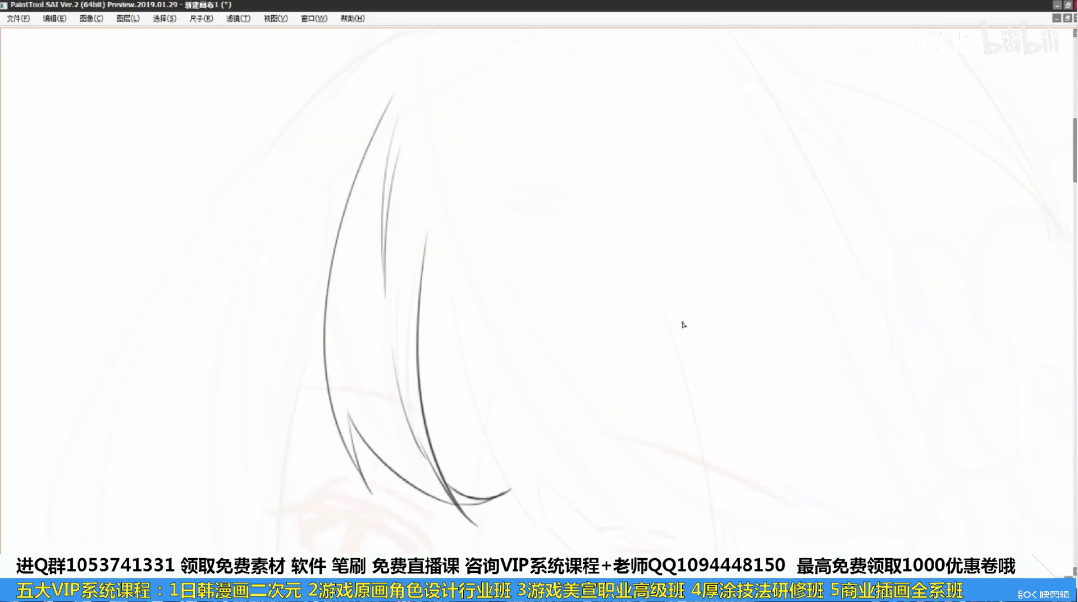
left_click_drag(498, 302, 477, 252)
mouse_move(411, 190)
left_mouse_down()
mouse_move(474, 386)
mouse_move(448, 327)
left_mouse_up()
key("ctrl+z")
key("ctrl+z")
left_click_drag(434, 162, 489, 434)
key("ctrl+z")
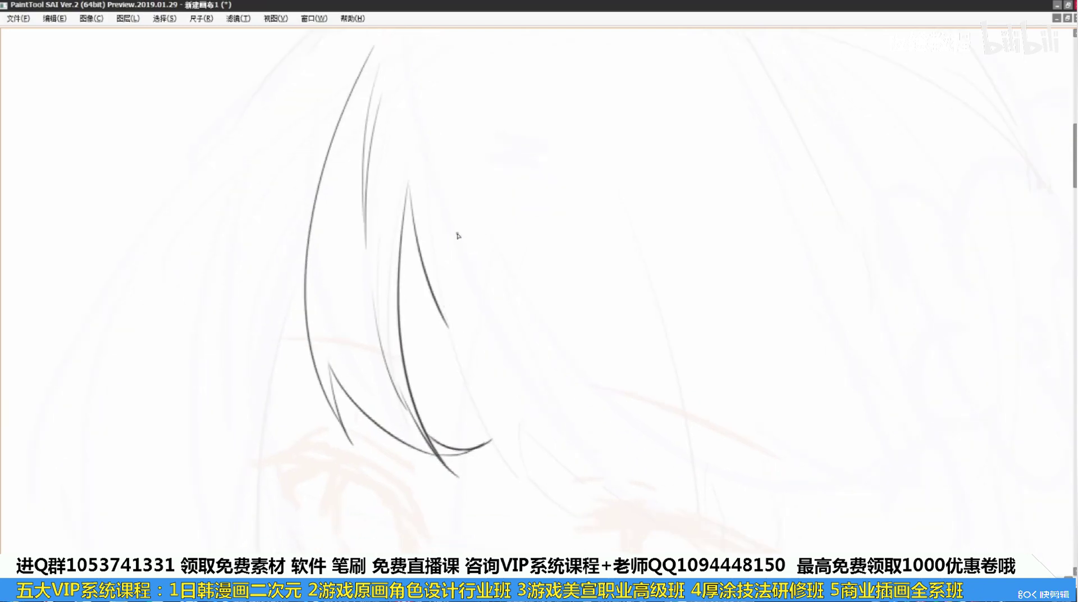
scroll(458, 236, "down", 1)
left_click_drag(475, 195, 501, 221)
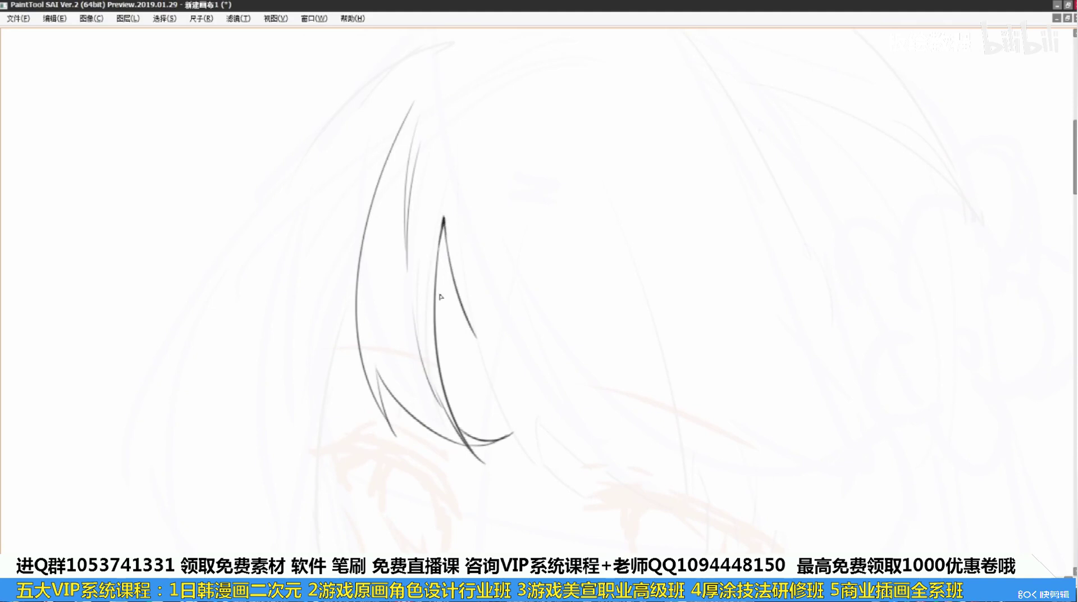
Draw the side hair's inner edge, branching off the bang's left edge and running down past the eye
left_click_drag(395, 267, 428, 254)
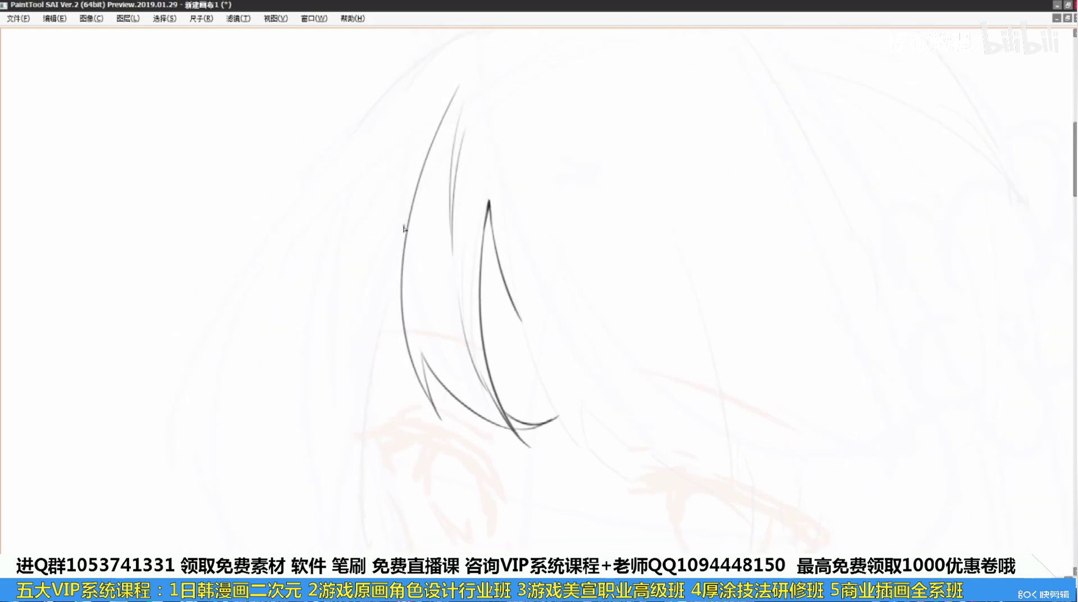
left_click_drag(387, 294, 360, 490)
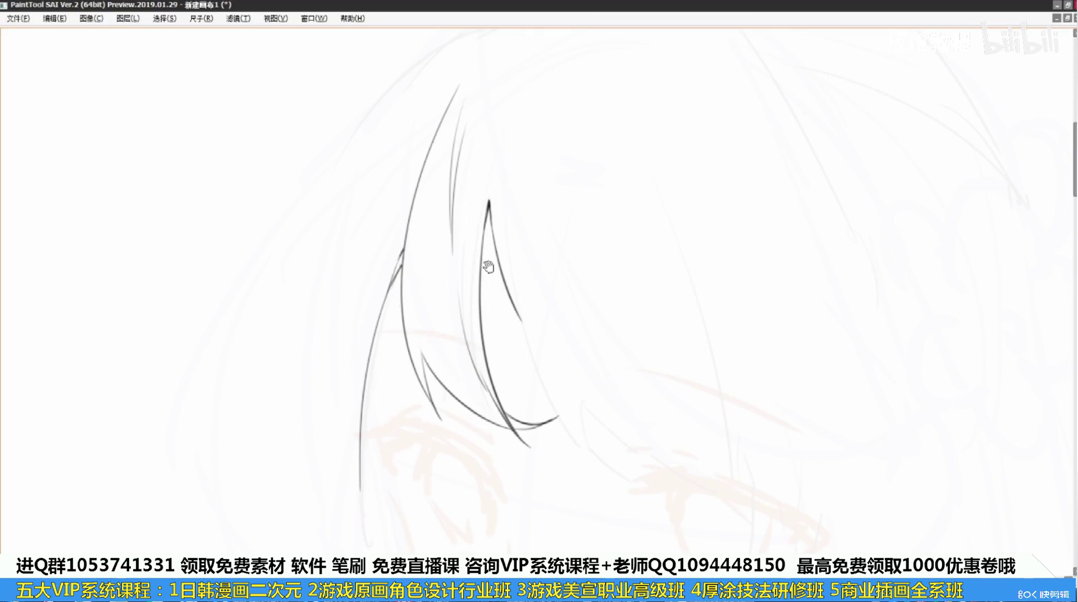
left_click_drag(493, 279, 485, 272)
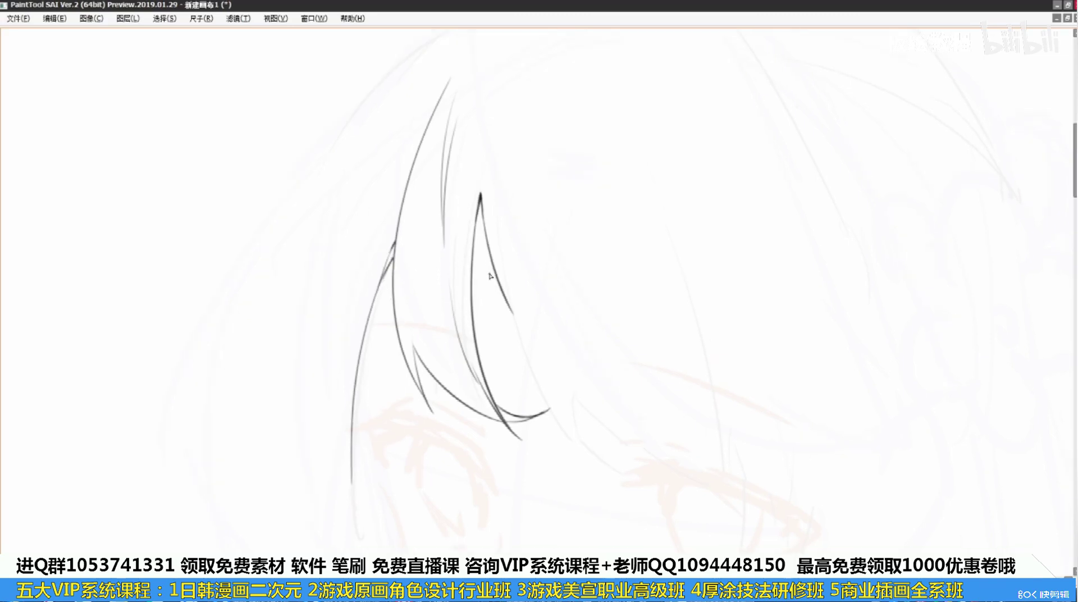
Ink the upper-left outer hair contour up to the parting, with a short root stroke and a second line beneath it
scroll(501, 281, "down", 2)
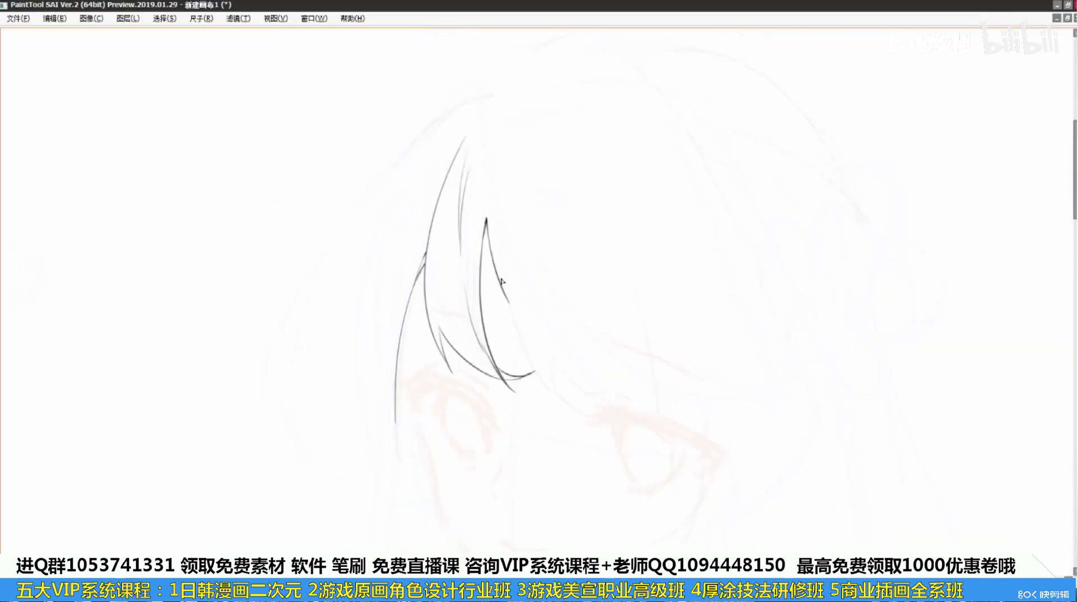
left_click_drag(534, 169, 529, 243)
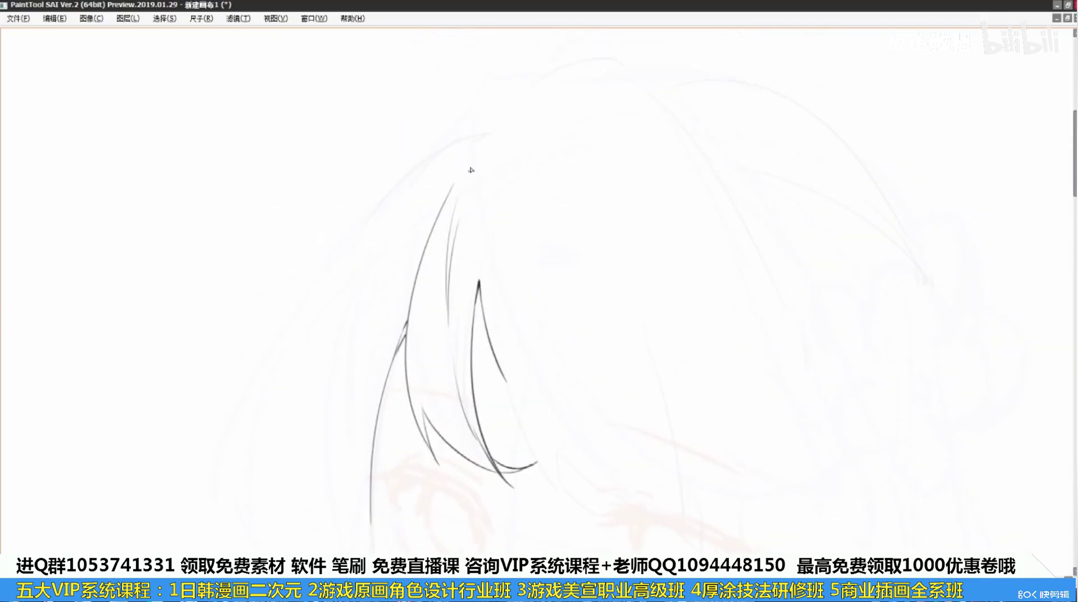
left_click_drag(466, 164, 473, 157)
left_click_drag(321, 284, 477, 137)
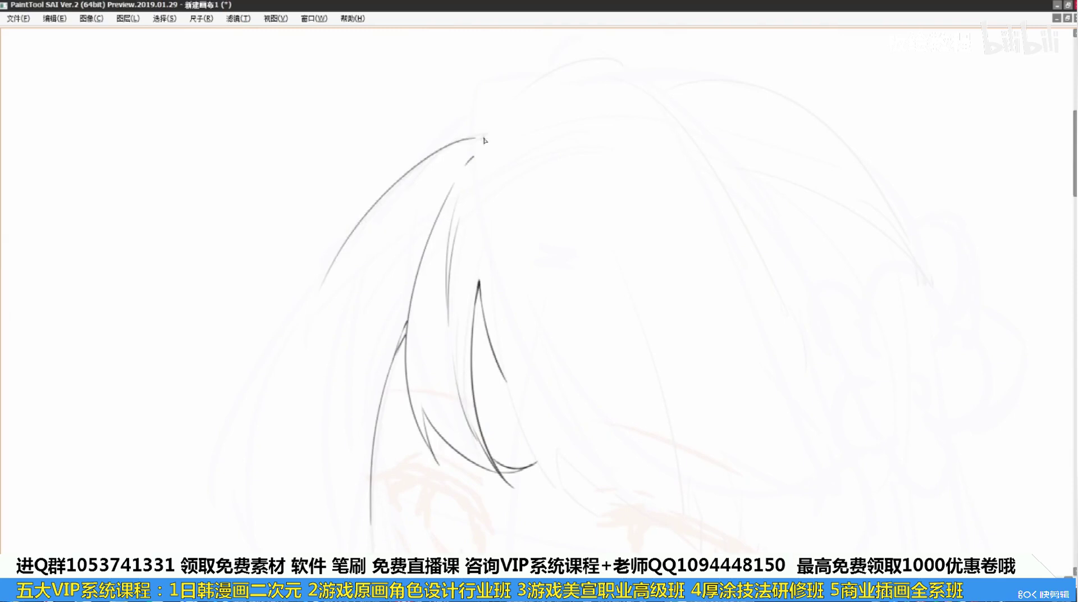
mouse_move(357, 229)
left_mouse_down()
mouse_move(444, 153)
mouse_move(481, 142)
left_mouse_up()
key("ctrl+z")
left_click_drag(387, 194, 474, 151)
Draw the side hair's outer contour from below the crown curve down to an inward-curving end, redoing failed strokes
left_click_drag(357, 290, 403, 225)
left_click_drag(294, 355, 290, 477)
key("ctrl+z")
mouse_move(368, 228)
left_mouse_down()
mouse_move(274, 441)
mouse_move(289, 462)
left_mouse_up()
mouse_move(326, 294)
left_mouse_down()
mouse_move(292, 473)
mouse_move(308, 486)
left_mouse_up()
key("ctrl+z")
key("ctrl+z")
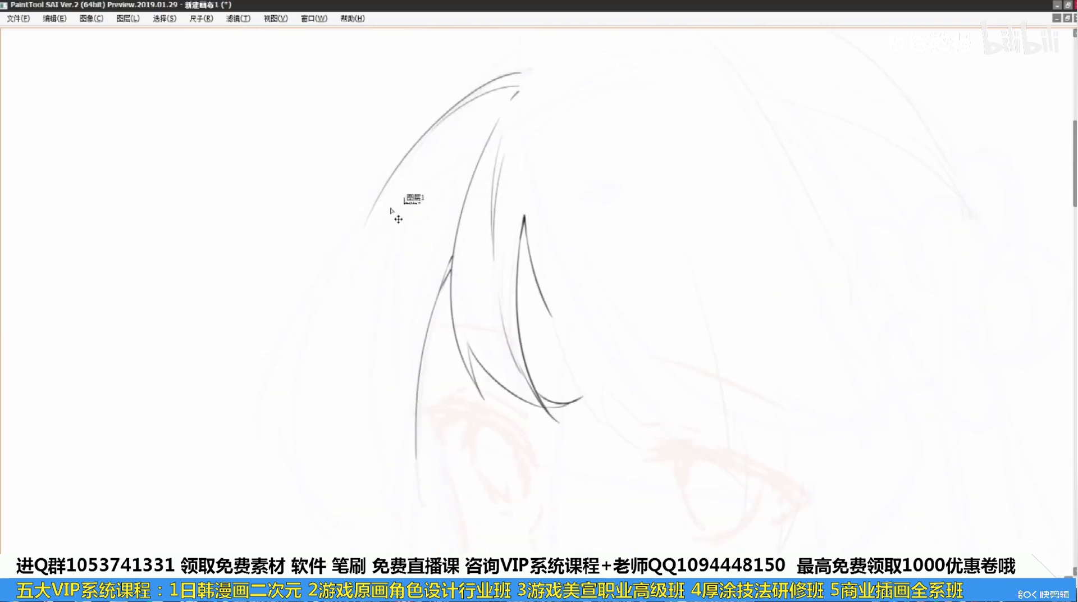
left_click_drag(393, 198, 281, 510)
key("ctrl+z")
left_click_drag(373, 221, 282, 493)
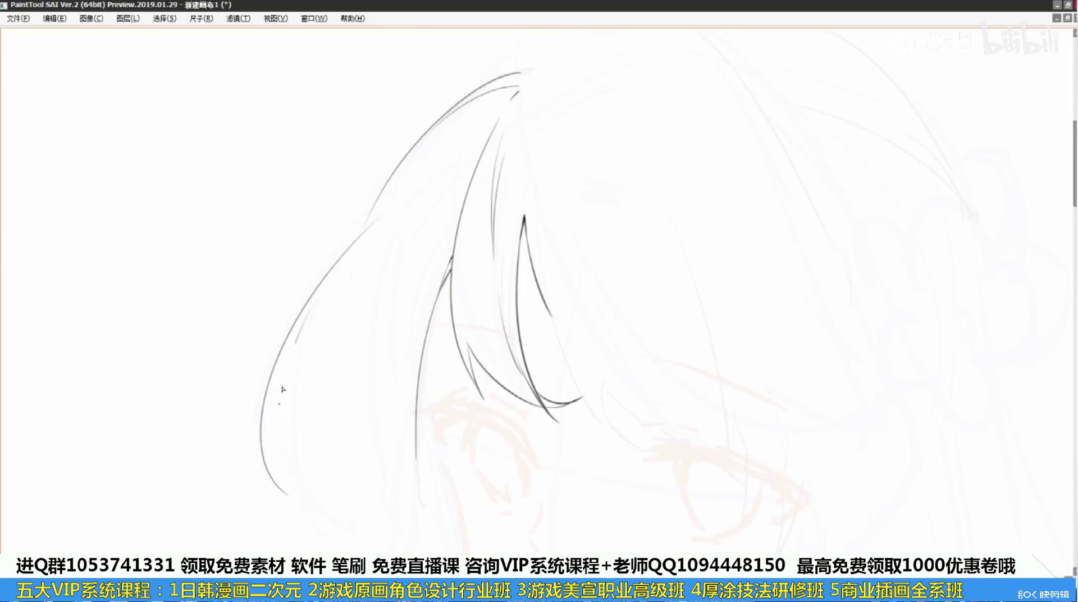
Draw the left side hair's inner strand line down to an inward-curving tip, with a fine line inside the outer edge, redoing failed strokes
left_click_drag(279, 403, 312, 492)
key("ctrl+z")
mouse_move(321, 295)
left_mouse_down()
mouse_move(298, 342)
mouse_move(324, 525)
left_mouse_up()
left_click_drag(286, 435, 344, 534)
key("ctrl+z")
key("ctrl+z")
mouse_move(300, 496)
left_mouse_down()
mouse_move(350, 533)
mouse_move(341, 530)
left_mouse_up()
key("ctrl+z")
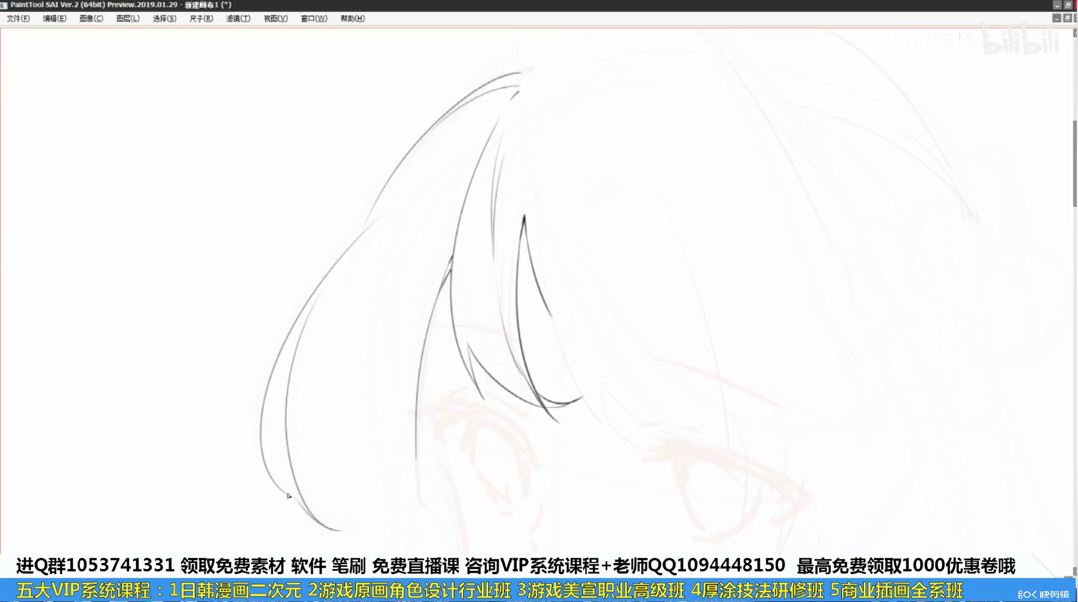
key("ctrl+z")
mouse_move(270, 416)
left_mouse_down()
mouse_move(283, 492)
mouse_move(297, 502)
left_mouse_up()
key("ctrl+z")
Extend the left side hair's inner line up toward the outer contour and add a shorter strand line branching down from its top
left_click_drag(303, 332, 374, 225)
key("ctrl+z")
left_click_drag(313, 308, 380, 229)
key("ctrl+z")
left_click_drag(313, 307, 368, 247)
key("ctrl+z")
mouse_move(308, 319)
left_mouse_down()
mouse_move(375, 233)
mouse_move(346, 411)
left_mouse_up()
key("ctrl+z")
left_click_drag(368, 239, 345, 381)
key("ctrl+z")
left_click_drag(368, 239, 344, 385)
scroll(399, 407, "down", 1)
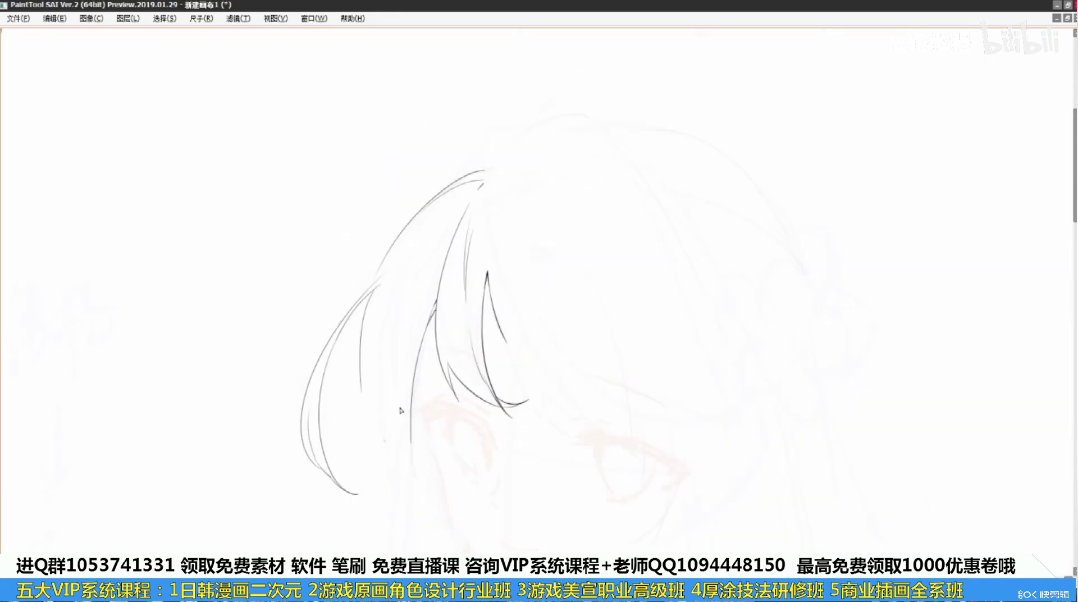
Draw the middle bang strand's long edge from beside the dark peak down to a tip between the eyes
scroll(401, 410, "up", 1)
left_click_drag(506, 366, 457, 324)
left_click_drag(514, 249, 501, 298)
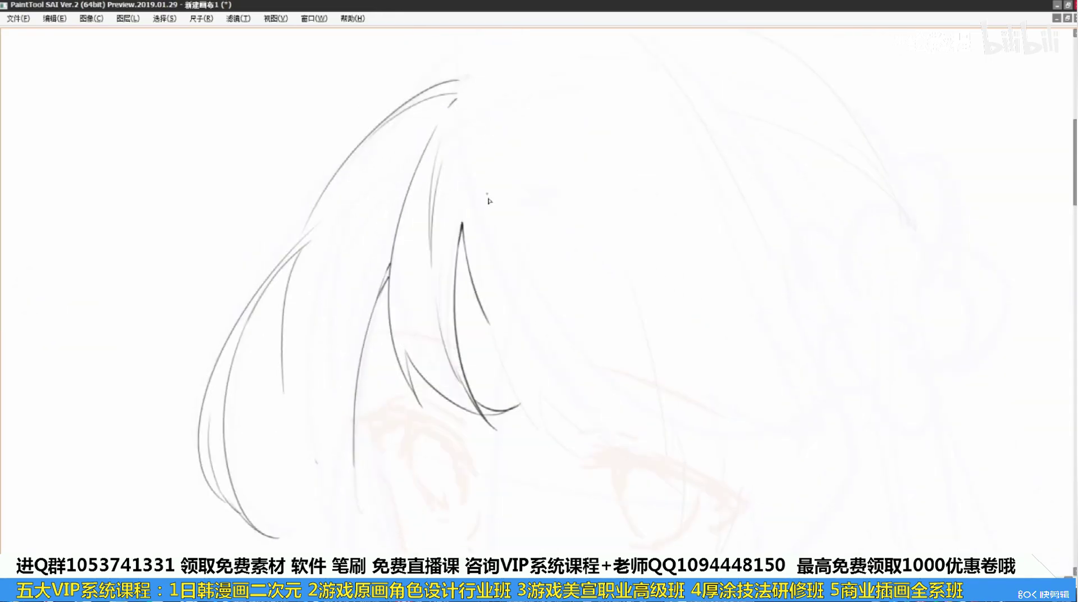
left_click_drag(481, 221, 572, 452)
key("ctrl+z")
mouse_move(484, 268)
left_mouse_down()
mouse_move(598, 437)
mouse_move(557, 433)
left_mouse_up()
key("ctrl+z")
key("ctrl+z")
key("ctrl+z")
Draw the next strand's lower edge curving from the middle bang's tip toward the inner corner of the right eye
mouse_move(524, 372)
left_mouse_down()
mouse_move(570, 441)
mouse_move(638, 435)
left_mouse_up()
key("ctrl+z")
left_click_drag(525, 373, 635, 432)
key("ctrl+z")
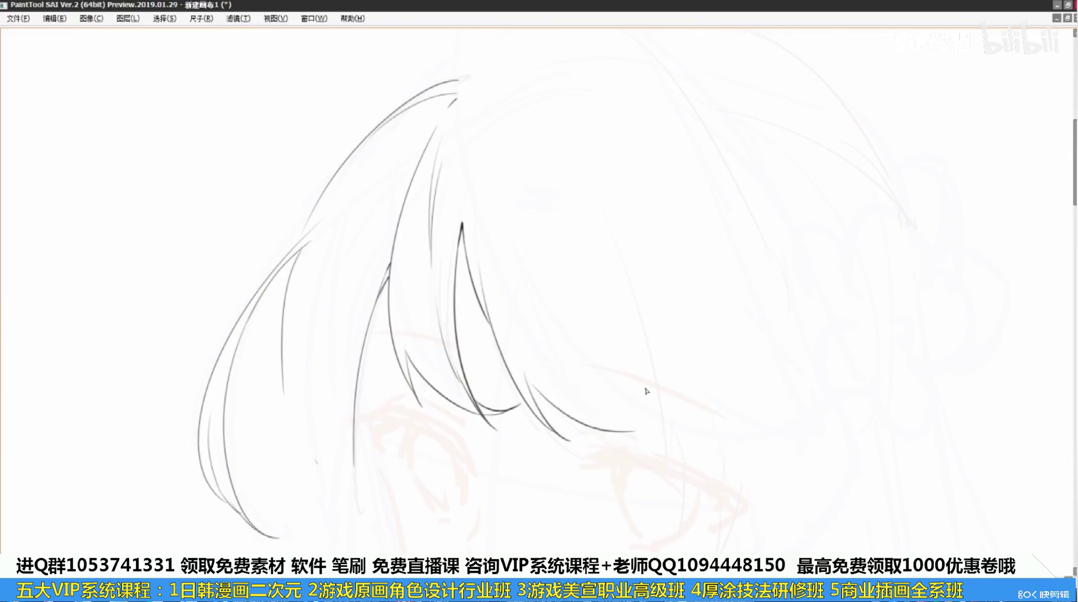
Draw the large bang's right edge in one long arc from the parting down toward the right eye
left_click_drag(584, 287, 592, 342)
mouse_move(499, 114)
left_mouse_down()
mouse_move(525, 125)
mouse_move(622, 311)
left_mouse_up()
key("ctrl+z")
mouse_move(496, 121)
left_mouse_down()
mouse_move(611, 258)
mouse_move(654, 418)
left_mouse_up()
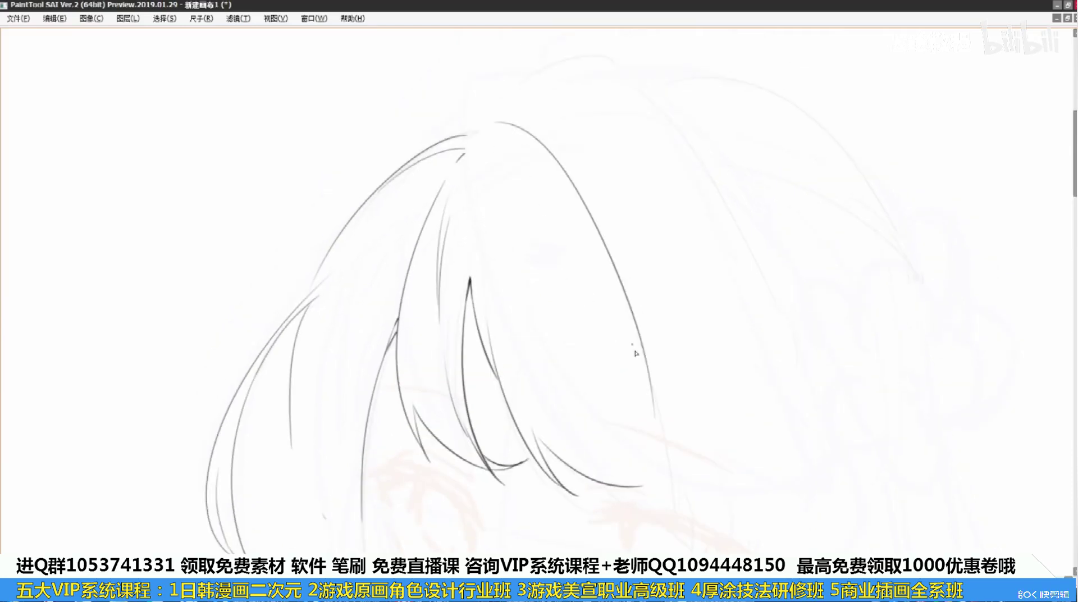
Draw the split hair tips at the end of the large bang over the right eye, redoing failed strokes
left_click_drag(638, 353, 668, 567)
mouse_move(677, 431)
left_mouse_down()
mouse_move(641, 330)
mouse_move(605, 428)
left_mouse_up()
key("ctrl+z")
key("ctrl+z")
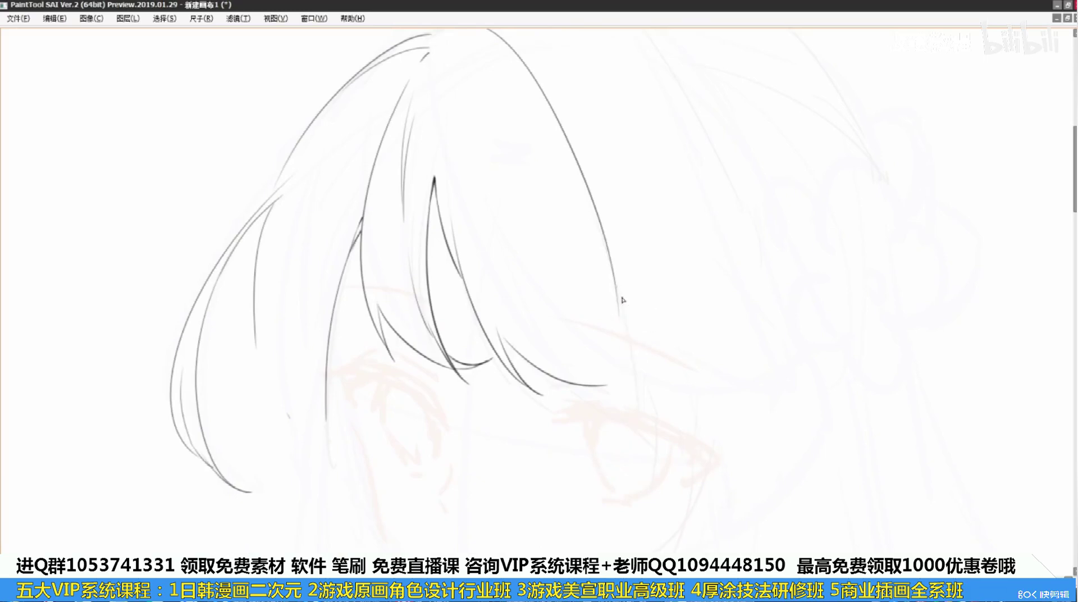
left_click_drag(621, 335, 604, 442)
mouse_move(630, 344)
left_mouse_down()
mouse_move(616, 422)
mouse_move(592, 457)
left_mouse_up()
key("ctrl+z")
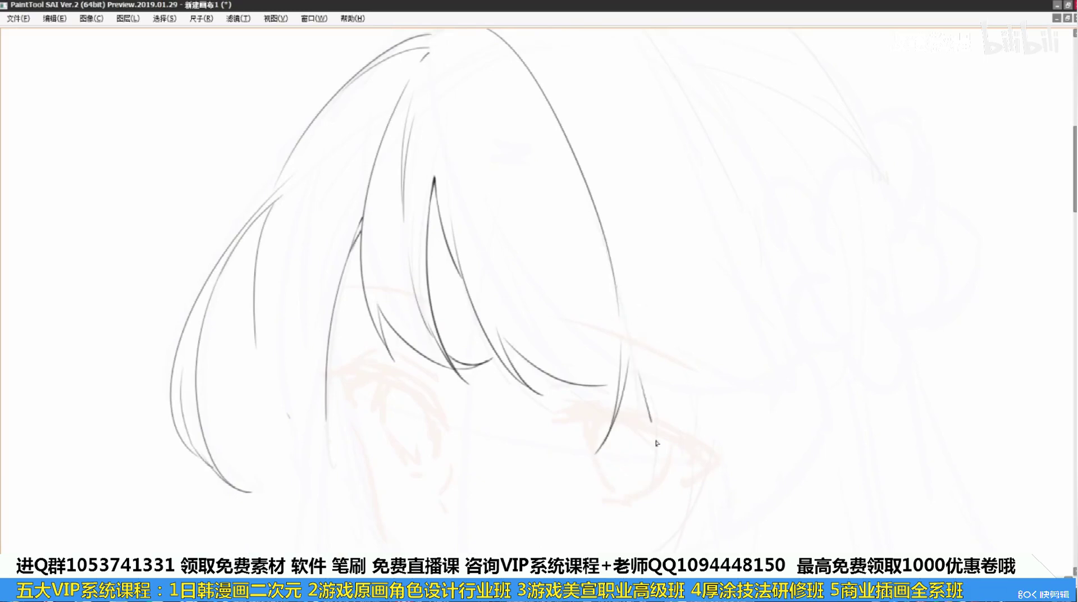
key("ctrl+z")
left_click_drag(630, 359, 644, 431)
mouse_move(590, 263)
left_mouse_down()
mouse_move(618, 329)
mouse_move(602, 315)
left_mouse_up()
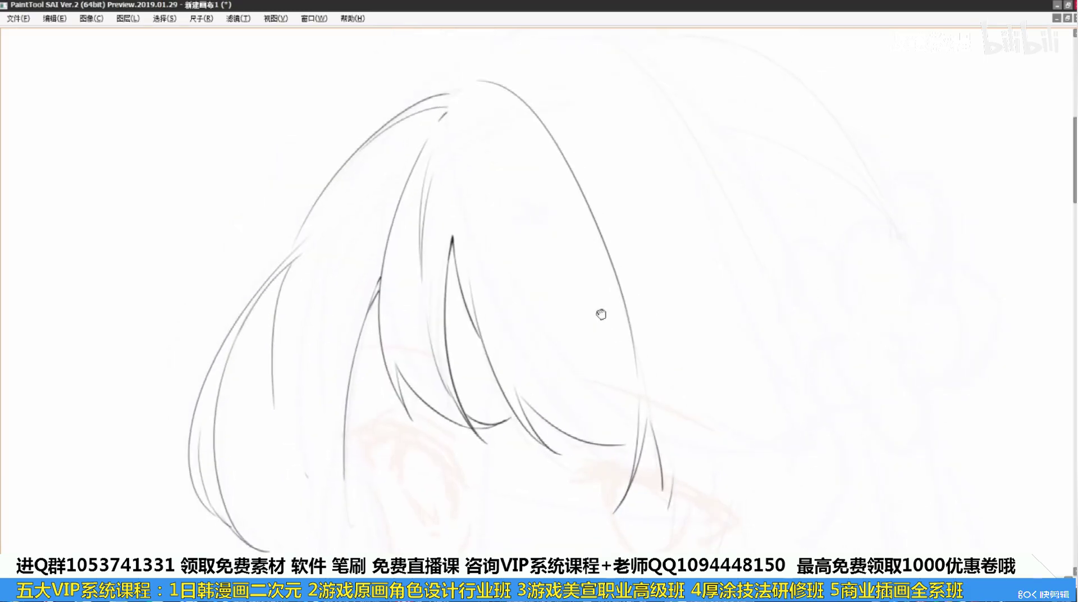
Draw the large bang's lower-left edge curving down to its tip above the right eye, with a second fine line beside it
left_click_drag(541, 262, 633, 431)
key("ctrl+z")
mouse_move(509, 268)
left_mouse_down()
mouse_move(621, 410)
mouse_move(629, 436)
left_mouse_up()
key("ctrl+z")
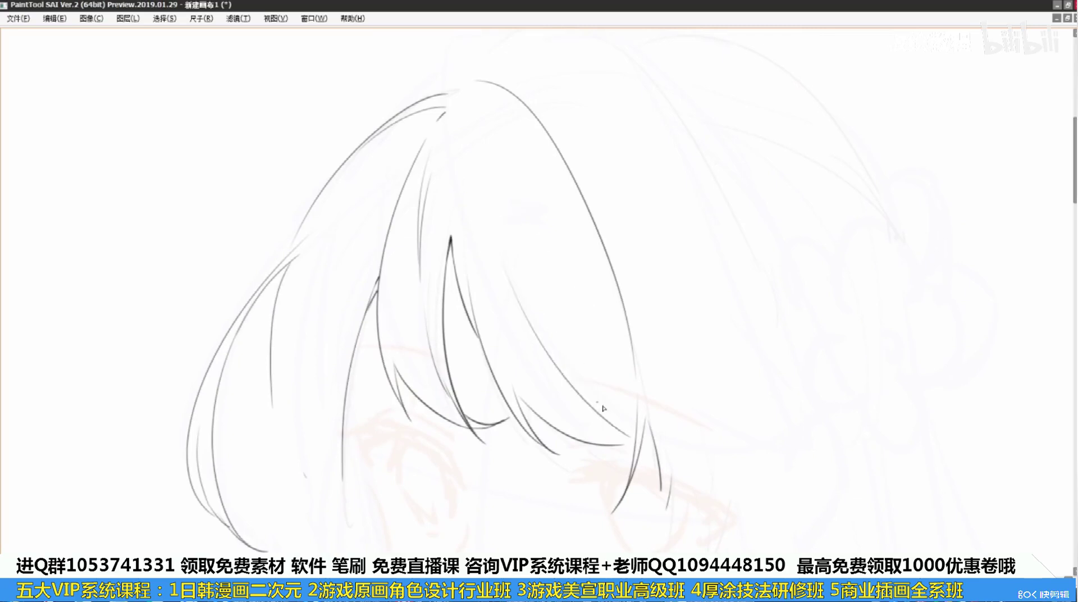
key("ctrl+z")
left_click_drag(568, 383, 632, 444)
Draw the large bang's left root line from the parting and link it to the lower-left edge
left_click_drag(462, 165, 487, 269)
key("ctrl+z")
left_click_drag(468, 88, 479, 226)
key("ctrl+z")
left_click_drag(466, 100, 480, 229)
mouse_move(475, 178)
left_mouse_down()
mouse_move(533, 317)
mouse_move(520, 305)
left_mouse_up()
key("ctrl+z")
Add an inner strand line along the lower part of the large bang's right edge, redoing failed strokes
mouse_move(523, 176)
left_mouse_down()
mouse_move(583, 272)
mouse_move(641, 416)
left_mouse_up()
key("ctrl+z")
key("ctrl+z")
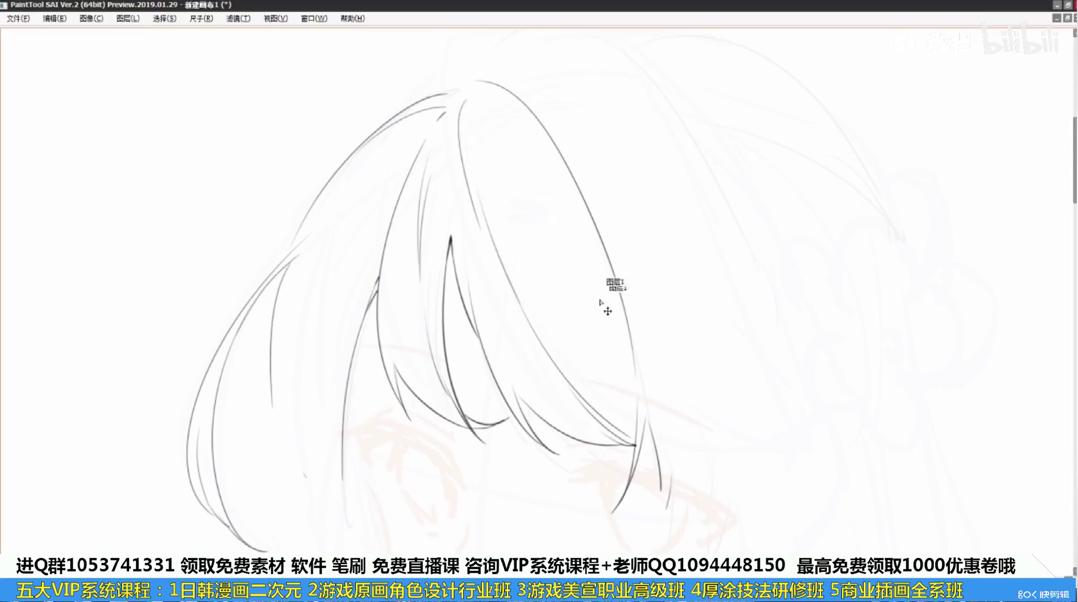
key("ctrl+z")
left_click_drag(600, 296, 642, 410)
key("ctrl+z")
key("ctrl+z")
left_click_drag(576, 255, 635, 377)
left_click_drag(603, 298, 638, 414)
key("ctrl+z")
left_click_drag(612, 318, 636, 419)
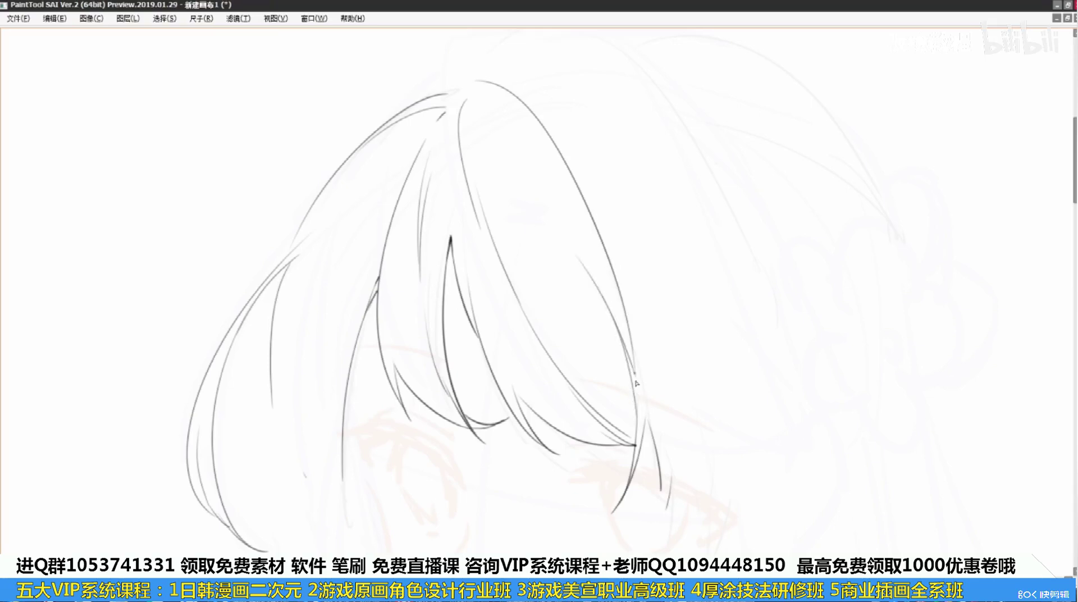
Ink the top-of-head contour rising from the parting and ending at the crown
scroll(636, 436, "down", 3)
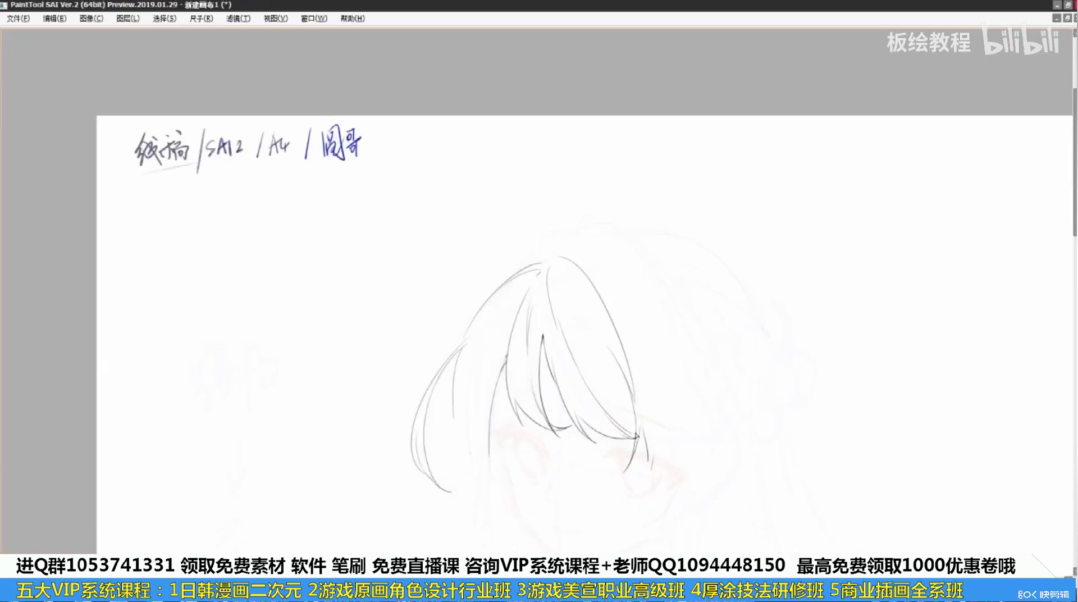
scroll(636, 435, "up", 3)
left_click_drag(599, 423, 613, 390)
left_click_drag(555, 284, 568, 327)
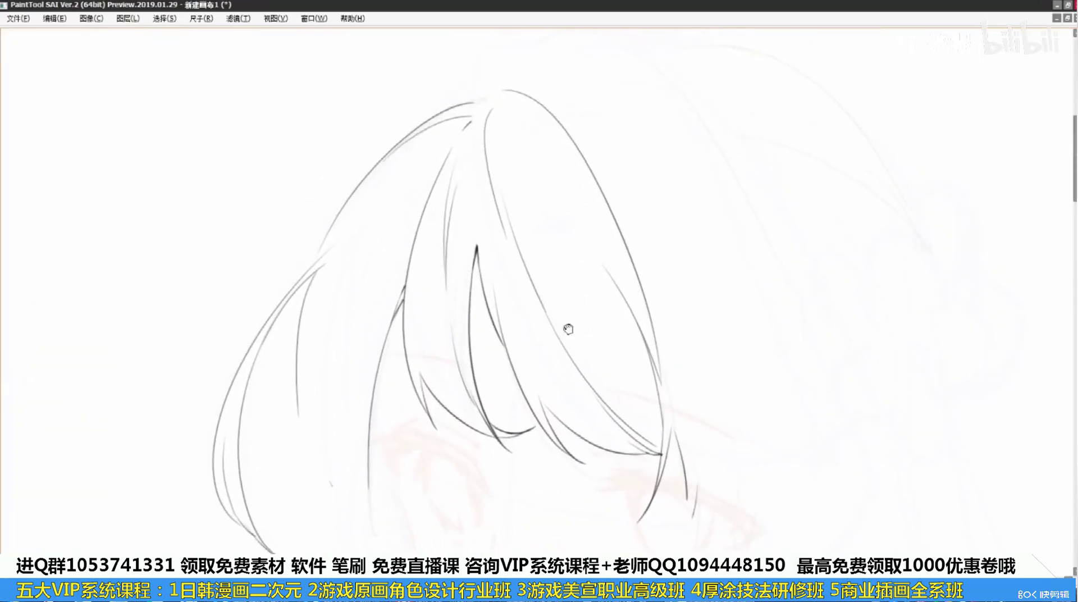
left_click_drag(495, 126, 493, 134)
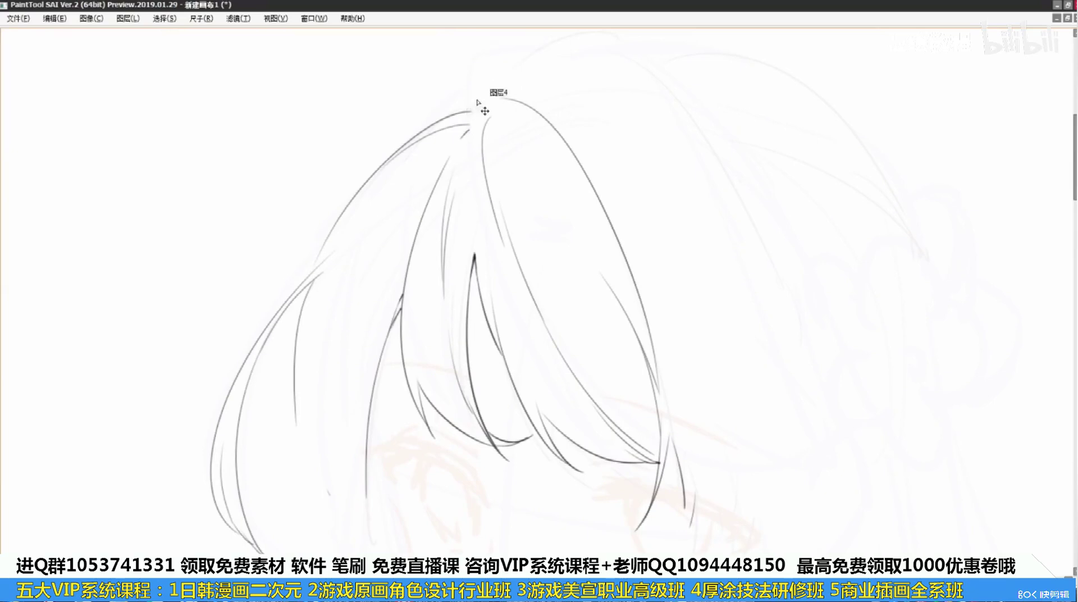
mouse_move(469, 109)
left_mouse_down()
mouse_move(610, 56)
mouse_move(759, 227)
left_mouse_up()
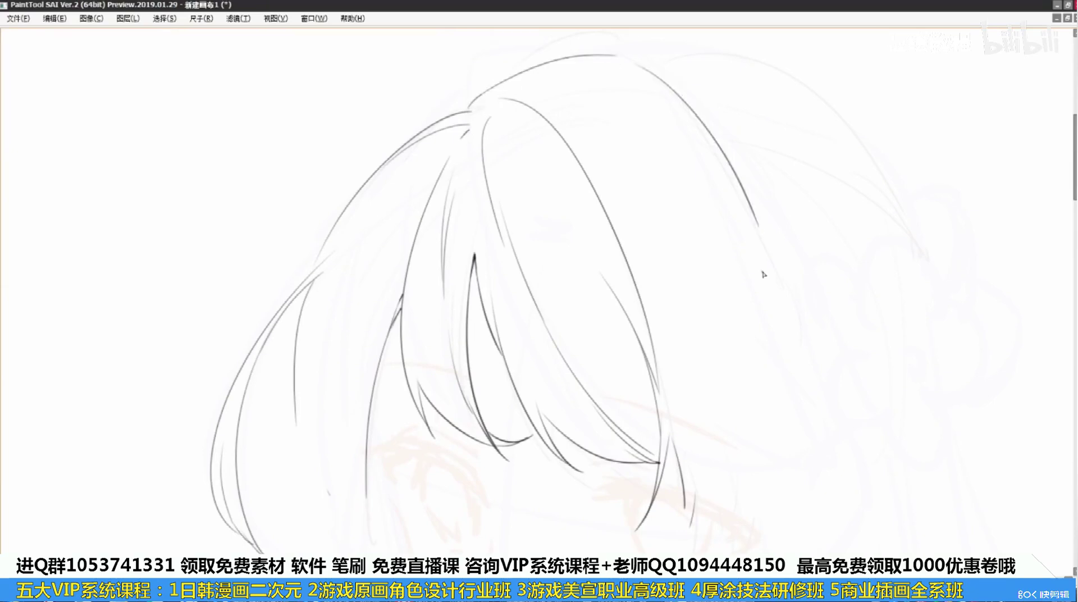
key("ctrl+z")
left_click_drag(678, 334, 647, 252)
scroll(629, 219, "down", 3)
scroll(630, 219, "up", 2)
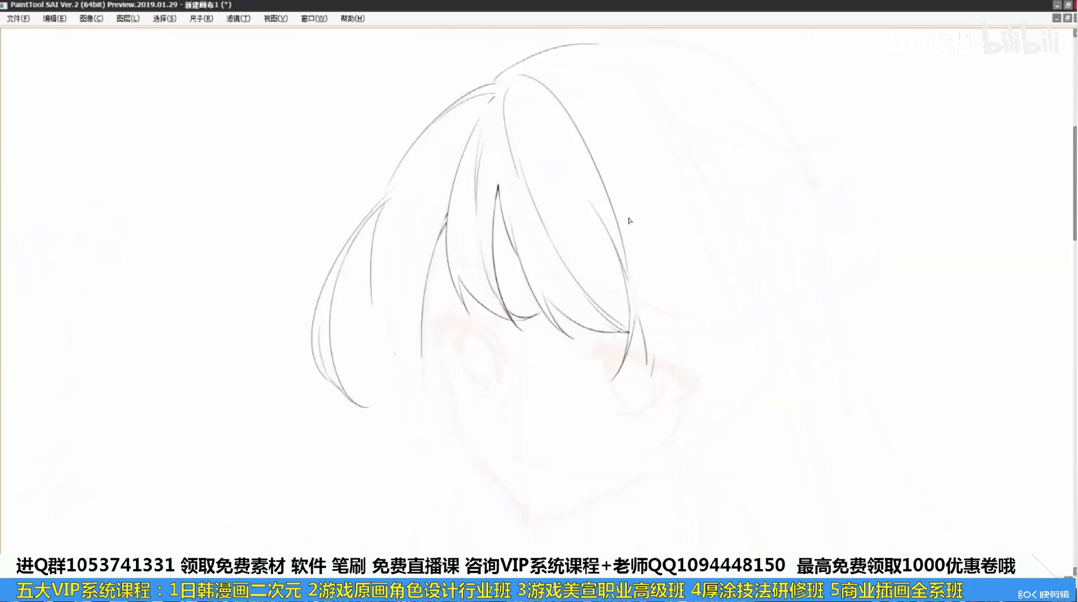
Draw the two long edges of the thin side lock hanging from beside the left eye past the jaw
left_click_drag(532, 304, 636, 282)
left_click_drag(498, 248, 470, 480)
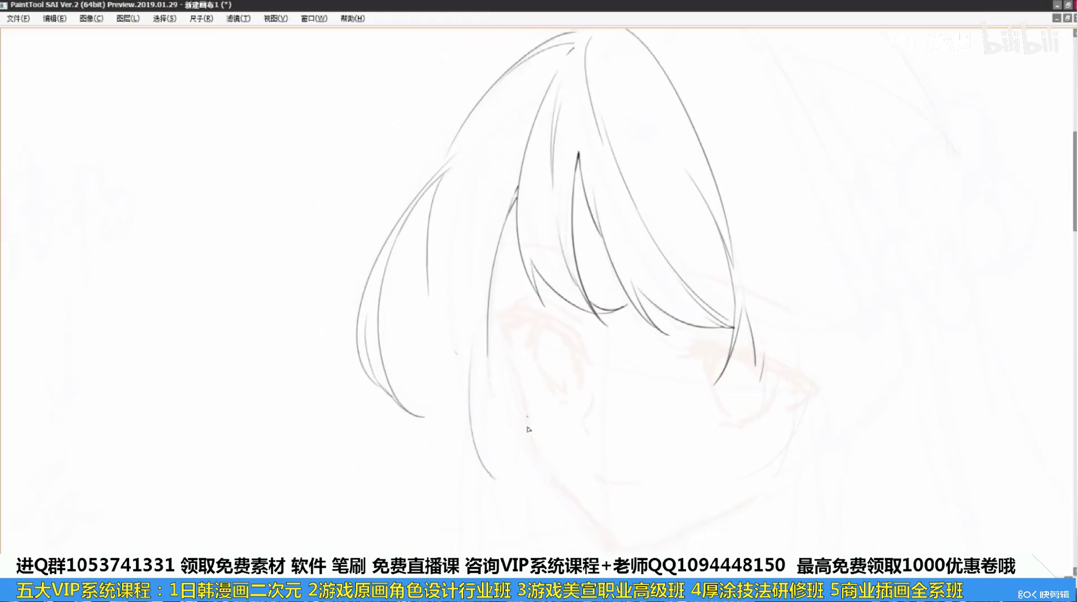
key("ctrl+z")
left_click_drag(471, 329, 474, 262)
mouse_move(498, 183)
left_mouse_down()
mouse_move(466, 364)
mouse_move(488, 553)
mouse_move(498, 546)
left_mouse_up()
key("ctrl+z")
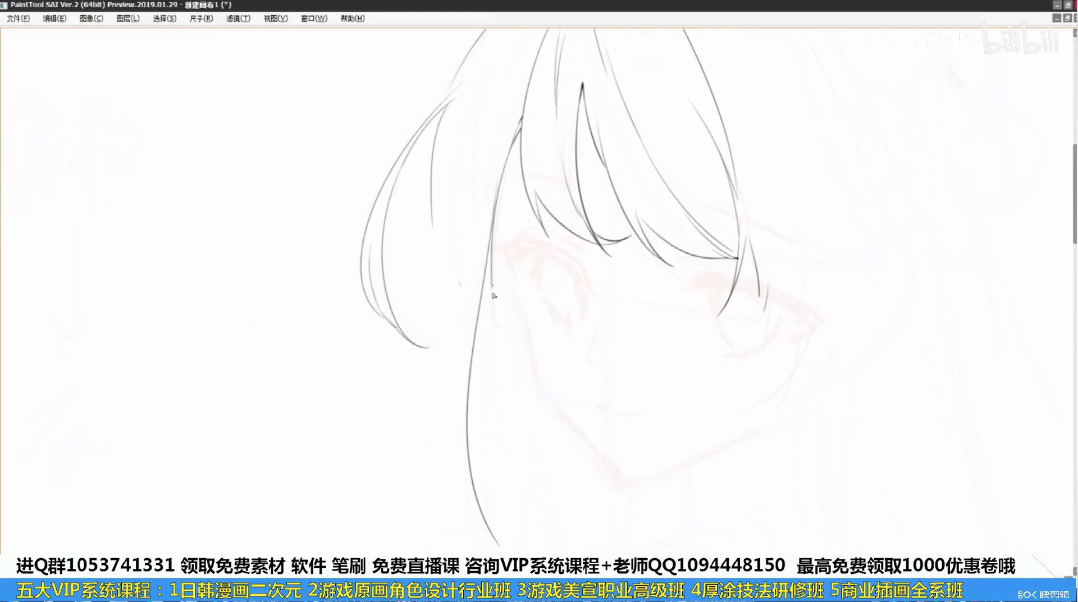
left_click_drag(494, 300, 494, 553)
key("ctrl+z")
left_click_drag(487, 349, 500, 553)
scroll(497, 431, "down", 4)
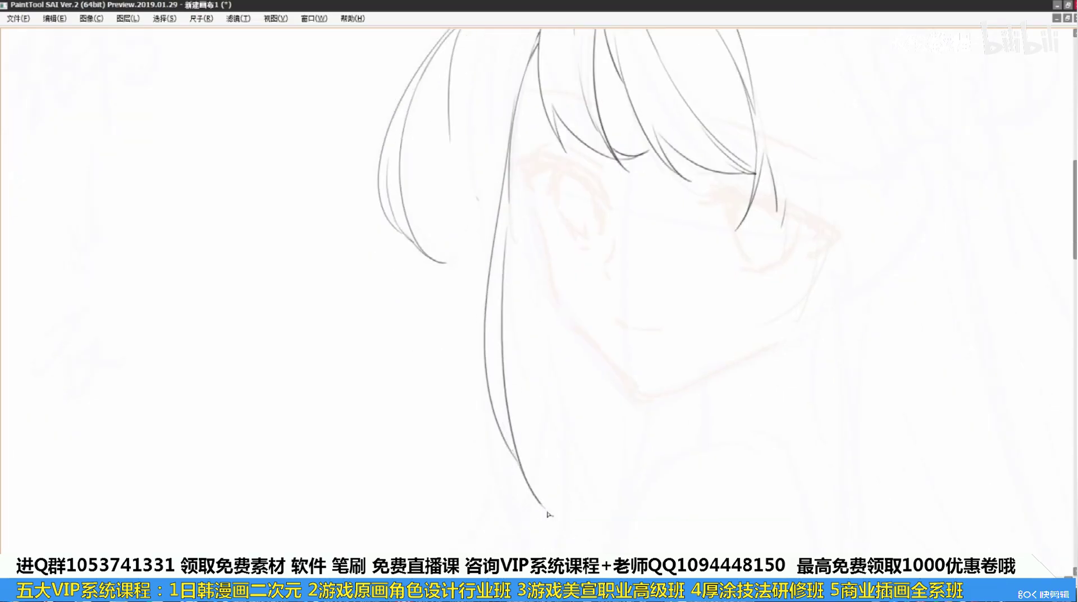
Refine the pointed tip of the long side lock with a short overlapping stroke, undoing the failed attempts
mouse_move(548, 514)
left_mouse_down()
mouse_move(516, 447)
mouse_move(557, 508)
left_mouse_up()
left_click_drag(508, 413, 561, 488)
key("ctrl+z")
left_click_drag(507, 409, 561, 476)
key("ctrl+z")
mouse_move(506, 401)
left_mouse_down()
mouse_move(571, 485)
mouse_move(566, 512)
left_mouse_up()
key("ctrl+z")
key("ctrl+z")
left_click_drag(538, 469, 573, 522)
scroll(572, 435, "up", 5)
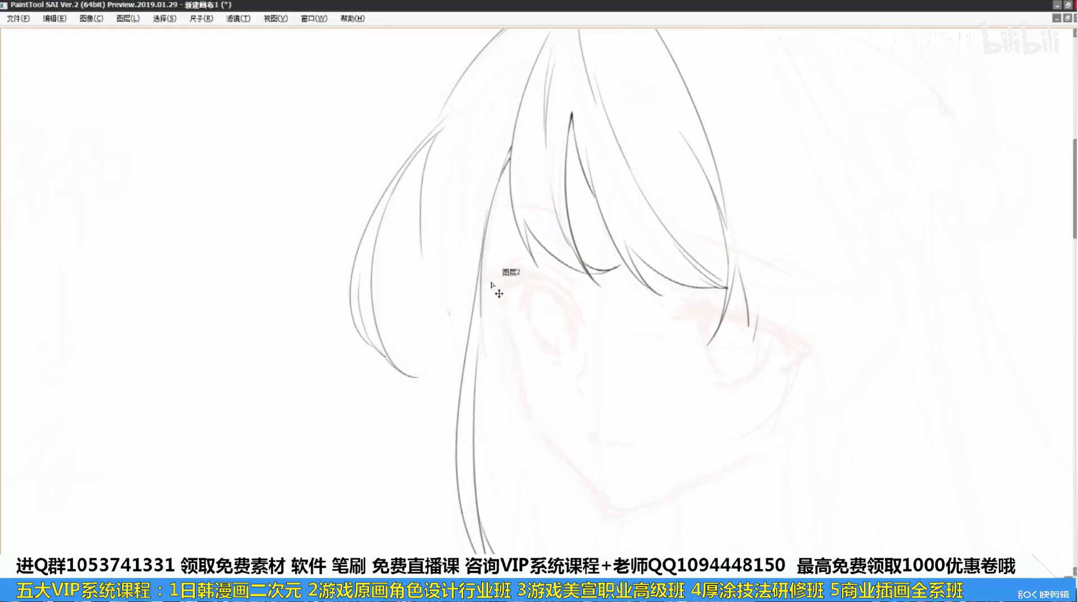
Draw a strand from the long side lock curving inward along the left cheek, with a second line closing its tip
left_click_drag(485, 259, 521, 374)
key("ctrl+z")
left_click_drag(485, 257, 509, 340)
key("ctrl+z")
key("ctrl+z")
mouse_move(483, 282)
left_mouse_down()
mouse_move(519, 418)
mouse_move(571, 463)
left_mouse_up()
key("ctrl+z")
left_click_drag(505, 416, 568, 462)
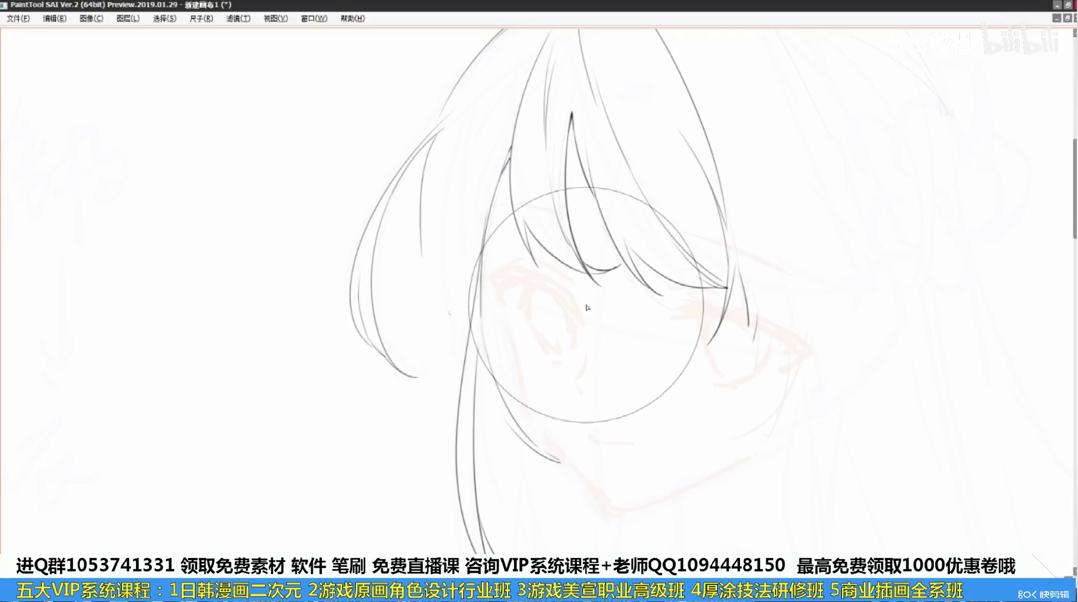
Lasso the left side hair up to the parting and free-transform it slightly inward by its upper-left corner
scroll(519, 396, "down", 4)
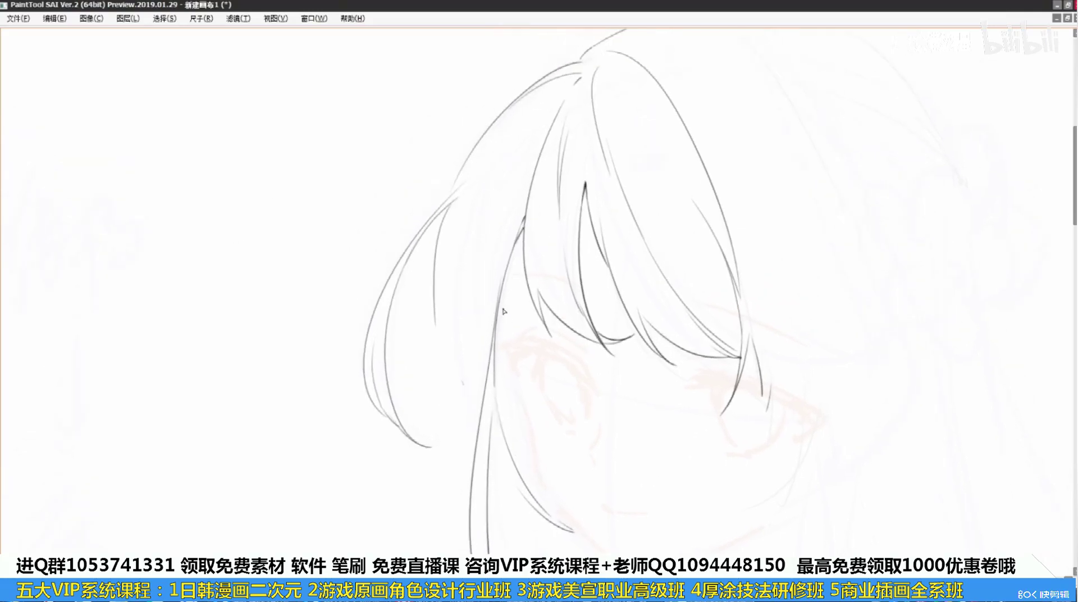
scroll(503, 310, "up", 3)
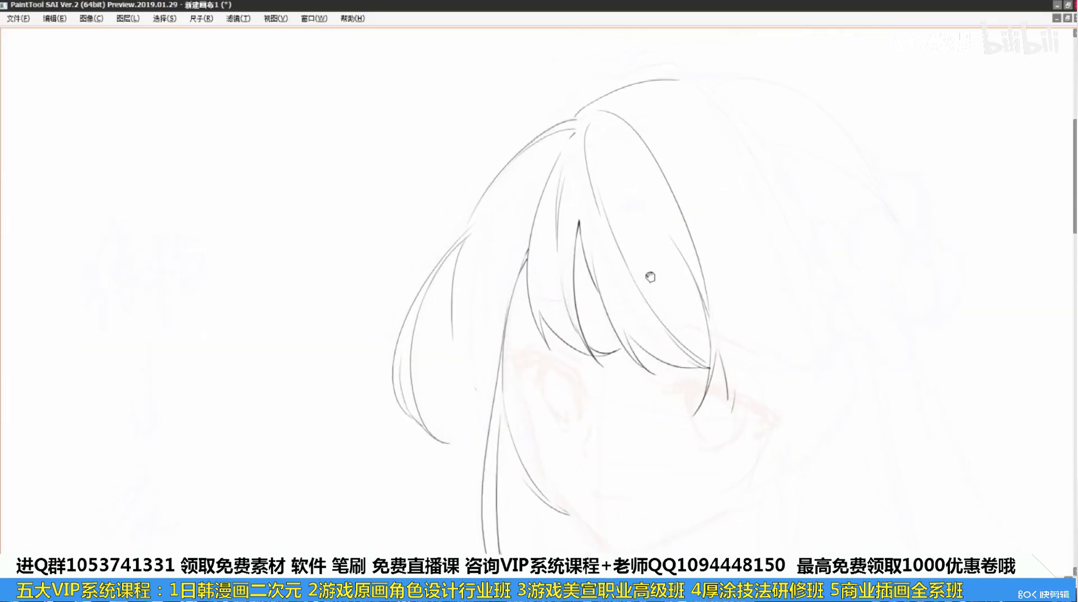
key("Tab")
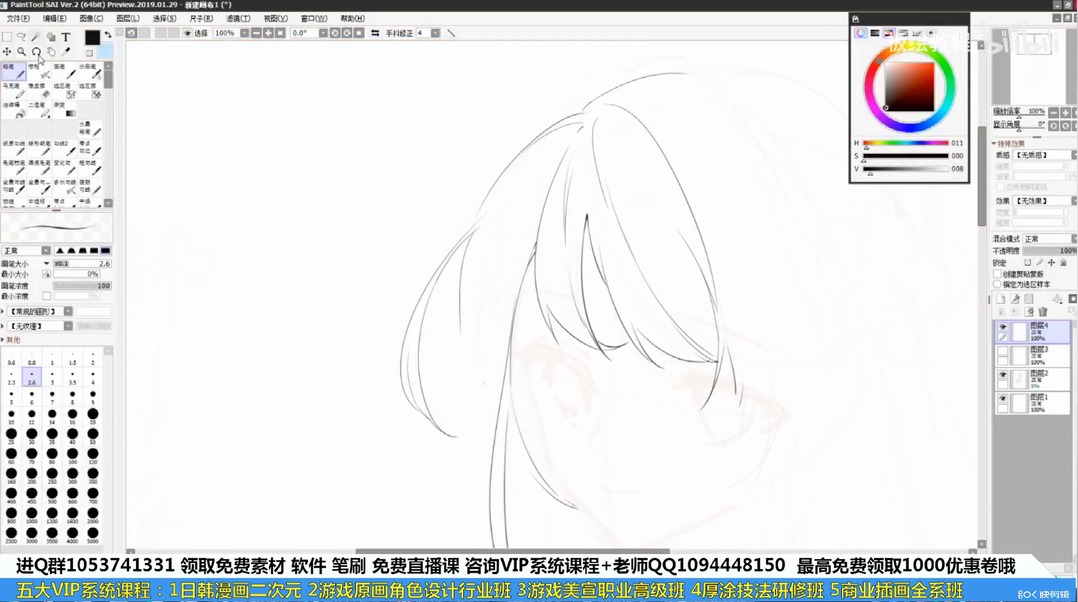
left_click(21, 36)
mouse_move(460, 145)
left_mouse_down()
mouse_move(396, 440)
mouse_move(478, 462)
mouse_move(494, 377)
mouse_move(497, 201)
left_mouse_up()
left_click_drag(460, 231, 443, 235)
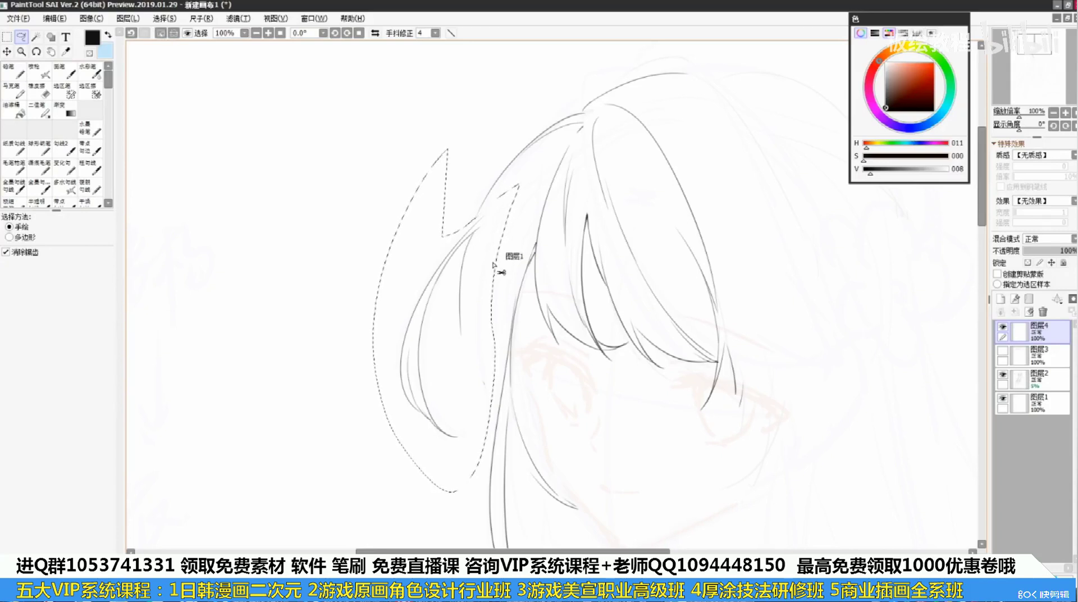
key("ctrl+d")
mouse_move(473, 148)
left_mouse_down()
mouse_move(435, 492)
mouse_move(510, 221)
left_mouse_up()
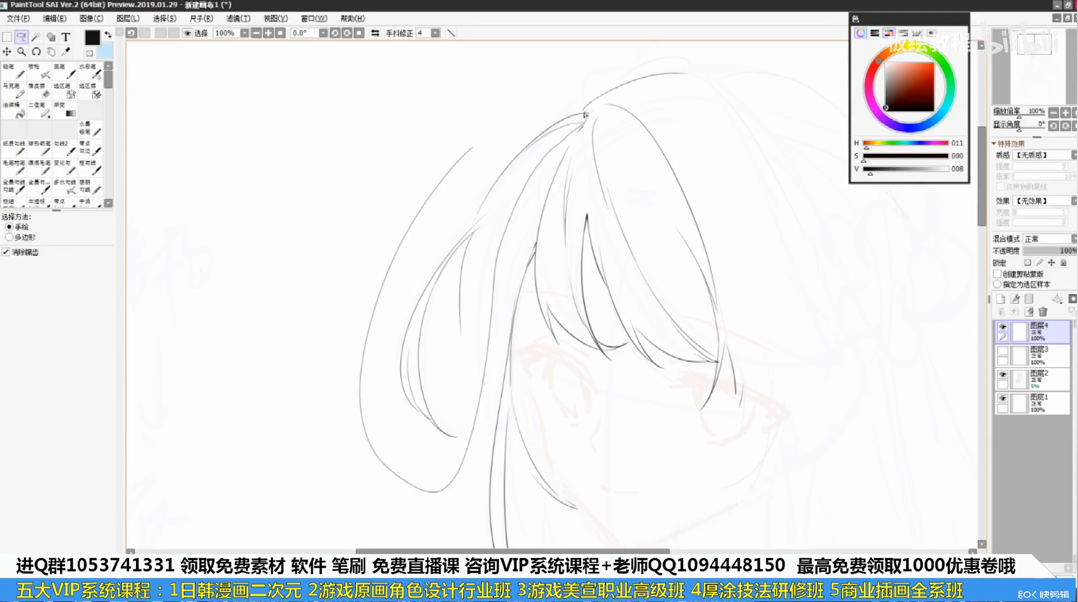
mouse_move(584, 115)
left_mouse_down()
mouse_move(561, 118)
mouse_move(505, 228)
mouse_move(477, 258)
left_mouse_up()
key("ctrl+t")
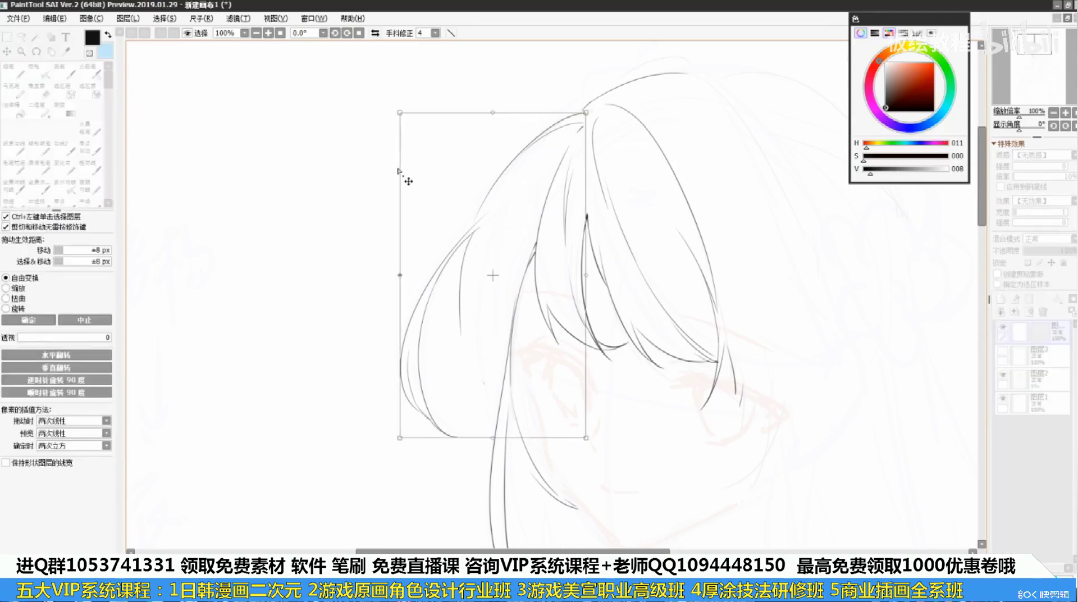
left_click_drag(400, 112, 421, 127)
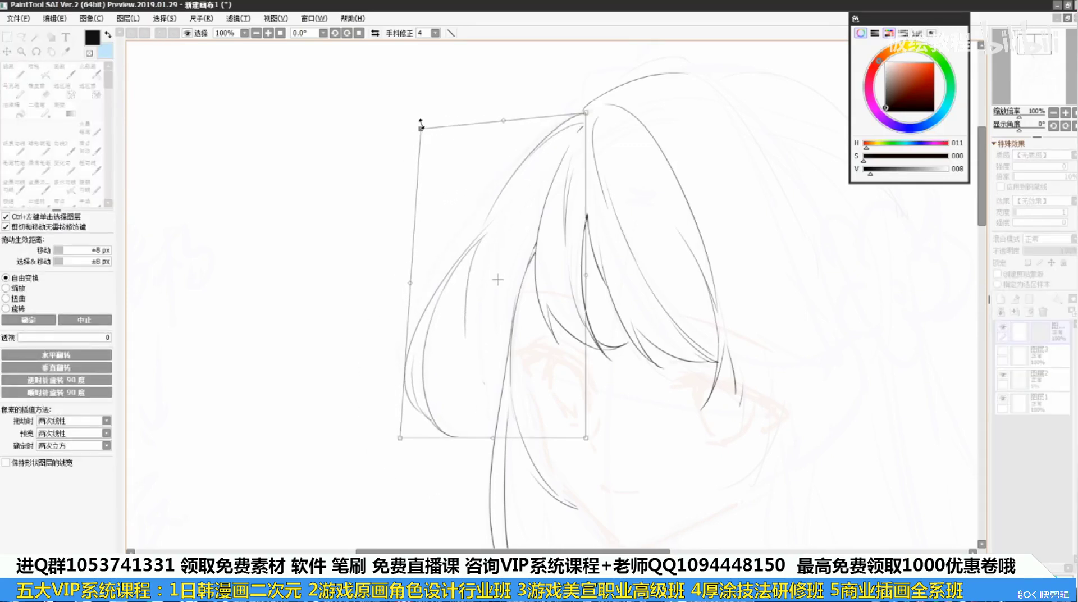
key("Return")
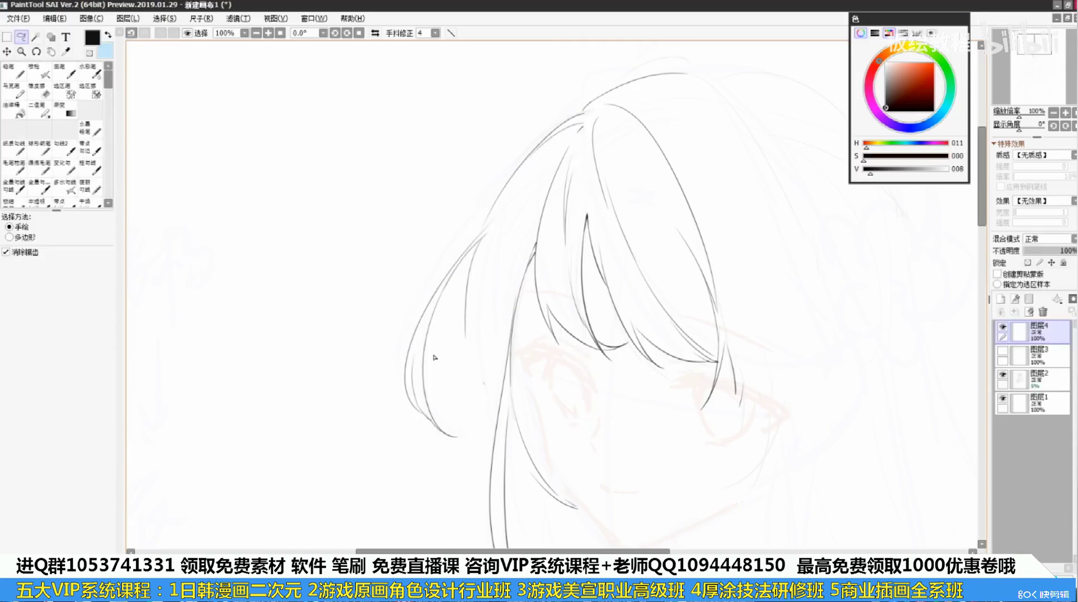
Return to the pencil and draw a short slanted strand line beside the tips over the right eye
key("n")
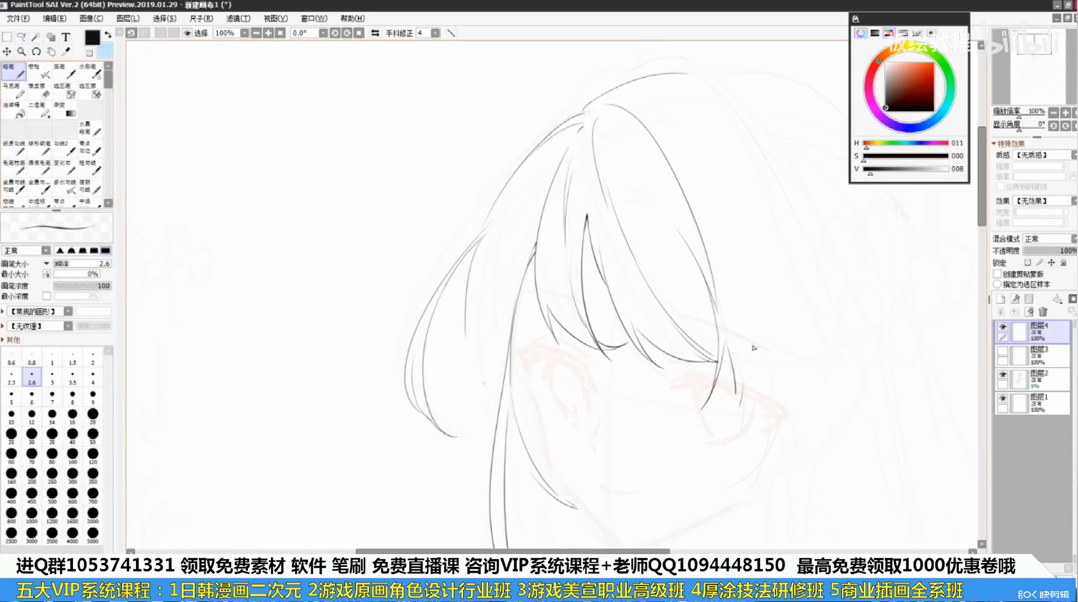
key("Tab")
mouse_move(668, 333)
left_mouse_down()
mouse_move(630, 222)
mouse_move(706, 276)
left_mouse_up()
key("ctrl+z")
left_click_drag(680, 233, 714, 312)
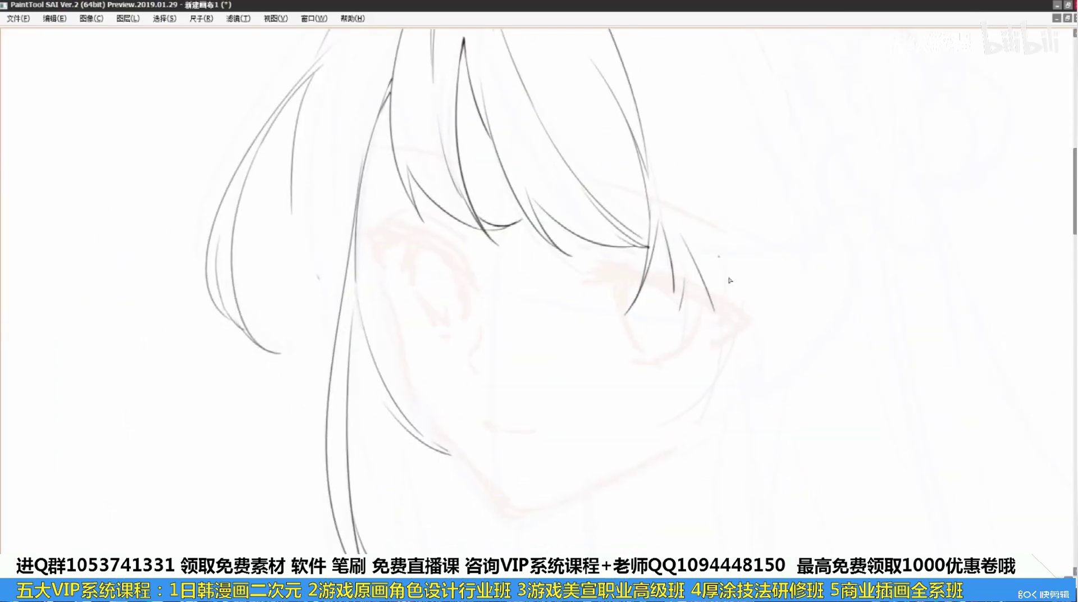
Draw the right cheek lock with two curved edges meeting in an inward tip near the jaw, redoing failed strokes
left_click_drag(665, 144, 718, 413)
key("ctrl+z")
left_click_drag(703, 208, 714, 415)
left_click_drag(746, 253, 702, 438)
key("ctrl+z")
left_click_drag(747, 284, 683, 461)
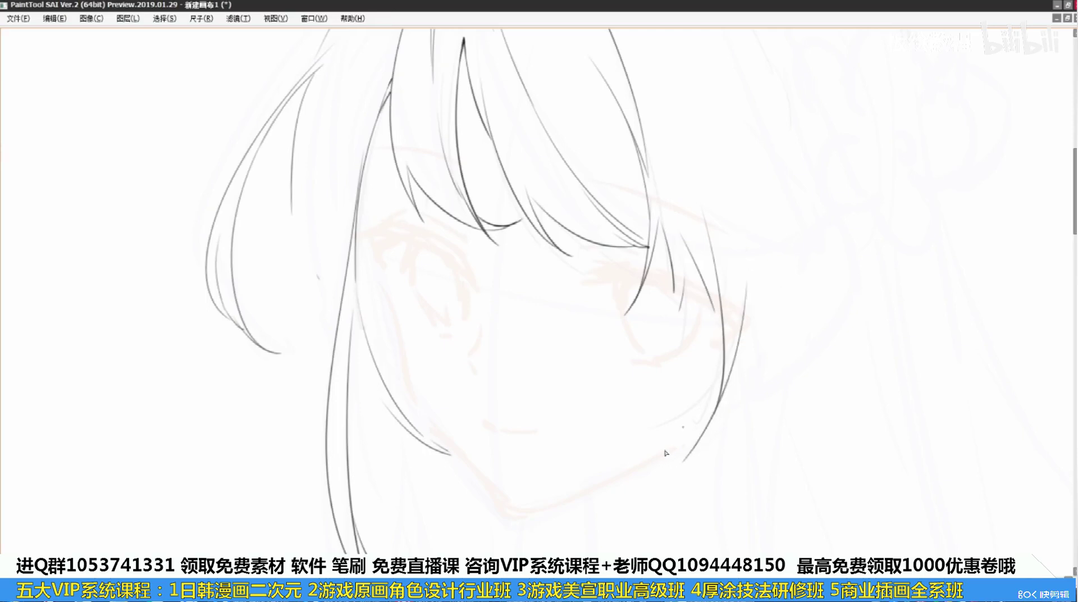
key("ctrl+z")
mouse_move(742, 307)
left_mouse_down()
mouse_move(701, 445)
mouse_move(686, 448)
mouse_move(702, 436)
left_mouse_up()
key("ctrl+z")
key("ctrl+z")
key("ctrl+z")
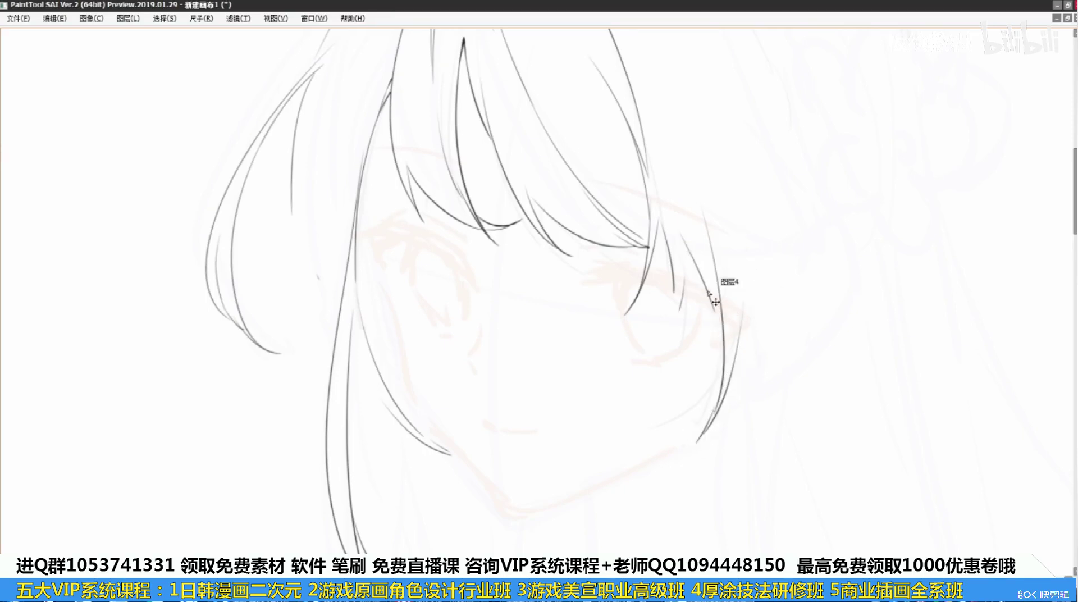
Draw a short downward strand tip branching off the slanted line over the right eye's outer part
mouse_move(689, 263)
left_mouse_down()
mouse_move(701, 298)
mouse_move(689, 347)
left_mouse_up()
key("ctrl+z")
key("ctrl+z")
key("ctrl+z")
left_click_drag(698, 281, 690, 345)
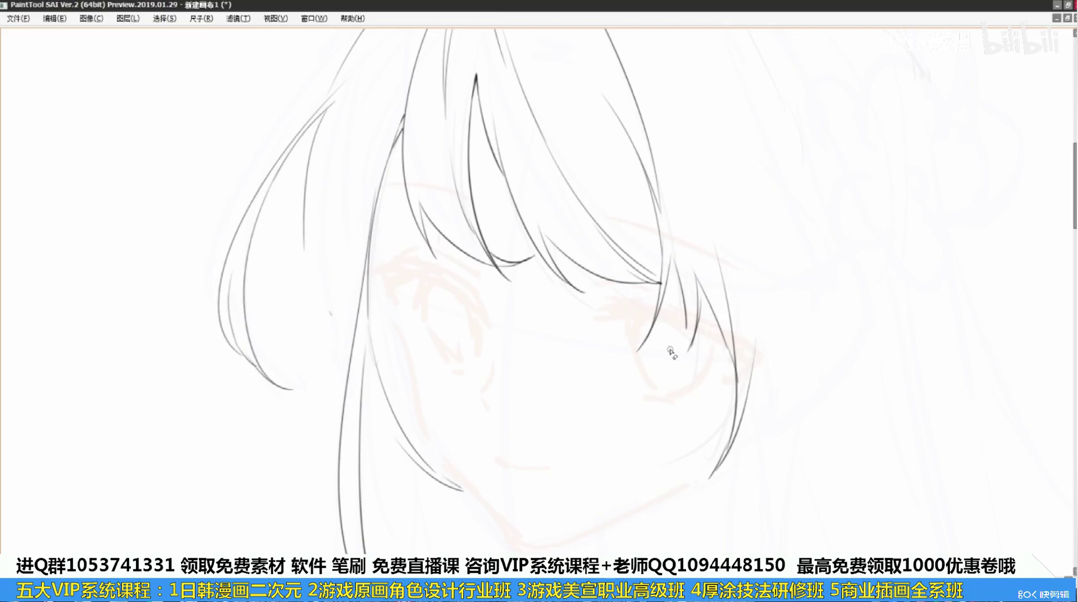
Add a fine curved strand line inside the large bang, sweeping down across its right edge
mouse_move(624, 351)
left_mouse_down()
mouse_move(663, 349)
mouse_move(657, 335)
left_mouse_up()
left_click_drag(651, 242, 644, 322)
left_click_drag(618, 247, 613, 328)
left_click_drag(494, 264, 498, 272)
left_click_drag(553, 304, 661, 399)
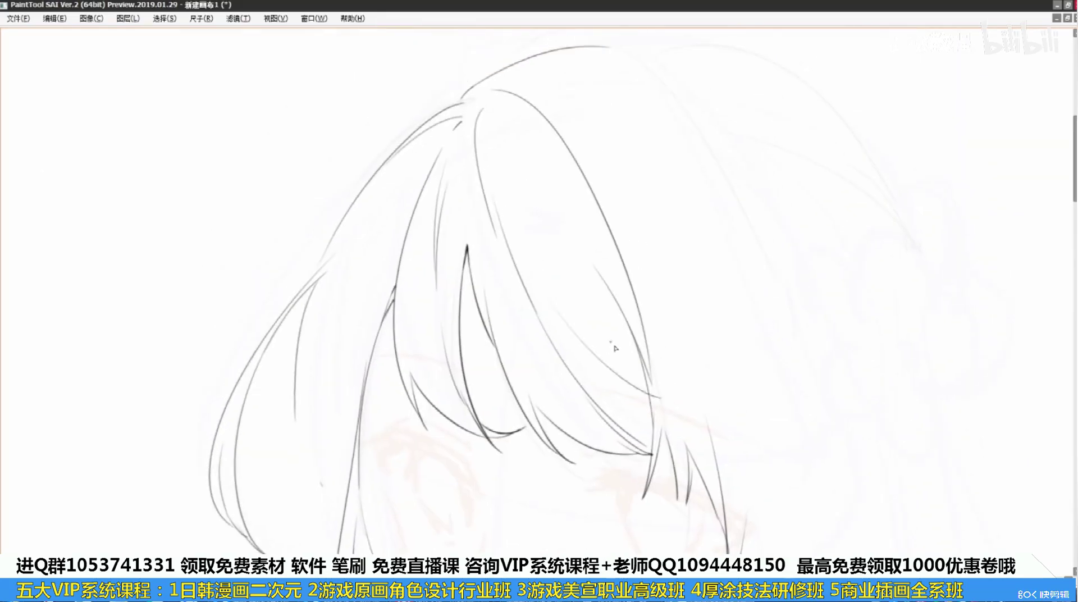
Undo the last bang strand and redraw it as a fine curve ending just inside the large bang's right edge
key("ctrl+z")
left_click_drag(538, 276, 639, 382)
mouse_move(554, 315)
left_mouse_down()
mouse_move(655, 391)
mouse_move(623, 303)
left_mouse_up()
Draw a long curved strand between the left outer lock and the face, tapering to a tip beside the cheek, redoing failed strokes
scroll(623, 303, "down", 2)
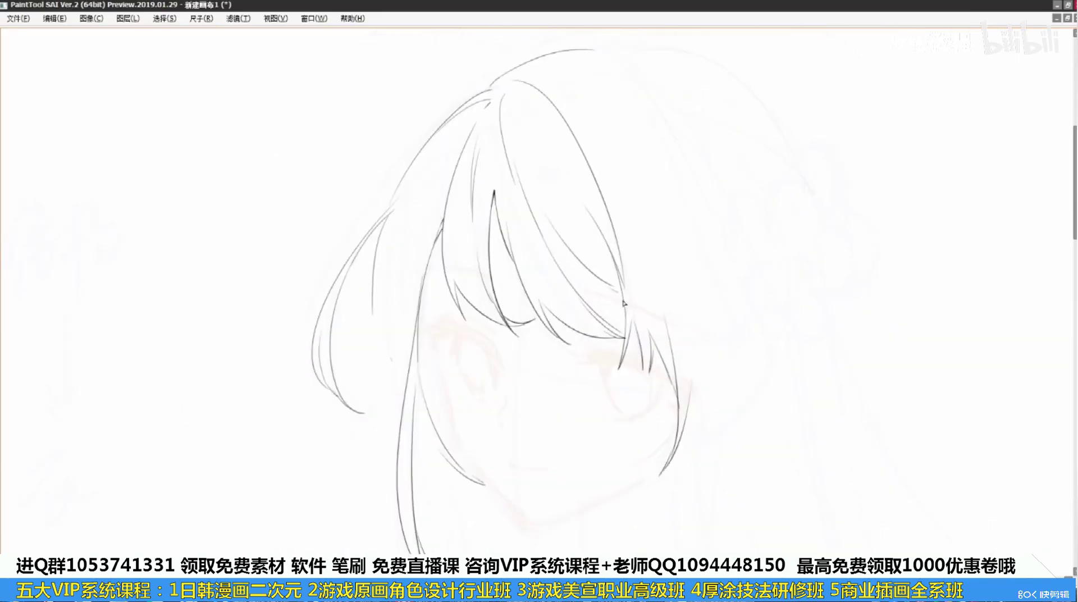
left_click_drag(358, 306, 396, 272)
left_click_drag(419, 324, 444, 416)
key("ctrl+z")
left_click_drag(413, 314, 444, 429)
key("ctrl+z")
mouse_move(456, 163)
left_mouse_down()
mouse_move(421, 270)
mouse_move(418, 371)
mouse_move(417, 348)
left_mouse_up()
key("ctrl+z")
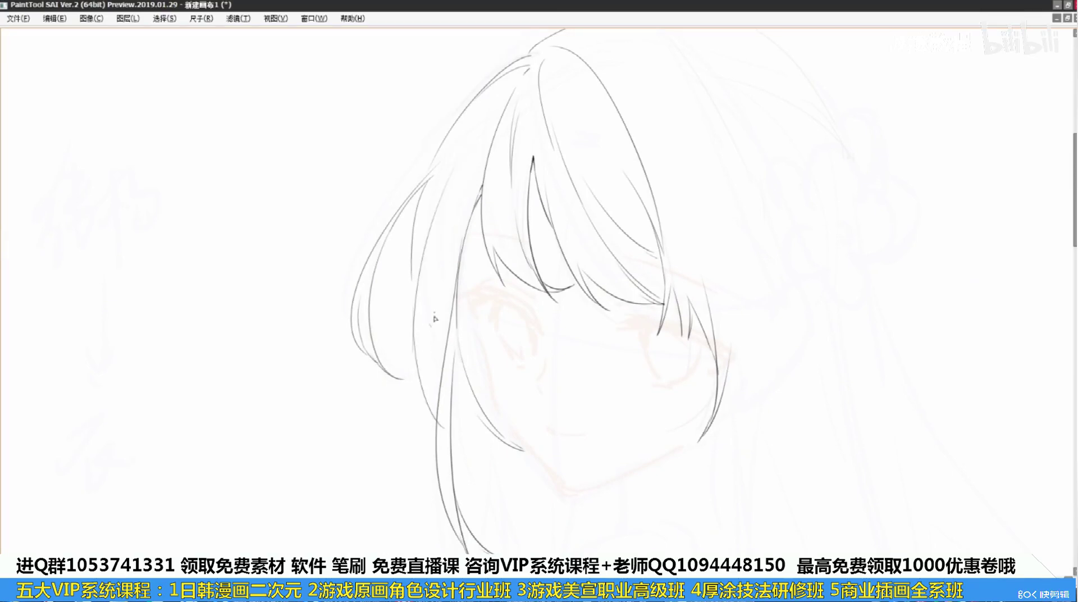
key("ctrl+z")
left_click_drag(463, 148, 418, 352)
left_click_drag(438, 231, 435, 401)
key("ctrl+z")
mouse_move(580, 186)
left_mouse_down()
mouse_move(563, 230)
mouse_move(522, 272)
left_mouse_up()
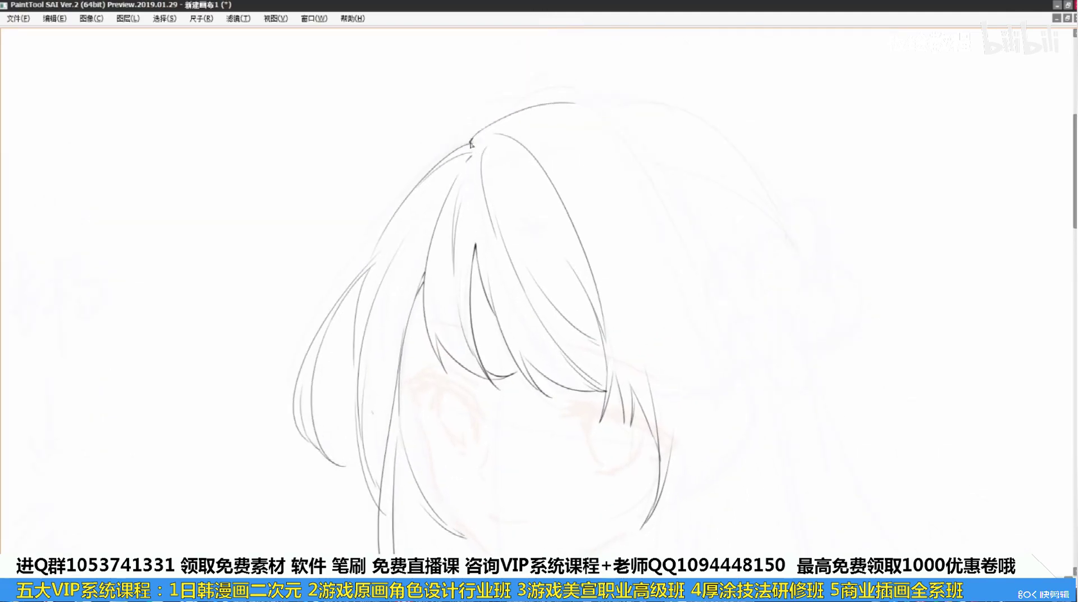
mouse_move(566, 133)
left_mouse_down()
mouse_move(546, 152)
mouse_move(643, 178)
mouse_move(703, 309)
left_mouse_up()
key("ctrl+z")
left_click_drag(669, 358, 654, 292)
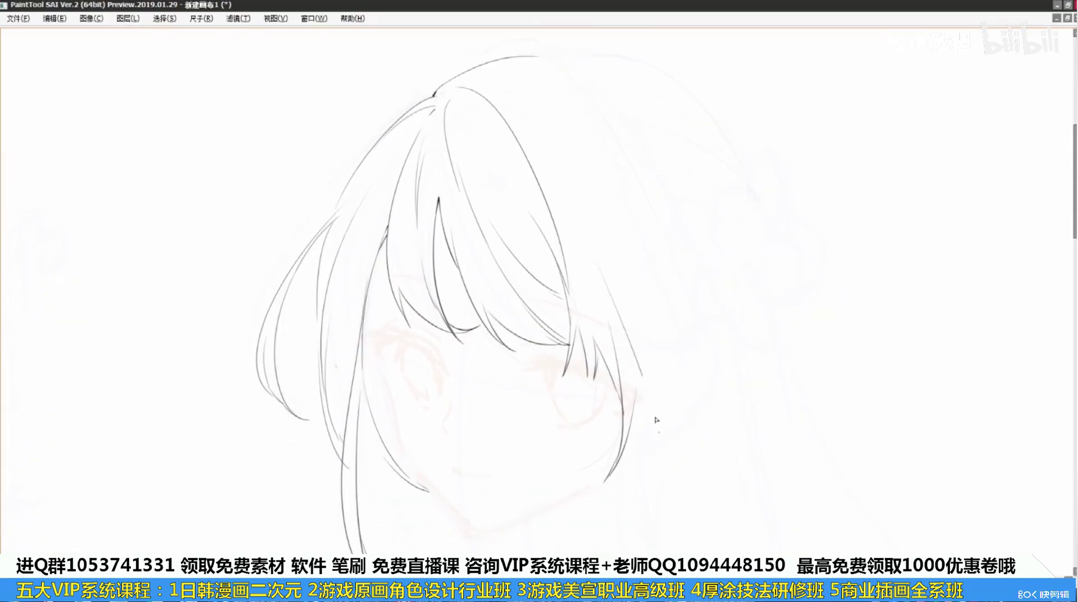
mouse_move(632, 350)
left_mouse_down()
mouse_move(606, 290)
mouse_move(700, 487)
left_mouse_up()
key("ctrl+z")
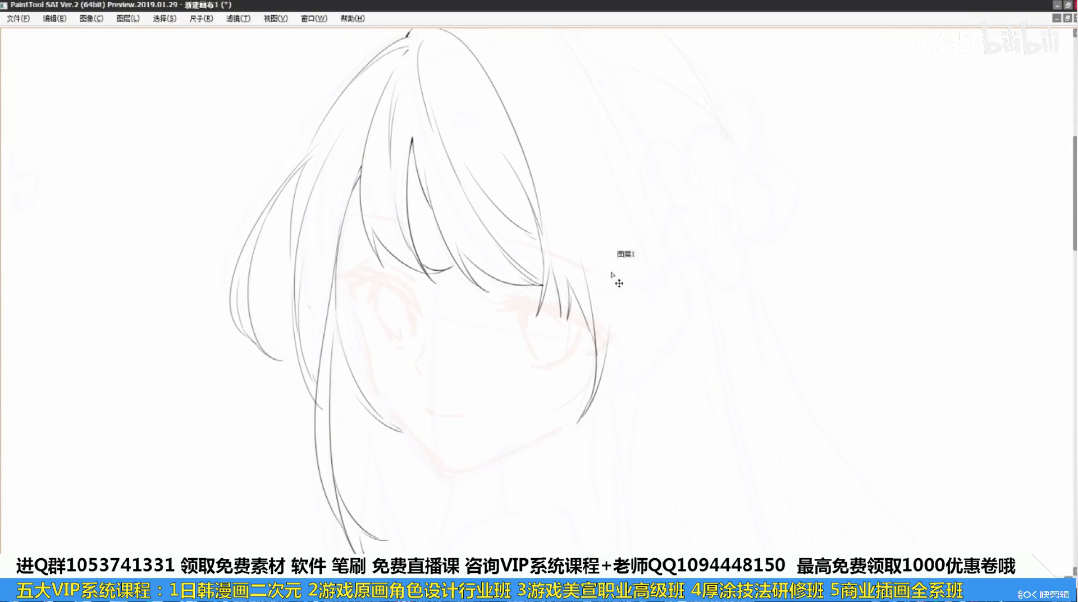
left_click_drag(603, 275, 680, 510)
left_click_drag(658, 358, 691, 552)
key("ctrl+z")
key("ctrl+z")
mouse_move(677, 449)
left_mouse_down()
mouse_move(652, 550)
mouse_move(684, 497)
left_mouse_up()
key("ctrl+z")
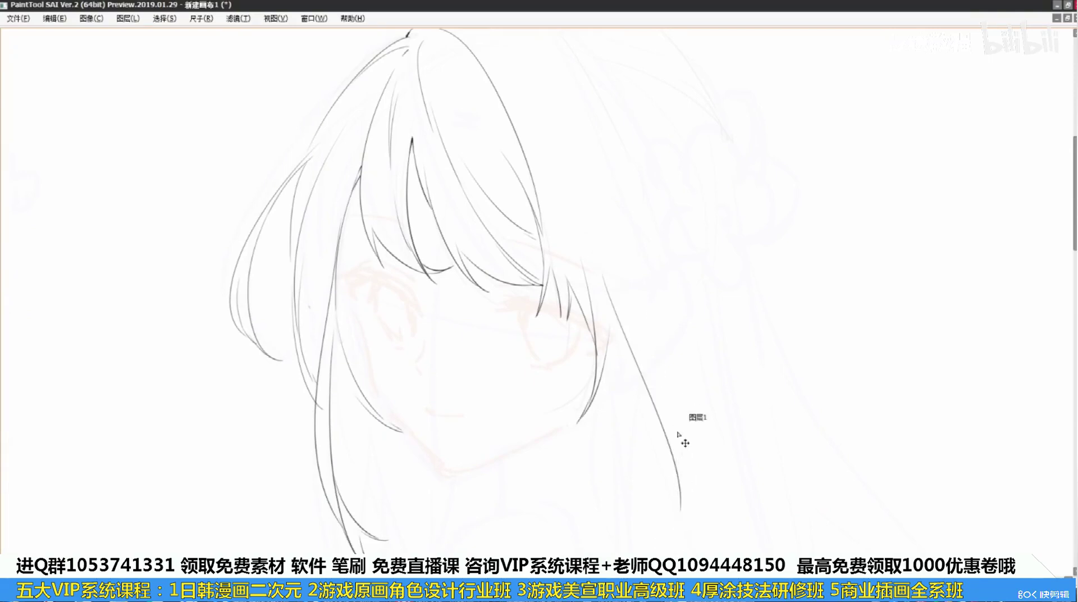
left_click_drag(681, 429, 671, 531)
key("ctrl+z")
left_click_drag(684, 416, 662, 520)
left_click_drag(653, 323, 642, 301)
key("ctrl+z")
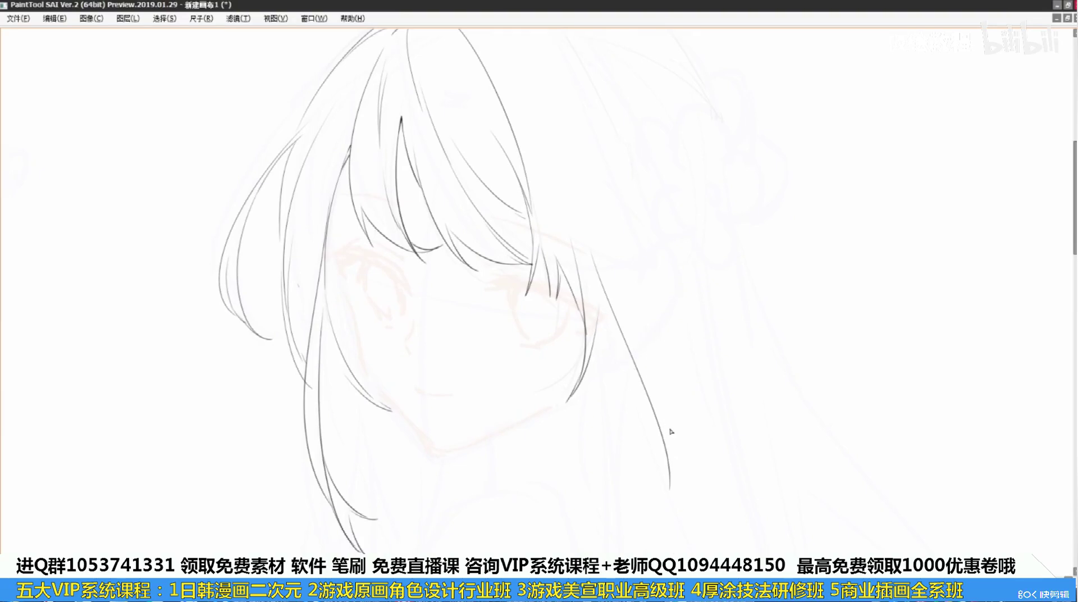
key("ctrl+z")
mouse_move(613, 404)
left_mouse_down()
mouse_move(699, 283)
mouse_move(675, 270)
mouse_move(697, 479)
left_mouse_up()
key("ctrl+z")
Draw a long lock hanging below the right cheek, with a slanted outer edge and an inner edge curving to an inward tip
left_click_drag(666, 243, 721, 483)
left_click_drag(695, 384, 685, 511)
key("ctrl+z")
left_click_drag(685, 350, 673, 527)
key("ctrl+z")
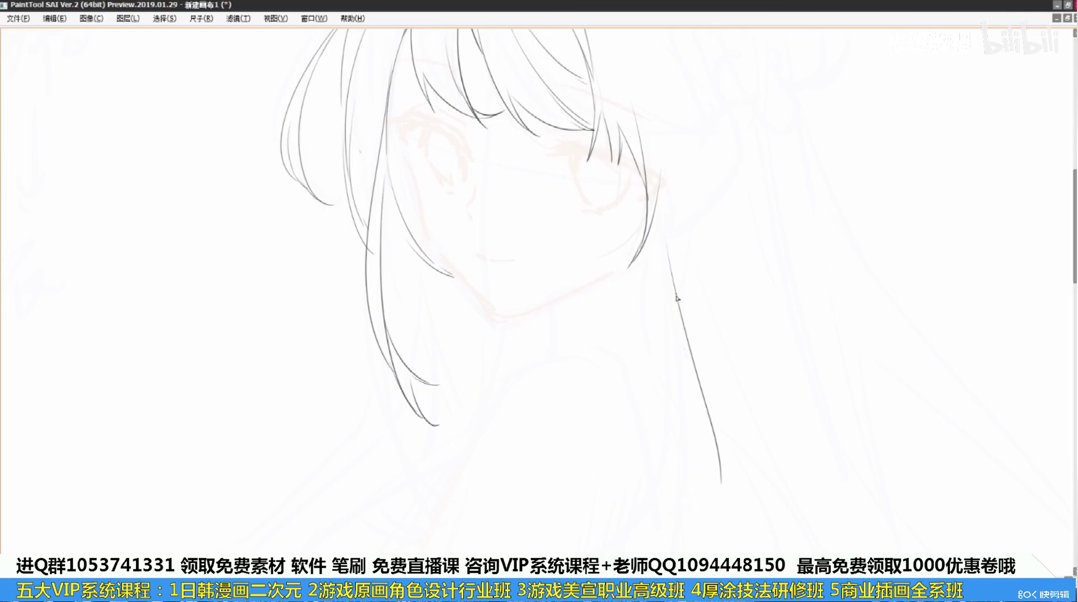
left_click_drag(689, 349, 680, 526)
left_click_drag(709, 435, 671, 546)
key("ctrl+z")
mouse_move(712, 480)
left_mouse_down()
mouse_move(674, 530)
mouse_move(700, 548)
left_mouse_up()
key("ctrl+z")
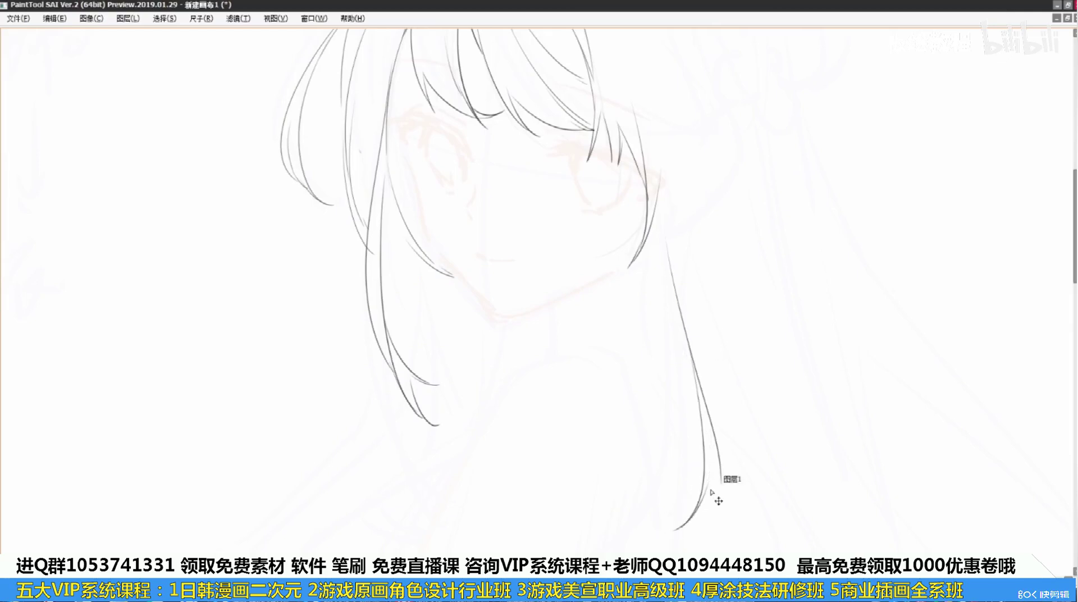
Draw a slanted strand line from the right cheek lock down into the long lock's outer edge, redoing failed strokes
mouse_move(679, 265)
left_mouse_down()
mouse_move(666, 365)
mouse_move(642, 379)
left_mouse_up()
key("ctrl+z")
mouse_move(640, 338)
left_mouse_down()
mouse_move(681, 487)
mouse_move(676, 461)
left_mouse_up()
key("ctrl+z")
key("ctrl+z")
left_click_drag(639, 307, 681, 467)
Draw a long outer hair curve to the right of the face, bending inward to a tip beside the long lock, redoing failed strokes
left_click_drag(642, 296, 647, 382)
left_click_drag(660, 160, 686, 501)
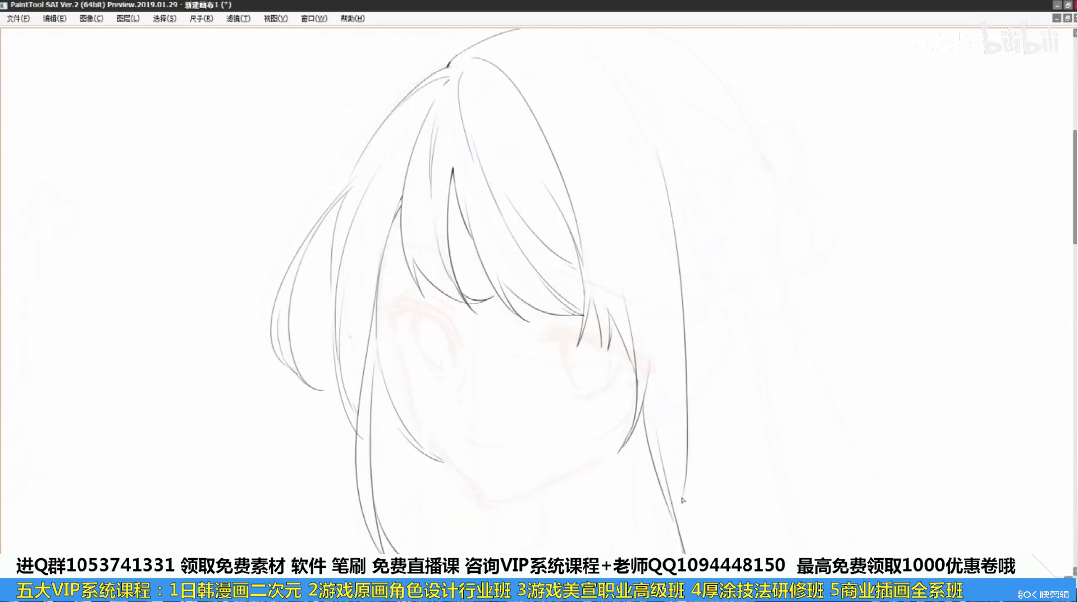
key("ctrl+z")
left_click_drag(669, 224, 691, 512)
key("ctrl+z")
left_click_drag(683, 252, 694, 498)
left_click_drag(708, 421, 690, 502)
key("ctrl+z")
key("ctrl+z")
mouse_move(703, 456)
left_mouse_down()
mouse_move(683, 359)
mouse_move(676, 410)
left_mouse_up()
key("ctrl+z")
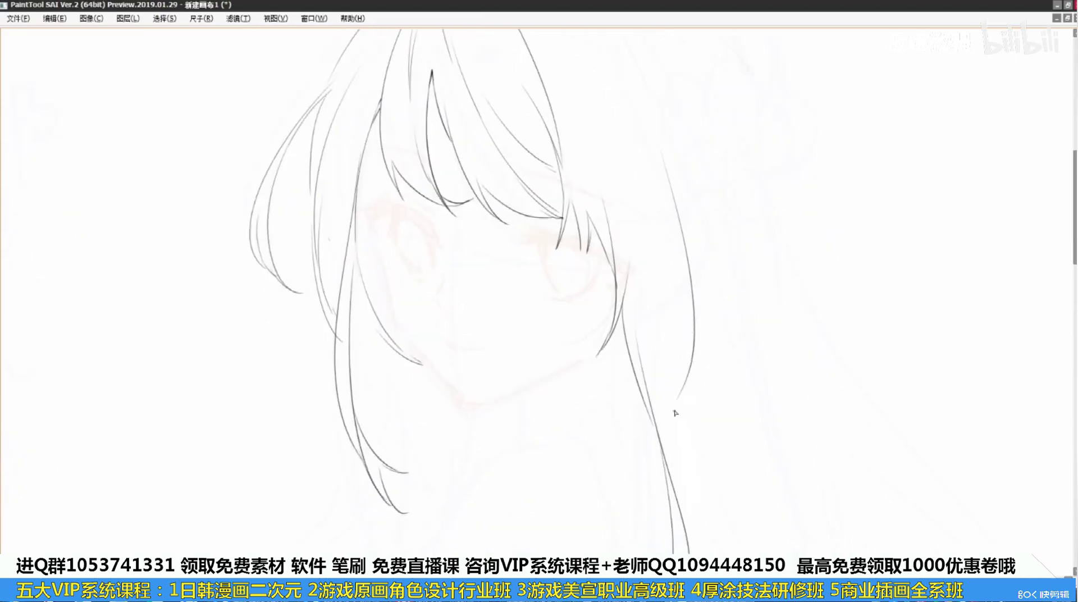
Redraw the inner tip line of the outer hair lock hanging on the right side of the face
key("ctrl+z")
left_click_drag(689, 336, 677, 405)
key("ctrl+z")
left_click_drag(684, 322, 676, 402)
left_click_drag(659, 297, 641, 193)
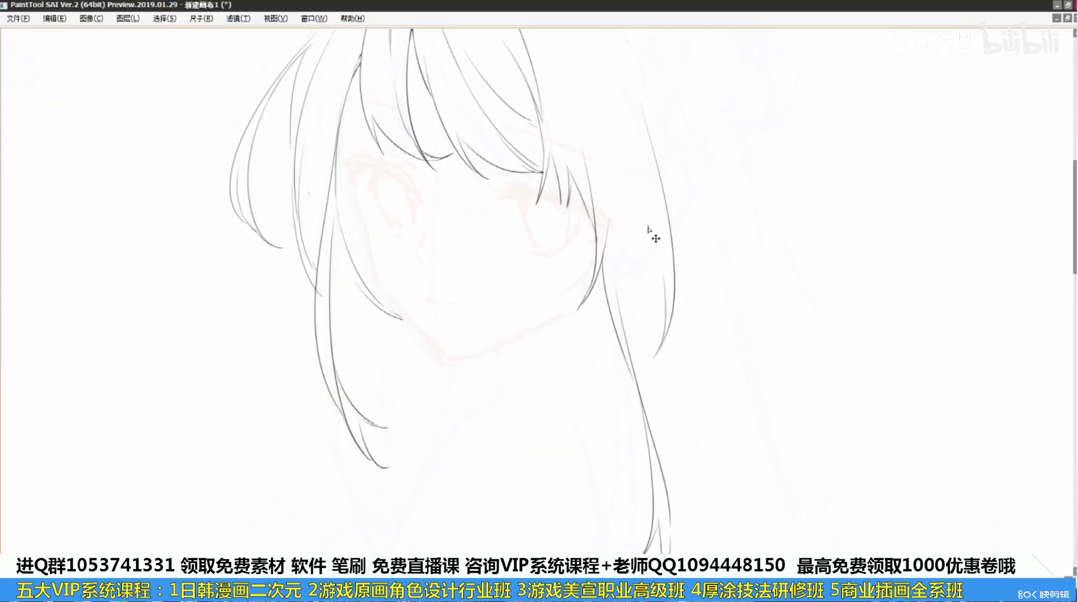
Ink the long strand falling below the right outer lock and add fine pointed tips at its lower end
left_click_drag(658, 256, 652, 460)
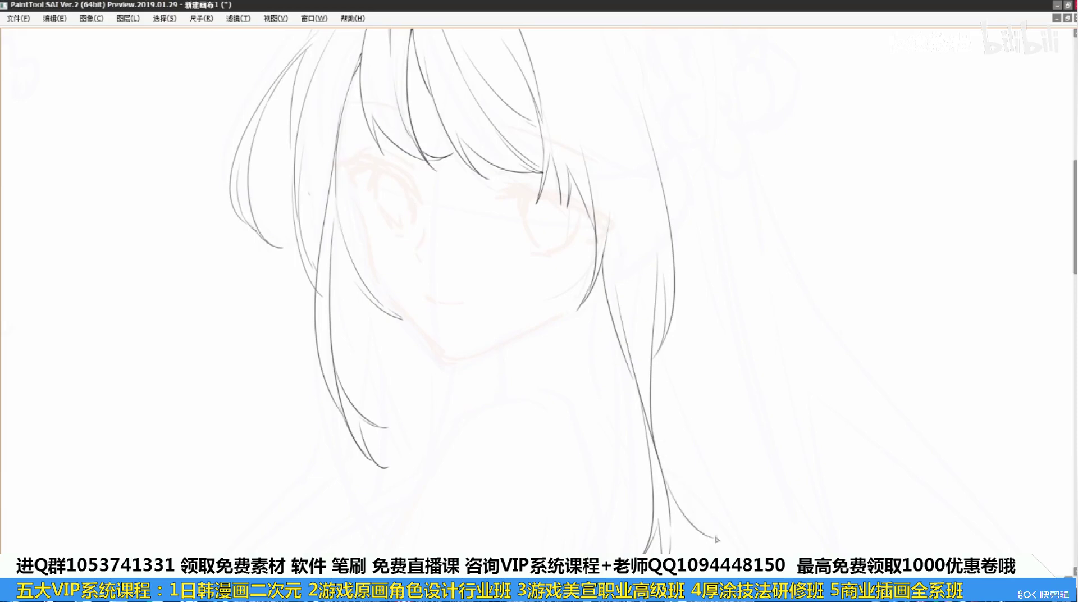
left_click_drag(674, 539, 665, 498)
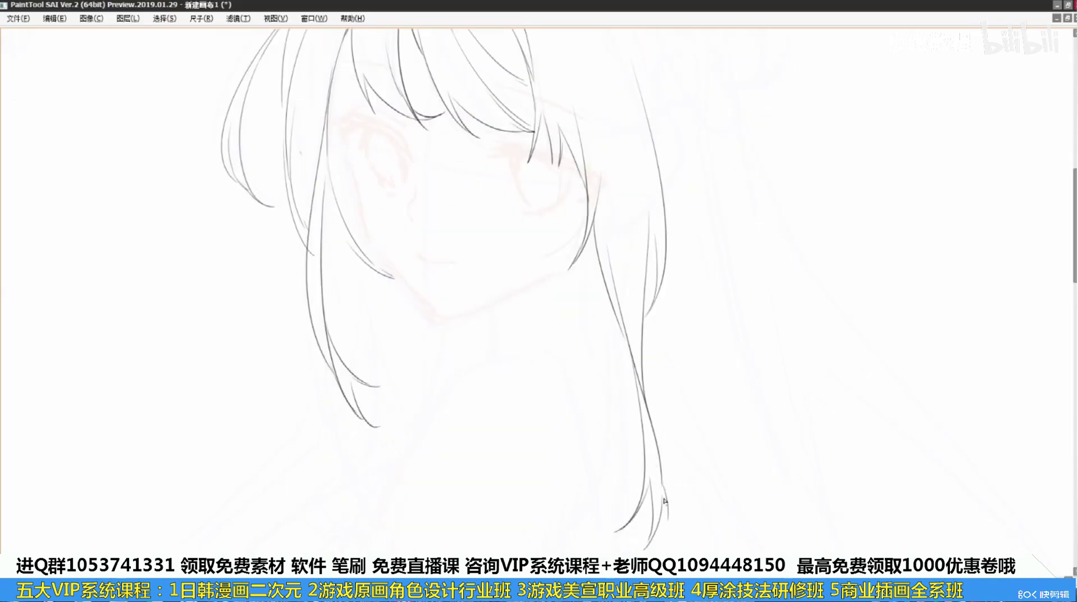
key("ctrl+z")
key("ctrl+z")
left_click_drag(662, 487, 666, 531)
Ink a long inner strand inside the right outer lock and curve its tip back toward the face
left_click_drag(613, 168, 656, 340)
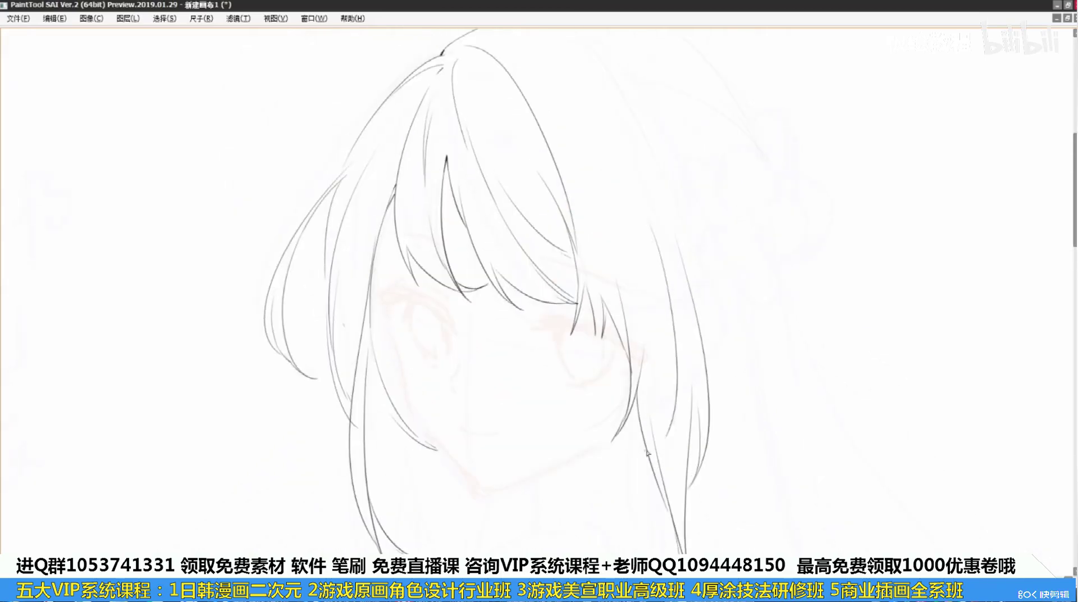
left_click_drag(665, 263, 670, 448)
mouse_move(692, 337)
left_mouse_down()
mouse_move(680, 424)
mouse_move(669, 451)
mouse_move(694, 344)
mouse_move(664, 453)
left_mouse_up()
key("ctrl+z")
key("ctrl+z")
key("ctrl+z")
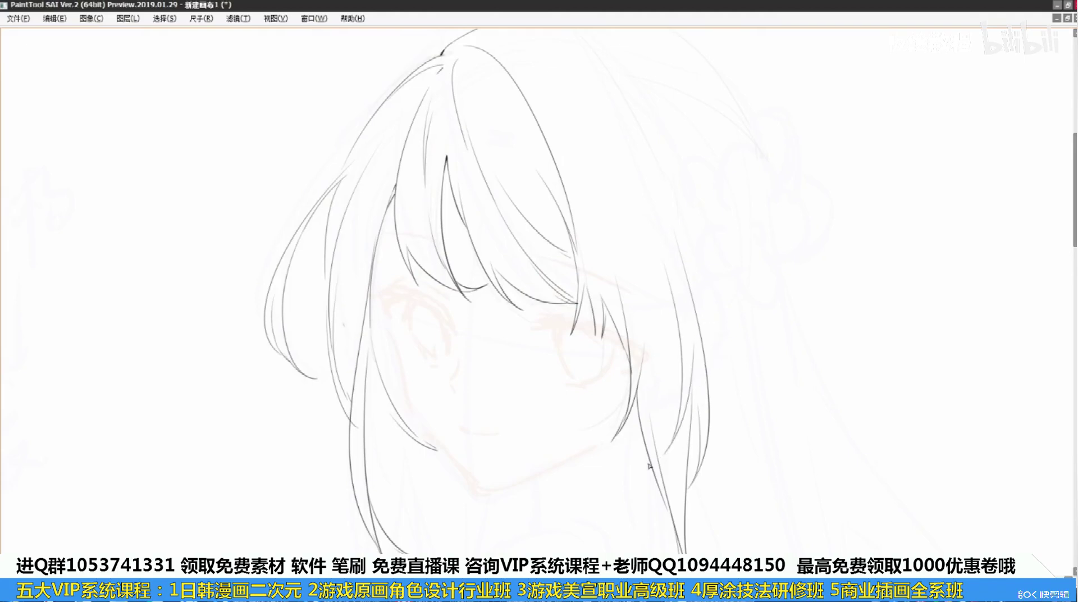
key("ctrl+z")
mouse_move(692, 369)
left_mouse_down()
mouse_move(664, 452)
mouse_move(678, 429)
left_mouse_up()
key("ctrl+z")
key("ctrl+z")
key("ctrl+z")
left_click_drag(692, 378, 664, 445)
key("ctrl+z")
left_click_drag(693, 381, 660, 450)
left_click_drag(666, 324, 719, 387)
Ink the left face contour over the sketch, from the temple down to the cheekbone
mouse_move(662, 277)
left_mouse_down()
mouse_move(645, 269)
mouse_move(619, 195)
mouse_move(636, 269)
left_mouse_up()
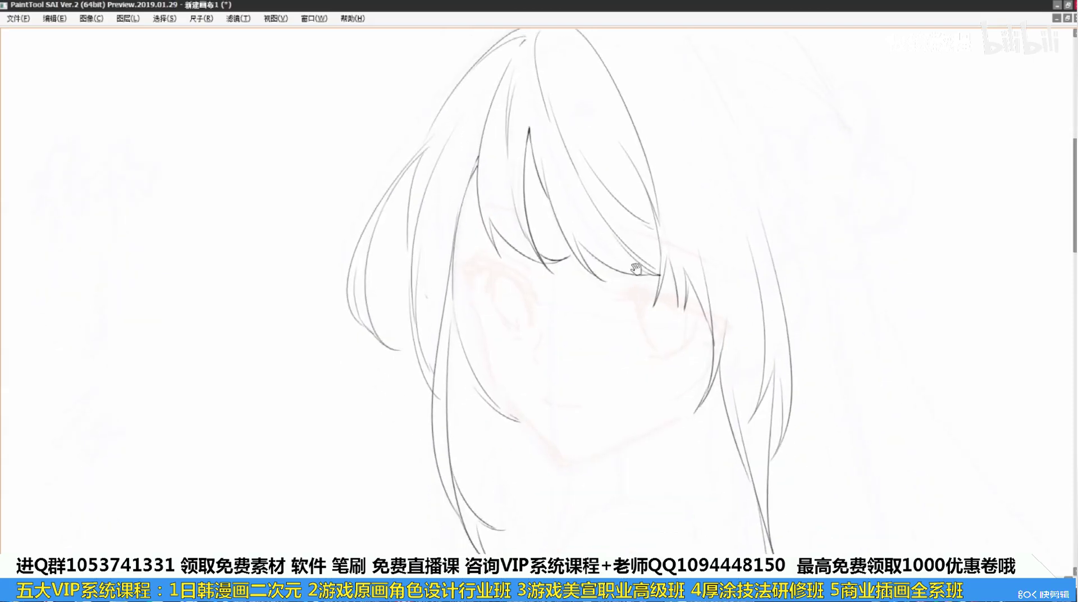
scroll(637, 271, "up", 1)
left_click_drag(461, 350, 486, 314)
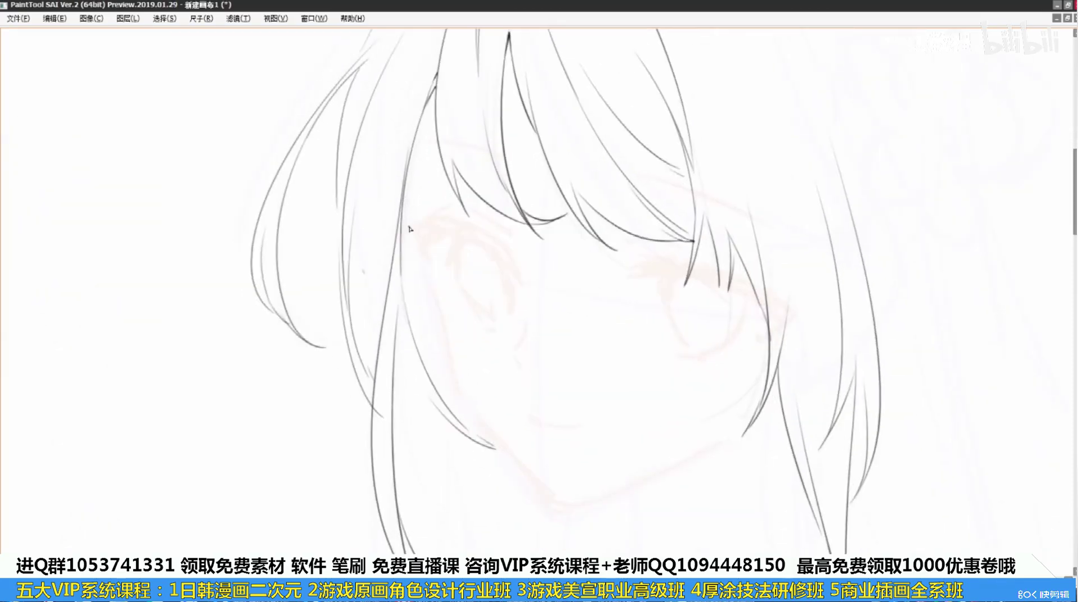
left_click_drag(410, 227, 442, 325)
key("ctrl+z")
key("ctrl+z")
key("ctrl+z")
left_click_drag(406, 191, 426, 304)
key("ctrl+z")
left_click_drag(408, 209, 424, 281)
key("ctrl+z")
mouse_move(406, 178)
left_mouse_down()
mouse_move(420, 283)
mouse_move(448, 342)
left_mouse_up()
key("ctrl+z")
key("ctrl+z")
left_click_drag(418, 267, 440, 354)
key("ctrl+z")
key("ctrl+z")
left_click_drag(409, 218, 450, 351)
key("ctrl+z")
left_click_drag(424, 277, 456, 369)
key("ctrl+z")
left_click_drag(440, 322, 454, 369)
key("ctrl+z")
left_click_drag(432, 296, 458, 384)
left_click_drag(441, 317, 459, 385)
key("ctrl+z")
left_click_drag(442, 329, 466, 405)
key("ctrl+z")
left_click_drag(450, 360, 464, 403)
key("ctrl+z")
Refine the left cheek contour below the eye, extending it down toward the jaw
mouse_move(428, 345)
left_mouse_down()
mouse_move(375, 290)
mouse_move(431, 376)
left_mouse_up()
key("ctrl+z")
key("ctrl+z")
left_click_drag(397, 303, 410, 345)
key("ctrl+z")
left_click_drag(393, 282, 411, 350)
key("ctrl+z")
key("ctrl+z")
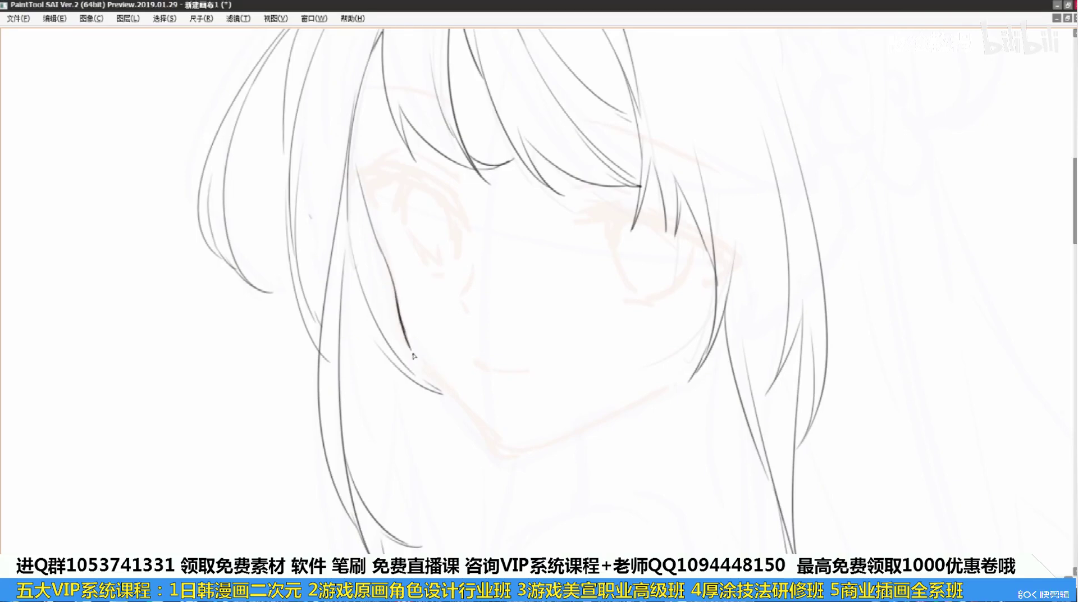
key("ctrl+z")
mouse_move(397, 292)
left_mouse_down()
mouse_move(459, 409)
mouse_move(419, 368)
mouse_move(439, 392)
mouse_move(399, 304)
mouse_move(433, 386)
left_mouse_up()
key("ctrl+z")
key("ctrl+z")
key("ctrl+z")
key("ctrl+z")
key("ctrl+z")
Ink the left jawline from the lower cheek down to the tip of the chin
mouse_move(400, 318)
left_mouse_down()
mouse_move(412, 349)
mouse_move(398, 312)
mouse_move(418, 365)
mouse_move(477, 431)
left_mouse_up()
key("ctrl+z")
left_click_drag(424, 371, 494, 451)
key("ctrl+z")
key("ctrl+z")
left_click_drag(425, 374, 492, 450)
key("ctrl+z")
left_click_drag(429, 384, 502, 459)
key("ctrl+z")
key("ctrl+z")
Ink the right jawline from the chin point up toward the hair lock beside the right cheek
mouse_move(470, 427)
left_mouse_down()
mouse_move(500, 455)
mouse_move(518, 425)
mouse_move(566, 430)
left_mouse_up()
key("ctrl+z")
left_click_drag(482, 451, 563, 430)
key("ctrl+z")
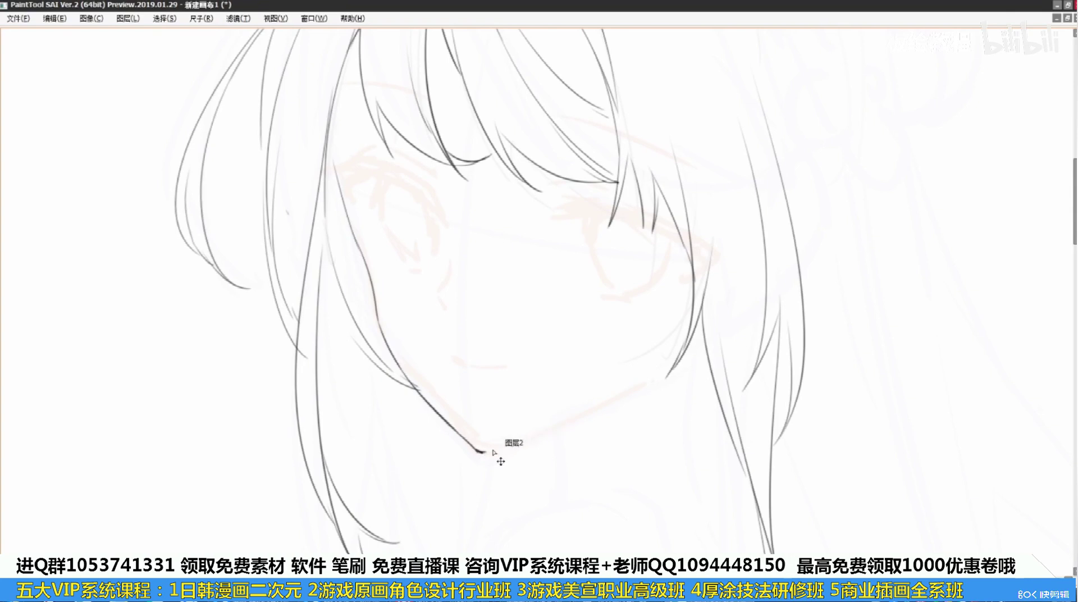
left_click_drag(482, 452, 589, 419)
key("ctrl+z")
left_click_drag(481, 451, 603, 401)
key("ctrl+z")
left_click_drag(481, 451, 632, 395)
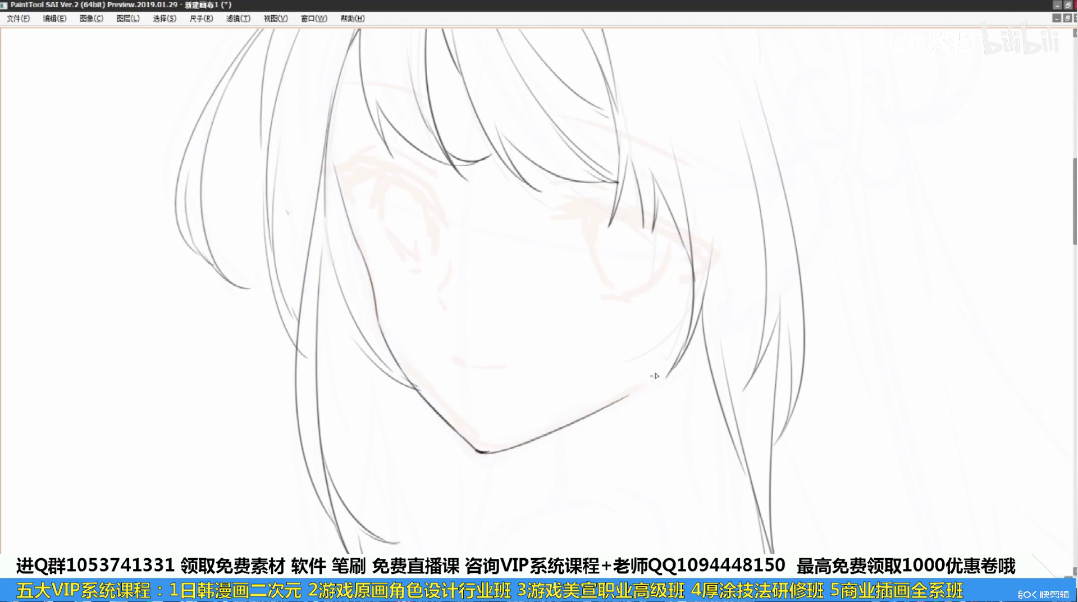
Ink the upper left face contour from under the bangs down the temple, joining it to the cheek line
left_click_drag(583, 318, 634, 403)
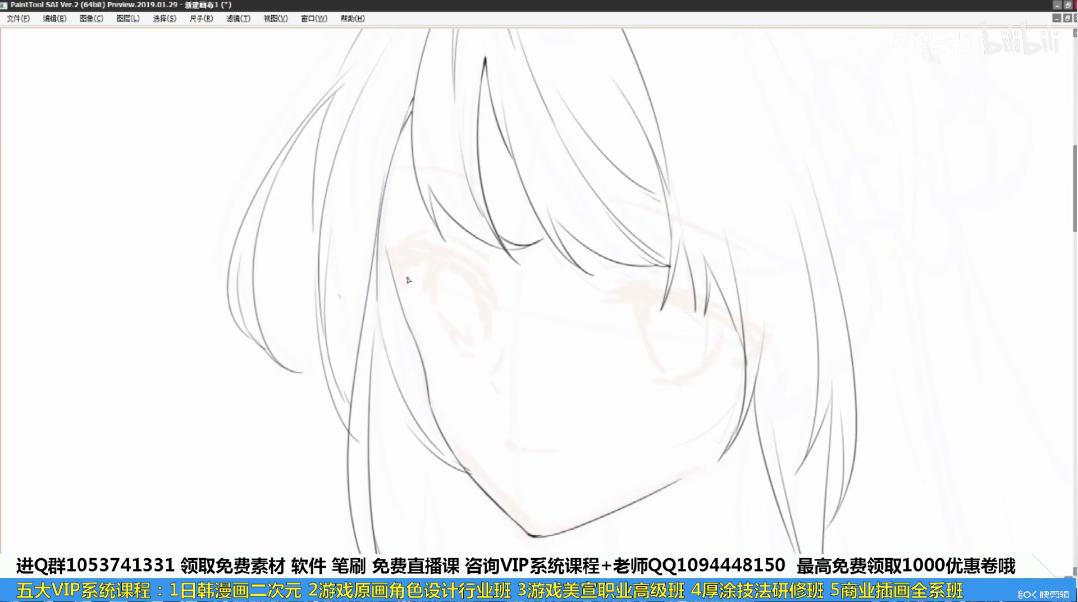
left_click_drag(390, 261, 403, 322)
left_click_drag(385, 236, 409, 324)
left_click_drag(393, 166, 411, 330)
key("ctrl+z")
left_click_drag(391, 198, 412, 333)
mouse_move(391, 168)
left_mouse_down()
mouse_move(413, 333)
mouse_move(467, 364)
left_mouse_up()
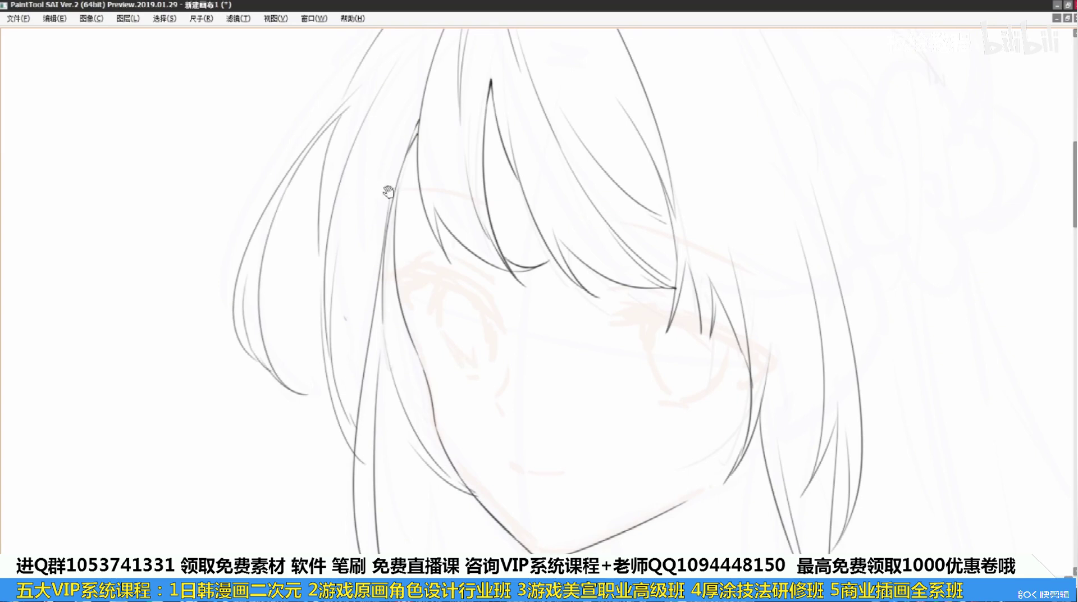
left_click_drag(388, 192, 540, 247)
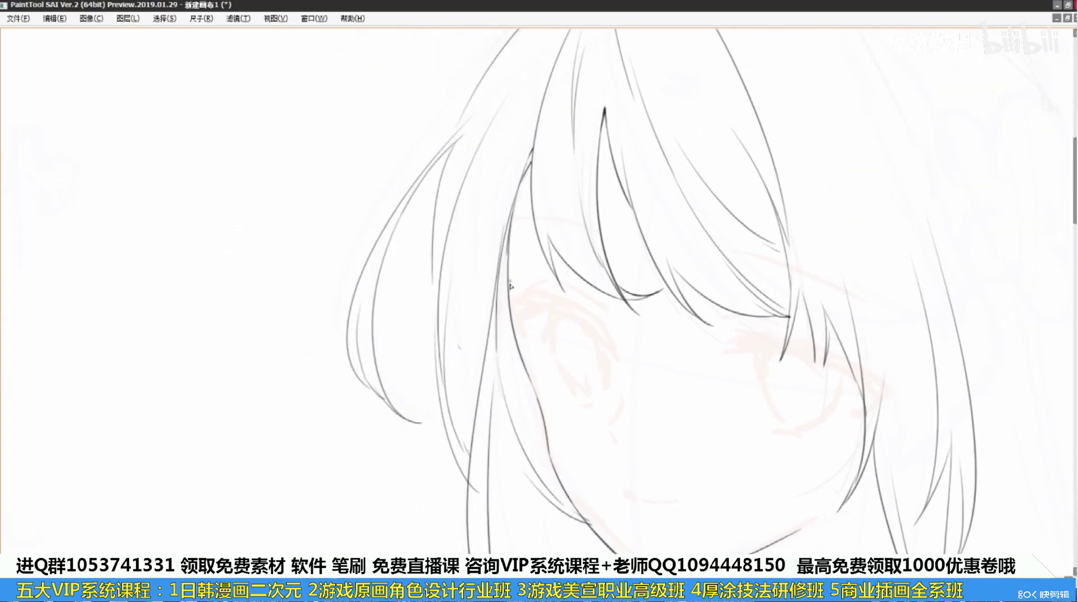
mouse_move(519, 428)
left_mouse_down()
mouse_move(489, 322)
mouse_move(513, 321)
left_mouse_up()
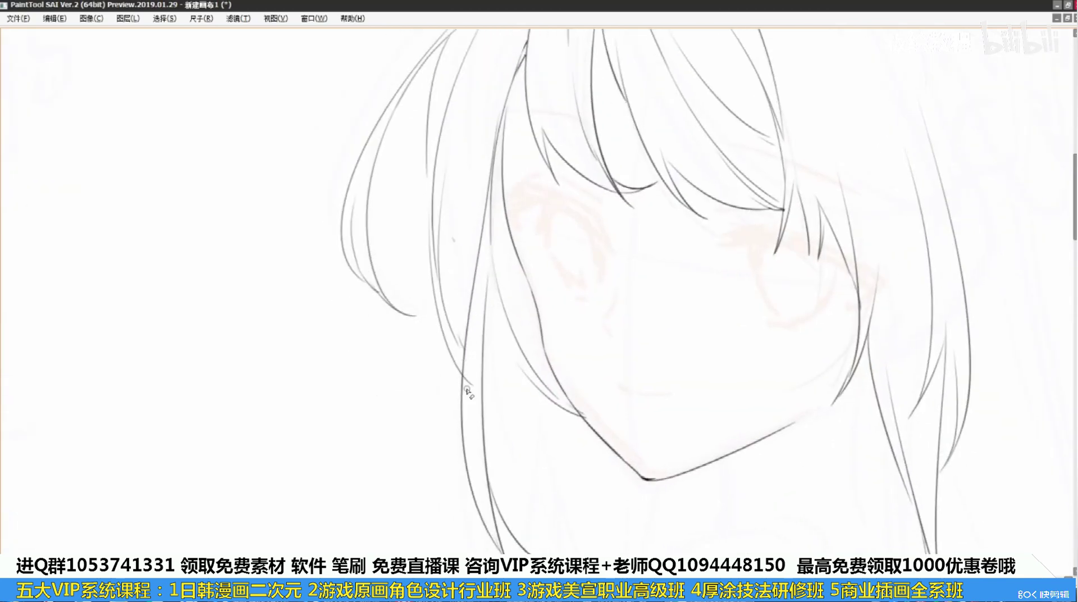
left_click_drag(667, 401, 568, 409)
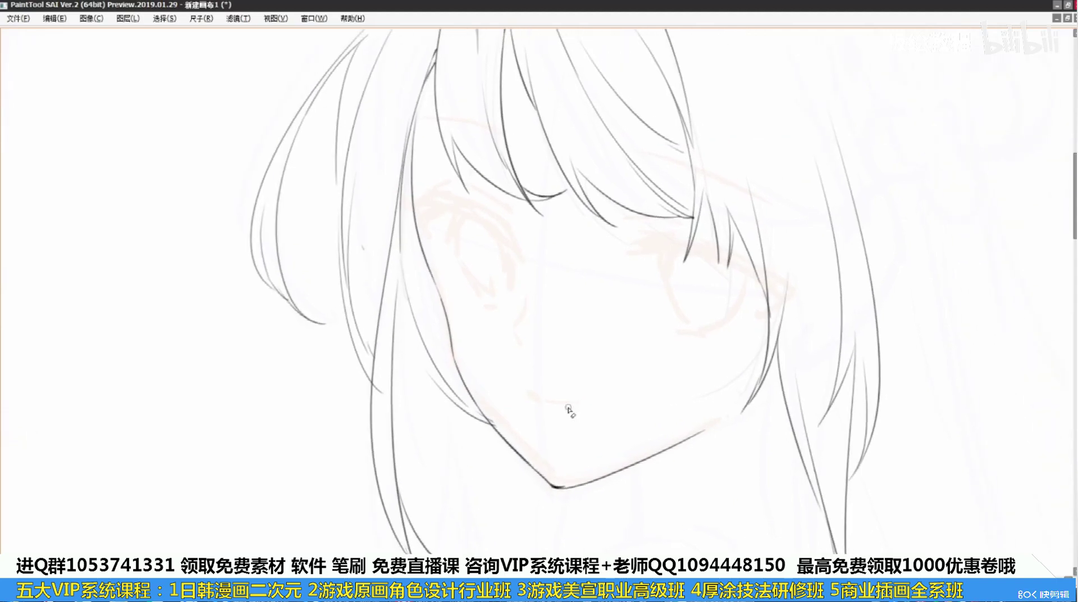
Check the contents of layer 图层1 by toggling its visibility and combine it with layer 图层4
key("Tab")
left_click(1005, 397)
left_click(1005, 397)
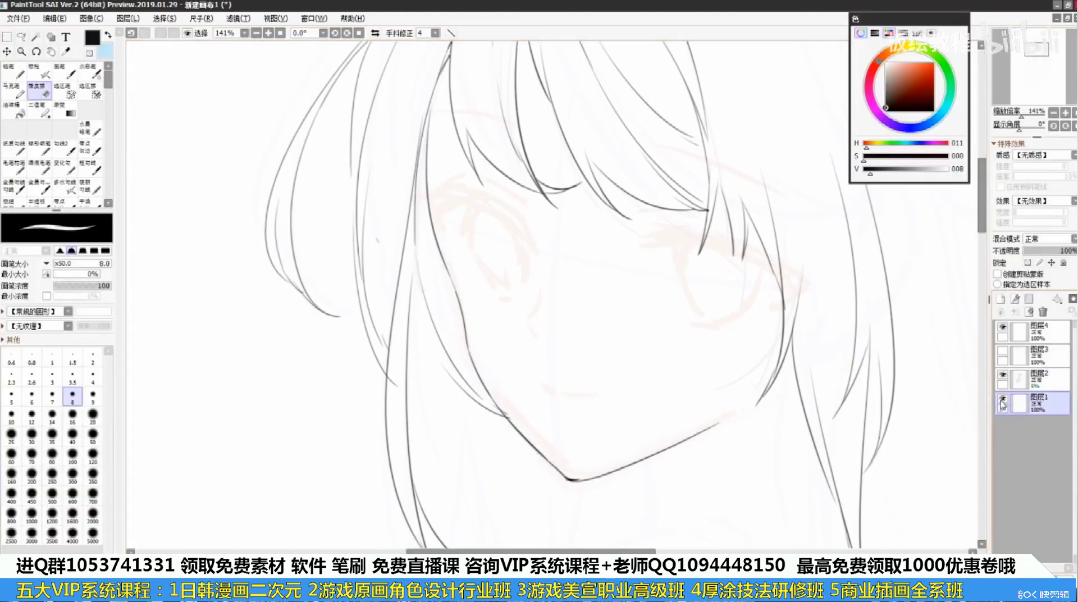
left_click(1005, 398)
left_click(1005, 399)
scroll(633, 489, "down", 3)
left_click_drag(625, 345, 763, 344)
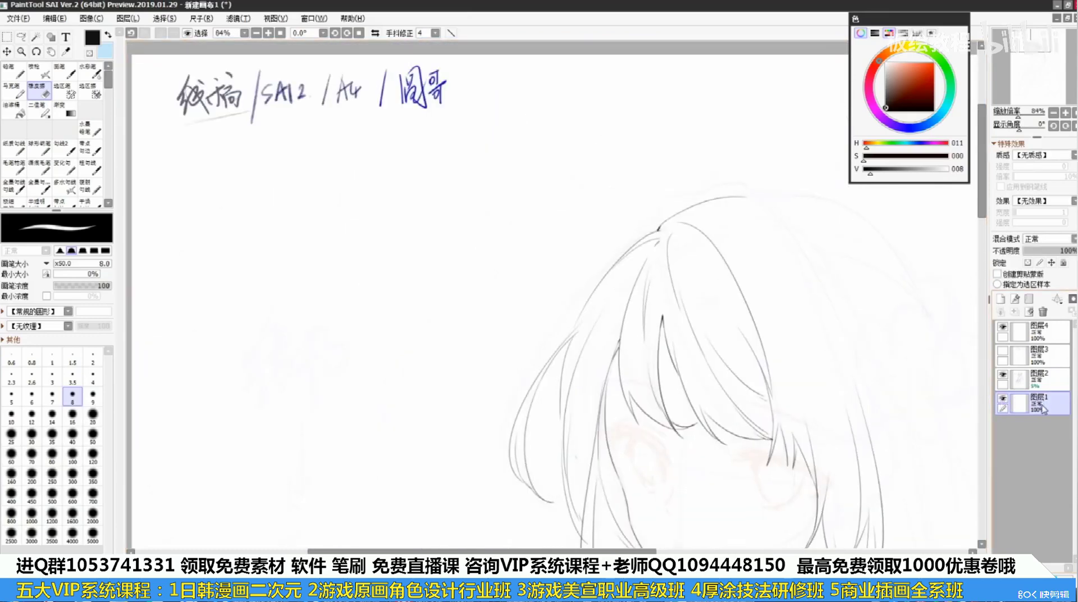
left_click_drag(1042, 408, 1035, 331)
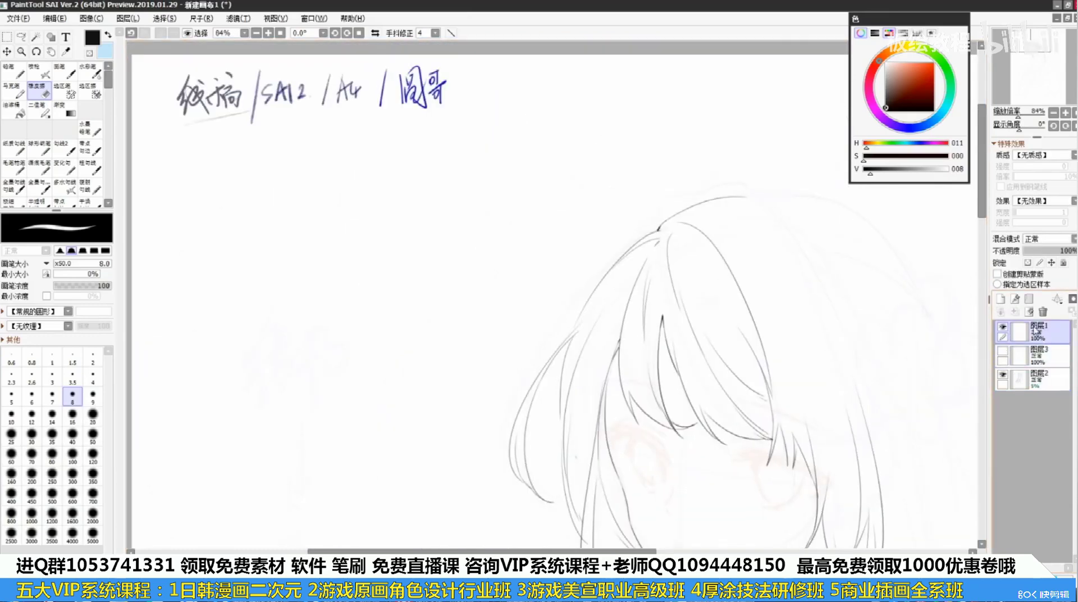
double_click(1002, 328)
Enlarge the eraser to size 35 and erase the bulging outer hair lock on the left side of the head
left_click(578, 309)
left_click_drag(822, 398, 909, 448)
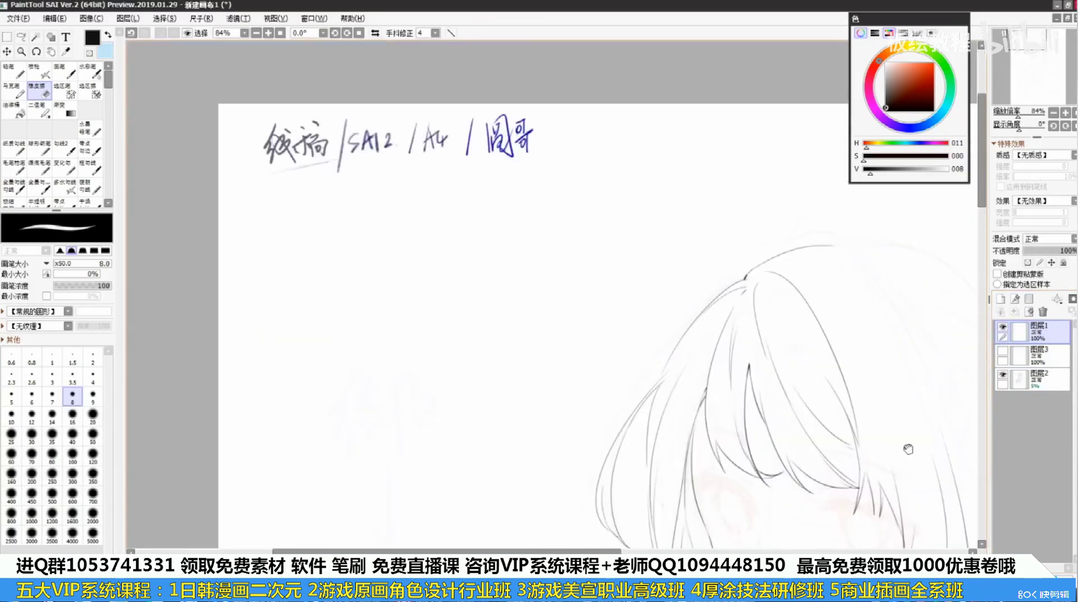
left_click_drag(659, 267, 428, 127)
left_click_drag(686, 399, 676, 264)
scroll(661, 324, "up", 3)
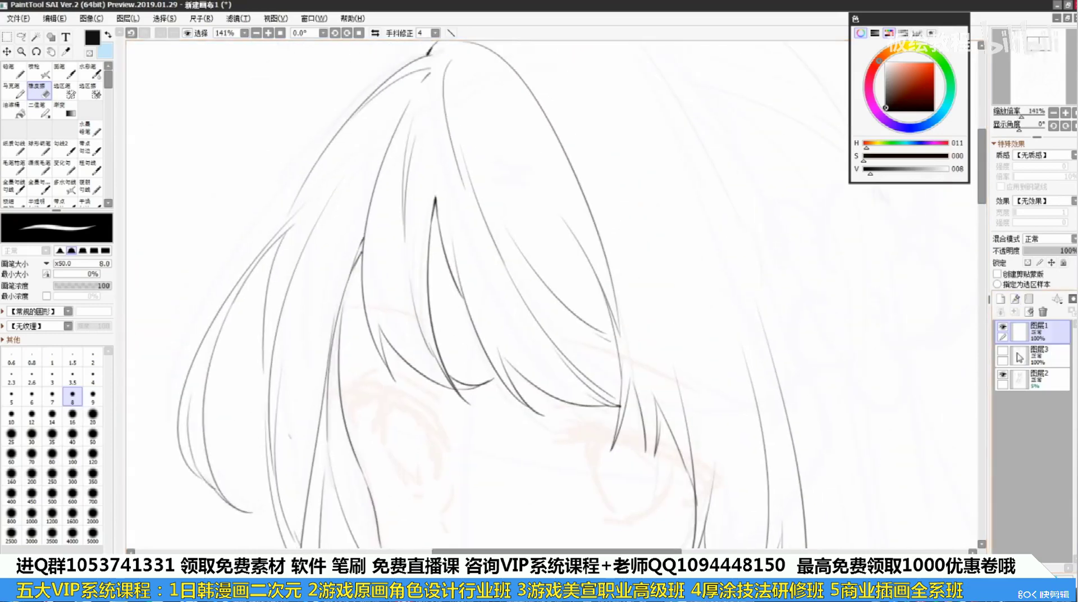
scroll(644, 211, "down", 3)
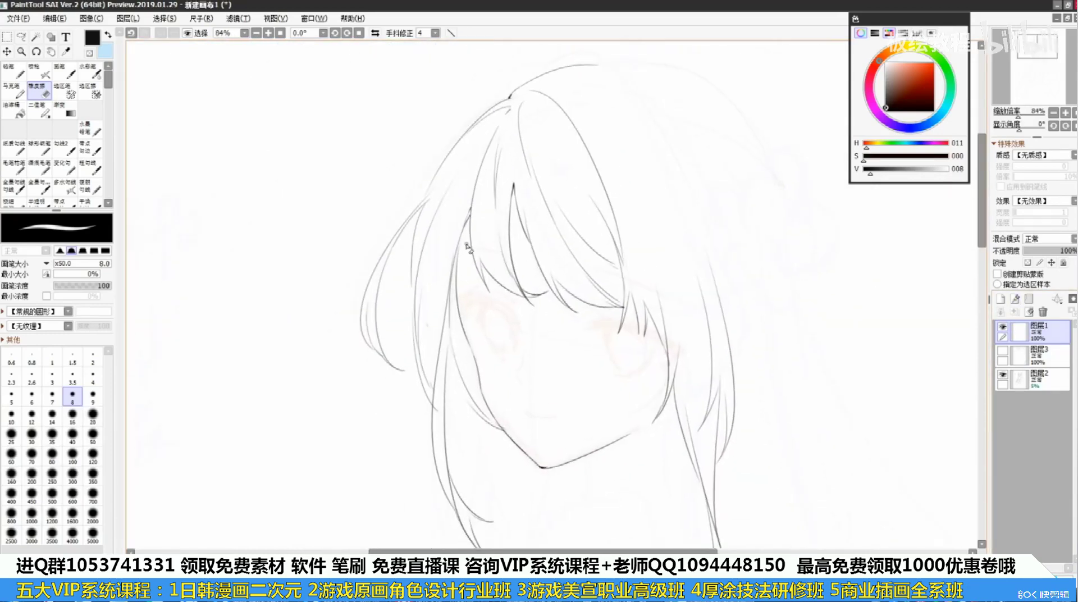
scroll(467, 247, "up", 1)
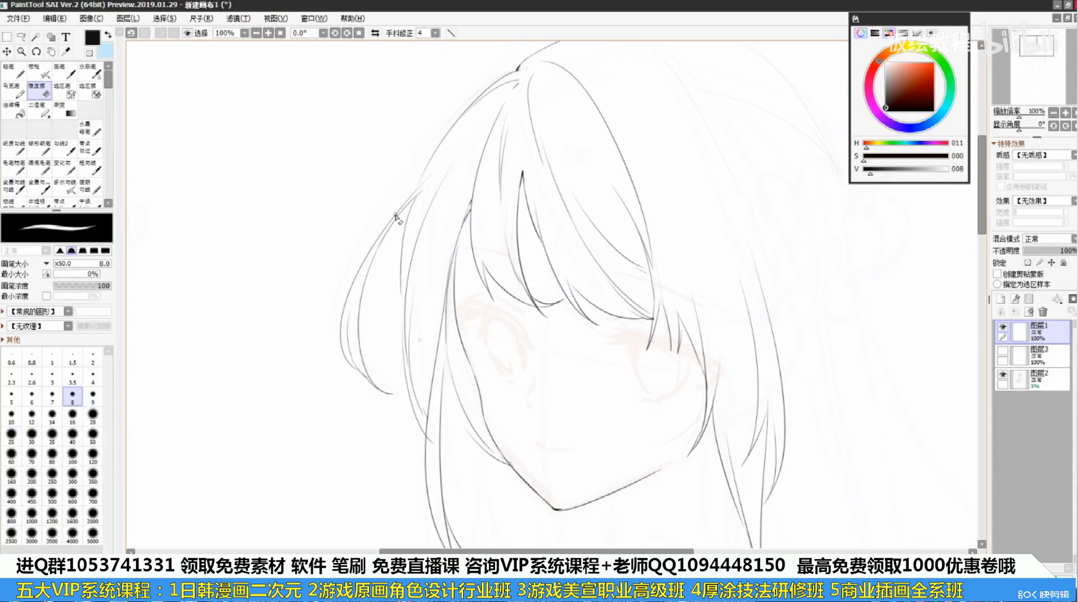
key("bracketright")
key("bracketright")
key("bracketright")
key("bracketright")
key("bracketright")
key("bracketright")
key("bracketright")
key("bracketright")
key("bracketright")
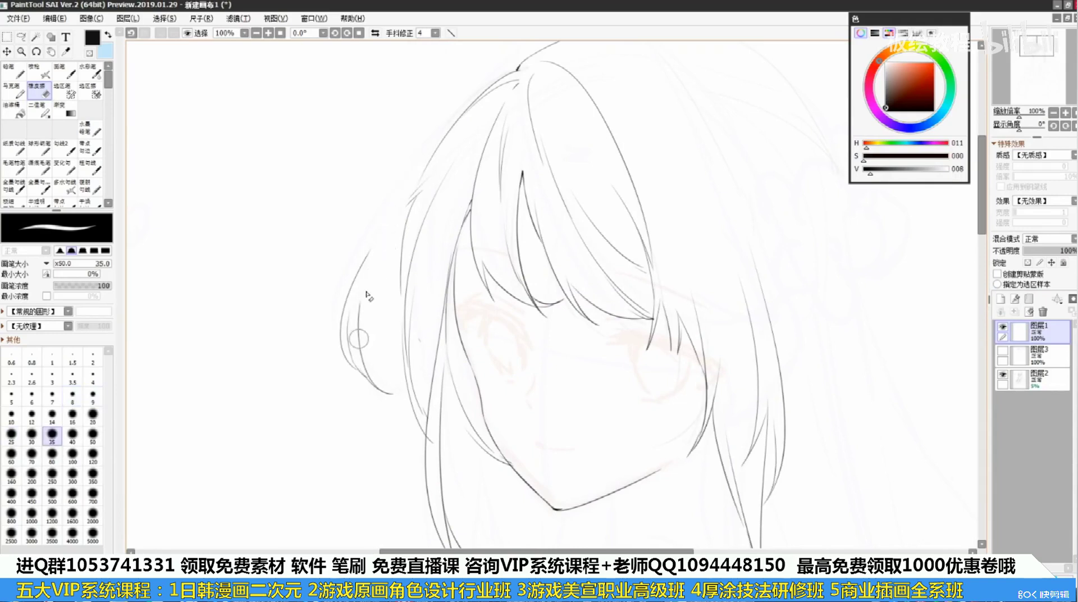
left_click_drag(369, 401, 375, 367)
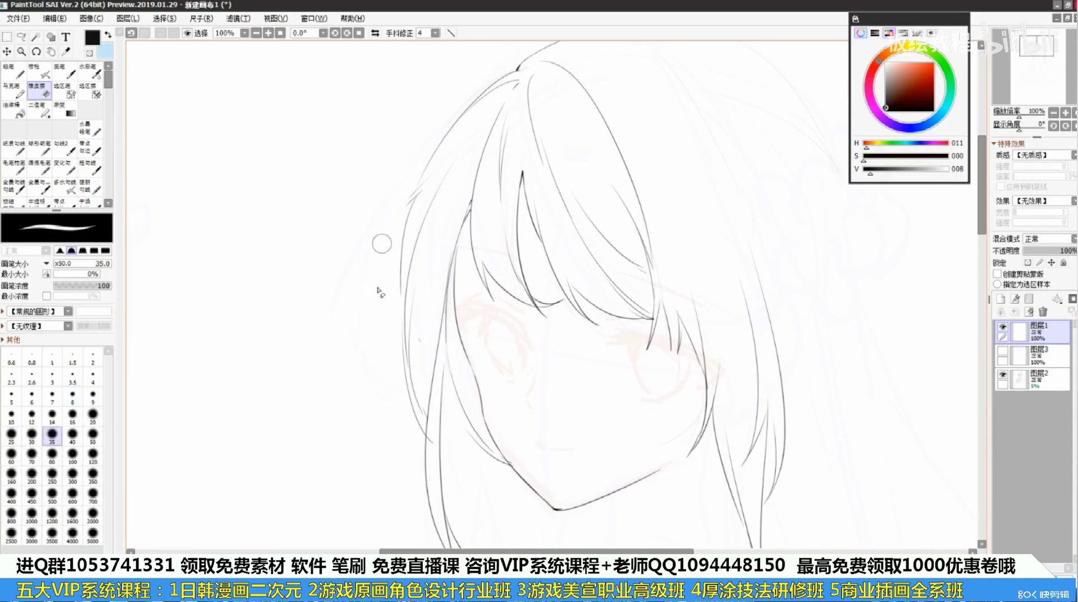
left_click_drag(420, 181, 404, 210)
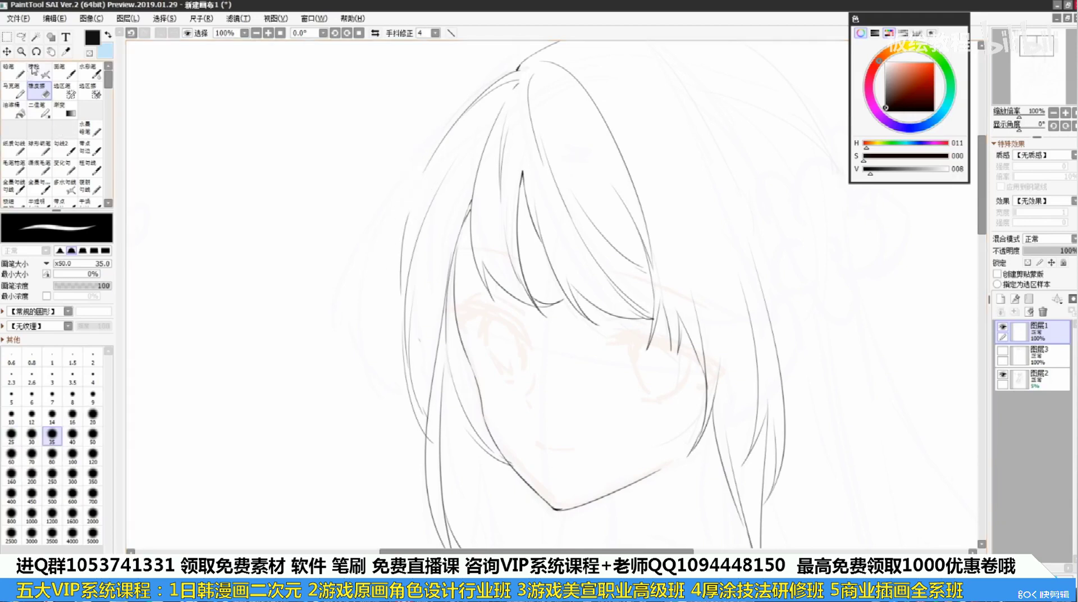
Redraw the left outer hair outline with the pencil, curving from near the crown down beside the face
key("n")
key("ctrl+z")
mouse_move(442, 142)
left_mouse_down()
mouse_move(401, 258)
mouse_move(404, 246)
mouse_move(401, 379)
left_mouse_up()
key("ctrl+z")
left_click_drag(404, 231, 401, 371)
key("ctrl+z")
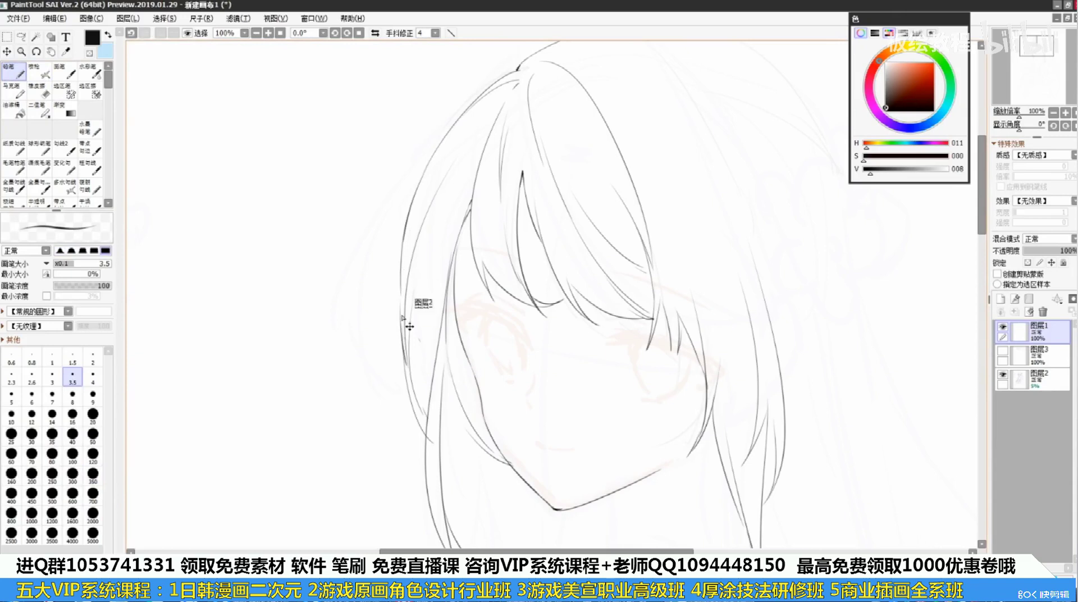
Ink the top outline of the hair as a smooth arc from the crown over the back of the head
scroll(685, 118, "up", 5)
left_click_drag(646, 104, 791, 158)
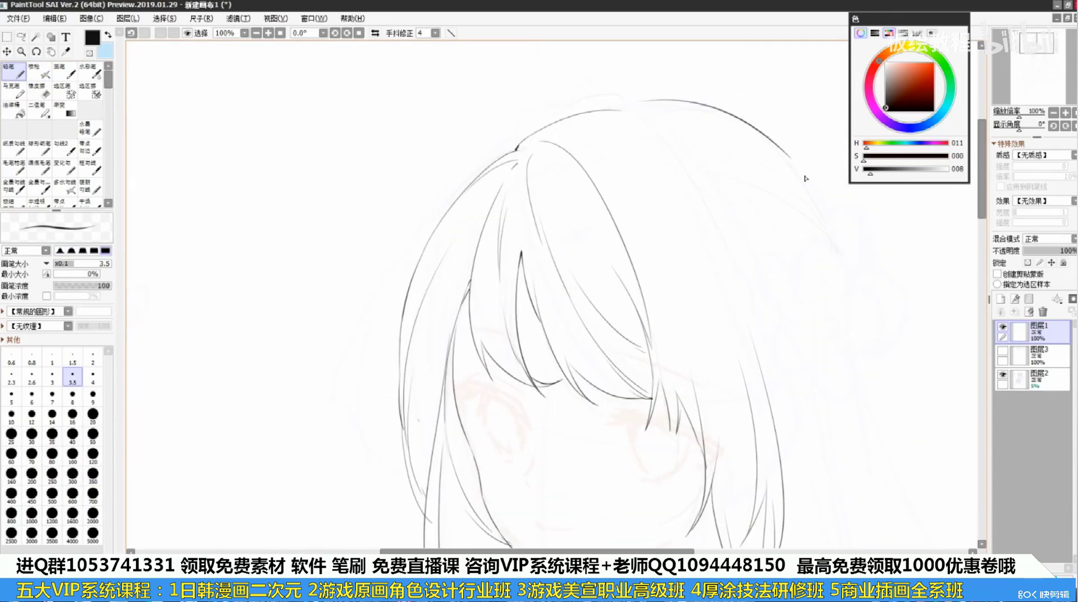
key("ctrl+z")
mouse_move(622, 109)
left_mouse_down()
mouse_move(806, 194)
mouse_move(666, 103)
mouse_move(817, 188)
left_mouse_up()
key("ctrl+z")
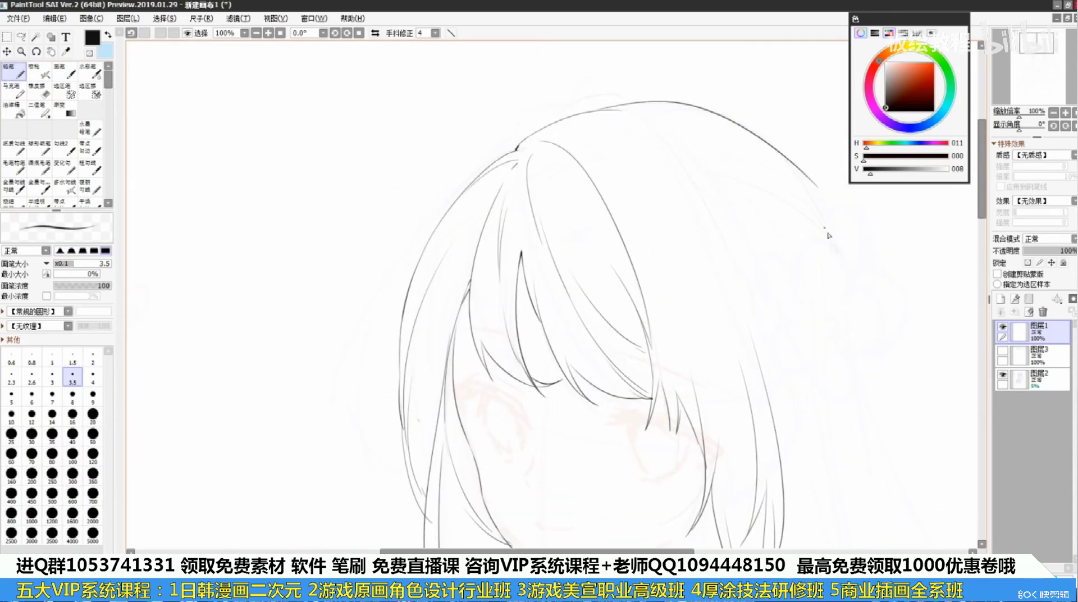
scroll(768, 224, "down", 5)
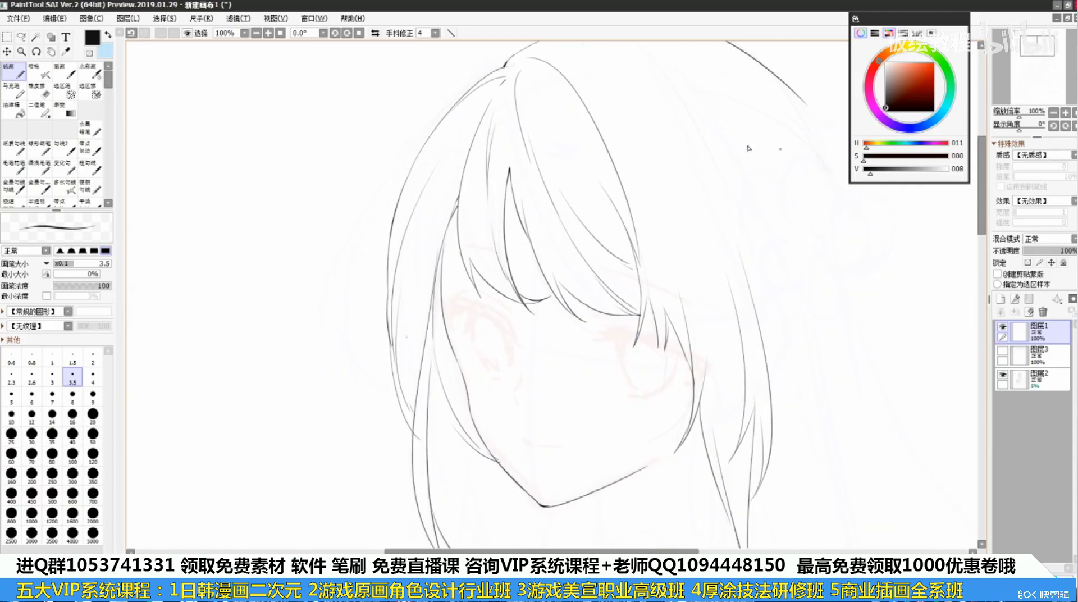
Extend the outer hair outline down the back of the head with an overlapping curved strand
key("Tab")
left_click_drag(472, 320, 376, 424)
key("ctrl+z")
mouse_move(644, 164)
left_mouse_down()
mouse_move(713, 244)
mouse_move(718, 284)
left_mouse_up()
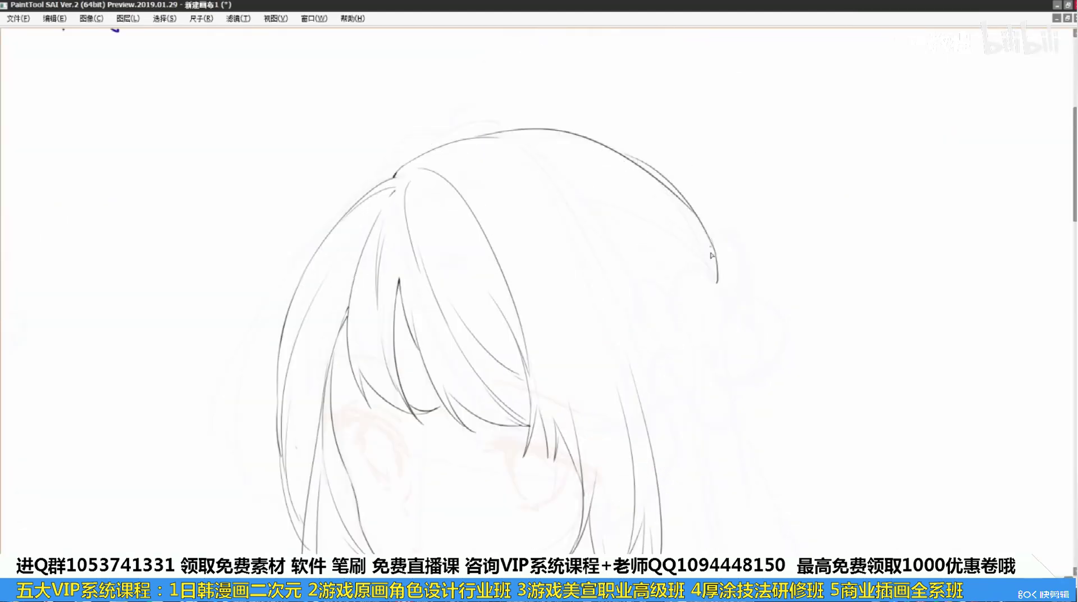
key("ctrl+z")
key("ctrl+z")
left_click_drag(709, 236, 722, 284)
Ink two curved inner strands beneath the back outline of the head, following the flow of the hair
left_click(657, 233)
left_click_drag(603, 167, 672, 254)
key("ctrl+z")
left_click_drag(603, 198, 678, 276)
left_click_drag(652, 230, 684, 280)
left_click_drag(691, 323, 731, 325)
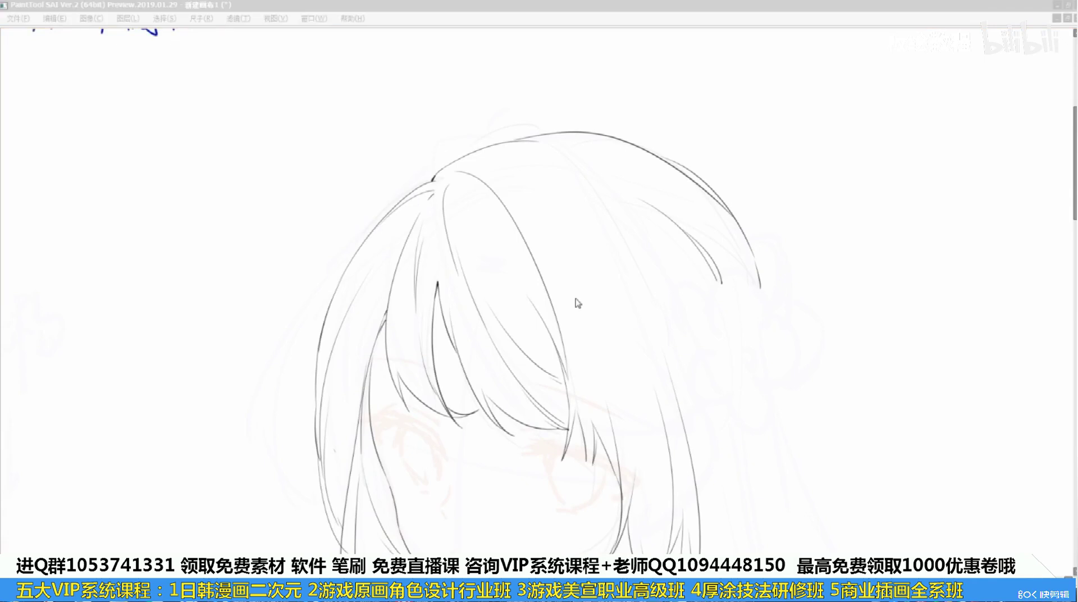
left_click(603, 289)
left_click_drag(606, 432, 691, 278)
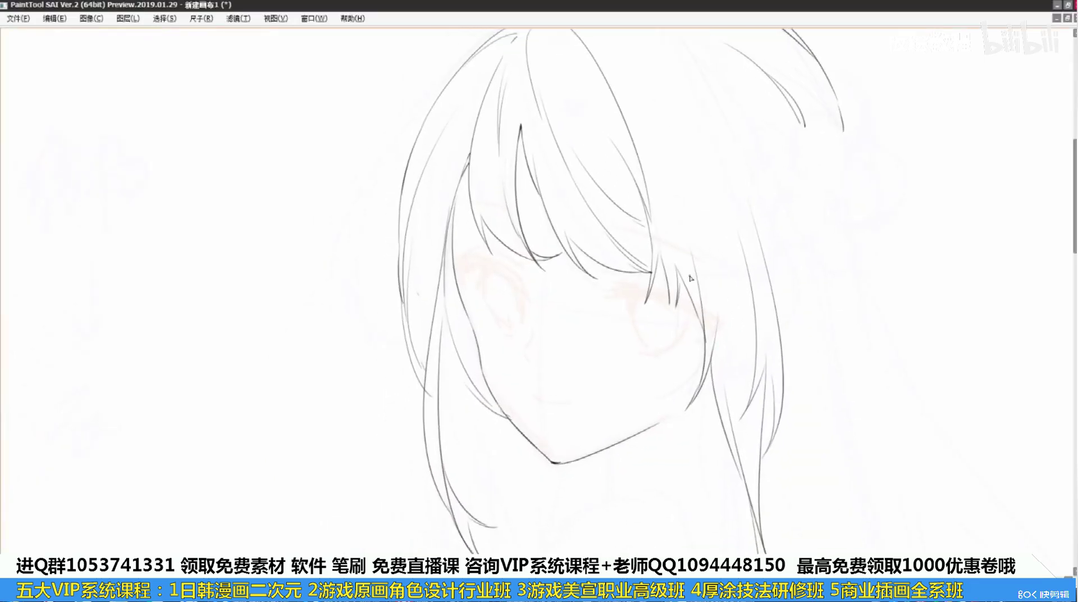
scroll(689, 276, "up", 5)
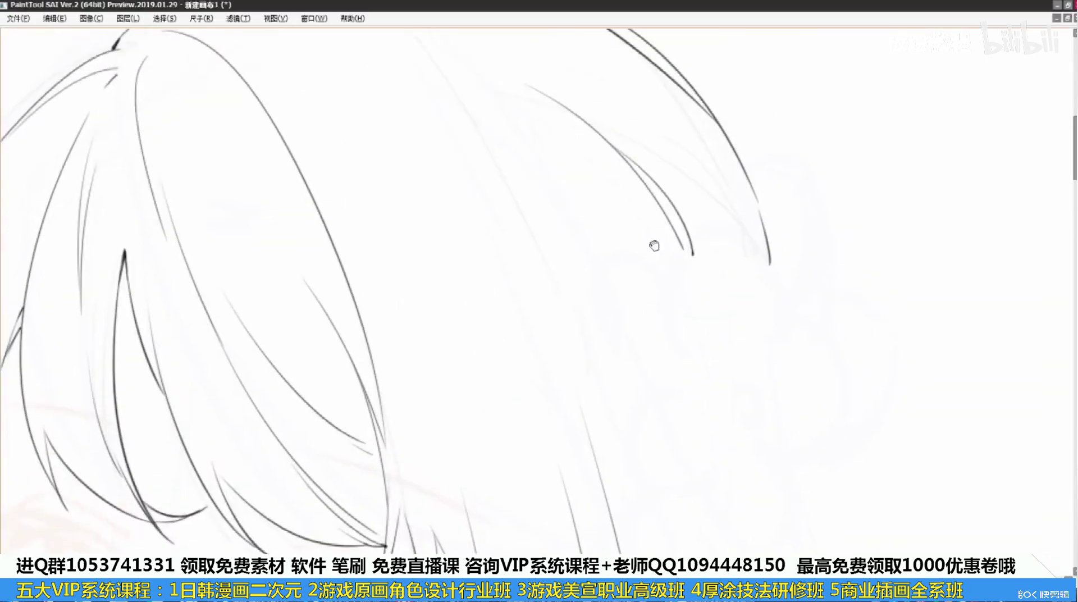
Ink the round top petal of the large hair flower where the strands at the back of the head end
mouse_move(726, 251)
left_mouse_down()
mouse_move(665, 294)
mouse_move(680, 363)
mouse_move(685, 278)
left_mouse_up()
key("ctrl+z")
key("ctrl+z")
left_click_drag(671, 318, 708, 410)
key("ctrl+z")
mouse_move(685, 279)
left_mouse_down()
mouse_move(697, 370)
mouse_move(677, 339)
mouse_move(719, 370)
left_mouse_up()
key("ctrl+z")
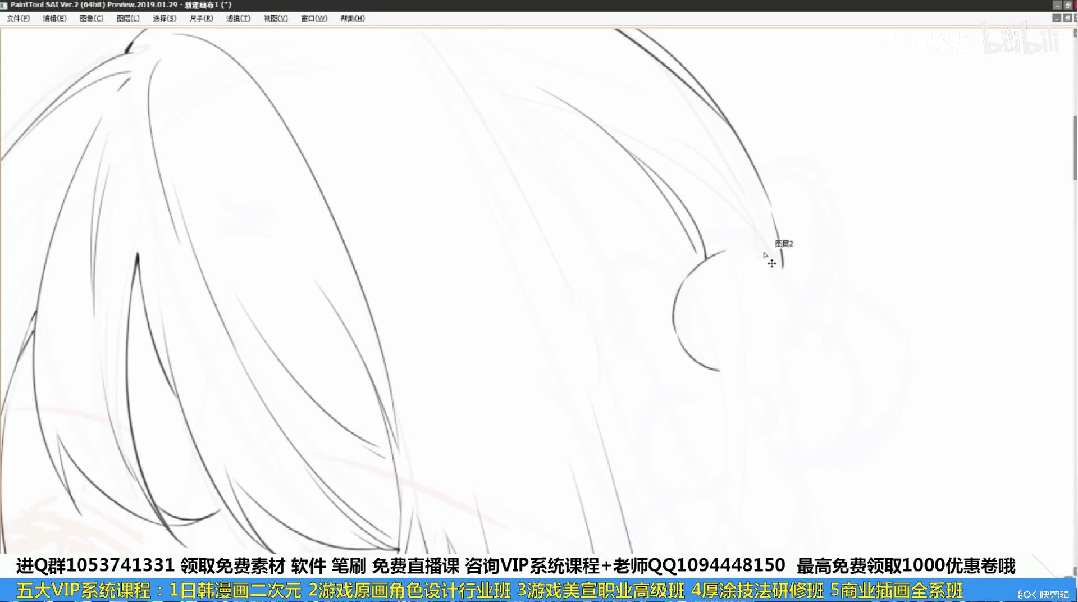
mouse_move(724, 251)
left_mouse_down()
mouse_move(798, 300)
mouse_move(785, 363)
left_mouse_up()
key("ctrl+z")
key("ctrl+z")
left_click_drag(798, 284, 778, 356)
Ink the rounded lower-left petal of the large flower, starting from the base of the top petal
left_click_drag(694, 370, 647, 416)
key("ctrl+z")
key("ctrl+z")
mouse_move(717, 370)
left_mouse_down()
mouse_move(647, 421)
mouse_move(700, 484)
left_mouse_up()
key("ctrl+z")
mouse_move(653, 420)
left_mouse_down()
mouse_move(722, 482)
mouse_move(757, 416)
left_mouse_up()
key("ctrl+z")
left_click_drag(717, 488, 754, 421)
mouse_move(778, 444)
left_mouse_down()
mouse_move(698, 352)
mouse_move(721, 413)
left_mouse_up()
key("ctrl+z")
Ink the rounded bottom petal of the large flower beside the lower-left petal, closing its outline
left_click_drag(672, 352, 701, 407)
left_click_drag(709, 411, 765, 382)
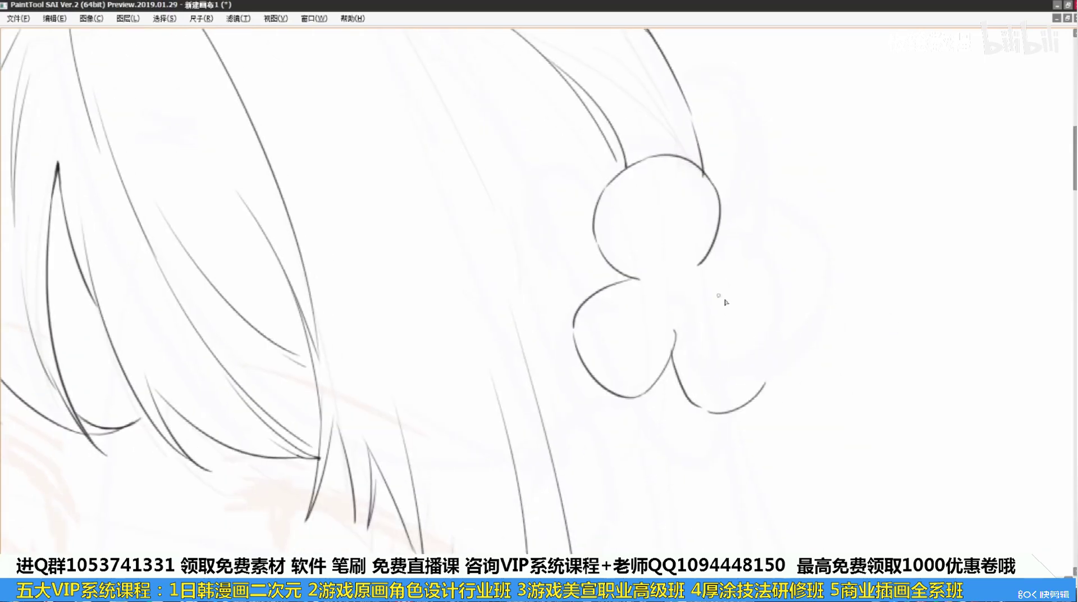
mouse_move(728, 302)
left_mouse_down()
mouse_move(772, 338)
mouse_move(763, 389)
left_mouse_up()
key("ctrl+z")
left_click_drag(768, 324, 760, 387)
left_click_drag(700, 406, 738, 402)
key("ctrl+z")
left_click_drag(700, 407, 706, 411)
key("ctrl+z")
Ink the right petal of the large flower between the top and bottom petals
mouse_move(709, 249)
left_mouse_down()
mouse_move(765, 227)
mouse_move(742, 220)
mouse_move(761, 219)
mouse_move(779, 310)
mouse_move(736, 314)
mouse_move(757, 338)
left_mouse_up()
key("ctrl+z")
key("ctrl+z")
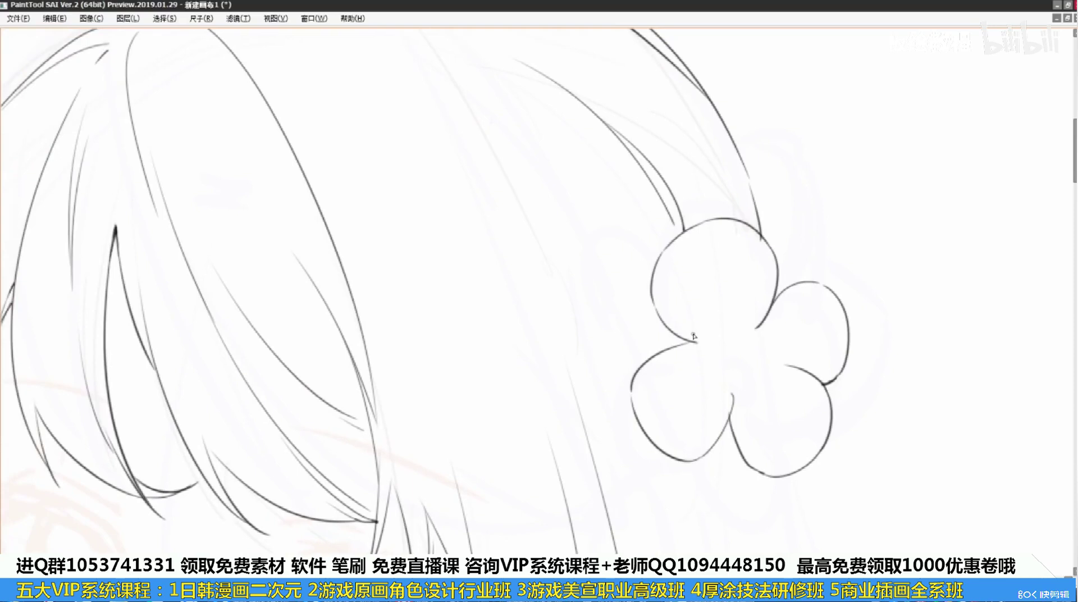
left_click_drag(662, 303, 677, 304)
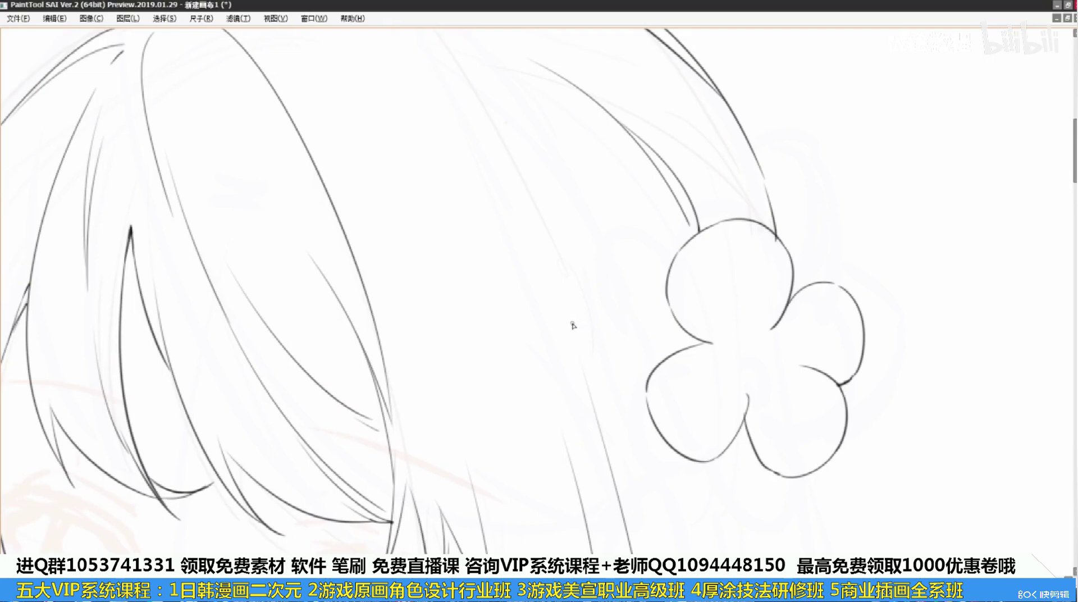
mouse_move(610, 248)
left_mouse_down()
mouse_move(611, 355)
mouse_move(593, 336)
mouse_move(665, 269)
left_mouse_up()
key("ctrl+z")
key("ctrl+z")
key("ctrl+z")
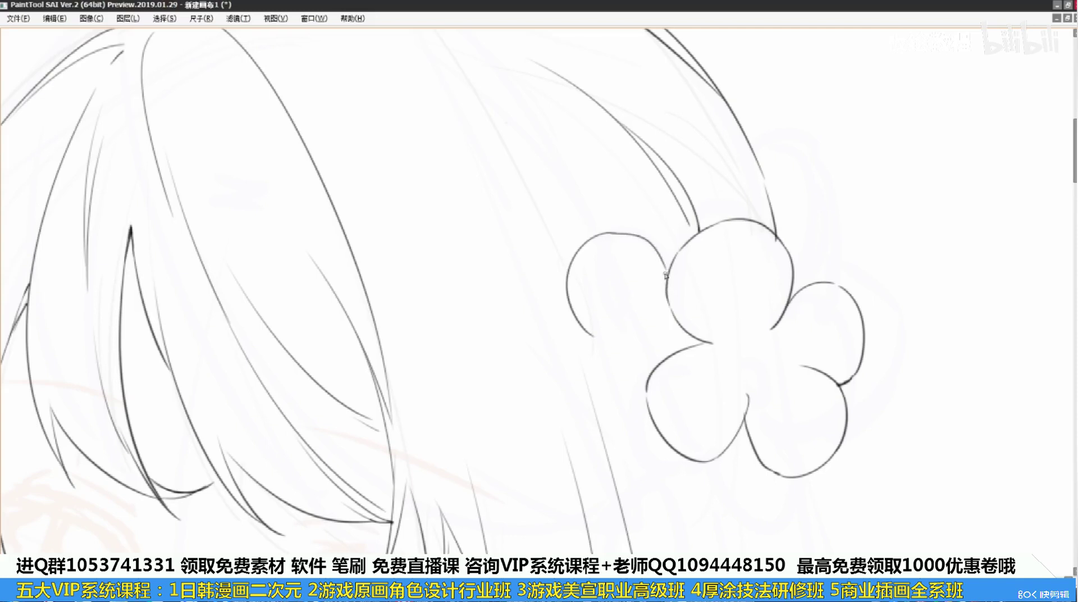
key("ctrl+z")
left_click_drag(609, 232, 667, 275)
key("ctrl+z")
key("ctrl+z")
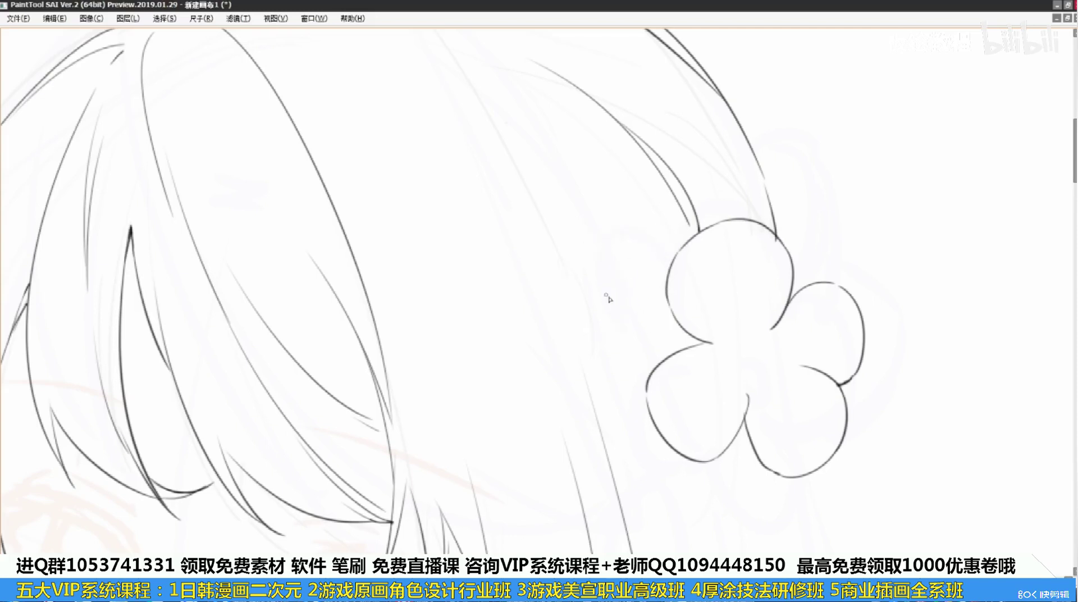
Ink the top and left petals of a smaller flower to the left of the large one
mouse_move(606, 295)
left_mouse_down()
mouse_move(646, 250)
mouse_move(647, 293)
left_mouse_up()
key("ctrl+z")
key("ctrl+z")
mouse_move(645, 251)
left_mouse_down()
mouse_move(647, 289)
mouse_move(563, 298)
mouse_move(585, 365)
left_mouse_up()
key("ctrl+z")
key("ctrl+z")
mouse_move(563, 297)
left_mouse_down()
mouse_move(584, 366)
mouse_move(566, 360)
mouse_move(593, 368)
left_mouse_up()
key("ctrl+z")
Ink the small flower's lower petal and the partial right petal tucked behind the large flower
mouse_move(594, 368)
left_mouse_down()
mouse_move(613, 339)
mouse_move(623, 402)
mouse_move(628, 389)
mouse_move(639, 402)
left_mouse_up()
key("ctrl+z")
key("ctrl+z")
key("ctrl+z")
key("ctrl+z")
key("ctrl+z")
mouse_move(612, 353)
left_mouse_down()
mouse_move(640, 403)
mouse_move(616, 386)
mouse_move(639, 403)
left_mouse_up()
key("ctrl+z")
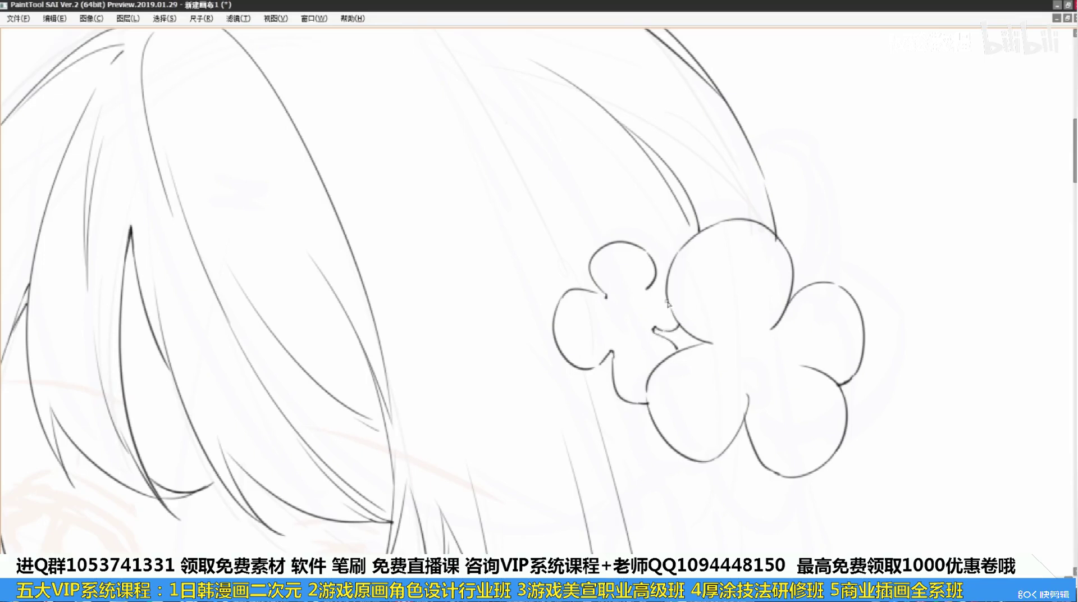
key("ctrl+z")
Ink a small round center in the middle of the smaller flower
mouse_move(609, 396)
left_mouse_down()
mouse_move(600, 257)
mouse_move(612, 426)
left_mouse_up()
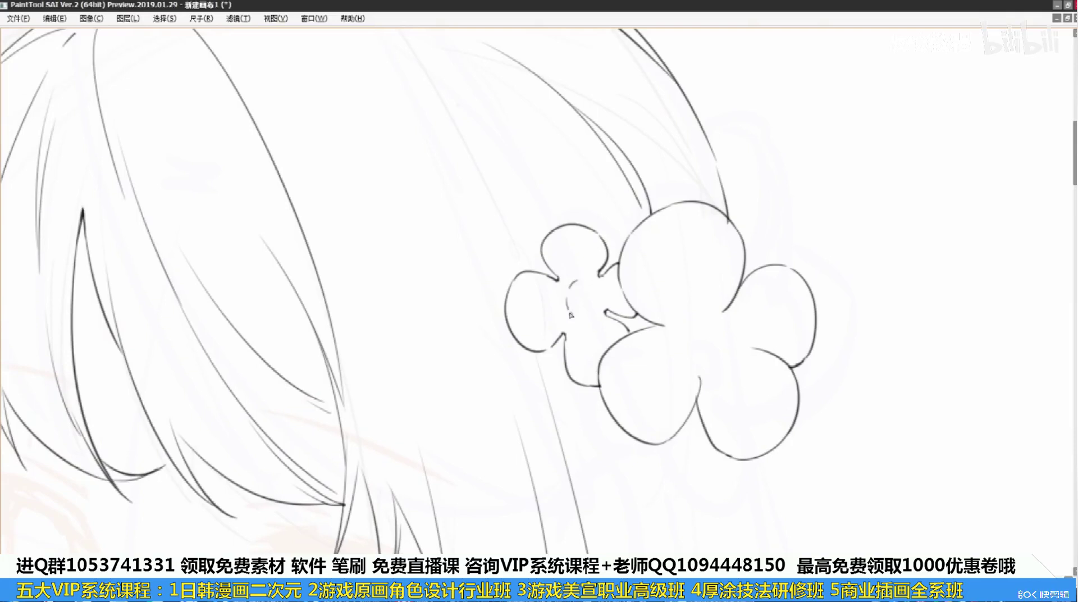
key("ctrl+z")
mouse_move(585, 280)
left_mouse_down()
mouse_move(605, 295)
mouse_move(585, 281)
mouse_move(600, 300)
mouse_move(592, 317)
mouse_move(600, 290)
left_mouse_up()
key("ctrl+z")
Ink a round center where the petals of the large flower meet
left_click_drag(681, 347, 720, 362)
key("ctrl+z")
key("ctrl+z")
left_click_drag(696, 315, 681, 337)
mouse_move(681, 345)
left_mouse_down()
mouse_move(712, 362)
mouse_move(701, 364)
left_mouse_up()
key("ctrl+z")
key("ctrl+z")
left_click_drag(698, 317, 722, 320)
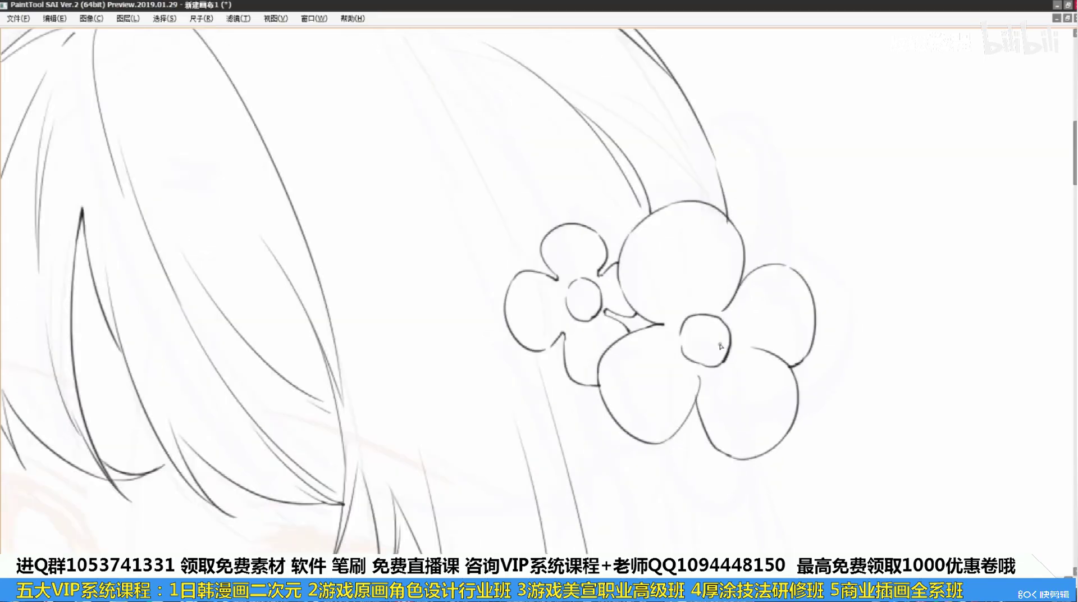
Add short curved crease lines radiating from both flower centers into their petals
left_click_drag(719, 345, 787, 378)
key("ctrl+z")
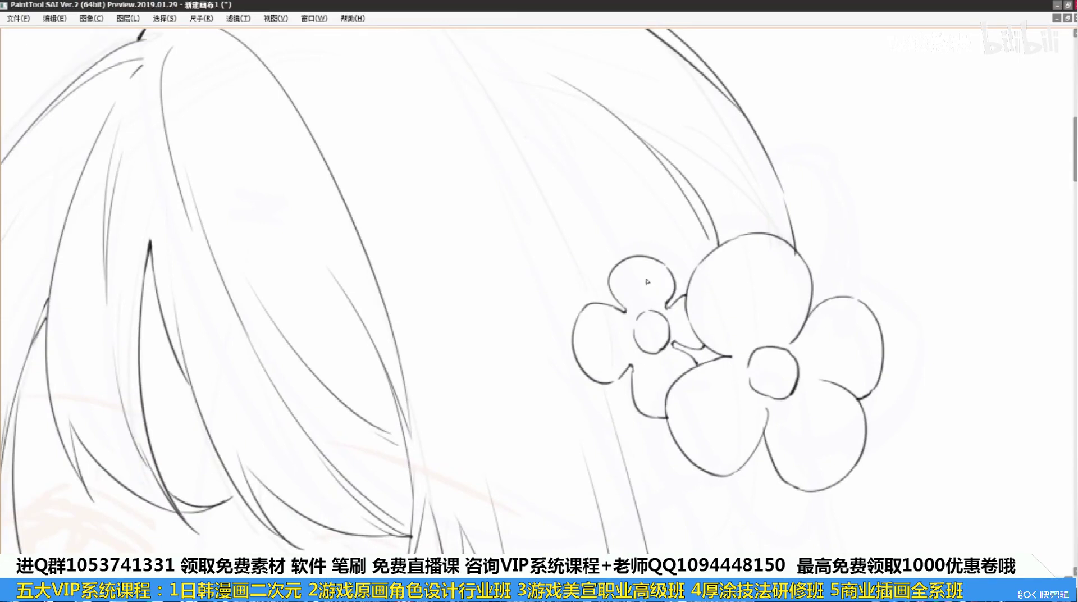
key("ctrl+z")
mouse_move(617, 341)
left_mouse_down()
mouse_move(635, 339)
mouse_move(670, 378)
left_mouse_up()
key("ctrl+z")
left_click_drag(671, 330, 683, 324)
left_click_drag(748, 289, 768, 345)
key("ctrl+z")
mouse_move(710, 399)
left_mouse_down()
mouse_move(754, 376)
mouse_move(749, 387)
left_mouse_up()
key("ctrl+z")
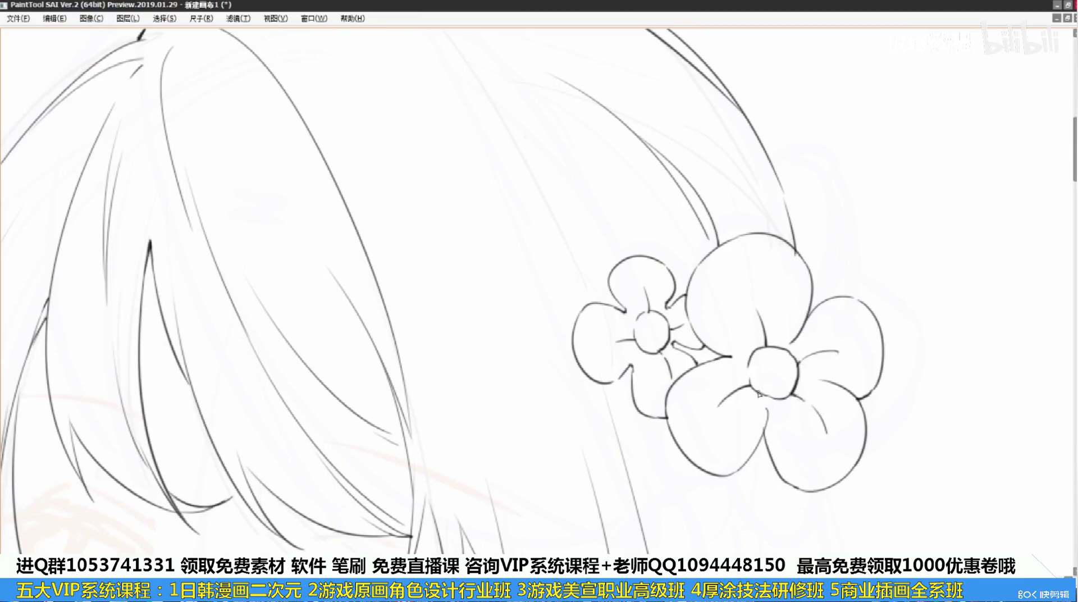
Ink a long curved hair strand from the upper side of the head down to the small flower's left petal
scroll(758, 394, "down", 3)
scroll(758, 395, "up", 4)
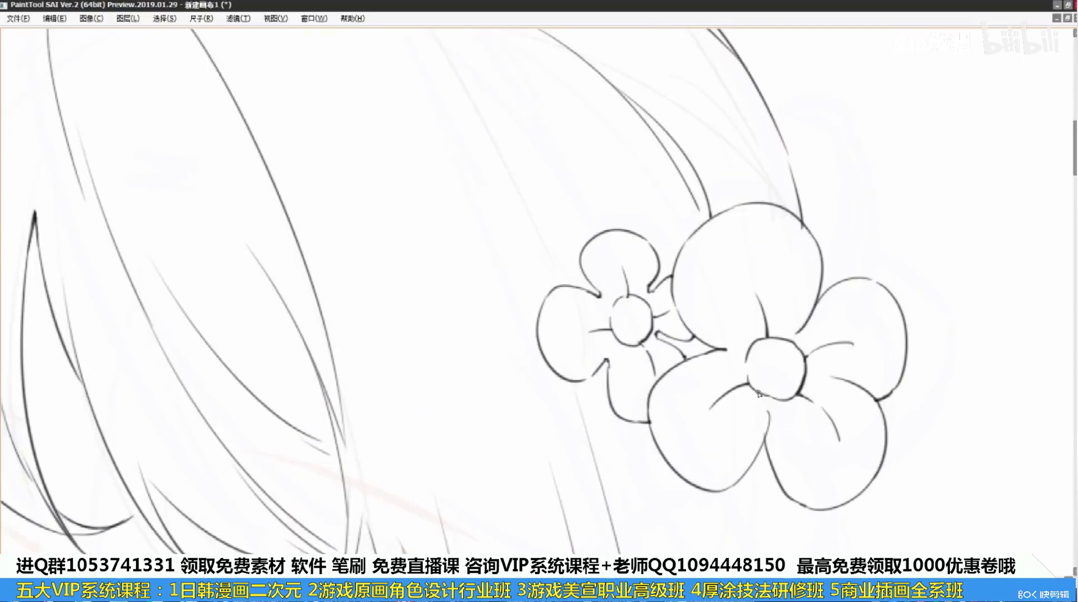
left_click_drag(803, 329, 759, 323)
key("ctrl+z")
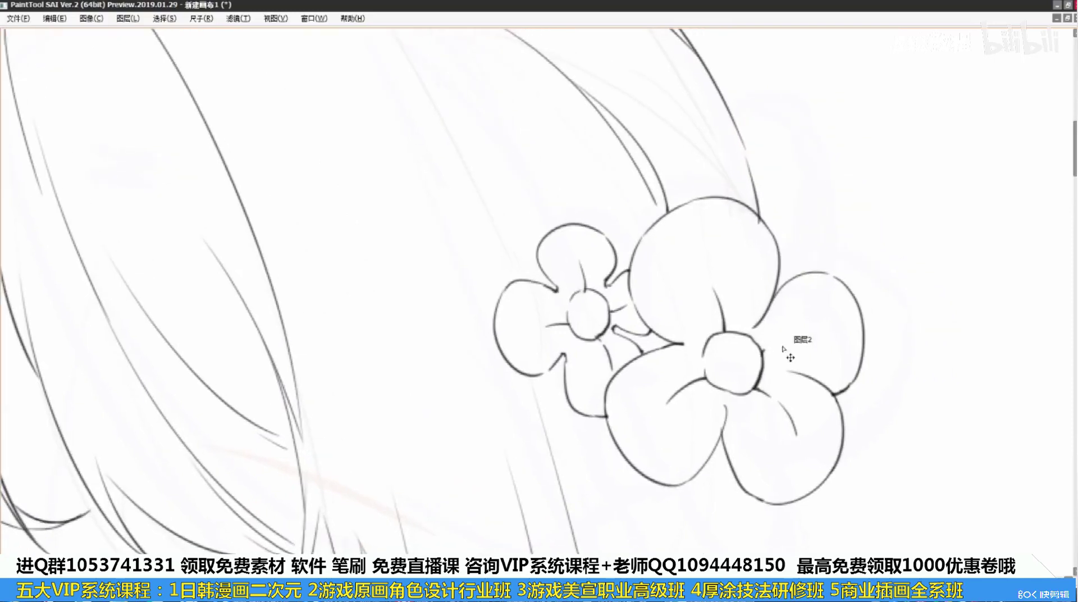
left_click_drag(769, 239, 818, 300)
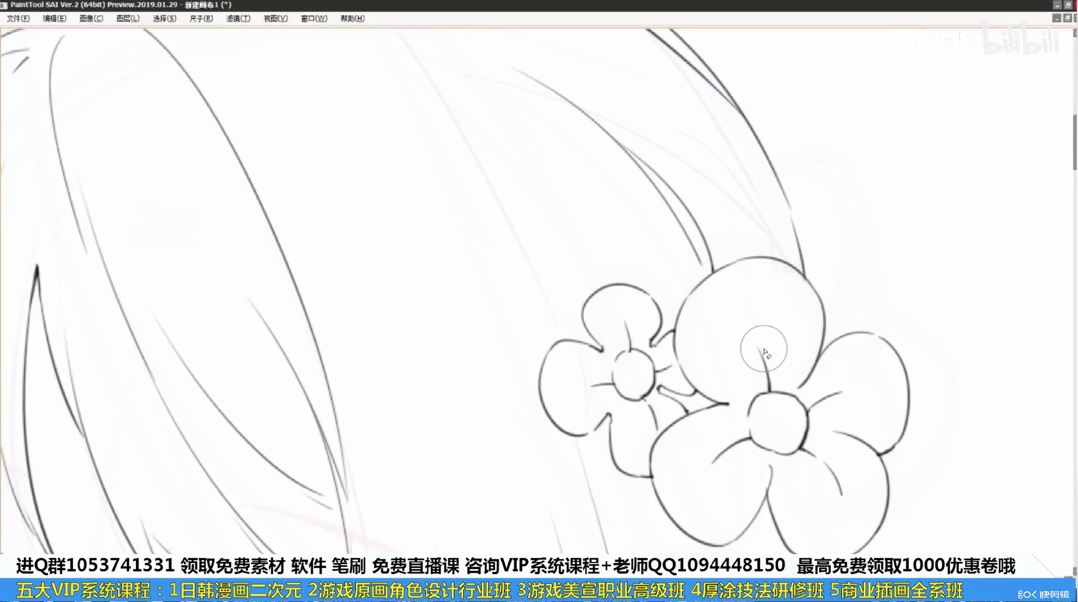
left_click_drag(666, 383, 800, 331)
scroll(853, 263, "up", 1)
scroll(853, 263, "down", 4)
left_click_drag(853, 263, 866, 310)
mouse_move(598, 109)
left_mouse_down()
mouse_move(695, 185)
mouse_move(755, 299)
left_mouse_up()
key("ctrl+z")
left_click_drag(640, 140, 777, 336)
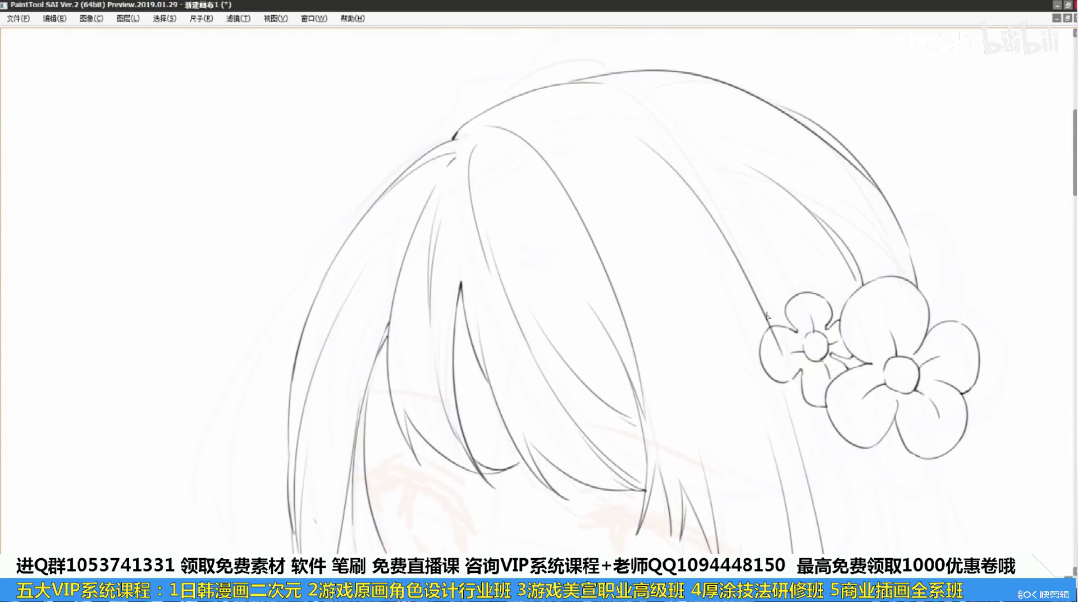
key("ctrl+z")
left_click_drag(677, 149, 777, 334)
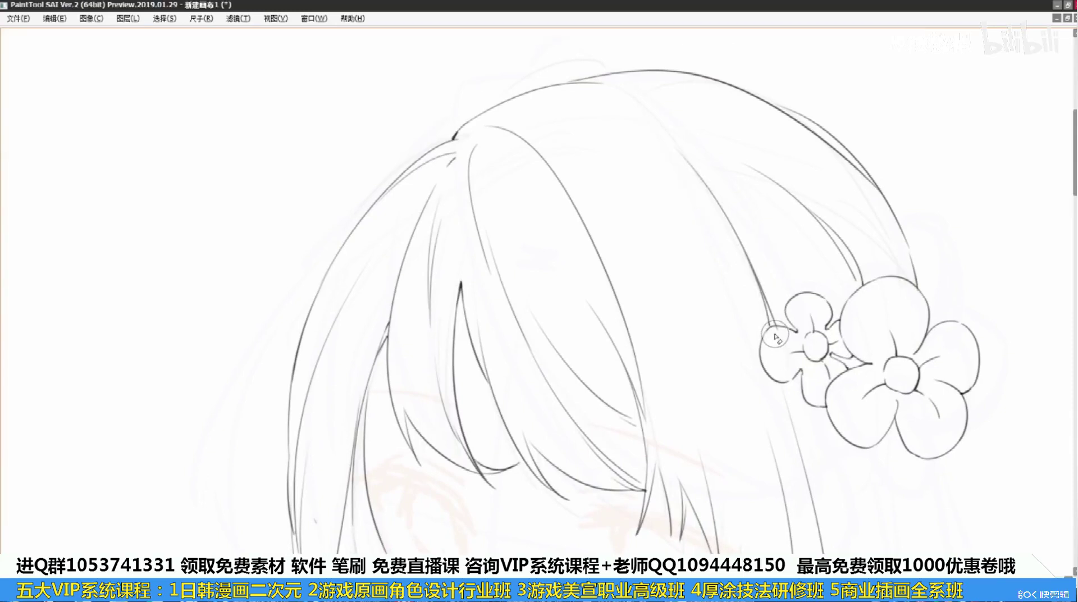
Show the tool panels again and add a new layer above the hair line art for the eyes
left_click_drag(761, 365, 734, 289)
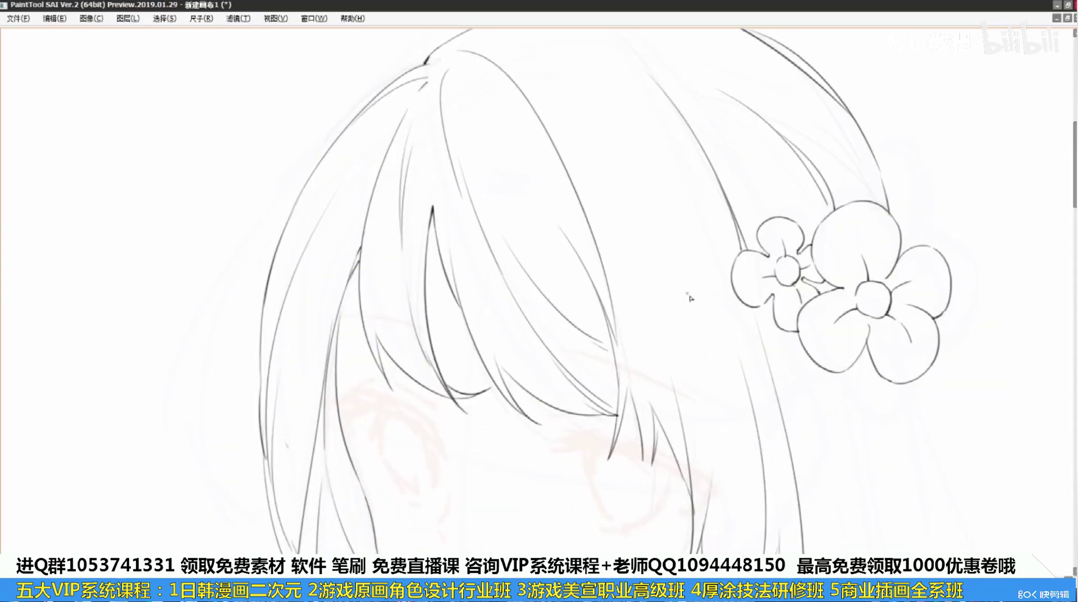
scroll(693, 206, "down", 2)
scroll(694, 206, "down", 3)
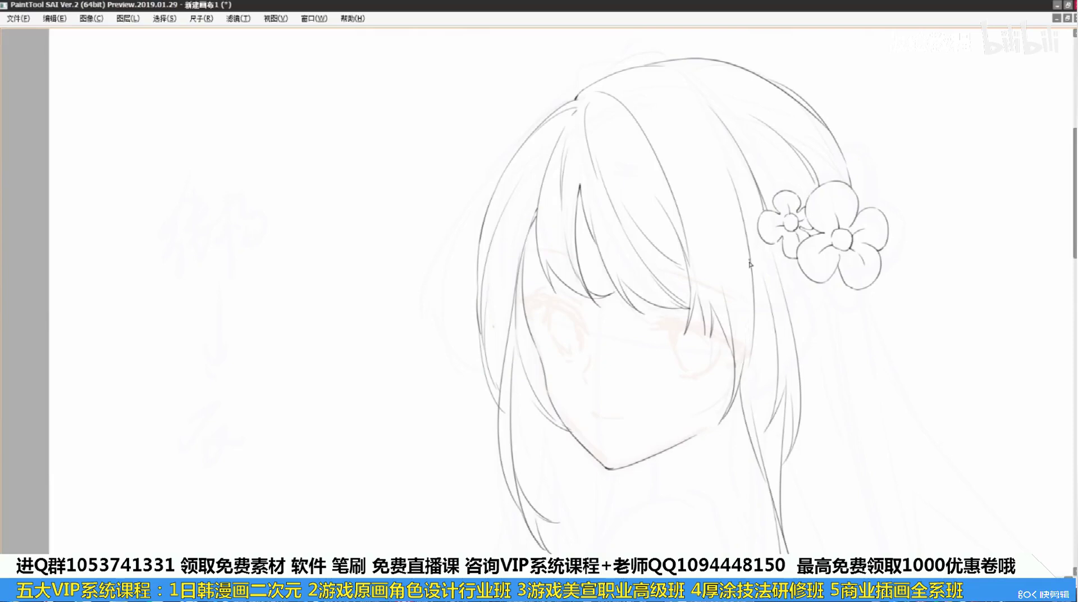
mouse_move(779, 324)
left_mouse_down()
mouse_move(792, 270)
mouse_move(786, 332)
mouse_move(829, 314)
left_mouse_up()
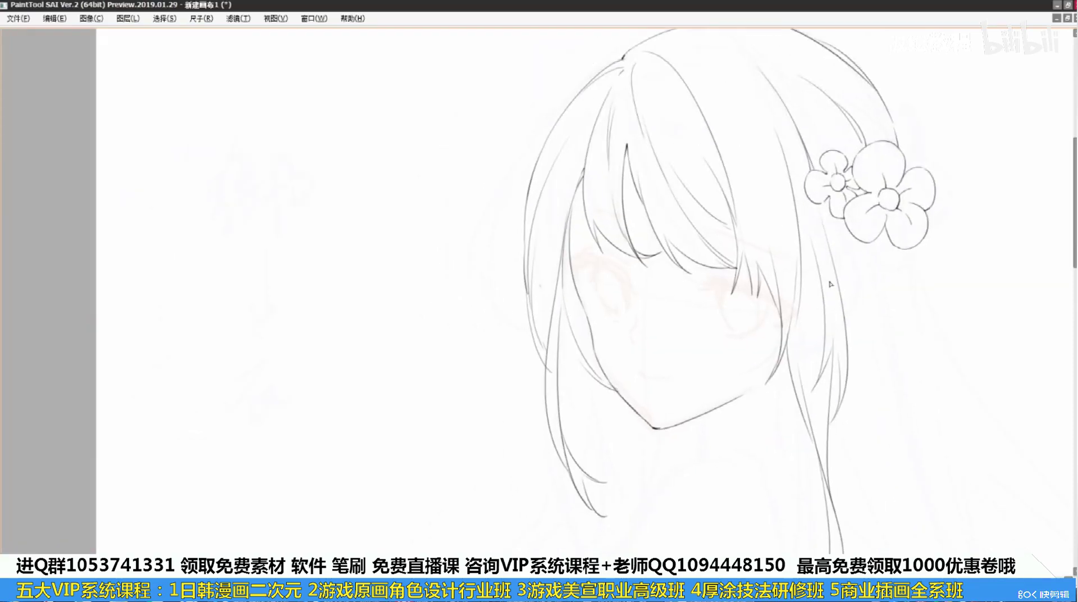
key("Tab")
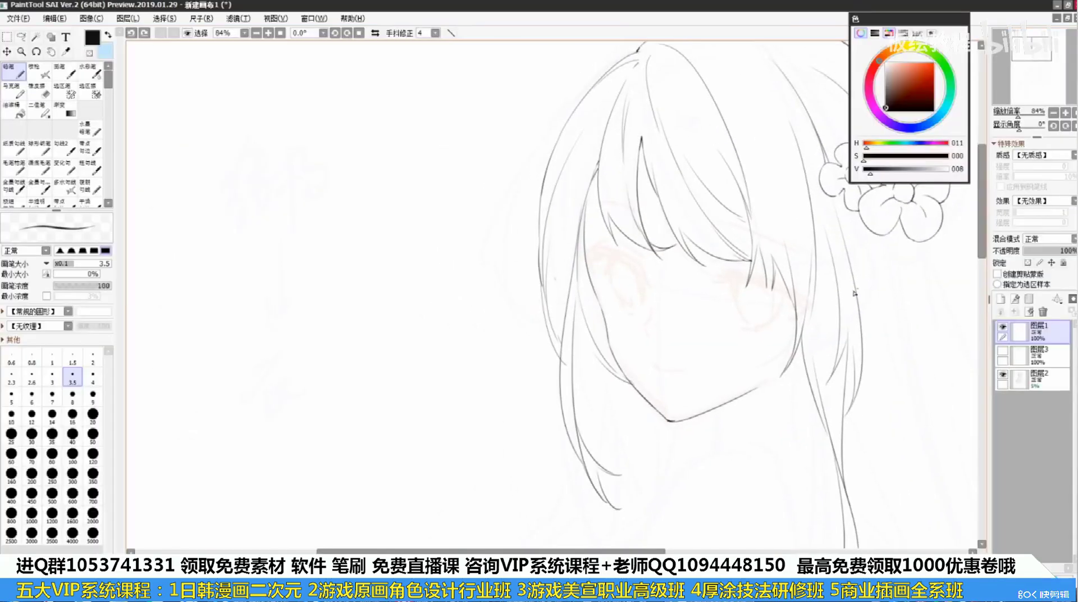
mouse_move(818, 319)
left_mouse_down()
mouse_move(690, 326)
mouse_move(902, 301)
mouse_move(716, 369)
left_mouse_up()
scroll(655, 319, "up", 3)
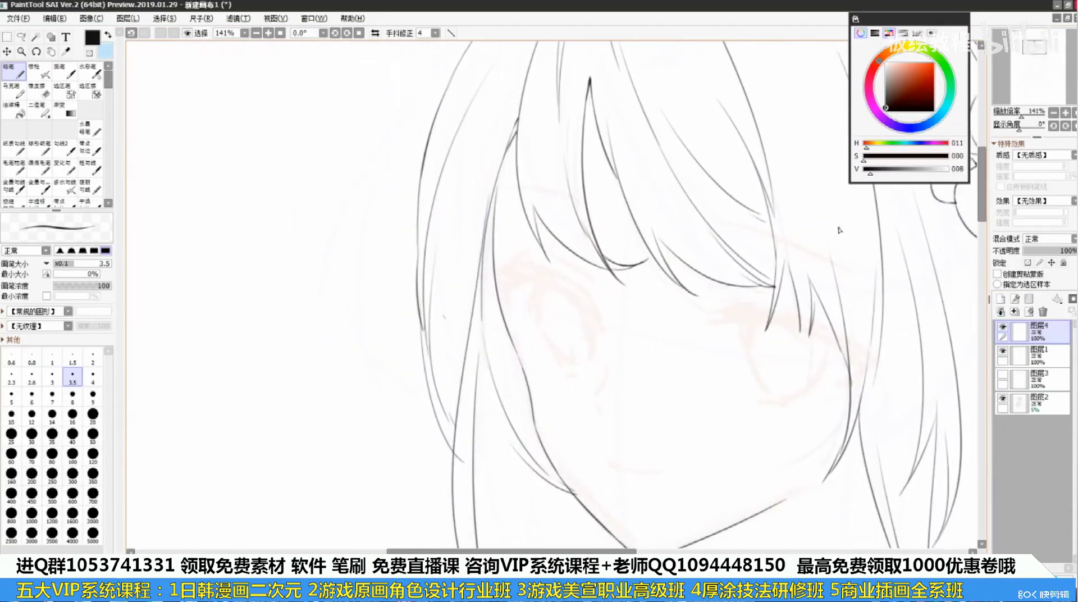
scroll(729, 208, "up", 3)
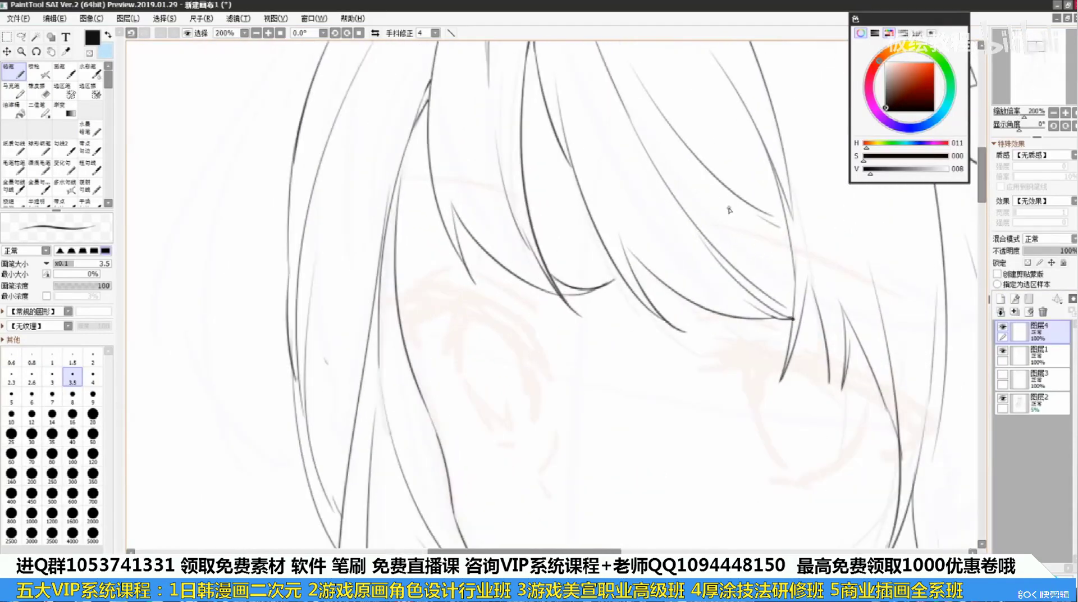
Set the pencil brush size to 7 for inking the upper lash of the left-hand eye
mouse_move(625, 368)
left_mouse_down()
mouse_move(770, 346)
mouse_move(732, 343)
left_mouse_up()
key("bracketright")
key("bracketright")
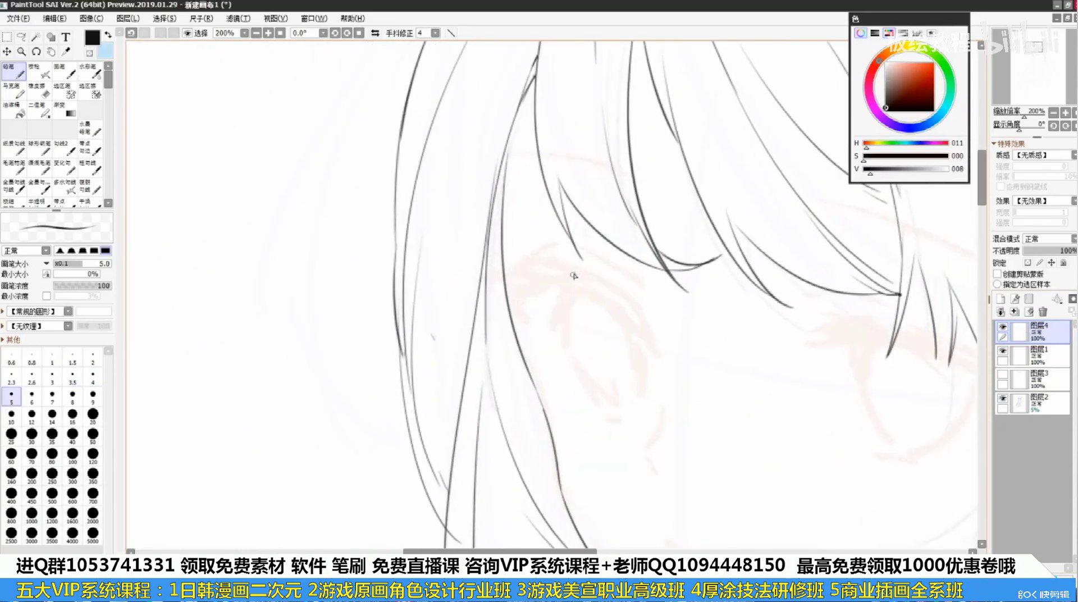
left_click_drag(464, 291, 527, 293)
key("ctrl+z")
scroll(556, 289, "down", 1)
left_click_drag(712, 244, 681, 254)
key("bracketright")
key("bracketright")
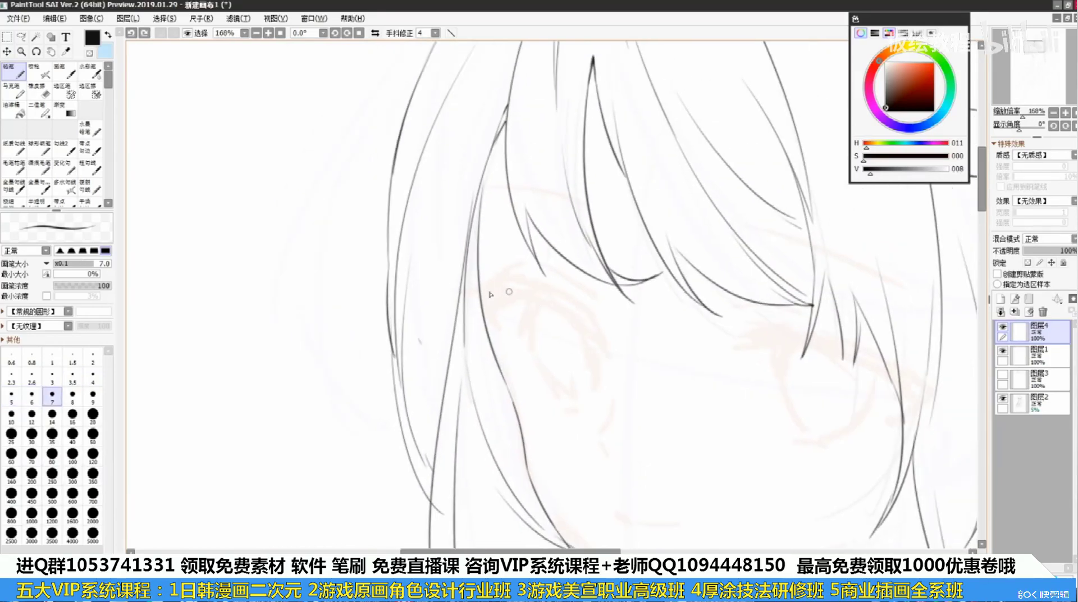
Ink the tapered outer end and crest of the left-hand eye's upper lash line over the sketch
key("ctrl+z")
left_click_drag(508, 291, 593, 336)
key("ctrl+z")
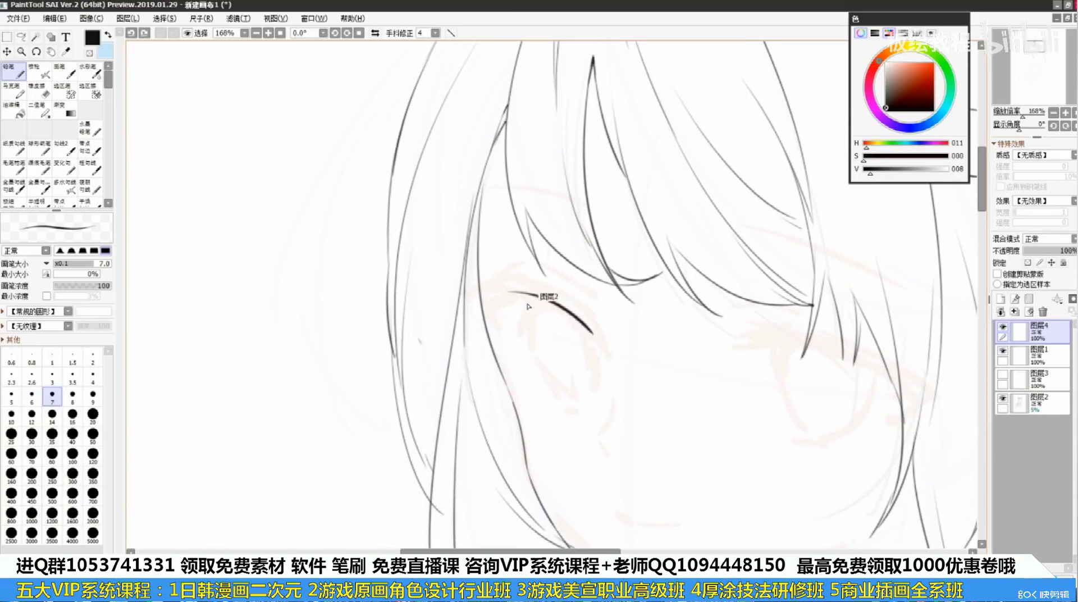
key("ctrl+z")
left_click_drag(500, 296, 578, 325)
key("ctrl+z")
left_click_drag(495, 301, 544, 295)
key("ctrl+z")
left_click_drag(491, 306, 538, 295)
Extend the upper lash line from its crest down to the inner corner of the left-hand eye
mouse_move(487, 317)
left_mouse_down()
mouse_move(543, 295)
mouse_move(531, 291)
mouse_move(592, 342)
left_mouse_up()
key("ctrl+z")
key("ctrl+z")
mouse_move(528, 295)
left_mouse_down()
mouse_move(600, 349)
mouse_move(586, 331)
left_mouse_up()
key("ctrl+z")
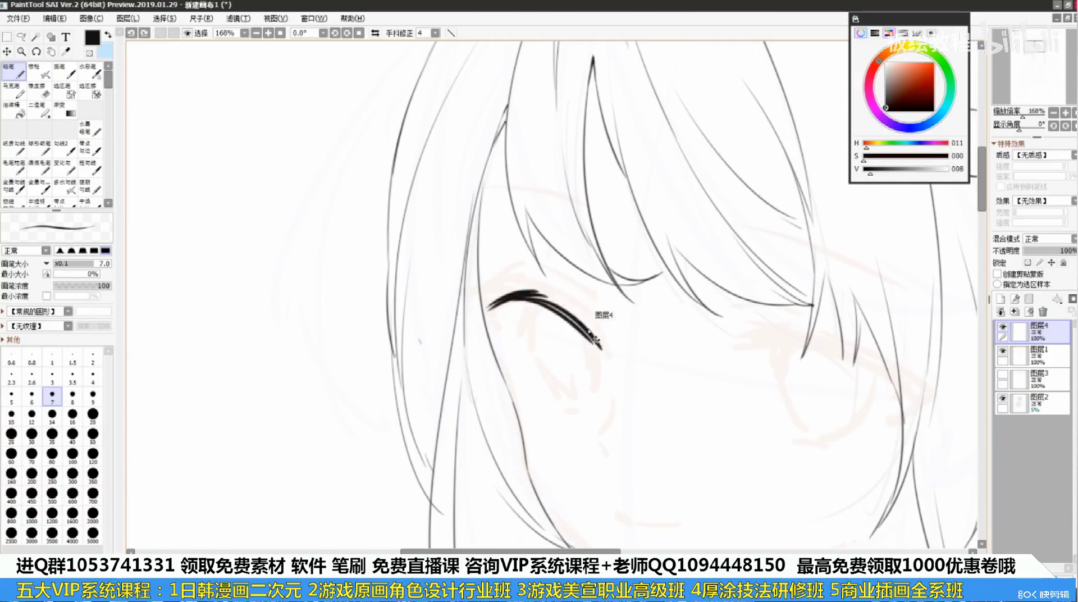
key("ctrl+z")
key("ctrl+z")
mouse_move(528, 296)
left_mouse_down()
mouse_move(607, 346)
mouse_move(599, 340)
left_mouse_up()
key("ctrl+z")
key("ctrl+z")
key("ctrl+z")
Fill in and thicken the outer end of the left-hand eye's upper lash with overlapping strokes
left_click_drag(537, 299, 485, 322)
key("ctrl+z")
left_click_drag(536, 299, 486, 322)
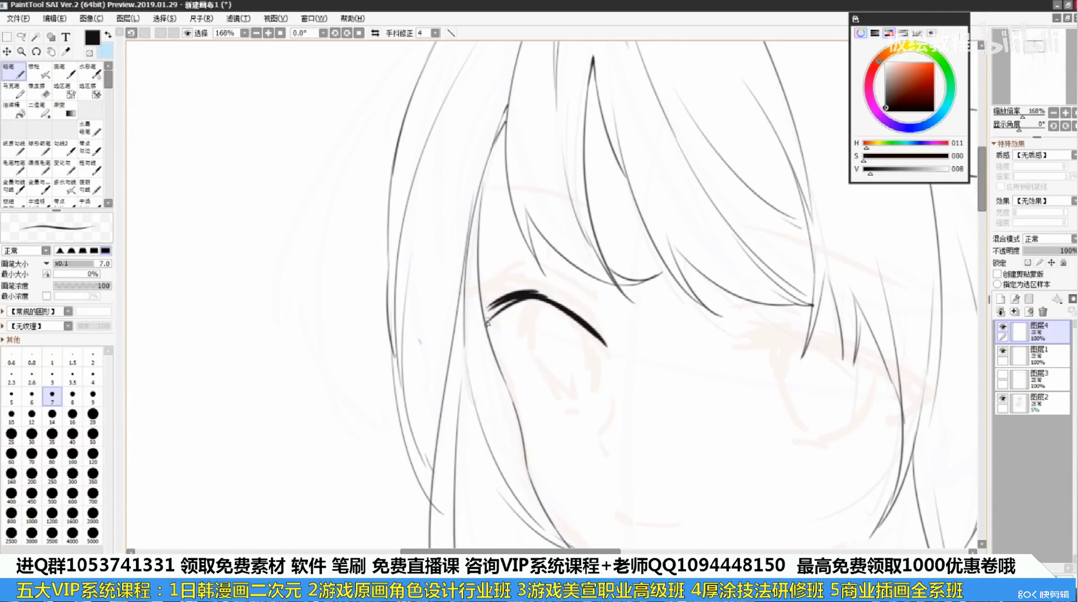
key("ctrl+z")
left_click_drag(545, 303, 490, 316)
key("ctrl+z")
left_click_drag(537, 290, 594, 324)
key("ctrl+z")
left_click_drag(539, 290, 565, 295)
key("ctrl+z")
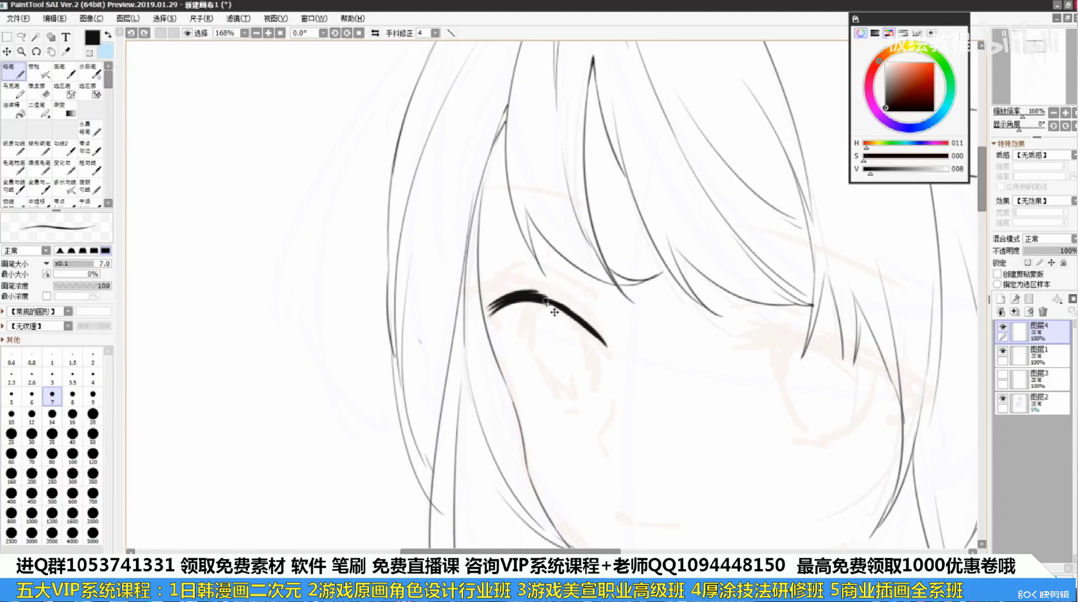
Set the pencil brush size to 12 and try broader strokes along the top of the upper lash
key("bracketright")
key("bracketright")
key("bracketright")
key("bracketright")
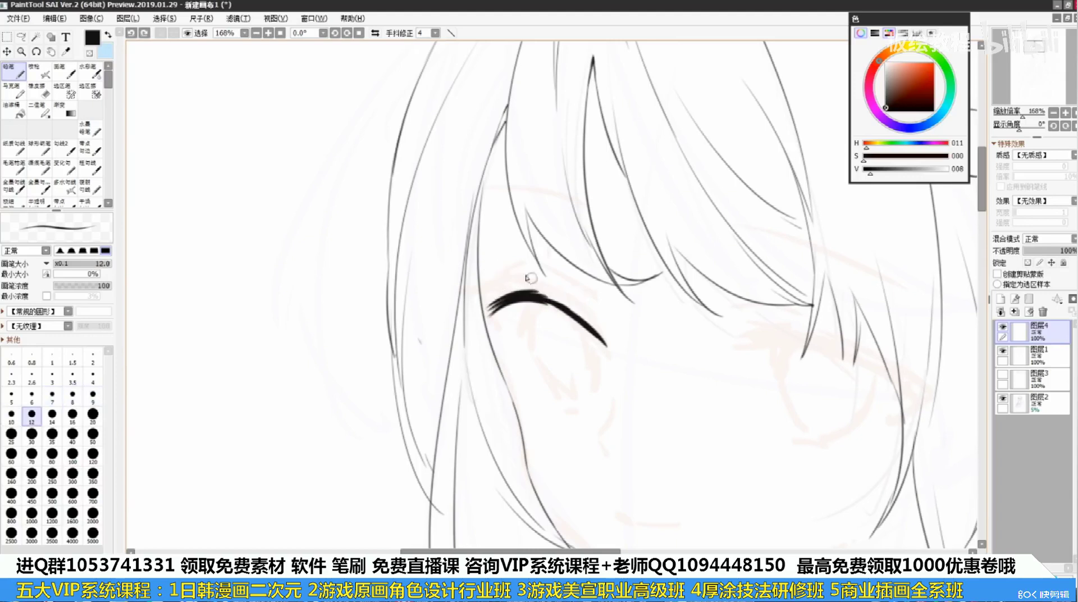
left_click_drag(546, 282, 493, 293)
key("ctrl+z")
mouse_move(527, 290)
left_mouse_down()
mouse_move(501, 298)
mouse_move(521, 282)
left_mouse_up()
key("ctrl+z")
key("ctrl+z")
key("ctrl+z")
key("ctrl+z")
Thicken the upper lash of the left-hand eye into a solid black arc from outer to inner corner
mouse_move(482, 314)
left_mouse_down()
mouse_move(521, 289)
mouse_move(565, 309)
mouse_move(524, 289)
left_mouse_up()
left_click_drag(587, 323, 522, 289)
mouse_move(600, 334)
left_mouse_down()
mouse_move(521, 288)
mouse_move(602, 336)
left_mouse_up()
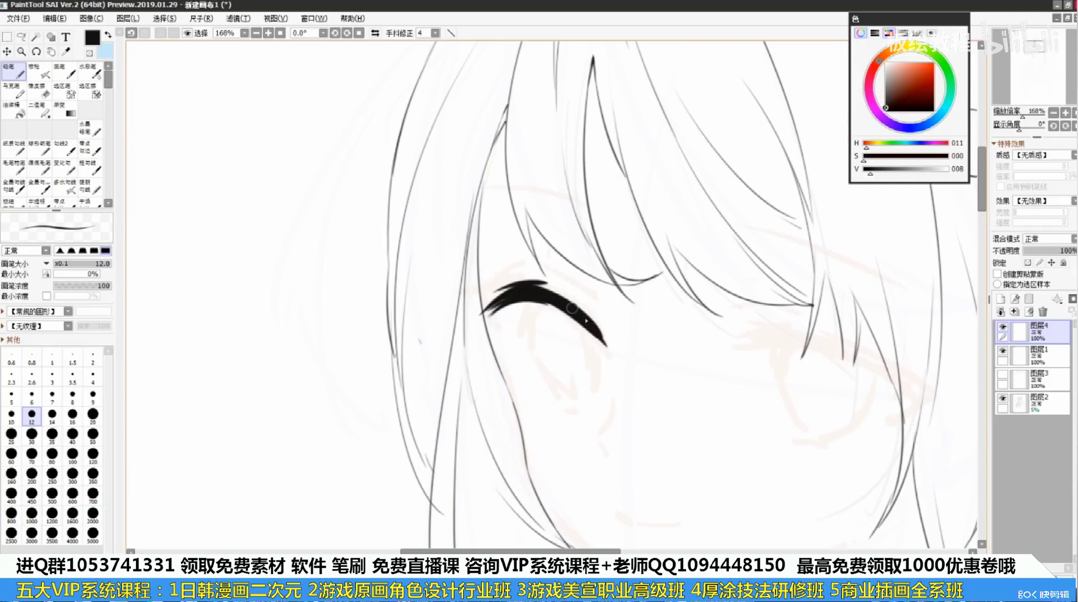
left_click_drag(533, 286, 607, 345)
key("ctrl+z")
key("ctrl+z")
mouse_move(583, 312)
left_mouse_down()
mouse_move(608, 345)
mouse_move(611, 318)
mouse_move(599, 363)
left_mouse_up()
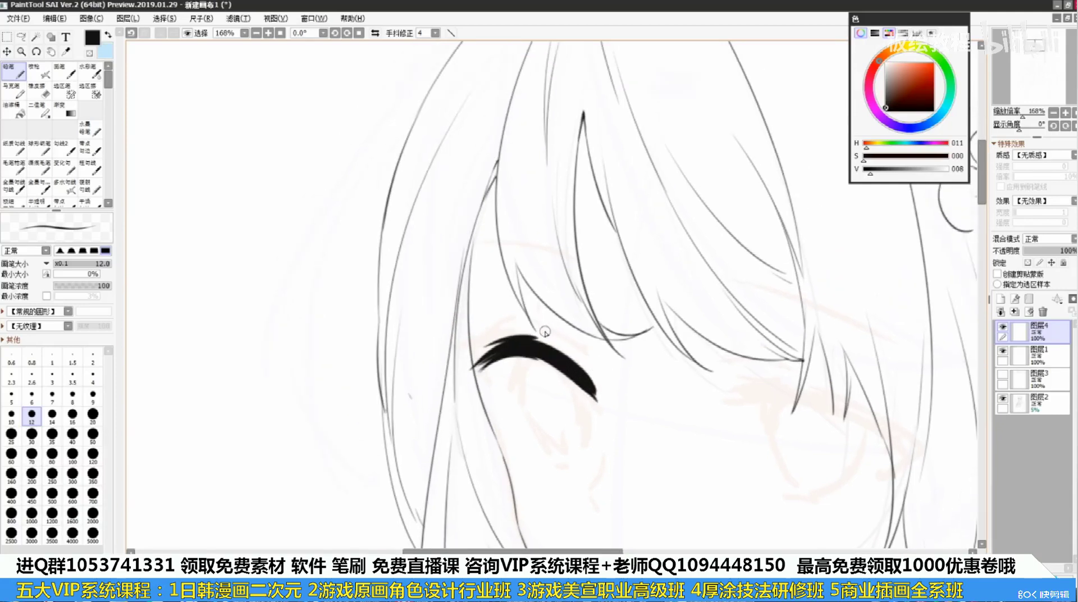
Set the pencil brush size to 7 and refine the lower edge and inner end of the left-hand eye's upper lash
key("bracketleft")
key("bracketleft")
key("bracketleft")
key("bracketleft")
mouse_move(526, 349)
left_mouse_down()
mouse_move(517, 292)
mouse_move(588, 321)
left_mouse_up()
key("ctrl+z")
mouse_move(492, 312)
left_mouse_down()
mouse_move(535, 297)
mouse_move(588, 322)
left_mouse_up()
key("ctrl+z")
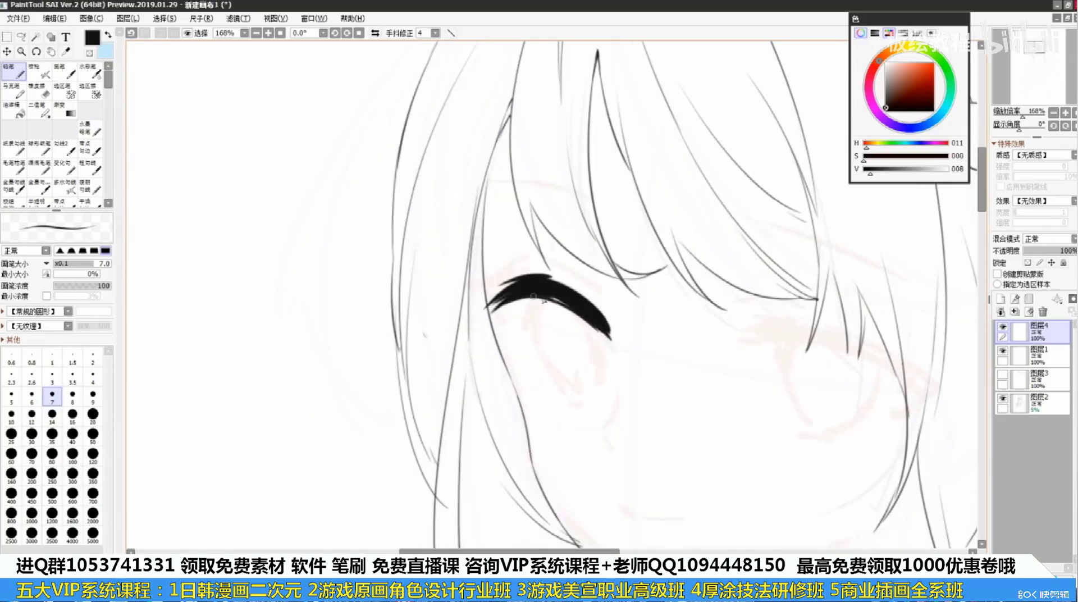
left_click_drag(533, 296, 608, 345)
key("ctrl+z")
left_click_drag(570, 308, 610, 347)
key("ctrl+z")
left_click_drag(536, 293, 573, 314)
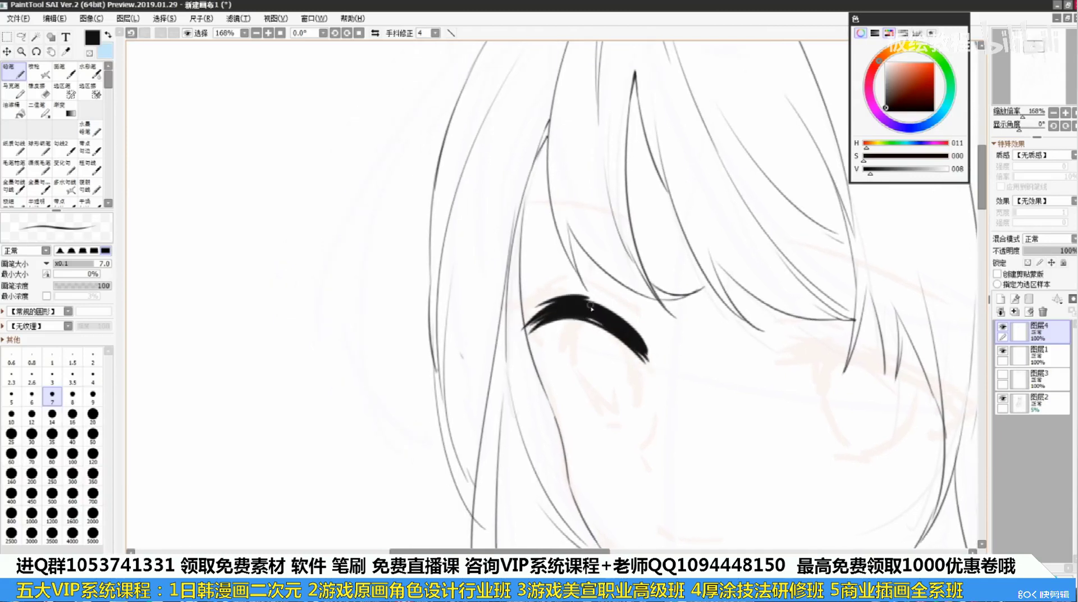
Trim the inner end of the left-hand eye's upper lash with the eraser, reducing the eraser size to 7
key("e")
key("bracketleft")
key("bracketleft")
key("bracketleft")
key("bracketleft")
key("bracketleft")
key("bracketleft")
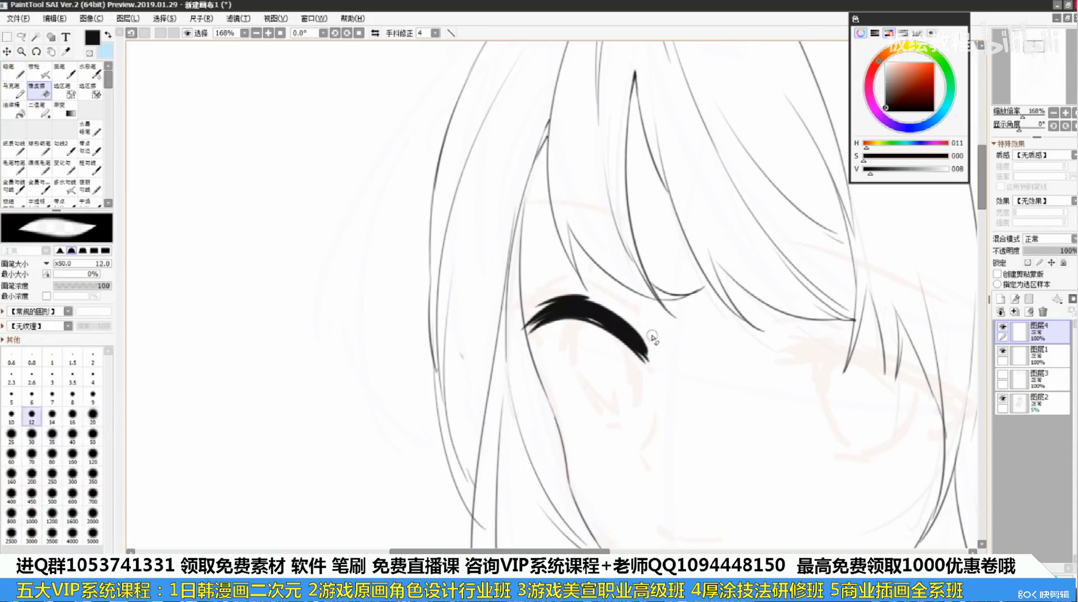
key("bracketleft")
key("bracketleft")
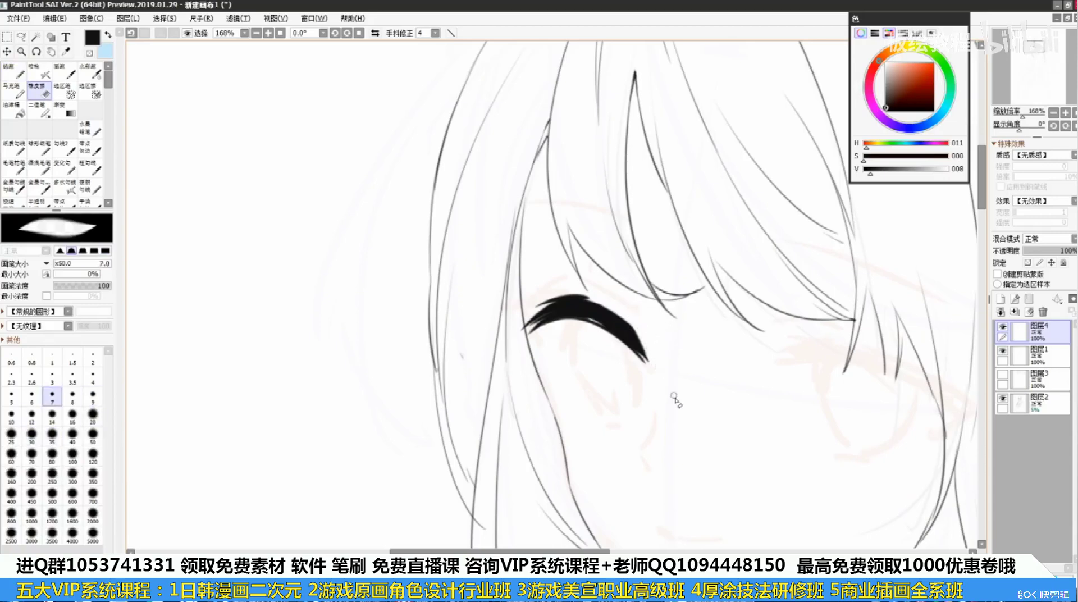
Start the downward lash line at the outer corner of the left-hand eye with short pencil strokes
key("n")
mouse_move(576, 320)
left_mouse_down()
mouse_move(619, 258)
mouse_move(587, 254)
mouse_move(575, 290)
left_mouse_up()
key("ctrl+z")
key("ctrl+z")
key("ctrl+z")
left_click_drag(593, 254, 582, 276)
mouse_move(589, 262)
left_mouse_down()
mouse_move(582, 289)
mouse_move(578, 271)
left_mouse_up()
key("ctrl+z")
key("ctrl+z")
key("ctrl+z")
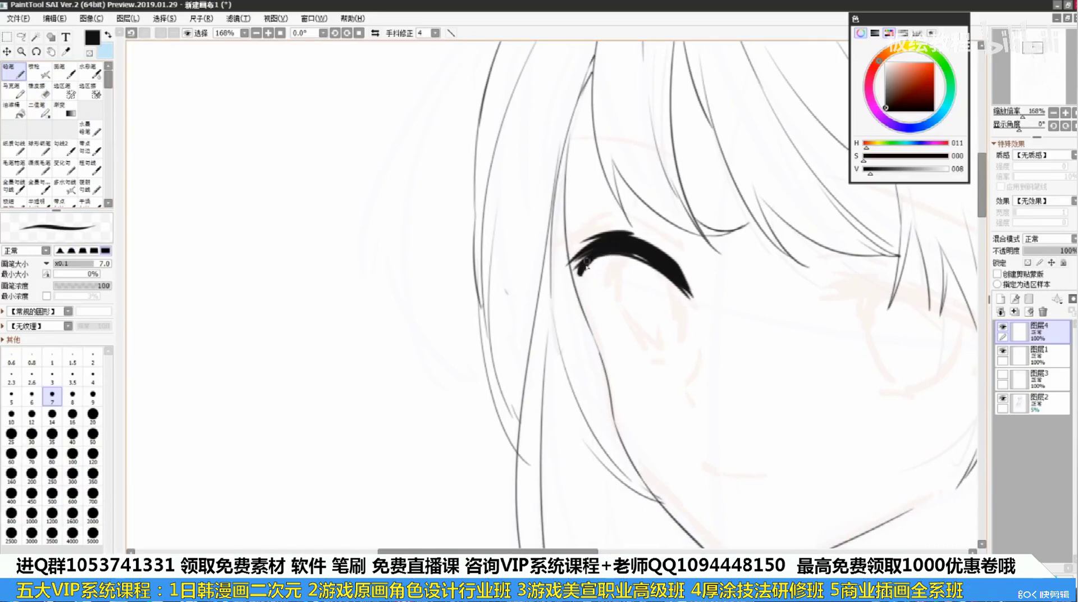
Extend the left-hand eye's outer corner into a thick, tapered line running down along the side of the eye
left_click_drag(573, 267, 595, 315)
mouse_move(583, 271)
left_mouse_down()
mouse_move(596, 311)
mouse_move(589, 301)
left_mouse_up()
key("ctrl+z")
key("ctrl+z")
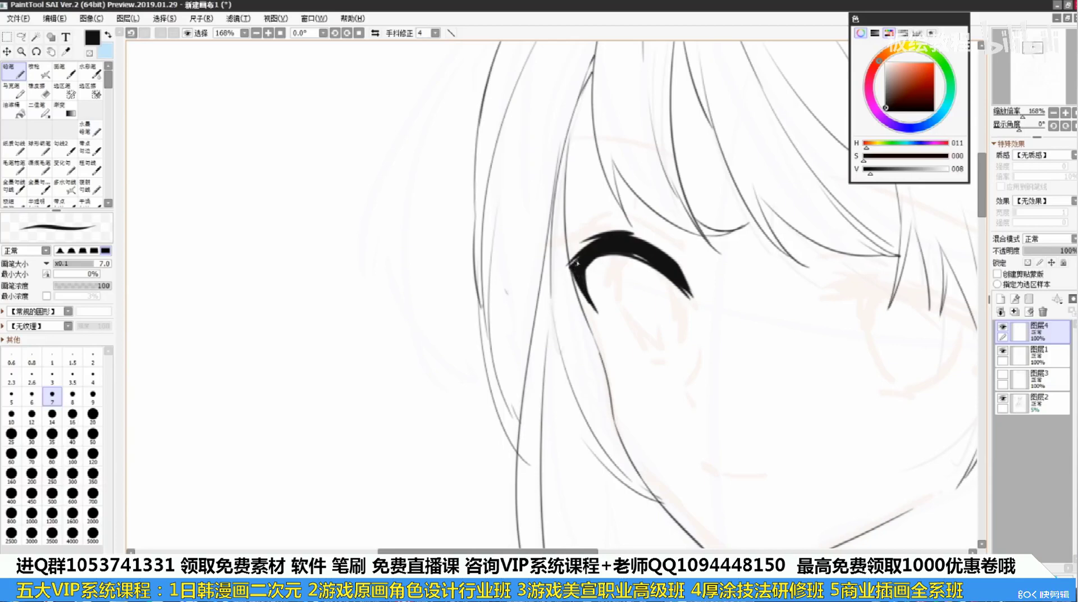
key("ctrl+z")
Draw two pointed lash spikes sticking outward from the outer corner of the left-hand eye
mouse_move(548, 249)
left_mouse_down()
mouse_move(570, 265)
mouse_move(591, 320)
left_mouse_up()
mouse_move(573, 322)
left_mouse_down()
mouse_move(582, 310)
mouse_move(522, 338)
mouse_move(519, 372)
mouse_move(546, 343)
mouse_move(529, 350)
mouse_move(646, 382)
mouse_move(636, 369)
left_mouse_up()
key("ctrl+z")
key("ctrl+z")
key("ctrl+z")
key("ctrl+z")
key("ctrl+z")
key("ctrl+z")
key("ctrl+z")
key("ctrl+z")
key("ctrl+z")
key("ctrl+z")
key("ctrl+z")
key("ctrl+z")
key("ctrl+z")
key("ctrl+z")
key("ctrl+z")
key("ctrl+z")
key("ctrl+z")
key("ctrl+z")
key("ctrl+z")
key("ctrl+z")
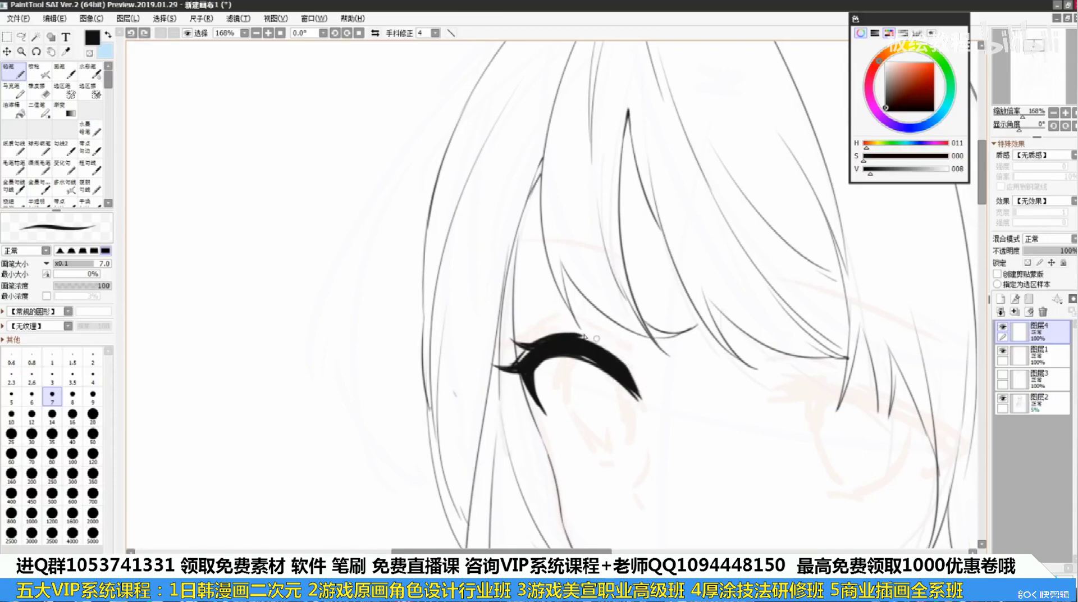
Add a thin strand along the upper edge of the left-hand eye's lash toward its inner end
left_click_drag(579, 335, 636, 374)
key("ctrl+z")
key("ctrl+z")
mouse_move(558, 362)
left_mouse_down()
mouse_move(539, 298)
mouse_move(512, 334)
mouse_move(525, 349)
left_mouse_up()
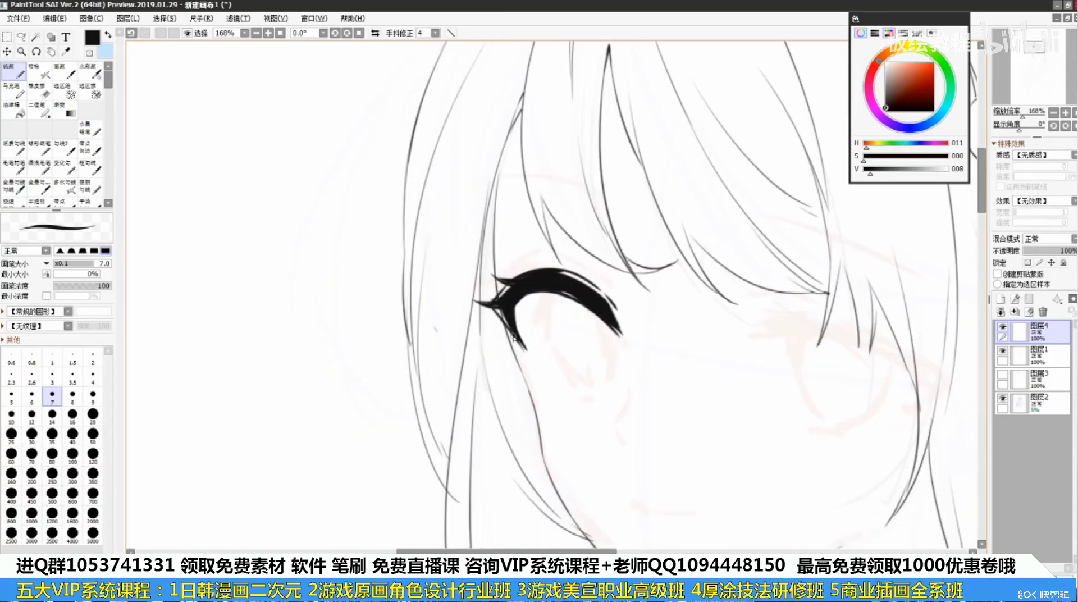
key("ctrl+z")
Thicken the outer corner of the left-hand eye's lash and add a small upward spike on its top edge
left_click_drag(496, 308, 511, 331)
left_click_drag(582, 319, 549, 352)
mouse_move(505, 282)
left_mouse_down()
mouse_move(512, 305)
mouse_move(496, 303)
left_mouse_up()
key("ctrl+z")
key("ctrl+z")
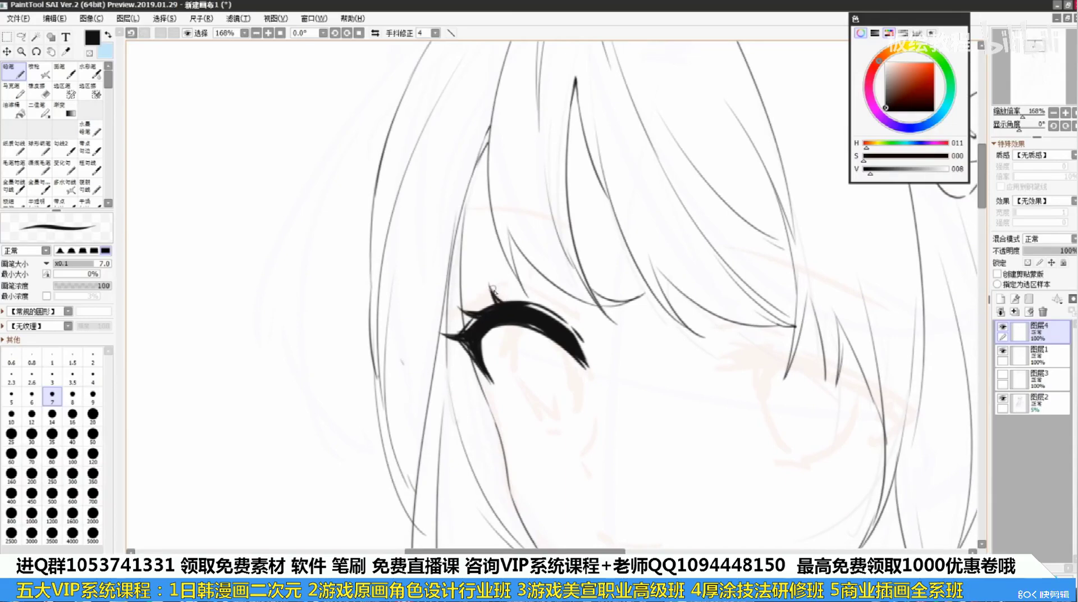
scroll(525, 298, "down", 5)
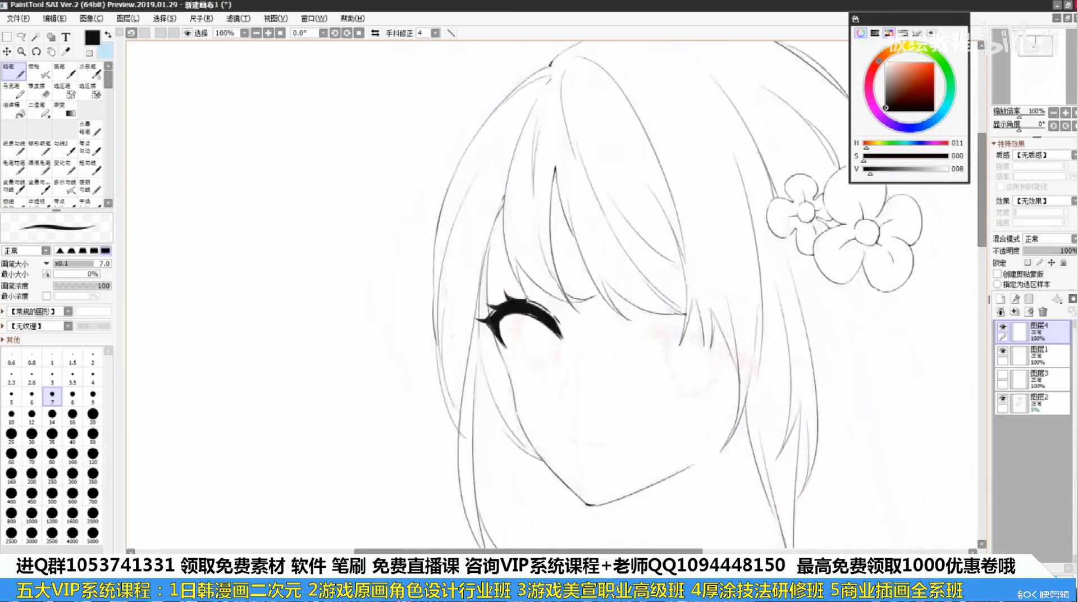
scroll(572, 313, "up", 4)
mouse_move(572, 312)
left_mouse_down()
mouse_move(557, 310)
mouse_move(593, 293)
mouse_move(558, 301)
left_mouse_up()
key("ctrl+t")
key("Return")
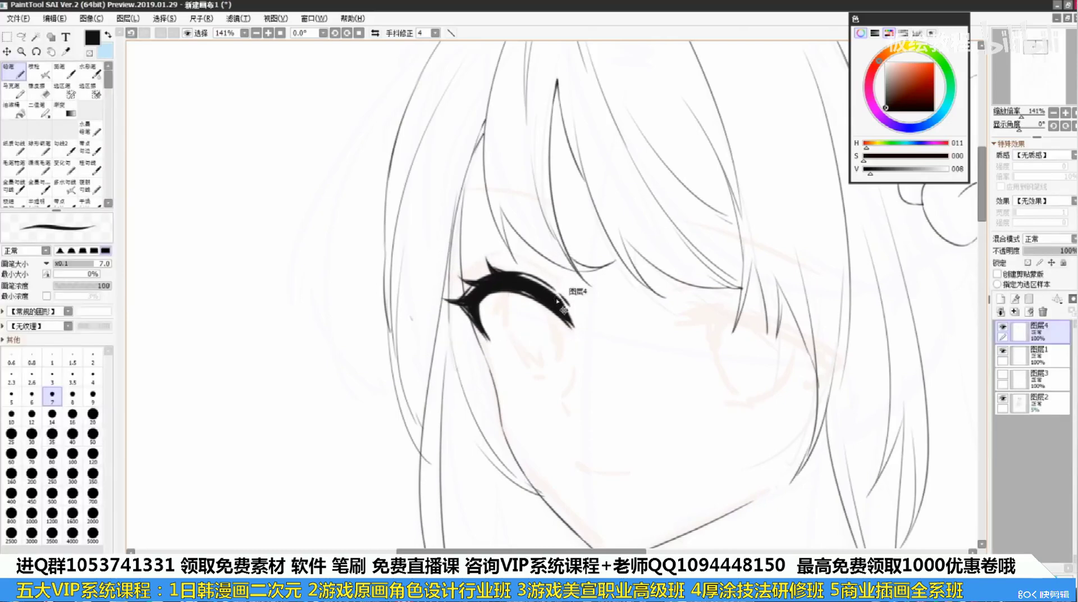
Set the pencil brush size to 9 and try the first strokes of the right-hand eye's upper lash
left_click_drag(658, 306, 630, 319)
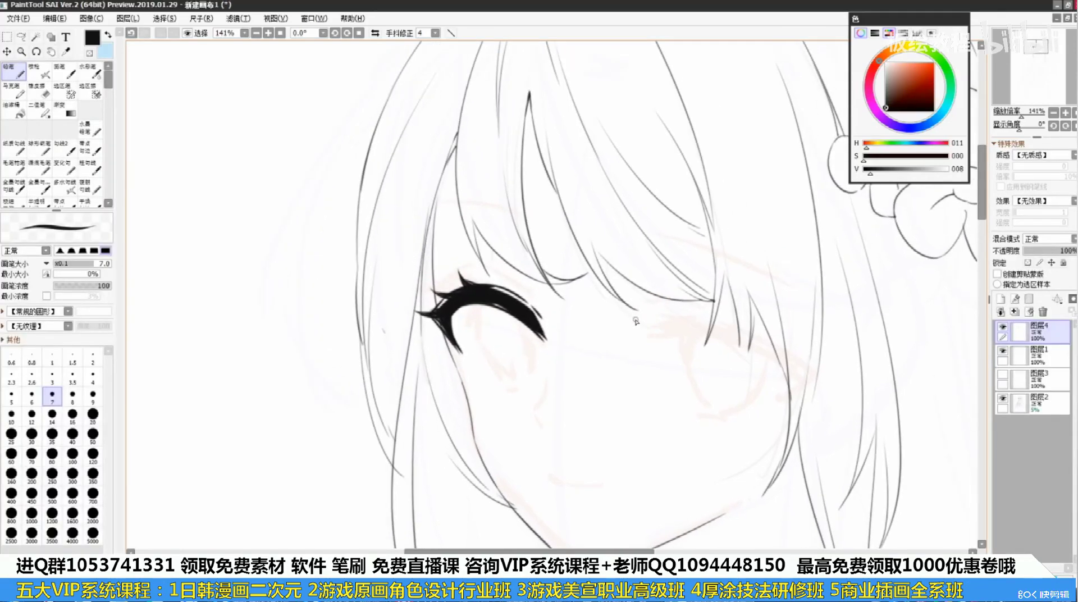
left_click_drag(604, 249, 587, 231)
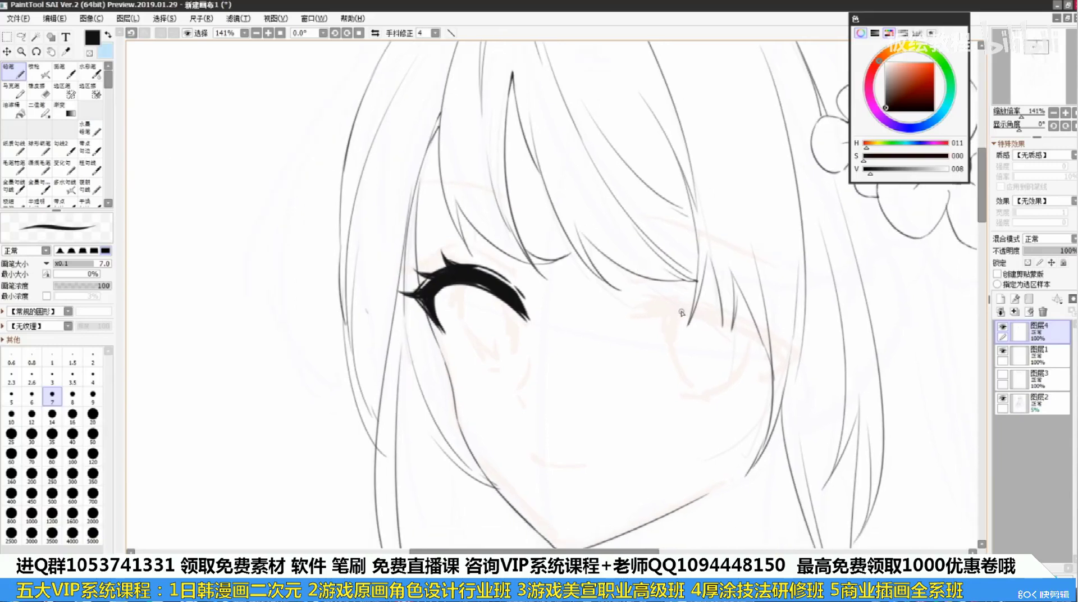
key("bracketright")
key("bracketright")
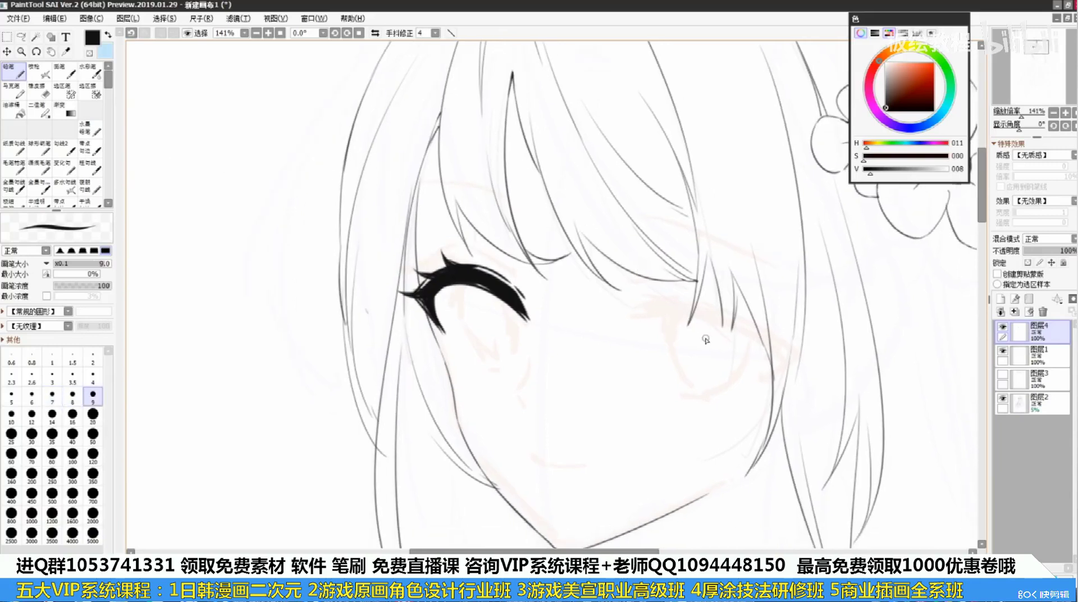
mouse_move(627, 307)
left_mouse_down()
mouse_move(707, 312)
mouse_move(709, 303)
left_mouse_up()
key("ctrl+z")
key("ctrl+z")
left_click_drag(642, 298, 705, 302)
left_click_drag(639, 307, 695, 302)
mouse_move(632, 312)
left_mouse_down()
mouse_move(699, 300)
mouse_move(669, 307)
mouse_move(713, 309)
left_mouse_up()
key("ctrl+z")
key("ctrl+z")
key("ctrl+z")
key("ctrl+z")
key("ctrl+z")
left_click_drag(646, 304, 742, 322)
key("ctrl+z")
key("ctrl+z")
Draw the right-hand eye's upper lash as an arc from inner to outer corner with overlapping strokes
left_click_drag(627, 312, 706, 306)
mouse_move(642, 311)
left_mouse_down()
mouse_move(733, 318)
mouse_move(752, 331)
left_mouse_up()
mouse_move(655, 302)
left_mouse_down()
mouse_move(735, 312)
mouse_move(773, 343)
left_mouse_up()
left_click_drag(699, 308, 774, 349)
left_click_drag(646, 311, 740, 323)
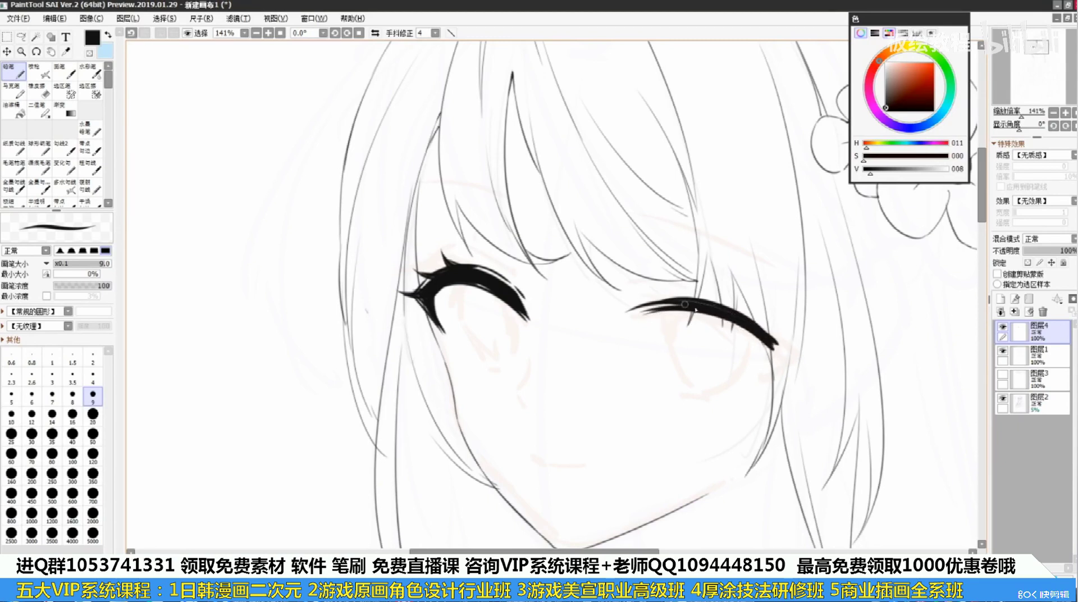
Thicken the right-hand eye's upper lash into a solid black band with a ragged inner end
key("ctrl+z")
key("ctrl+z")
mouse_move(643, 311)
left_mouse_down()
mouse_move(705, 310)
mouse_move(770, 350)
mouse_move(676, 306)
mouse_move(624, 323)
mouse_move(727, 329)
mouse_move(773, 368)
left_mouse_up()
key("ctrl+z")
key("ctrl+z")
key("ctrl+z")
key("ctrl+z")
key("ctrl+z")
key("ctrl+z")
key("ctrl+z")
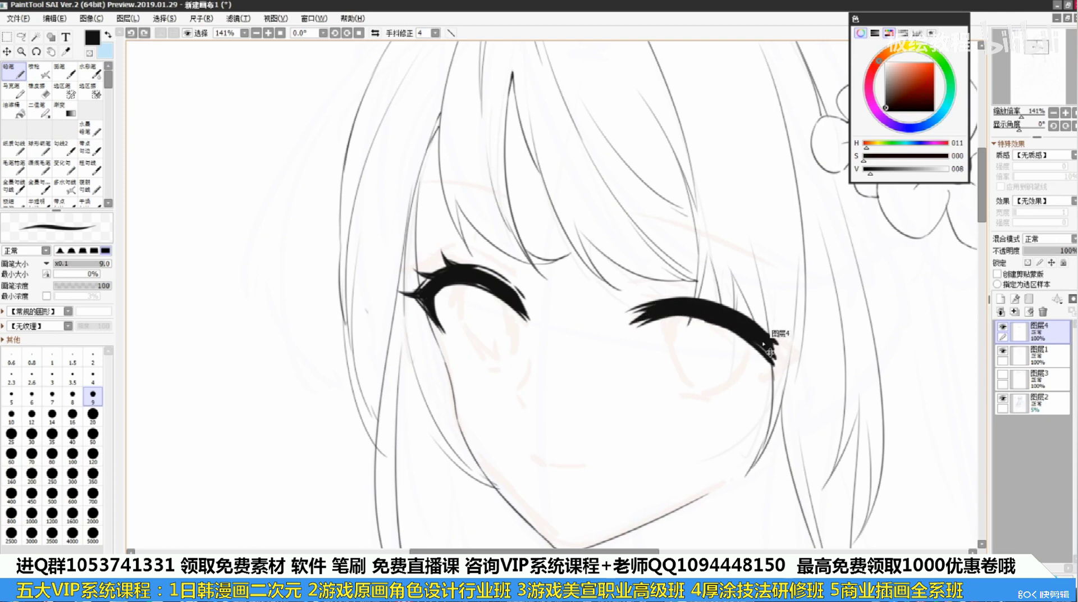
Extend the right-hand eye's lash past its outer end and hook it down and inward into a tapered tail
left_click_drag(740, 329, 780, 366)
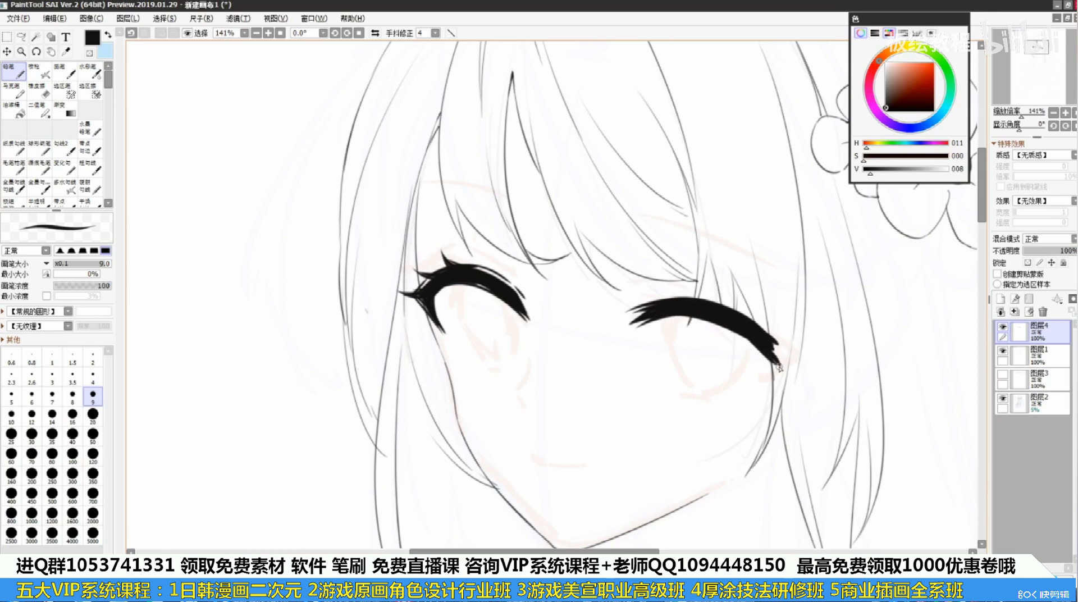
key("ctrl+z")
key("ctrl+z")
mouse_move(748, 333)
left_mouse_down()
mouse_move(781, 366)
mouse_move(740, 400)
left_mouse_up()
key("ctrl+z")
key("ctrl+z")
mouse_move(779, 368)
left_mouse_down()
mouse_move(804, 367)
mouse_move(752, 393)
left_mouse_up()
left_click_drag(767, 337, 770, 385)
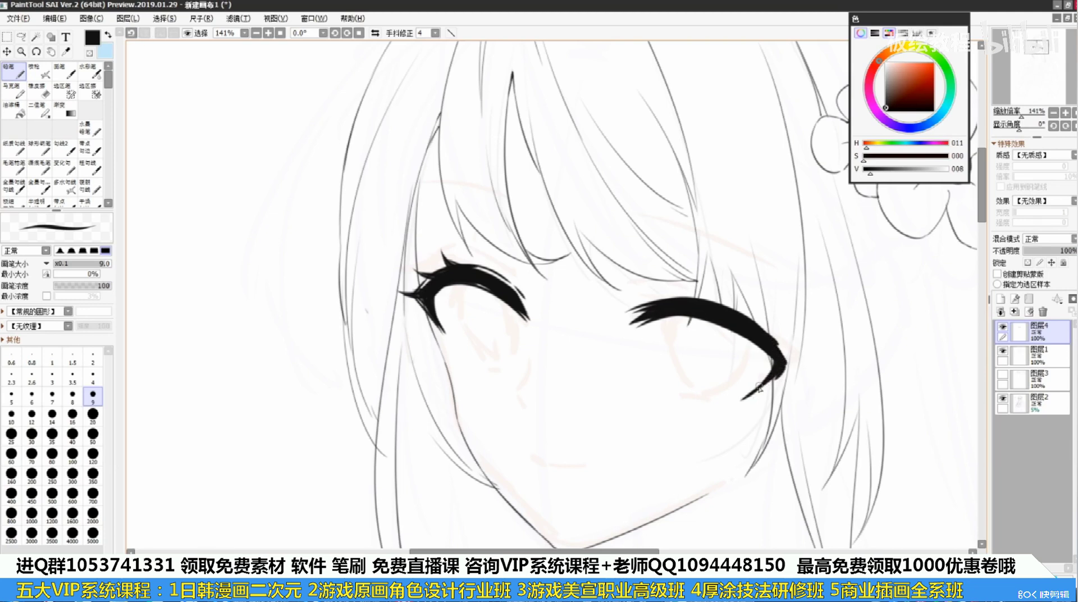
Erase the inner side of the tail at the right-hand eye's outer corner to sharpen it, and return to the pencil
key("e")
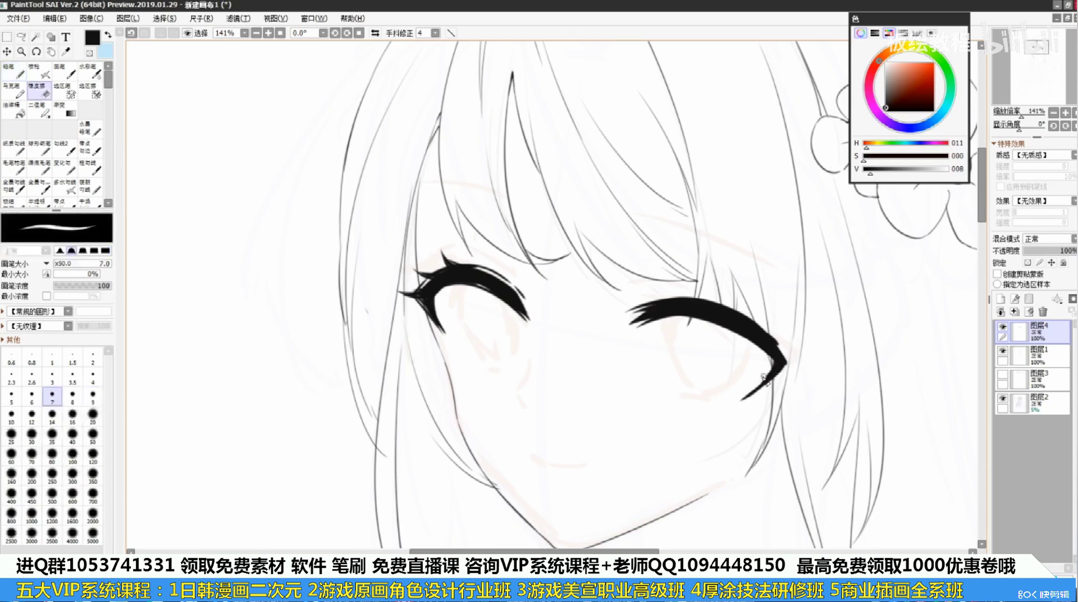
mouse_move(766, 375)
left_mouse_down()
mouse_move(733, 402)
mouse_move(745, 393)
left_mouse_up()
key("n")
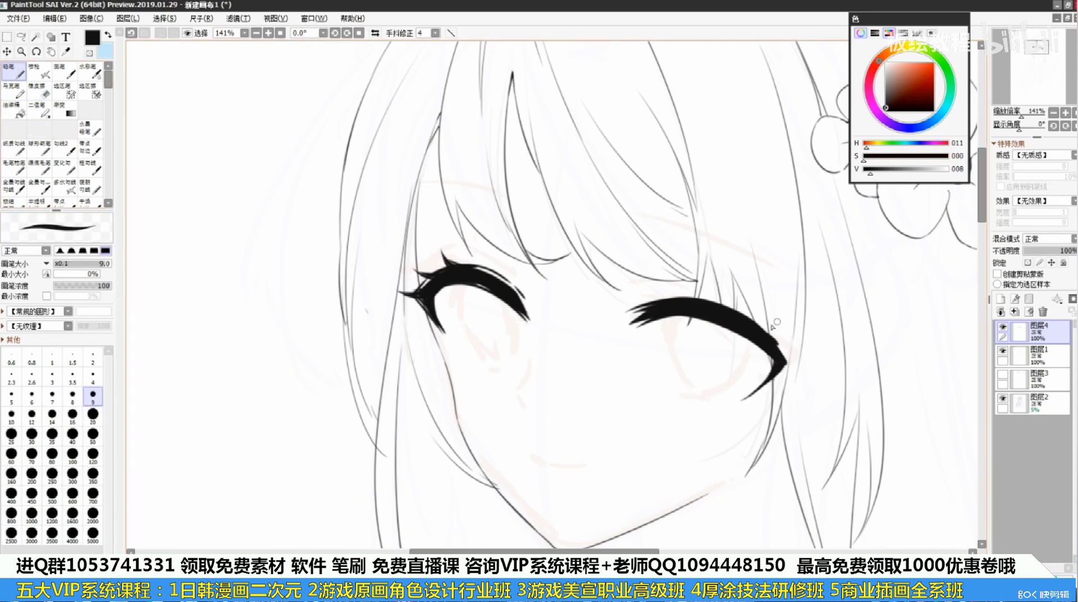
Set the pencil brush size to 6 and add a thin stroke along the outer corner of the right-hand eye's lash
key("bracketleft")
key("bracketleft")
key("bracketleft")
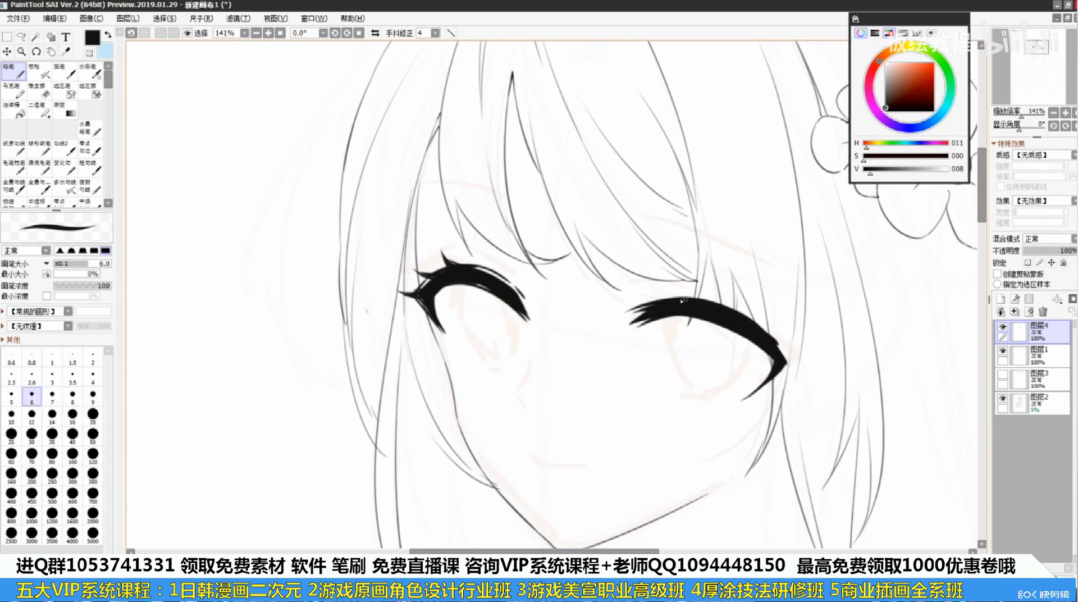
key("ctrl+z")
left_click_drag(777, 341, 797, 361)
key("ctrl+z")
key("ctrl+z")
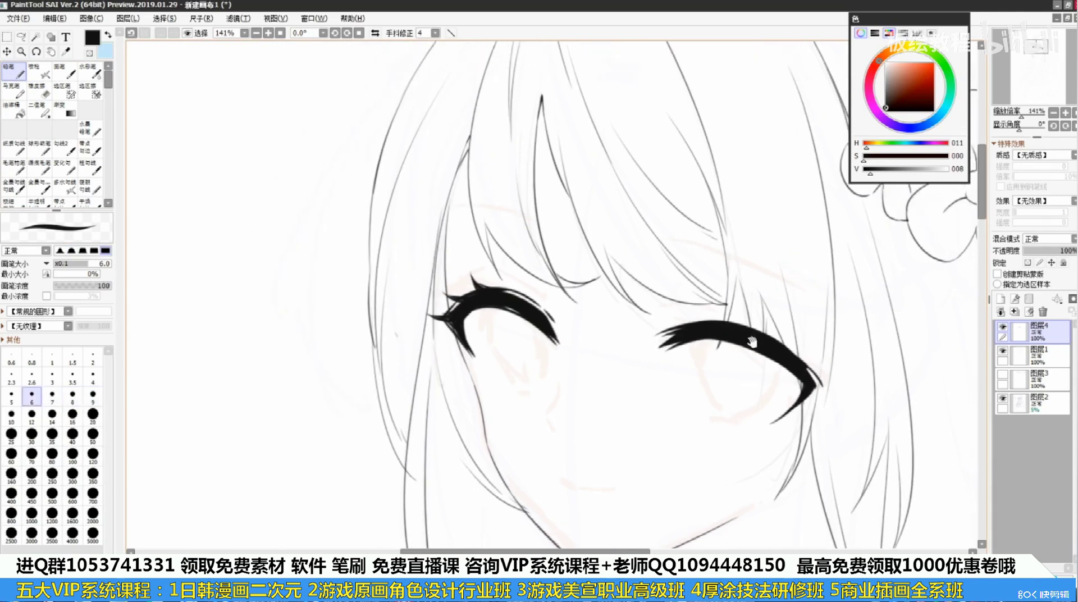
Draw a thin strand just above the inner half of the right-hand eye's upper lash
mouse_move(663, 325)
left_mouse_down()
mouse_move(742, 317)
mouse_move(732, 315)
mouse_move(802, 347)
left_mouse_up()
key("ctrl+z")
key("ctrl+z")
key("ctrl+z")
key("ctrl+z")
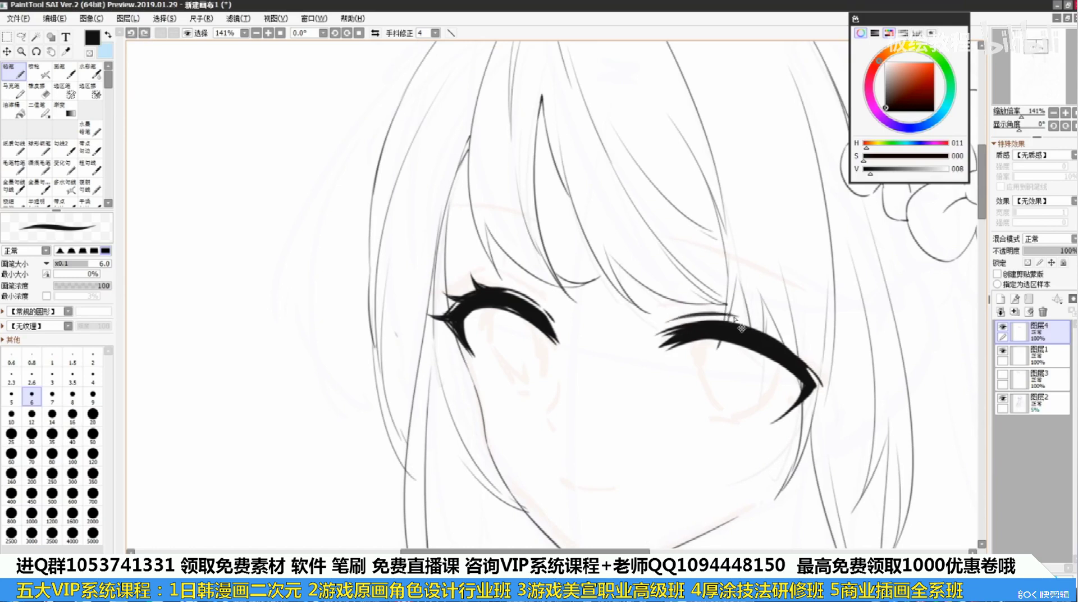
Add fine strands and a pointed spike on the upper edge of the right-hand eye's lash near its outer end
mouse_move(742, 318)
left_mouse_down()
mouse_move(800, 348)
mouse_move(785, 336)
mouse_move(827, 389)
left_mouse_up()
key("ctrl+z")
key("ctrl+z")
key("ctrl+z")
mouse_move(794, 349)
left_mouse_down()
mouse_move(825, 385)
mouse_move(764, 368)
mouse_move(828, 356)
mouse_move(810, 367)
mouse_move(812, 380)
mouse_move(825, 359)
mouse_move(809, 365)
left_mouse_up()
key("ctrl+z")
key("ctrl+z")
key("ctrl+z")
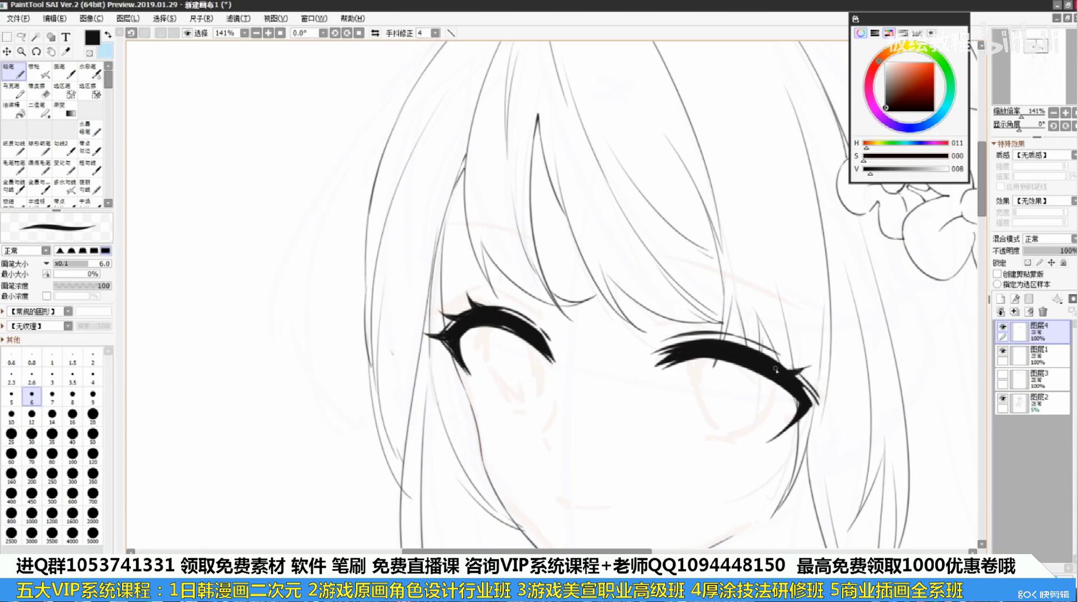
Draw an outward-pointing lash spike at the outer corner of the right-hand eye and clean up its tip with the eraser
key("ctrl+z")
mouse_move(788, 370)
left_mouse_down()
mouse_move(811, 367)
mouse_move(794, 368)
mouse_move(807, 369)
mouse_move(786, 388)
mouse_move(764, 378)
mouse_move(803, 385)
left_mouse_up()
key("ctrl+z")
key("ctrl+z")
key("ctrl+z")
key("ctrl+z")
key("ctrl+z")
key("ctrl+z")
key("ctrl+z")
key("ctrl+z")
key("ctrl+z")
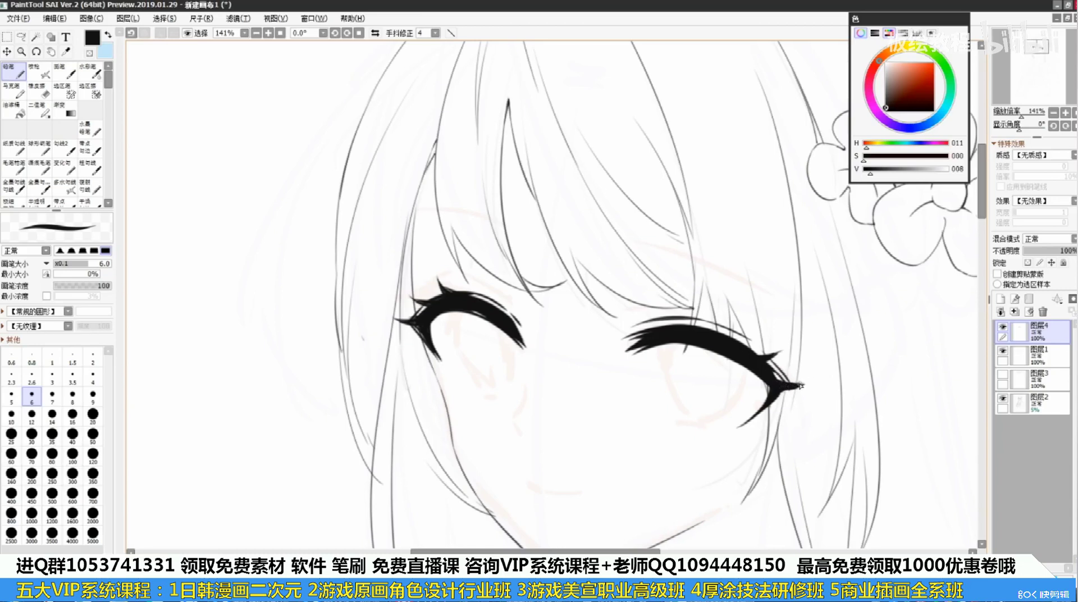
key("e")
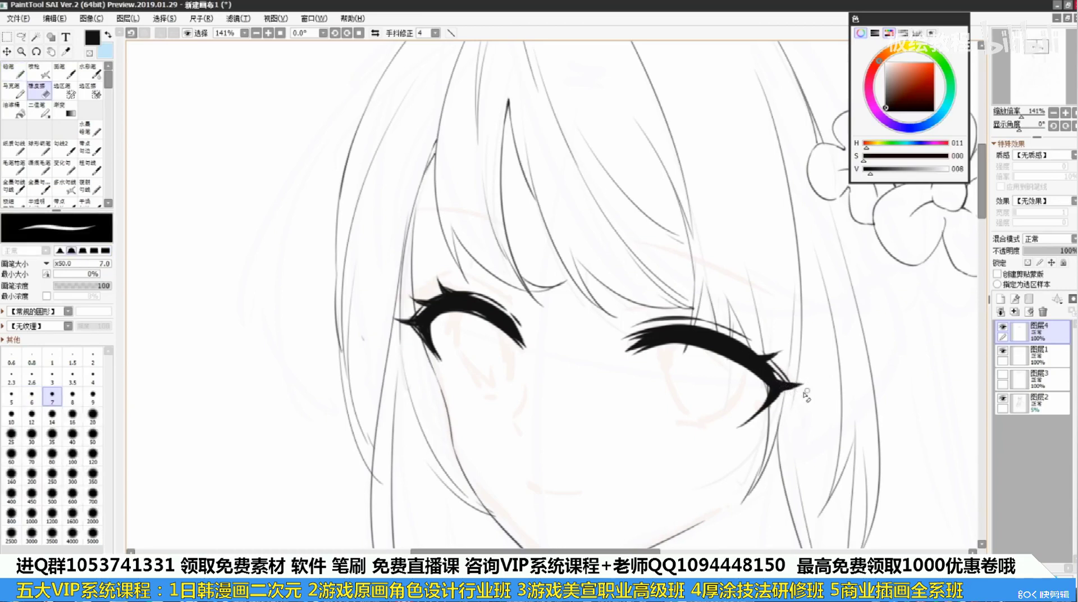
key("n")
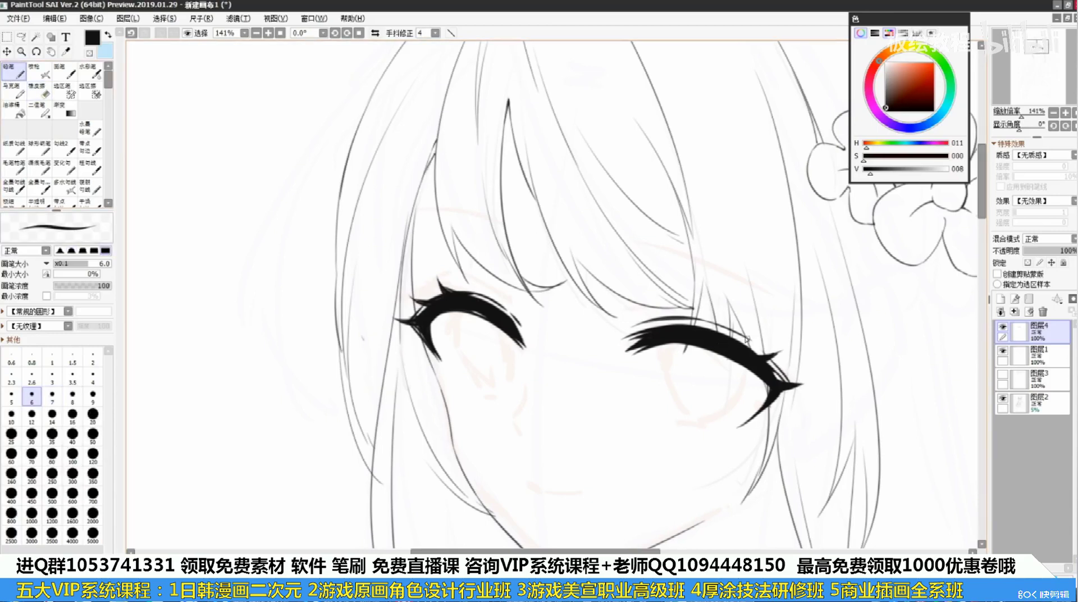
Add a small spike above the inner end of the right-hand eye's upper lash and touch up its outer spike
key("ctrl+z")
left_click_drag(756, 356, 777, 353)
mouse_move(658, 324)
left_mouse_down()
mouse_move(645, 302)
mouse_move(672, 326)
mouse_move(657, 329)
left_mouse_up()
key("ctrl+z")
key("ctrl+z")
key("ctrl+z")
key("ctrl+z")
key("ctrl+z")
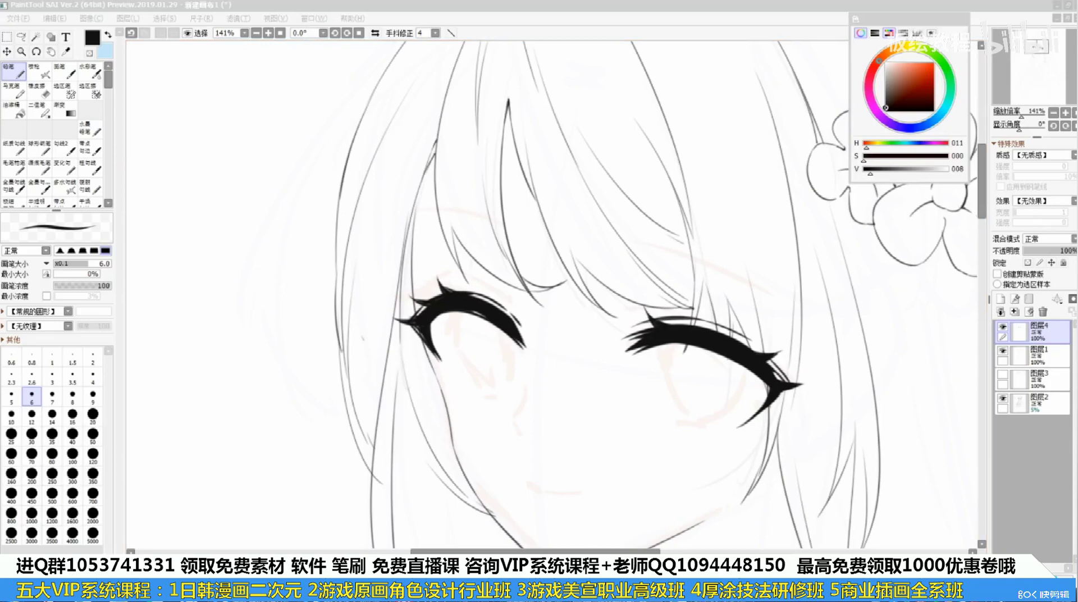
left_click(755, 375)
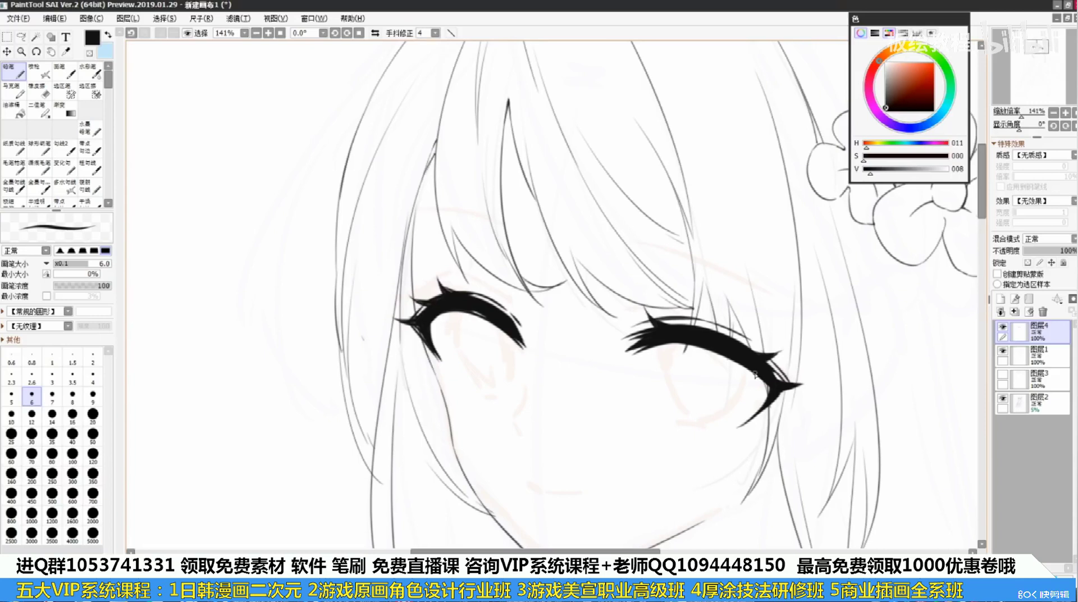
Draw a thin eyelid fold line just above the left-hand eye's upper lash
mouse_move(416, 293)
left_mouse_down()
mouse_move(464, 280)
mouse_move(439, 285)
mouse_move(522, 299)
left_mouse_up()
key("ctrl+z")
key("ctrl+z")
key("ctrl+z")
key("ctrl+z")
left_click_drag(461, 282, 502, 296)
key("ctrl+z")
key("ctrl+z")
key("ctrl+z")
key("ctrl+z")
With a size 8 brush, ink the left-hand iris: a short tick under the lash, the lower outer curve and a small arc
left_click_drag(533, 340, 564, 271)
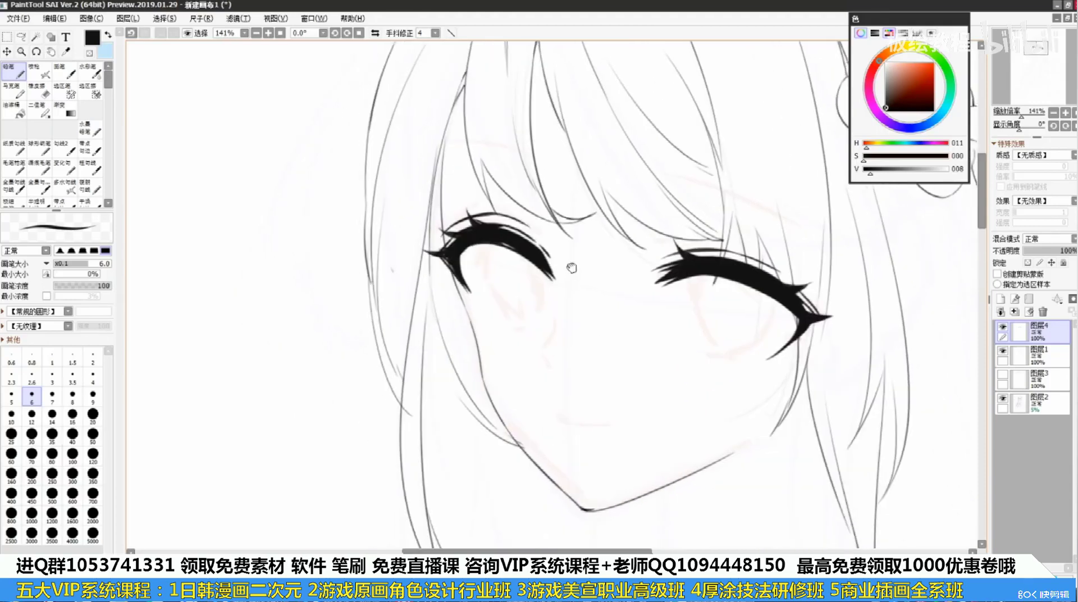
mouse_move(492, 244)
left_mouse_down()
mouse_move(488, 261)
mouse_move(495, 252)
mouse_move(513, 321)
left_mouse_up()
key("ctrl+z")
key("bracketright")
key("bracketright")
key("ctrl+z")
key("ctrl+z")
key("ctrl+z")
key("ctrl+z")
key("ctrl+z")
key("ctrl+z")
left_click_drag(493, 295, 512, 322)
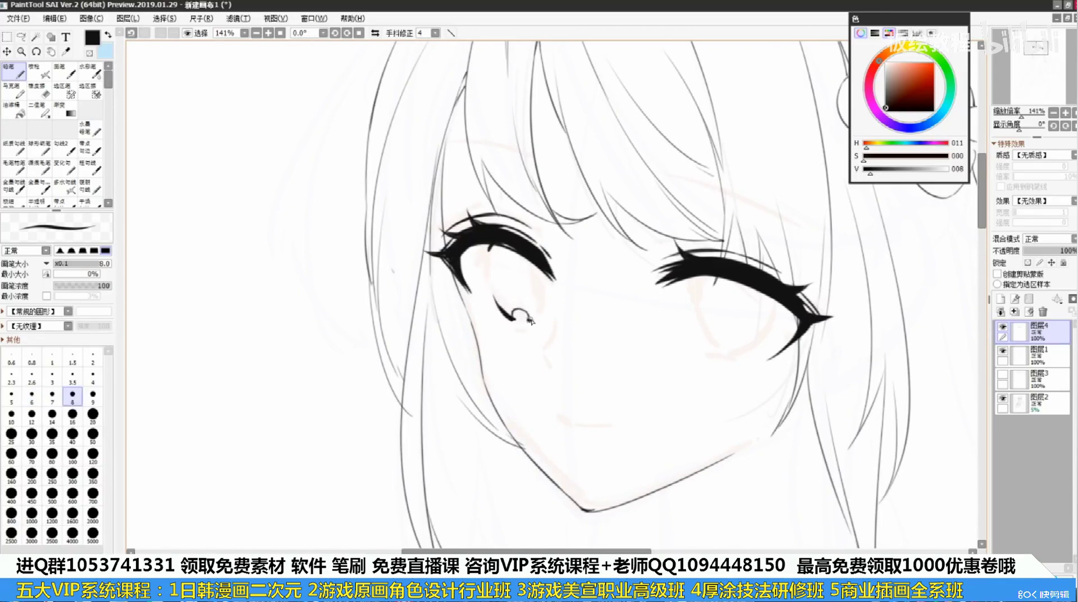
Ink the right-hand eye's lower iris curve with a small rounded arc and a short stroke at its base
left_click_drag(732, 334, 700, 369)
mouse_move(666, 318)
left_mouse_down()
mouse_move(671, 361)
mouse_move(680, 321)
left_mouse_up()
key("ctrl+z")
key("ctrl+z")
mouse_move(690, 312)
left_mouse_down()
mouse_move(677, 381)
mouse_move(701, 381)
mouse_move(686, 397)
mouse_move(688, 379)
mouse_move(670, 390)
mouse_move(696, 388)
left_mouse_up()
key("ctrl+z")
key("ctrl+z")
key("ctrl+z")
key("ctrl+z")
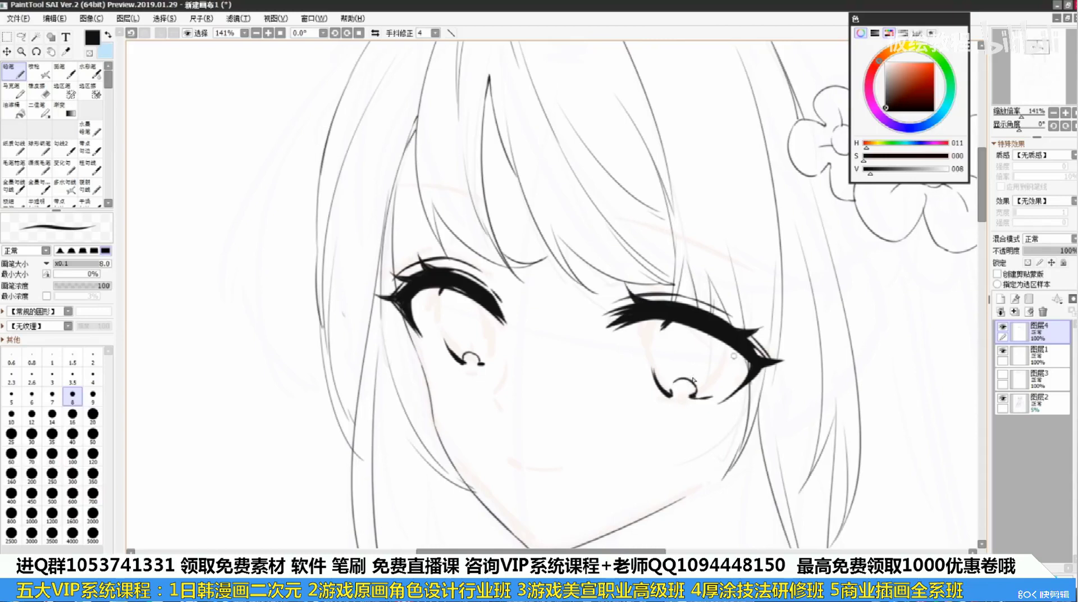
Lasso the right-hand eye's lower iris strokes, adjust them with a free transform and deselect
left_click(720, 594)
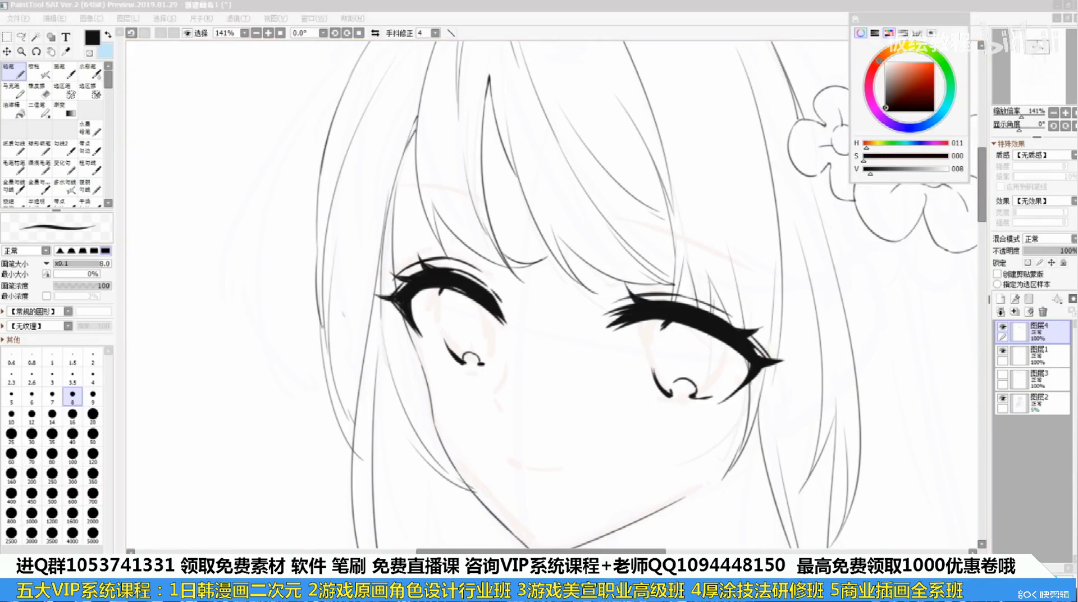
left_click(677, 313)
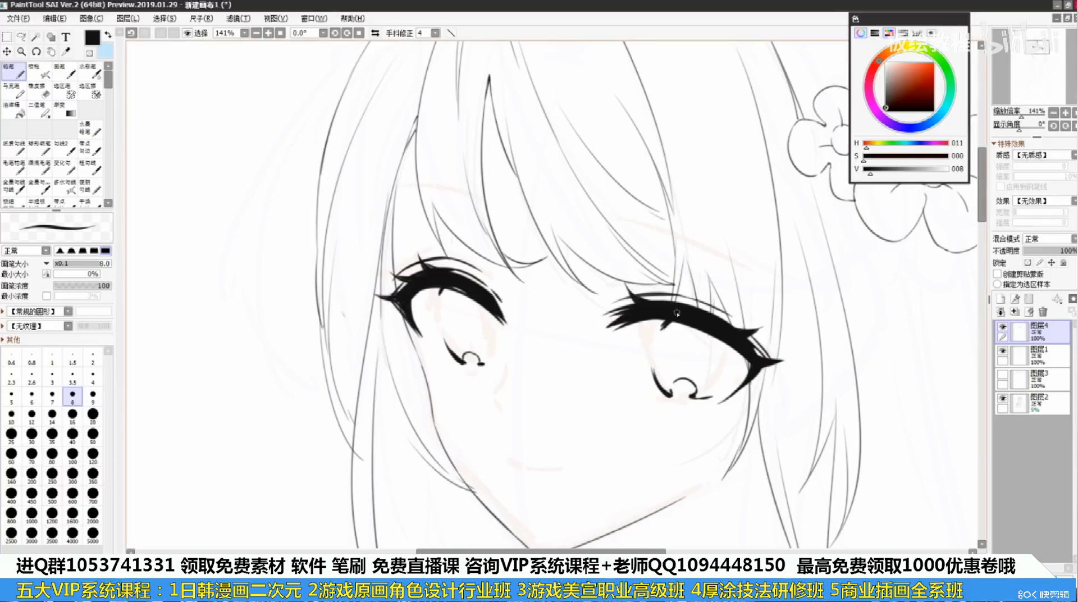
left_click_drag(634, 399, 663, 347)
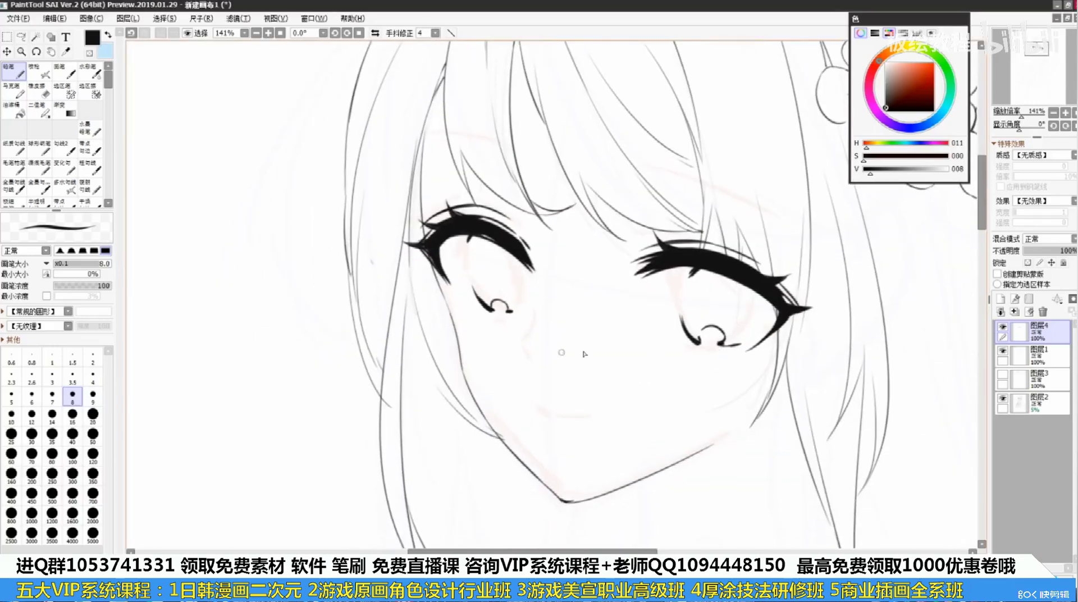
left_click(21, 38)
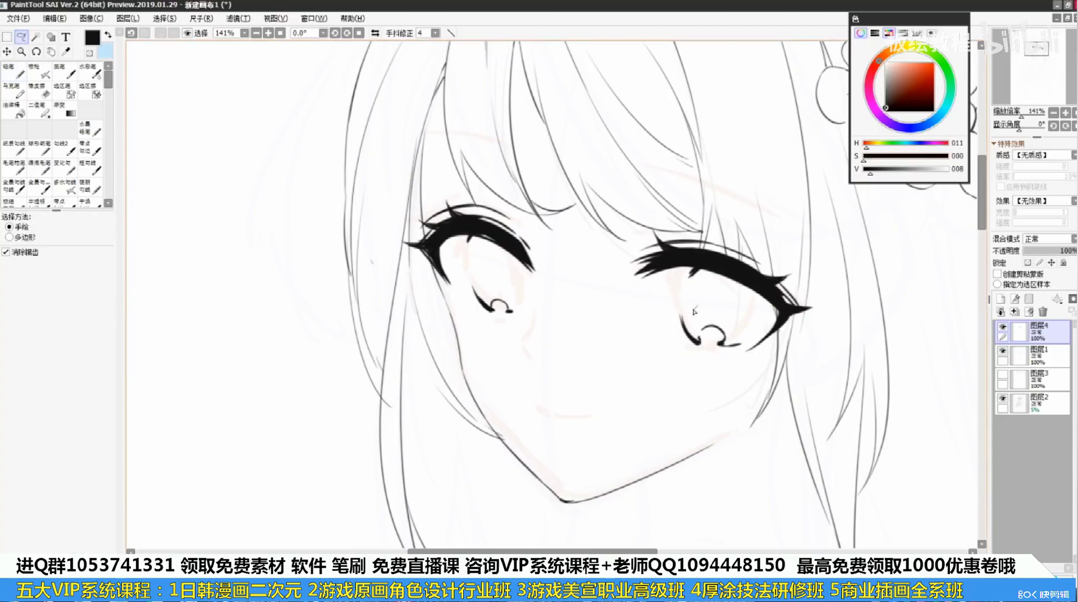
mouse_move(729, 358)
left_mouse_down()
mouse_move(701, 314)
mouse_move(730, 356)
mouse_move(726, 336)
mouse_move(764, 343)
left_mouse_up()
key("ctrl+t")
key("Return")
key("ctrl+d")
Draw a short curved iris stroke below the outer part of the right-hand eye's upper lash
left_click(17, 74)
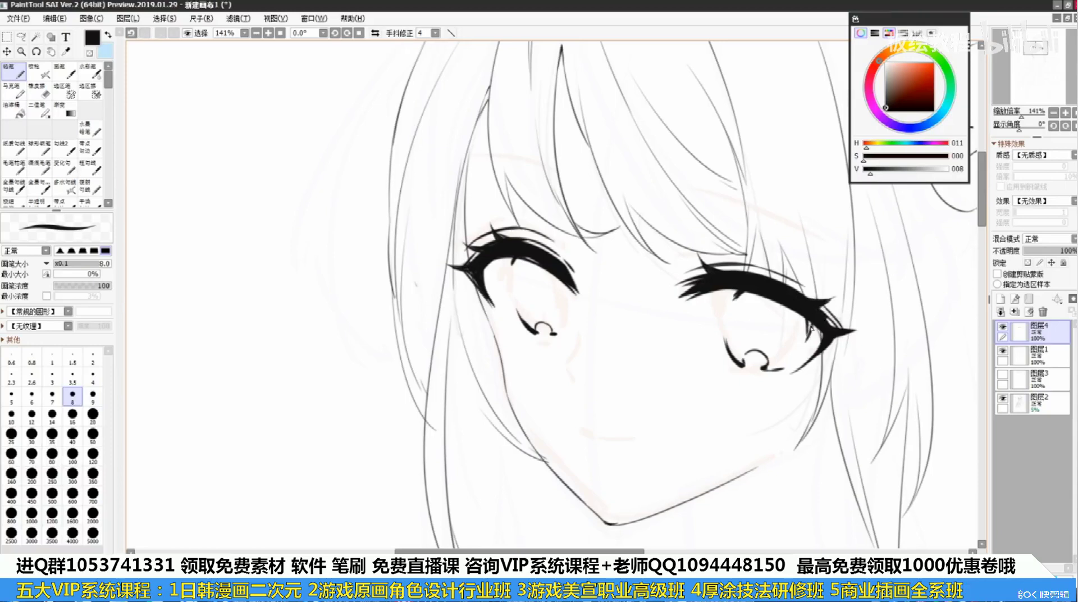
left_click_drag(810, 318, 806, 337)
left_click_drag(749, 368, 709, 376)
left_click_drag(605, 379, 628, 375)
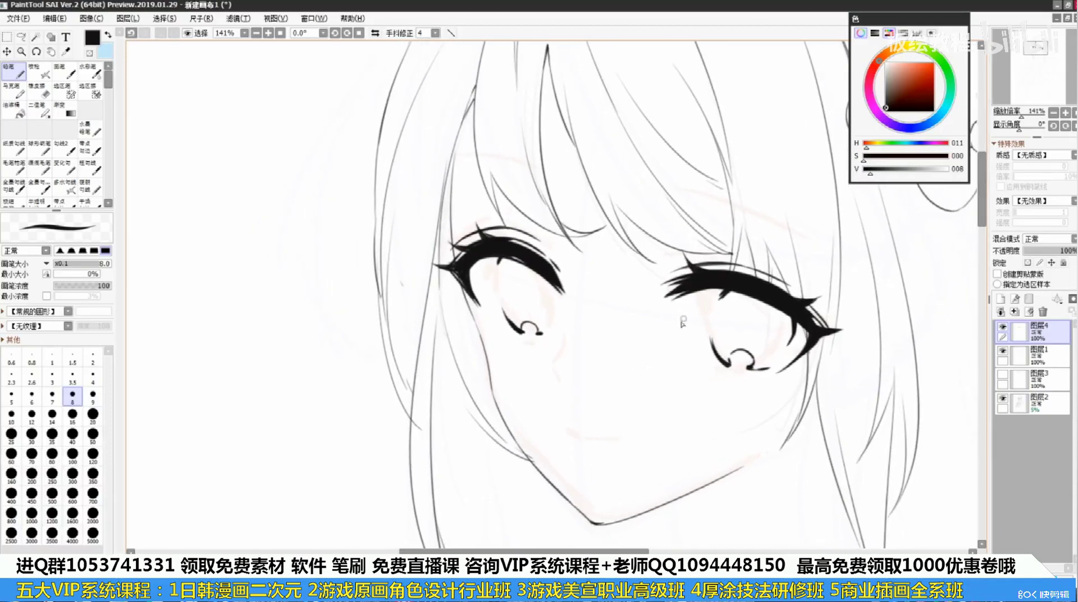
Draw a row of small lower lashes beneath the left-hand iris with a size 6 brush
key("bracketleft")
key("bracketleft")
left_click_drag(501, 334, 511, 332)
key("ctrl+z")
key("ctrl+z")
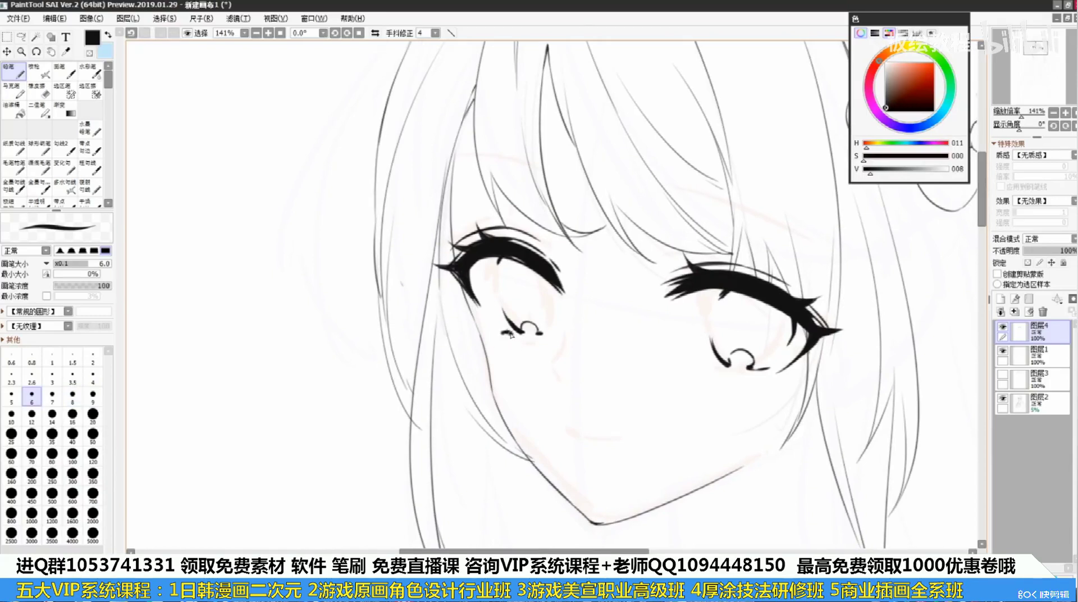
key("ctrl+z")
left_click_drag(514, 337, 518, 341)
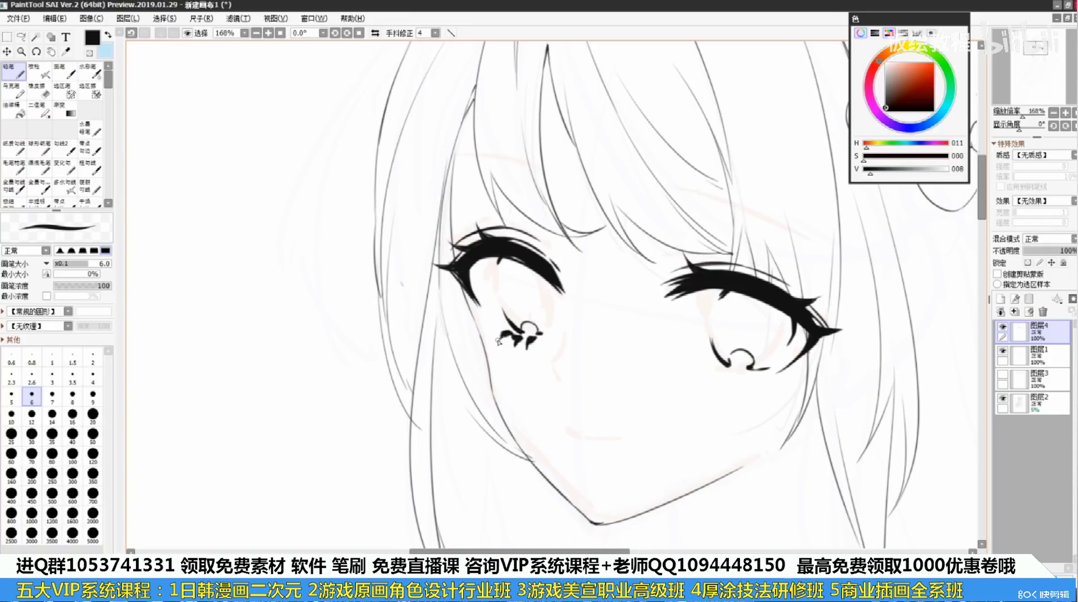
Trim the left-hand eye's lower lashes into sharp points with the size 7 eraser
scroll(498, 340, "up", 2)
key("e")
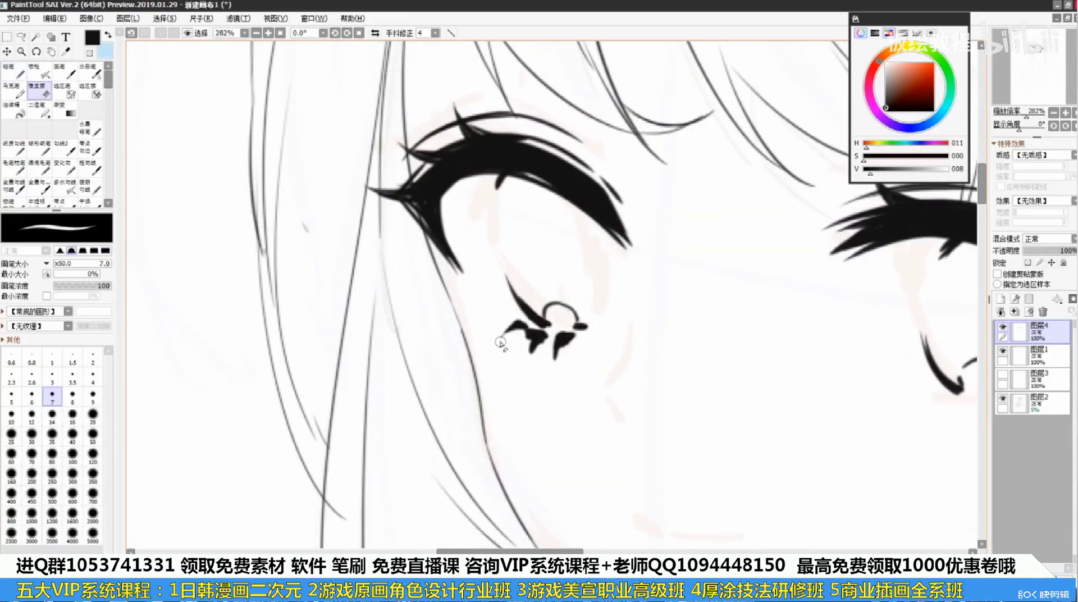
left_click_drag(503, 340, 529, 338)
mouse_move(524, 320)
left_mouse_down()
mouse_move(562, 333)
mouse_move(563, 351)
left_mouse_up()
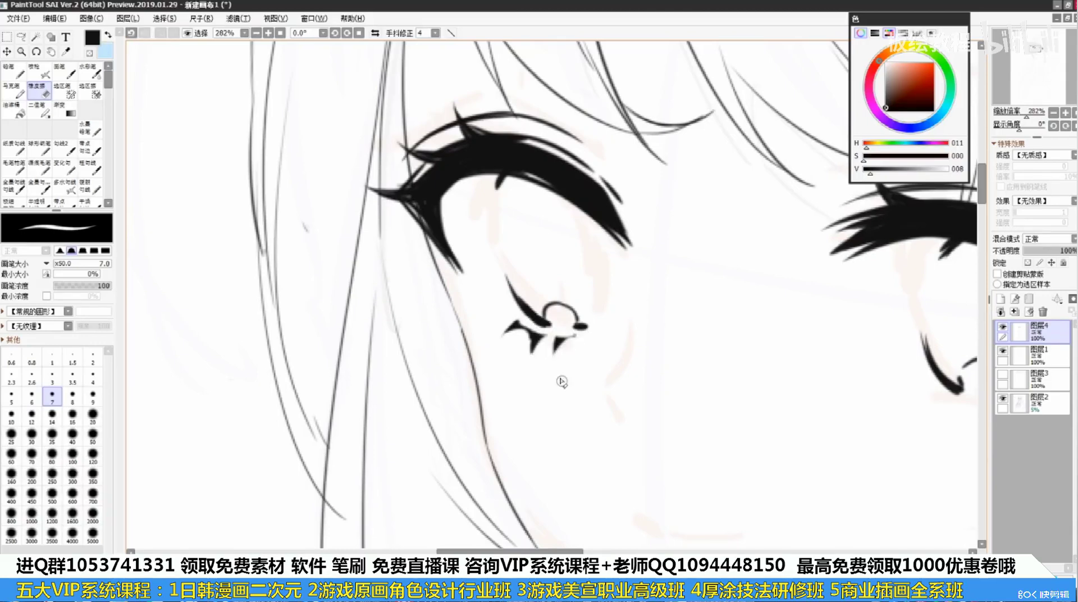
Add one more small lash at the outer end of the left-hand eye's lower lashes
scroll(373, 242, "down", 3)
scroll(373, 242, "up", 3)
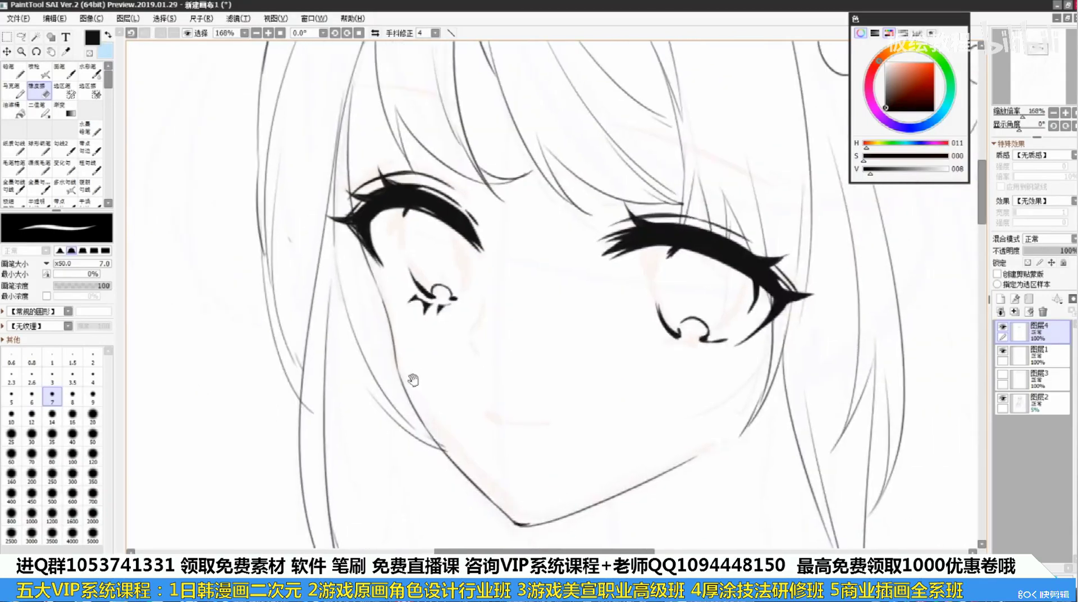
left_click(14, 71)
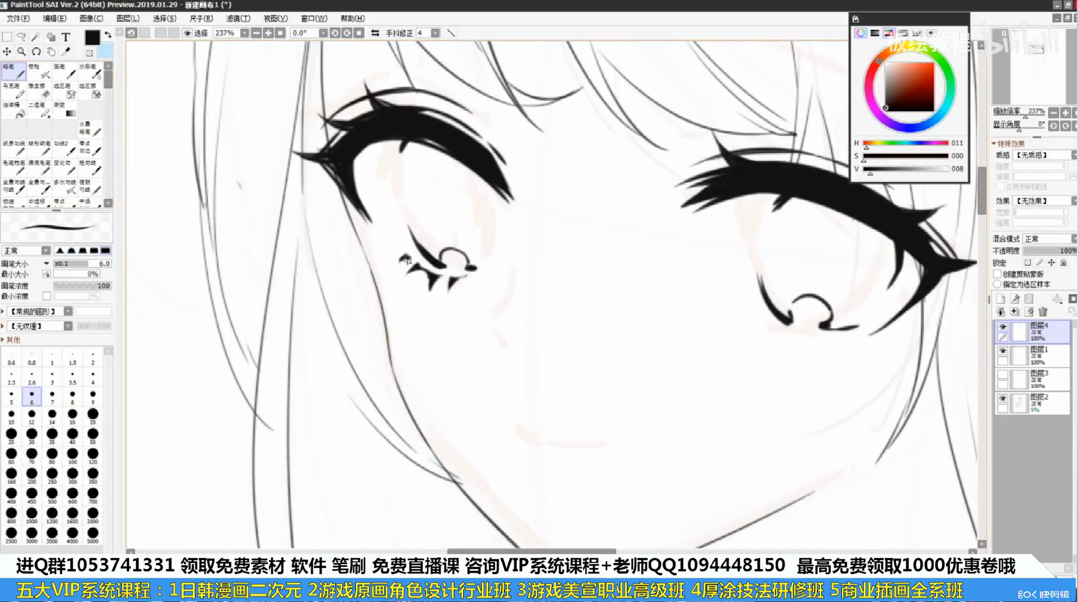
Draw a row of small lower lashes beneath the right-hand iris
left_click_drag(510, 318, 431, 336)
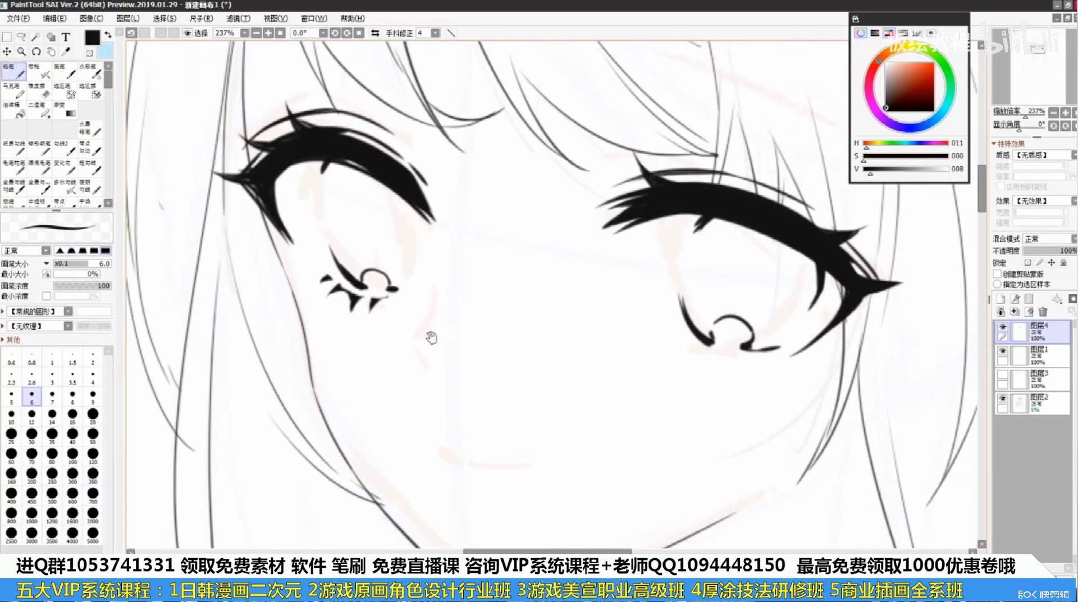
mouse_move(679, 350)
left_mouse_down()
mouse_move(743, 360)
mouse_move(745, 374)
mouse_move(780, 364)
left_mouse_up()
key("ctrl+z")
key("ctrl+z")
left_click(685, 345)
key("ctrl+z")
key("ctrl+z")
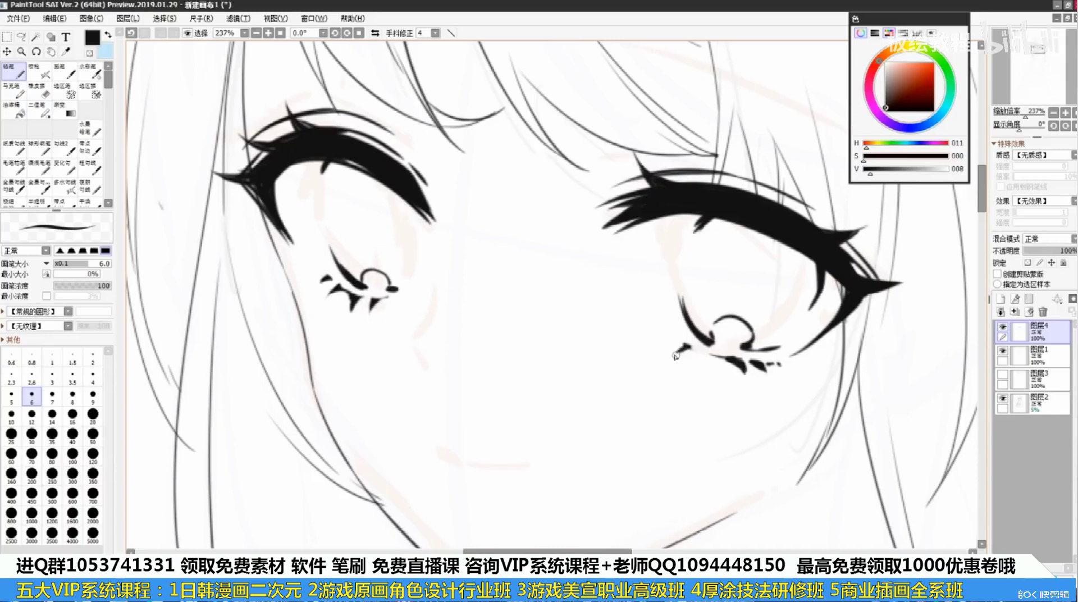
key("ctrl+z")
left_click_drag(701, 353, 700, 360)
Trim the right-hand eye's lower lashes into sharp points with the eraser
key("e")
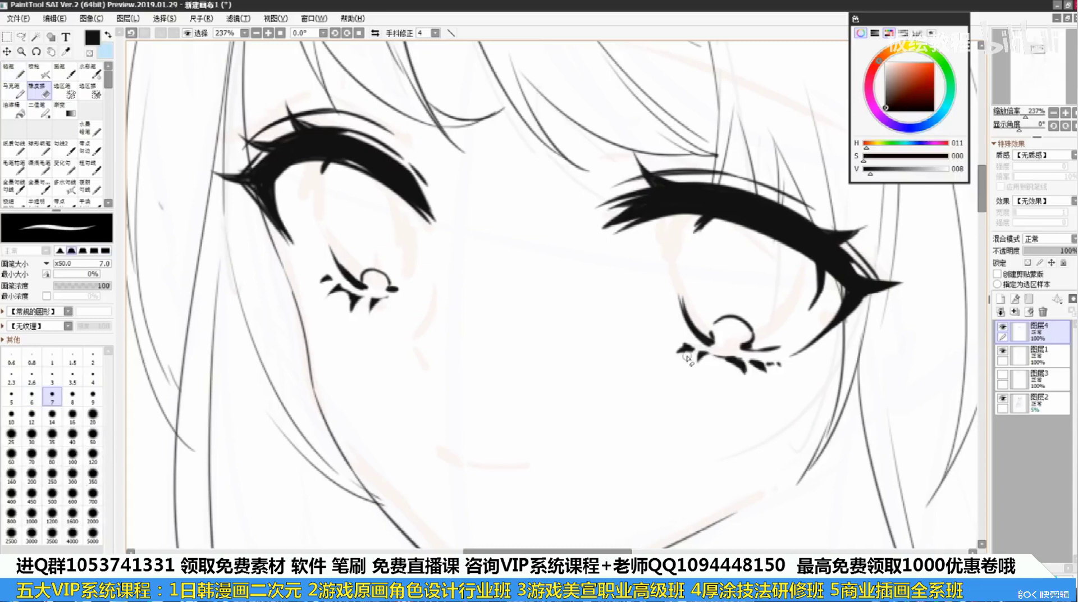
key("ctrl+z")
key("ctrl+z")
mouse_move(684, 344)
left_mouse_down()
mouse_move(706, 335)
mouse_move(686, 338)
left_mouse_up()
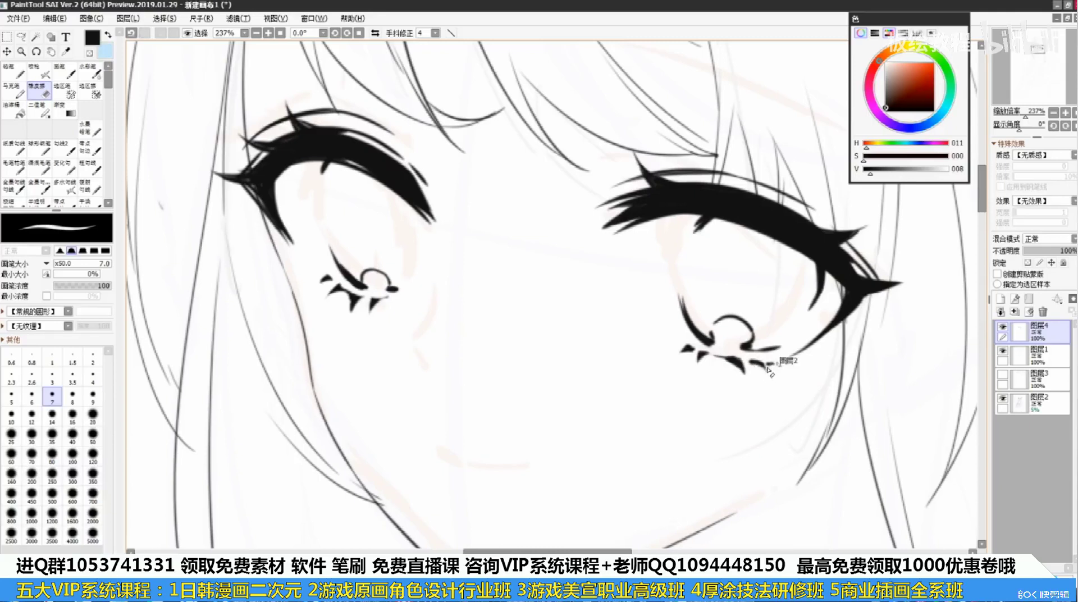
key("ctrl+z")
left_click_drag(740, 361, 755, 374)
Lasso the right-hand eye's lower iris and lower lashes and nudge them slightly with a free transform
scroll(756, 384, "down", 3)
scroll(755, 383, "up", 2)
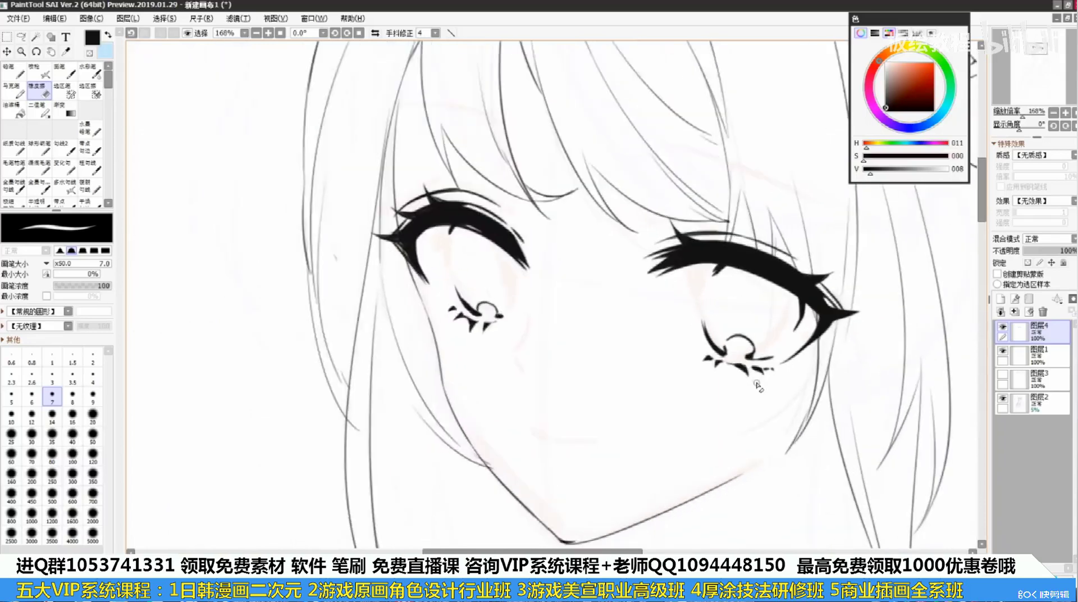
scroll(757, 384, "down", 1)
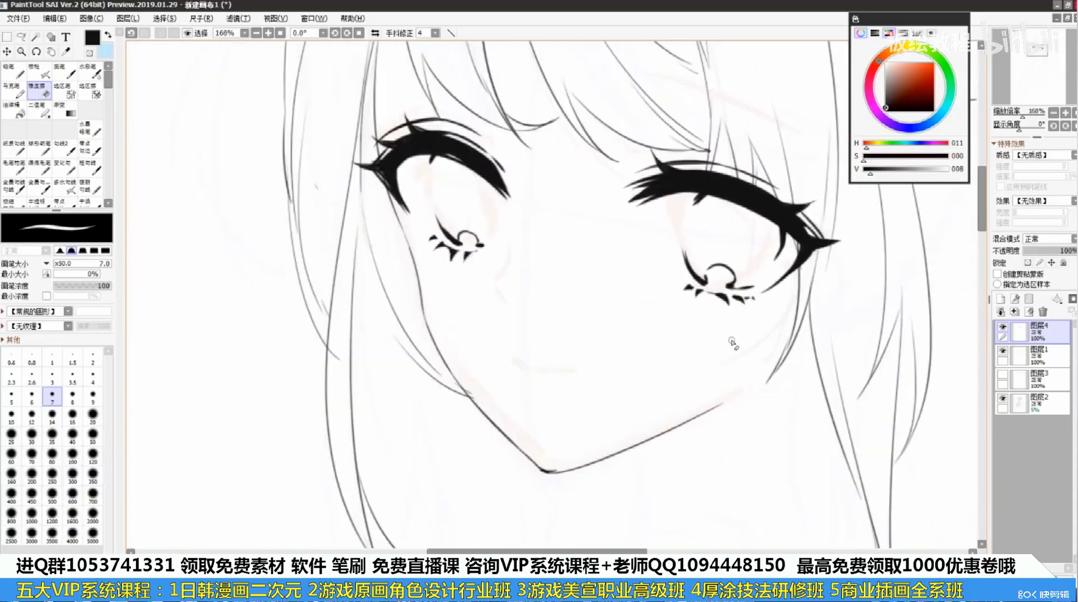
scroll(732, 343, "down", 2)
scroll(720, 302, "up", 2)
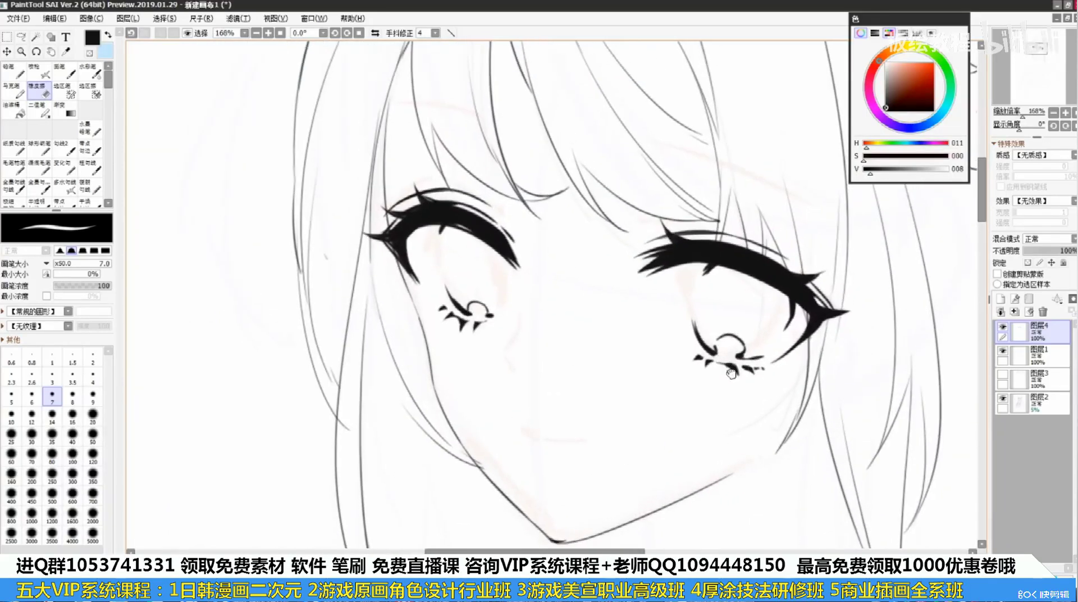
key("a")
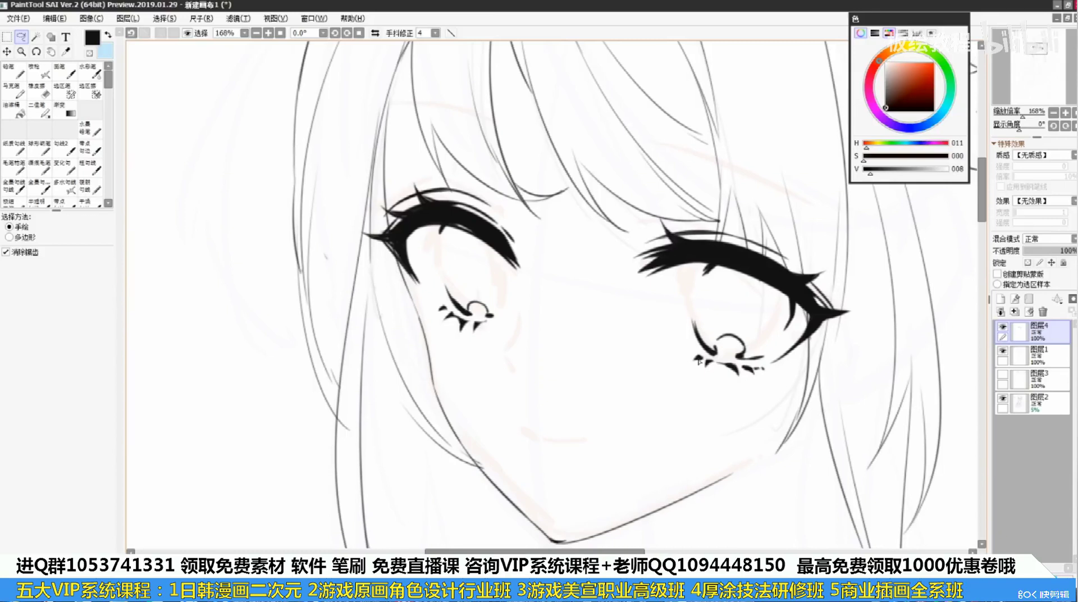
mouse_move(694, 303)
left_mouse_down()
mouse_move(668, 392)
mouse_move(767, 381)
mouse_move(744, 314)
mouse_move(696, 303)
left_mouse_up()
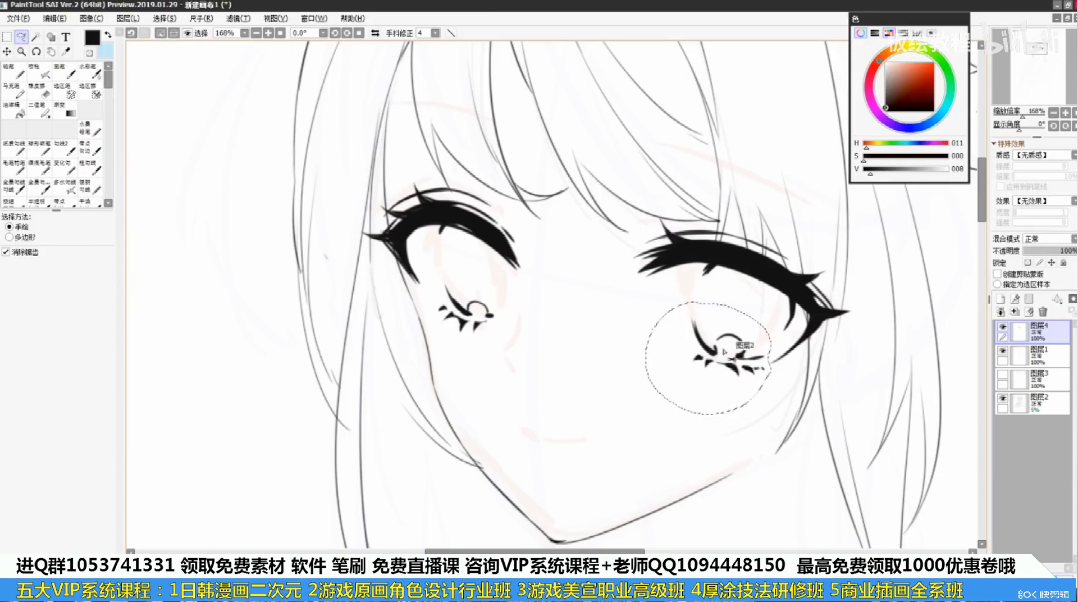
key("ctrl+t")
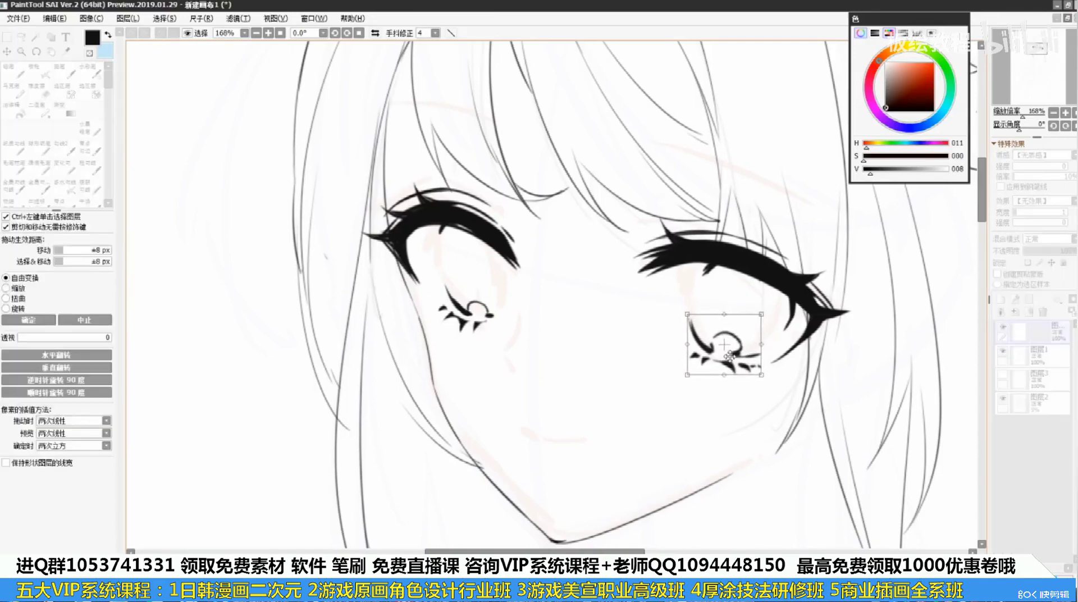
left_click_drag(728, 356, 731, 354)
key("Return")
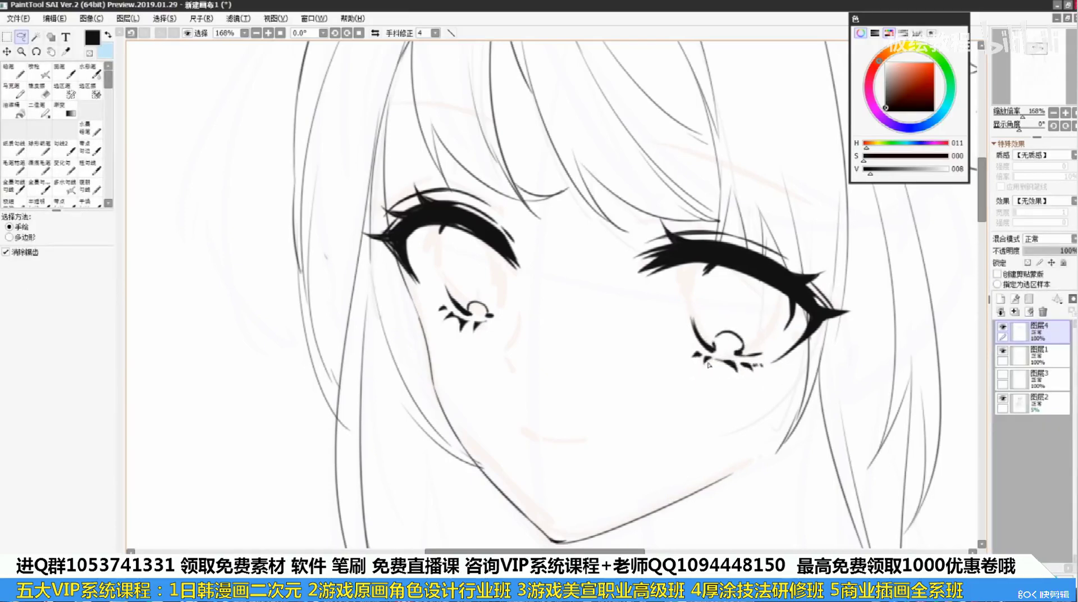
key("e")
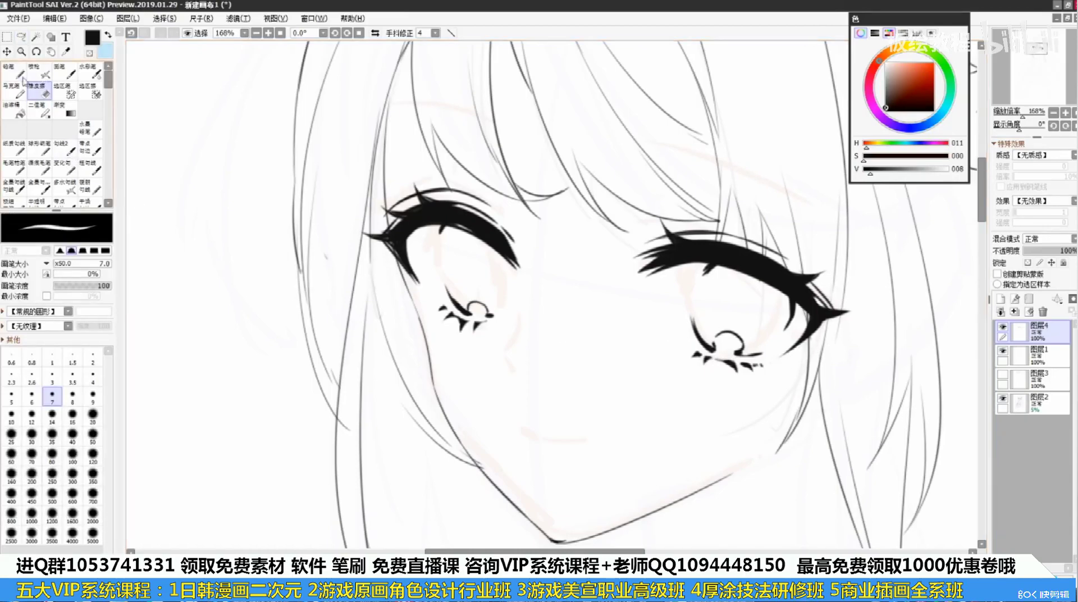
Ink the nose as a narrow wedge-shaped outline over the sketch with a size 6 pencil
left_click(21, 75)
mouse_move(635, 408)
left_mouse_down()
mouse_move(673, 334)
mouse_move(655, 361)
left_mouse_up()
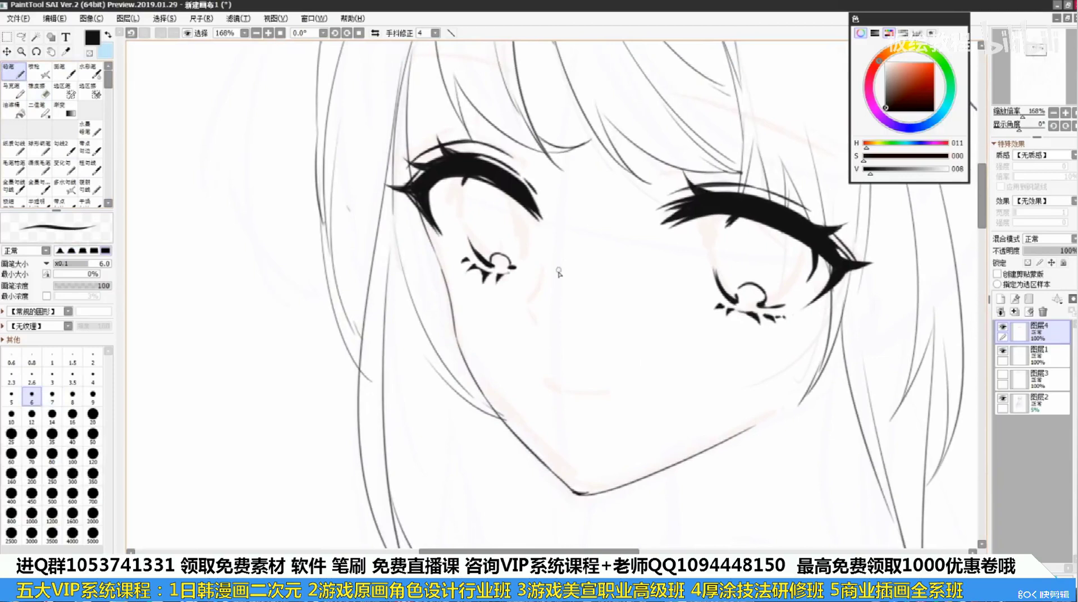
key("ctrl+z")
mouse_move(565, 281)
left_mouse_down()
mouse_move(542, 298)
mouse_move(555, 299)
mouse_move(550, 321)
left_mouse_up()
key("ctrl+z")
key("ctrl+z")
key("ctrl+z")
key("ctrl+z")
key("ctrl+z")
key("ctrl+z")
scroll(574, 327, "down", 7)
scroll(574, 328, "up", 5)
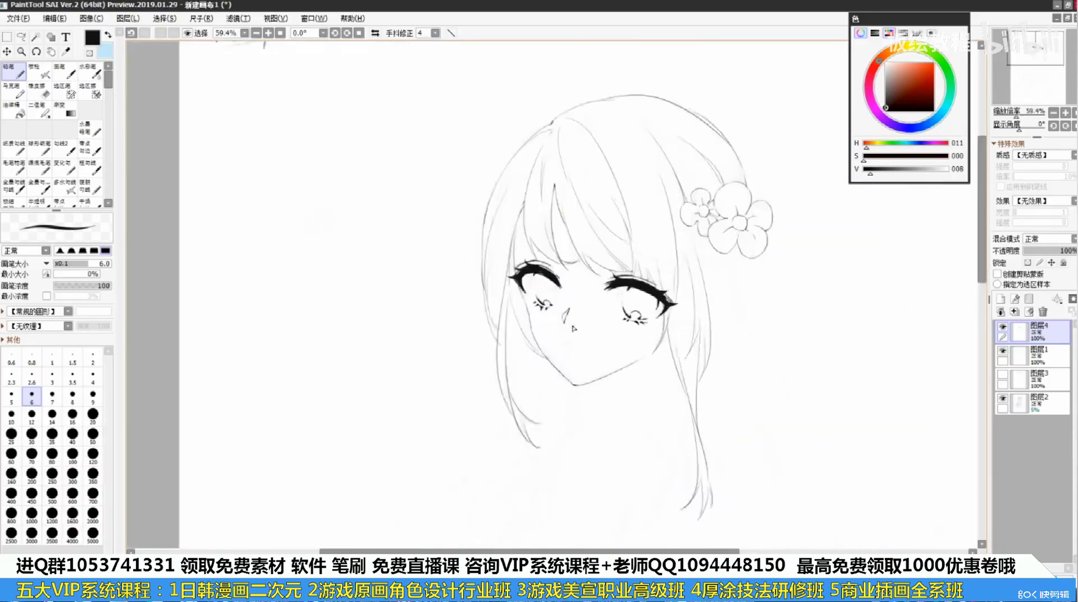
Ink the mouth as a thin, slightly curved line with a size 4 brush
key("bracketleft")
key("bracketleft")
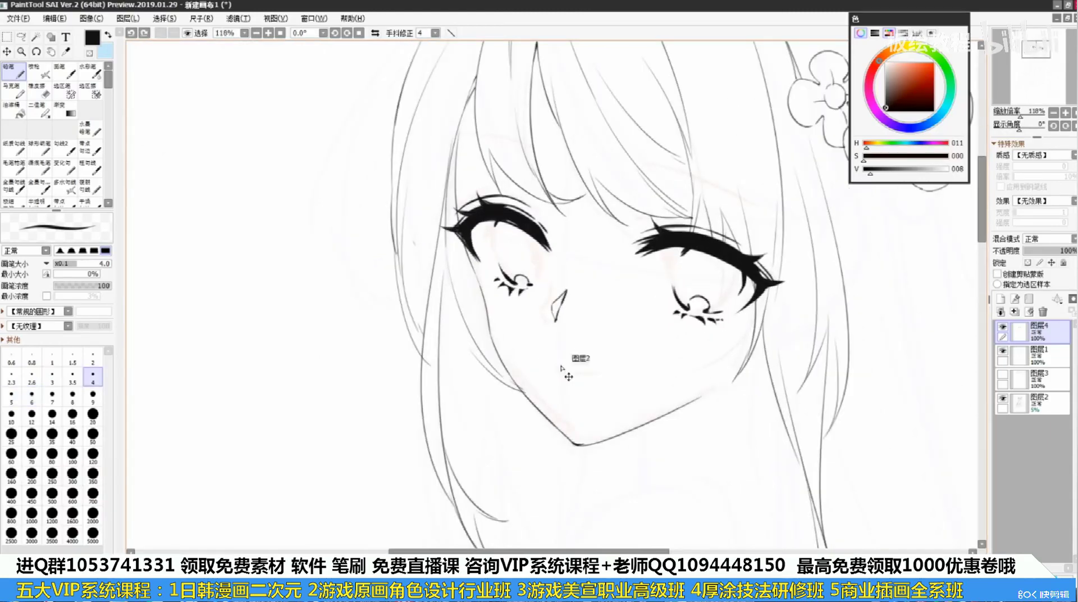
left_click_drag(558, 362, 563, 367)
key("ctrl+z")
left_click_drag(563, 368, 614, 380)
key("ctrl+z")
key("ctrl+z")
left_click_drag(640, 325, 615, 401)
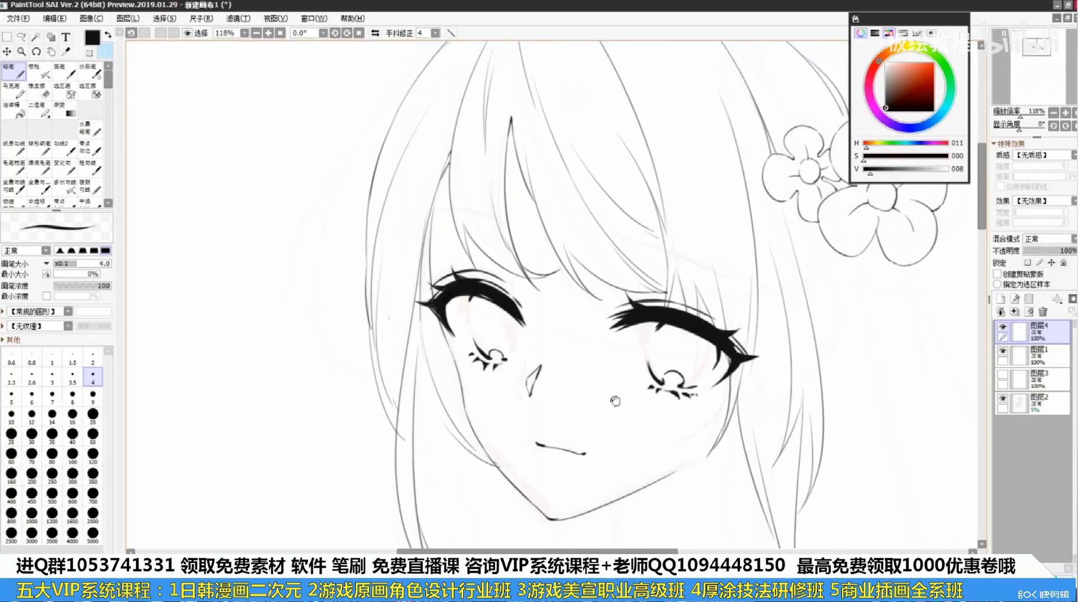
Draw the left-hand eyebrow as a thin arched line across the fringe with a size 6 brush
key("bracketright")
key("bracketright")
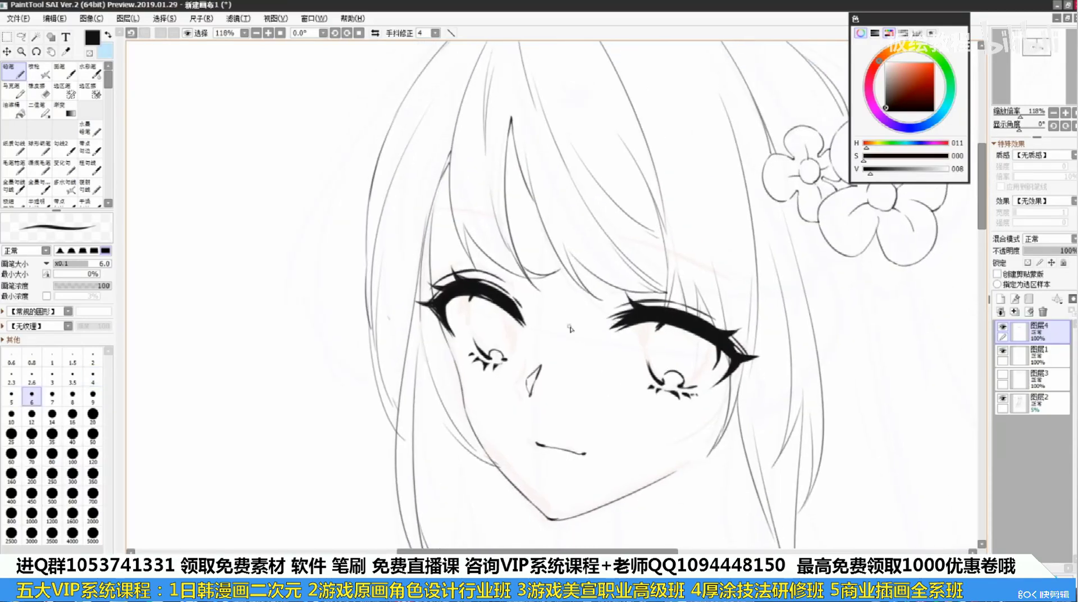
mouse_move(454, 217)
left_mouse_down()
mouse_move(514, 231)
mouse_move(507, 224)
left_mouse_up()
key("ctrl+z")
left_click_drag(625, 234, 776, 293)
key("ctrl+z")
key("ctrl+z")
left_click_drag(439, 218, 526, 231)
key("ctrl+z")
key("ctrl+z")
left_click_drag(423, 215, 511, 225)
key("ctrl+z")
Draw the right-hand eyebrow as a thin arched line sloping down toward its outer end
left_click_drag(624, 233, 736, 270)
key("ctrl+z")
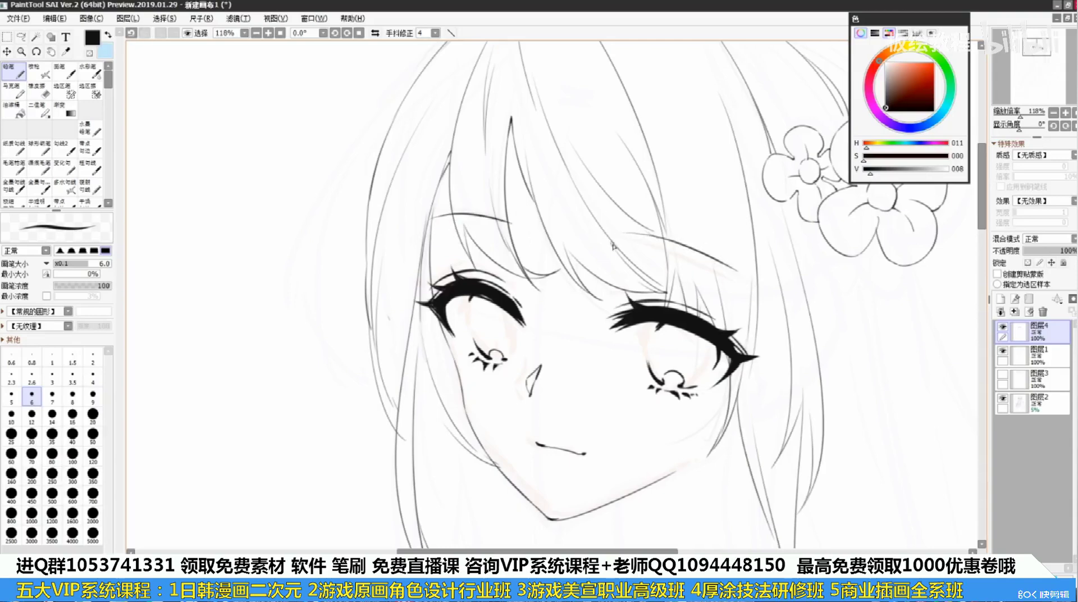
left_click_drag(634, 235, 746, 272)
key("ctrl+z")
scroll(761, 335, "down", 5)
scroll(763, 334, "up", 3)
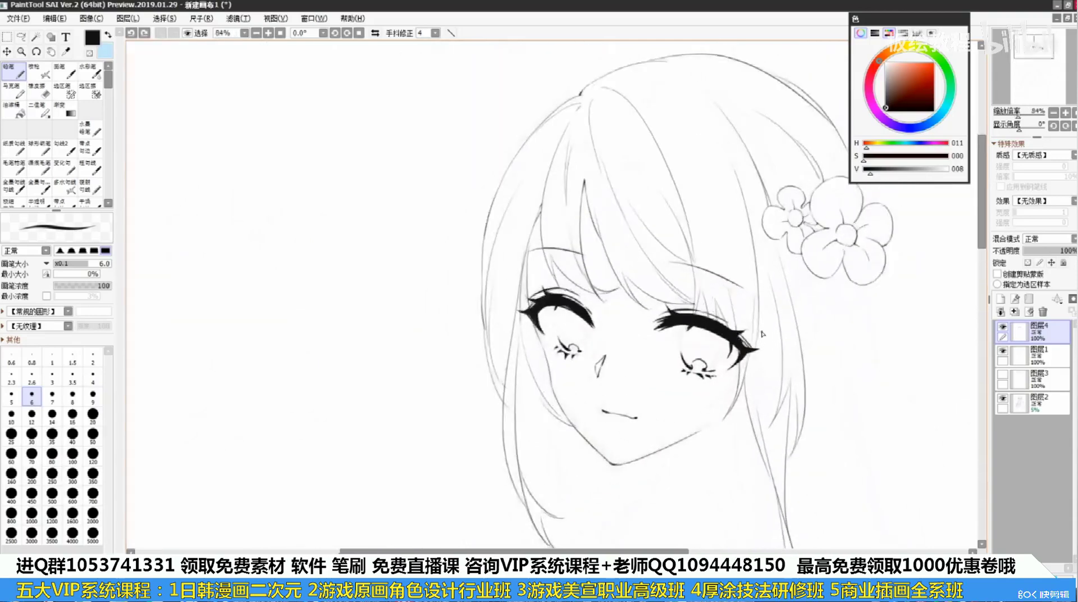
scroll(762, 334, "up", 1)
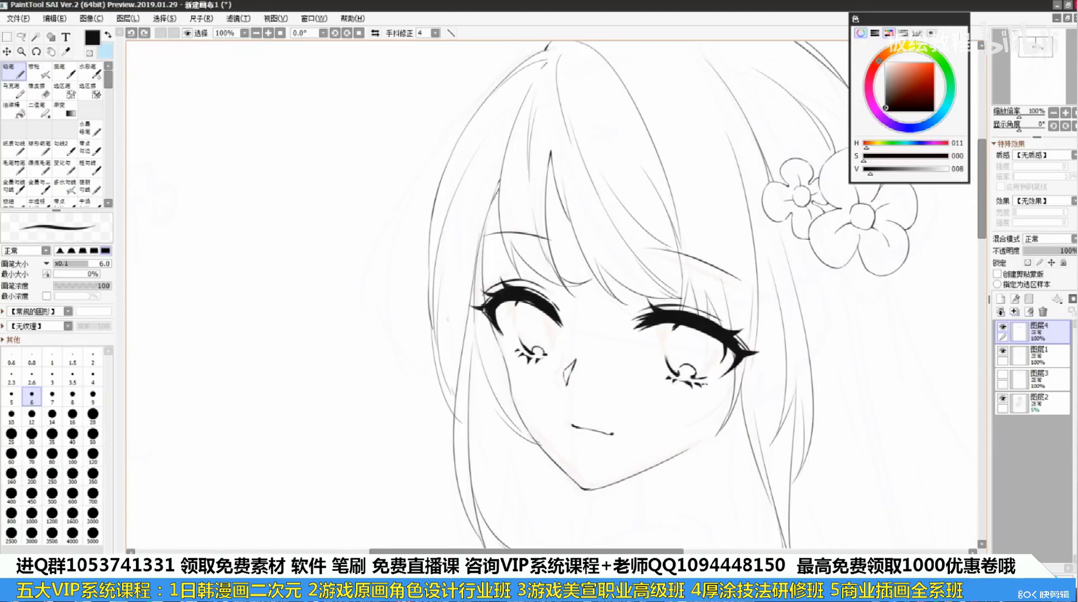
Ink the iris outline of the left-hand eye as a thin oval below the upper lashes with a size 6 pencil
mouse_move(525, 303)
left_mouse_down()
mouse_move(517, 319)
mouse_move(556, 352)
mouse_move(561, 328)
mouse_move(548, 356)
left_mouse_up()
key("ctrl+z")
key("ctrl+z")
key("ctrl+z")
key("ctrl+z")
key("ctrl+z")
key("ctrl+z")
key("ctrl+z")
Ink the iris outline of the right-hand eye as a thin oval joining the upper lashes to the lower highlight
left_click_drag(725, 356, 699, 378)
key("ctrl+z")
key("ctrl+z")
left_click_drag(678, 322, 674, 369)
key("ctrl+z")
left_click_drag(677, 325, 674, 371)
left_click_drag(642, 354, 608, 366)
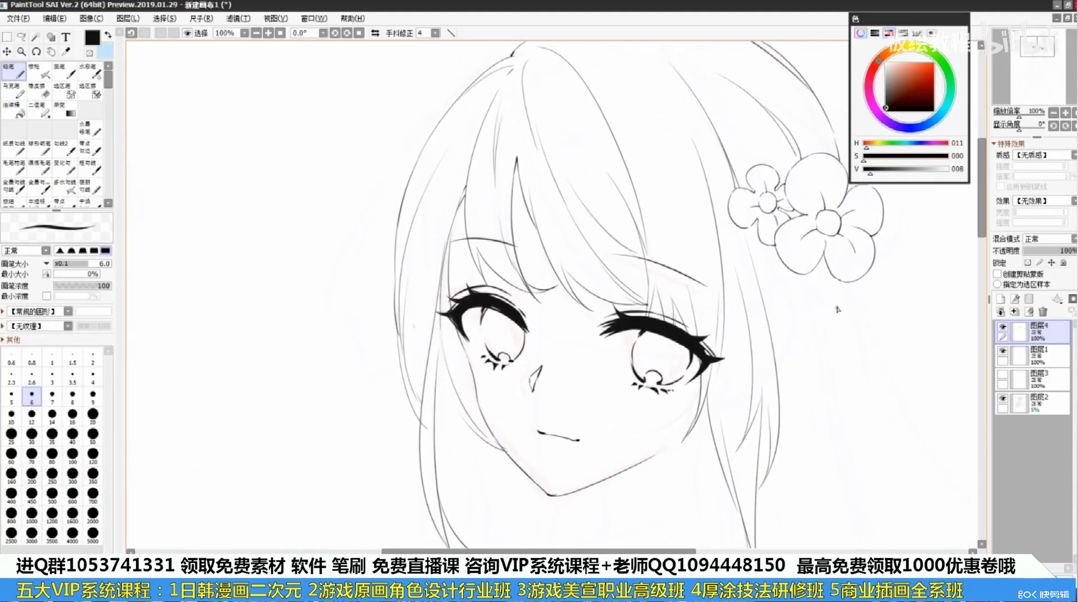
Check what layer 图层1 contains by toggling its visibility, and make it the active drawing layer
left_click(1002, 351)
left_click(1010, 355)
left_click(1002, 350)
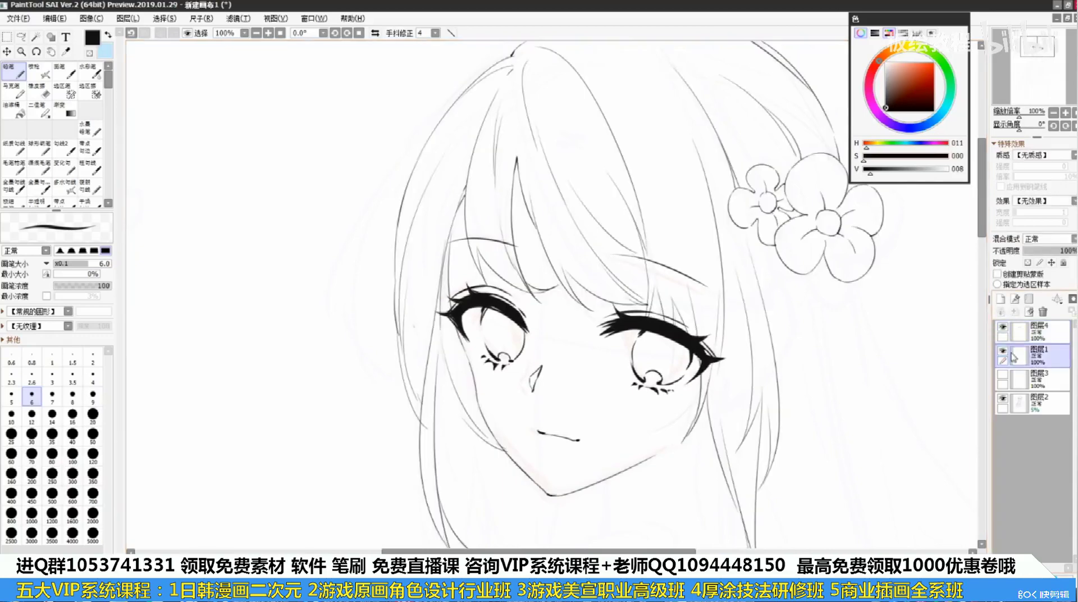
left_click_drag(803, 331, 752, 348)
scroll(753, 347, "down", 3)
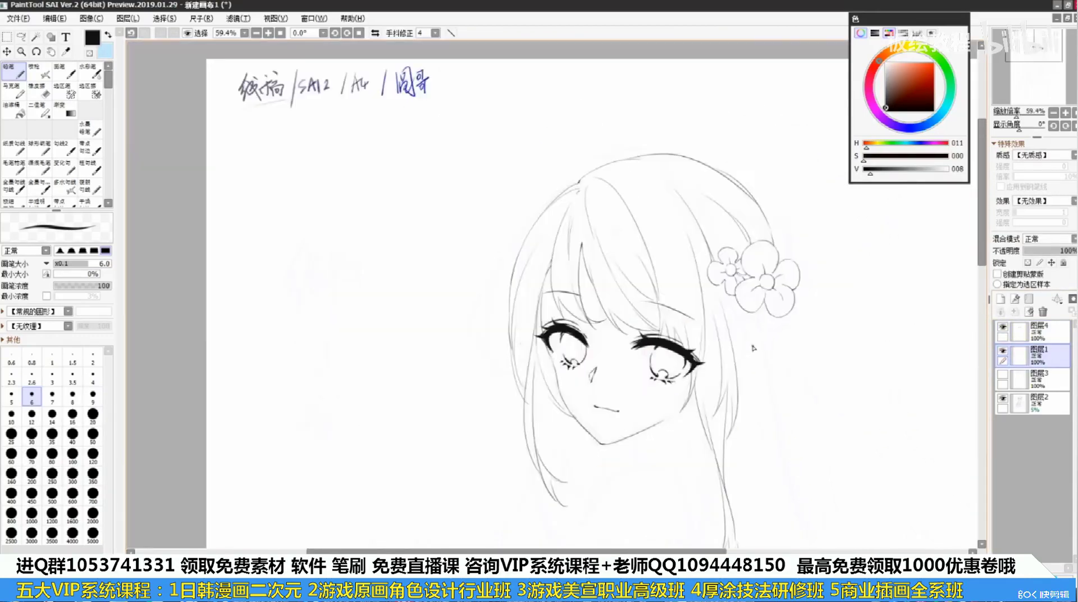
scroll(752, 346, "up", 3)
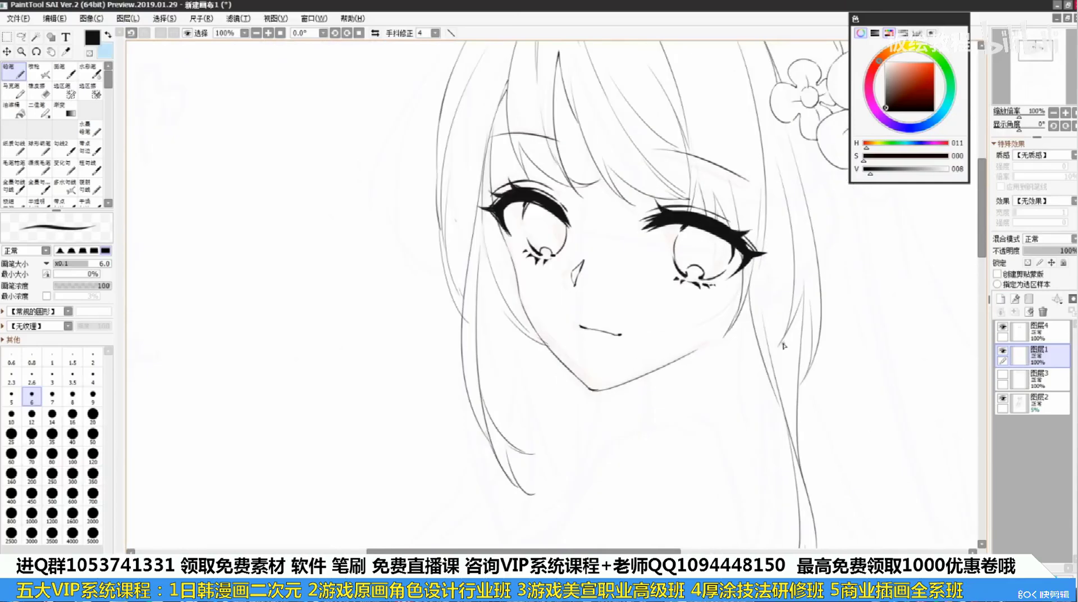
key("bracketright")
key("bracketright")
key("bracketright")
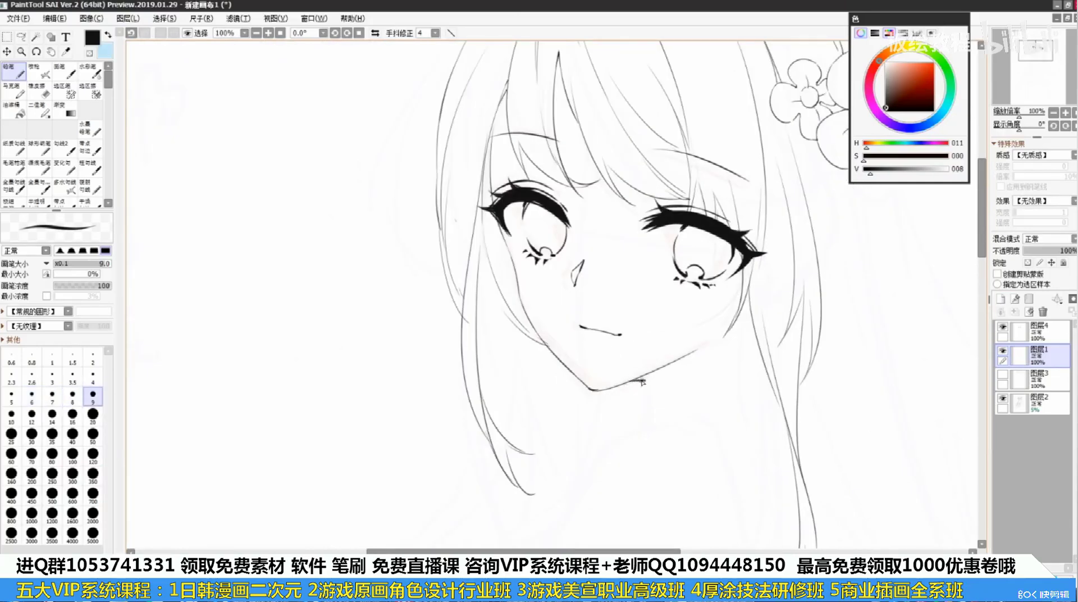
key("ctrl+z")
Ink a short curved neck line descending from the jaw just beside the chin with a size 5 pencil
key("bracketleft")
key("bracketleft")
key("bracketleft")
key("bracketleft")
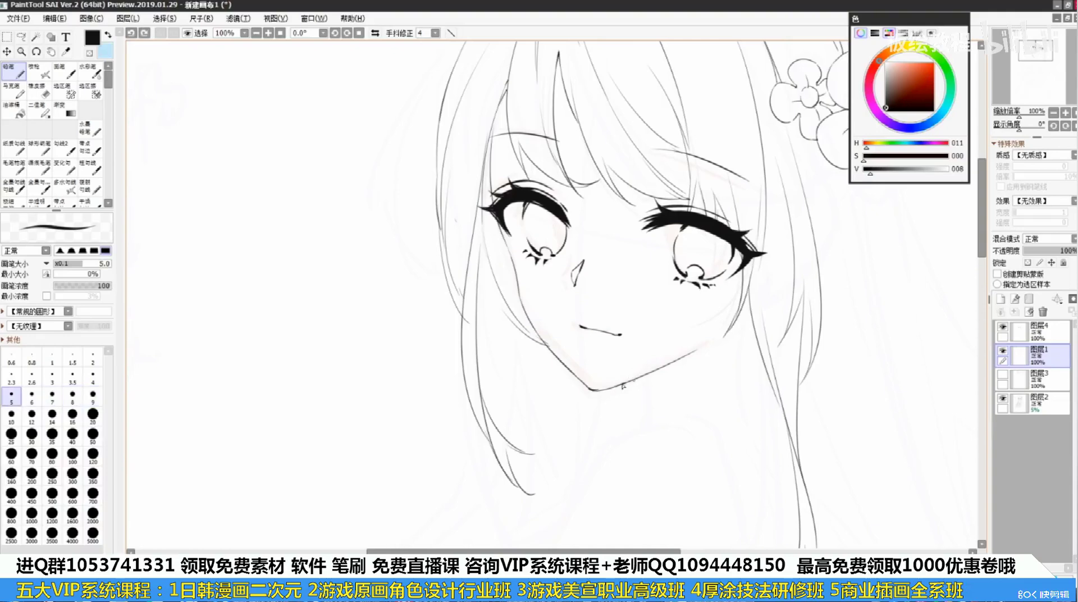
left_click_drag(624, 384, 637, 382)
left_click_drag(638, 385, 647, 424)
key("ctrl+z")
key("ctrl+z")
left_click_drag(769, 362, 709, 394)
scroll(708, 391, "down", 1)
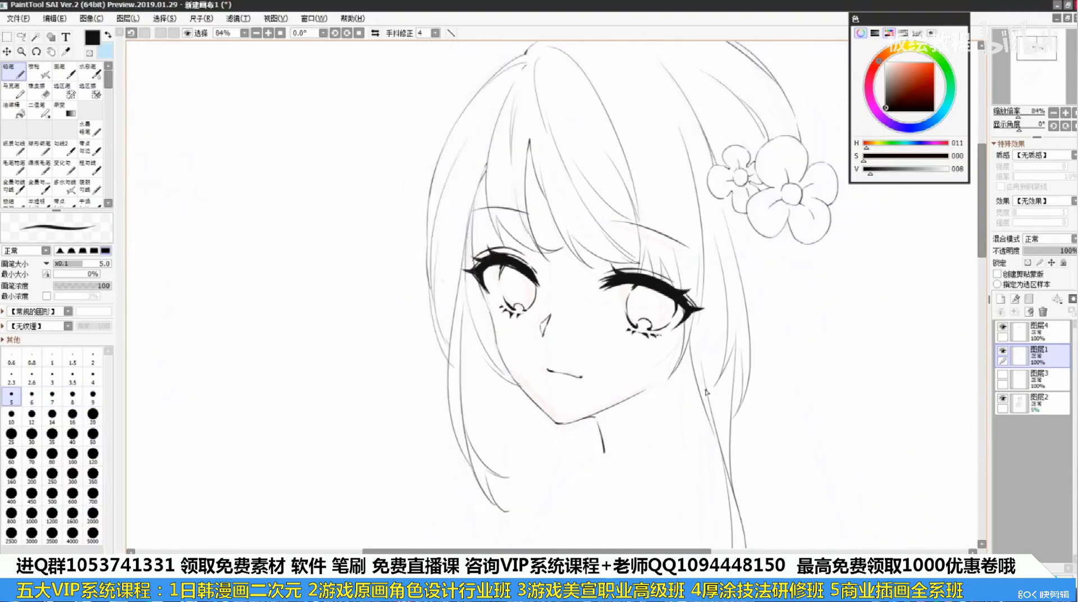
Extend the outer back-of-head hair outline down to meet the large flower ornament
left_click_drag(781, 274, 736, 296)
left_click_drag(750, 258, 670, 244)
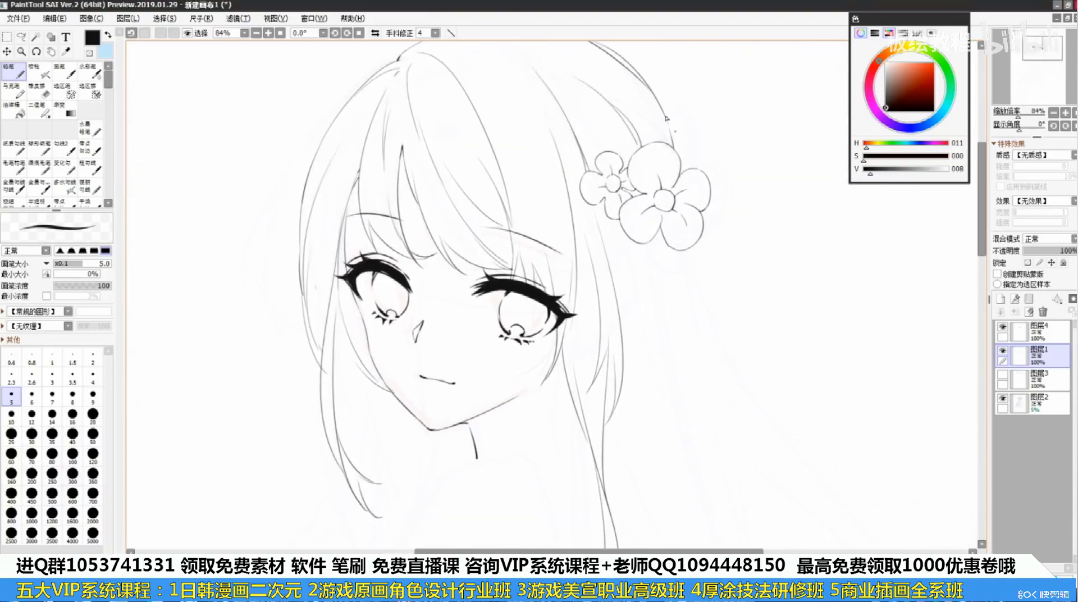
key("ctrl+z")
left_click_drag(667, 119, 688, 167)
key("ctrl+z")
left_click_drag(667, 119, 680, 167)
key("ctrl+z")
key("ctrl+z")
key("ctrl+z")
Ink a short curved hair contour beside the side locks, just below the flower ornaments
mouse_move(669, 128)
left_mouse_down()
mouse_move(684, 274)
mouse_move(700, 312)
left_mouse_up()
key("ctrl+z")
key("ctrl+z")
mouse_move(686, 274)
left_mouse_down()
mouse_move(701, 320)
mouse_move(702, 311)
left_mouse_up()
key("ctrl+z")
left_click_drag(669, 415, 693, 260)
left_click_drag(668, 300, 686, 306)
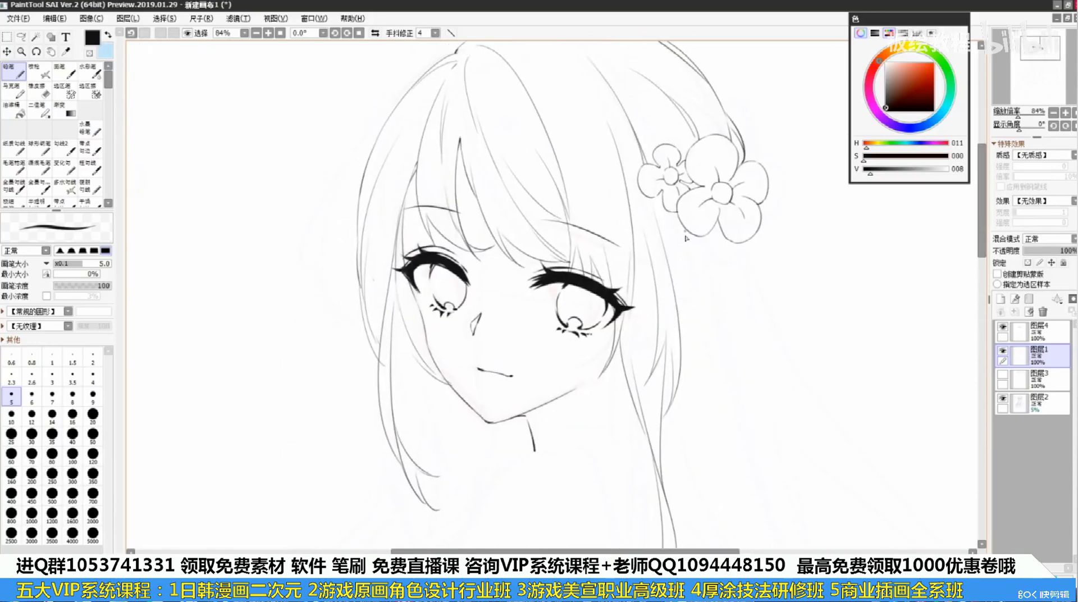
left_click_drag(687, 238, 719, 478)
key("ctrl+z")
mouse_move(672, 270)
left_mouse_down()
mouse_move(683, 278)
mouse_move(686, 304)
mouse_move(677, 269)
mouse_move(678, 311)
left_mouse_up()
key("ctrl+z")
key("ctrl+z")
mouse_move(675, 372)
left_mouse_down()
mouse_move(721, 210)
mouse_move(744, 178)
left_mouse_up()
Ink the rounded top of the shoulder just below the neck line with a size 6 pencil
left_click_drag(545, 356, 666, 246)
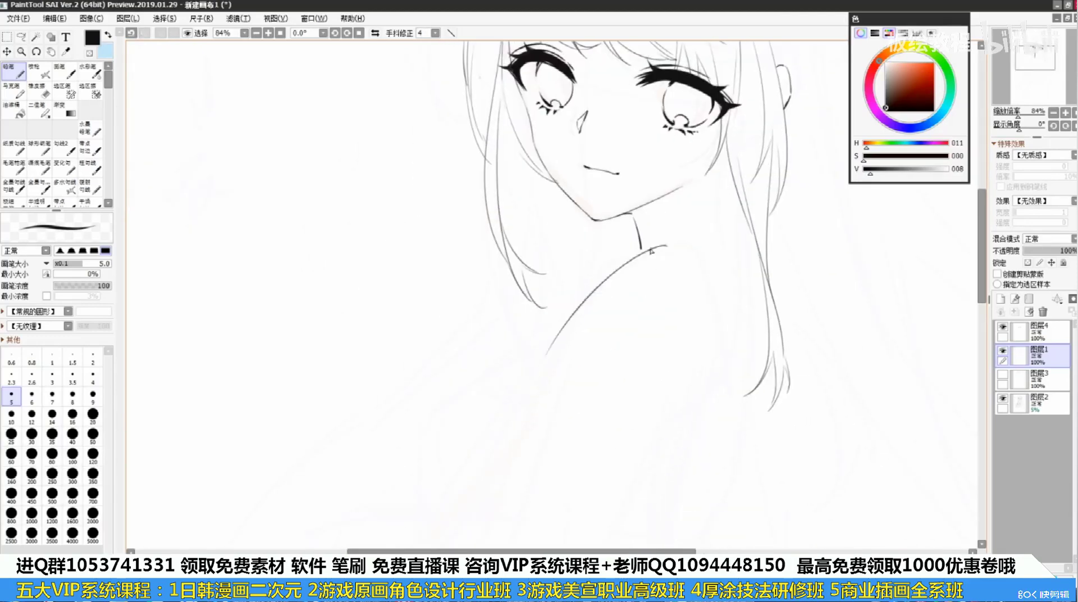
key("ctrl+z")
key("bracketright")
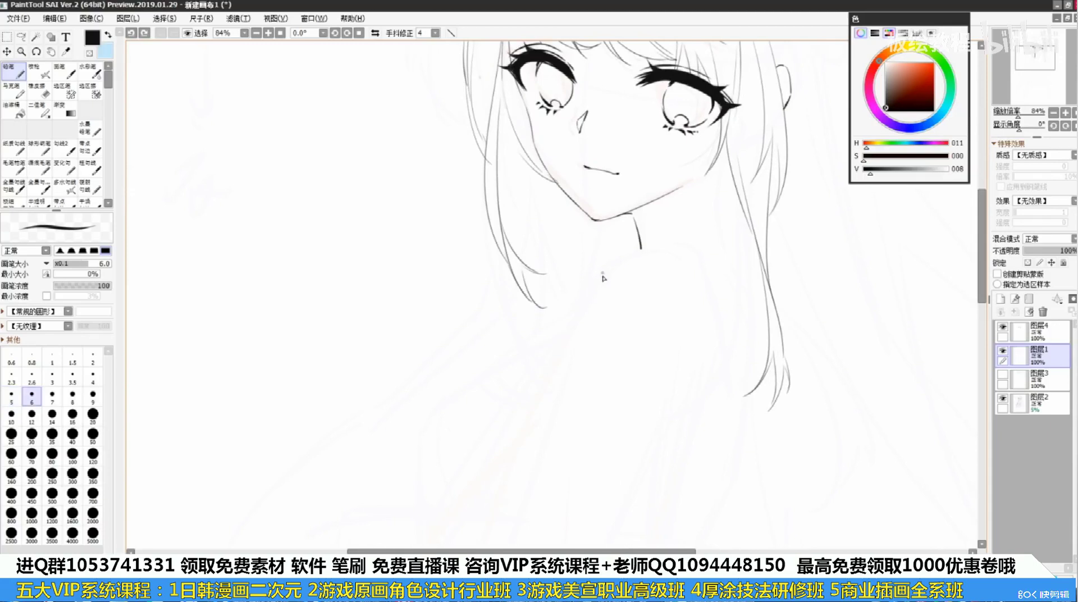
left_click_drag(610, 273, 683, 261)
key("ctrl+z")
key("ctrl+z")
scroll(666, 260, "down", 4)
scroll(667, 260, "up", 1)
left_click_drag(617, 435, 678, 283)
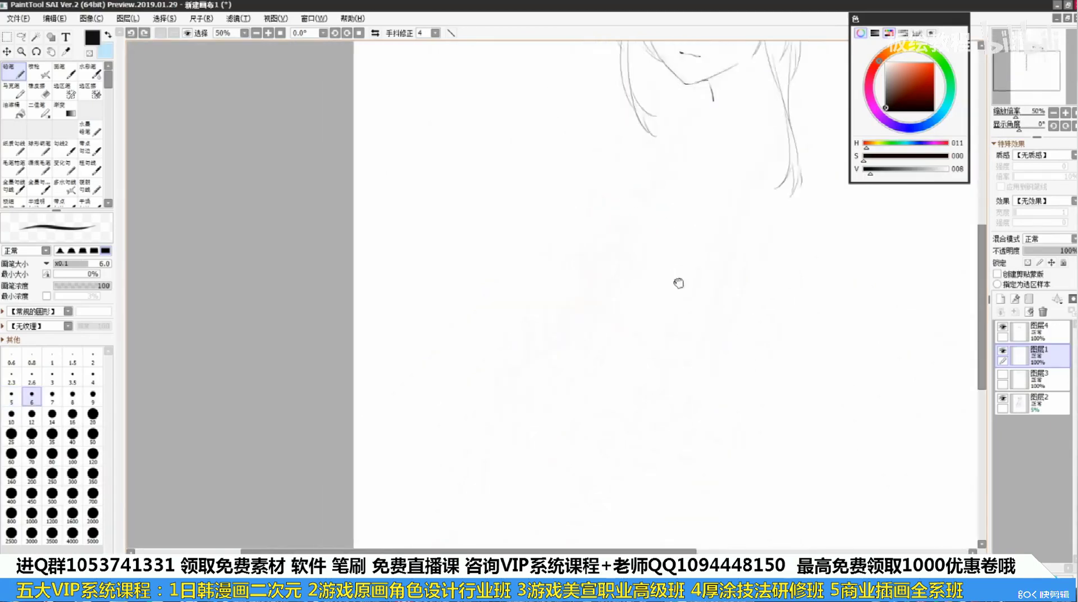
left_click_drag(719, 207, 681, 315)
mouse_move(667, 220)
left_mouse_down()
mouse_move(711, 205)
mouse_move(725, 255)
left_mouse_up()
key("ctrl+z")
key("ctrl+z")
key("ctrl+z")
Ink the back of the upper arm curving down from the shoulder, and start the sleeve's rear edge beneath it
left_click_drag(715, 210, 732, 293)
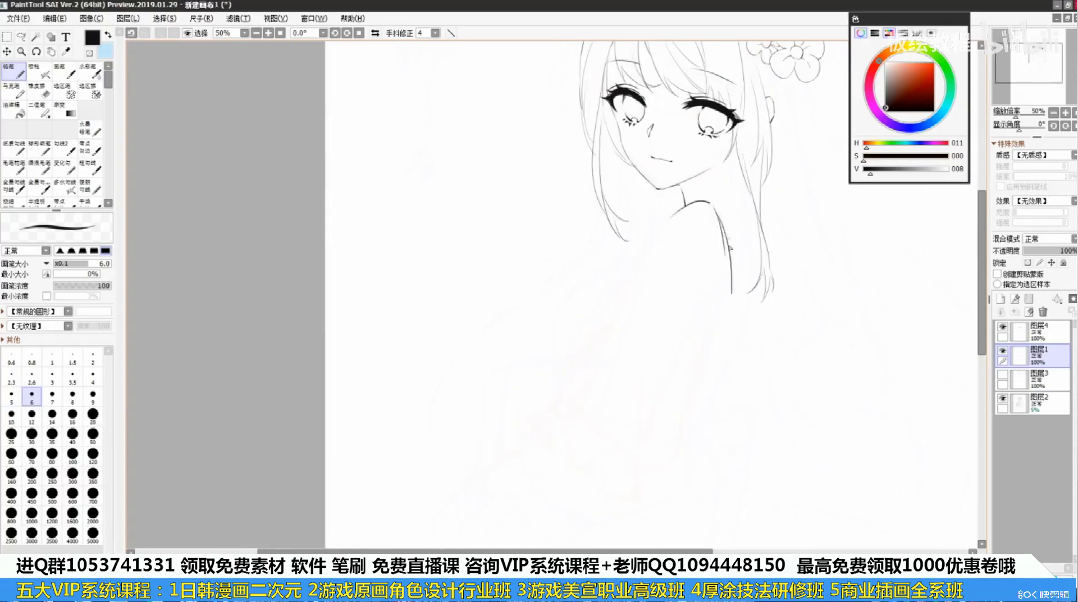
key("ctrl+z")
mouse_move(725, 239)
left_mouse_down()
mouse_move(731, 280)
mouse_move(699, 359)
left_mouse_up()
key("ctrl+z")
key("ctrl+z")
key("ctrl+z")
left_click_drag(718, 282, 697, 365)
key("ctrl+z")
Ink the front of the upper arm as a long diagonal line running down from the shoulder
left_click_drag(670, 216, 568, 399)
key("ctrl+z")
key("ctrl+z")
left_click_drag(676, 214, 550, 405)
key("ctrl+z")
Ink the lower front edge of the puffed sleeve diagonally outward and hook it inward at the cuff
left_click_drag(656, 282, 539, 410)
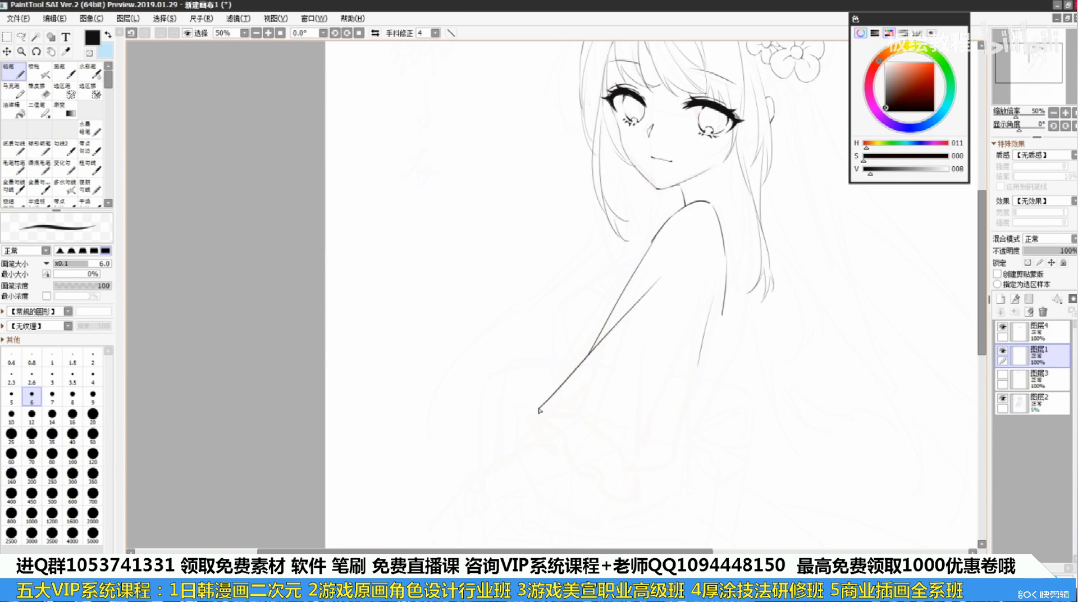
key("ctrl+z")
mouse_move(644, 298)
left_mouse_down()
mouse_move(550, 394)
mouse_move(551, 420)
left_mouse_up()
key("ctrl+z")
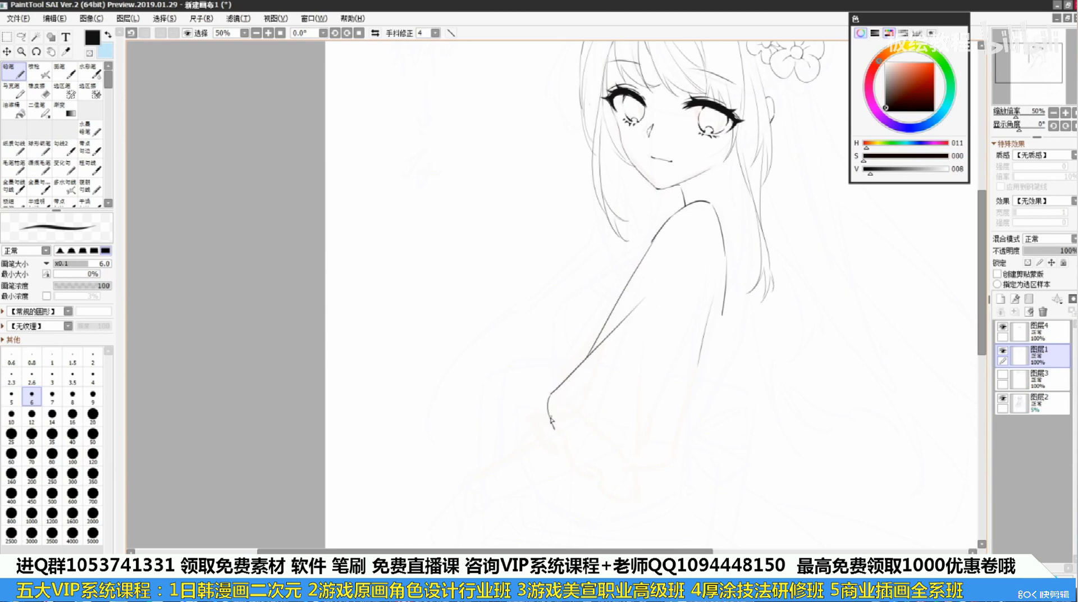
key("ctrl+z")
Ink the sleeve's rear edge down to the cuff and turn it inward with a short line
mouse_move(704, 317)
left_mouse_down()
mouse_move(657, 482)
mouse_move(677, 464)
left_mouse_up()
key("ctrl+z")
mouse_move(563, 429)
left_mouse_down()
mouse_move(604, 437)
mouse_move(601, 446)
left_mouse_up()
key("ctrl+z")
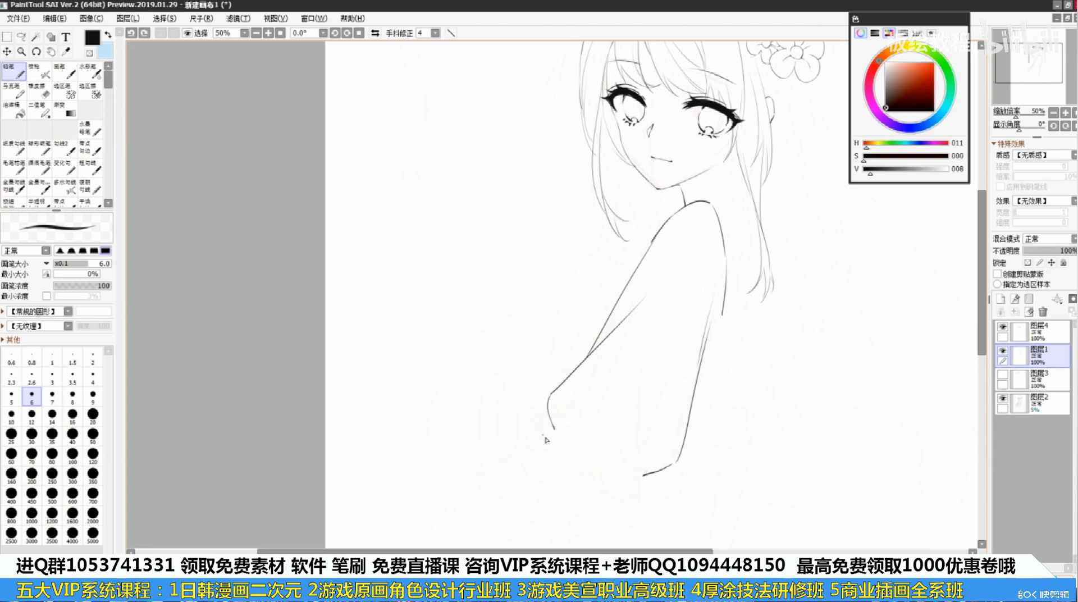
Ink the scalloped lower edge of the ruffle along the sleeve cuff
left_click_drag(532, 411, 562, 441)
left_click_drag(604, 477, 644, 488)
key("ctrl+z")
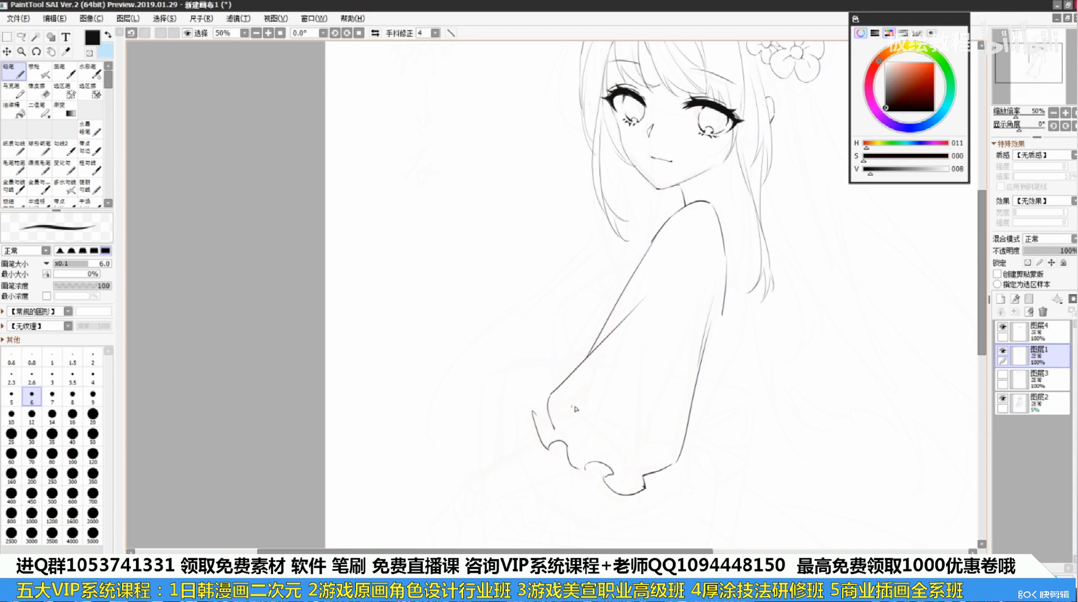
key("ctrl+z")
mouse_move(533, 411)
left_mouse_down()
mouse_move(574, 435)
mouse_move(547, 449)
mouse_move(588, 468)
left_mouse_up()
key("ctrl+z")
key("ctrl+z")
key("ctrl+z")
key("ctrl+z")
key("ctrl+z")
Add short fold lines inside the ruffle, connecting its scallops to the gathered cuff
mouse_move(584, 465)
left_mouse_down()
mouse_move(597, 442)
mouse_move(615, 474)
mouse_move(606, 477)
left_mouse_up()
key("ctrl+z")
key("ctrl+z")
key("ctrl+z")
key("ctrl+z")
left_click_drag(592, 462, 588, 474)
key("ctrl+z")
key("ctrl+z")
left_click_drag(623, 460, 627, 479)
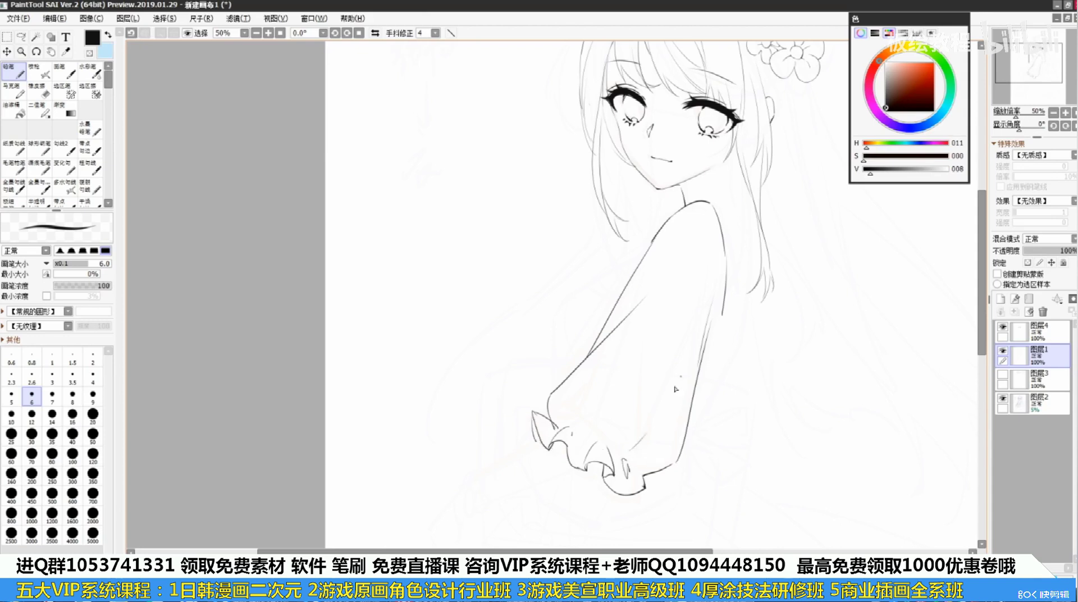
Ink a pointed leaf-shaped fabric fold and a short crease above the rear part of the cuff ruffle
left_click_drag(678, 402, 696, 393)
key("ctrl+z")
mouse_move(639, 444)
left_mouse_down()
mouse_move(683, 430)
mouse_move(683, 418)
left_mouse_up()
key("ctrl+z")
key("ctrl+z")
left_click_drag(621, 449, 627, 450)
left_click_drag(629, 446, 671, 421)
left_click_drag(655, 369, 624, 400)
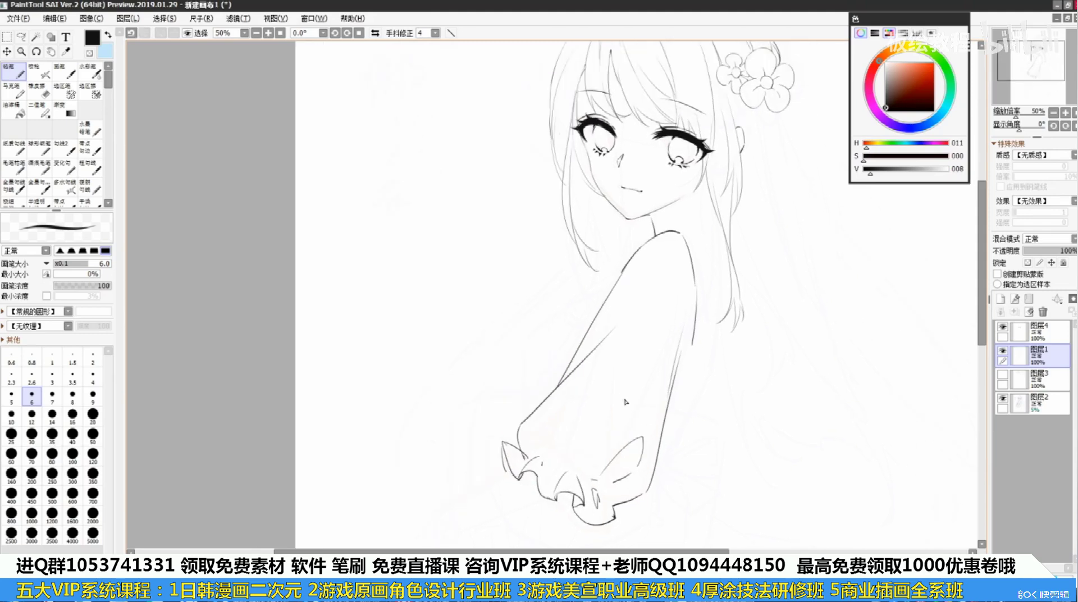
Add thin gathering creases rising from the front part of the cuff into the sleeve
key("ctrl+z")
left_click_drag(564, 453, 564, 463)
left_click_drag(651, 429, 640, 427)
left_click_drag(616, 416, 627, 435)
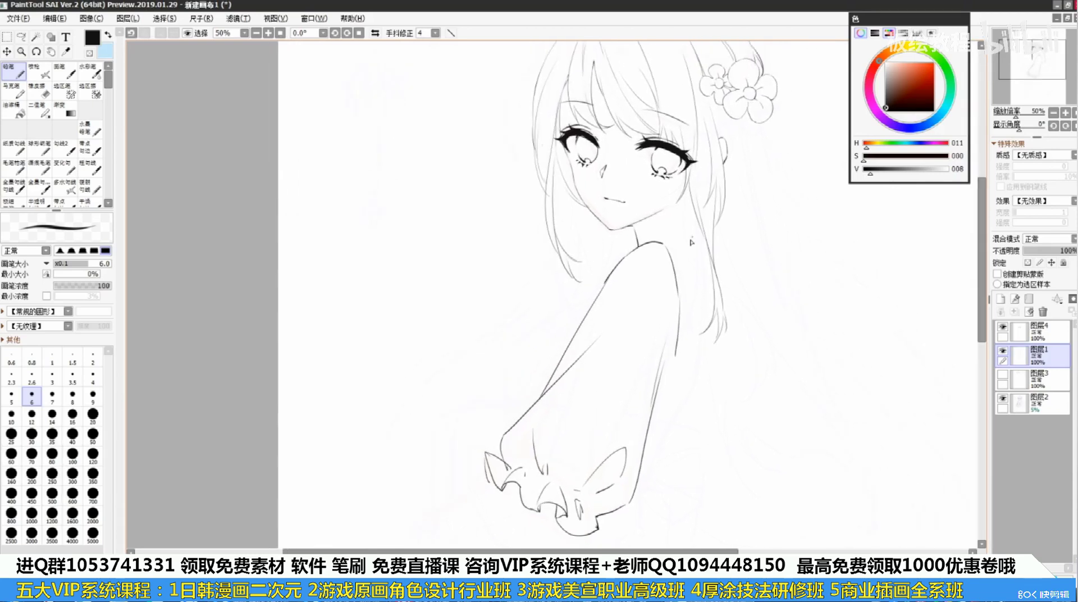
left_click_drag(700, 285, 700, 384)
key("ctrl+z")
left_click_drag(700, 245, 700, 445)
key("ctrl+z")
key("ctrl+z")
mouse_move(696, 225)
left_mouse_down()
mouse_move(694, 399)
mouse_move(699, 295)
mouse_move(683, 298)
left_mouse_up()
key("ctrl+z")
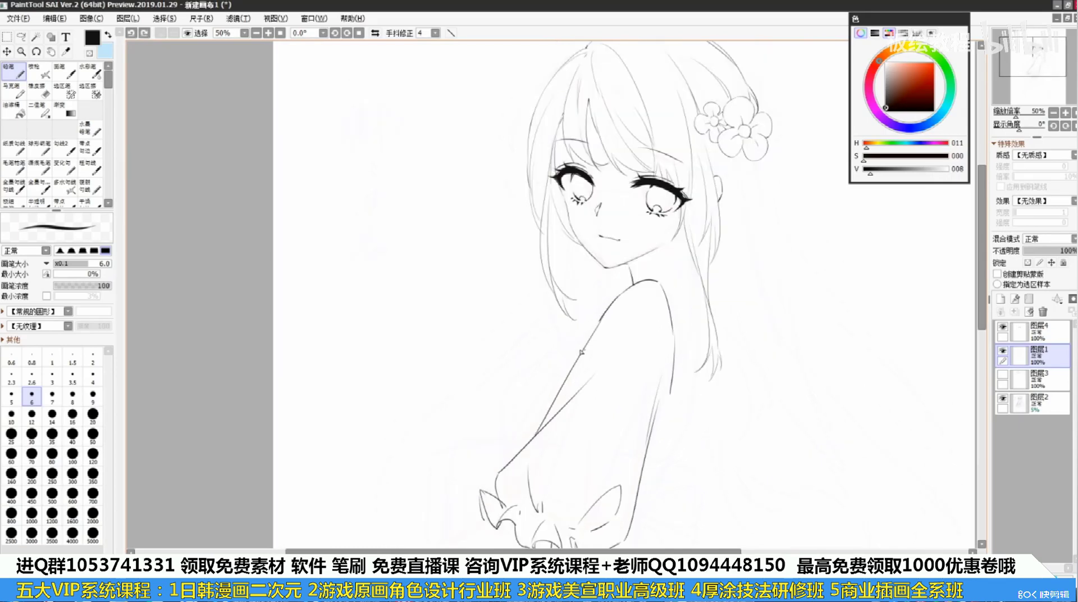
Ink the upper back line beside the long side lock and a short curve behind the upper arm
left_click_drag(581, 352, 630, 273)
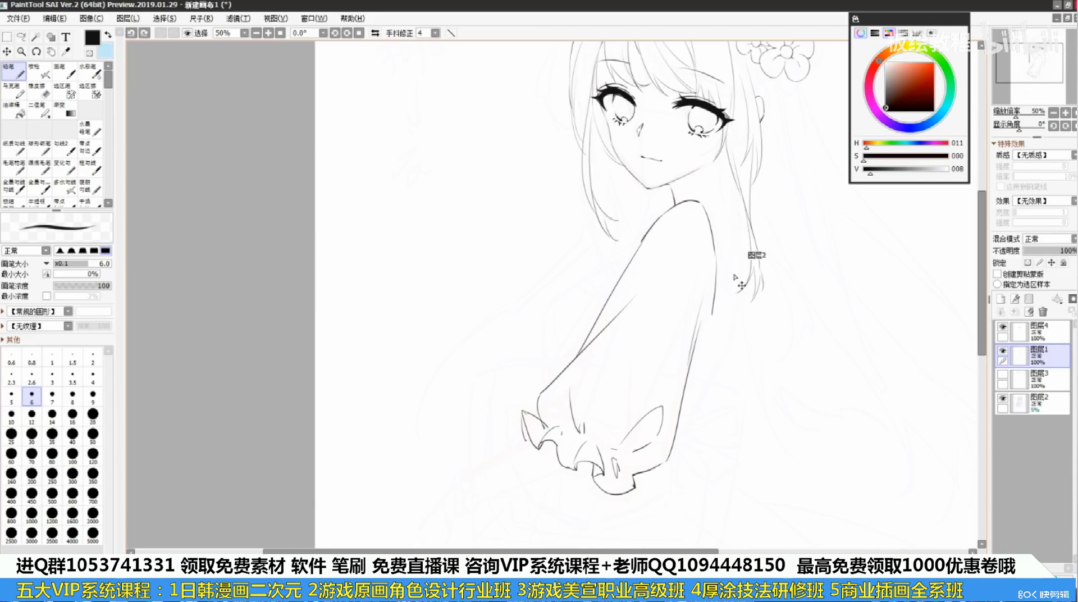
left_click_drag(715, 257, 726, 292)
key("ctrl+z")
left_click_drag(740, 217, 737, 318)
key("ctrl+z")
left_click_drag(740, 201, 735, 320)
key("ctrl+z")
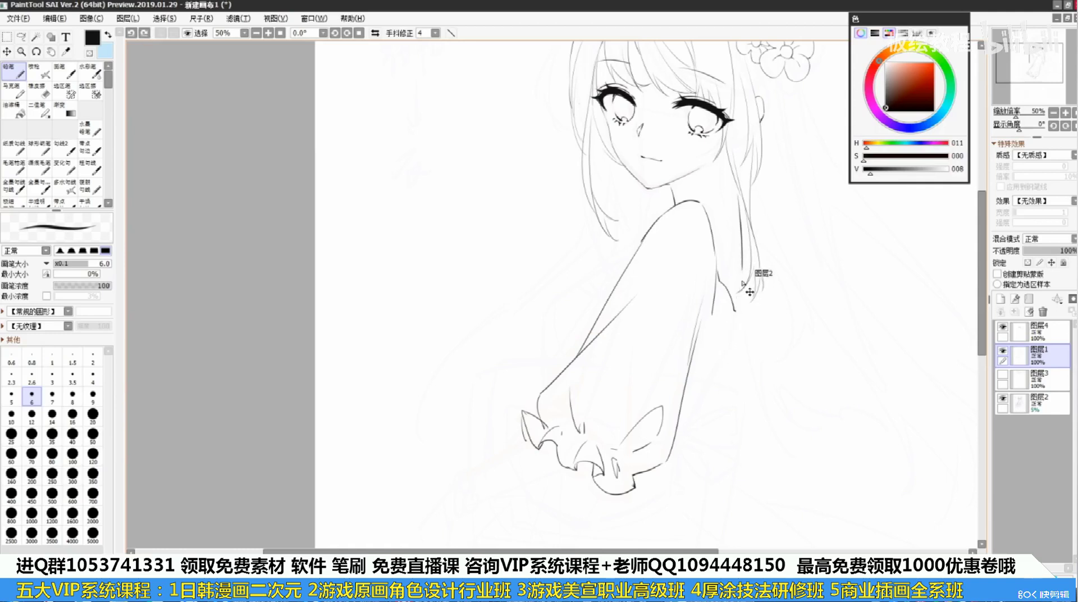
Continue the back contour behind the sleeve, tapering inward down to the waist
left_click_drag(741, 270, 724, 396)
key("ctrl+z")
left_click_drag(737, 319, 701, 424)
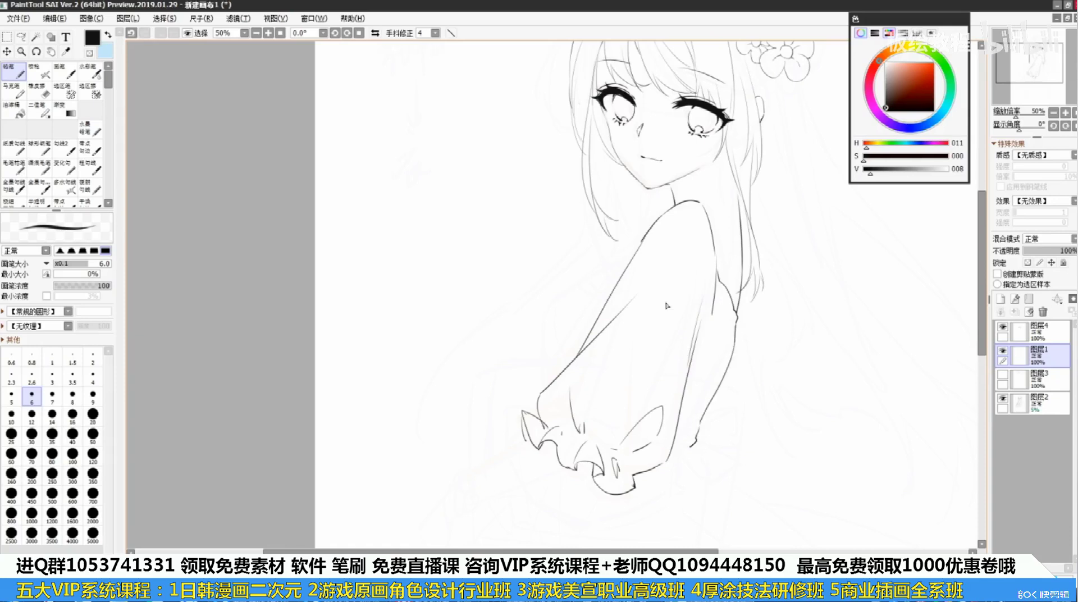
Clean up the line behind the shoulder and bridge the gap where the arm meets the back contour
left_click_drag(667, 306, 678, 360)
key("ctrl+z")
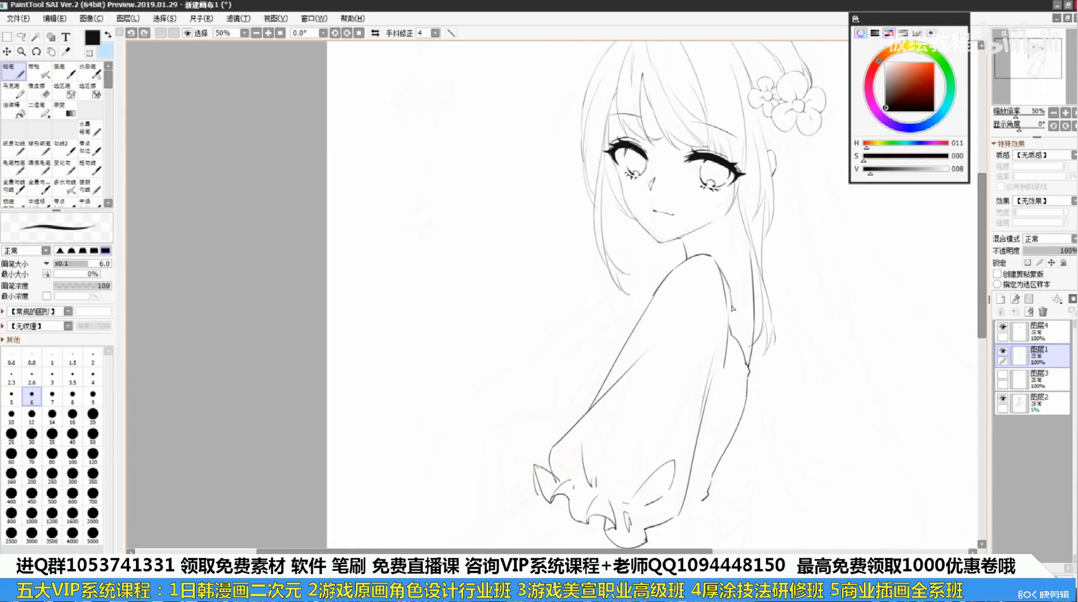
key("ctrl+z")
key("ctrl+z")
left_click_drag(731, 320, 732, 330)
left_click_drag(671, 368, 749, 357)
left_click_drag(699, 328, 702, 309)
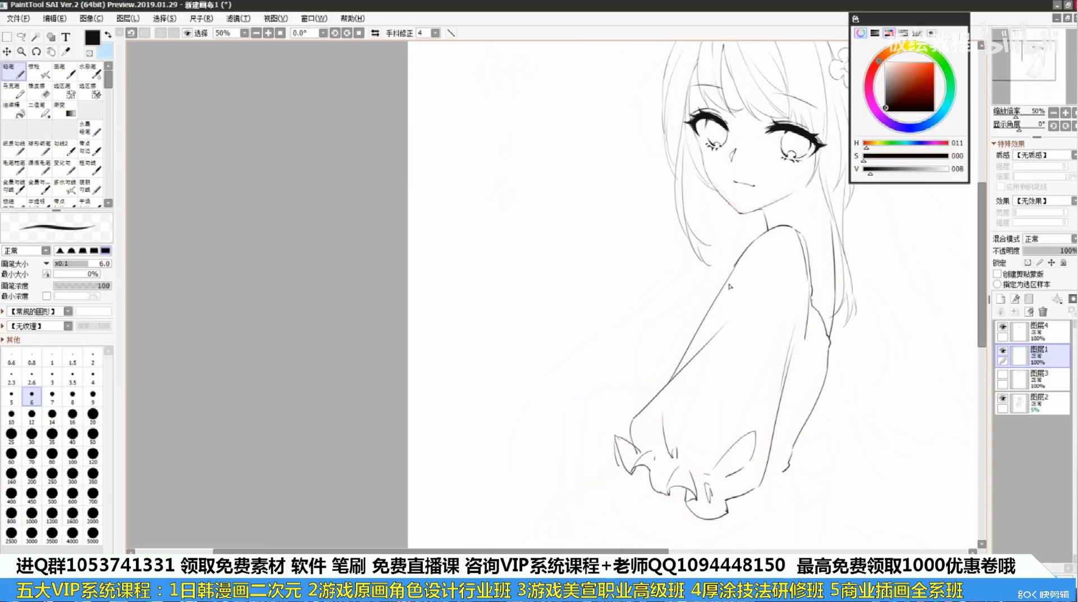
Ink the chest contour as a rounded curve bulging in front of the upper arm down to the sleeve
key("ctrl+z")
left_click_drag(728, 281, 628, 341)
key("ctrl+z")
mouse_move(730, 278)
left_mouse_down()
mouse_move(623, 339)
mouse_move(643, 339)
mouse_move(625, 415)
left_mouse_up()
key("ctrl+z")
key("ctrl+z")
key("ctrl+z")
mouse_move(640, 338)
left_mouse_down()
mouse_move(632, 424)
mouse_move(648, 324)
left_mouse_up()
key("ctrl+z")
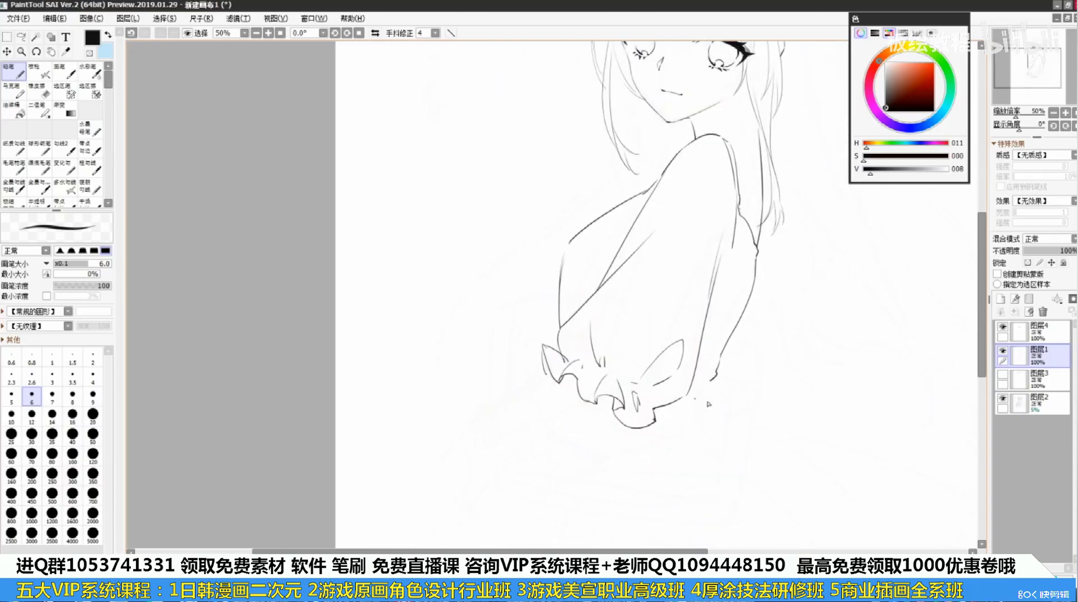
left_click_drag(741, 213, 691, 363)
key("ctrl+z")
left_click_drag(518, 366, 509, 392)
key("ctrl+z")
key("ctrl+z")
key("ctrl+z")
Ink a long back-hair curve falling from behind the head past the back and sweeping outward to the lower right
mouse_move(721, 364)
left_mouse_down()
mouse_move(662, 363)
mouse_move(615, 386)
left_mouse_up()
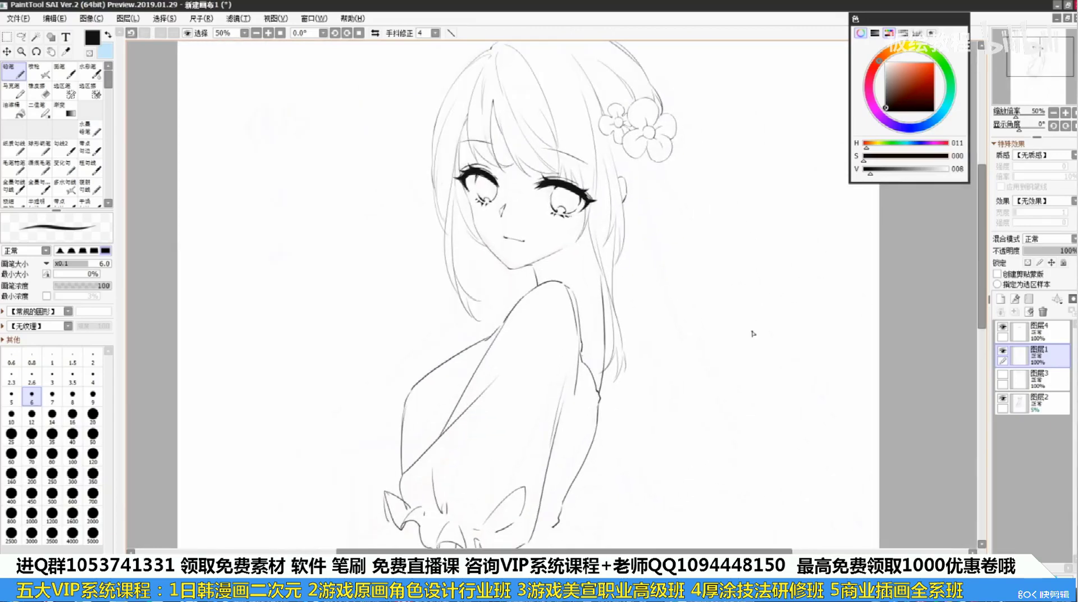
left_click_drag(701, 300, 696, 331)
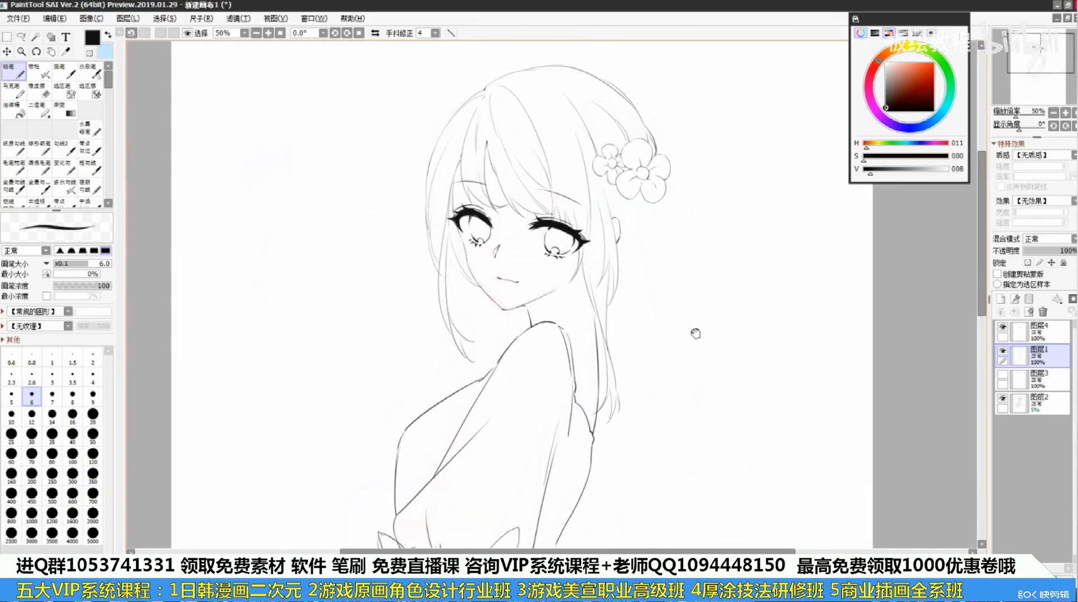
left_click_drag(652, 243, 645, 243)
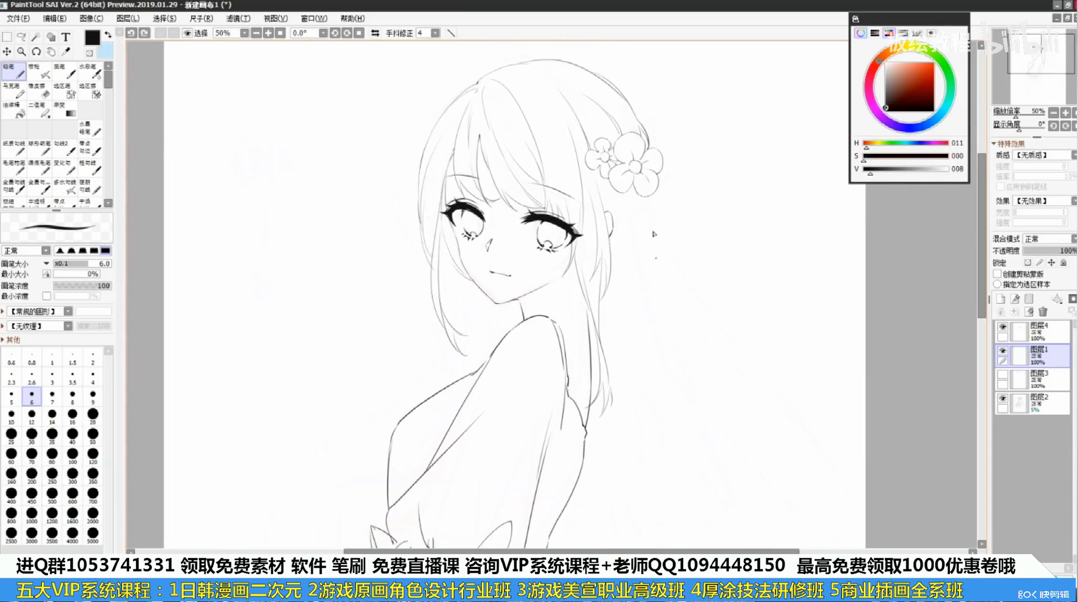
left_click_drag(651, 343, 635, 284)
mouse_move(626, 349)
left_mouse_down()
mouse_move(617, 322)
mouse_move(681, 485)
left_mouse_up()
key("ctrl+z")
left_click_drag(592, 219, 747, 481)
key("ctrl+z")
left_click_drag(647, 383, 751, 481)
key("ctrl+z")
Add a second line beside the lower end of the long hair curve to form its tapered tip
left_click_drag(661, 403, 756, 479)
key("ctrl+z")
mouse_move(659, 403)
left_mouse_down()
mouse_move(739, 479)
mouse_move(723, 462)
left_mouse_up()
key("ctrl+z")
key("ctrl+z")
left_click_drag(662, 404, 731, 467)
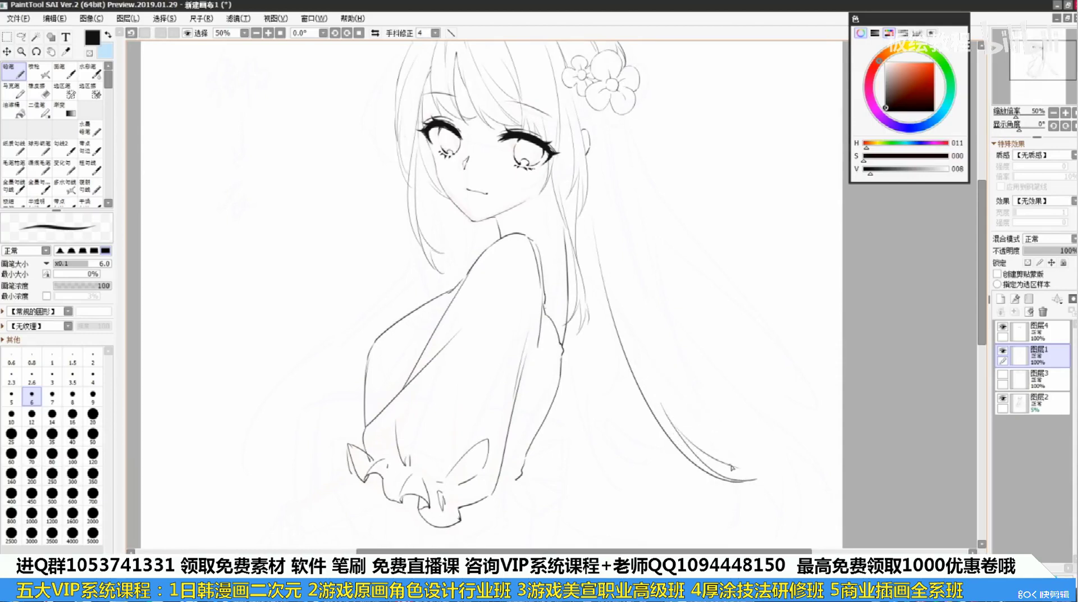
left_click_drag(659, 400, 756, 471)
Ink a hair strand starting behind the back and curving down past the waist
left_click_drag(646, 303, 654, 311)
left_click_drag(603, 427, 608, 373)
left_click_drag(589, 299, 615, 404)
key("ctrl+z")
left_click_drag(582, 325, 614, 466)
Shape the lower end of the strand behind the waist into a pointed tip hooking inward
left_click_drag(616, 395, 602, 477)
key("ctrl+z")
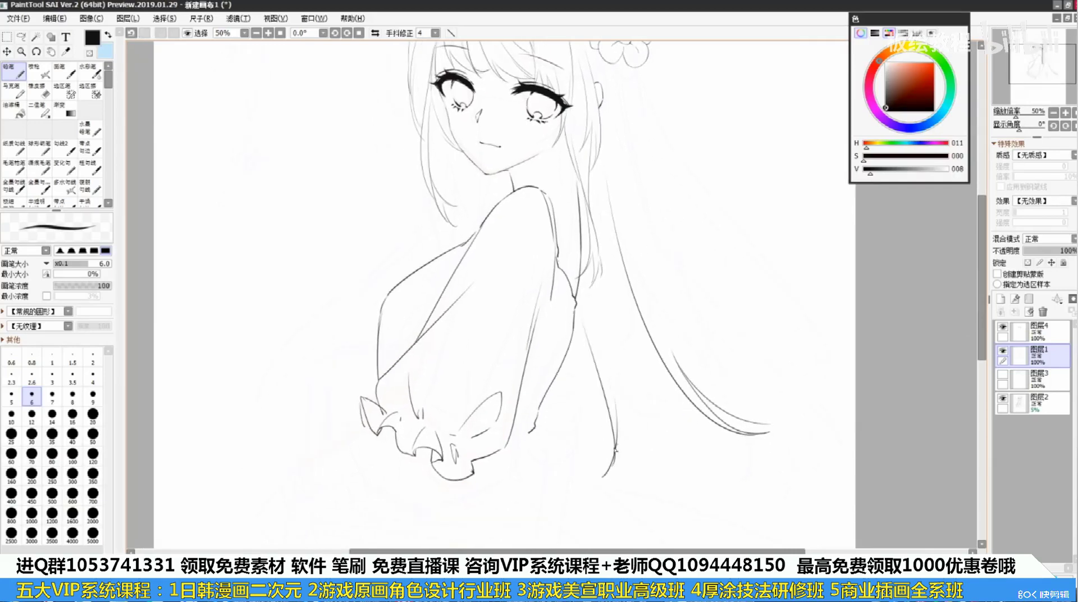
key("ctrl+z")
mouse_move(616, 419)
left_mouse_down()
mouse_move(615, 464)
mouse_move(602, 476)
left_mouse_up()
key("ctrl+z")
left_click(618, 426)
key("ctrl+z")
key("ctrl+z")
left_click_drag(618, 427, 609, 471)
key("ctrl+z")
key("ctrl+z")
Ink a short curved wisp between the back contour and the strand behind the waist
left_click_drag(577, 294, 598, 426)
key("ctrl+z")
left_click_drag(571, 343, 607, 421)
key("ctrl+z")
key("ctrl+z")
left_click_drag(573, 346, 600, 403)
left_click_drag(581, 326, 607, 418)
key("ctrl+z")
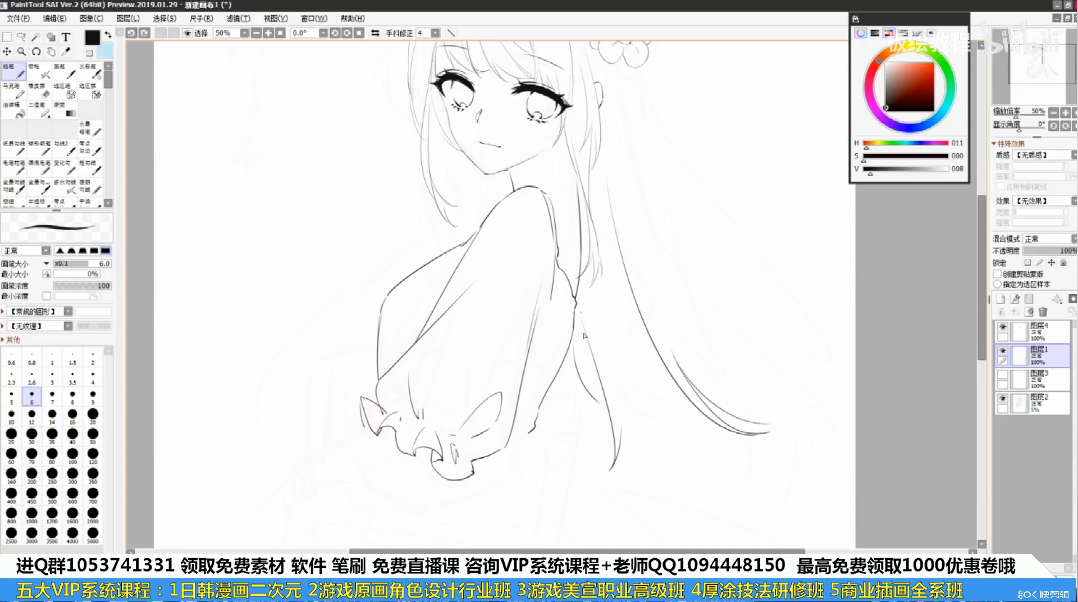
Ink the outer edge of the strand behind the waist, curving down to meet its pointed tip
left_click_drag(584, 352, 613, 417)
key("ctrl+z")
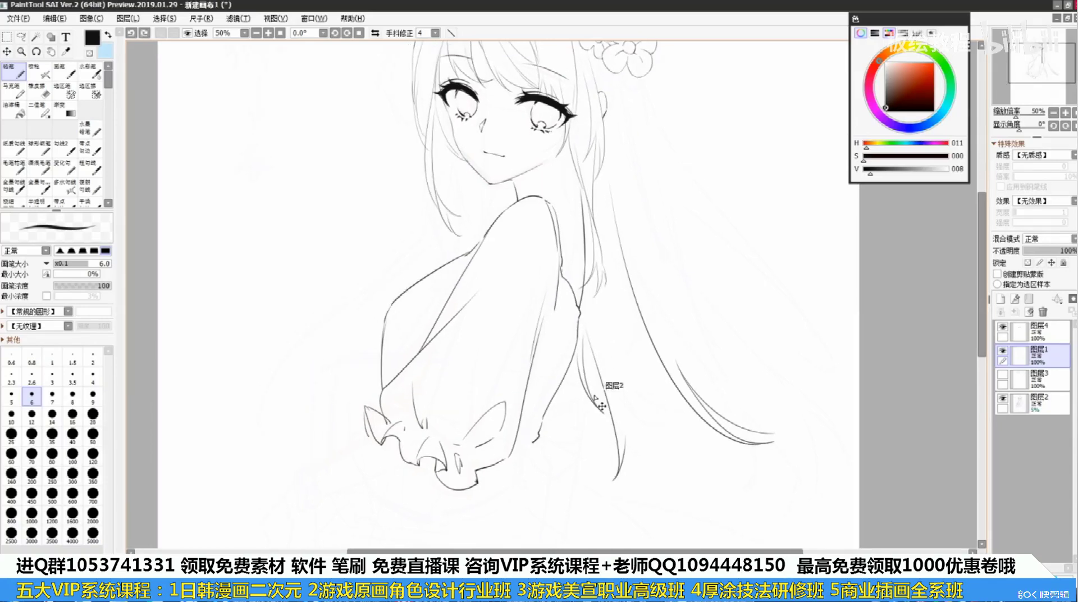
key("ctrl+z")
key("ctrl+z")
left_click_drag(625, 365, 625, 448)
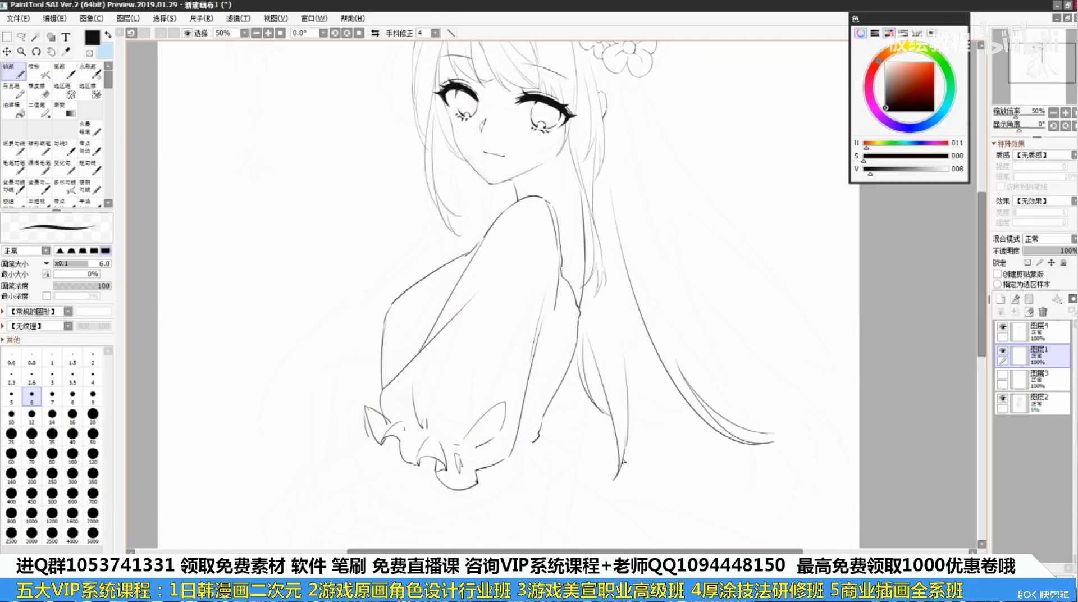
Ink a curved line filling the gap between the waist strand and the long sweeping hair curve
left_click_drag(628, 384, 674, 455)
key("ctrl+z")
left_click_drag(642, 365, 701, 439)
key("ctrl+z")
left_click_drag(624, 338, 705, 453)
key("ctrl+z")
left_click_drag(611, 299, 718, 441)
key("ctrl+z")
Refine the short tapered strand ends just below the long sweeping hair curve
left_click_drag(642, 387, 704, 457)
key("ctrl+z")
mouse_move(663, 423)
left_mouse_down()
mouse_move(713, 463)
mouse_move(704, 458)
left_mouse_up()
key("ctrl+z")
key("ctrl+z")
key("ctrl+z")
key("ctrl+z")
Ink the outer contour of the back hair as a long curve from below the flower ornament out to the lower right
scroll(651, 287, "up", 2)
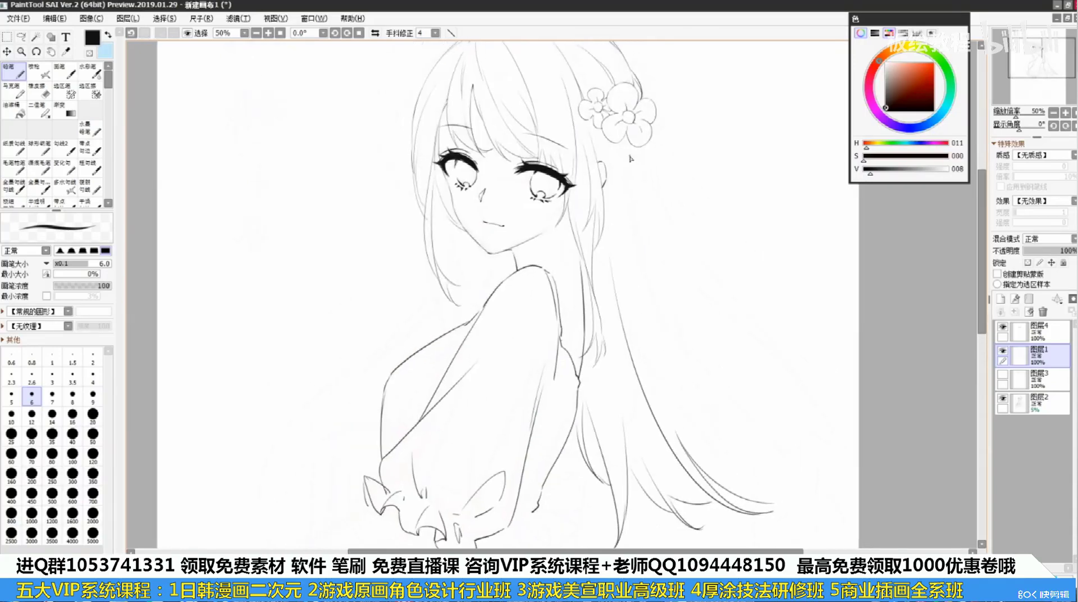
left_click_drag(626, 209, 802, 468)
key("ctrl+z")
left_click_drag(632, 180, 794, 438)
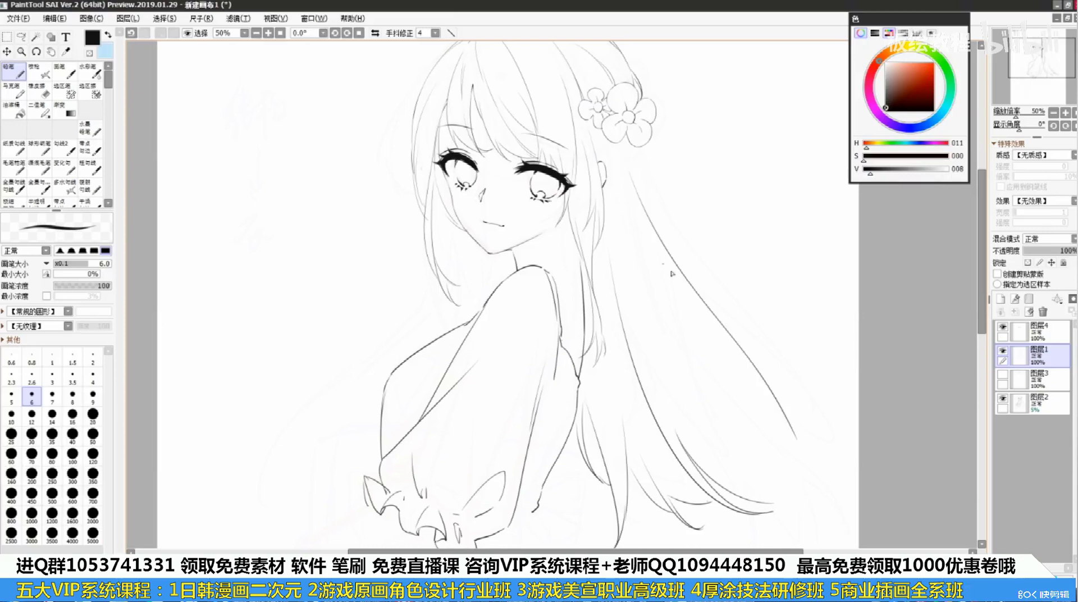
left_click_drag(708, 323, 801, 491)
key("ctrl+z")
key("ctrl+z")
mouse_move(643, 220)
left_mouse_down()
mouse_move(781, 368)
mouse_move(820, 426)
left_mouse_up()
left_click_drag(783, 382, 814, 475)
key("ctrl+z")
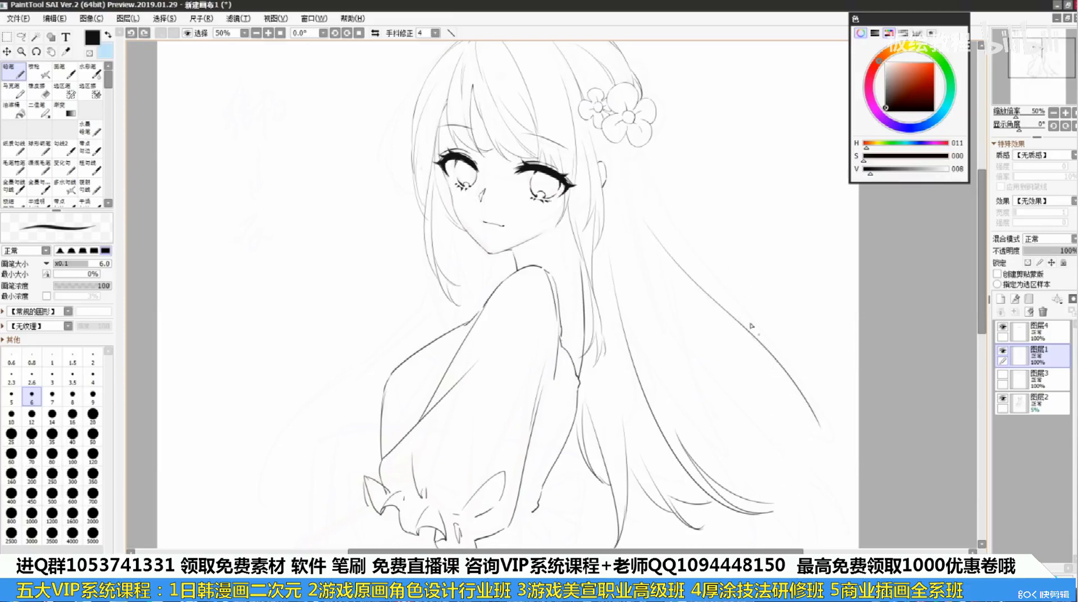
left_click_drag(777, 359, 816, 472)
key("ctrl+z")
key("ctrl+z")
left_click_drag(652, 227, 825, 443)
key("ctrl+z")
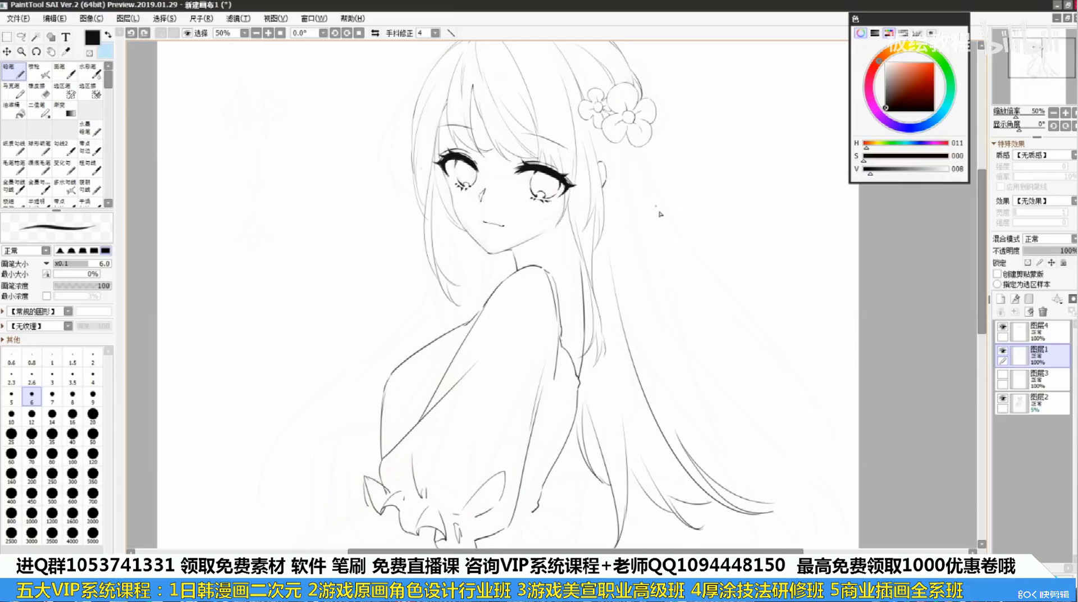
left_click_drag(633, 190, 821, 396)
Ink the inner edge at the outer hair contour's end, bending sharply downward
mouse_move(774, 359)
left_mouse_down()
mouse_move(830, 464)
mouse_move(717, 364)
mouse_move(748, 419)
left_mouse_up()
key("ctrl+z")
key("ctrl+z")
left_click_drag(722, 364, 768, 450)
left_click_drag(766, 418, 757, 470)
key("ctrl+z")
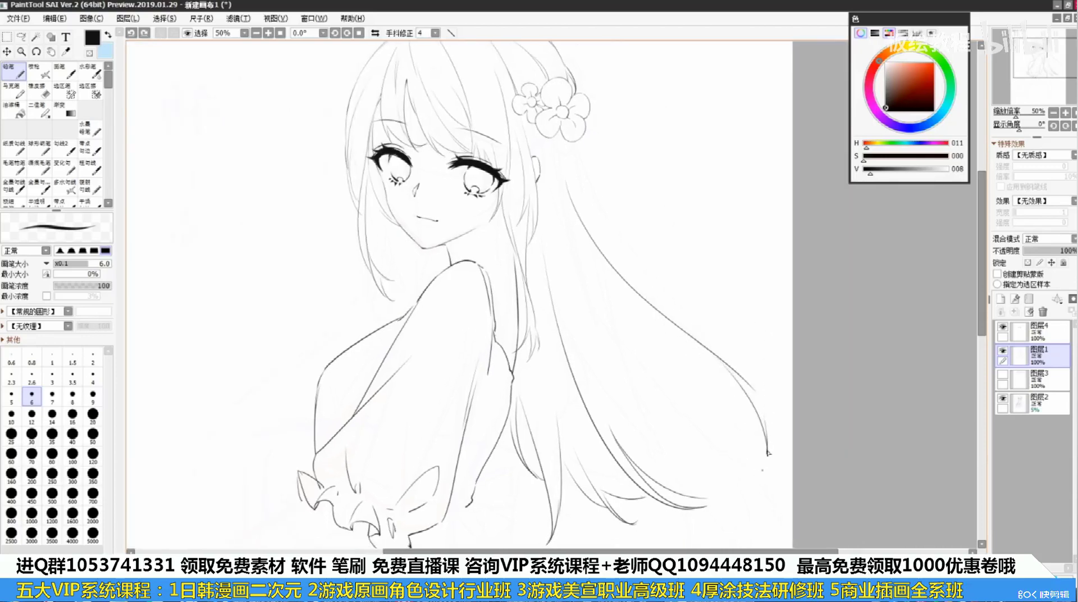
Finish the downward bend at the end of the outer hair lock with a tapered, slightly inward-curving tip
left_click_drag(768, 418, 760, 470)
key("ctrl+z")
left_click_drag(763, 406, 763, 471)
key("ctrl+z")
left_click_drag(764, 404, 760, 471)
key("ctrl+z")
key("ctrl+z")
left_click_drag(762, 410, 761, 470)
Add a short pointed wisp at the outer hair lock's end and a second line along its upper contour
left_click_drag(765, 431, 824, 496)
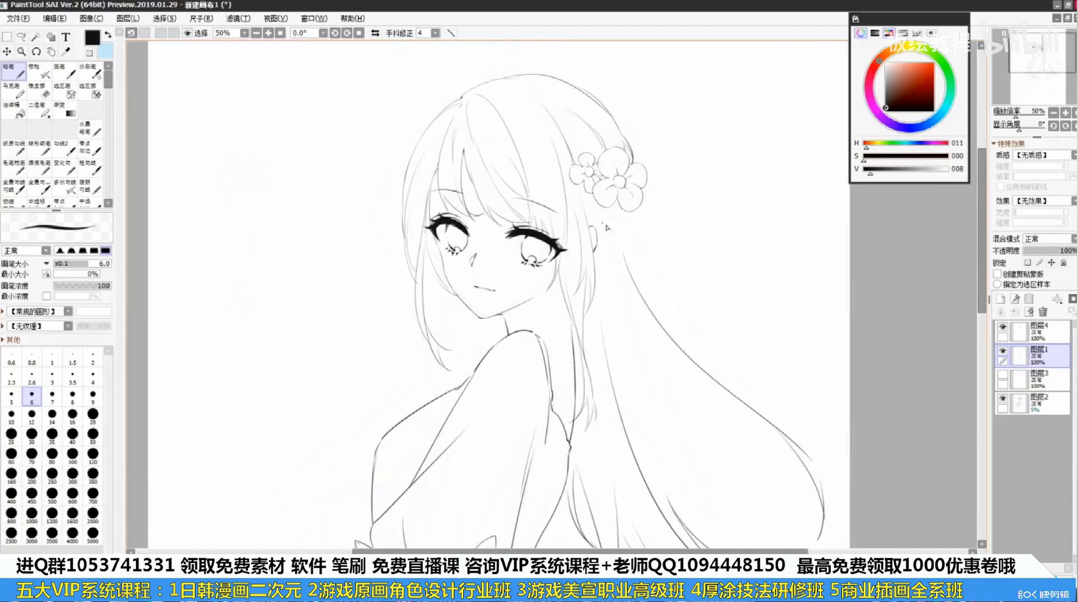
key("ctrl+z")
mouse_move(615, 257)
left_mouse_down()
mouse_move(672, 355)
mouse_move(718, 385)
mouse_move(669, 350)
left_mouse_up()
key("ctrl+z")
key("ctrl+z")
mouse_move(768, 418)
left_mouse_down()
mouse_move(801, 483)
mouse_move(793, 462)
mouse_move(793, 478)
left_mouse_up()
key("ctrl+z")
key("ctrl+z")
left_click_drag(636, 290, 688, 334)
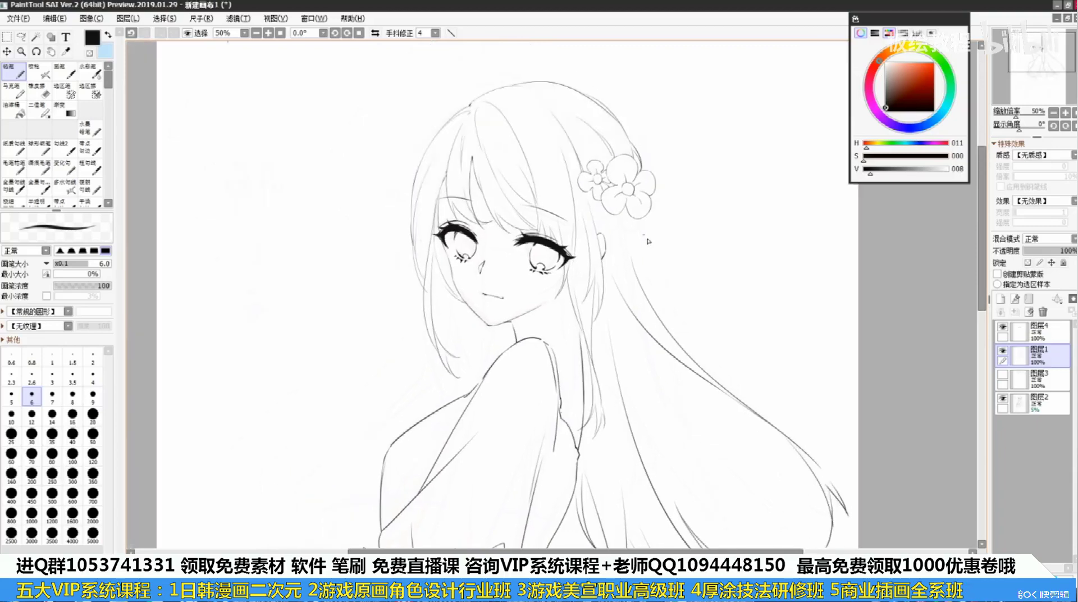
Ink the hair edge running from under the flower ornament down to the outer hair contour with a doubled line
left_click_drag(643, 224, 660, 324)
key("ctrl+z")
left_click_drag(646, 215, 668, 315)
key("ctrl+z")
key("ctrl+z")
left_click_drag(654, 243, 666, 314)
left_click_drag(645, 218, 669, 335)
key("ctrl+z")
key("ctrl+z")
Ink a thin inner strand line from below the flower, converging with the hair edge beside it
left_click_drag(619, 213, 658, 311)
key("ctrl+z")
key("ctrl+z")
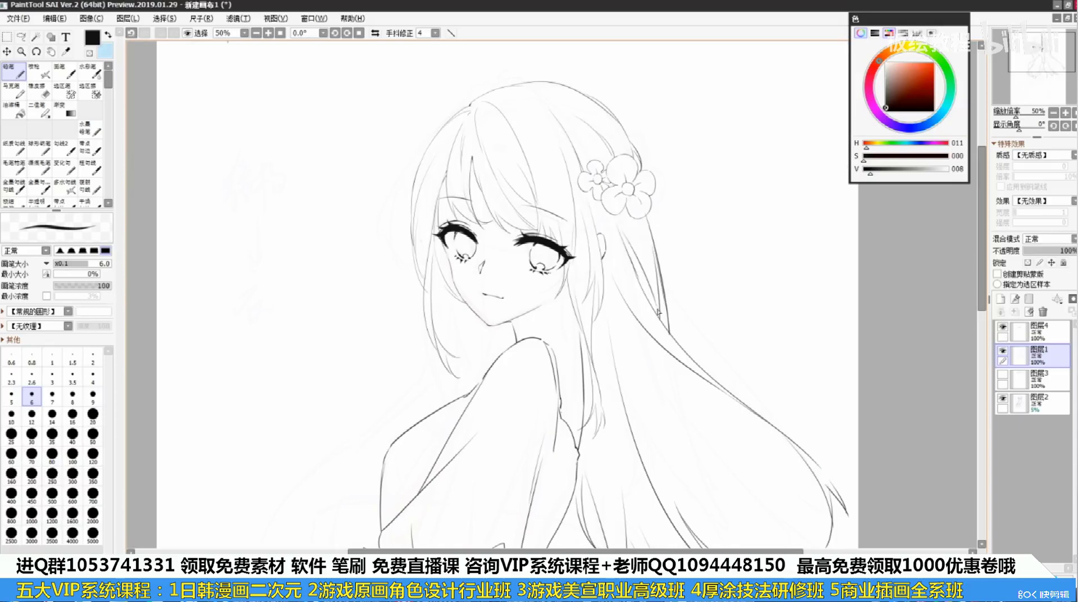
key("ctrl+z")
left_click_drag(625, 235, 657, 315)
Ink an inner back-hair line downward and erase a gap in the long curve below it with a size 14 eraser
left_click_drag(660, 386, 637, 283)
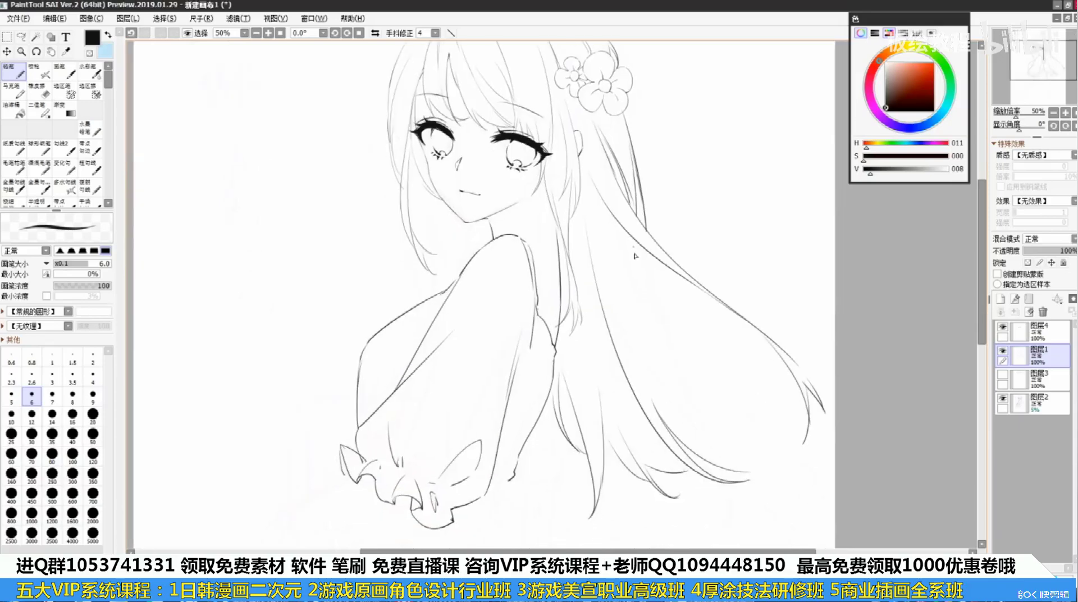
key("ctrl+z")
key("e")
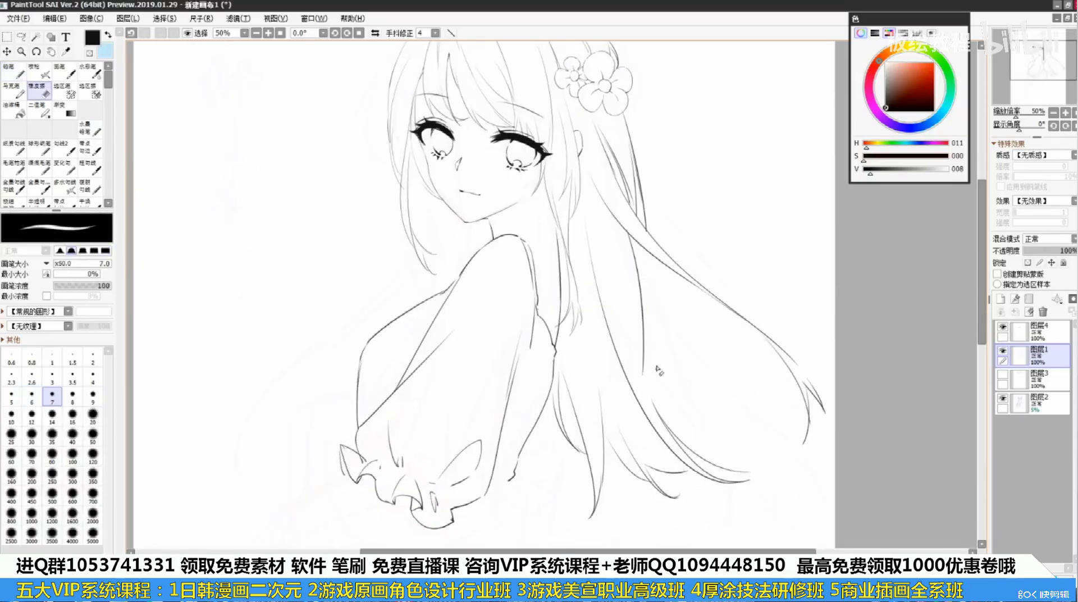
key("bracketright")
key("bracketright")
key("bracketright")
key("bracketright")
key("bracketright")
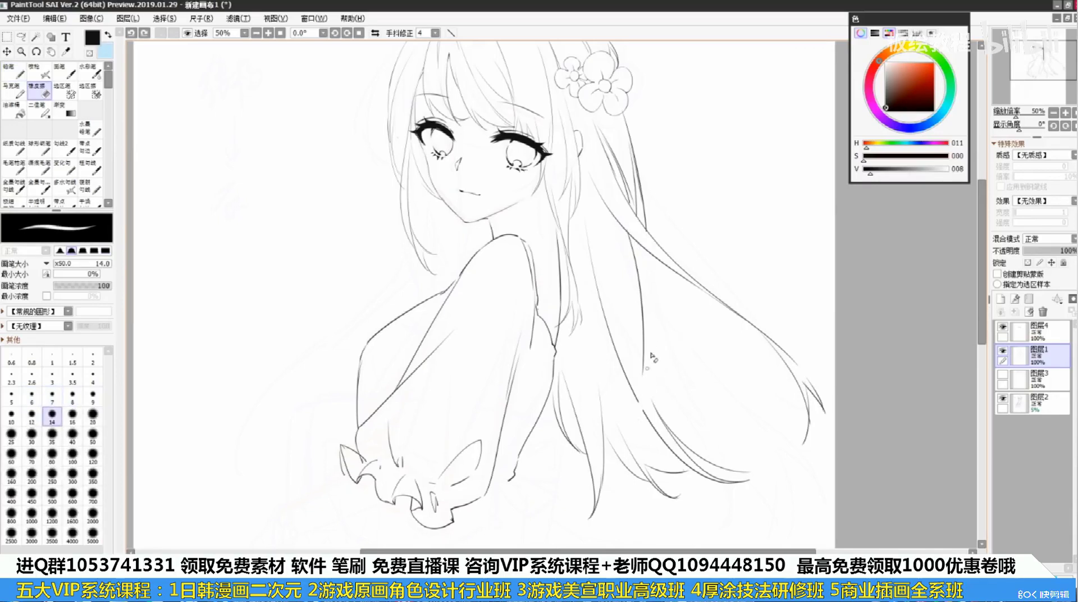
left_click_drag(651, 356, 654, 314)
Extend the inner back-hair line with the pencil through the erased gap, curving inward to a pointed tip
left_click(22, 77)
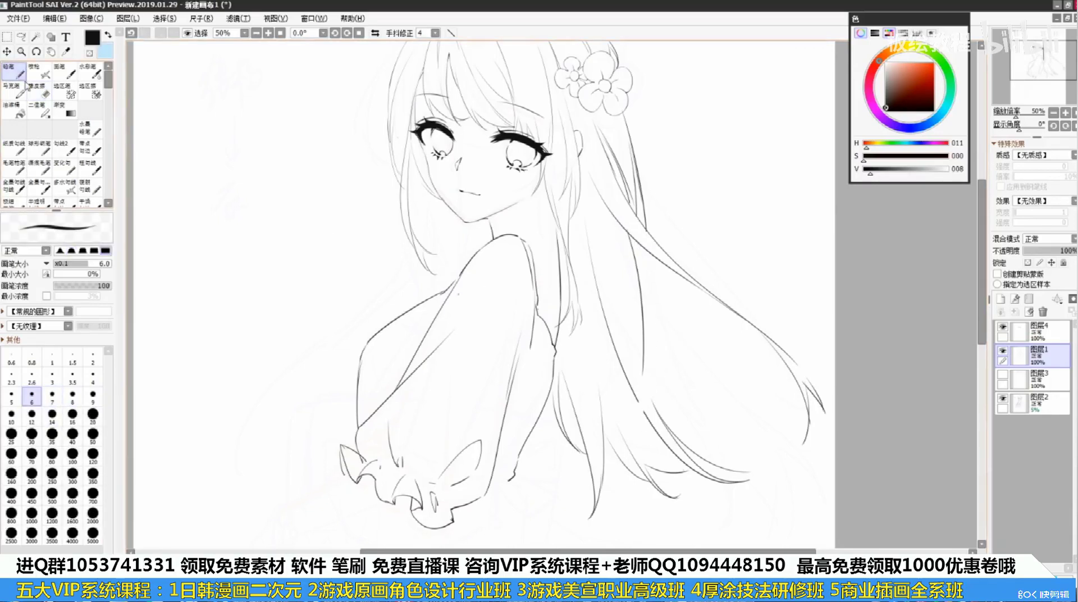
key("ctrl+z")
left_click_drag(643, 371, 610, 457)
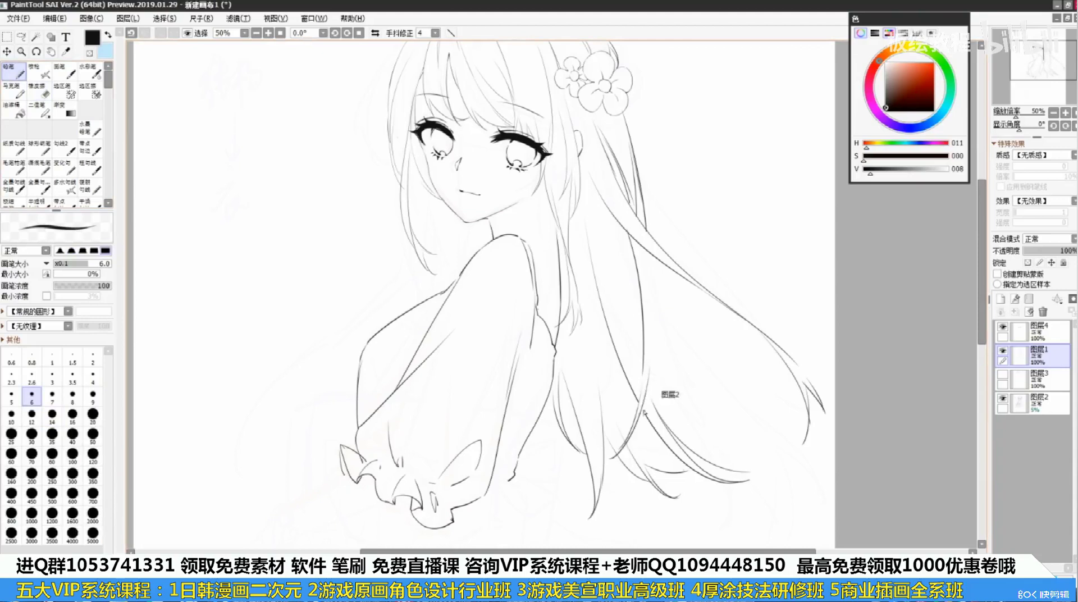
key("ctrl+z")
key("ctrl+z")
left_click_drag(646, 389, 613, 454)
key("ctrl+z")
left_click_drag(647, 387, 616, 456)
Ink a short line dropping from the underside of the outer hair contour beside the inner strand
left_click_drag(650, 270, 655, 408)
key("ctrl+z")
left_click_drag(655, 289, 655, 411)
key("ctrl+z")
left_click_drag(657, 303, 656, 406)
key("ctrl+z")
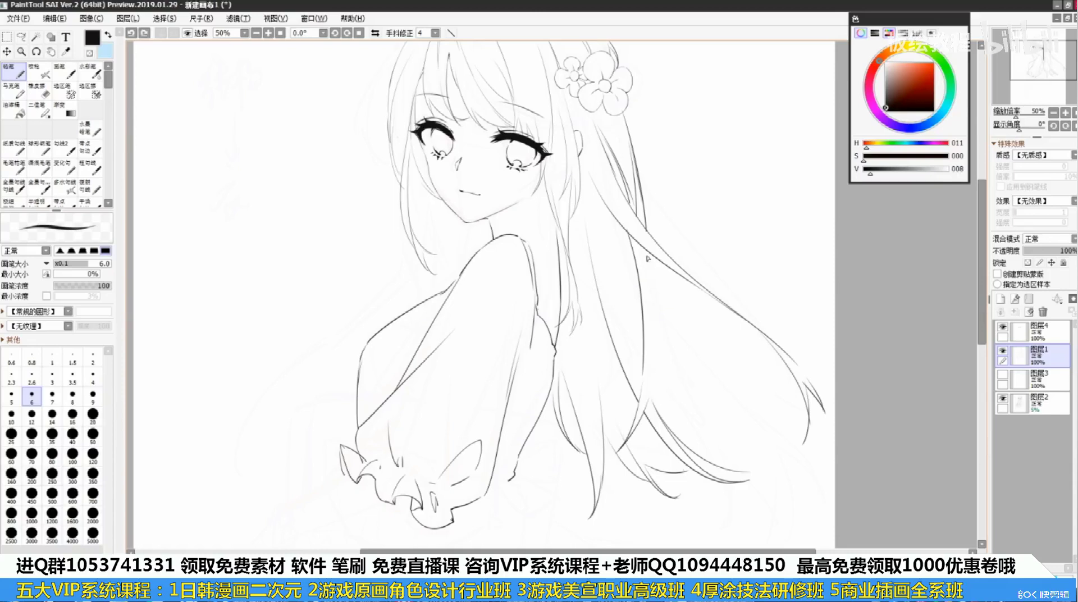
left_click_drag(650, 267, 668, 374)
key("ctrl+z")
left_click_drag(646, 252, 652, 315)
key("ctrl+z")
left_click_drag(648, 248, 650, 297)
Continue that line down to the lower hair ends and add a short stroke to form its tip
mouse_move(652, 303)
left_mouse_down()
mouse_move(688, 431)
mouse_move(686, 413)
mouse_move(720, 477)
left_mouse_up()
key("ctrl+z")
key("ctrl+z")
left_click_drag(689, 415, 709, 461)
key("ctrl+z")
key("ctrl+z")
mouse_move(686, 414)
left_mouse_down()
mouse_move(708, 460)
mouse_move(691, 447)
left_mouse_up()
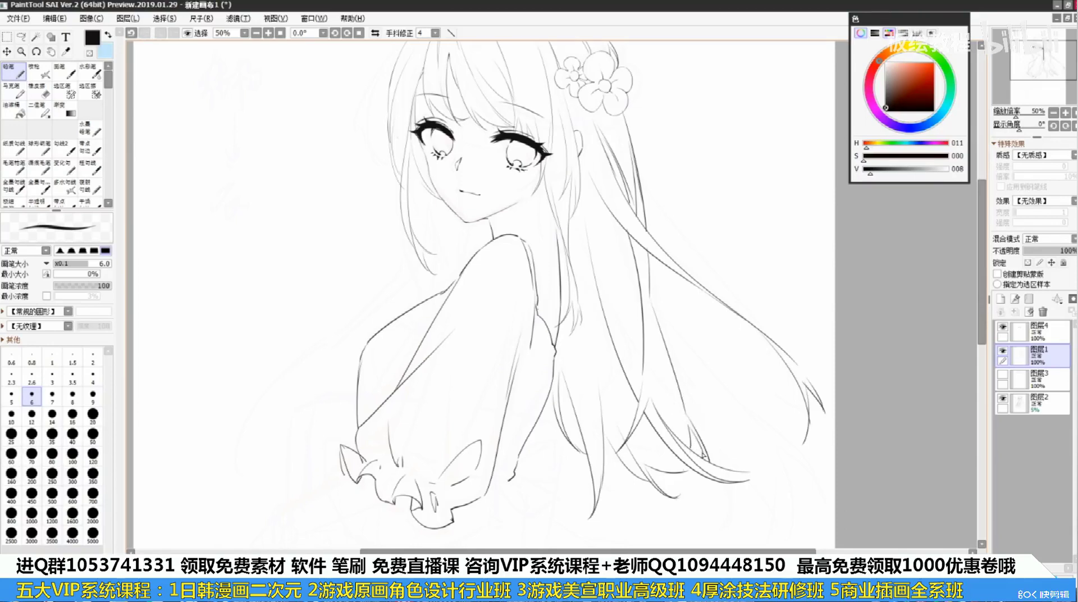
Extend the long lower back-hair curve outward and up toward the outer hair tip
key("ctrl+z")
mouse_move(751, 474)
left_mouse_down()
mouse_move(793, 459)
mouse_move(783, 448)
mouse_move(741, 482)
left_mouse_up()
key("ctrl+z")
left_click_drag(662, 346, 656, 408)
key("ctrl+z")
left_click_drag(658, 321, 651, 413)
key("ctrl+z")
left_click_drag(653, 351, 644, 409)
key("ctrl+z")
left_click_drag(652, 370, 653, 399)
key("ctrl+z")
key("ctrl+z")
Clean the small strand tip near the lower hair ends with the size 14 eraser
key("e")
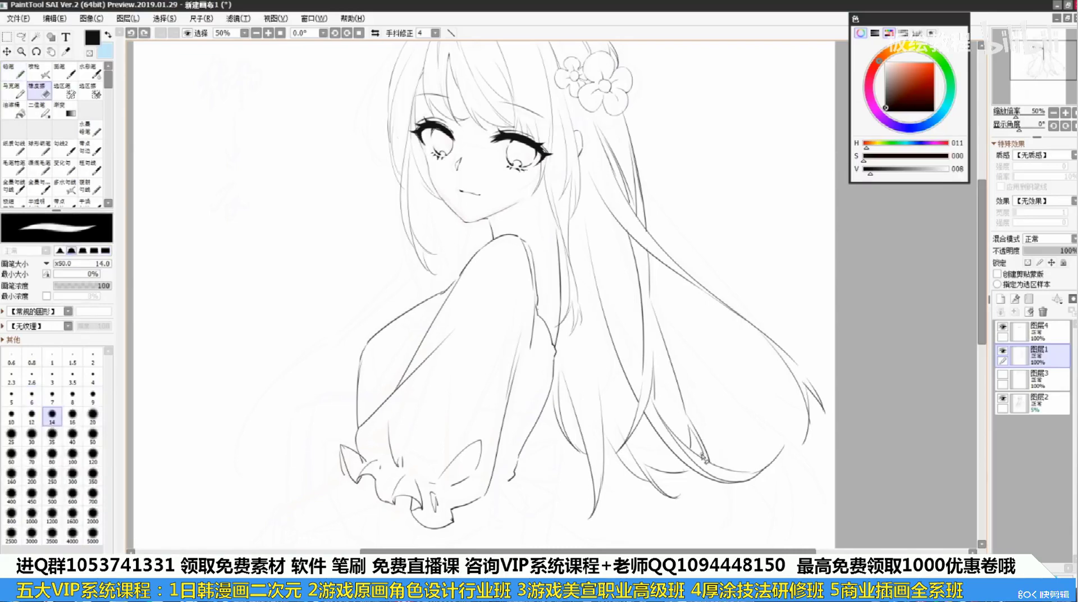
left_click_drag(704, 458, 699, 455)
left_click(21, 78)
Ink a hair strand from behind the jaw down to the top of the raised shoulder with the size 6 pencil
left_click_drag(665, 418, 687, 415)
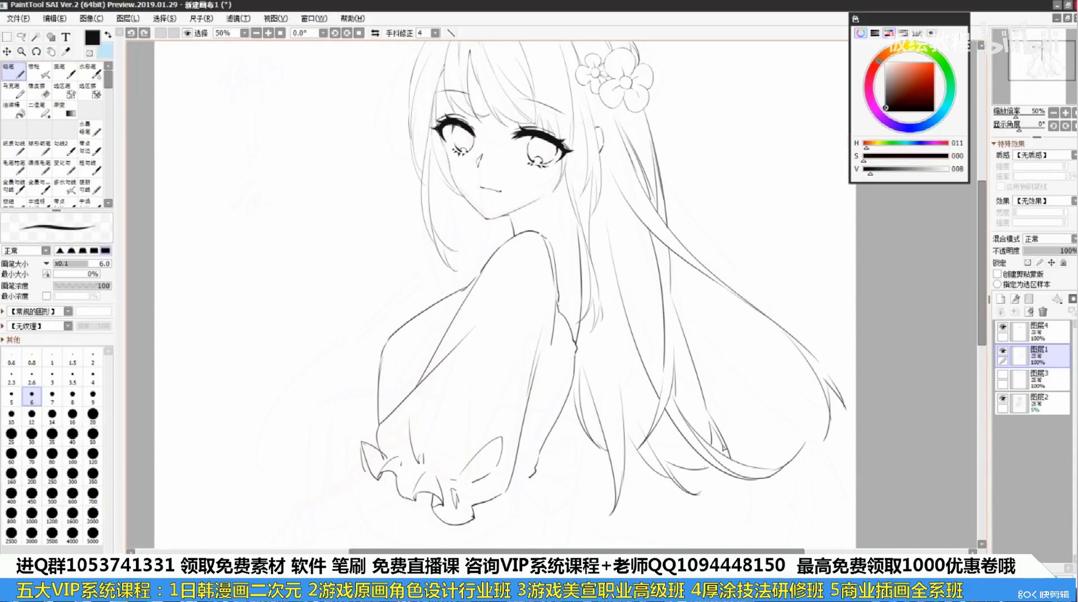
left_click_drag(686, 367, 694, 419)
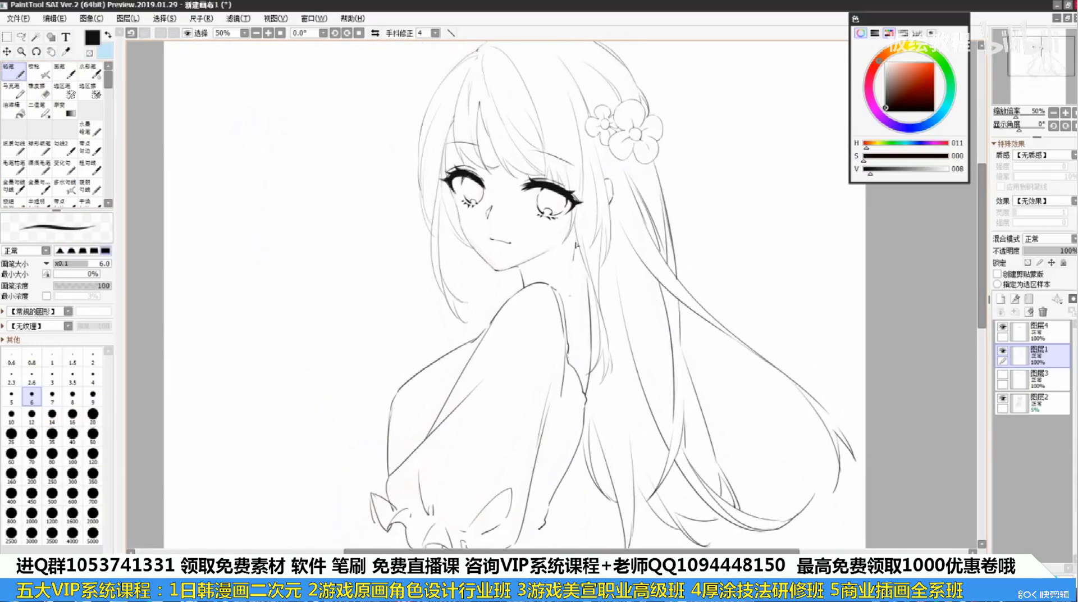
left_click_drag(580, 268, 652, 288)
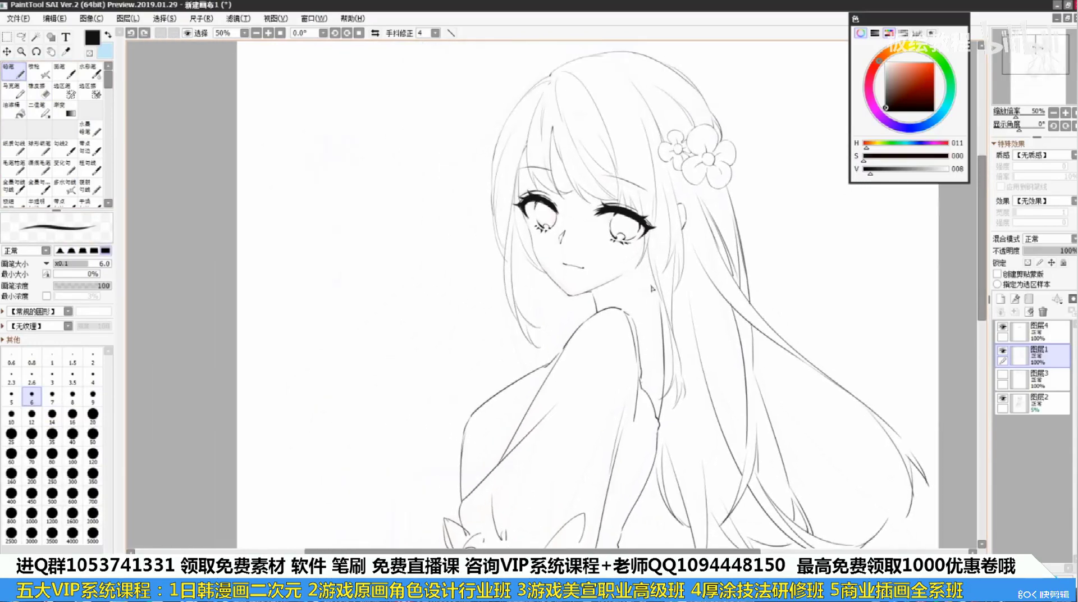
key("e")
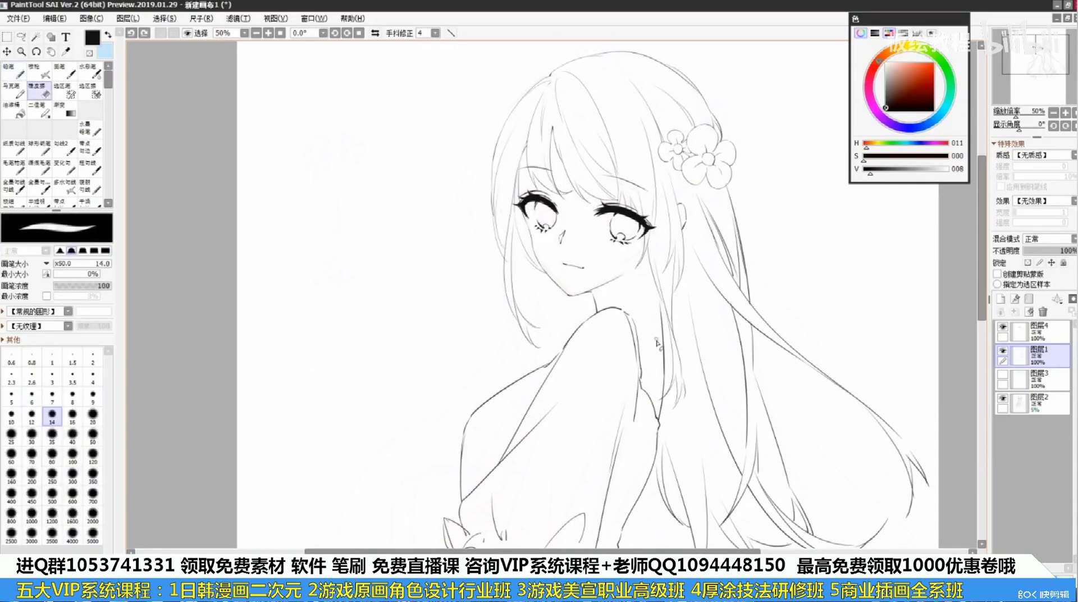
mouse_move(623, 311)
left_mouse_down()
mouse_move(655, 339)
mouse_move(635, 327)
left_mouse_up()
key("ctrl+z")
left_click(15, 70)
key("ctrl+z")
mouse_move(647, 282)
left_mouse_down()
mouse_move(656, 316)
mouse_move(627, 310)
left_mouse_up()
key("ctrl+z")
mouse_move(645, 253)
left_mouse_down()
mouse_move(616, 307)
mouse_move(635, 331)
left_mouse_up()
key("ctrl+z")
left_click_drag(654, 290, 636, 334)
key("ctrl+z")
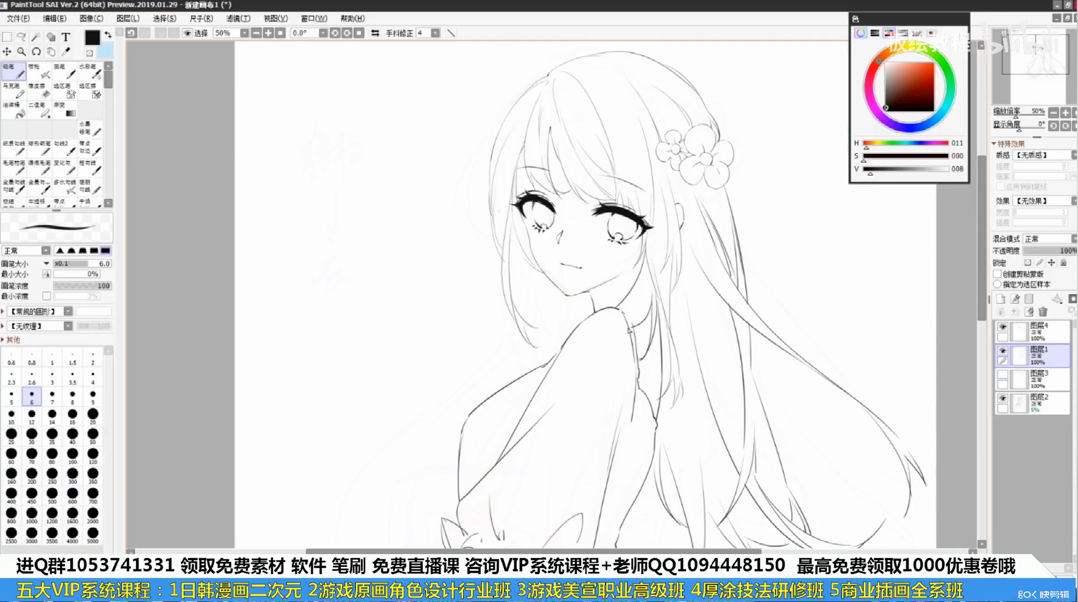
Trim the tip of the long front side lock and ink curved collar folds between it and the raised shoulder
key("e")
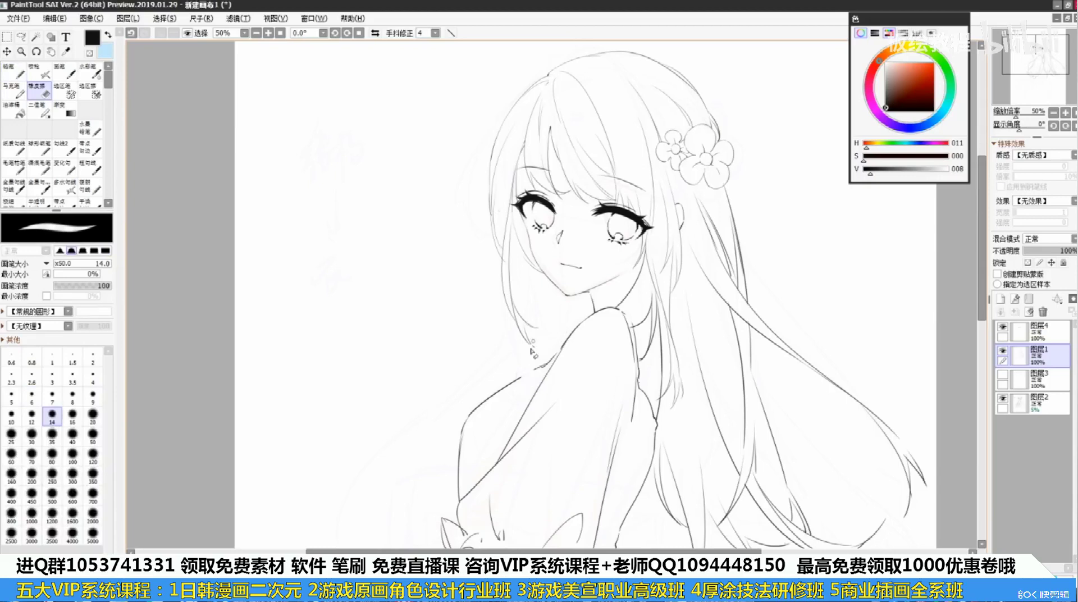
left_click(14, 74)
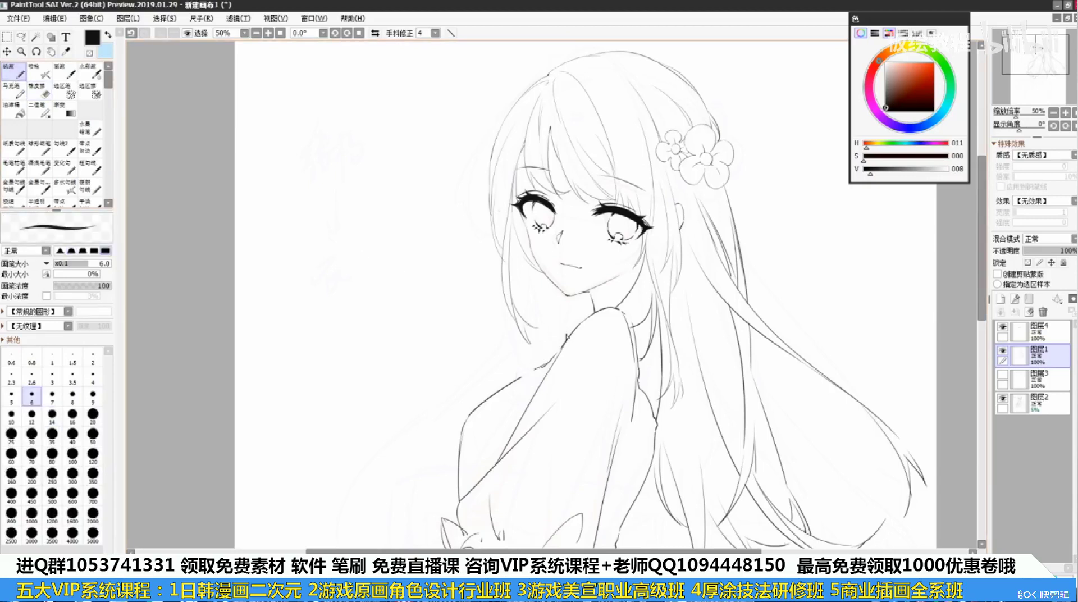
left_click_drag(558, 340, 520, 398)
mouse_move(550, 349)
left_mouse_down()
mouse_move(512, 396)
mouse_move(538, 387)
left_mouse_up()
key("ctrl+z")
key("ctrl+z")
mouse_move(560, 347)
left_mouse_down()
mouse_move(523, 379)
mouse_move(535, 397)
mouse_move(527, 408)
mouse_move(536, 371)
left_mouse_up()
key("ctrl+z")
key("ctrl+z")
key("ctrl+z")
key("ctrl+z")
key("ctrl+z")
key("ctrl+z")
key("ctrl+z")
key("ctrl+z")
Ink a second curved strand behind the neck, running from below the ear to the shoulder
left_click_drag(620, 305, 603, 300)
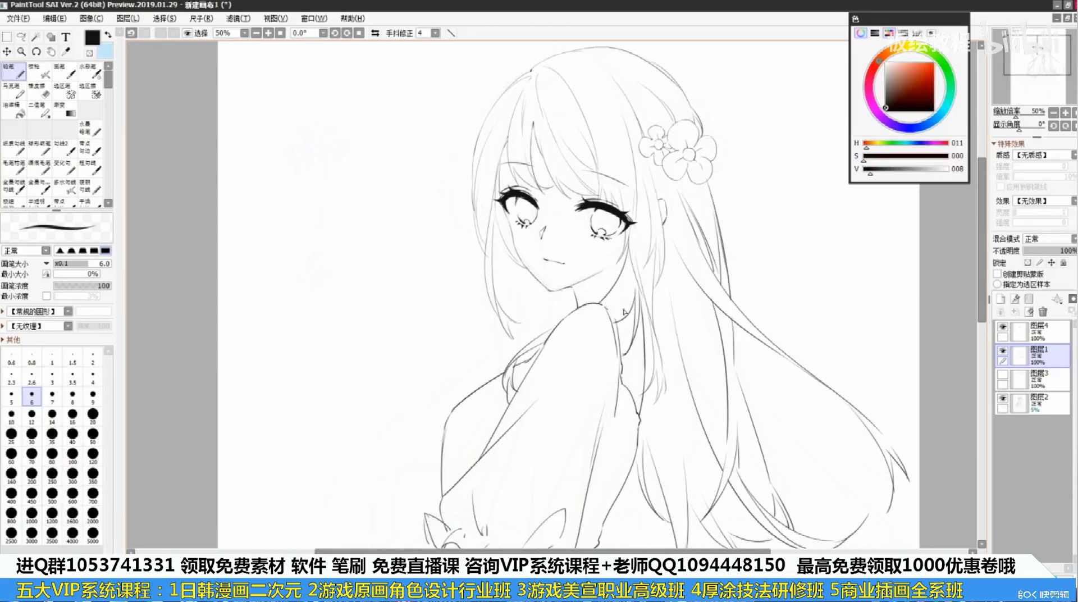
key("ctrl+z")
left_click_drag(628, 272, 613, 322)
key("ctrl+z")
key("ctrl+z")
left_click_drag(630, 277, 618, 319)
Retouch the top of the shoulder contour beside the neck strands with short pencil strokes
key("e")
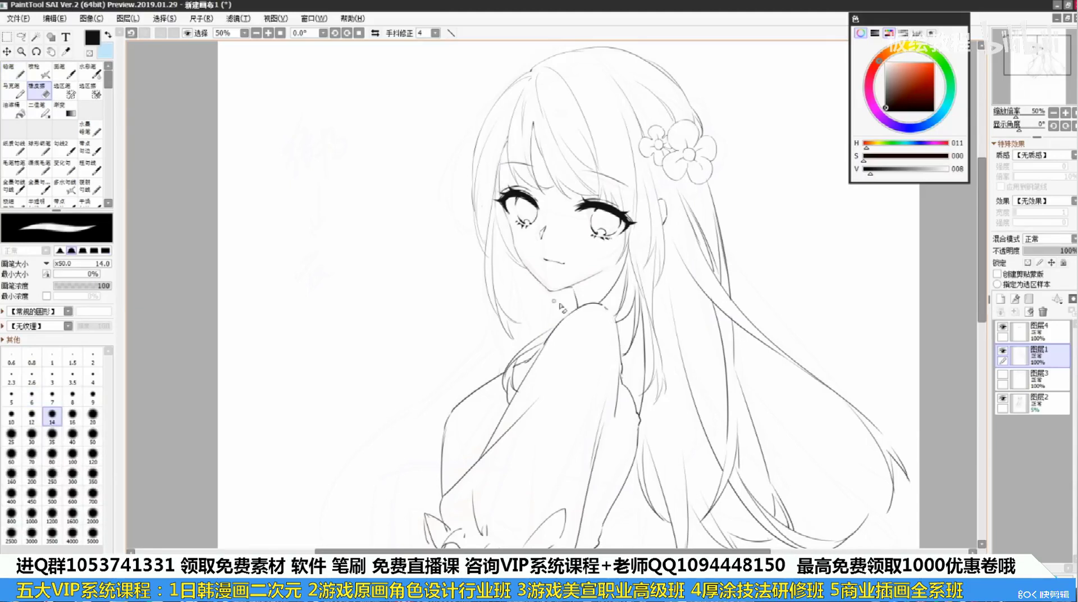
left_click(14, 71)
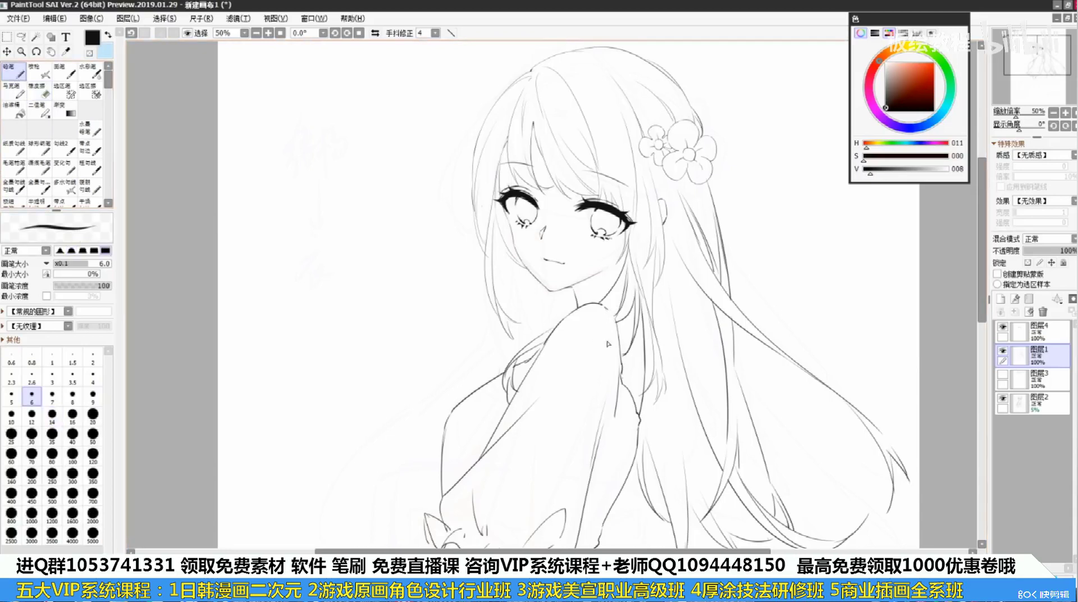
key("ctrl+z")
key("ctrl+z")
left_click_drag(613, 315, 618, 326)
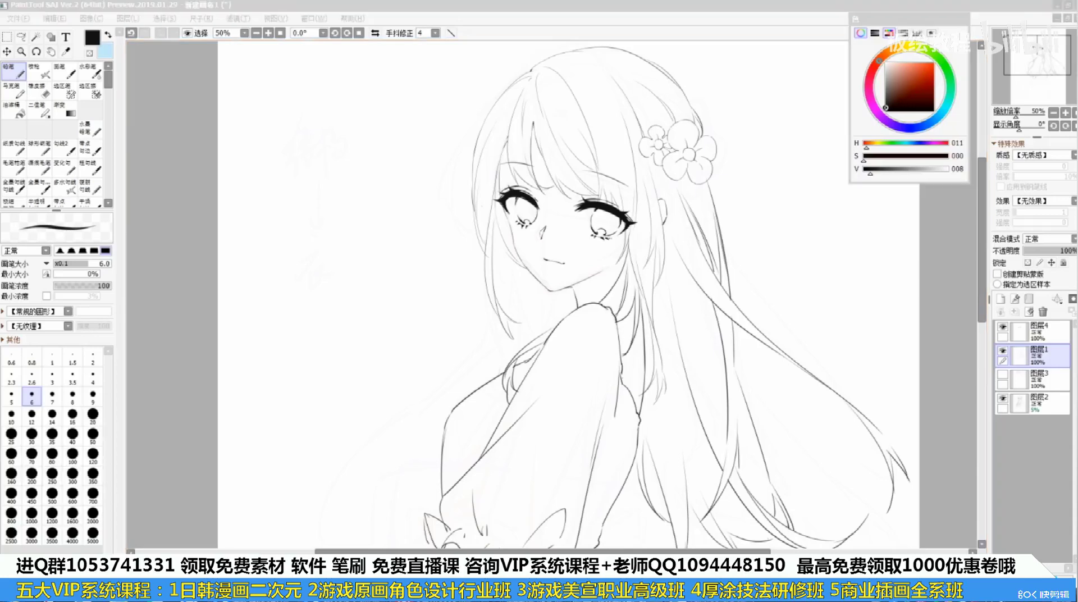
left_click(628, 322)
mouse_move(627, 322)
left_mouse_down()
mouse_move(607, 265)
mouse_move(670, 305)
left_mouse_up()
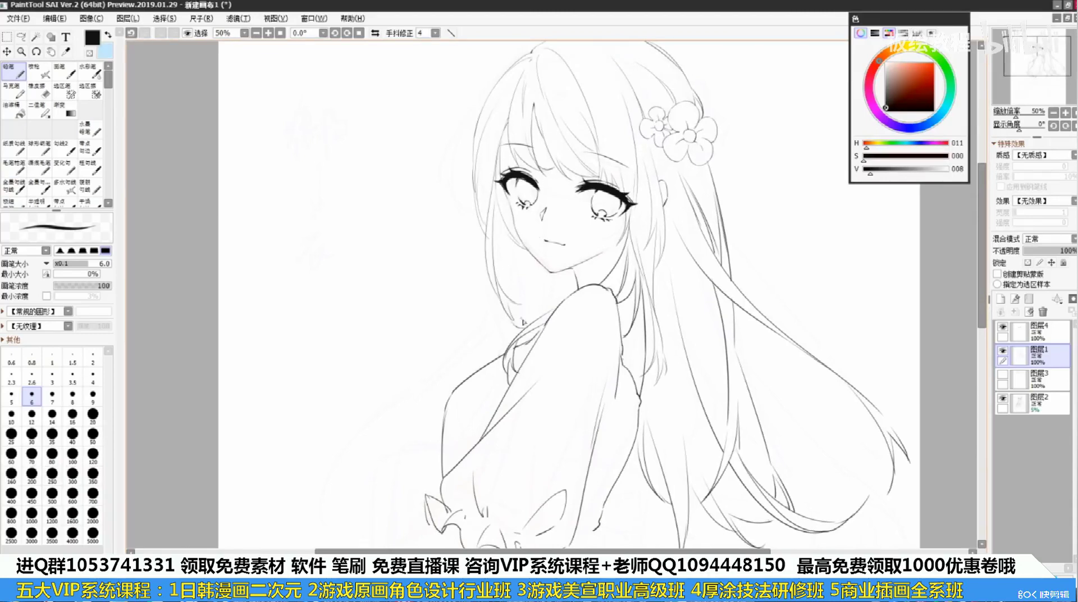
key("ctrl+z")
left_click_drag(610, 312, 608, 309)
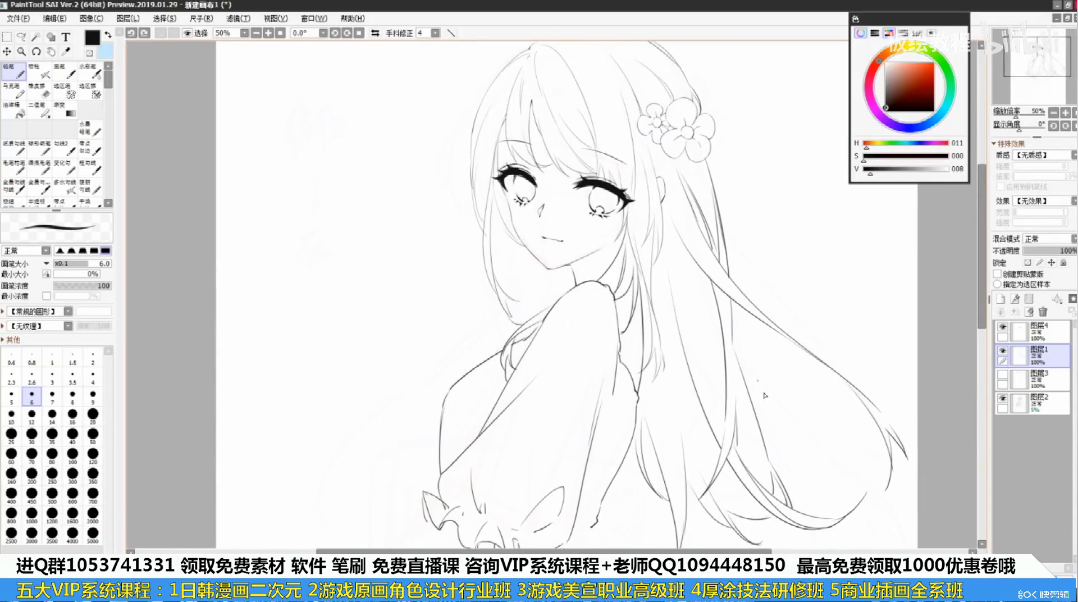
Ink a thin strand line down the inside of the back hair, below the outer contour
left_click_drag(735, 350, 737, 412)
key("ctrl+z")
left_click_drag(732, 321, 734, 375)
key("ctrl+z")
key("ctrl+z")
left_click_drag(731, 324, 735, 406)
key("ctrl+z")
left_click_drag(675, 270, 728, 413)
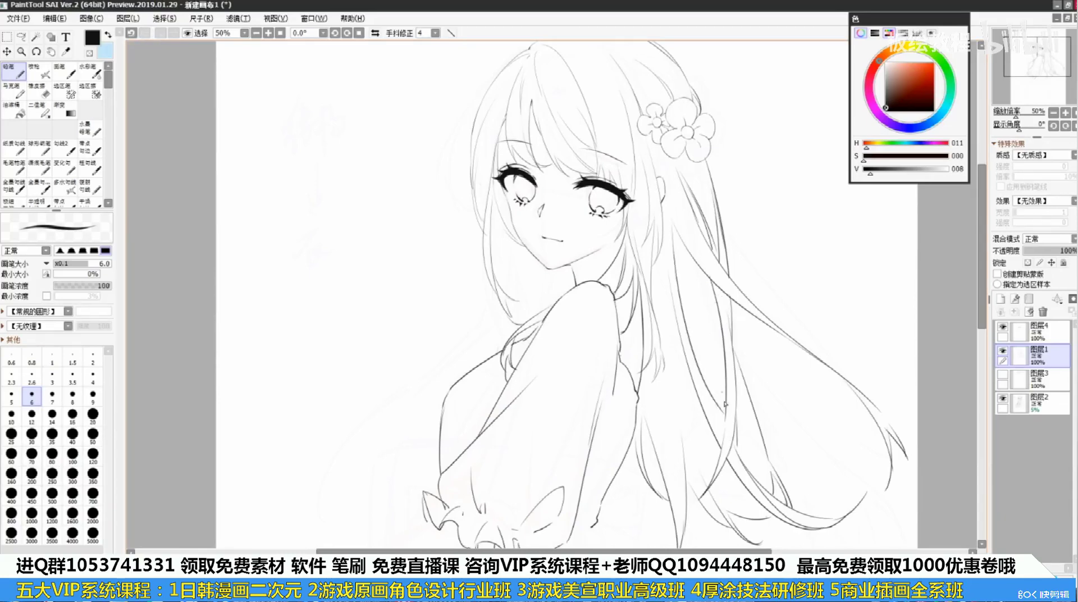
key("ctrl+z")
Write the letters GKD in the empty area beside the head
left_click_drag(668, 249, 700, 362)
left_click_drag(685, 312, 734, 418)
left_click_drag(695, 312, 744, 422)
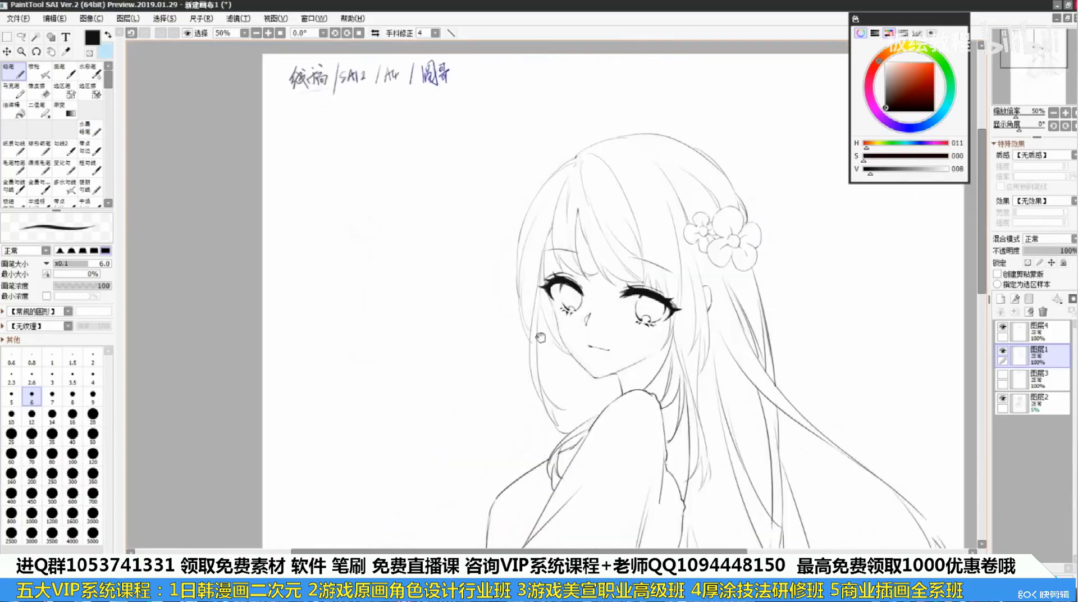
left_click_drag(342, 202, 359, 275)
left_click_drag(337, 258, 377, 280)
left_click_drag(375, 188, 397, 264)
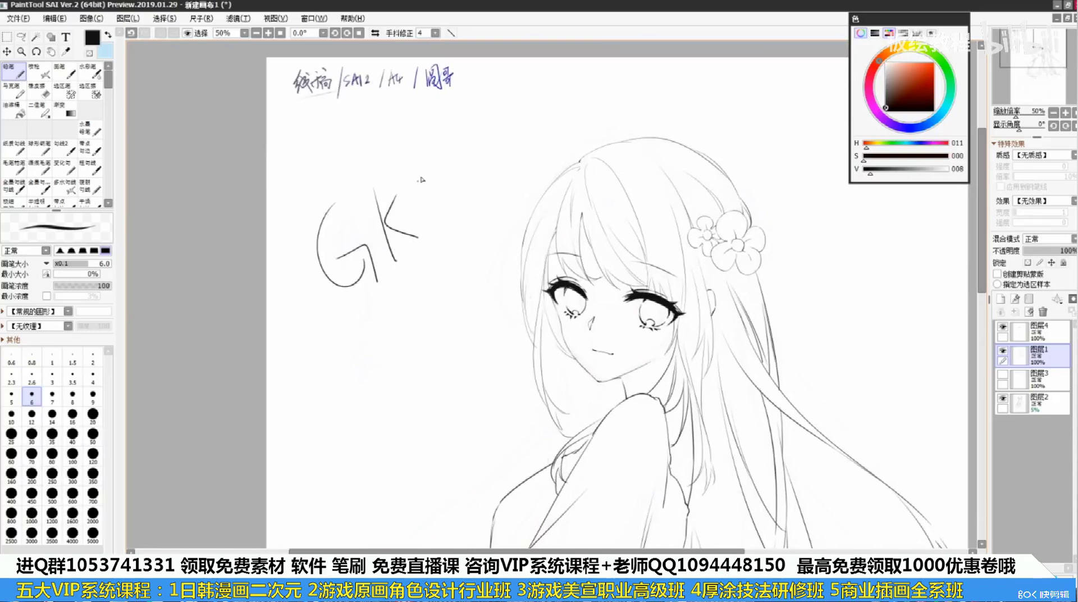
left_click_drag(418, 177, 442, 247)
left_click_drag(419, 177, 444, 257)
Enlarge the eraser to size 160 and erase the GKD lettering beside the head
key("e")
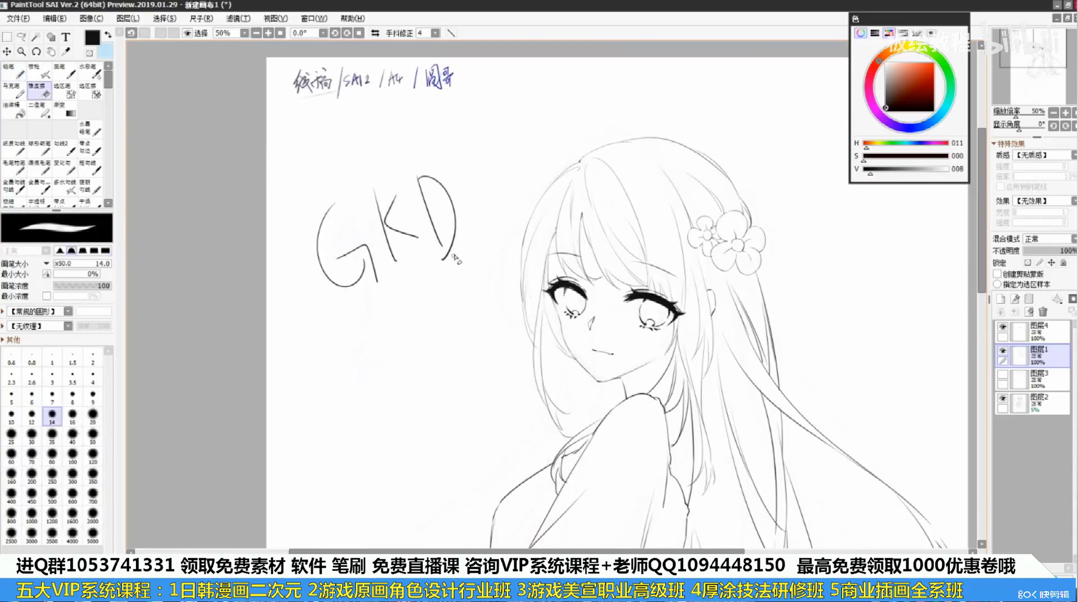
key("bracketright")
key("bracketright")
key("bracketright")
key("bracketright")
key("bracketright")
key("bracketright")
key("bracketright")
key("bracketright")
key("bracketright")
key("bracketright")
key("bracketright")
key("bracketright")
key("bracketright")
left_click_drag(425, 185, 284, 252)
mouse_move(435, 166)
left_mouse_down()
mouse_move(439, 188)
mouse_move(365, 222)
left_mouse_up()
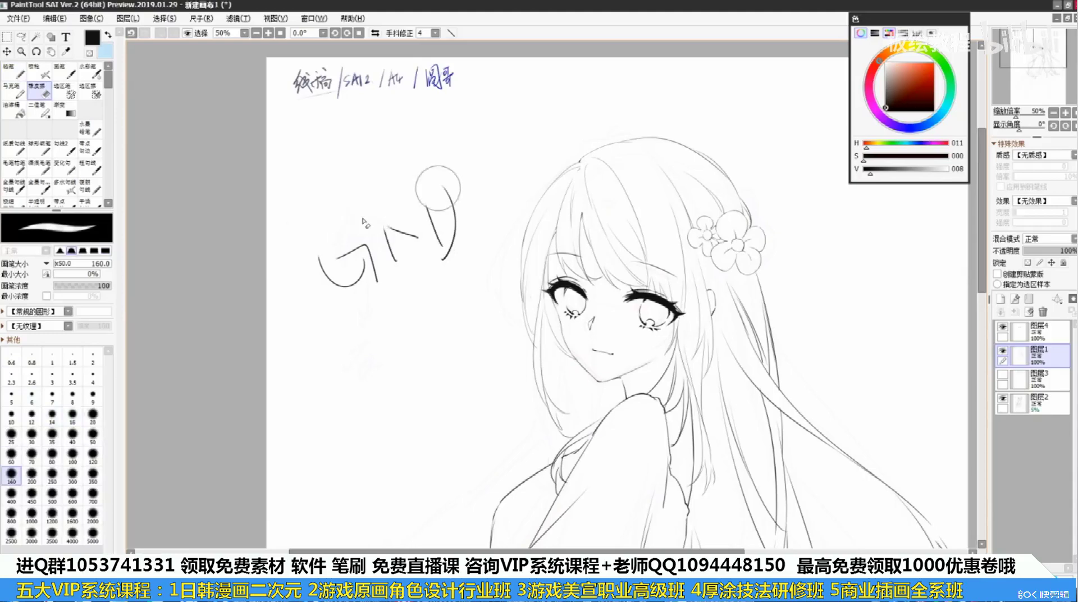
left_click_drag(438, 188, 392, 241)
left_click(19, 72)
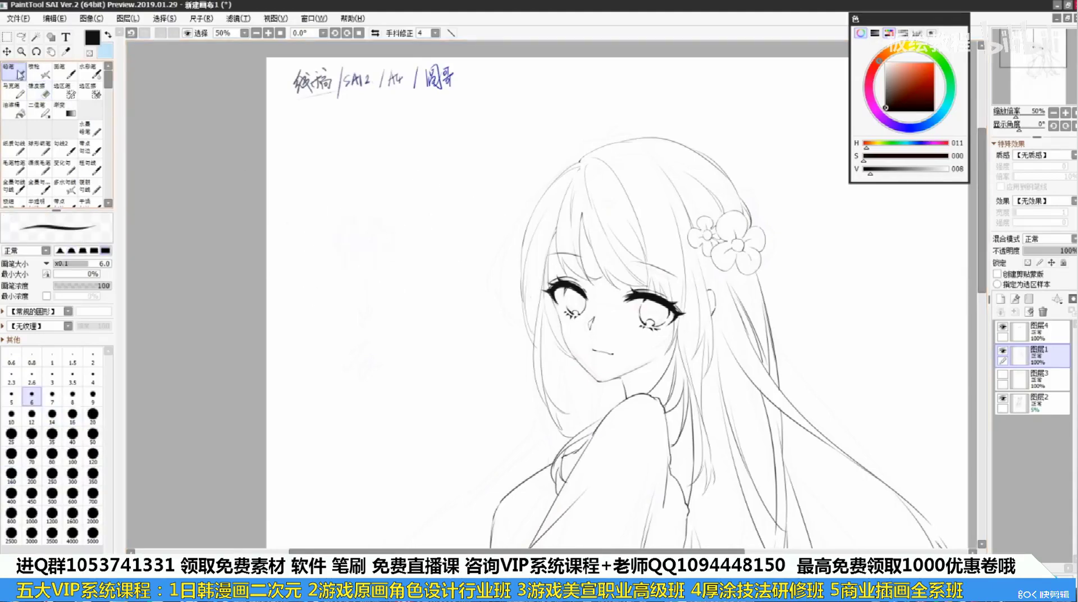
mouse_move(592, 417)
left_mouse_down()
mouse_move(554, 366)
mouse_move(550, 274)
mouse_move(504, 290)
left_mouse_up()
left_click_drag(801, 487, 850, 475)
key("ctrl+z")
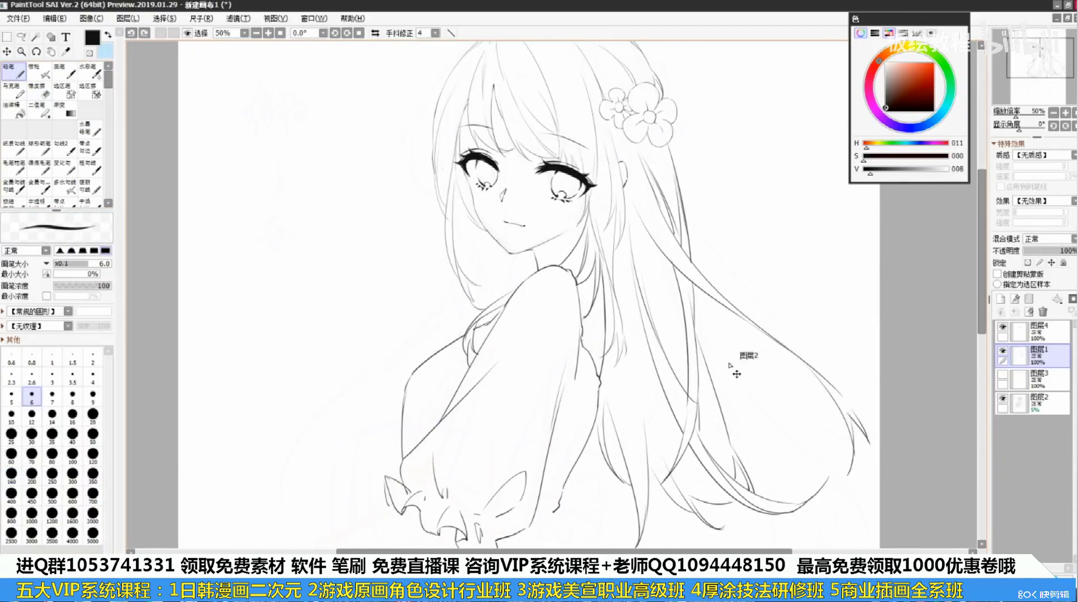
Lasso the outer part of the long back hair, free-transform it smaller toward the body, and clear the selection
left_click(23, 38)
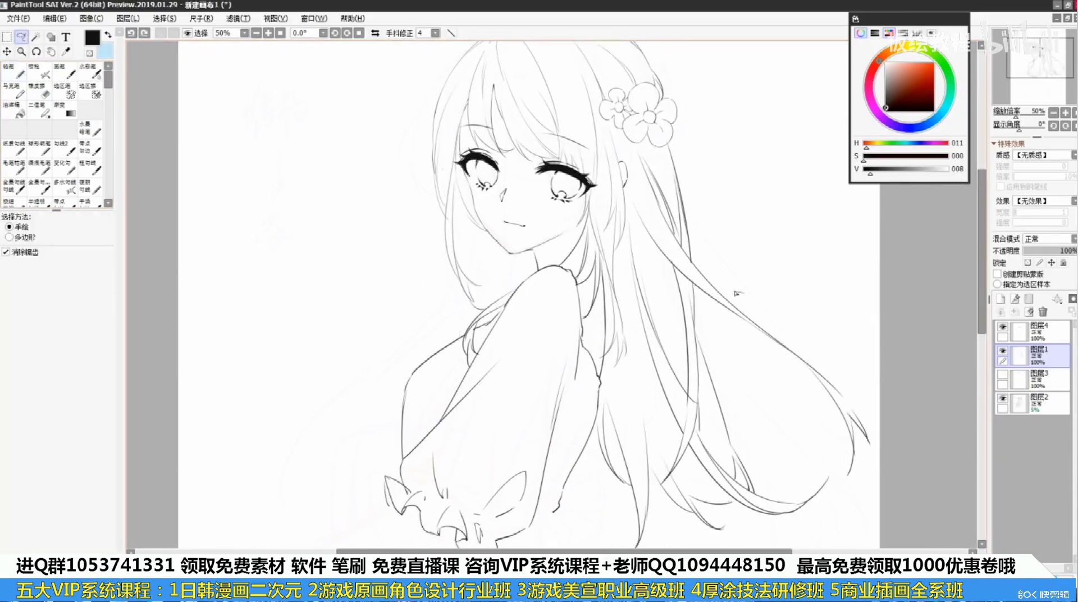
mouse_move(735, 292)
left_mouse_down()
mouse_move(851, 510)
mouse_move(867, 472)
mouse_move(785, 258)
left_mouse_up()
key("ctrl+r")
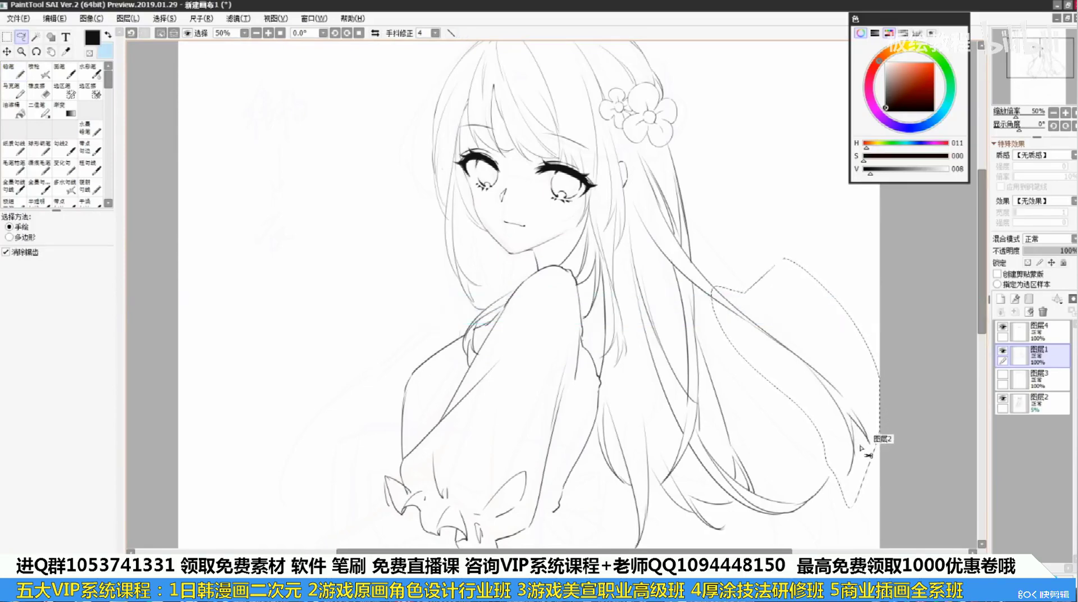
key("ctrl+t")
left_click_drag(870, 476, 834, 432)
left_click_drag(807, 386, 810, 390)
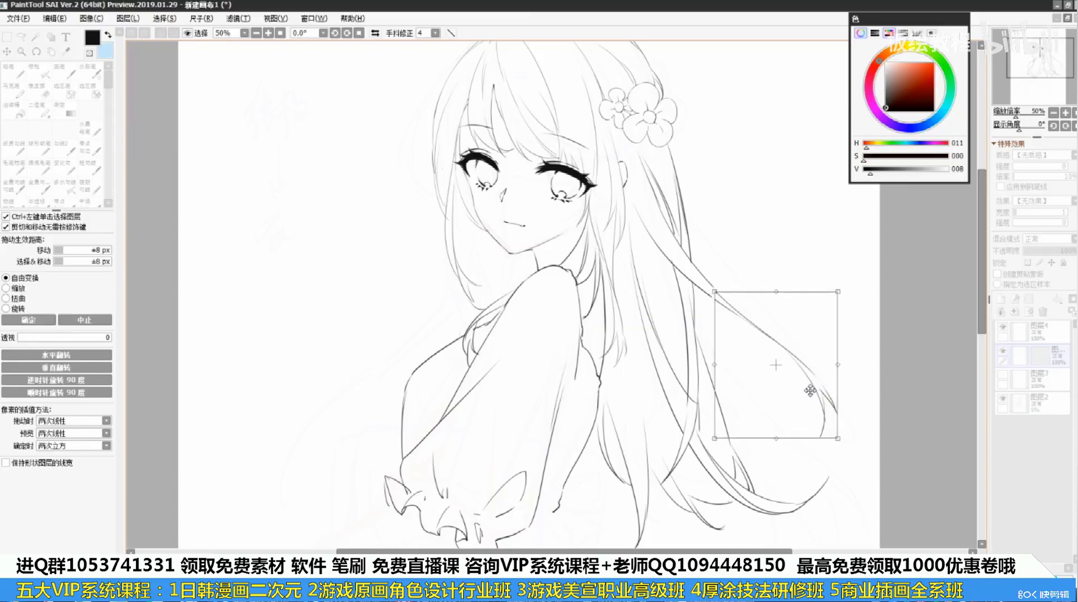
key("Return")
key("ctrl+d")
left_click(16, 70)
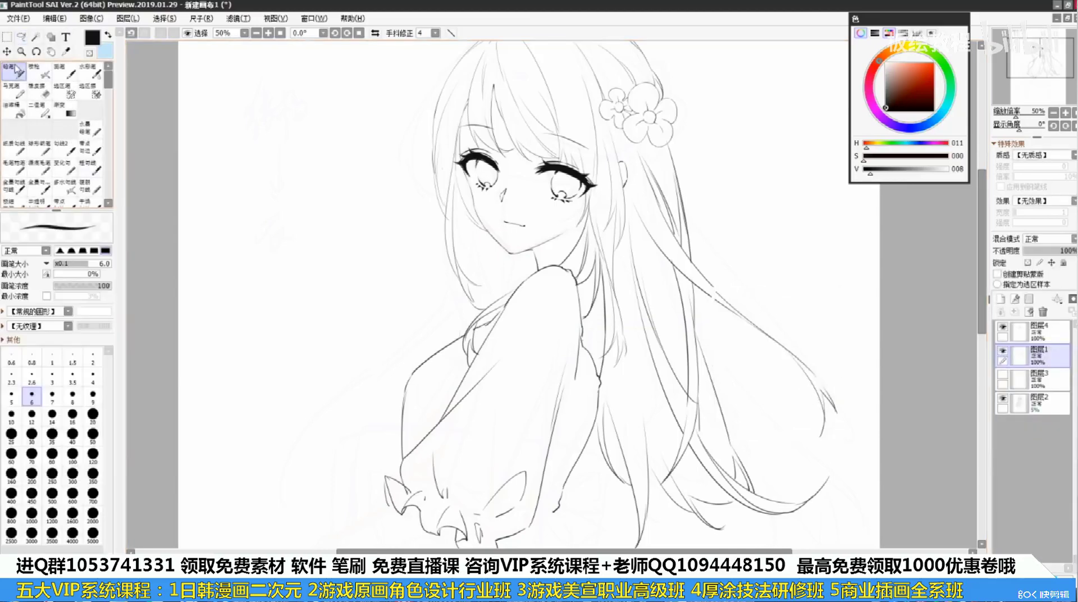
key("ctrl+z")
left_click_drag(686, 271, 734, 310)
key("ctrl+z")
scroll(728, 303, "up", 3)
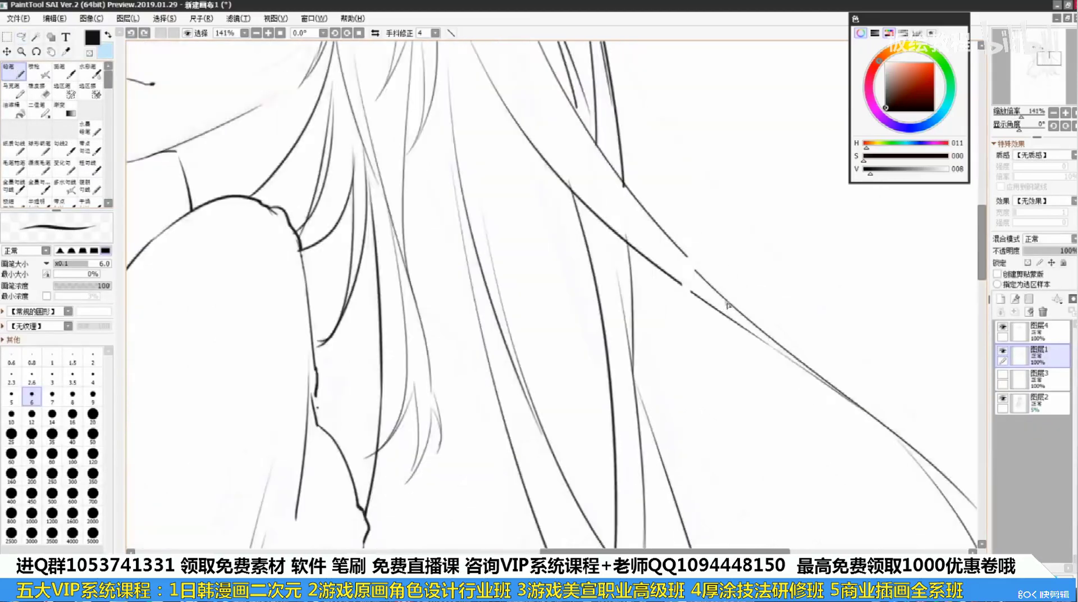
left_click_drag(700, 246, 582, 299)
key("w")
left_click(505, 278)
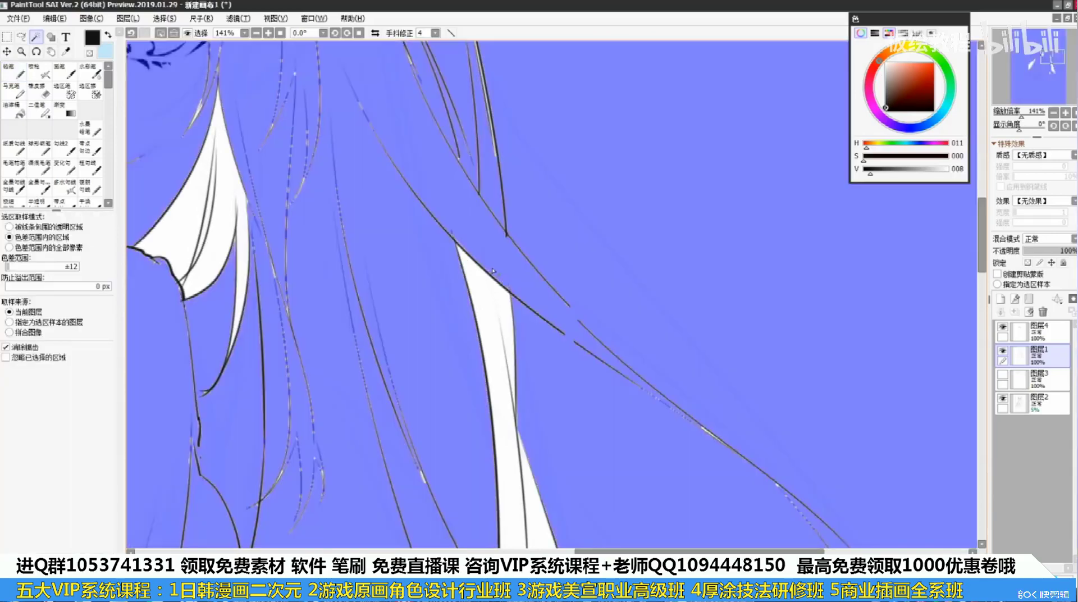
key("ctrl+z")
Reduce the eraser to size 10 and trim the line ends around the gap in the outer hair contour
key("e")
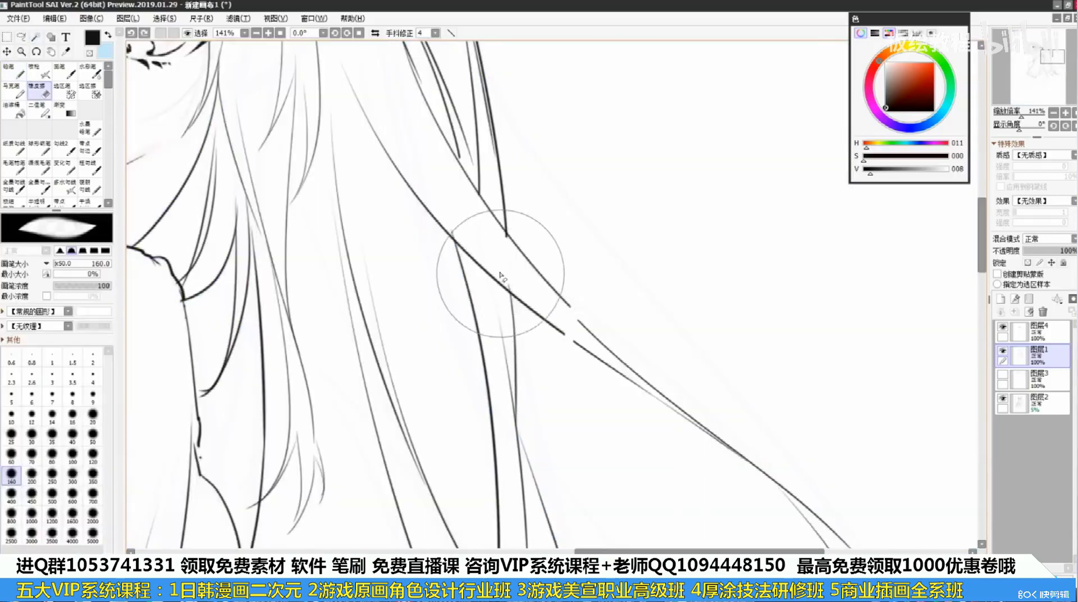
key("bracketleft")
key("bracketleft")
key("bracketleft")
key("bracketleft")
key("bracketleft")
key("bracketleft")
key("bracketleft")
key("bracketleft")
key("bracketleft")
key("bracketleft")
key("bracketleft")
key("bracketleft")
key("bracketleft")
key("bracketleft")
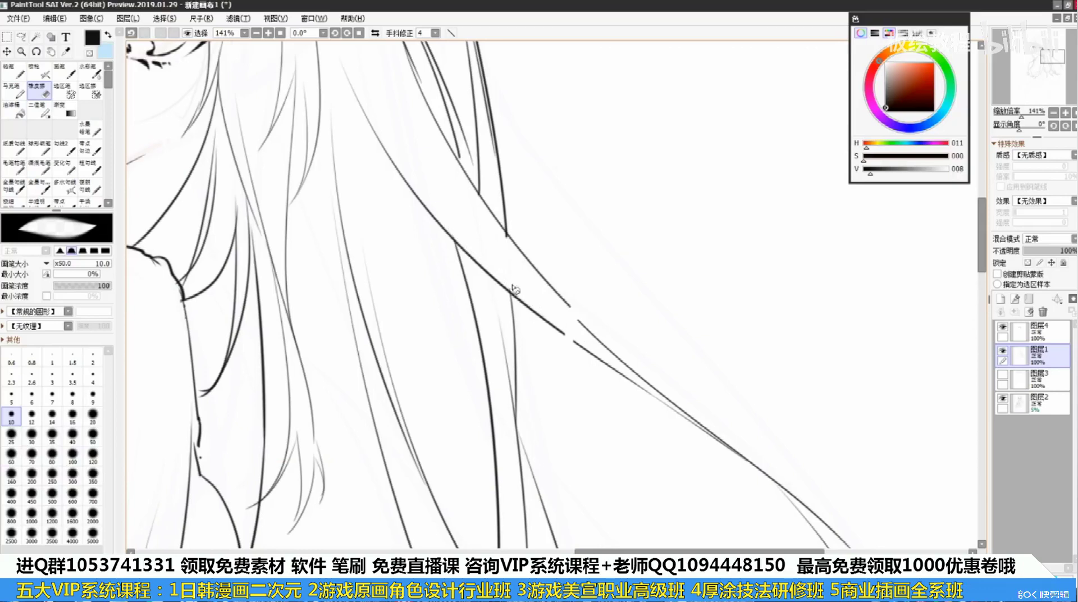
left_click_drag(563, 303, 609, 358)
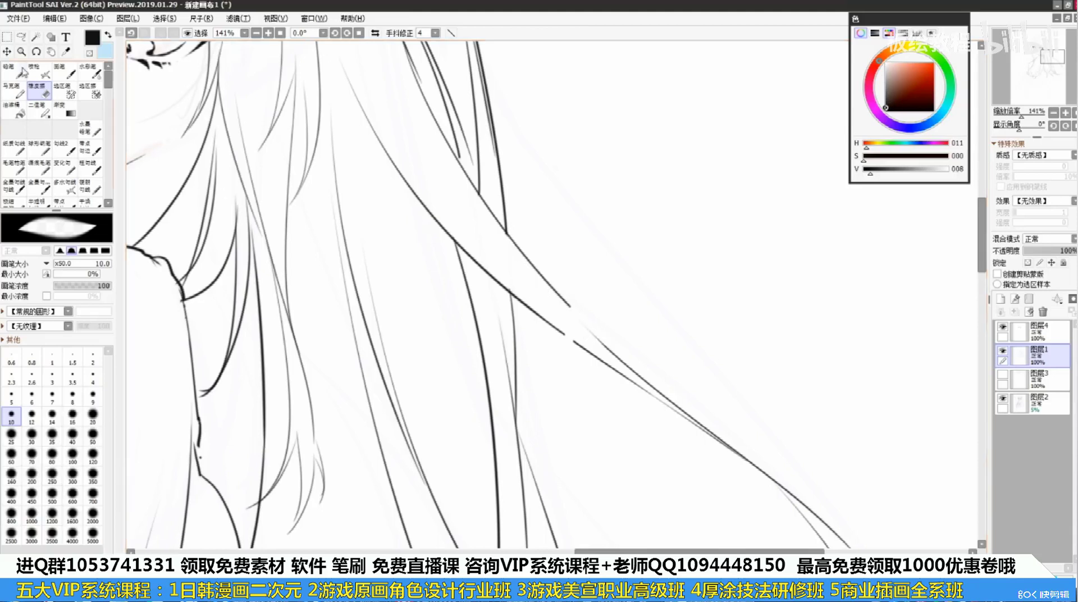
Bridge the gap in the lower of the two outer hair lines with the size 6 pencil
key("n")
key("ctrl+z")
mouse_move(510, 293)
left_mouse_down()
mouse_move(591, 357)
mouse_move(557, 336)
mouse_move(586, 350)
left_mouse_up()
key("ctrl+z")
key("ctrl+z")
Bridge the gap in the upper outer hair line and tidy the join with the size 10 eraser
left_click_drag(553, 291, 614, 353)
key("ctrl+z")
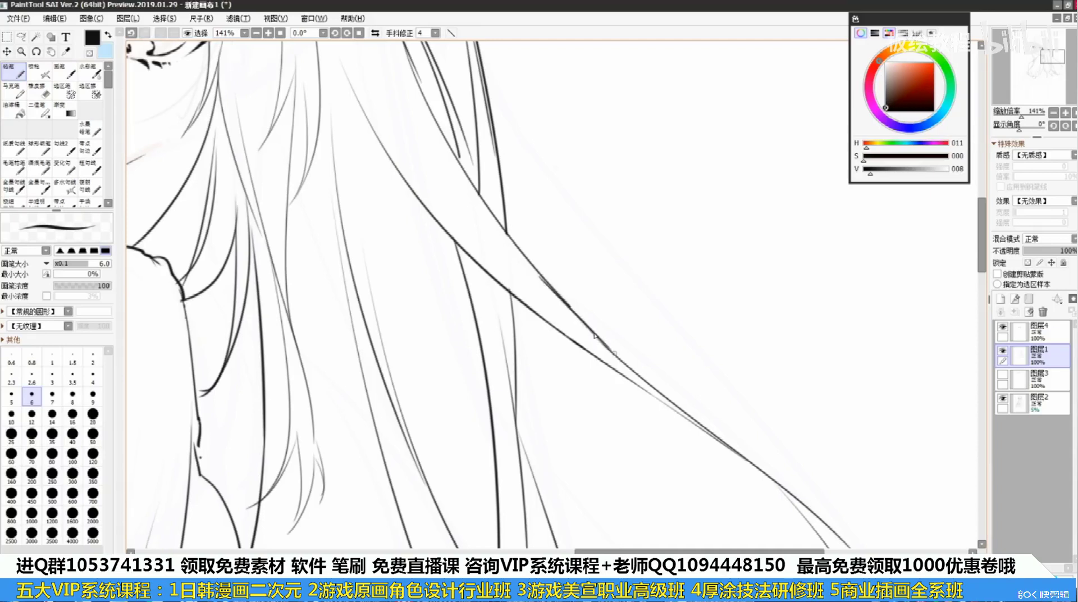
key("ctrl+z")
left_click_drag(560, 297, 616, 353)
key("ctrl+z")
left_click_drag(568, 305, 611, 351)
key("e")
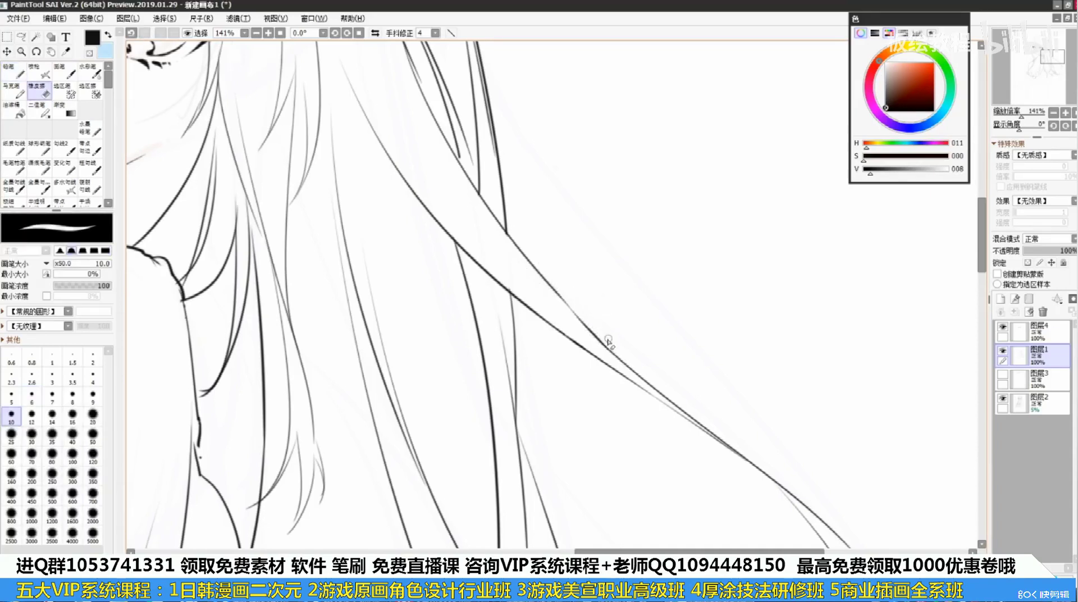
mouse_move(637, 368)
left_mouse_down()
mouse_move(550, 301)
mouse_move(595, 324)
left_mouse_up()
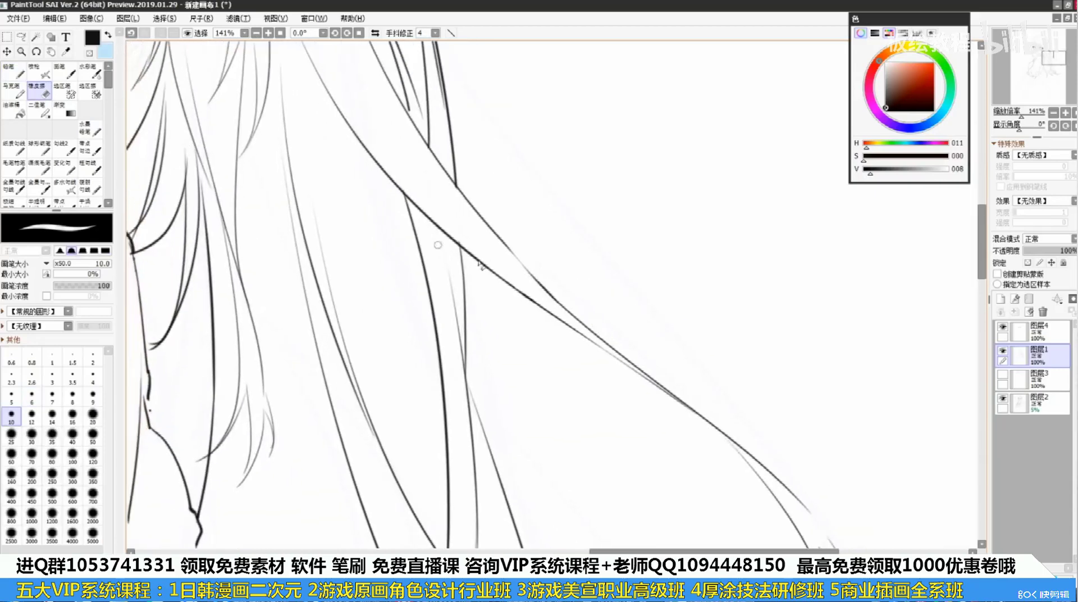
key("n")
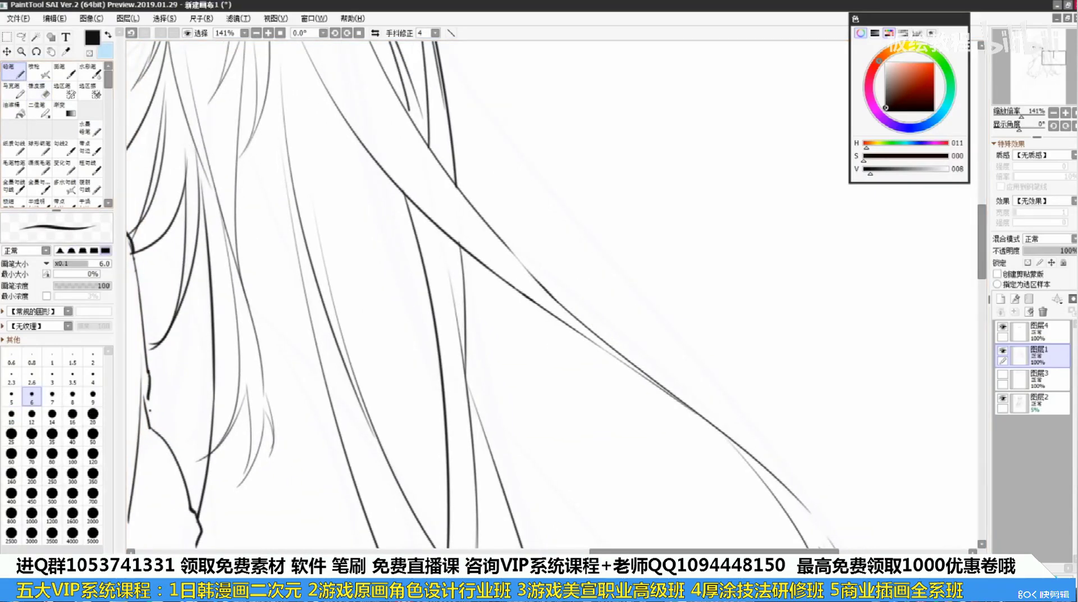
left_click(893, 378)
scroll(667, 378, "down", 2)
left_click_drag(512, 402, 719, 419)
left_click_drag(630, 435, 719, 465)
scroll(627, 345, "down", 1)
scroll(627, 344, "up", 3)
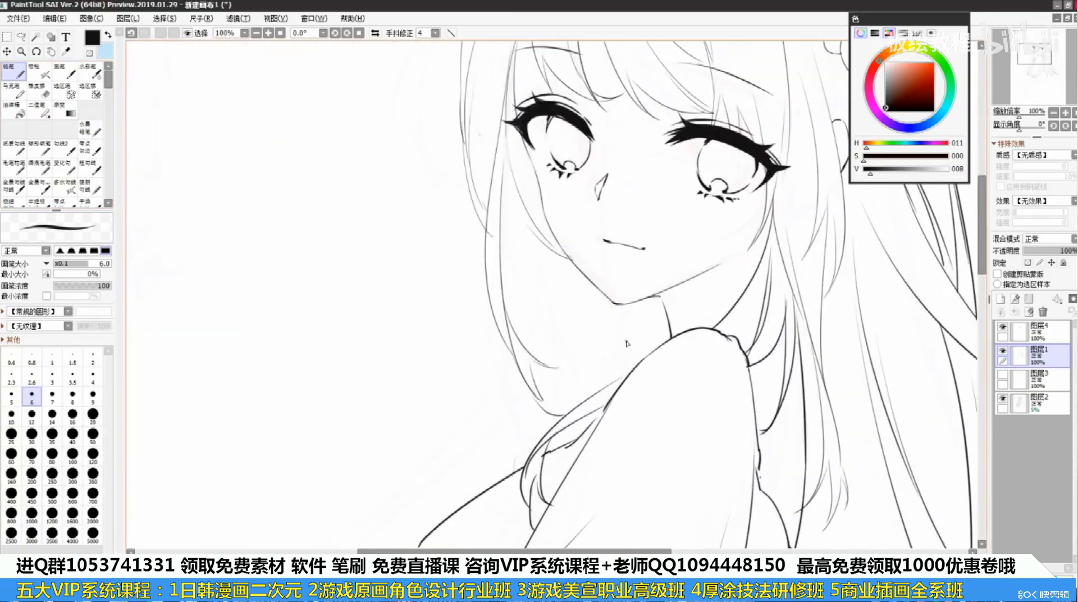
Trim the short inner line of the collar with the size 10 eraser and try redrawing it with the size 6 pencil
left_click_drag(626, 344, 703, 237)
key("e")
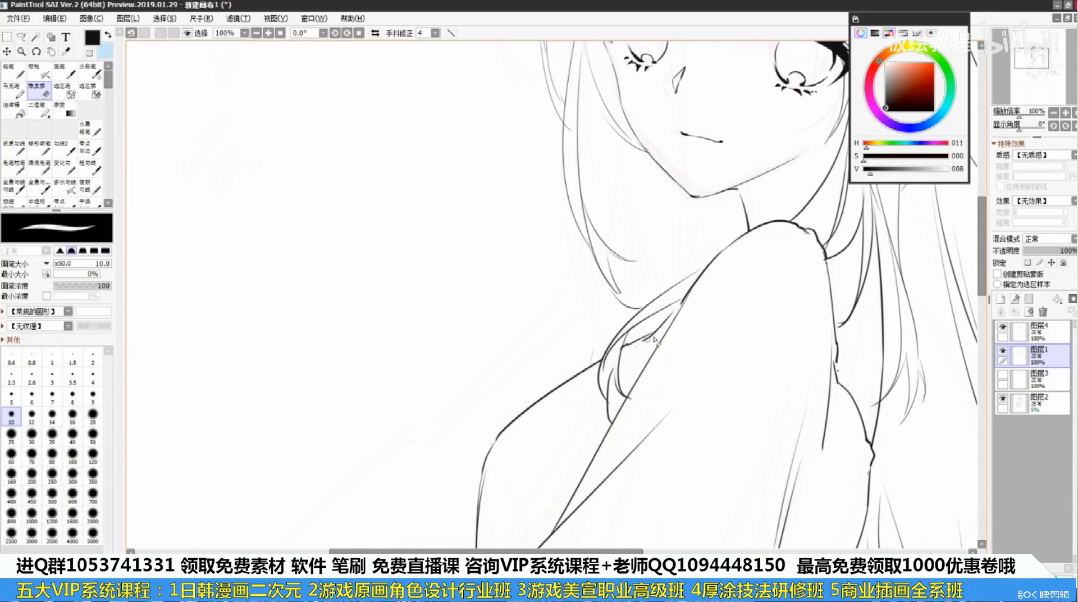
left_click_drag(663, 326, 653, 332)
key("n")
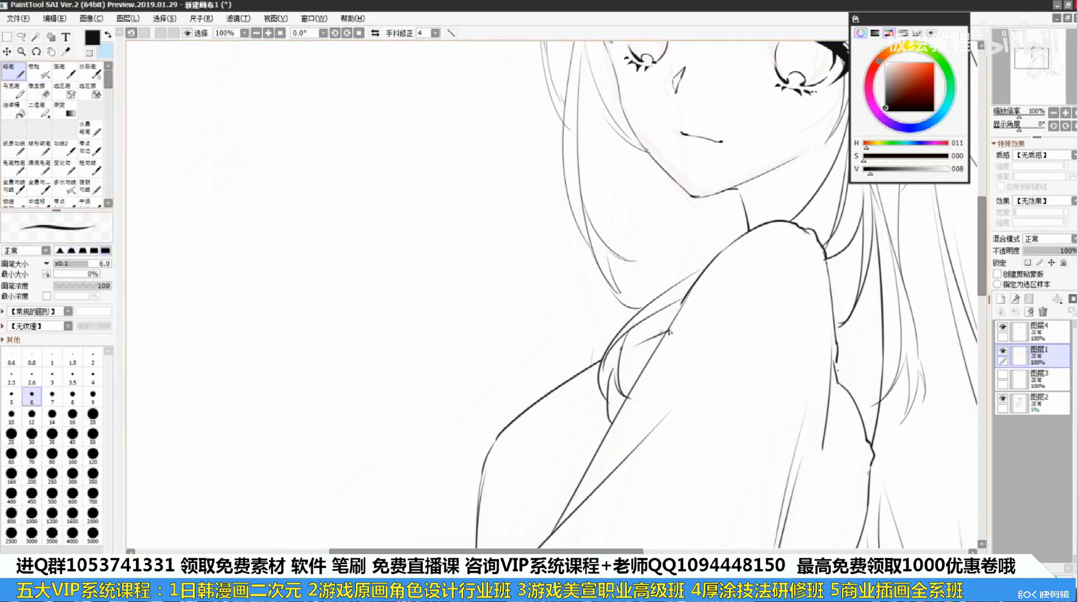
key("ctrl+z")
left_click_drag(623, 352, 671, 327)
key("ctrl+z")
mouse_move(622, 352)
left_mouse_down()
mouse_move(685, 299)
mouse_move(660, 344)
left_mouse_up()
key("ctrl+z")
key("ctrl+z")
key("ctrl+z")
Try loose pencil lines for hair beside the jaw and neck directly on the current line art layer
mouse_move(692, 273)
left_mouse_down()
mouse_move(713, 260)
mouse_move(638, 339)
left_mouse_up()
key("ctrl+z")
scroll(703, 265, "down", 3)
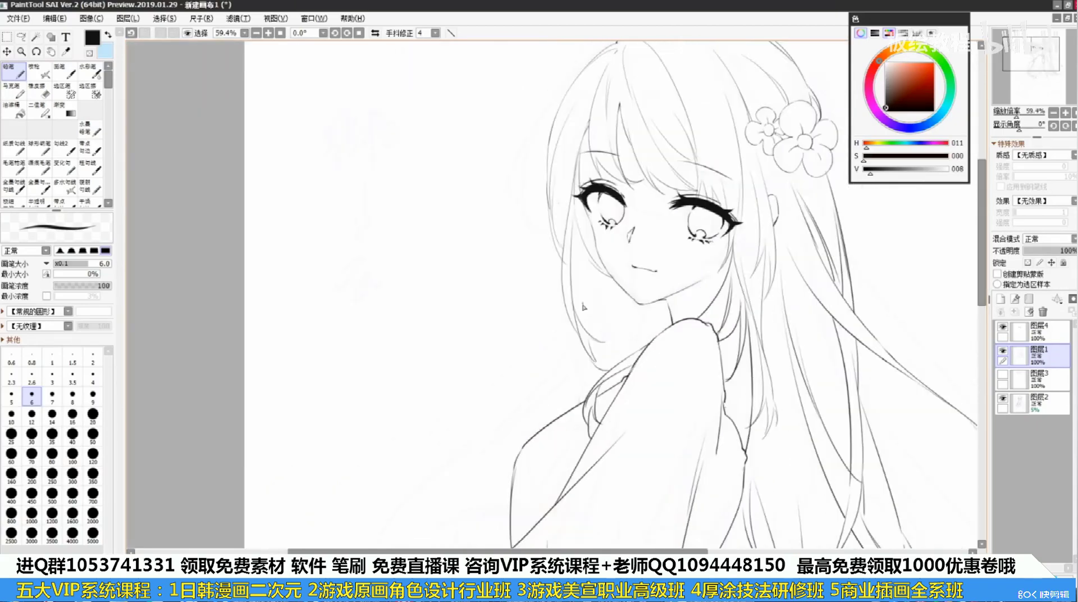
key("ctrl+z")
left_click_drag(589, 252, 582, 321)
key("ctrl+z")
mouse_move(588, 254)
left_mouse_down()
mouse_move(582, 316)
mouse_move(604, 259)
left_mouse_up()
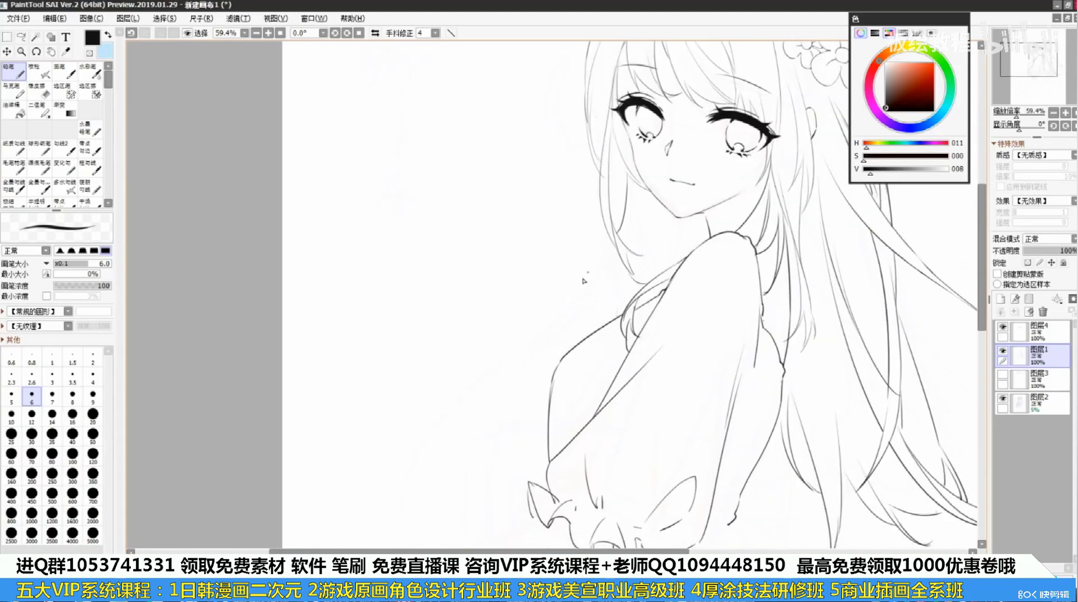
key("ctrl+z")
left_click_drag(627, 168, 622, 229)
key("ctrl+z")
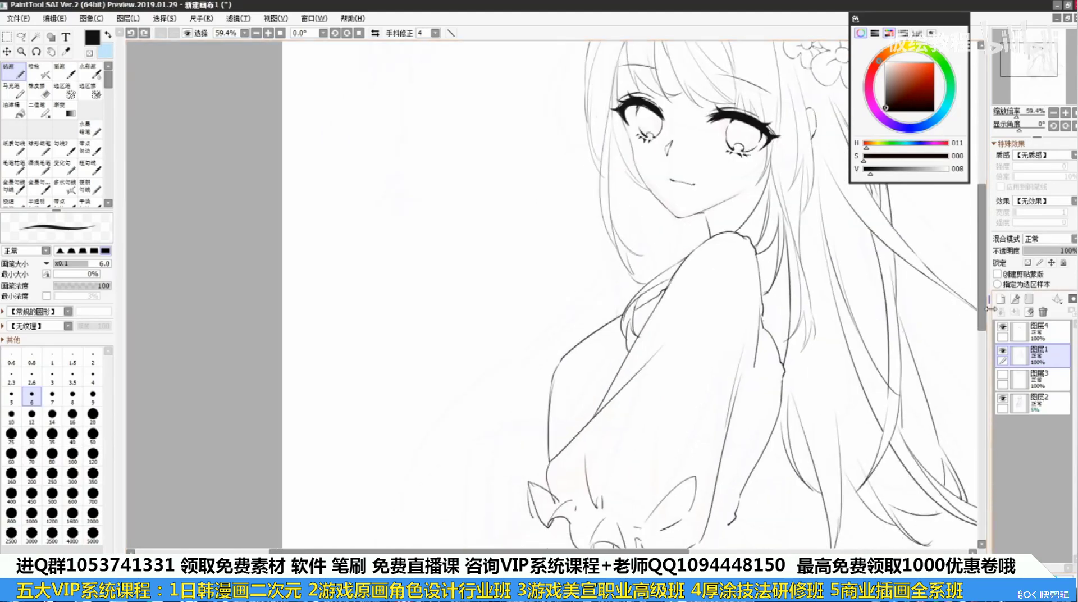
Add a new layer and draw a long back-hair line sweeping from behind the side hair down and outward past the sleeve
left_click(1000, 299)
left_click_drag(612, 285, 621, 301)
key("ctrl+z")
mouse_move(643, 180)
left_mouse_down()
mouse_move(609, 283)
mouse_move(477, 411)
left_mouse_up()
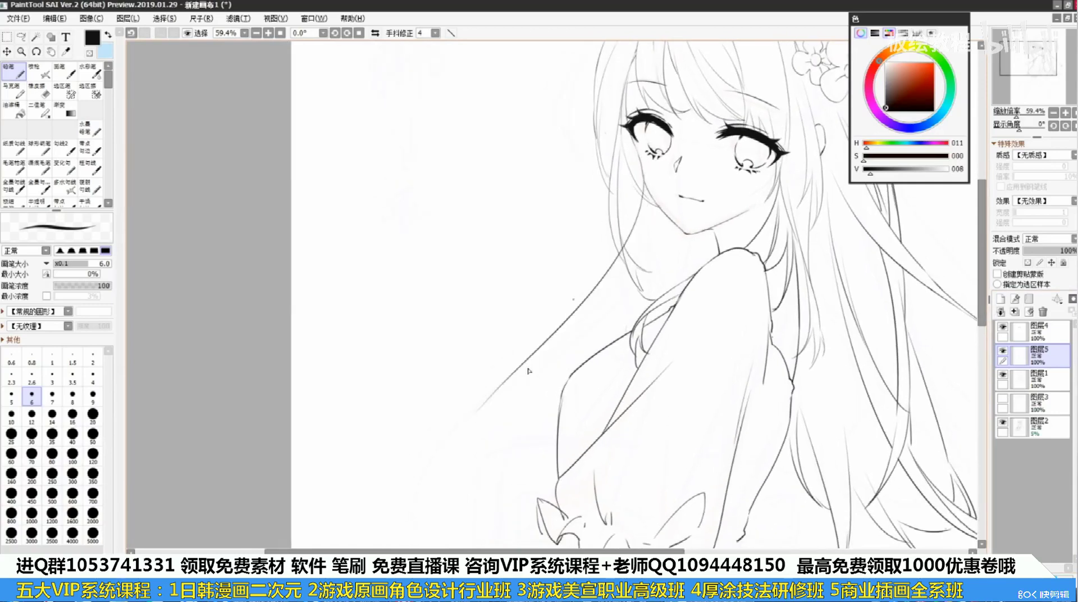
left_click_drag(599, 295, 424, 542)
key("ctrl+z")
left_click_drag(573, 344, 596, 290)
left_click_drag(594, 254, 510, 346)
key("ctrl+z")
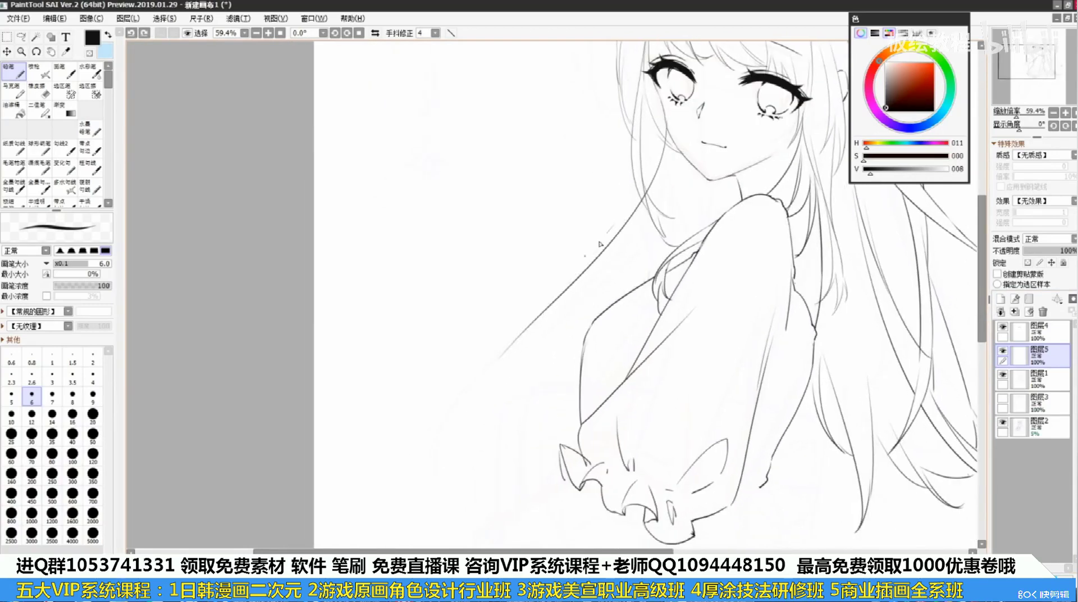
left_click_drag(605, 234, 447, 452)
key("ctrl+z")
left_click_drag(594, 259, 449, 458)
key("ctrl+z")
Draw the curved end of the new strand, with an inner line and tapered tips beside the sleeve
mouse_move(511, 341)
left_mouse_down()
mouse_move(489, 375)
mouse_move(478, 437)
mouse_move(491, 477)
left_mouse_up()
key("ctrl+z")
key("ctrl+z")
mouse_move(474, 440)
left_mouse_down()
mouse_move(474, 458)
mouse_move(498, 475)
mouse_move(464, 493)
mouse_move(497, 478)
mouse_move(471, 490)
left_mouse_up()
key("ctrl+z")
key("ctrl+z")
key("ctrl+z")
key("ctrl+z")
key("ctrl+z")
key("ctrl+z")
key("ctrl+z")
left_click_drag(447, 451, 475, 493)
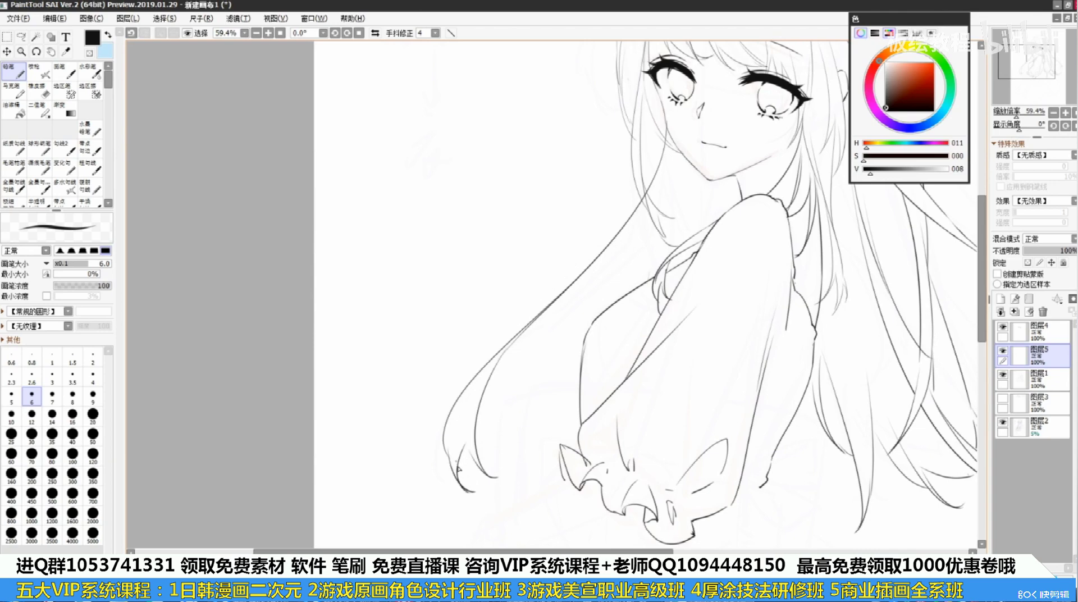
Free-transform the new strand, moving it up and inward toward the neck, and apply the transformation
scroll(457, 464, "down", 1)
left_click_drag(586, 305, 540, 352)
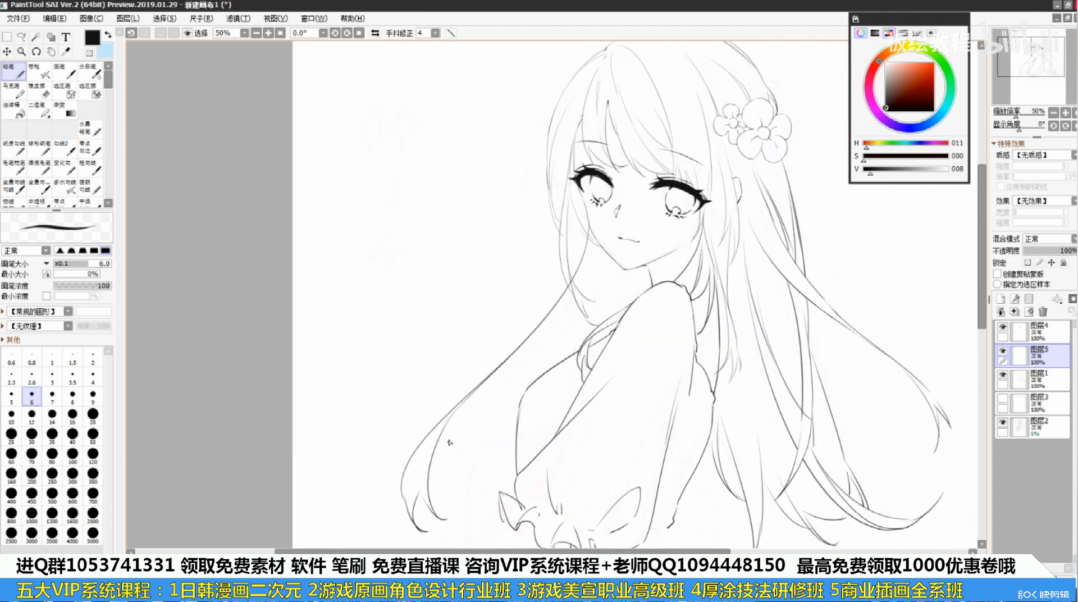
left_click_drag(505, 415, 489, 373)
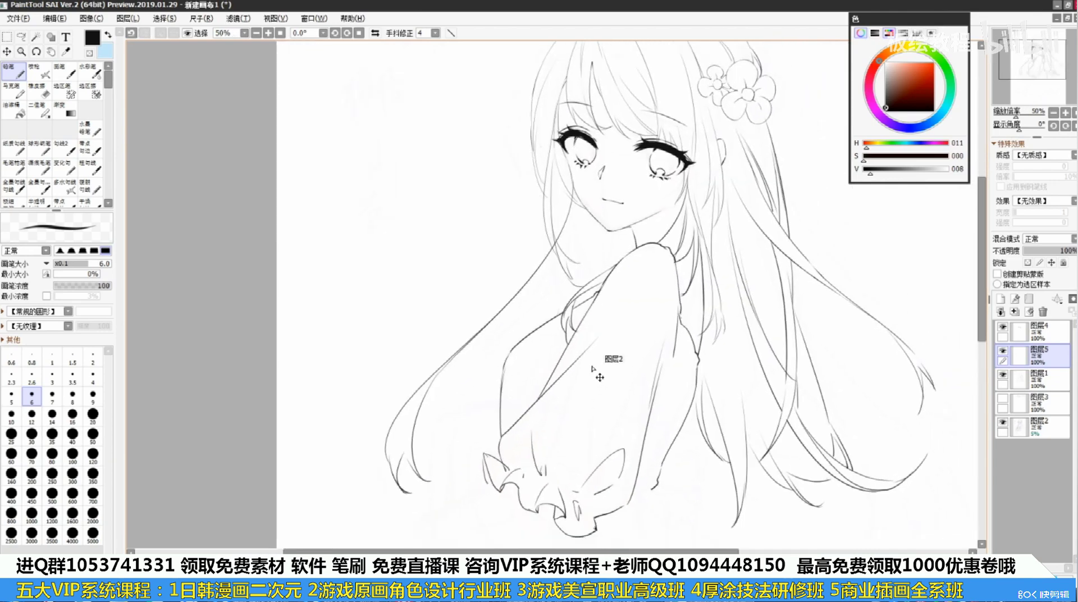
key("ctrl+t")
left_click_drag(573, 180, 525, 251)
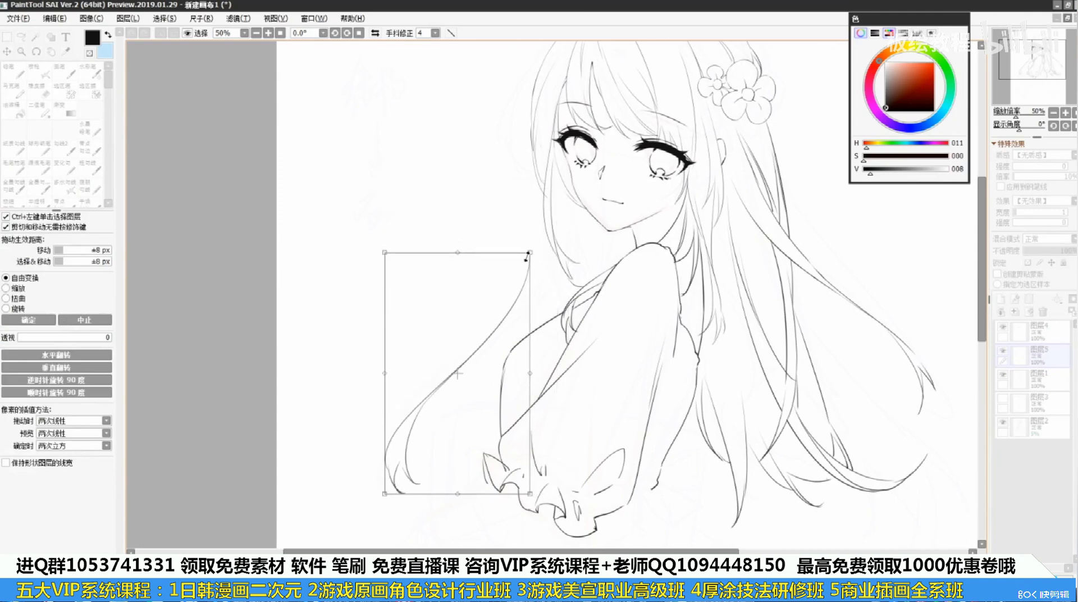
mouse_move(457, 368)
left_mouse_down()
mouse_move(510, 287)
mouse_move(494, 307)
mouse_move(498, 296)
mouse_move(568, 257)
left_mouse_up()
key("Return")
key("ctrl+z")
Extend the upper lines of the moved strand up to the neck behind the side hair
left_click_drag(521, 293, 590, 227)
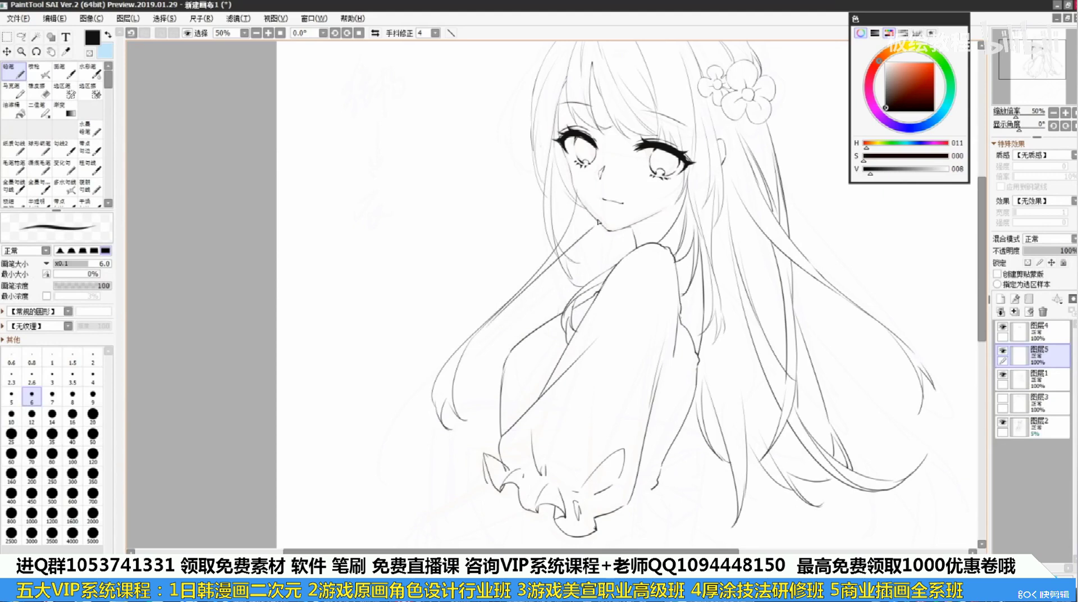
key("ctrl+z")
left_click_drag(499, 313, 583, 243)
key("ctrl+z")
key("ctrl+z")
mouse_move(496, 317)
left_mouse_down()
mouse_move(565, 256)
mouse_move(499, 401)
left_mouse_up()
key("ctrl+y")
key("ctrl+z")
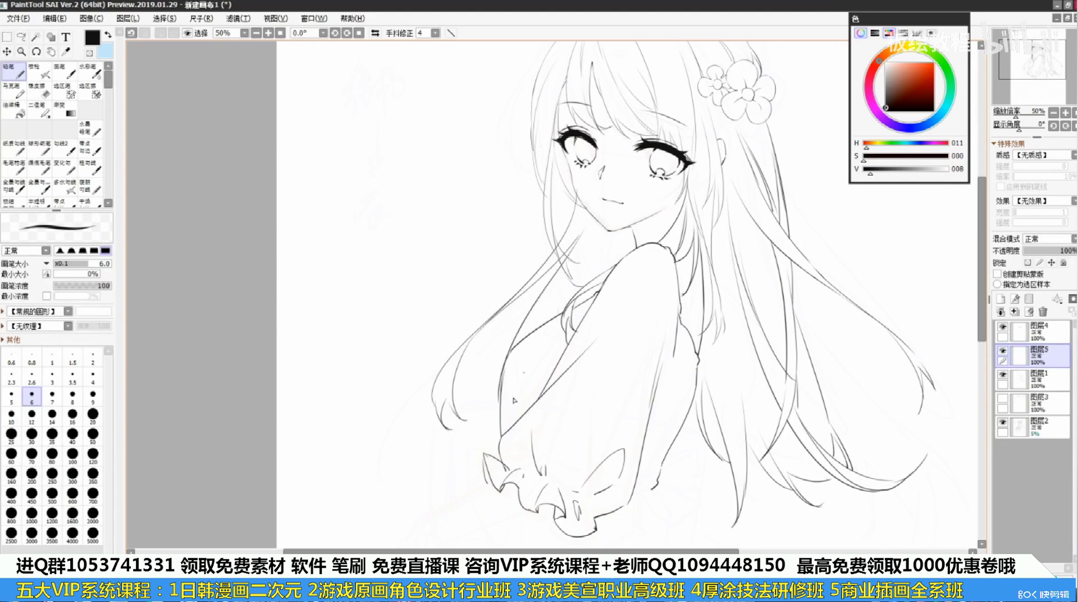
Draw an inner strand from the neck down behind the shoulder, with a tip curving outward beneath the first strand
key("ctrl+z")
left_click_drag(575, 248, 488, 427)
mouse_move(513, 393)
left_mouse_down()
mouse_move(466, 445)
mouse_move(436, 454)
left_mouse_up()
key("ctrl+z")
key("ctrl+y")
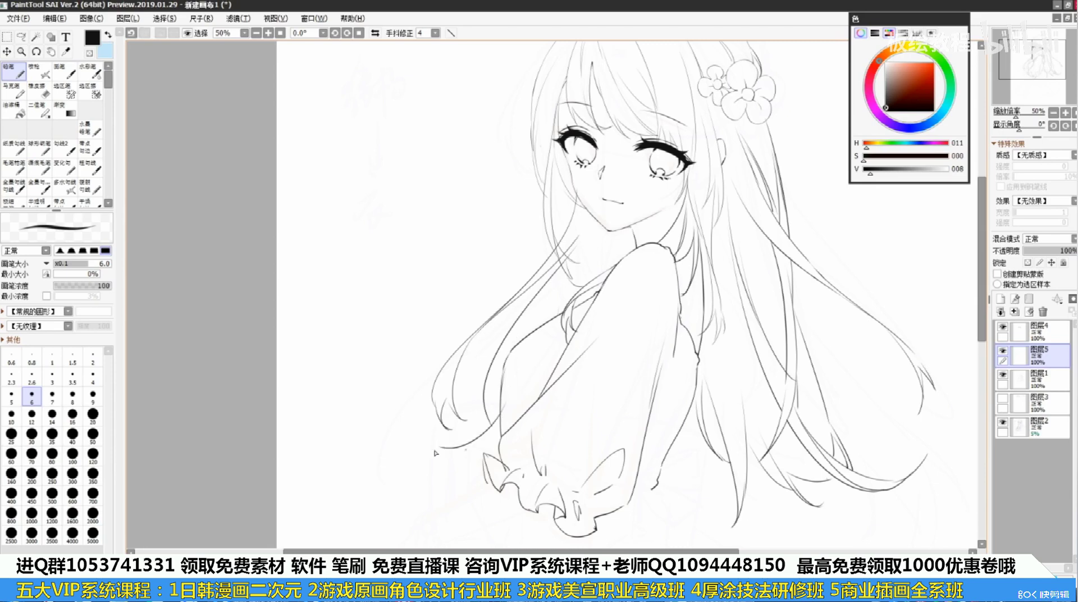
key("ctrl+z")
key("ctrl+y")
key("ctrl+z")
key("ctrl+y")
key("ctrl+z")
key("ctrl+y")
key("ctrl+z")
key("ctrl+y")
key("ctrl+z")
key("ctrl+y")
Add thin secondary lines along the inner strand beside the upper arm and at its outward tip
left_click_drag(518, 319, 496, 417)
key("ctrl+z")
key("ctrl+z")
key("ctrl+z")
key("ctrl+z")
left_click_drag(509, 344, 501, 371)
key("ctrl+z")
key("ctrl+y")
key("ctrl+z")
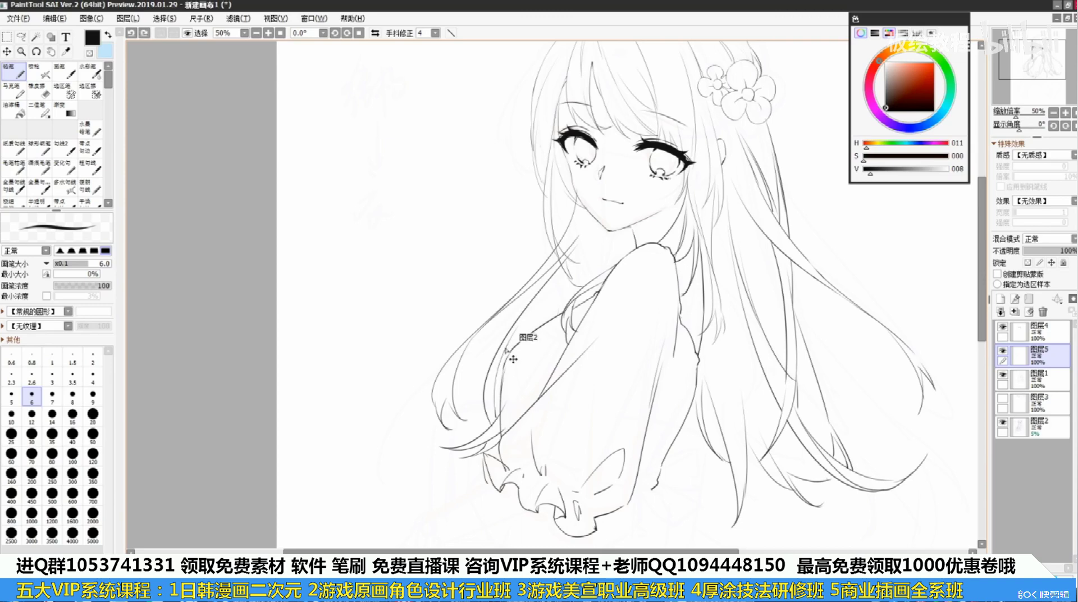
key("ctrl+y")
key("ctrl+z")
Draw dark hair lines running from the jaw down along the neck to the collar
mouse_move(606, 210)
left_mouse_down()
mouse_move(571, 281)
mouse_move(572, 329)
left_mouse_up()
mouse_move(602, 223)
left_mouse_down()
mouse_move(577, 346)
mouse_move(582, 308)
left_mouse_up()
key("ctrl+z")
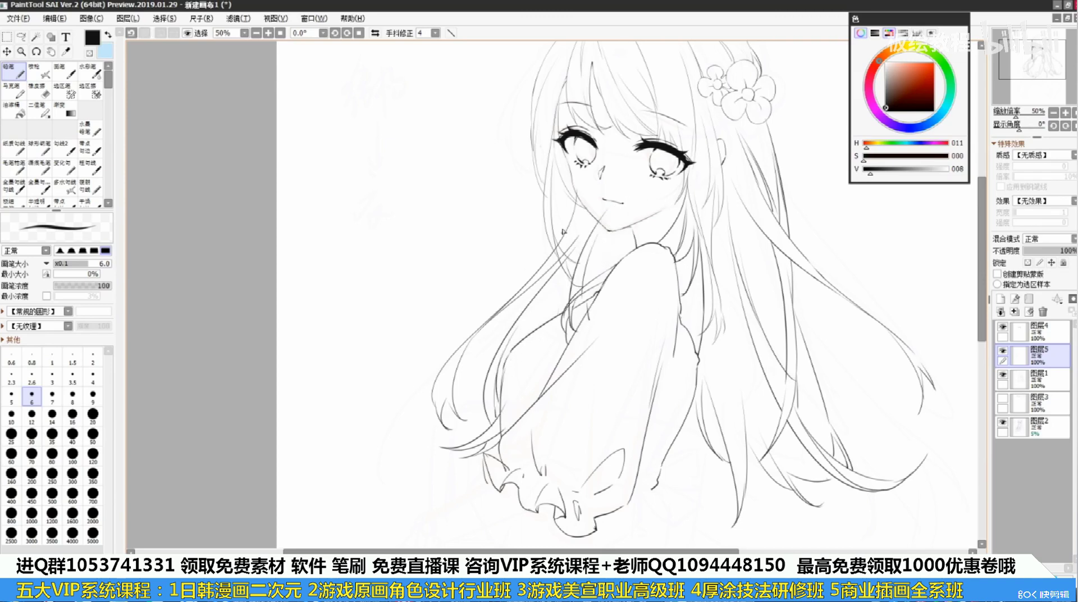
key("ctrl+z")
key("ctrl+y")
Erase the new hair lines overlapping the collar, side hair and face, enlarging the eraser from size 10 to 25
scroll(563, 286, "up", 2)
left_click_drag(563, 285, 537, 344)
key("e")
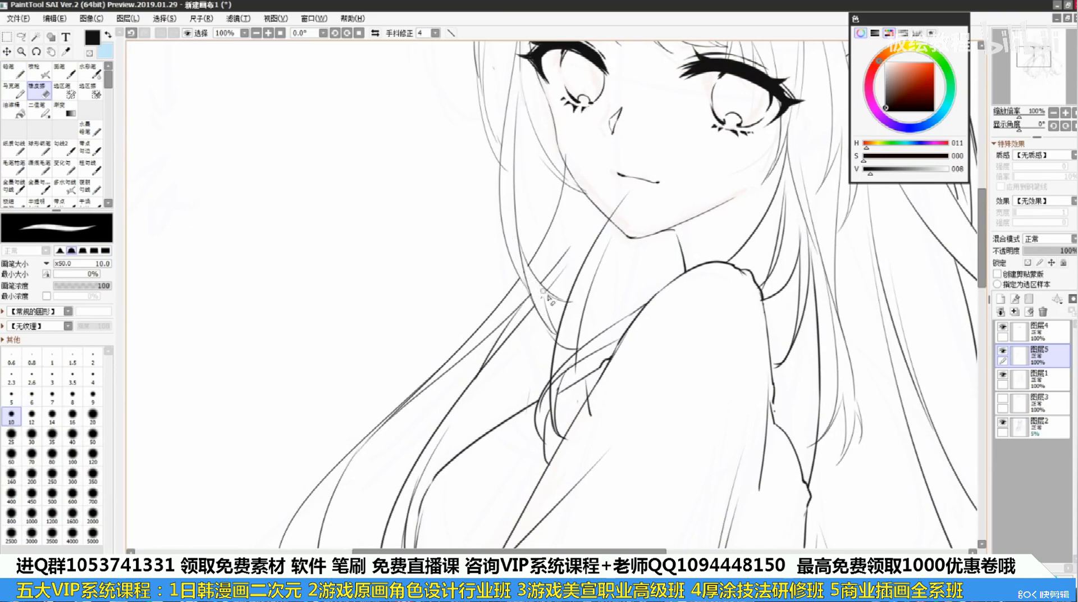
mouse_move(570, 372)
left_mouse_down()
mouse_move(562, 340)
mouse_move(582, 378)
mouse_move(543, 394)
left_mouse_up()
key("bracketright")
key("bracketright")
key("bracketright")
key("bracketright")
key("bracketright")
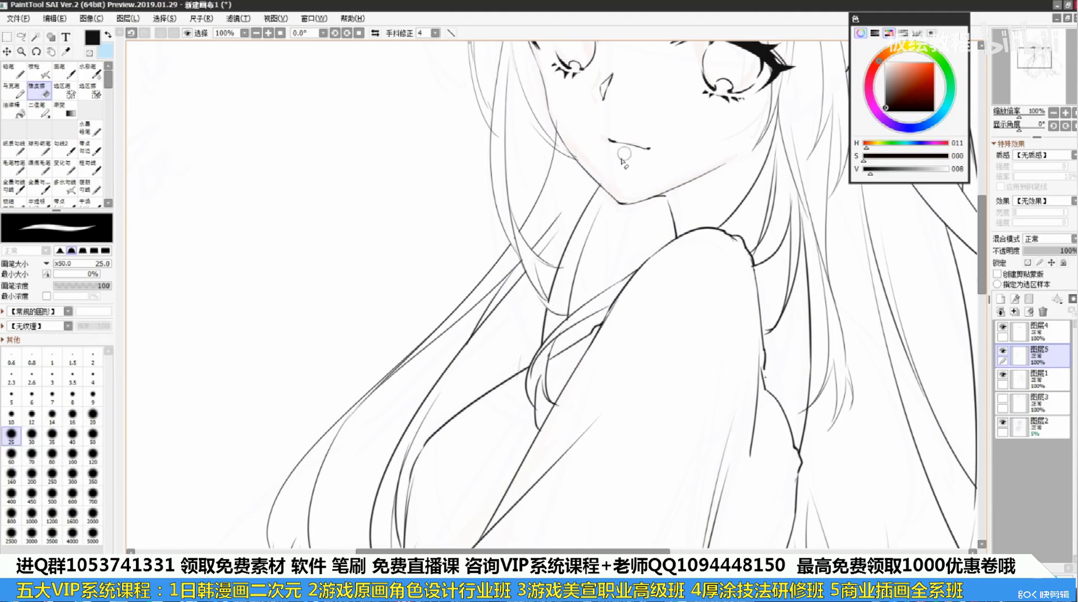
left_click_drag(605, 150, 631, 290)
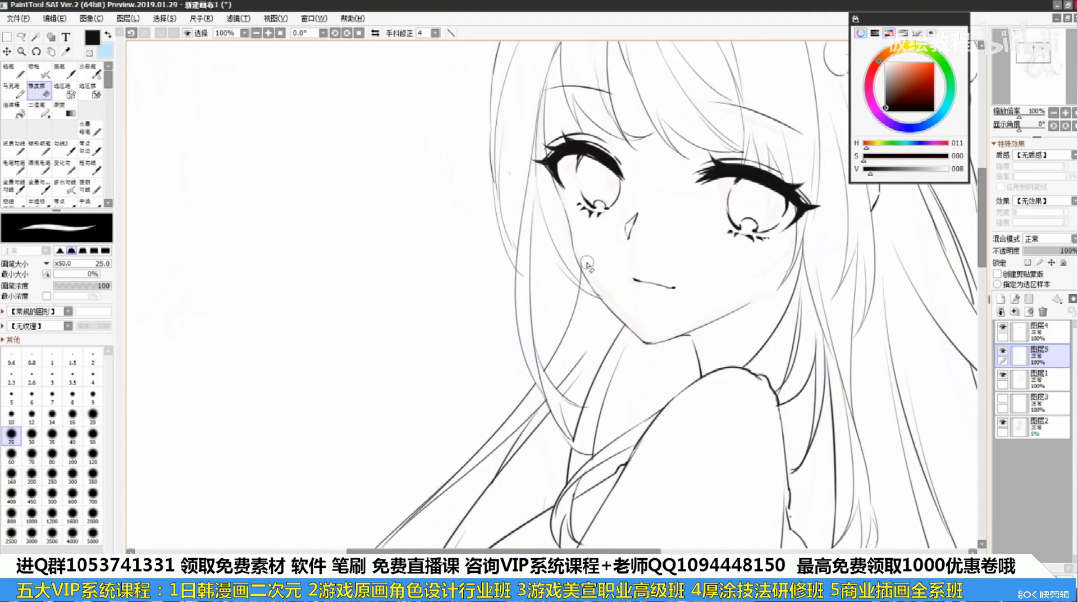
Toggle the visibility of layers 图层5 and 图层1 to compare them, and merge 图层5 down into 图层1
scroll(585, 264, "down", 3)
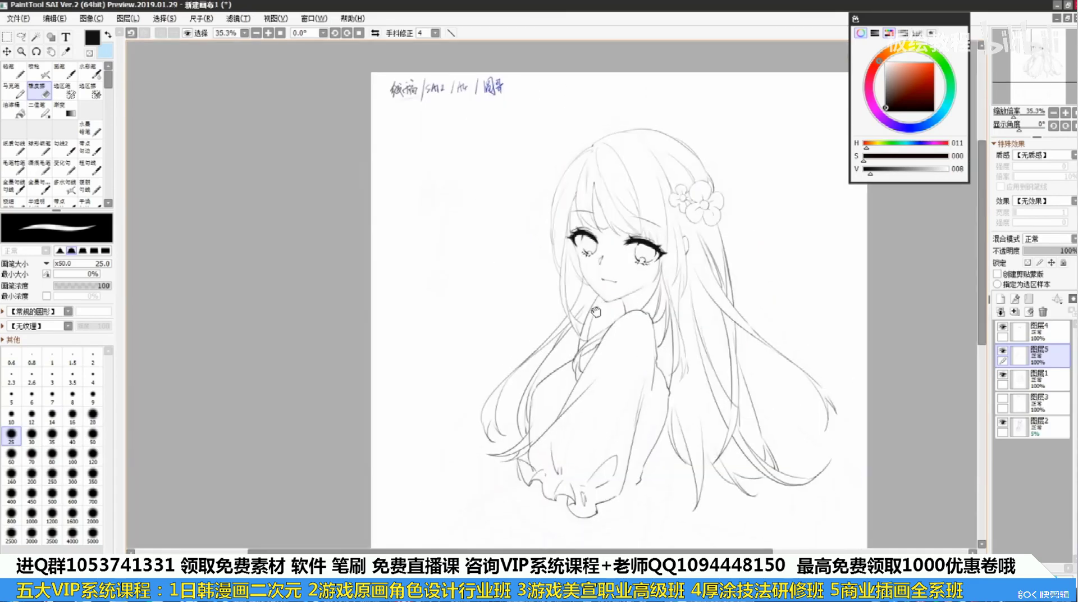
scroll(593, 303, "up", 2)
left_click_drag(794, 361, 741, 477)
left_click(1002, 350)
left_click(1002, 352)
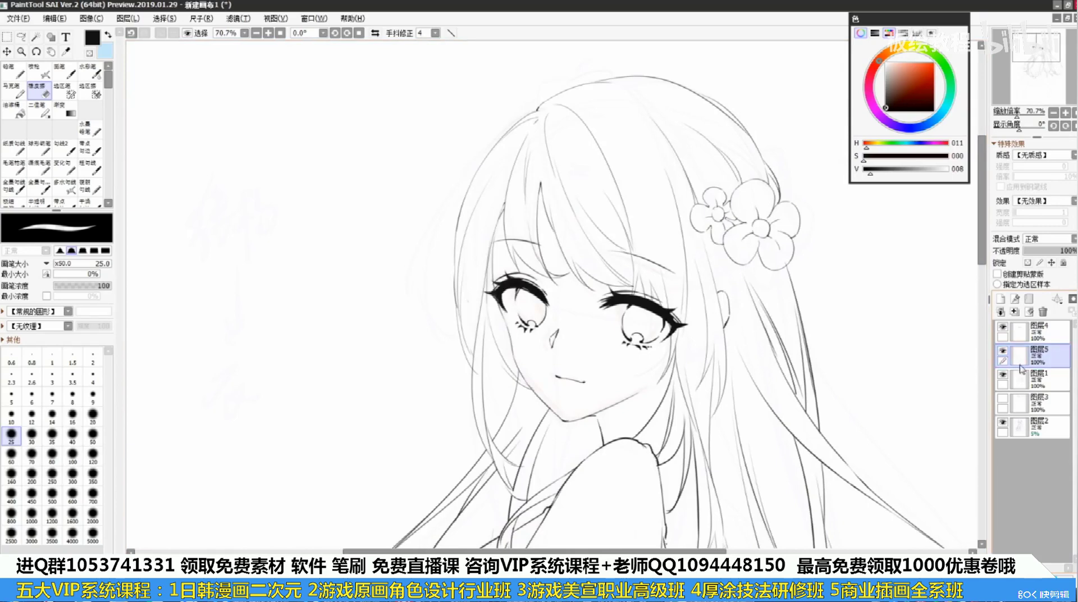
left_click(1001, 374)
left_click(1001, 374)
left_click(1020, 362)
key("ctrl+e")
Try new contour strokes along the outer side hair with the size 6 pencil
key("n")
mouse_move(478, 176)
left_mouse_down()
mouse_move(579, 230)
mouse_move(540, 423)
left_mouse_up()
key("ctrl+z")
left_click_drag(546, 334, 536, 418)
key("ctrl+z")
left_click_drag(544, 377, 559, 482)
key("ctrl+z")
key("ctrl+z")
key("ctrl+z")
key("ctrl+z")
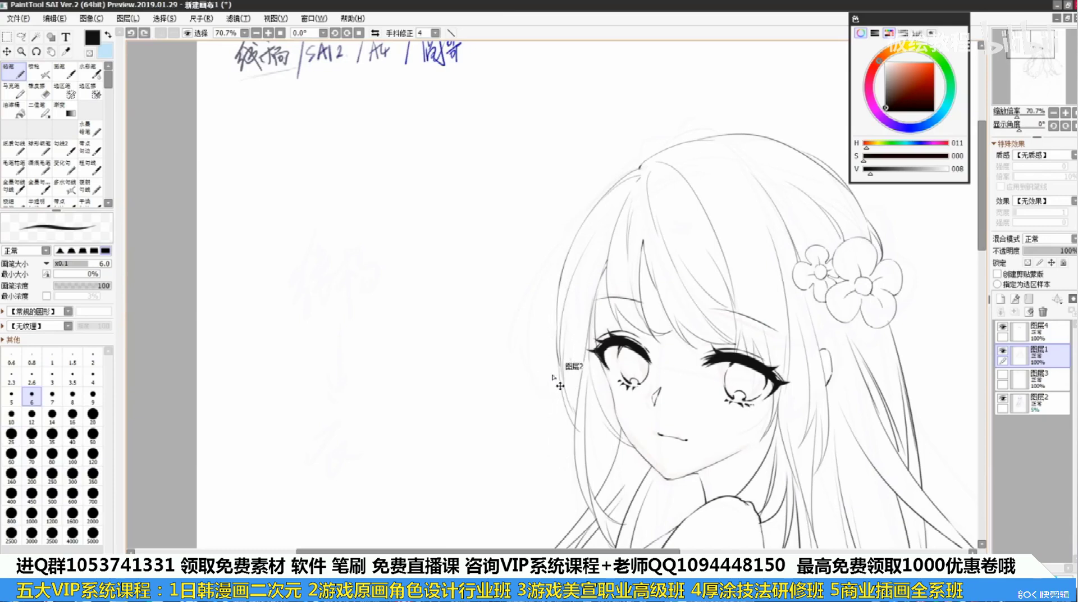
Reinforce the outer contour of the side hair beside the face and start a new outer line below it
left_click_drag(565, 252, 559, 373)
key("ctrl+z")
left_click_drag(556, 292, 560, 377)
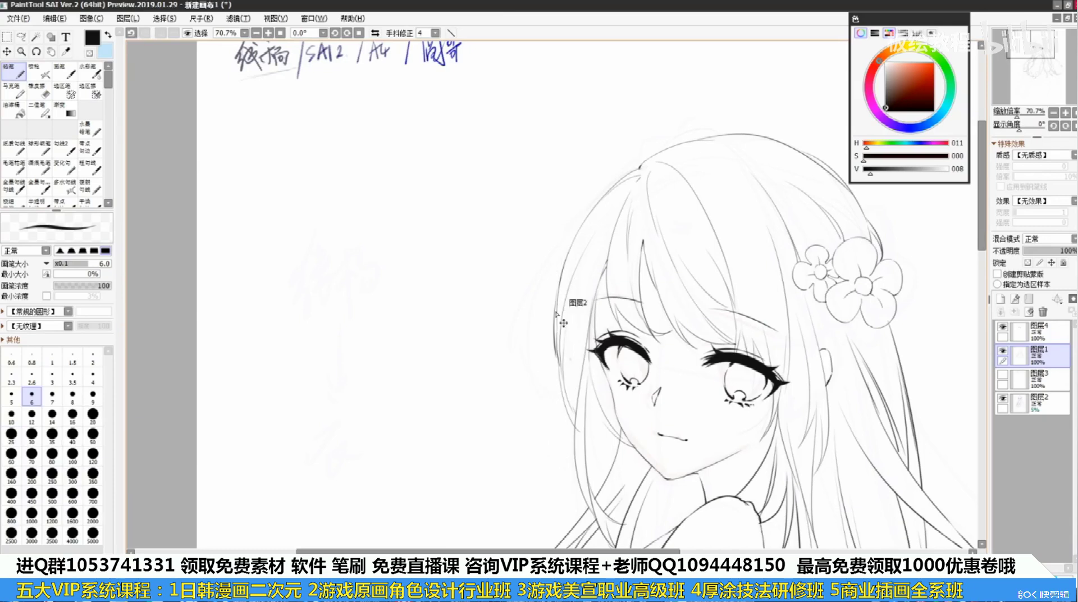
key("ctrl+z")
key("ctrl+z")
mouse_move(556, 294)
left_mouse_down()
mouse_move(561, 380)
mouse_move(560, 371)
left_mouse_up()
key("ctrl+z")
key("ctrl+z")
left_click_drag(559, 277, 571, 415)
key("ctrl+z")
key("ctrl+z")
left_click_drag(562, 353, 584, 440)
key("ctrl+z")
key("ctrl+z")
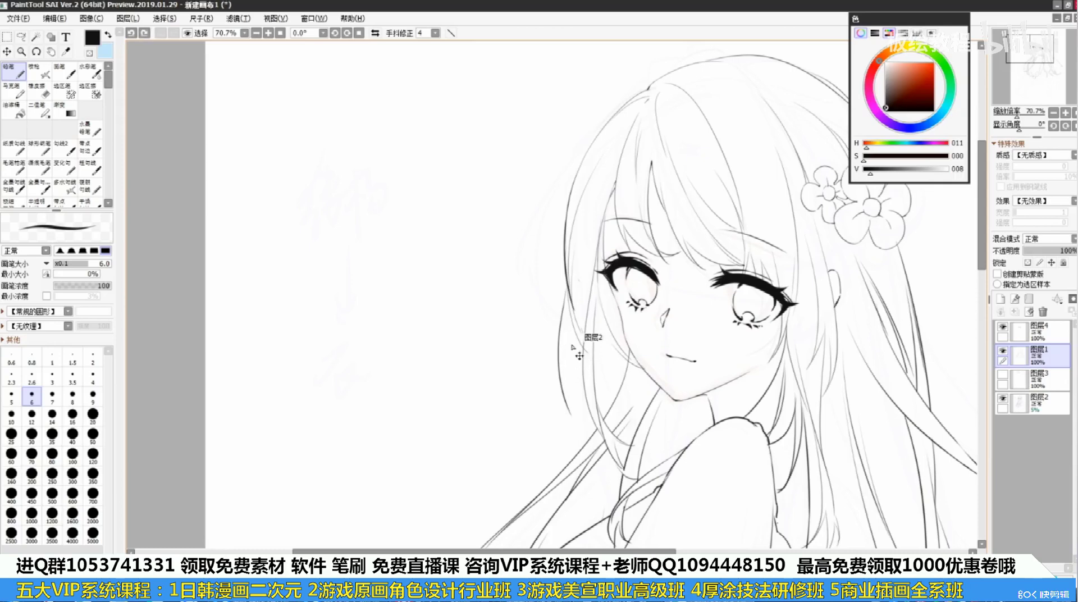
Continue the outer side-hair line down in a curve that tucks inward above the back strands
left_click_drag(567, 335, 580, 428)
left_click_drag(568, 343, 596, 428)
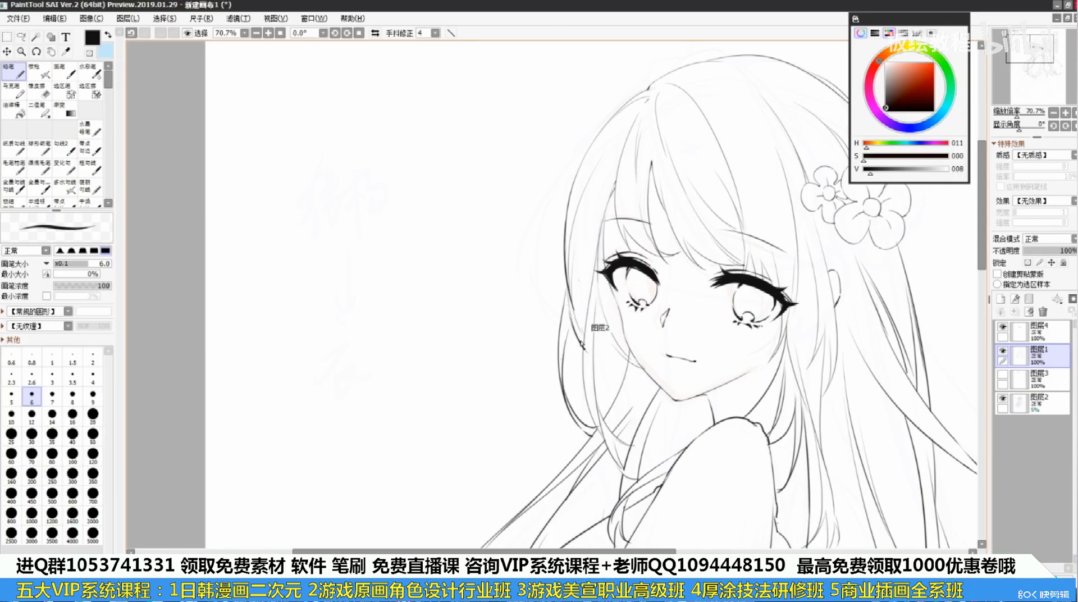
Darken the upper head contour and the long fringe line falling toward the eye on the flower side
mouse_move(650, 108)
left_mouse_down()
mouse_move(616, 176)
mouse_move(641, 145)
mouse_move(589, 174)
left_mouse_up()
key("ctrl+z")
key("ctrl+z")
left_click_drag(742, 187, 692, 196)
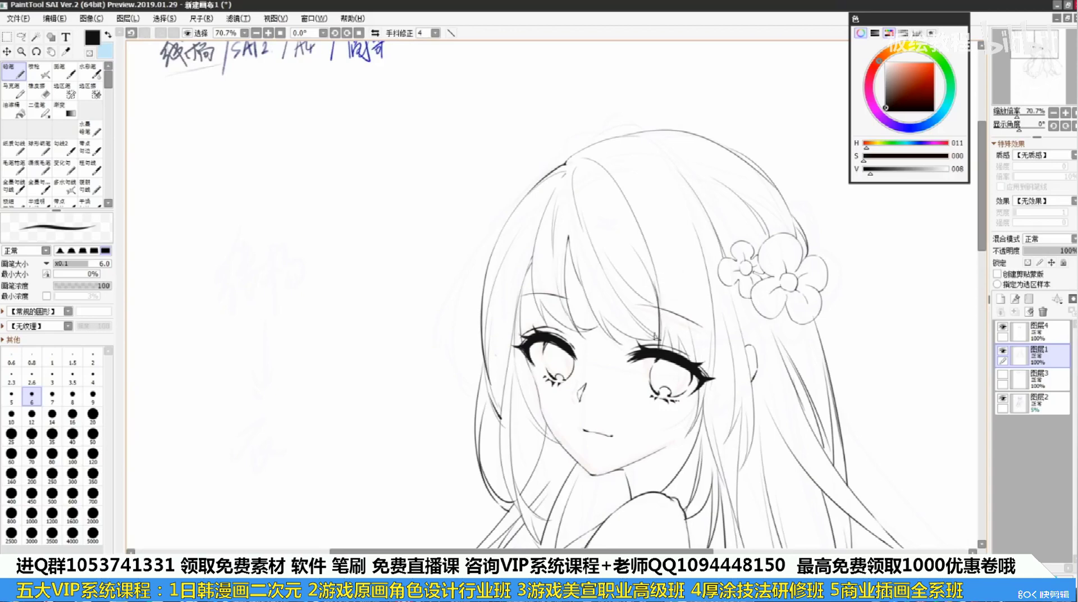
Redraw the cheek contour from below the outer corner of the flower-side eye toward the jaw with the size 6 pencil
mouse_move(706, 410)
left_mouse_down()
mouse_move(696, 339)
mouse_move(685, 339)
left_mouse_up()
mouse_move(682, 313)
left_mouse_down()
mouse_move(684, 349)
mouse_move(651, 388)
left_mouse_up()
key("ctrl+z")
left_click_drag(683, 312, 649, 388)
key("ctrl+z")
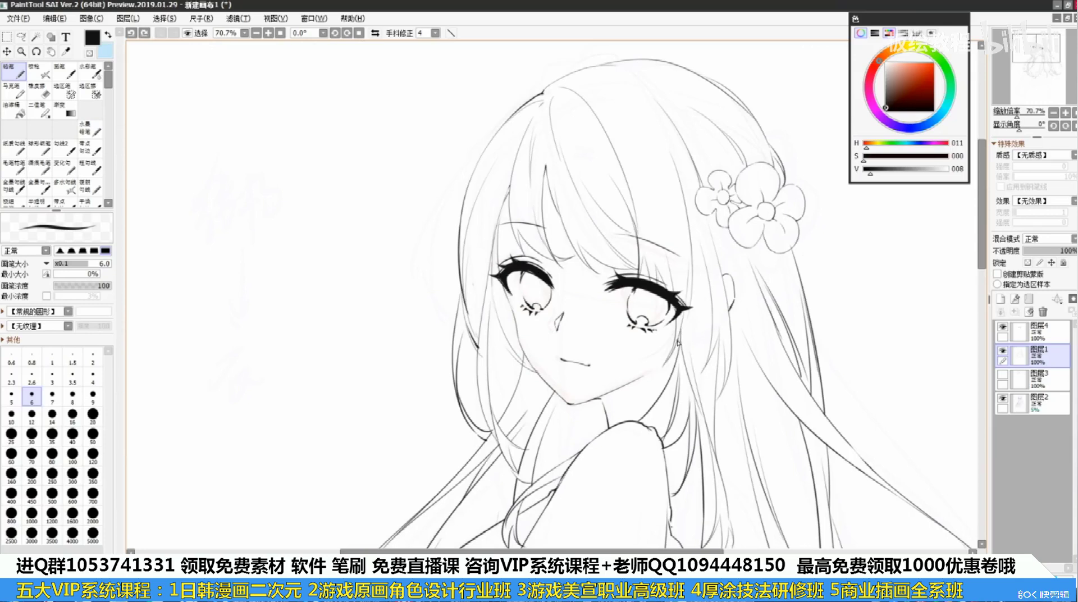
key("e")
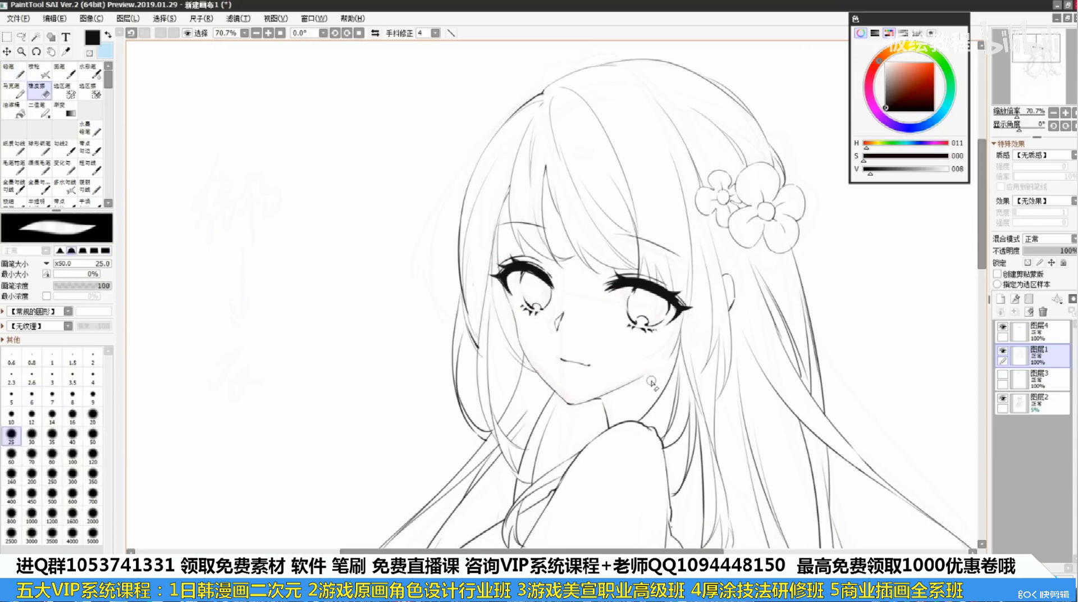
left_click(21, 73)
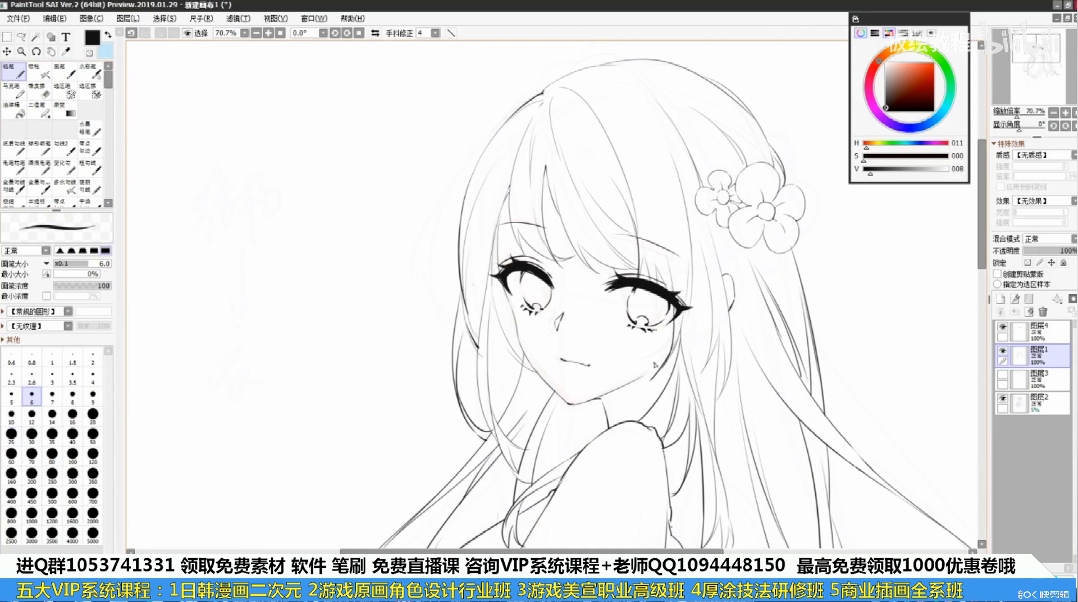
left_click_drag(580, 319, 622, 343)
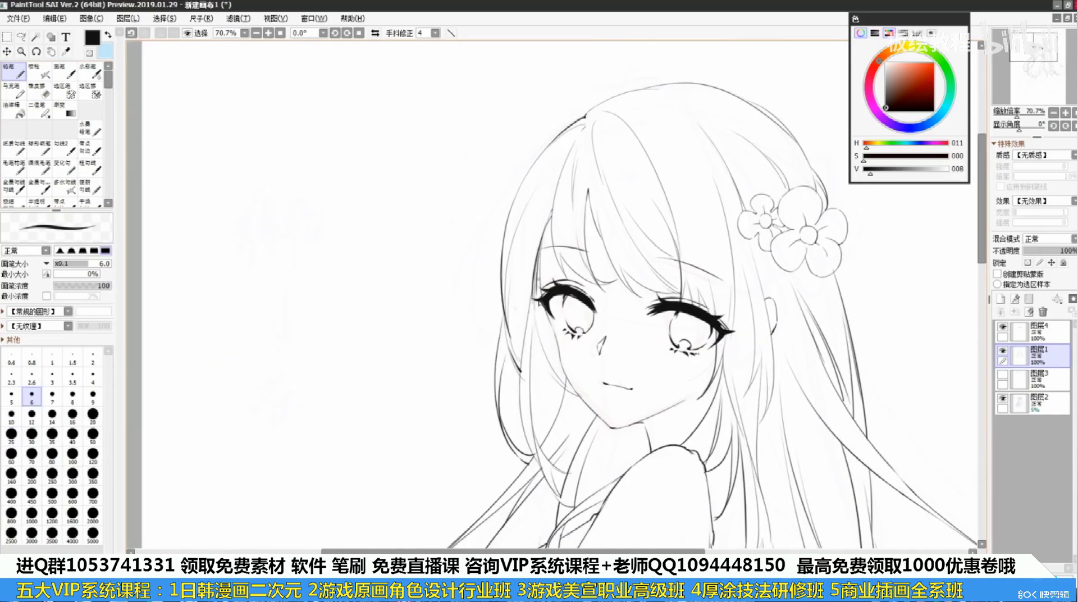
key("ctrl+z")
Examine the overall line art and the face up close to check the hair shapes and proportions
scroll(550, 322, "down", 3)
scroll(550, 317, "up", 1)
scroll(551, 317, "down", 4)
scroll(574, 390, "up", 2)
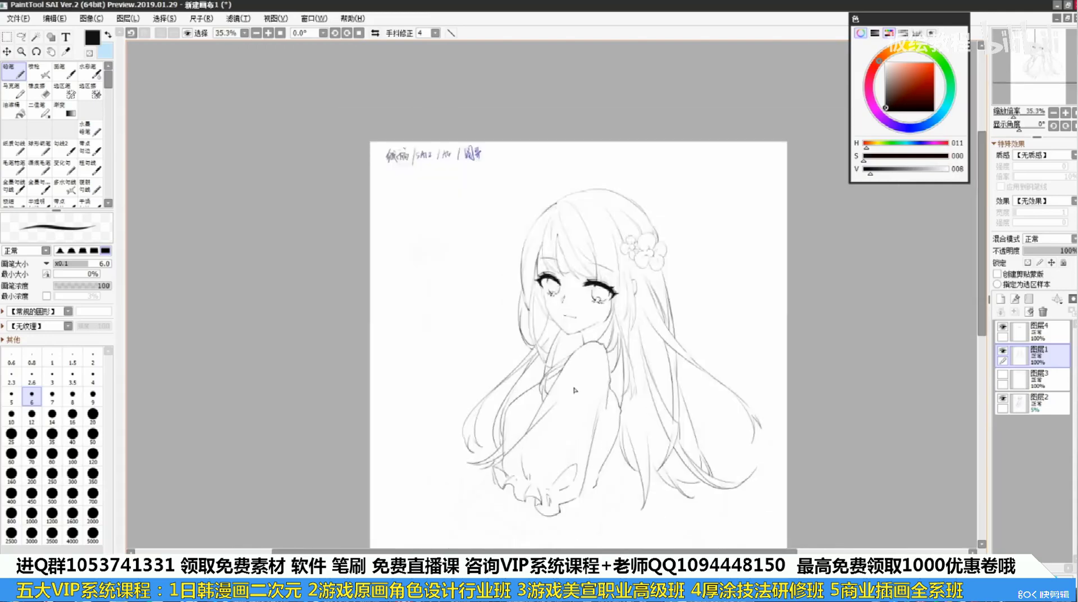
scroll(575, 389, "up", 1)
left_click_drag(588, 413, 406, 394)
left_click_drag(595, 241, 689, 380)
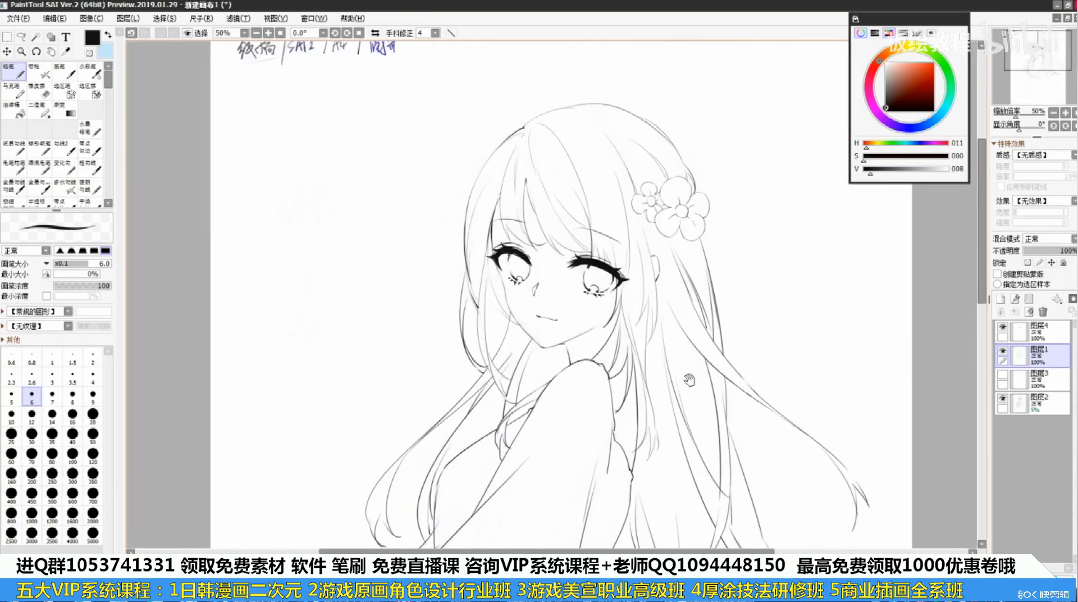
scroll(648, 291, "up", 2)
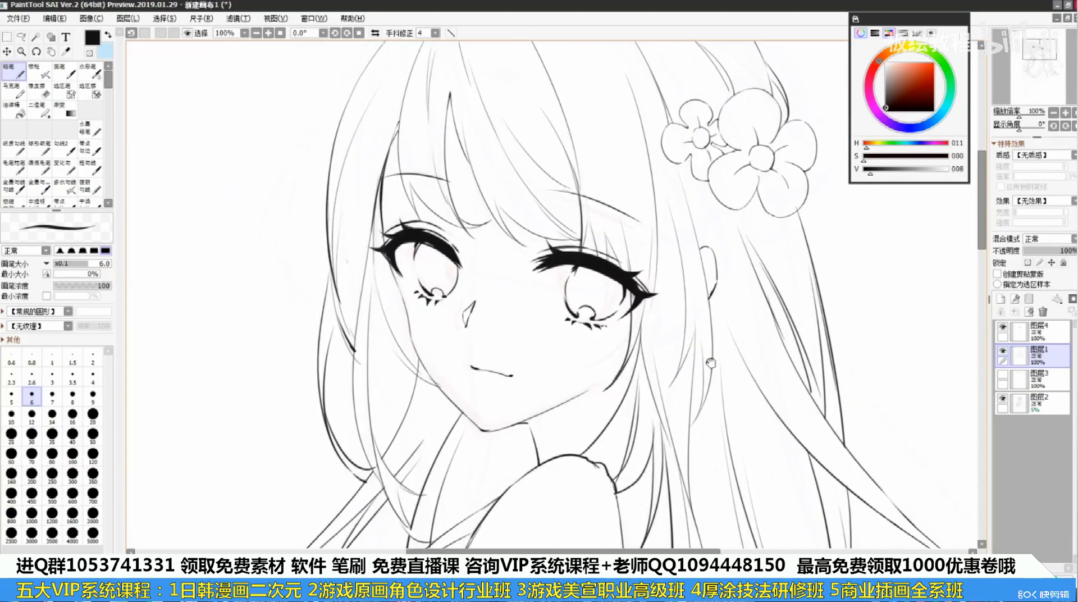
left_click_drag(654, 325, 663, 326)
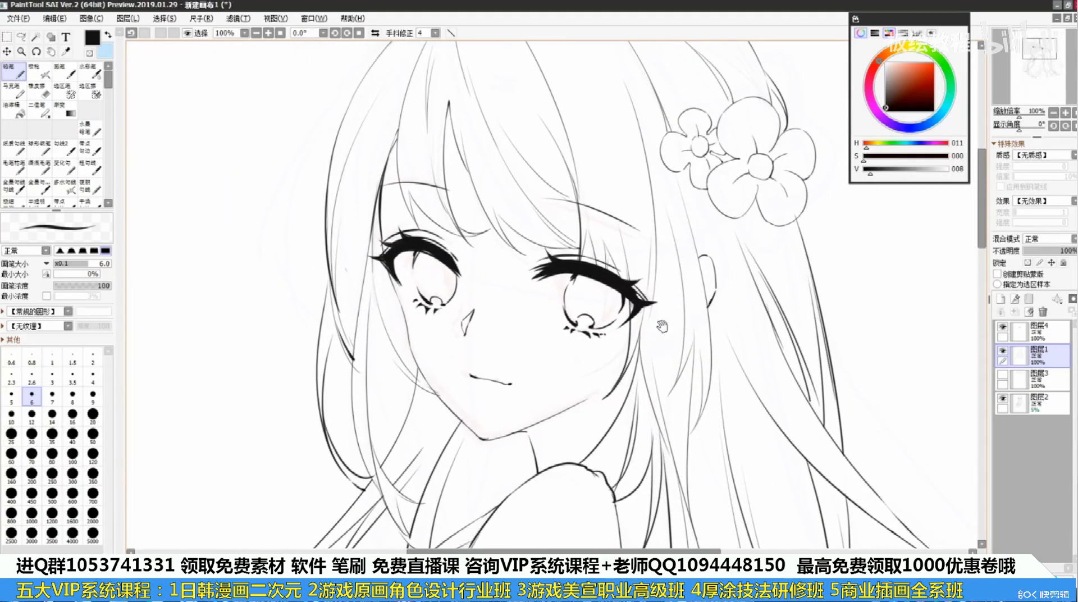
left_click_drag(708, 206, 702, 304)
key("ctrl+z")
left_click_drag(687, 235, 701, 300)
left_click_drag(812, 233, 773, 275)
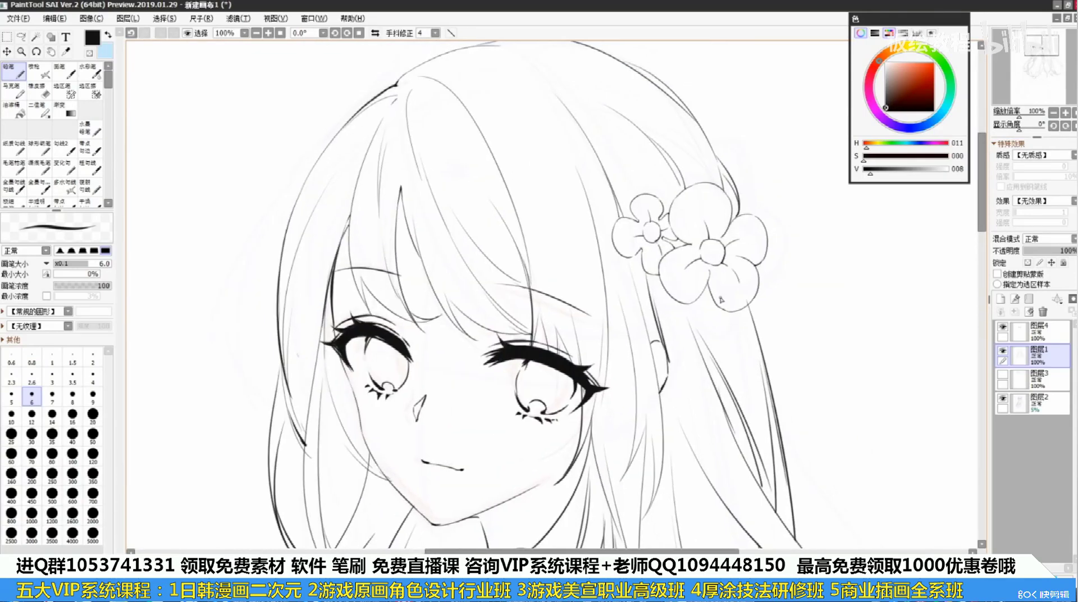
key("ctrl+z")
key("ctrl+z")
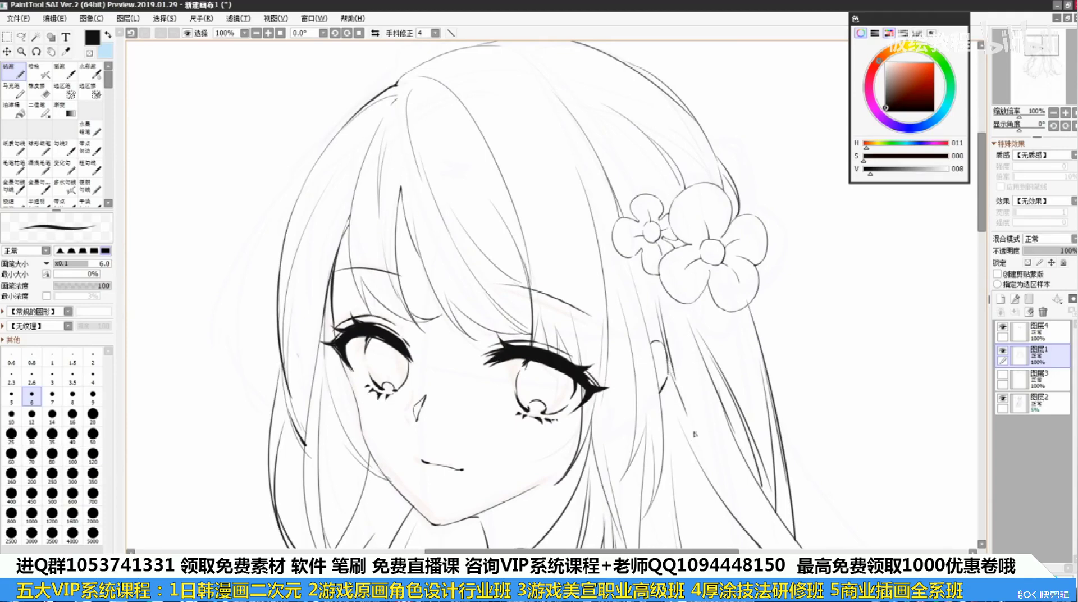
Draw extra petals overlapping behind the large hair flower with the pencil at size 3.5
left_click_drag(702, 380, 704, 422)
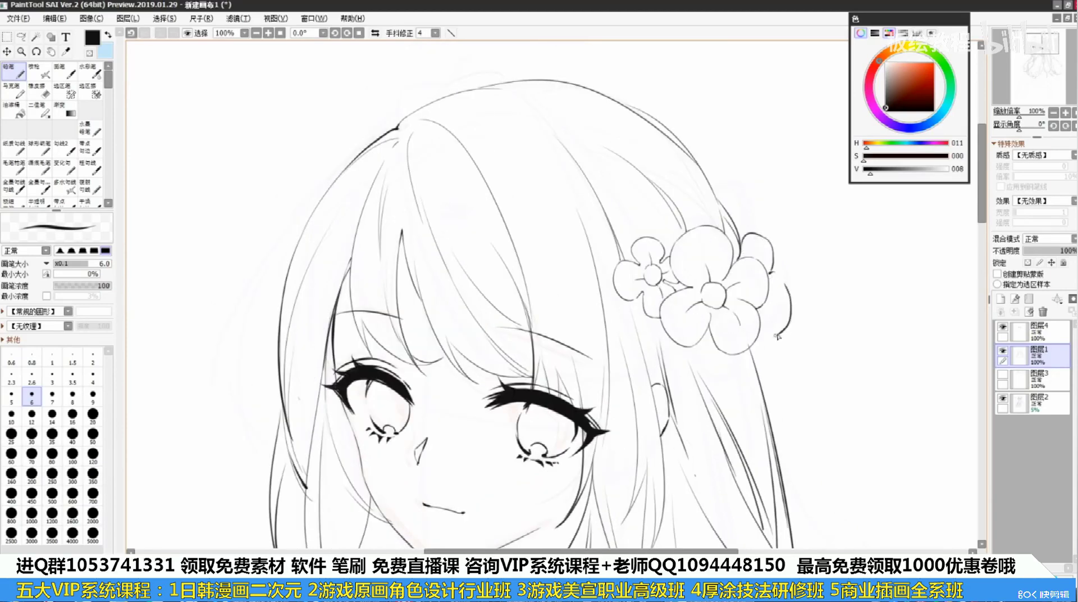
key("ctrl+z")
key("ctrl+z")
key("bracketleft")
key("bracketleft")
key("bracketleft")
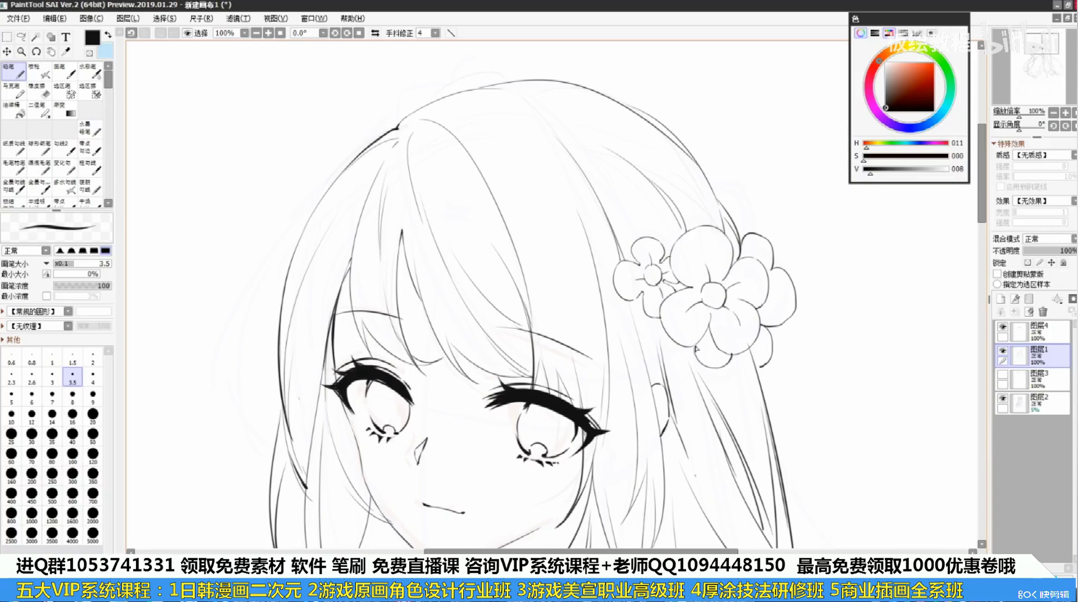
Examine the overall line art from a distance and the face up close to check the flower and hair
scroll(695, 338, "down", 7)
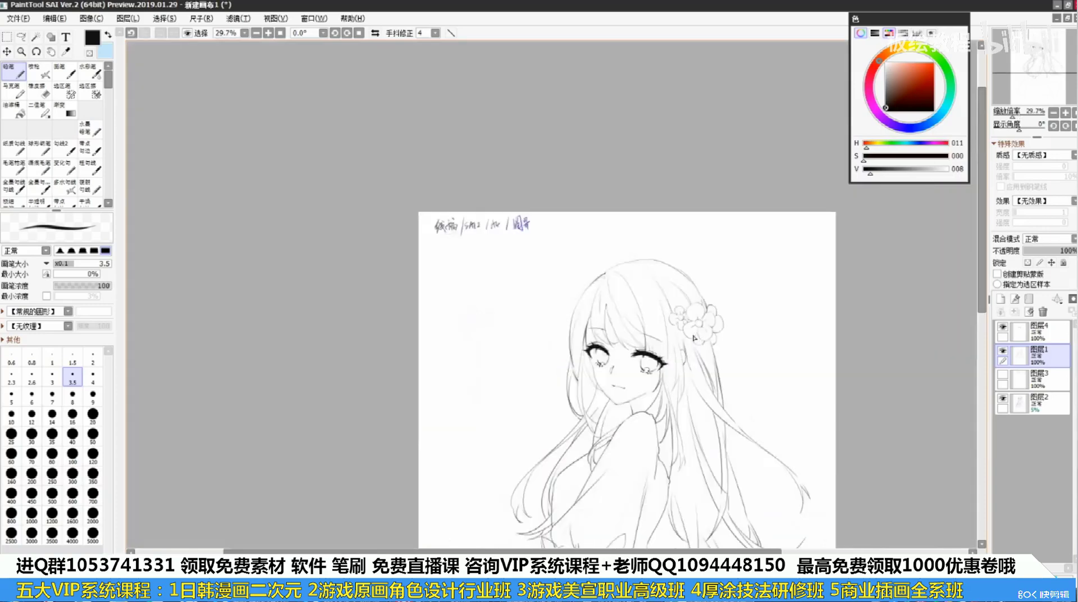
left_click_drag(697, 361, 735, 272)
scroll(735, 272, "up", 3)
scroll(735, 272, "up", 2)
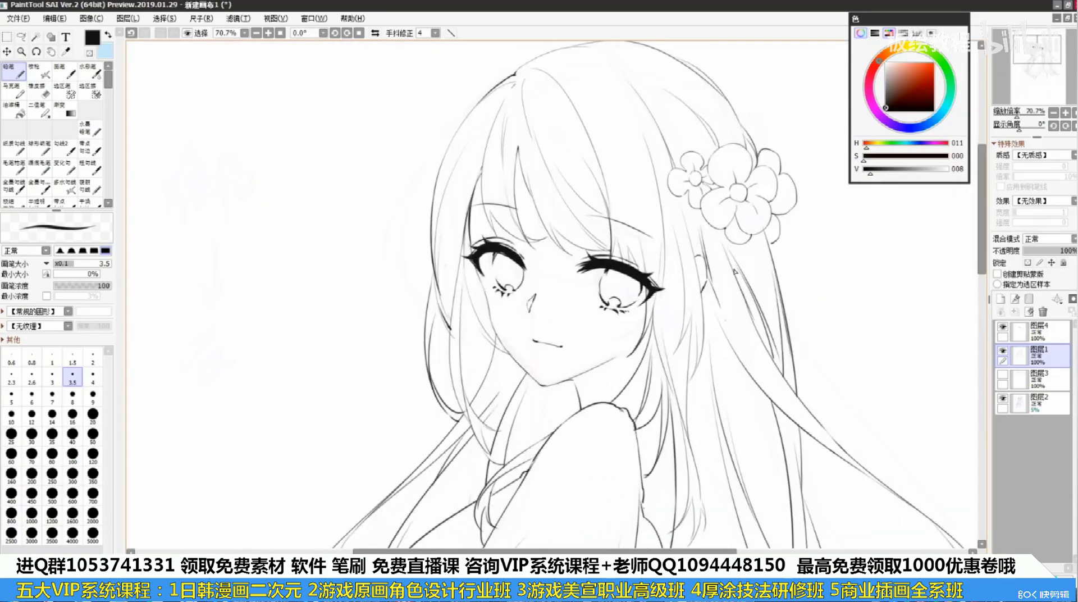
left_click_drag(752, 341, 680, 286)
scroll(679, 285, "down", 3)
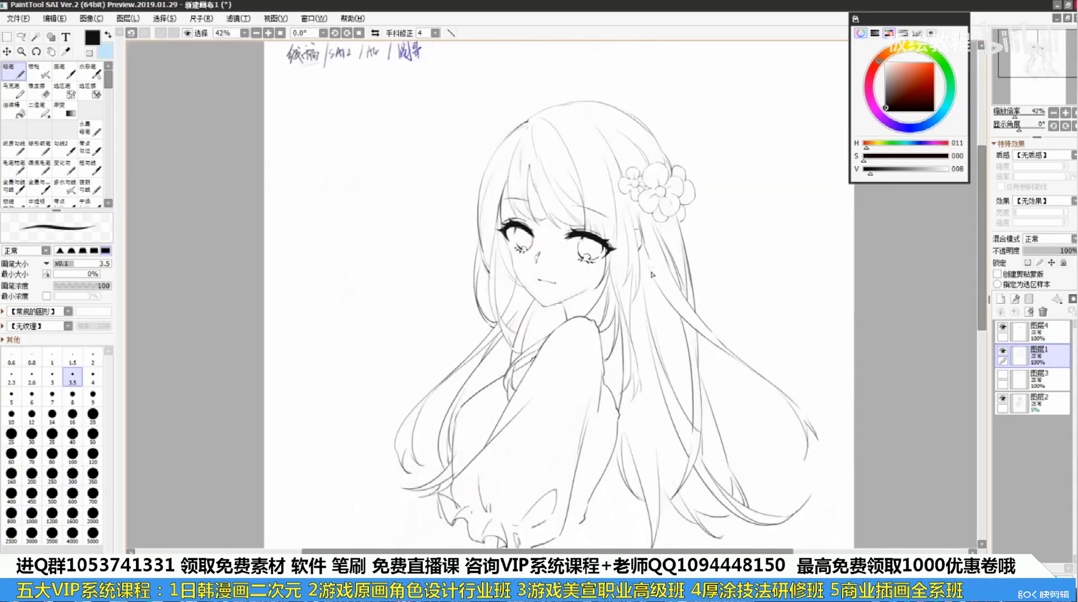
scroll(652, 274, "up", 6)
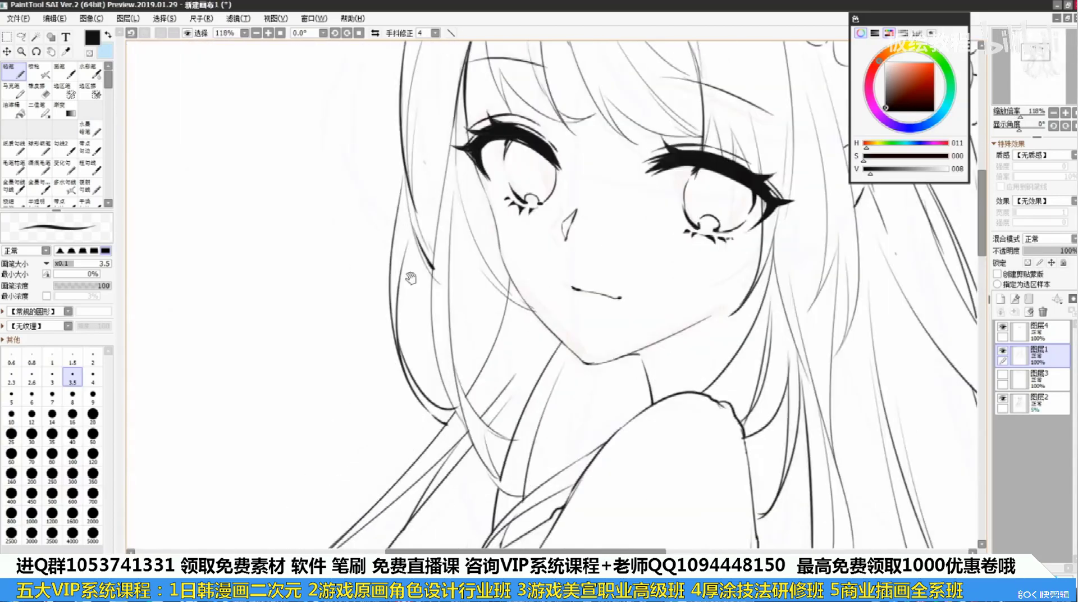
left_click_drag(411, 278, 456, 390)
Add a new layer above 图层4 and set its blending mode to 正片叠底 (Multiply)
left_click(1035, 334)
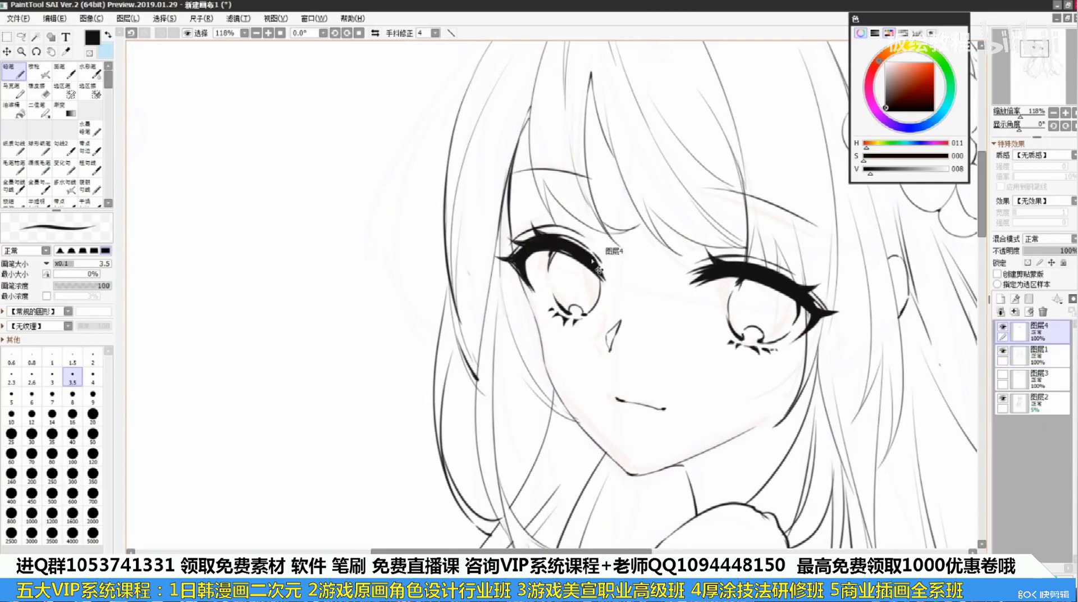
left_click(1000, 299)
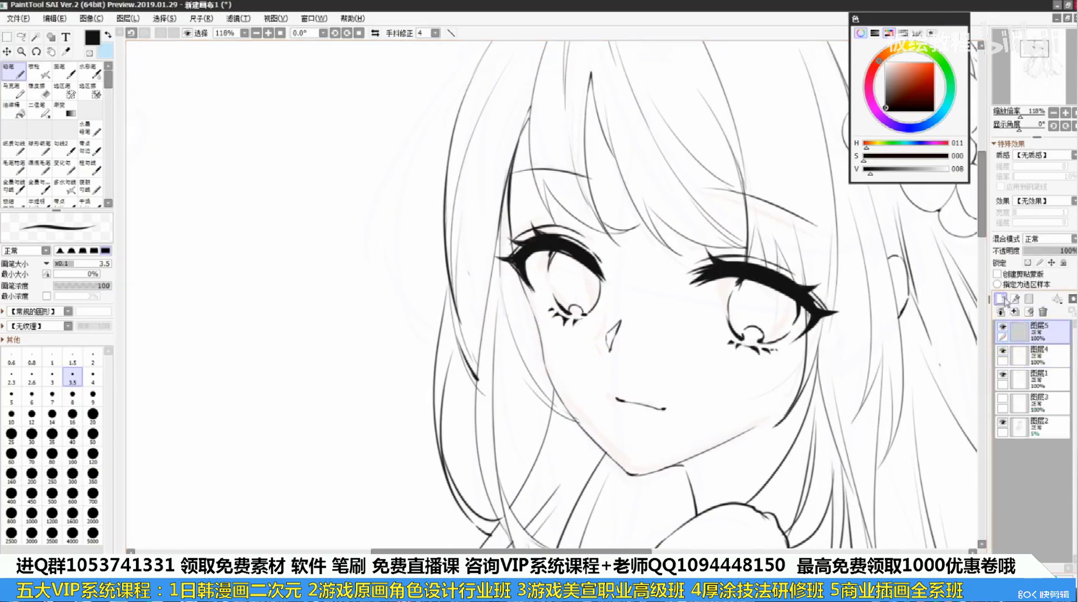
left_click_drag(1042, 334, 1044, 362)
left_click(1047, 239)
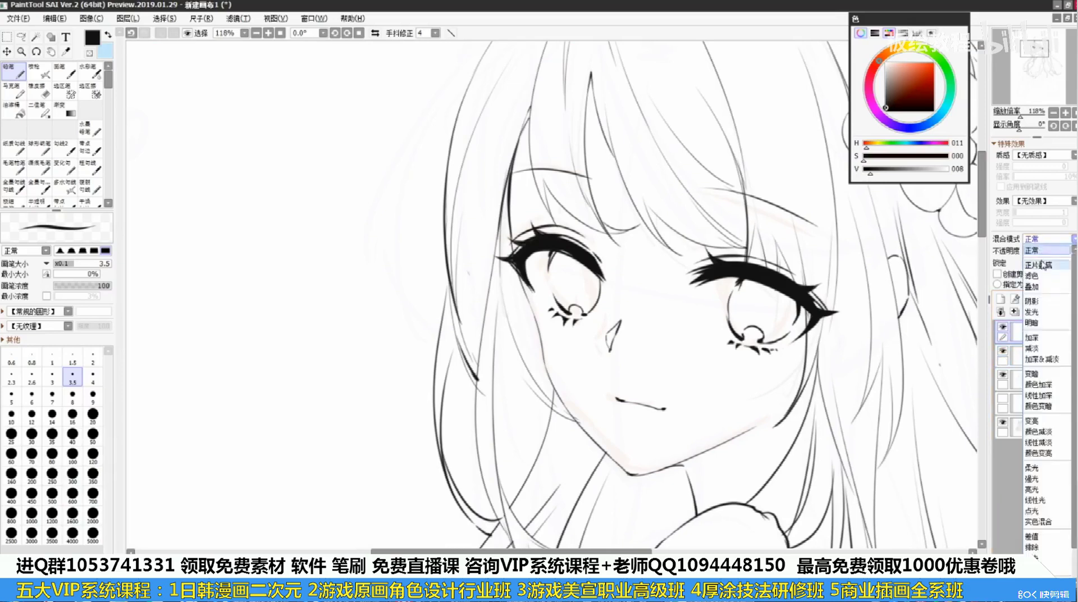
left_click(1033, 262)
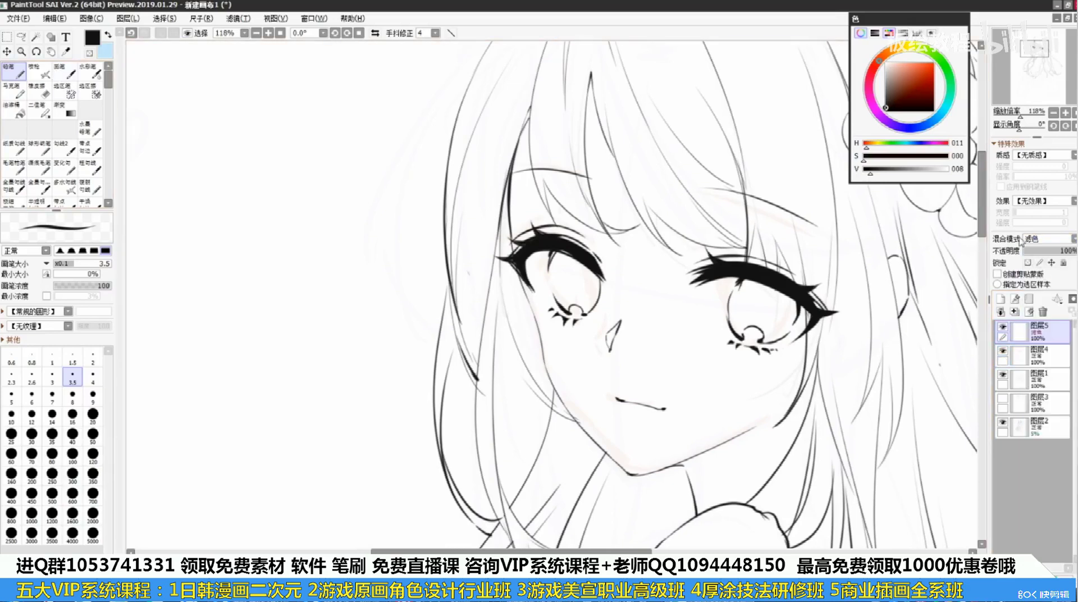
left_click(1046, 239)
left_click(1035, 253)
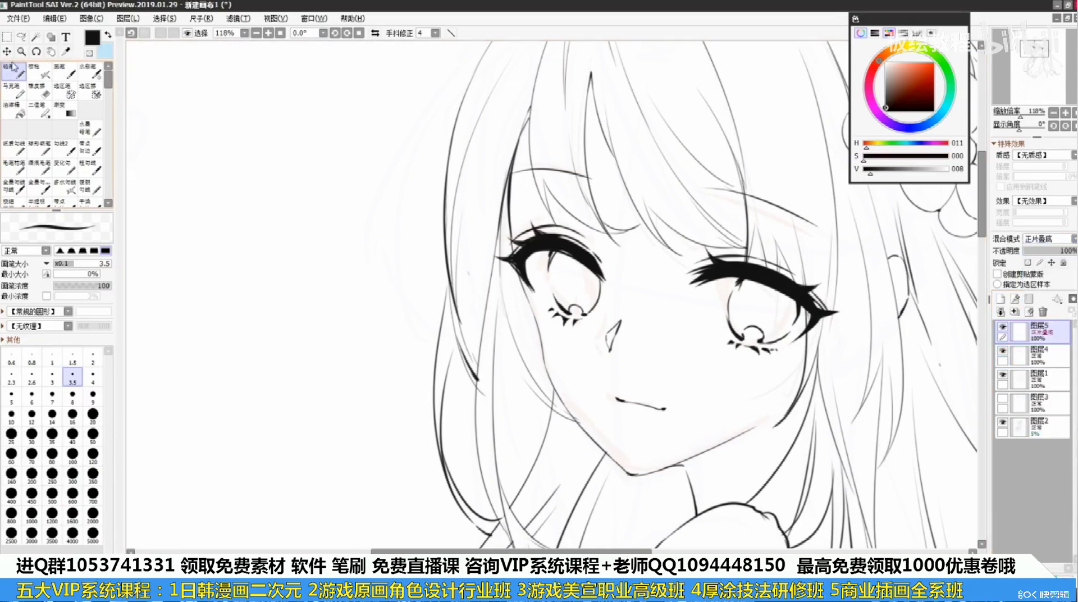
Fill both irises with flat mid-grey using the pencil at size 30
left_click(886, 79)
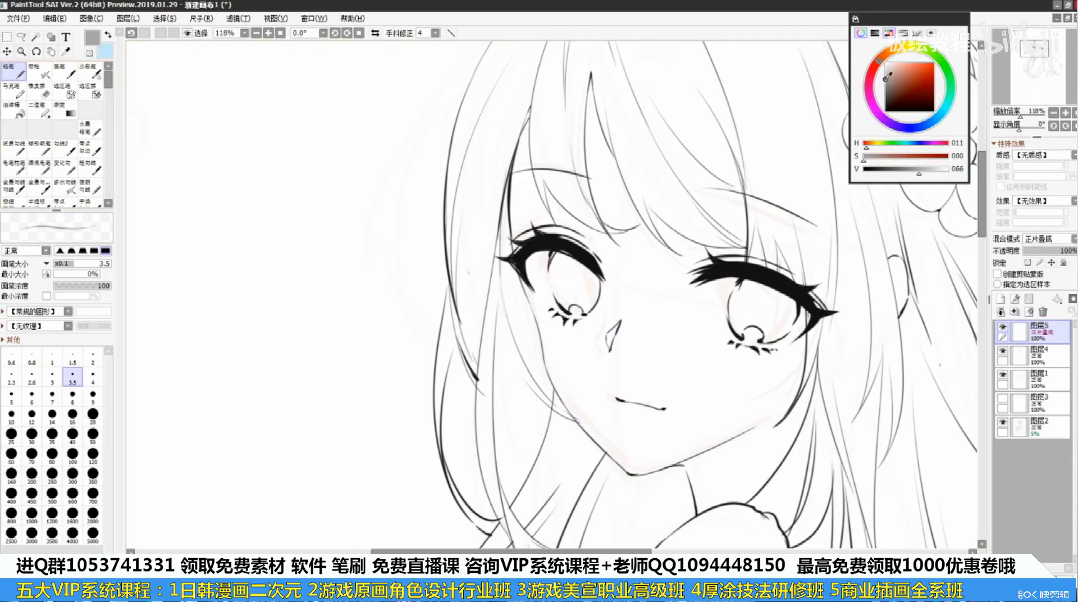
key("bracketright")
key("bracketright")
key("bracketright")
key("bracketright")
key("bracketright")
key("bracketright")
key("bracketright")
key("bracketright")
key("bracketright")
key("bracketright")
key("bracketright")
key("bracketright")
key("bracketright")
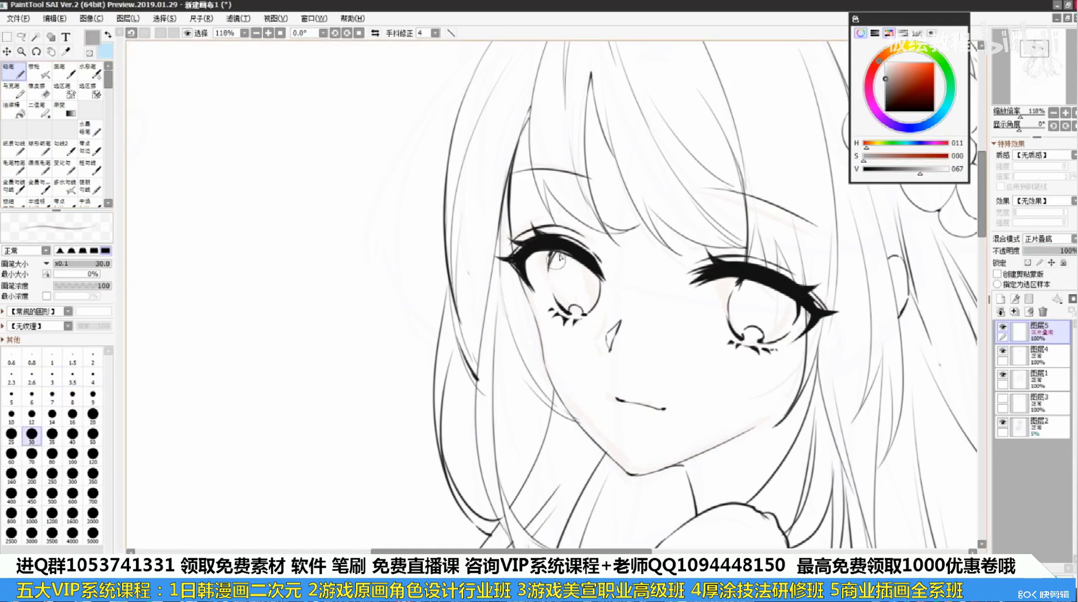
mouse_move(560, 258)
left_mouse_down()
mouse_move(570, 297)
mouse_move(590, 270)
mouse_move(585, 297)
left_mouse_up()
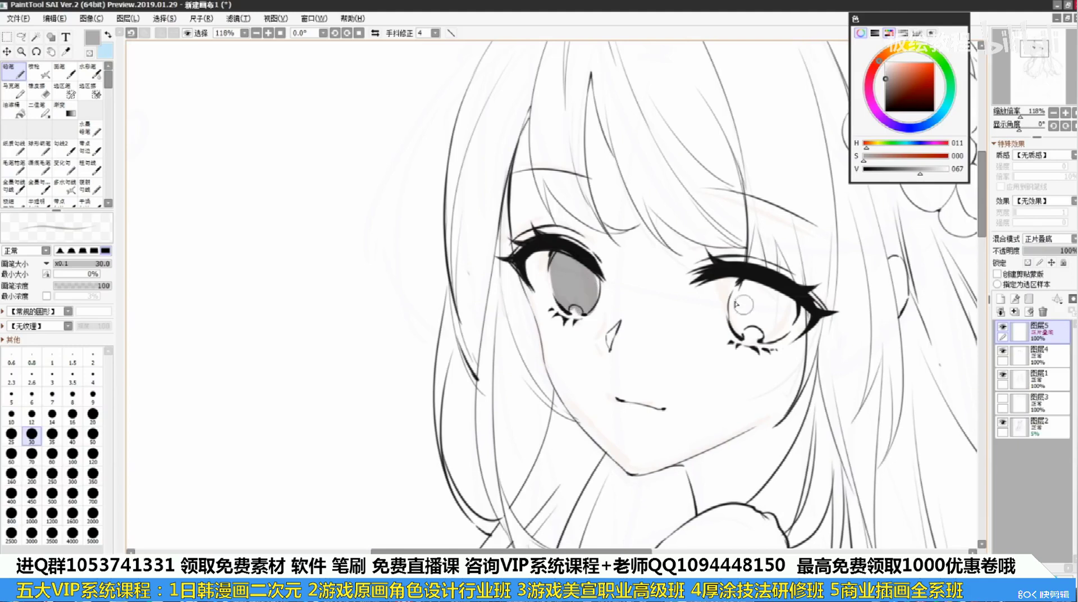
mouse_move(773, 308)
left_mouse_down()
mouse_move(739, 322)
mouse_move(744, 286)
mouse_move(765, 335)
mouse_move(782, 322)
mouse_move(763, 334)
left_mouse_up()
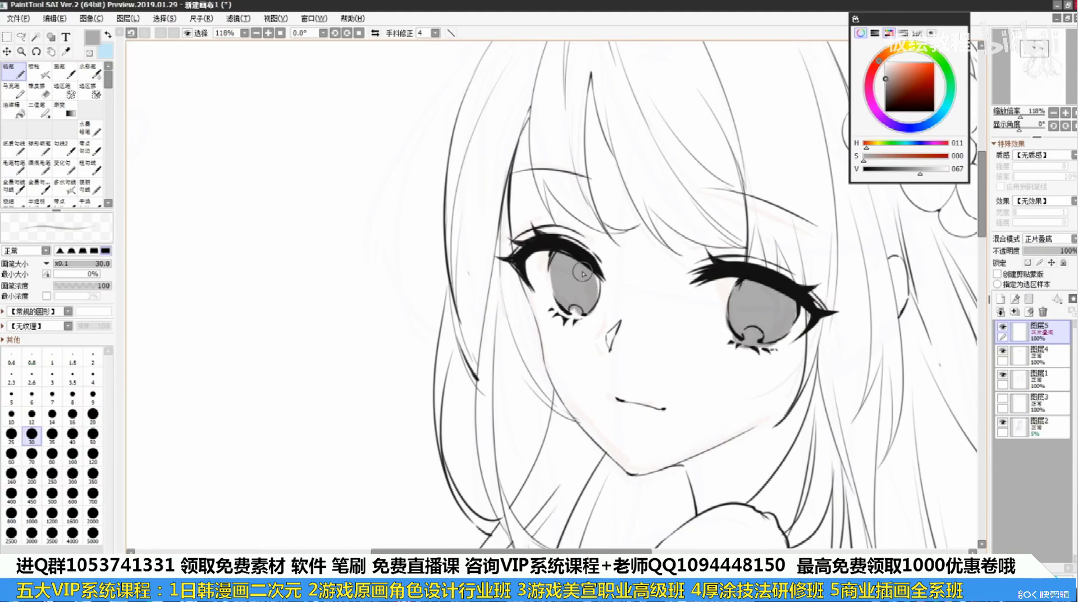
left_click_drag(582, 273, 568, 290)
Paint flat grey shadows above the upper lashes, under the nose and on the neck below the jaw
mouse_move(553, 221)
left_mouse_down()
mouse_move(517, 240)
mouse_move(556, 228)
left_mouse_up()
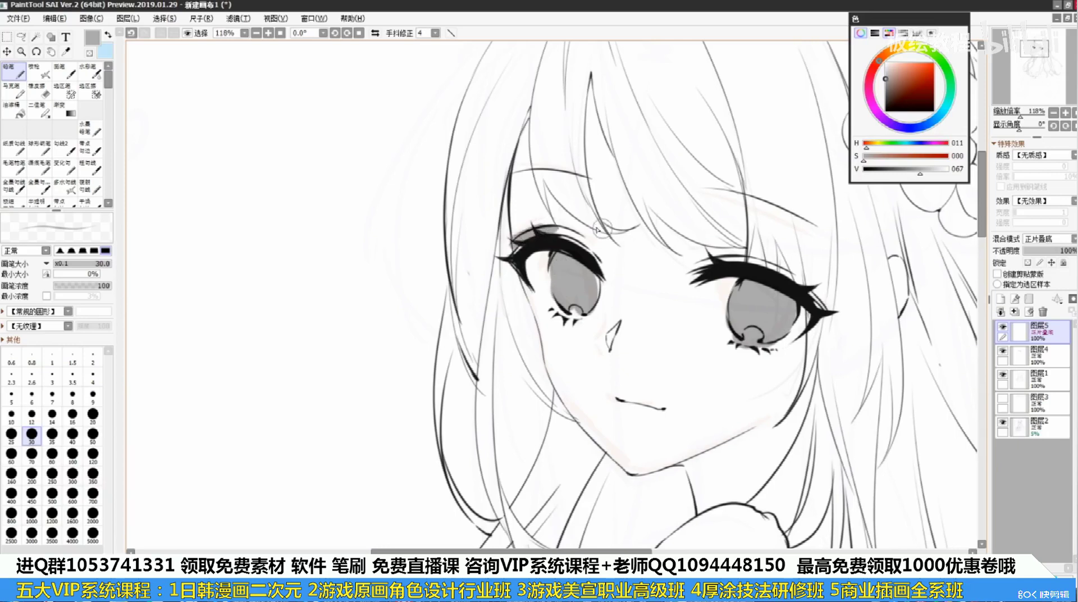
mouse_move(705, 257)
left_mouse_down()
mouse_move(792, 276)
mouse_move(809, 304)
left_mouse_up()
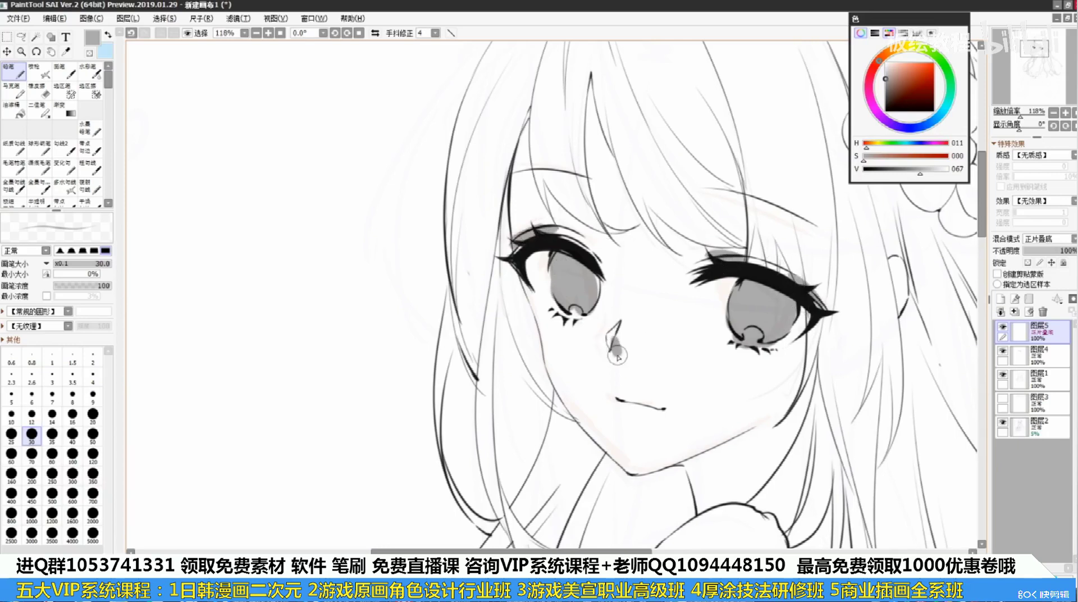
key("ctrl+z")
mouse_move(802, 407)
left_mouse_down()
mouse_move(698, 497)
mouse_move(698, 472)
mouse_move(721, 448)
mouse_move(692, 466)
mouse_move(699, 499)
left_mouse_up()
left_click_drag(723, 364, 684, 388)
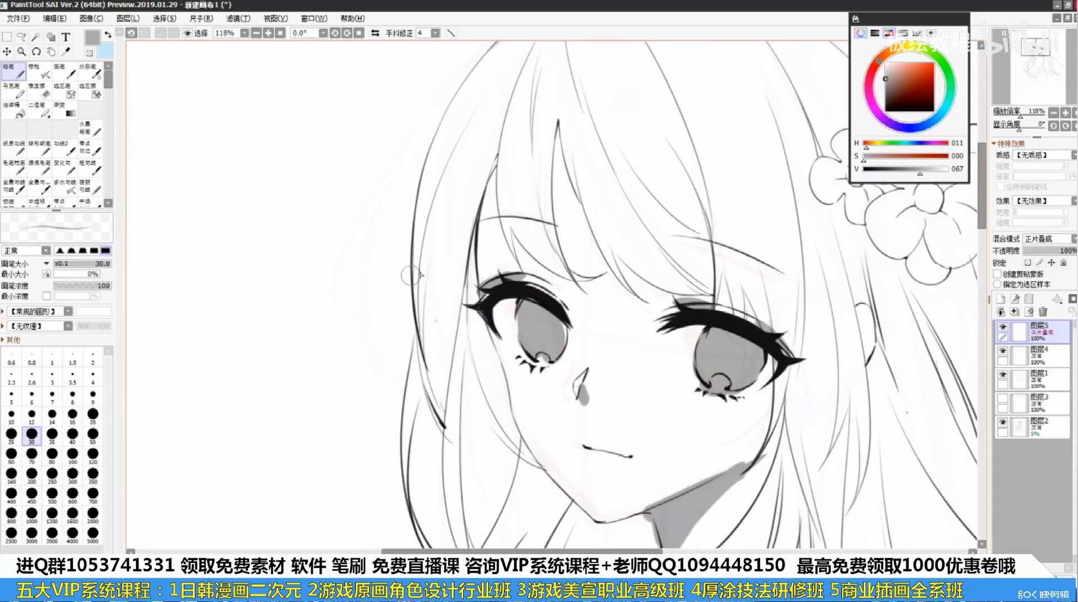
left_click_drag(373, 302, 818, 109)
key("ctrl+z")
scroll(591, 249, "down", 2)
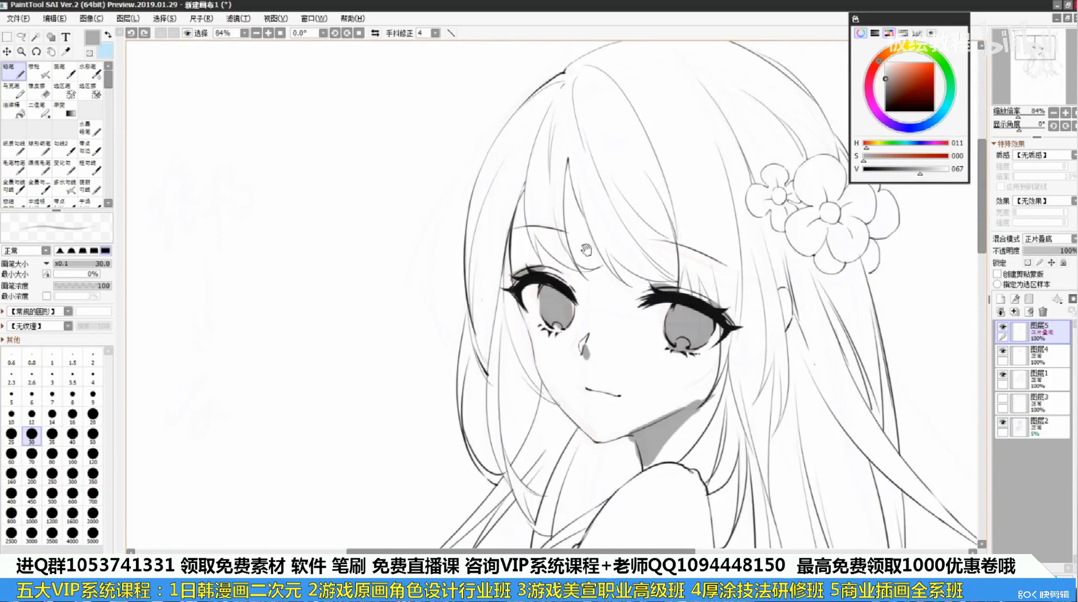
left_click_drag(586, 250, 536, 286)
left_click_drag(417, 298, 806, 89)
key("ctrl+z")
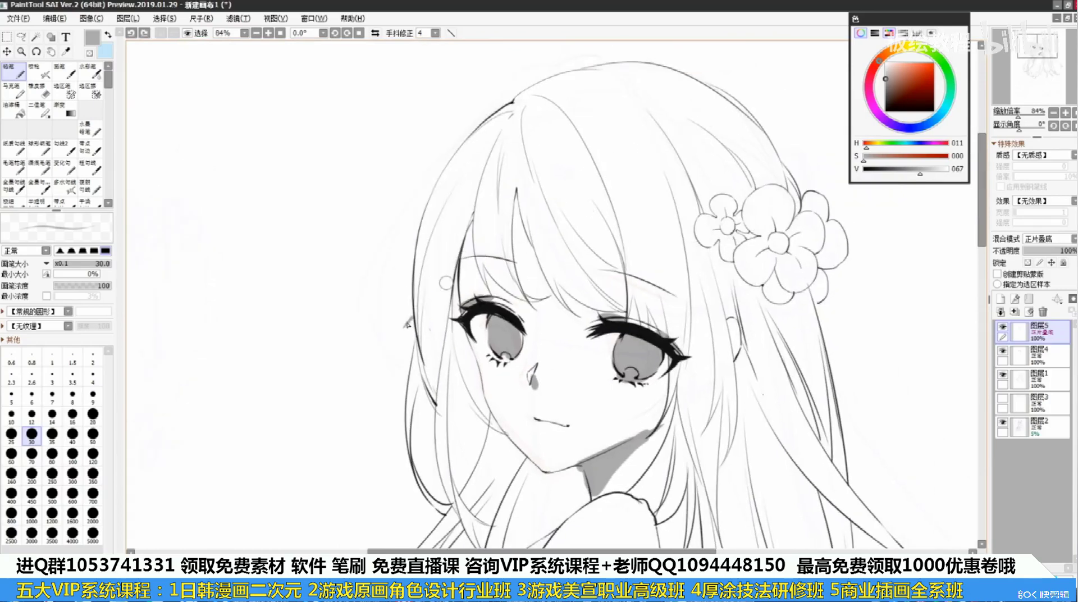
Paint a broad diagonal grey band across the fringe and crown of the hair with the size 30 pencil
left_click_drag(418, 307, 807, 89)
mouse_move(807, 89)
left_mouse_down()
mouse_move(395, 335)
mouse_move(581, 171)
left_mouse_up()
mouse_move(560, 136)
left_mouse_down()
mouse_move(376, 310)
mouse_move(426, 281)
left_mouse_up()
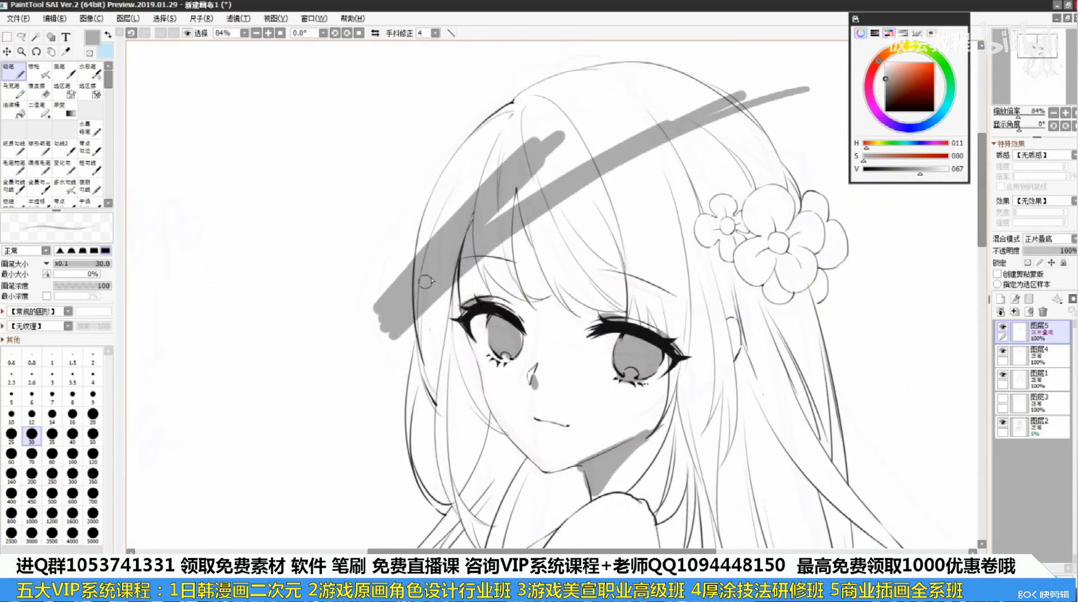
mouse_move(510, 215)
left_mouse_down()
mouse_move(557, 171)
mouse_move(383, 364)
mouse_move(532, 224)
mouse_move(764, 86)
left_mouse_up()
left_click_drag(764, 86, 406, 335)
key("e")
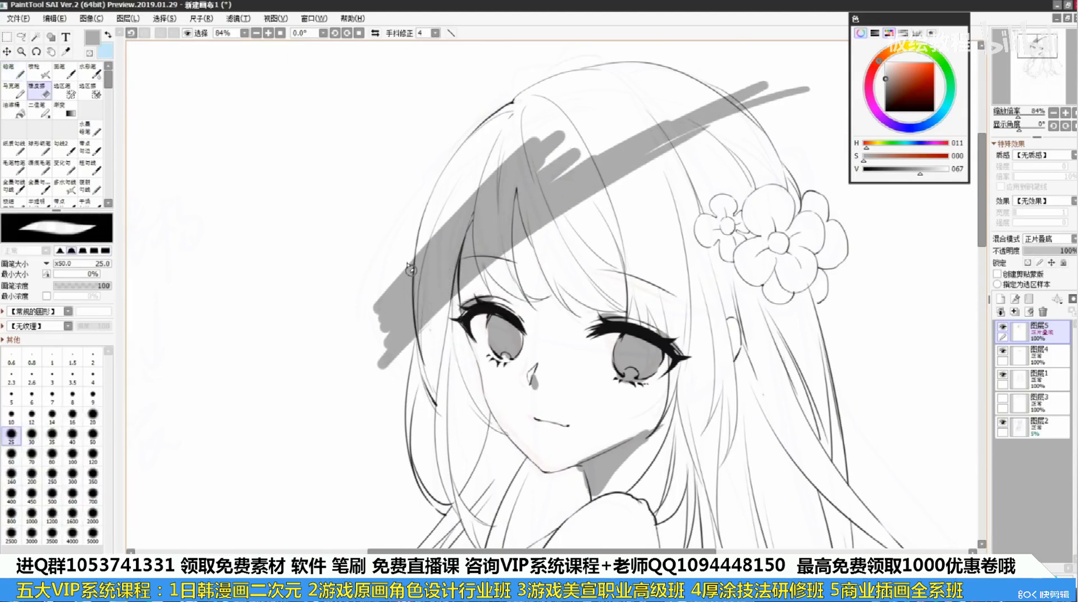
left_click_drag(399, 264, 414, 418)
key("ctrl+z")
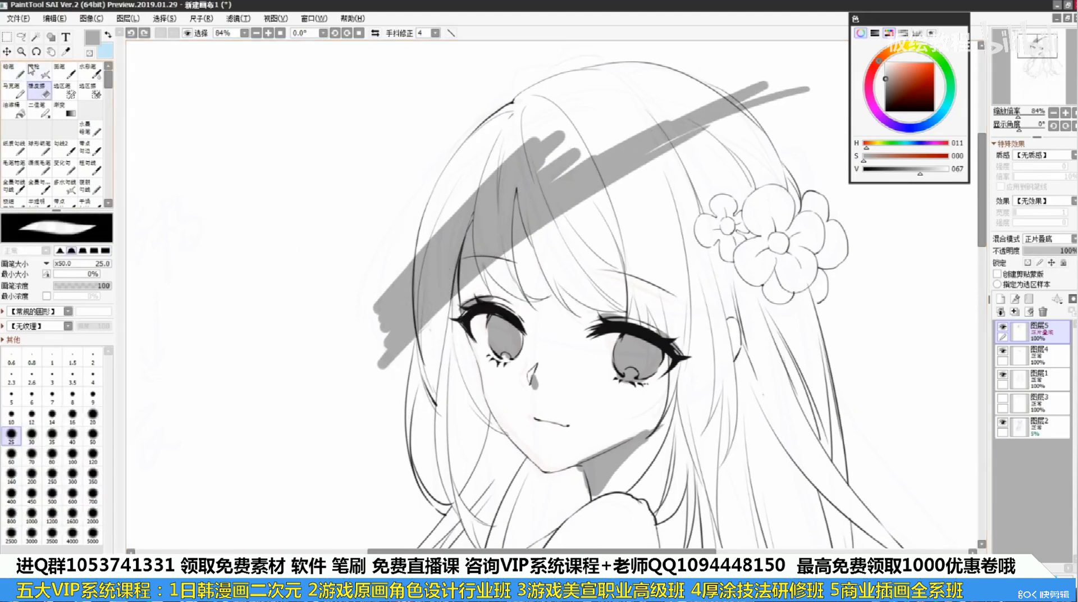
Blend the upper edge of the grey hair band into a soft gradient over the crown with the watercolor brush at size 400
left_click(89, 71)
left_click_drag(537, 243, 493, 288)
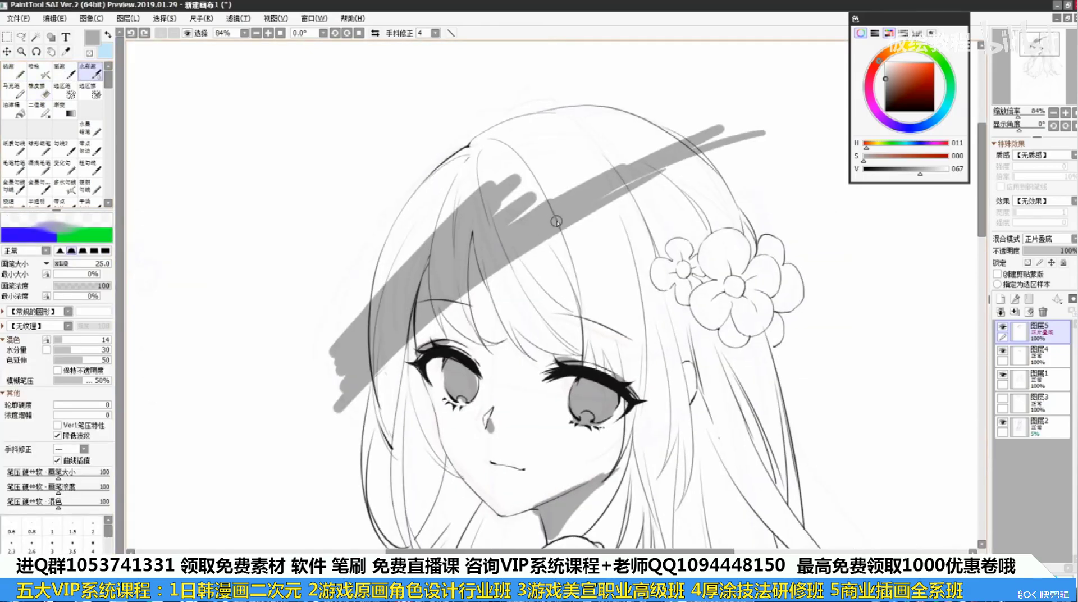
key("]")
key("]")
key("]")
key("]")
key("]")
key("]")
key("]")
key("]")
key("]")
mouse_move(490, 226)
left_mouse_down()
mouse_move(652, 149)
mouse_move(454, 294)
mouse_move(740, 148)
mouse_move(619, 189)
mouse_move(393, 354)
mouse_move(539, 162)
mouse_move(337, 240)
mouse_move(500, 121)
left_mouse_up()
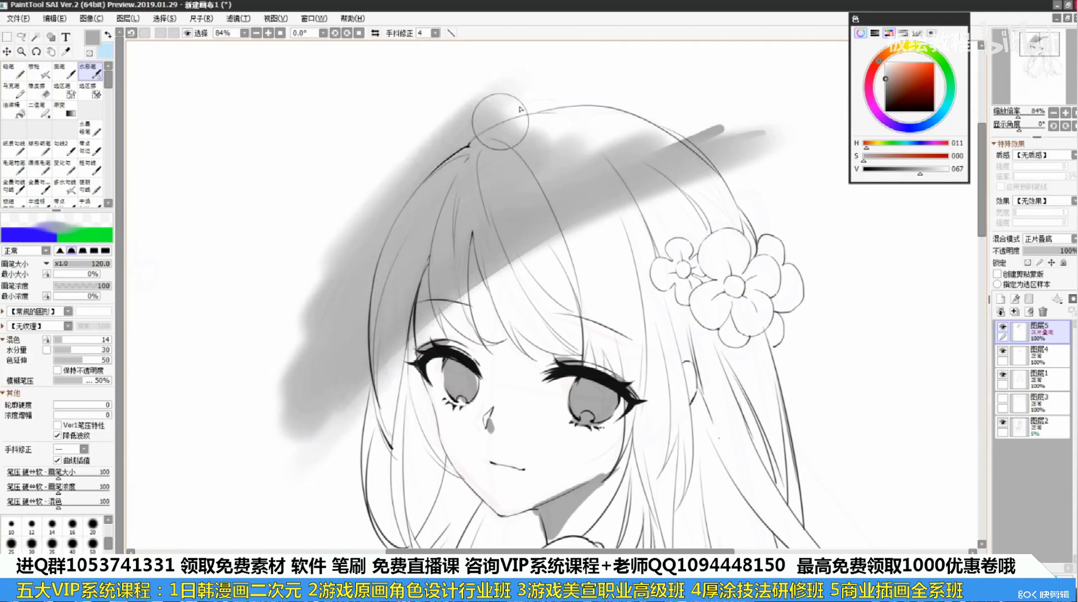
key("ctrl+z")
key("]")
key("]")
key("]")
key("]")
key("]")
key("]")
left_click_drag(395, 247, 617, 105)
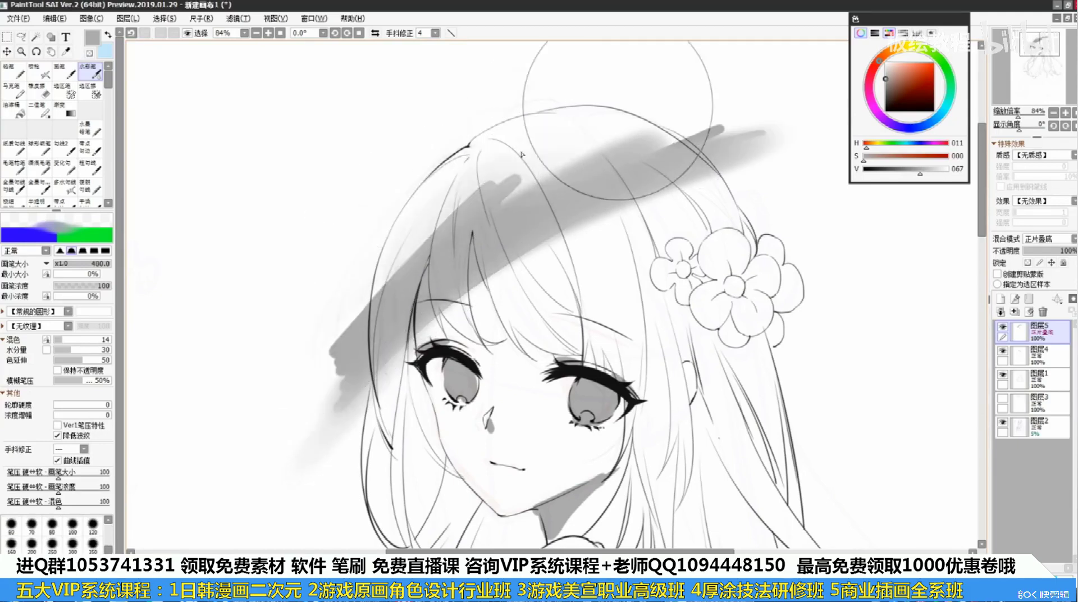
mouse_move(521, 154)
left_mouse_down()
mouse_move(567, 154)
mouse_move(596, 137)
mouse_move(302, 362)
mouse_move(450, 224)
mouse_move(317, 343)
mouse_move(438, 221)
mouse_move(372, 280)
mouse_move(730, 103)
mouse_move(700, 107)
left_mouse_up()
Erase the lower part of both grey irises with the size 25 eraser and blend the edge with the size 50 watercolor brush
left_click_drag(515, 370, 537, 327)
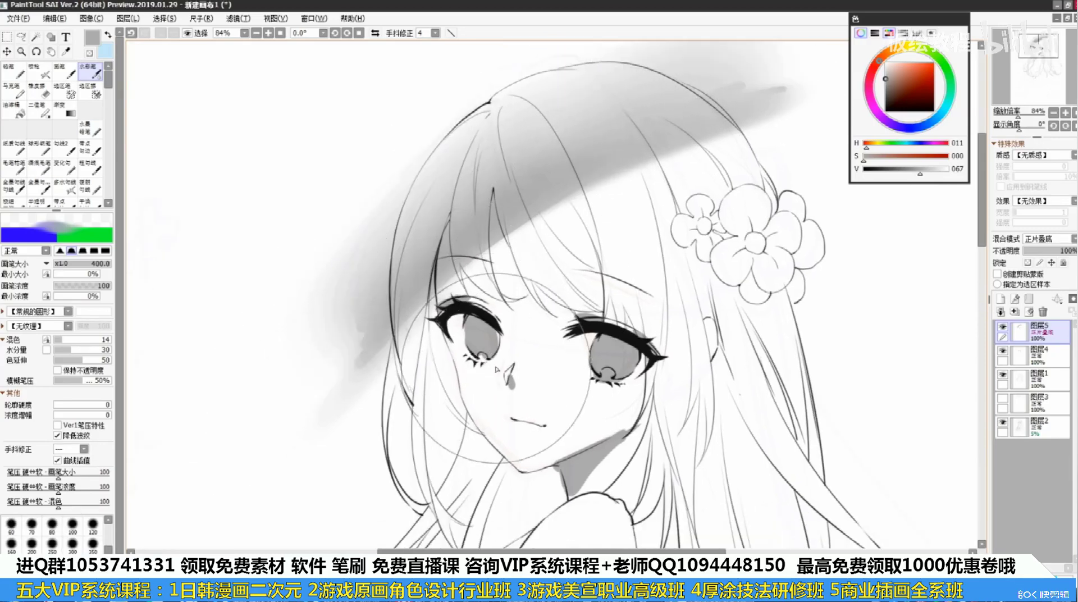
key("[")
key("[")
key("[")
key("[")
key("[")
key("[")
key("[")
key("[")
key("[")
key("[")
key("[")
left_click_drag(471, 337, 478, 345)
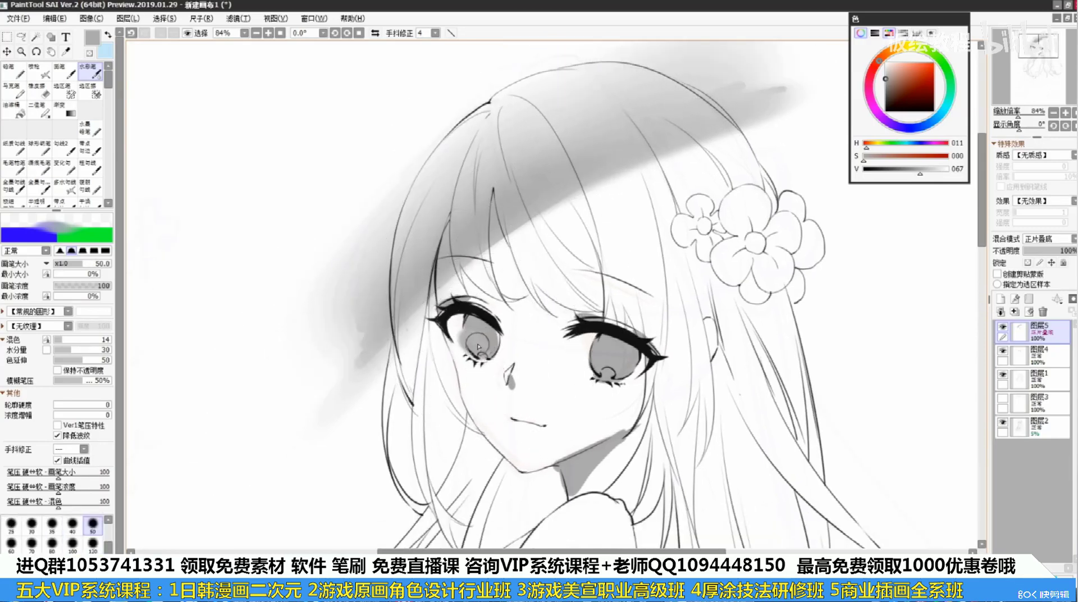
key("ctrl+z")
key("e")
left_click_drag(615, 365, 619, 379)
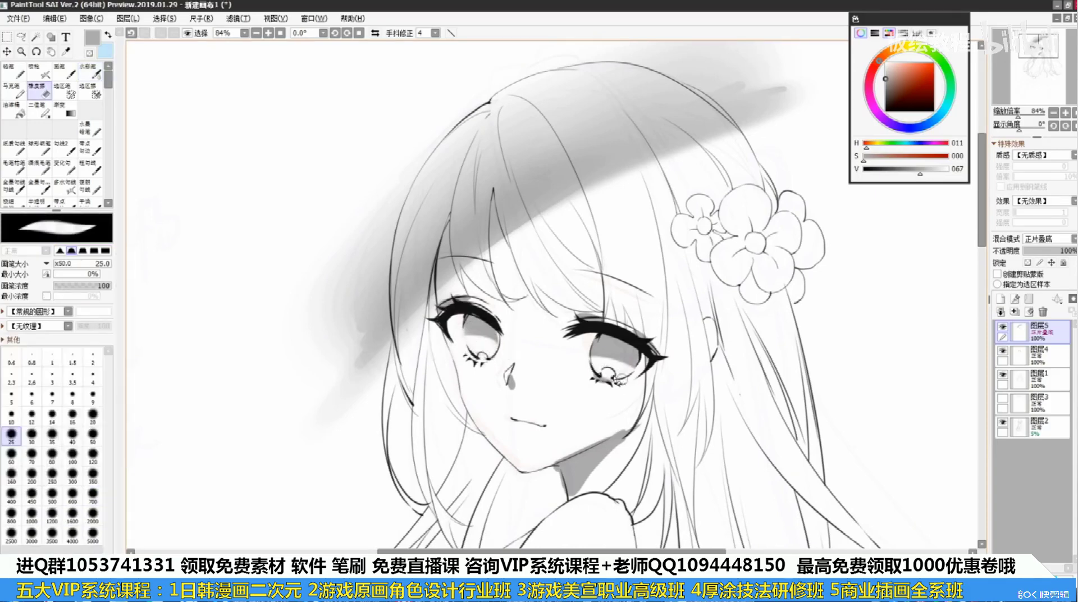
key("e")
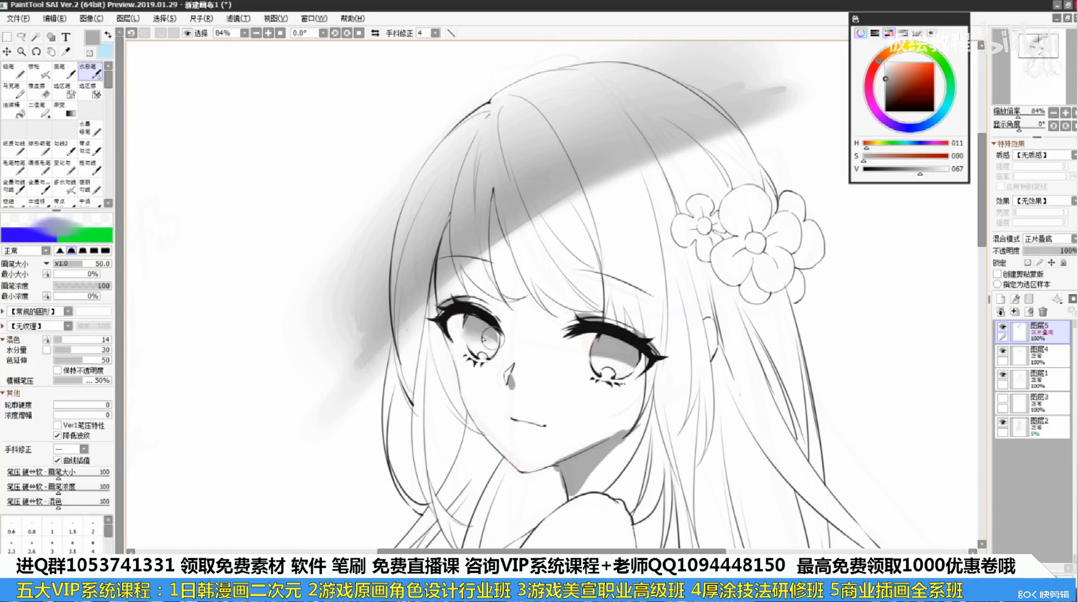
mouse_move(622, 358)
left_mouse_down()
mouse_move(597, 362)
mouse_move(630, 355)
left_mouse_up()
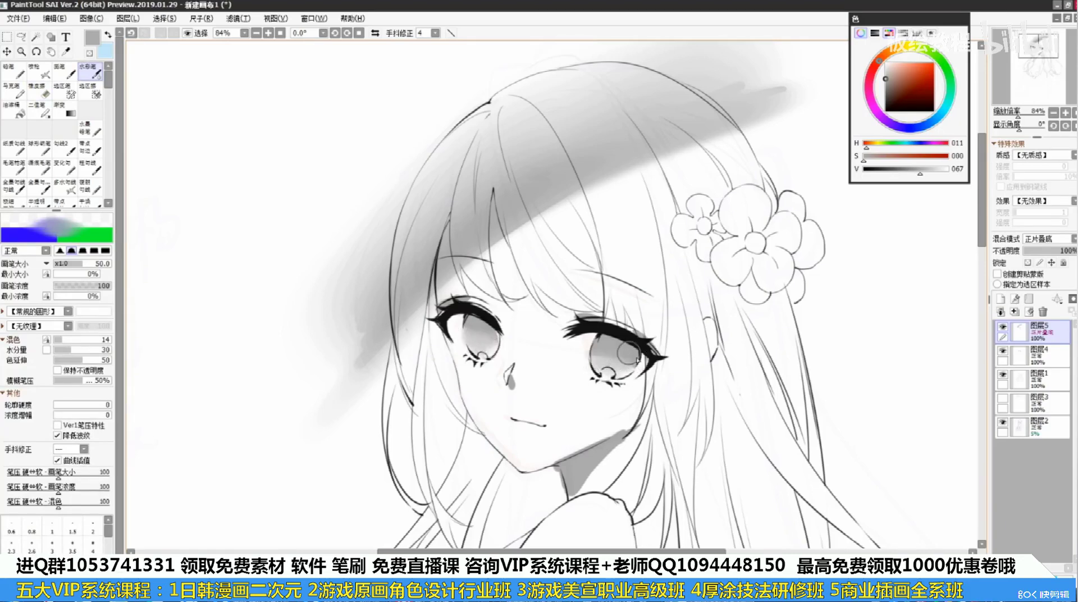
Erase the grey spill outside the hair outline on the face's far side with the size 60 eraser
key("e")
left_click_drag(392, 193, 380, 356)
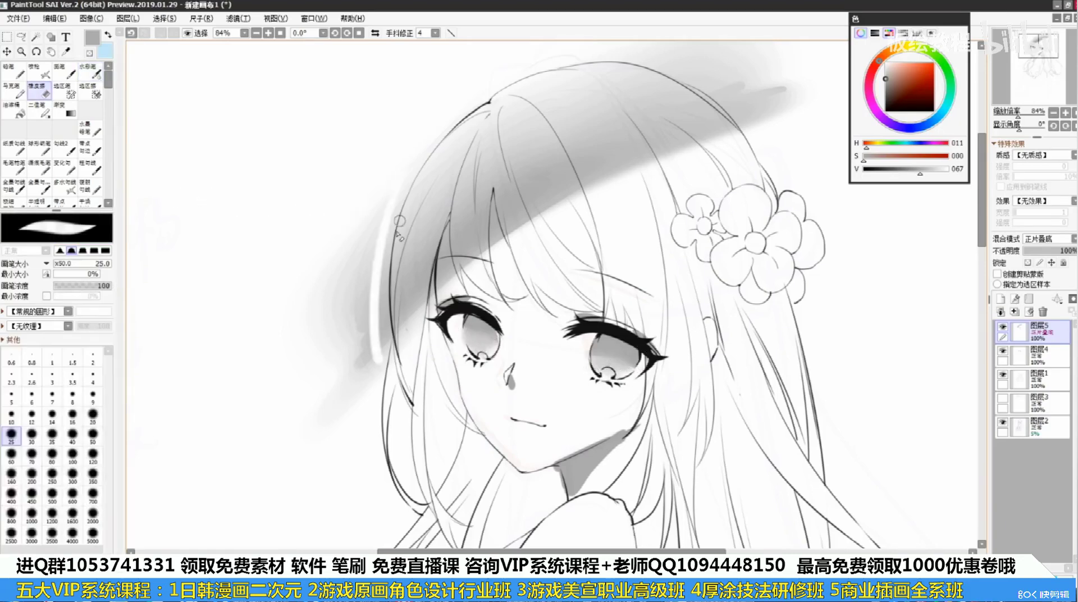
key("ctrl+z")
key("]")
key("bracketright")
key("bracketright")
key("bracketright")
key("bracketright")
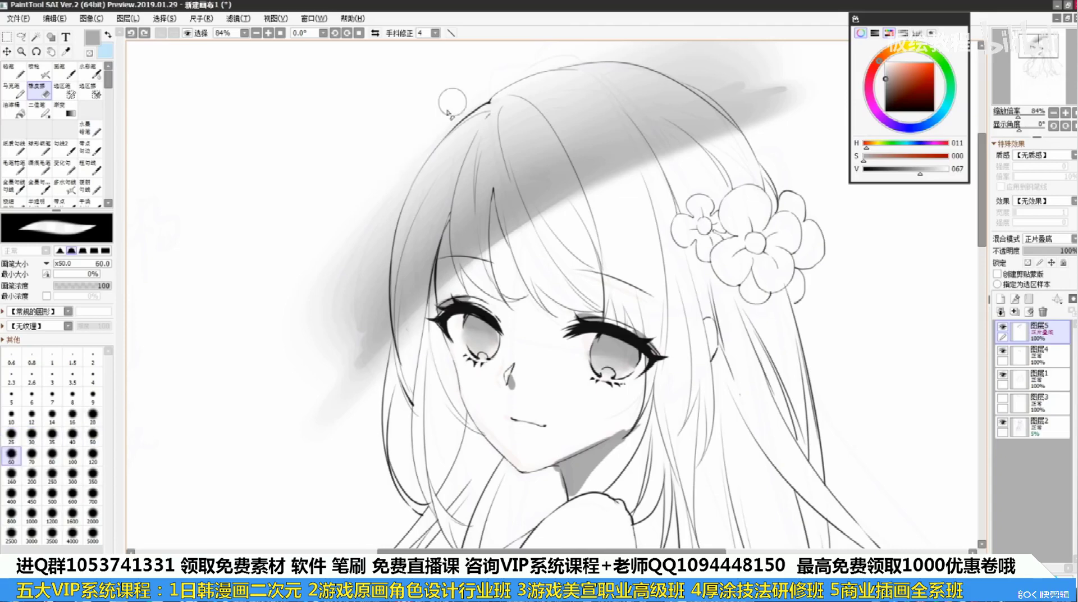
mouse_move(393, 194)
left_mouse_down()
mouse_move(350, 376)
mouse_move(373, 388)
left_mouse_up()
mouse_move(387, 222)
left_mouse_down()
mouse_move(342, 318)
mouse_move(314, 347)
mouse_move(300, 205)
left_mouse_up()
Erase the grey spill above and beyond the crown outline with the size 60 eraser
left_click_drag(690, 187, 643, 328)
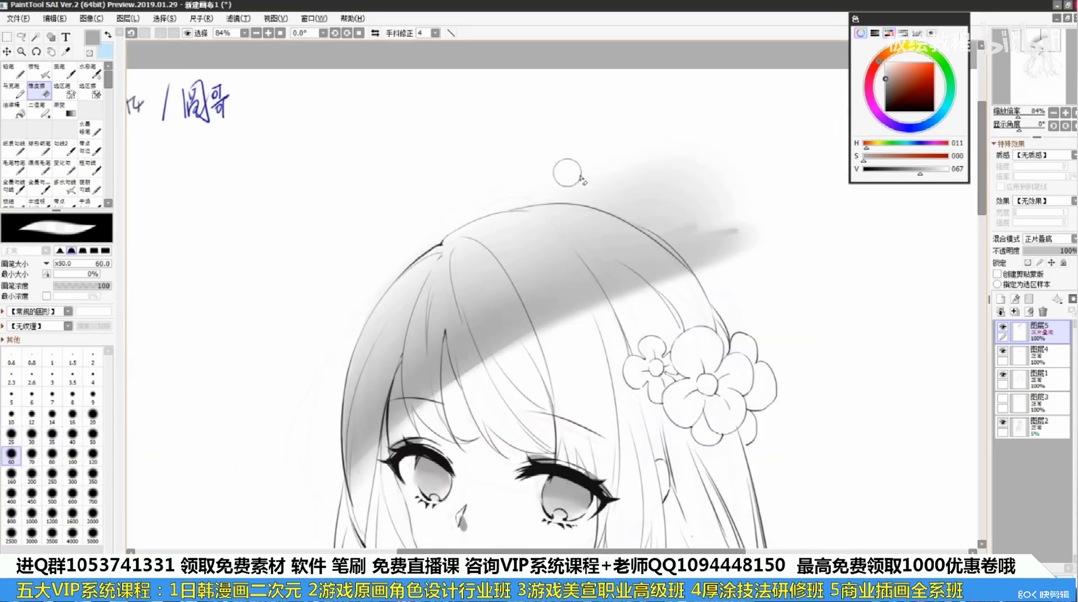
left_click_drag(584, 168, 743, 264)
mouse_move(538, 160)
left_mouse_down()
mouse_move(763, 297)
mouse_move(516, 165)
mouse_move(667, 218)
mouse_move(584, 185)
mouse_move(742, 298)
mouse_move(514, 178)
mouse_move(696, 255)
mouse_move(774, 258)
mouse_move(565, 140)
mouse_move(773, 264)
left_mouse_up()
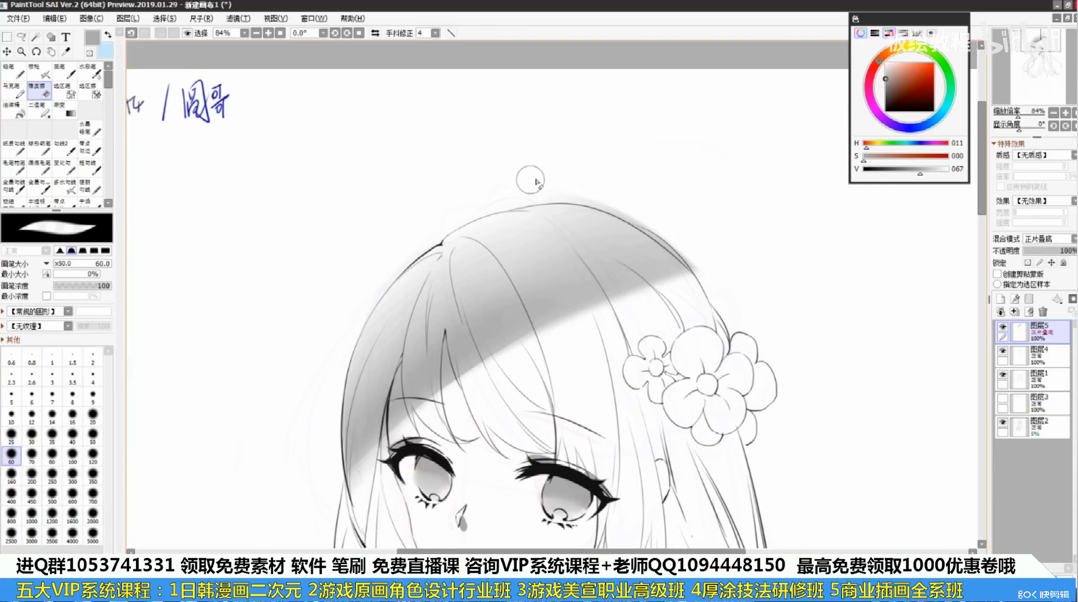
scroll(708, 315, "down", 3)
left_click_drag(709, 314, 719, 257)
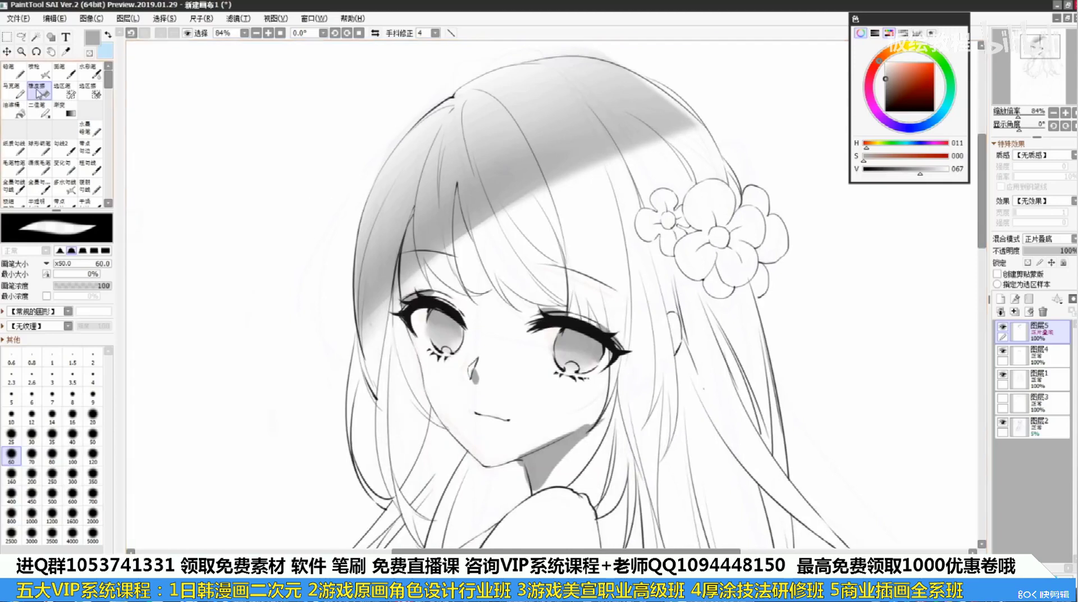
Paint flat grey shadows along the edges of the hair flowers and on the hair beneath them with the size 30 pencil
left_click(15, 73)
left_click_drag(616, 278, 592, 308)
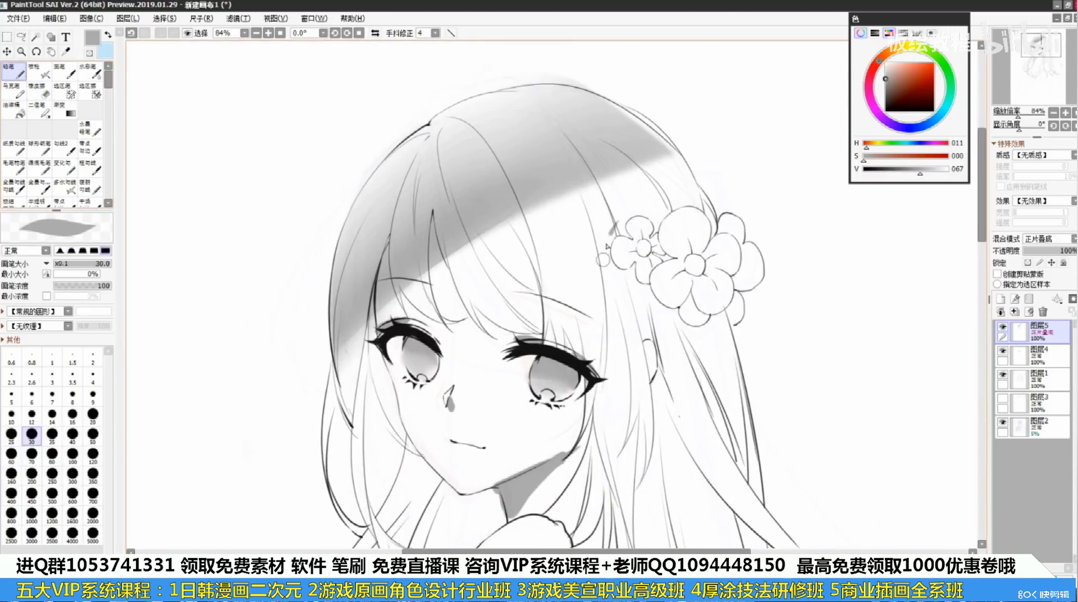
left_click_drag(603, 259, 636, 276)
key("ctrl+z")
left_click_drag(612, 234, 628, 273)
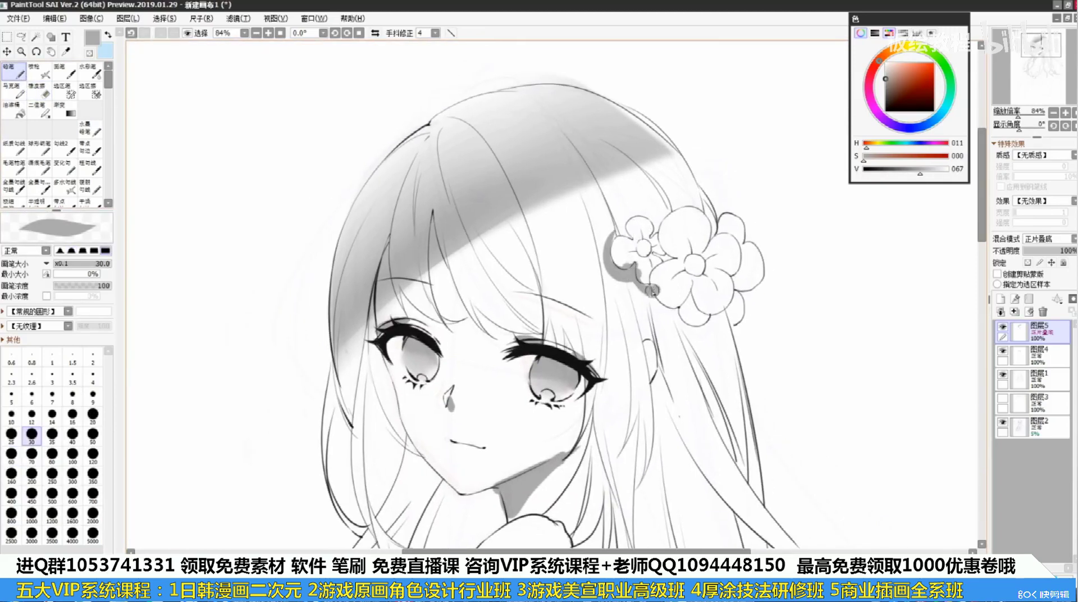
mouse_move(644, 294)
left_mouse_down()
mouse_move(678, 313)
mouse_move(662, 320)
mouse_move(661, 287)
left_mouse_up()
key("ctrl+z")
mouse_move(644, 294)
left_mouse_down()
mouse_move(657, 348)
mouse_move(708, 327)
left_mouse_up()
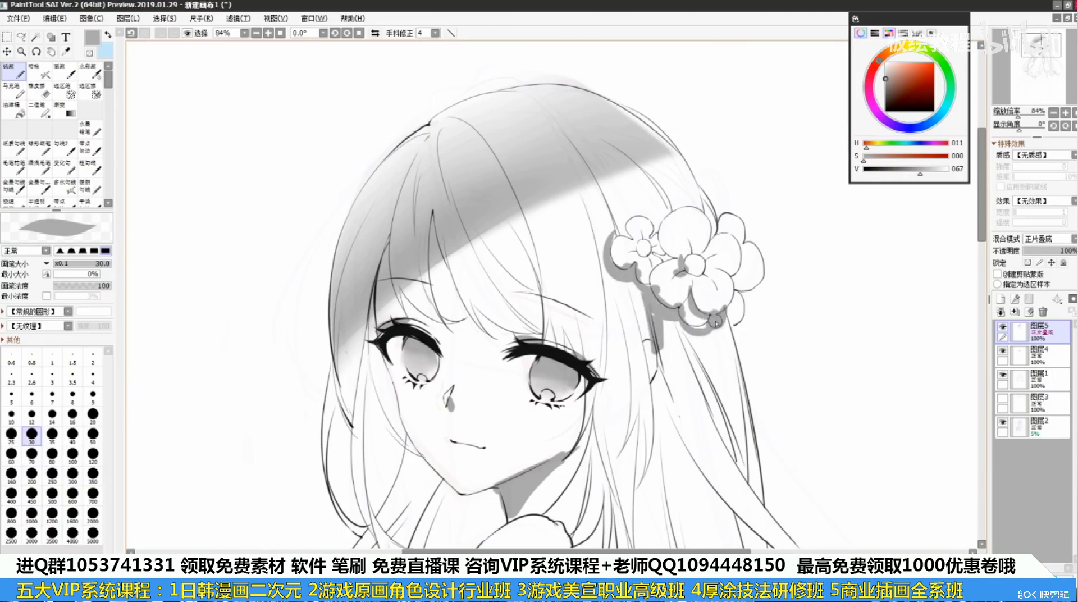
Blend the grey flower shadows into the petals and surrounding hair with the watercolor brush at size 120
key("c")
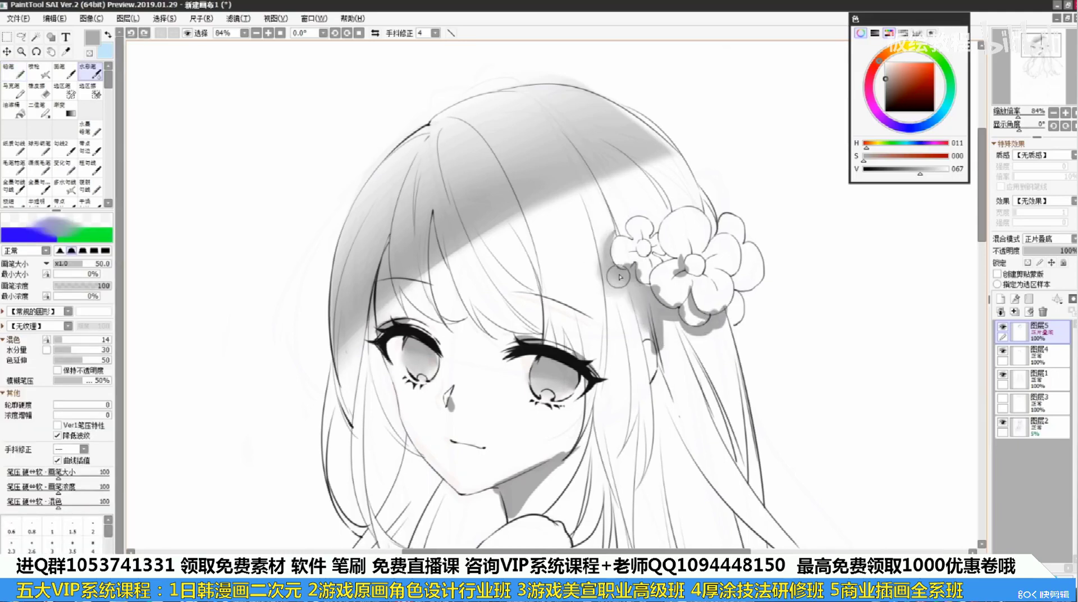
key("ctrl+z")
key("bracketright")
key("bracketright")
key("bracketright")
key("bracketright")
key("bracketright")
mouse_move(605, 271)
left_mouse_down()
mouse_move(607, 312)
mouse_move(638, 325)
left_mouse_up()
mouse_move(703, 323)
left_mouse_down()
mouse_move(721, 337)
mouse_move(654, 281)
mouse_move(688, 270)
mouse_move(705, 229)
left_mouse_up()
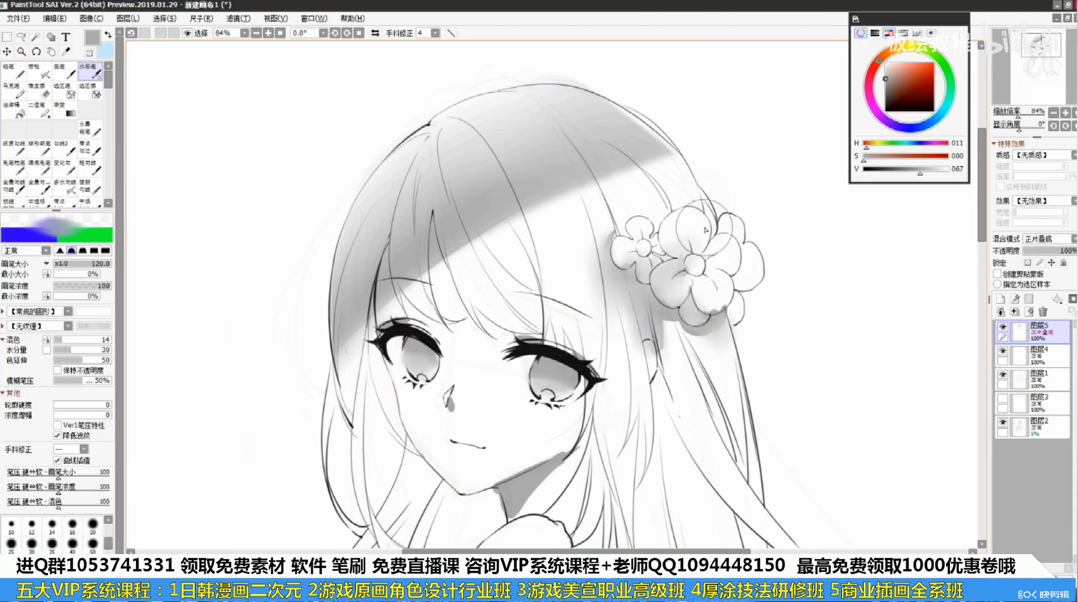
Clean up the shading on the flower petals and the hair strands below with the size 60 eraser
key("e")
mouse_move(638, 255)
left_mouse_down()
mouse_move(641, 277)
mouse_move(668, 302)
mouse_move(723, 302)
left_mouse_up()
key("ctrl+z")
key("ctrl+z")
key("ctrl+z")
left_click_drag(631, 249, 650, 253)
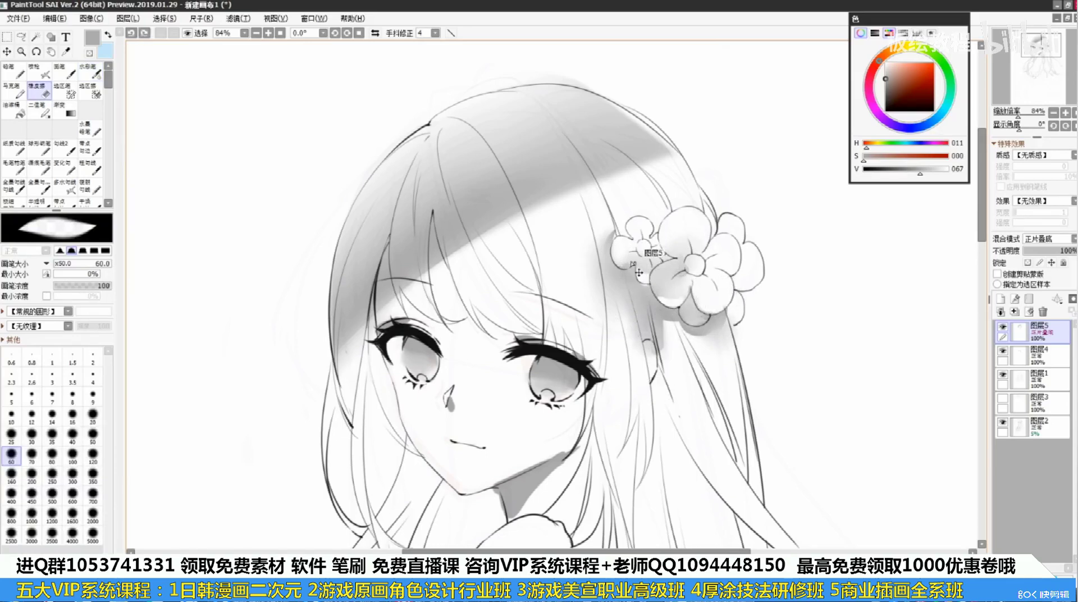
left_click_drag(644, 293, 649, 365)
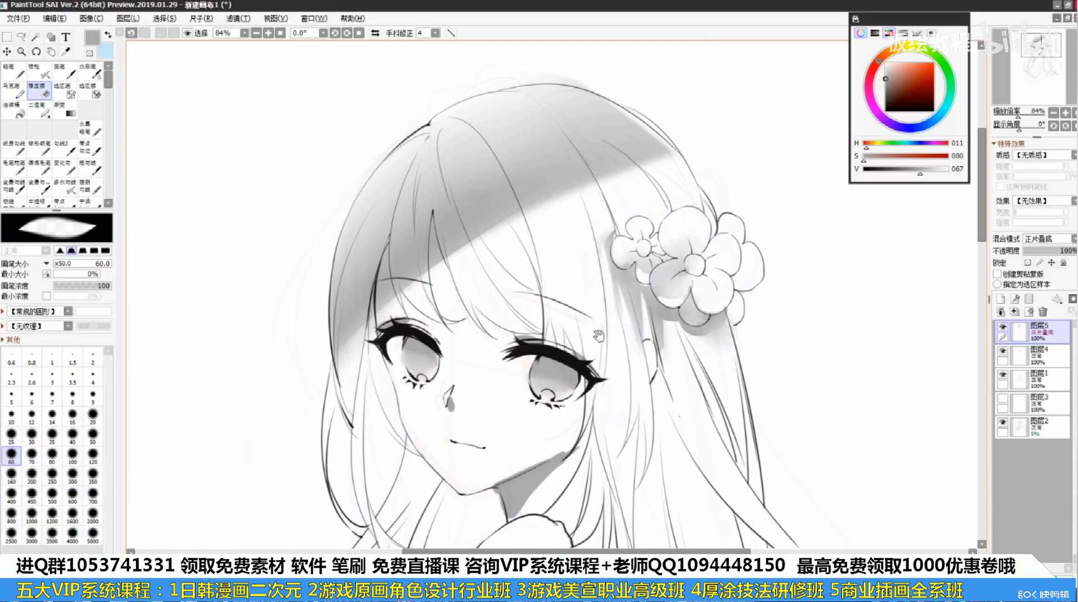
Erase small highlights in the upper part of both irises with the size 30 eraser
left_click_drag(599, 336, 661, 319)
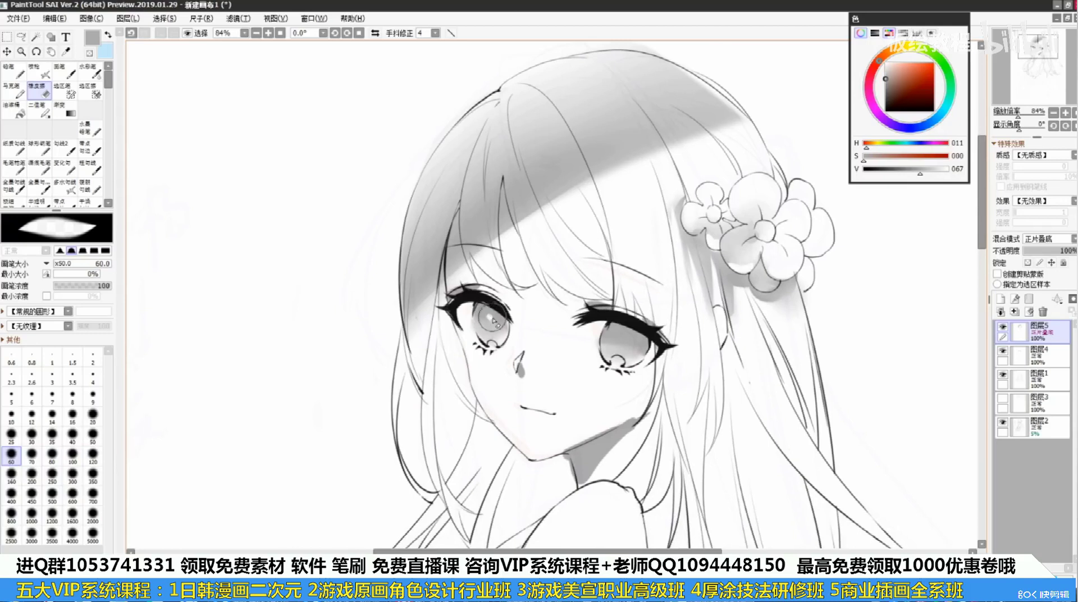
left_click(490, 316)
key("ctrl+z")
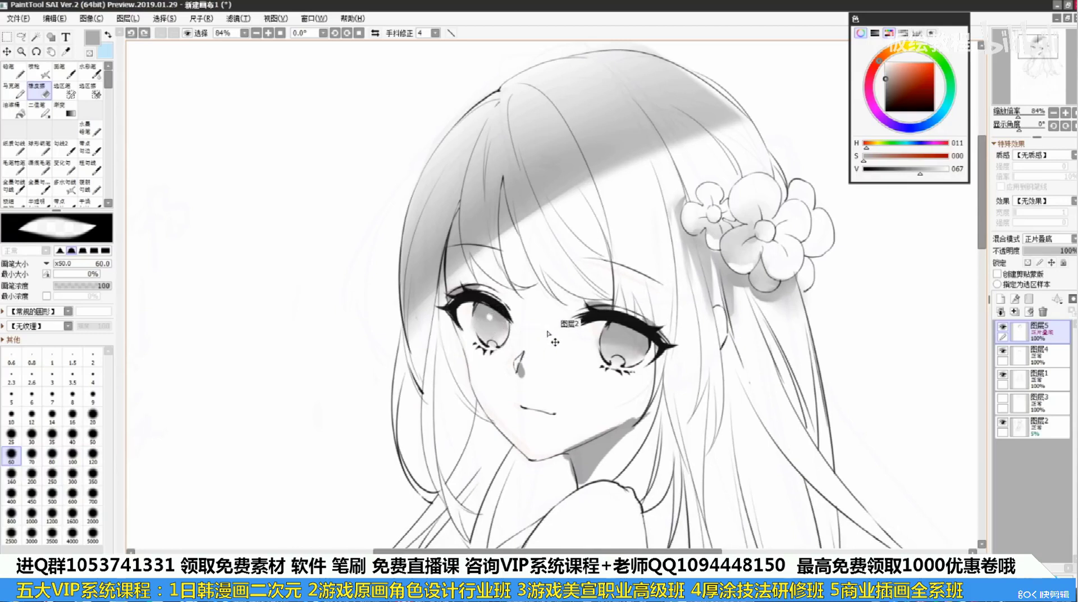
key("bracketleft")
key("bracketleft")
key("bracketleft")
key("bracketleft")
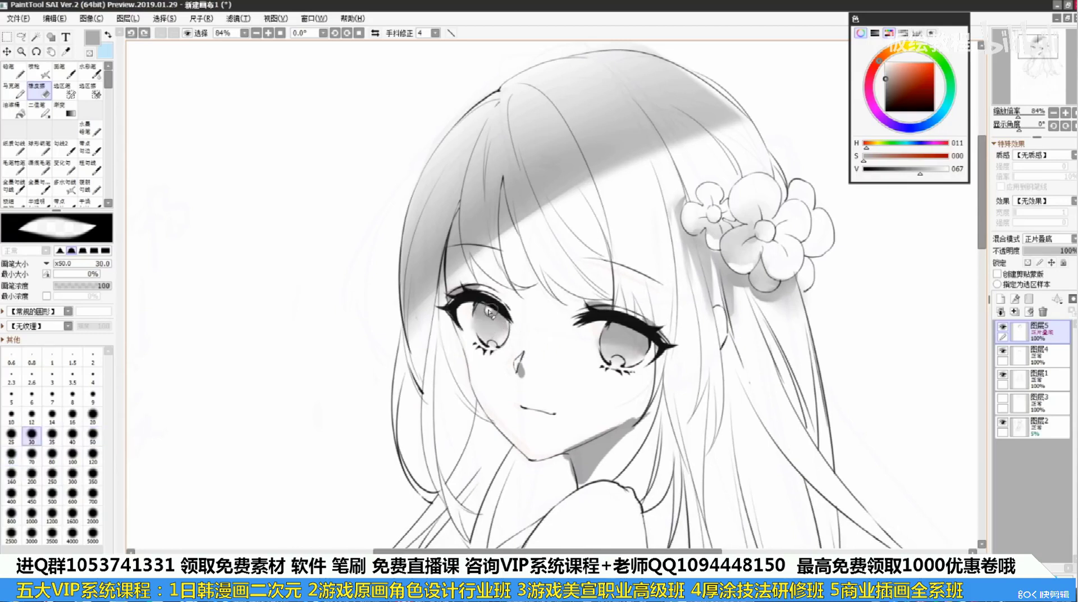
left_click(491, 312)
Paint darker grey pupils (V 052) in both eyes with the size 30 pencil and soften them with the size 50 watercolor brush
key("n")
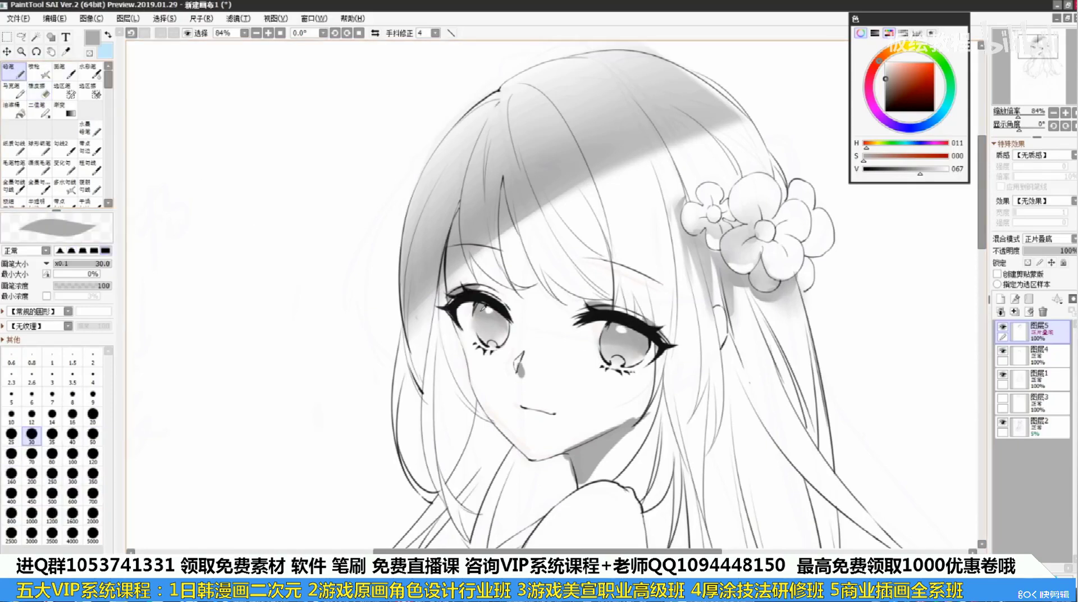
left_click(886, 86)
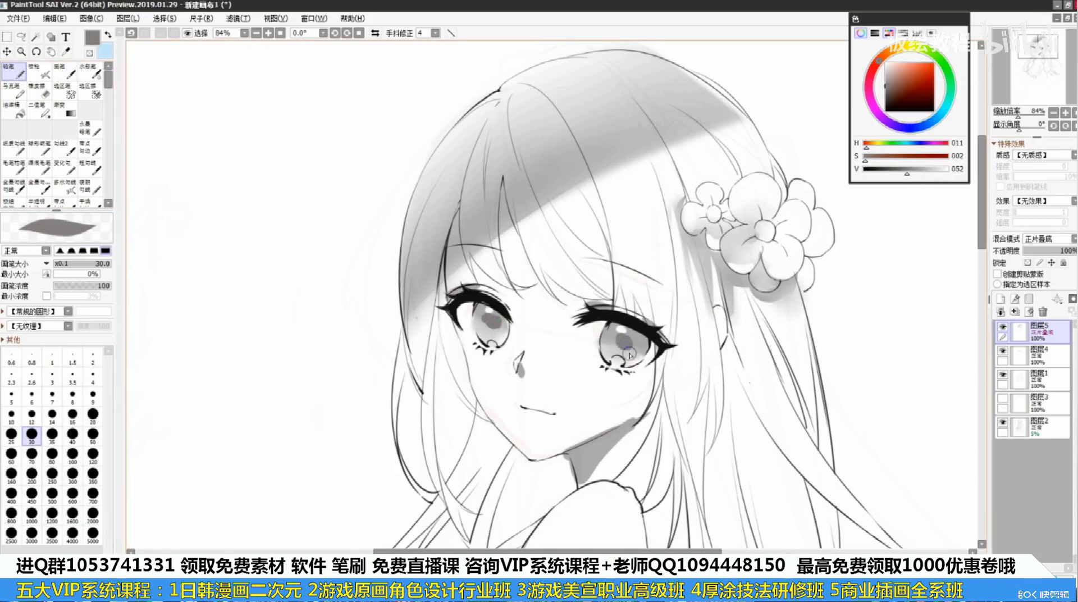
key("c")
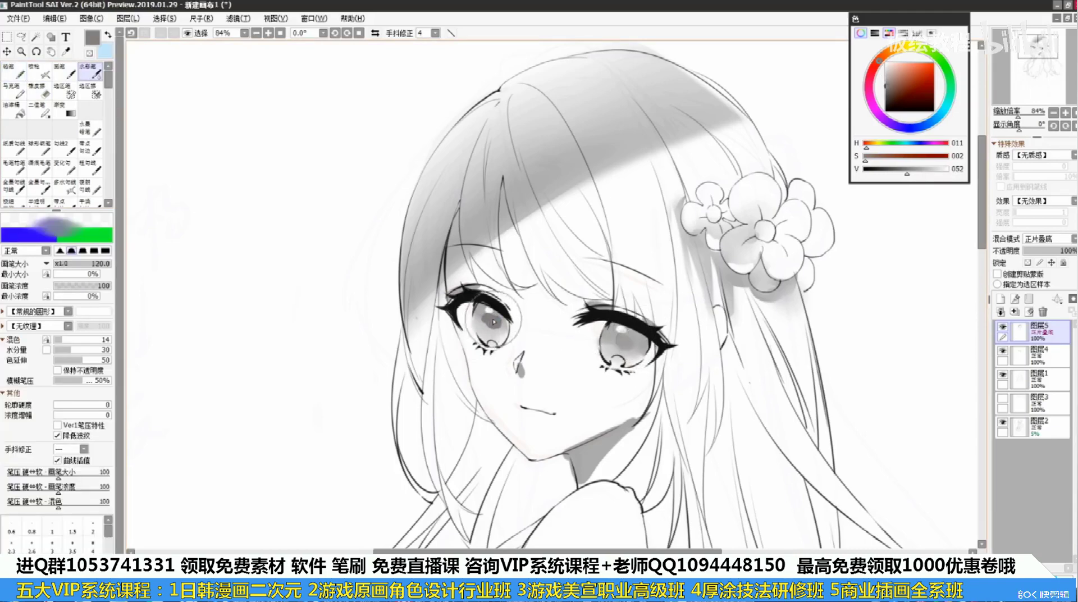
key("bracketleft")
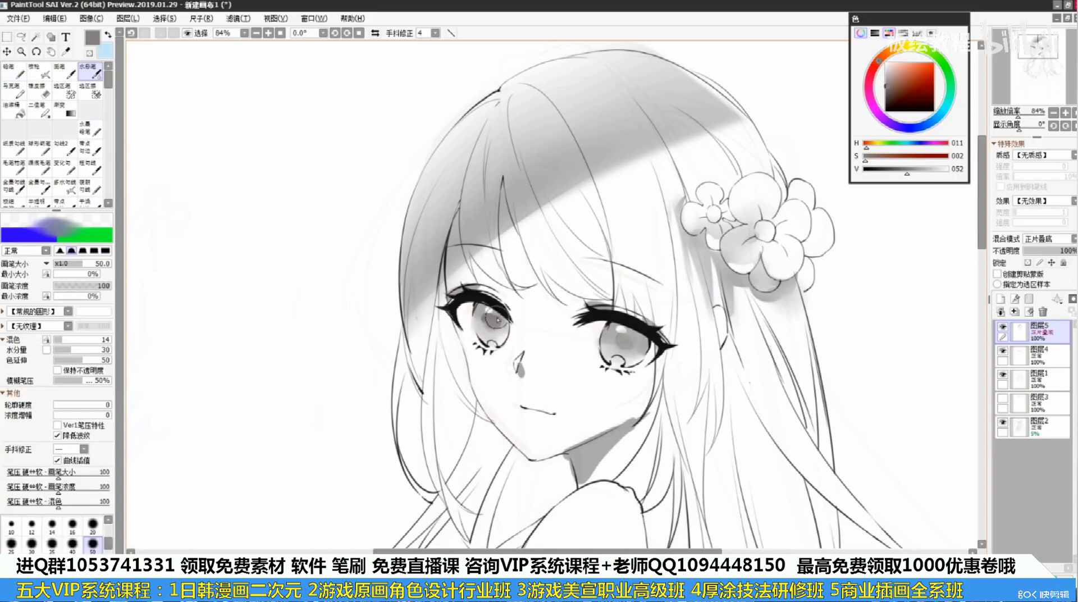
Extend and blend the neck shadow into the hair behind it with the watercolor brush at sizes 50 and 160
mouse_move(634, 431)
left_mouse_down()
mouse_move(573, 505)
mouse_move(567, 477)
mouse_move(500, 486)
left_mouse_up()
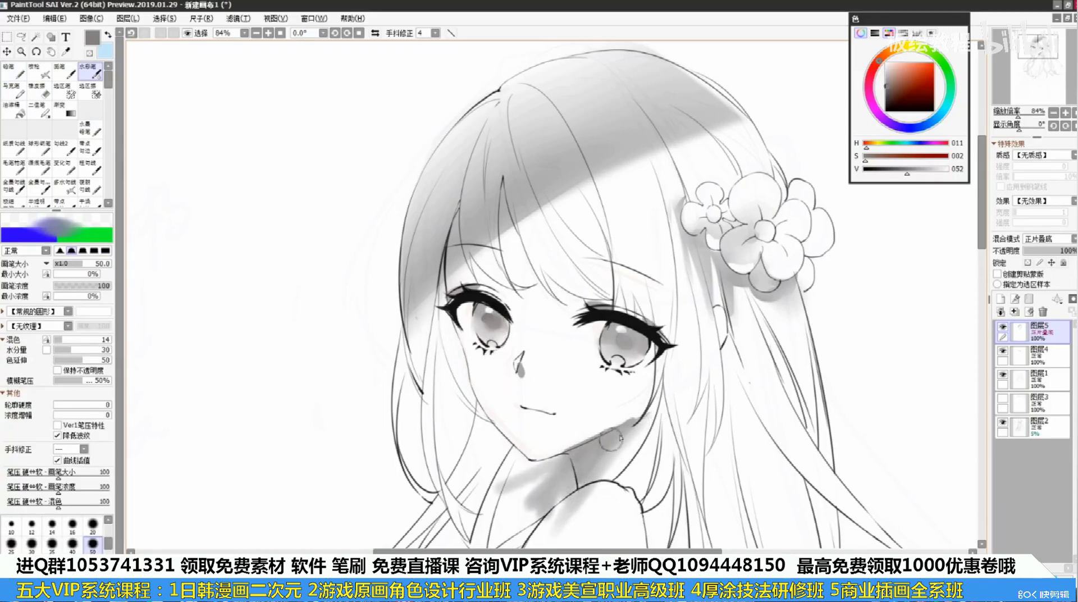
left_click_drag(595, 463, 539, 516)
key("bracketright")
key("bracketright")
key("bracketright")
key("bracketright")
key("bracketright")
key("bracketright")
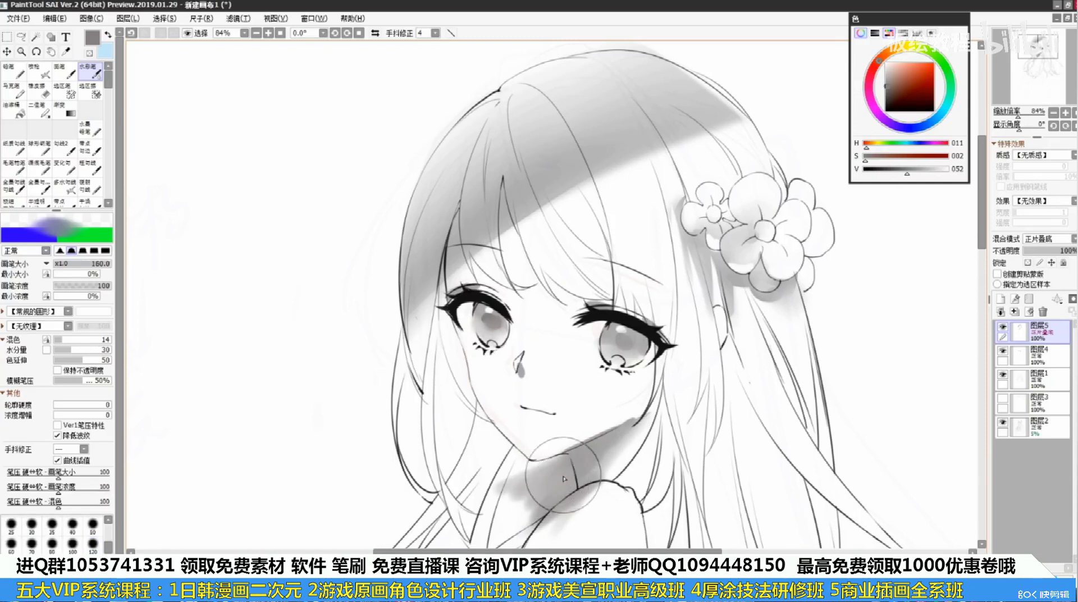
mouse_move(572, 482)
left_mouse_down()
mouse_move(537, 502)
mouse_move(512, 482)
left_mouse_up()
mouse_move(584, 463)
left_mouse_down()
mouse_move(544, 472)
mouse_move(569, 469)
mouse_move(499, 505)
left_mouse_up()
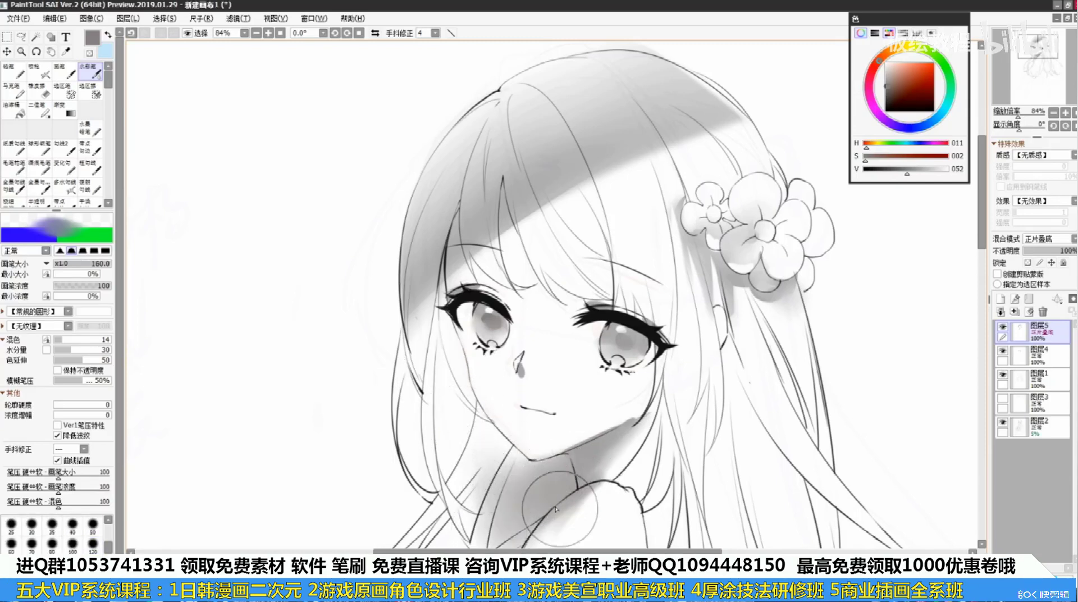
Erase the neck shading that spills over the jawline and the shoulder with the size 30 eraser
key("e")
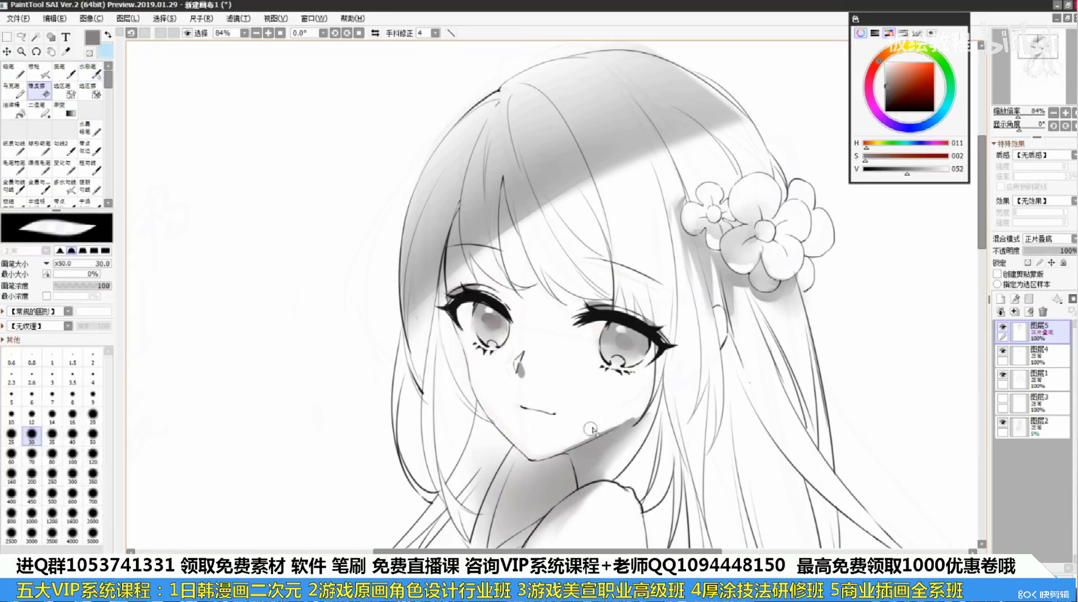
left_click_drag(590, 428, 617, 420)
mouse_move(554, 444)
left_mouse_down()
mouse_move(635, 414)
mouse_move(642, 400)
left_mouse_up()
key("ctrl+z")
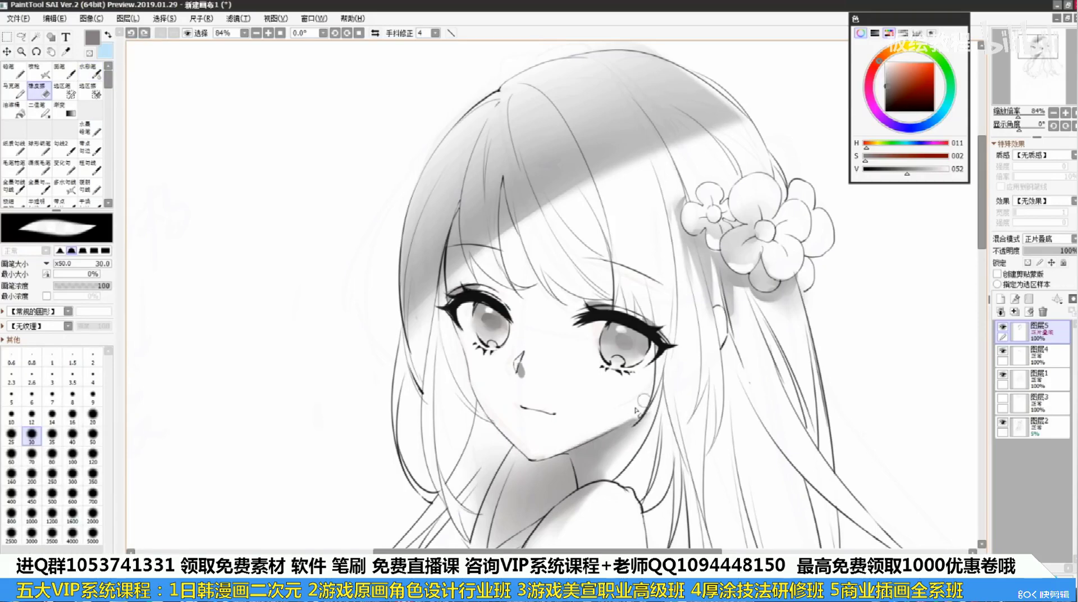
key("ctrl")
key("ctrl+y")
key("space")
mouse_move(601, 514)
left_mouse_down()
mouse_move(621, 451)
mouse_move(562, 474)
left_mouse_up()
key("ctrl+z")
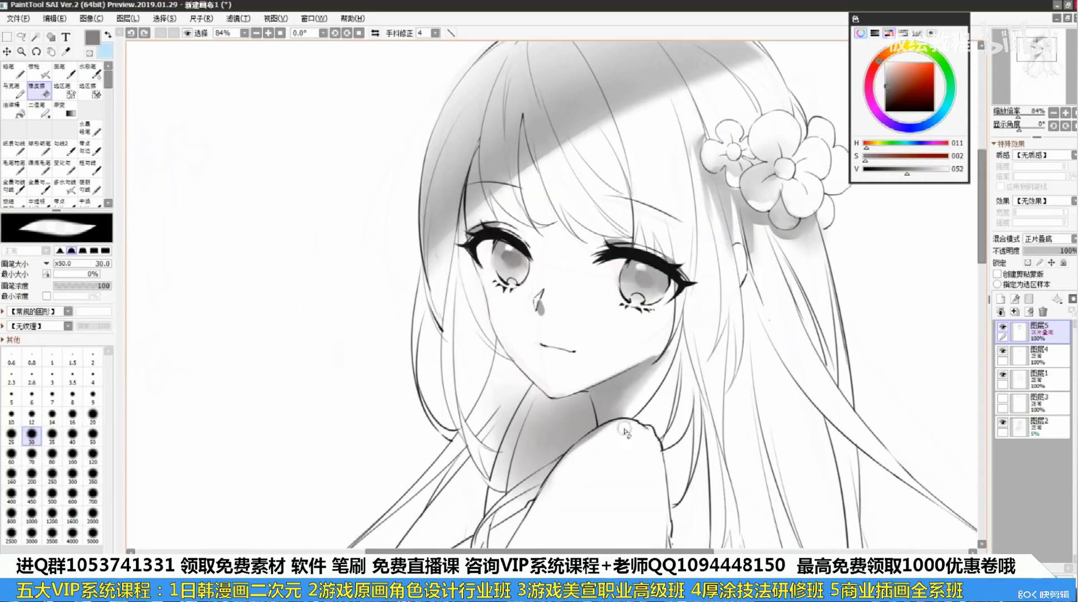
left_click_drag(620, 425, 584, 447)
Erase strand-shaped highlights into the lower edge of the grey hair band with the size 30 eraser
key("space")
left_click_drag(606, 393, 531, 479)
left_click_drag(617, 232, 623, 241)
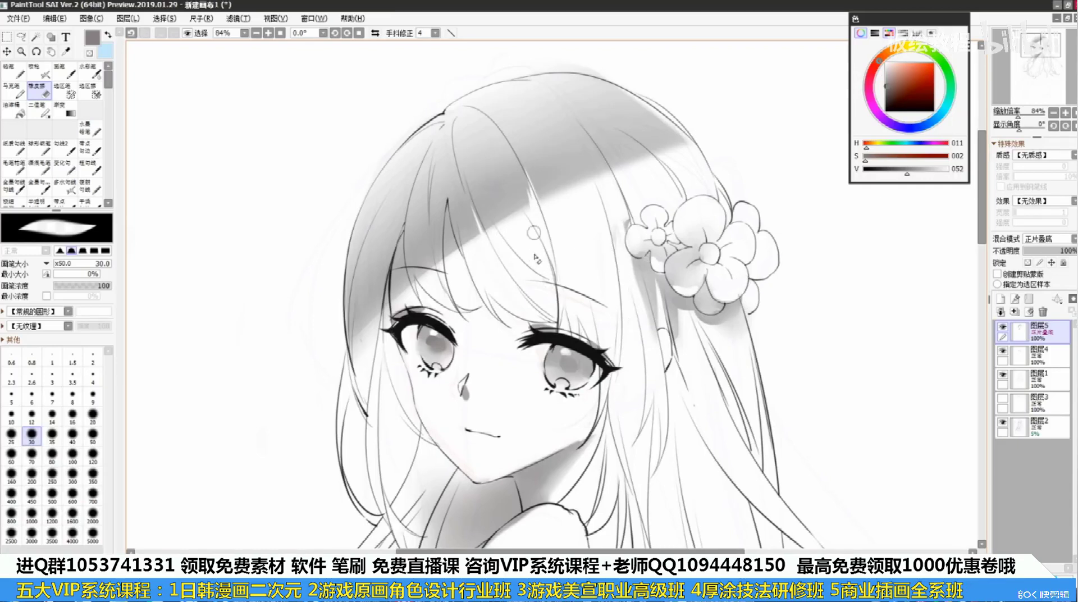
mouse_move(577, 150)
left_mouse_down()
mouse_move(592, 181)
mouse_move(570, 163)
left_mouse_up()
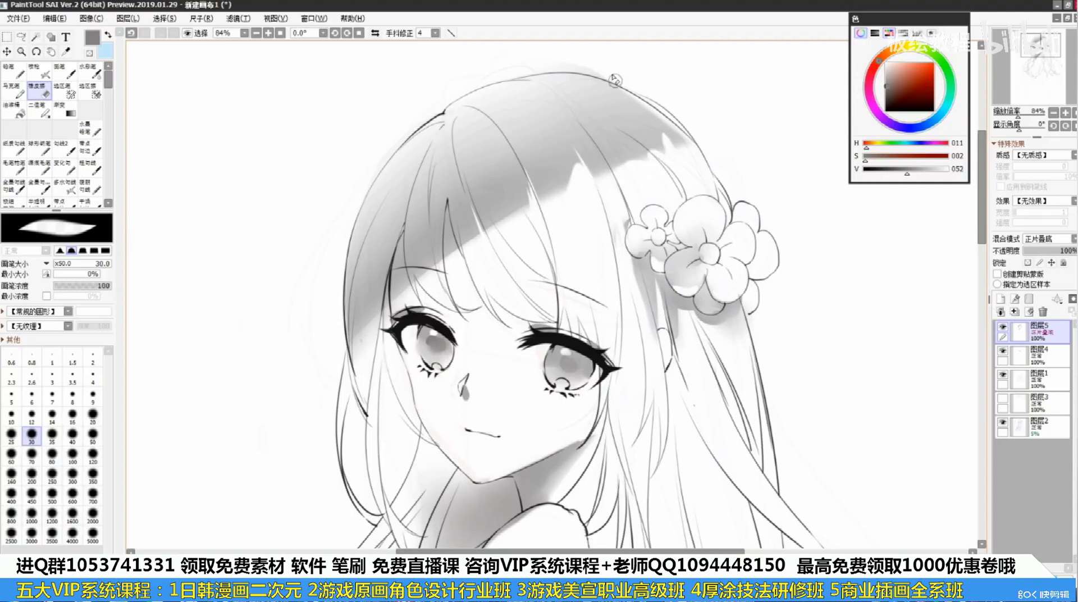
key("ctrl+z")
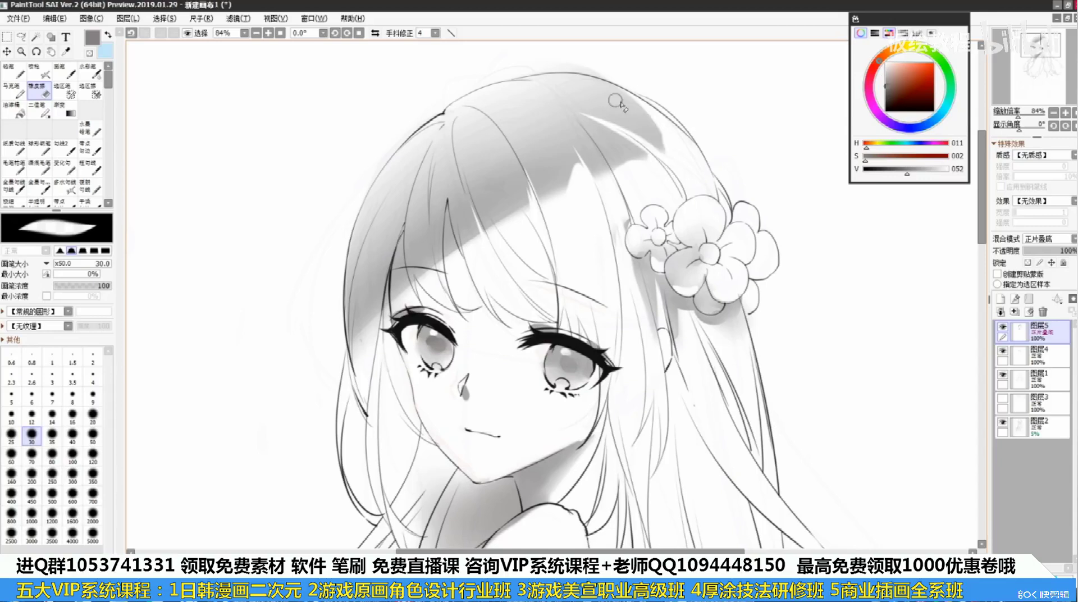
mouse_move(617, 104)
left_mouse_down()
mouse_move(645, 111)
mouse_move(635, 107)
mouse_move(609, 130)
mouse_move(638, 118)
mouse_move(662, 143)
mouse_move(644, 118)
mouse_move(682, 198)
mouse_move(664, 171)
mouse_move(606, 154)
mouse_move(626, 197)
mouse_move(596, 141)
mouse_move(616, 175)
left_mouse_up()
key("ctrl+z")
left_click_drag(553, 252, 537, 264)
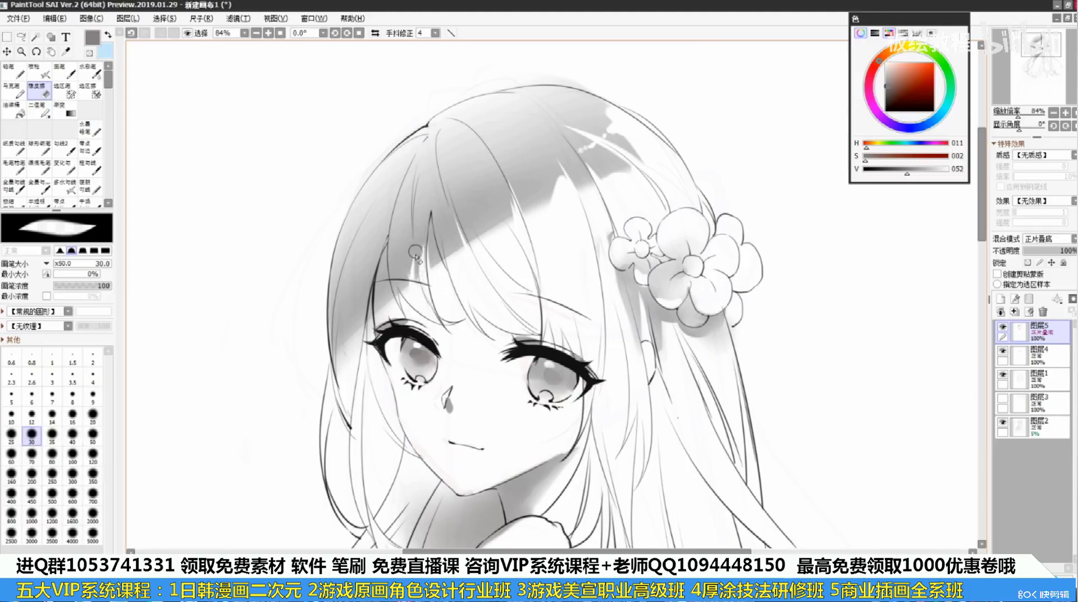
Add a normal layer above the Multiply shading layer and ready the pencil with a reddish brown (H 011, S 036, V 050)
key("ctrl")
scroll(694, 267, "down", 1)
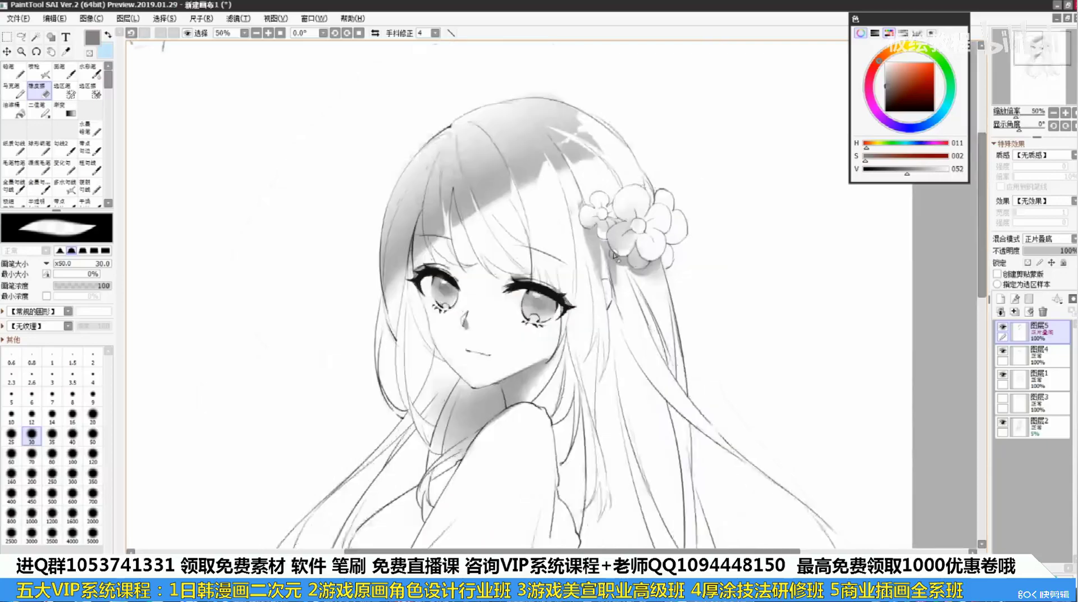
scroll(648, 268, "down", 1)
left_click_drag(611, 254, 598, 302)
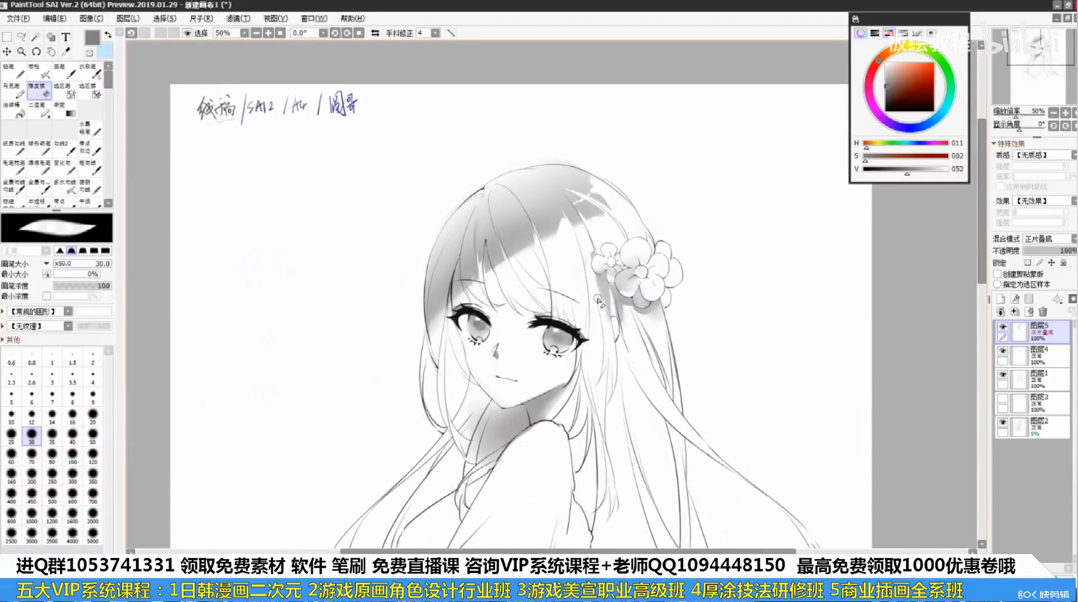
left_click(1000, 298)
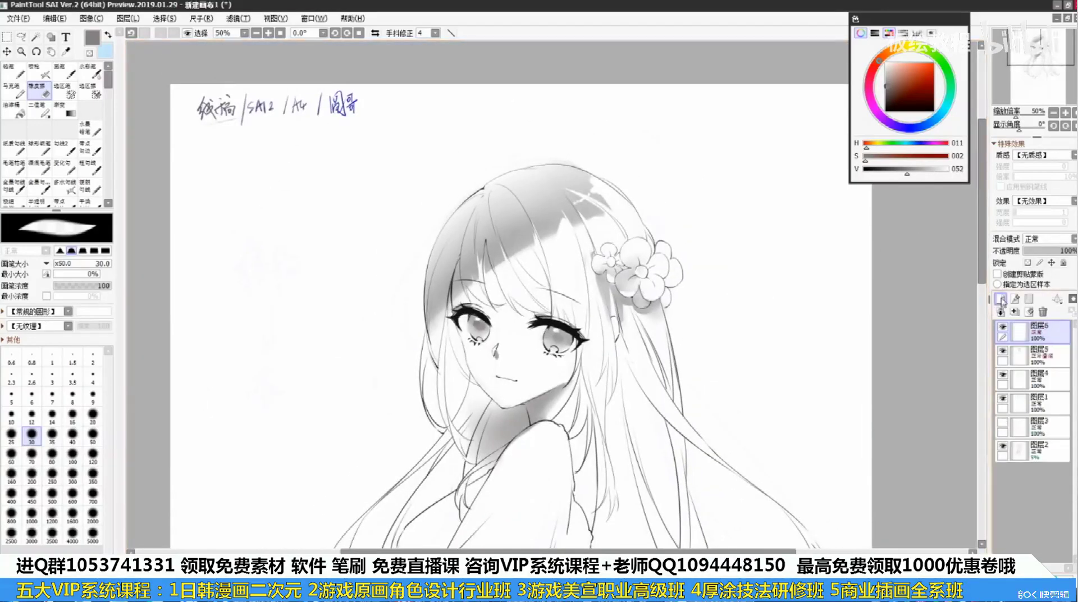
left_click(13, 71)
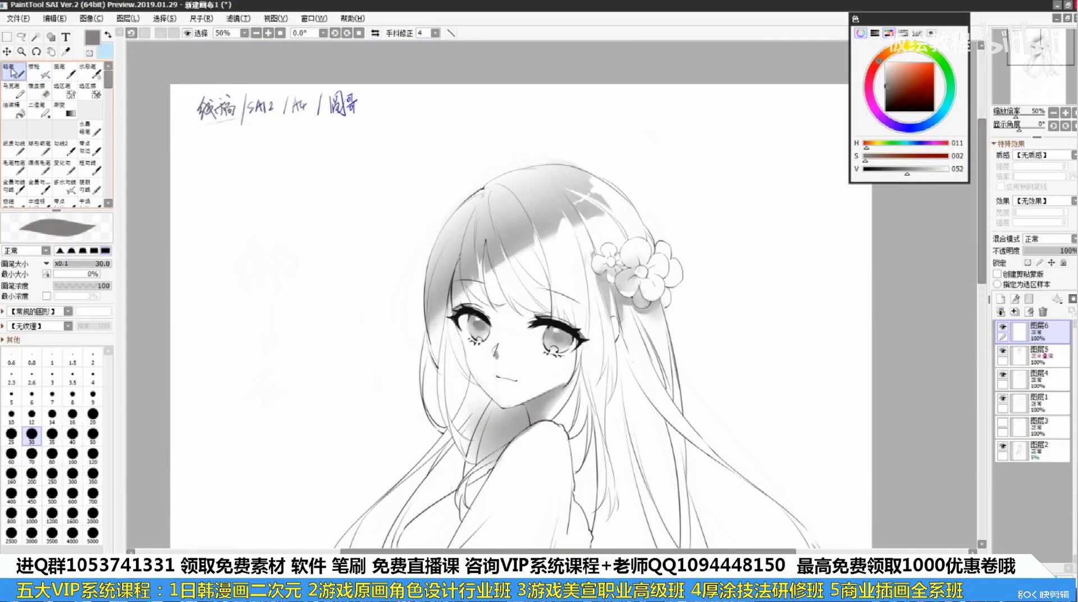
left_click(902, 87)
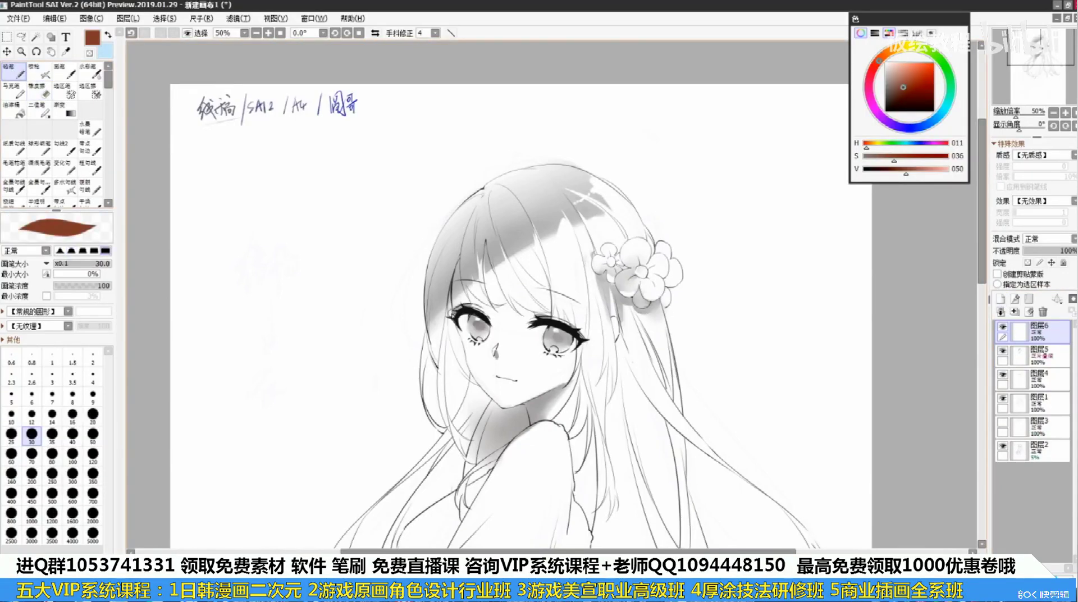
Handwrite 线 with an arrow pointing at it and a double underline beside the figure, using the size 8 brown pencil
left_click_drag(341, 364, 616, 270)
scroll(616, 270, "up", 5)
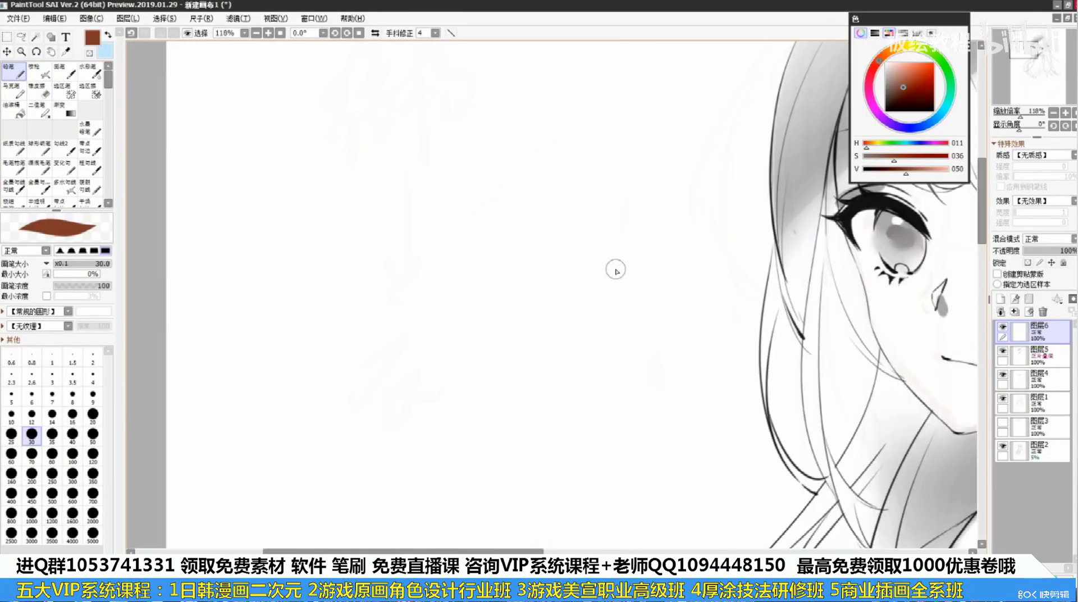
key("bracketleft")
key("bracketleft")
key("bracketleft")
key("bracketleft")
key("bracketleft")
key("bracketleft")
key("bracketleft")
key("bracketleft")
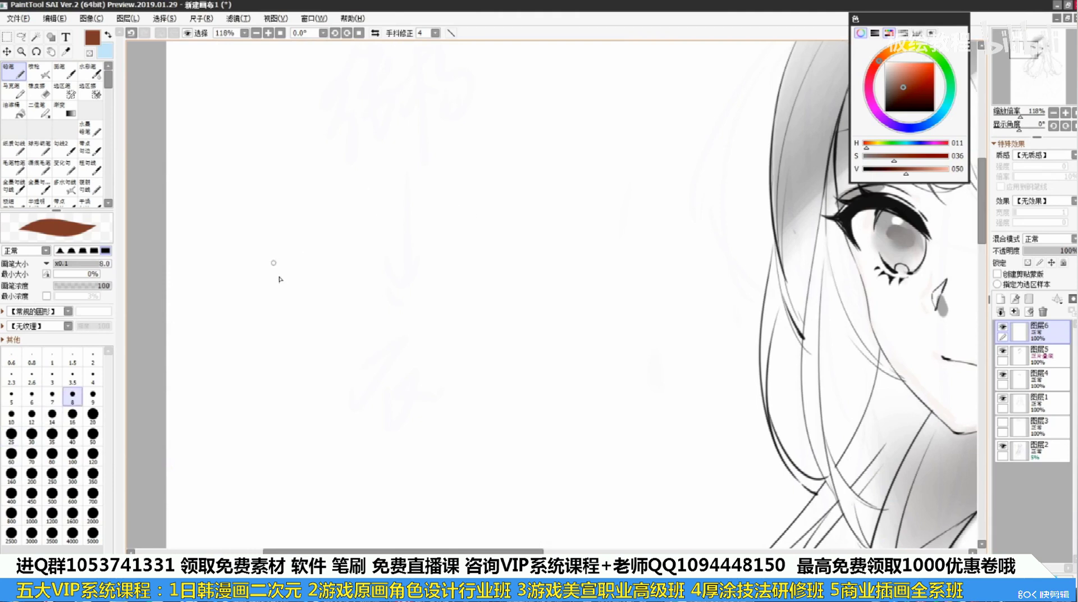
mouse_move(251, 199)
left_mouse_down()
mouse_move(242, 219)
mouse_move(282, 249)
mouse_move(276, 230)
left_mouse_up()
left_click_drag(277, 229, 311, 210)
left_click_drag(214, 261, 329, 261)
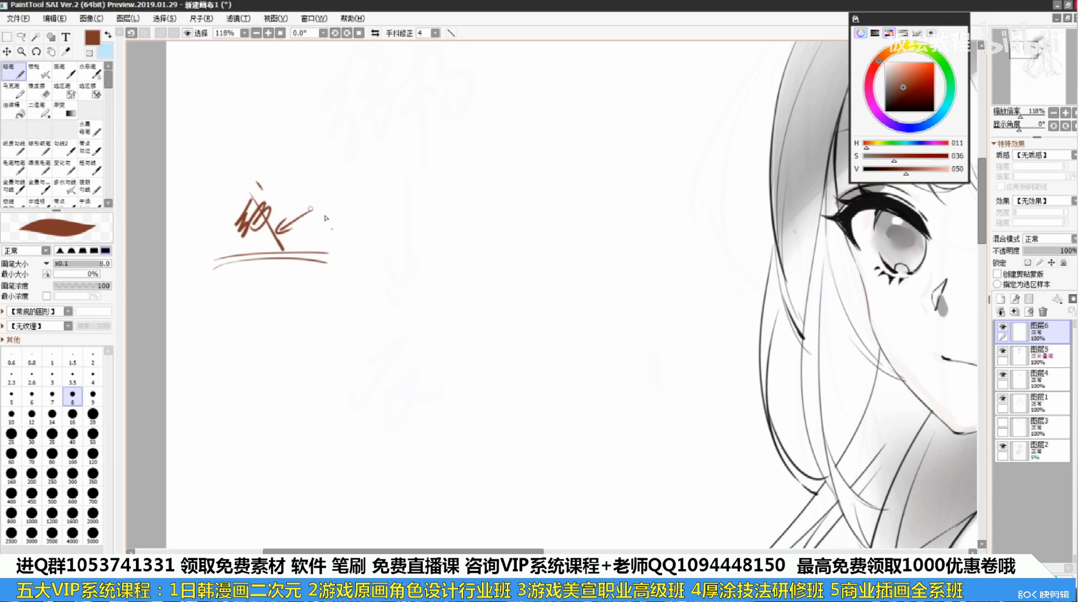
Handwrite 复杂/细节 after the arrow and draw one long underline beneath the words
mouse_move(330, 154)
left_mouse_down()
mouse_move(354, 167)
mouse_move(336, 236)
left_mouse_up()
mouse_move(337, 202)
left_mouse_down()
mouse_move(359, 204)
mouse_move(375, 233)
left_mouse_up()
left_click_drag(368, 174, 382, 199)
left_click_drag(393, 174, 405, 213)
mouse_move(393, 205)
left_mouse_down()
mouse_move(395, 247)
mouse_move(416, 231)
left_mouse_up()
left_click_drag(442, 157, 421, 243)
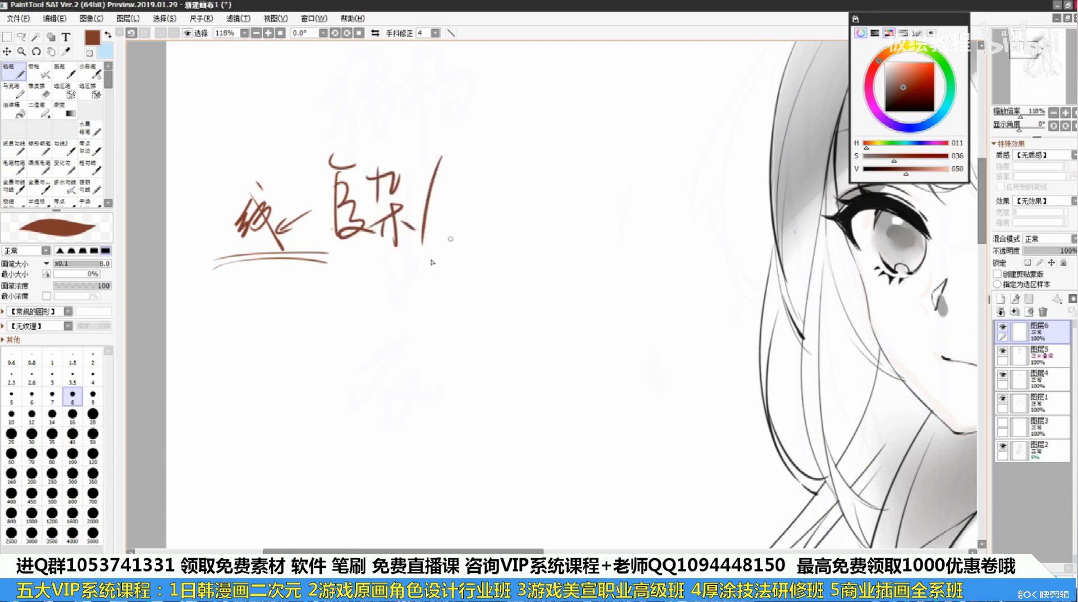
mouse_move(460, 188)
left_mouse_down()
mouse_move(444, 216)
mouse_move(451, 235)
left_mouse_up()
mouse_move(457, 222)
left_mouse_down()
mouse_move(468, 190)
mouse_move(484, 225)
left_mouse_up()
mouse_move(492, 171)
left_mouse_down()
mouse_move(527, 163)
mouse_move(508, 194)
left_mouse_up()
mouse_move(487, 191)
left_mouse_down()
mouse_move(533, 188)
mouse_move(510, 300)
left_mouse_up()
left_click_drag(292, 262, 544, 242)
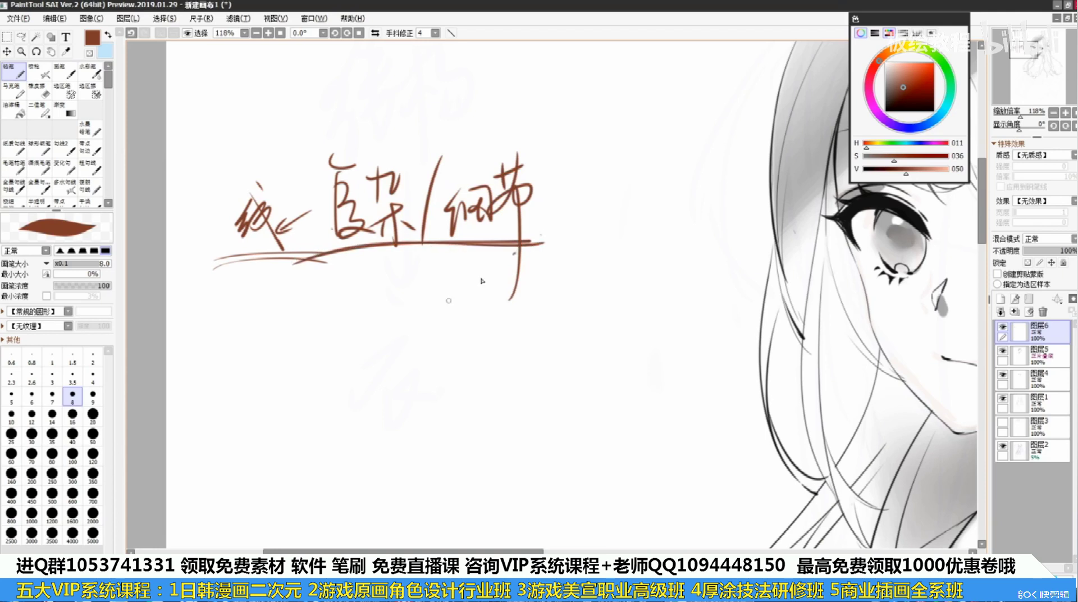
Draw a horizontal scale with end and middle ticks below the note, bracing its first half and pointing an arrow at the second
mouse_move(206, 376)
left_mouse_down()
mouse_move(204, 401)
mouse_move(530, 365)
mouse_move(530, 382)
left_mouse_up()
left_click_drag(350, 362, 353, 392)
left_click_drag(213, 411, 335, 405)
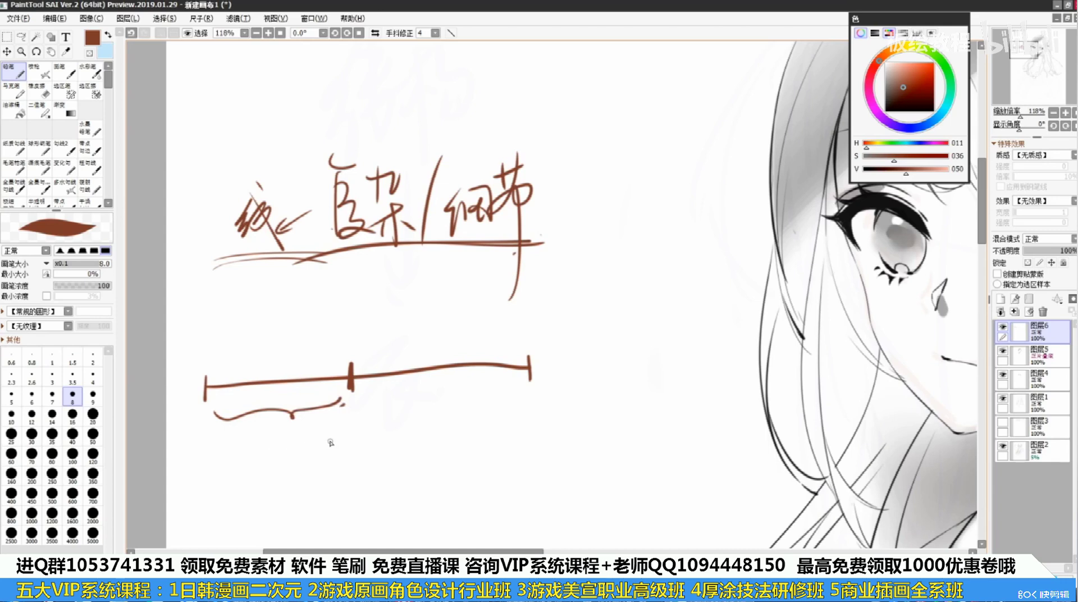
mouse_move(464, 323)
left_mouse_down()
mouse_move(422, 354)
mouse_move(431, 350)
left_mouse_up()
Erase all the brown handwriting and the scale diagram beside the figure with the eraser at size 400
key("e")
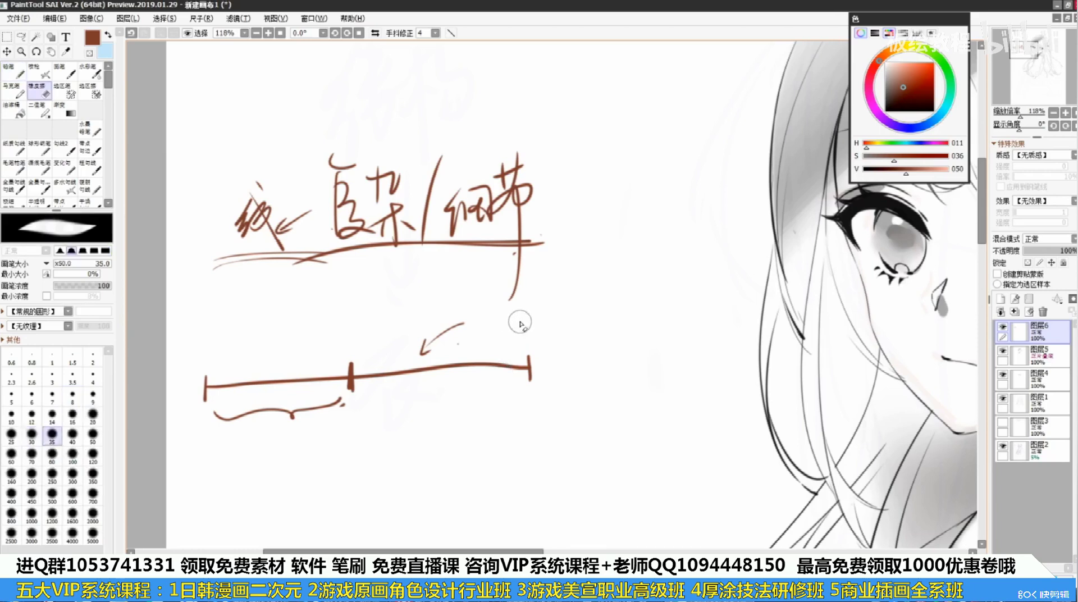
key("bracketright")
key("bracketright")
key("bracketright")
key("bracketright")
key("bracketright")
key("bracketright")
key("bracketright")
key("bracketright")
key("bracketright")
mouse_move(517, 352)
left_mouse_down()
mouse_move(405, 369)
mouse_move(285, 337)
mouse_move(190, 413)
left_mouse_up()
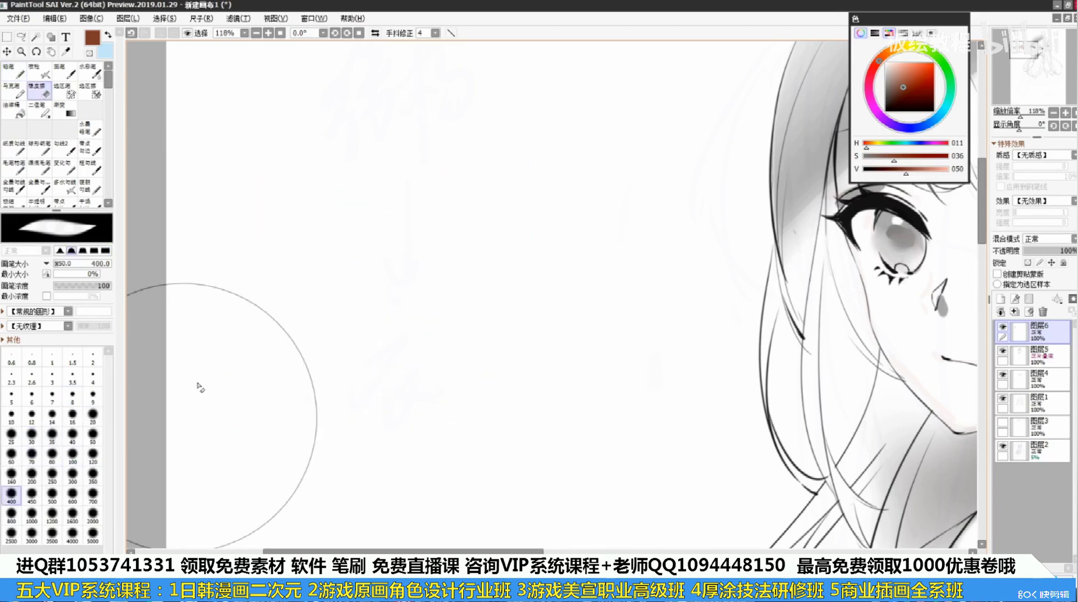
Handwrite the class days 一、二、六 with the time 8:00-9:30 underlined beneath them, using the size 8 brown pencil beside the figure
left_click(14, 71)
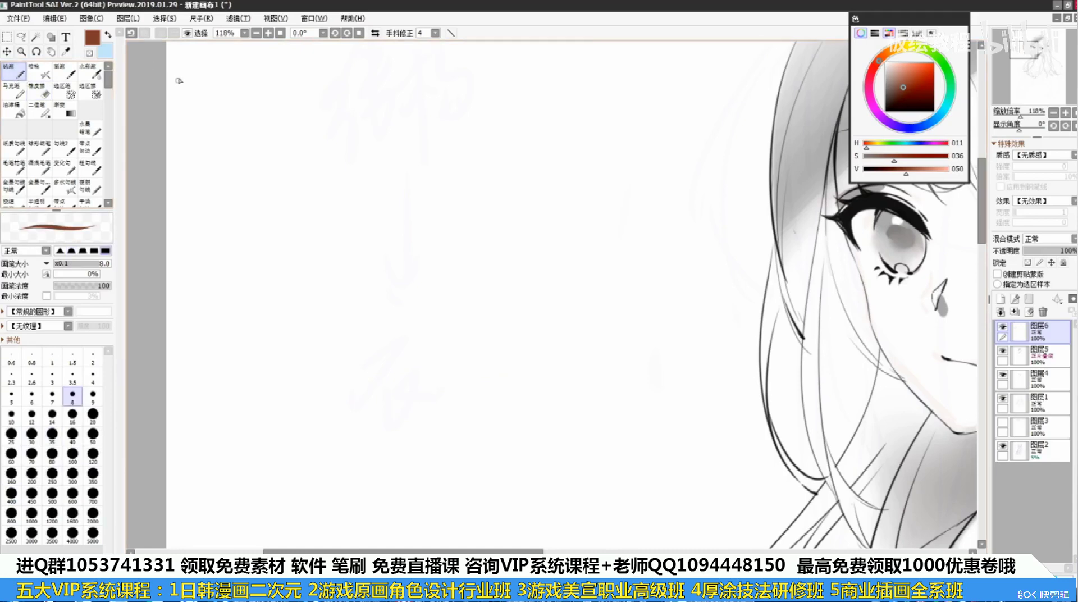
scroll(179, 81, "down", 2)
left_click_drag(272, 213, 301, 203)
left_click_drag(314, 209, 341, 190)
mouse_move(330, 219)
left_mouse_down()
mouse_move(340, 191)
mouse_move(364, 204)
mouse_move(381, 178)
mouse_move(378, 215)
left_mouse_up()
left_click_drag(383, 194, 406, 207)
left_click_drag(331, 250, 403, 258)
left_click_drag(419, 241, 425, 321)
left_click_drag(431, 240, 438, 253)
left_click_drag(440, 227, 456, 256)
left_click_drag(463, 241, 465, 250)
left_click_drag(325, 303, 481, 266)
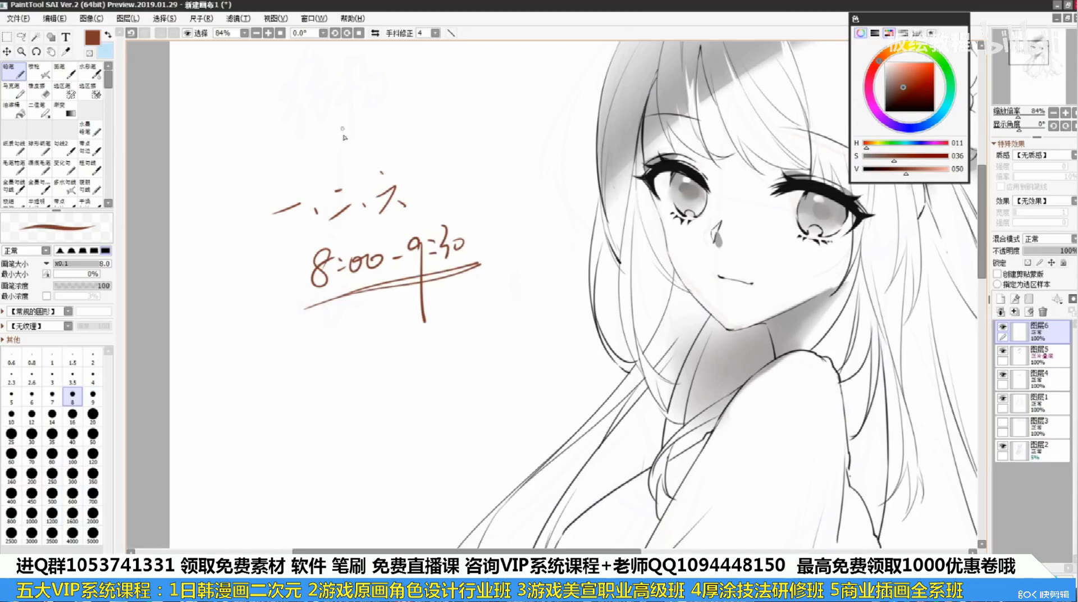
Handwrite a parenthesised 三 above the row of class days
left_click_drag(341, 128, 336, 154)
left_click_drag(349, 135, 362, 138)
left_click_drag(352, 153, 372, 144)
left_click_drag(375, 120, 383, 150)
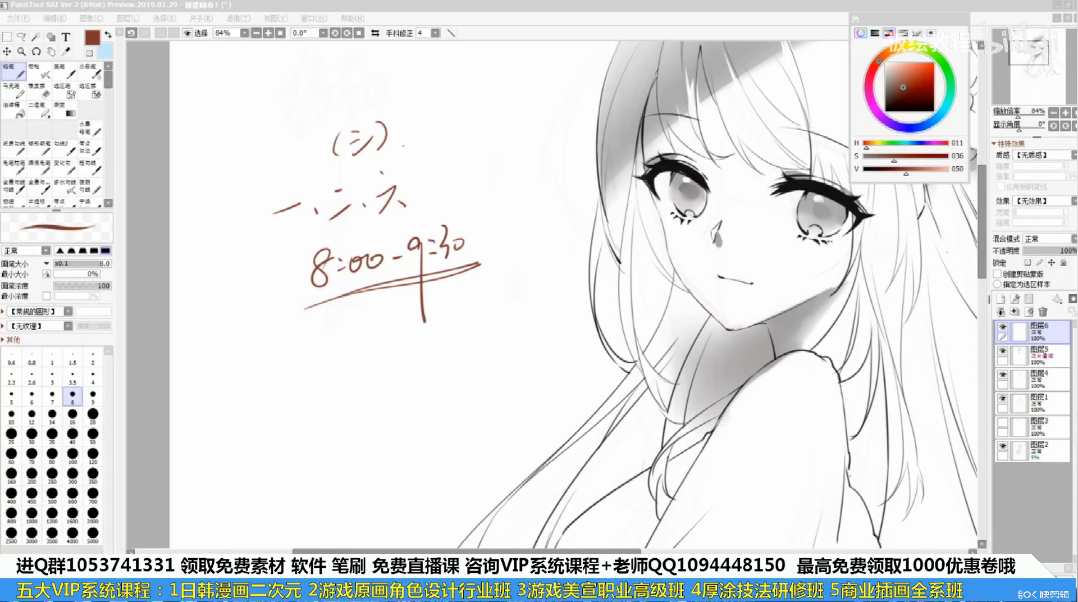
Switch to the browser and look through the practice drawings posted in the 圆酱绘画打卡 super topic on Weibo
left_click_drag(1075, 81, 859, 35)
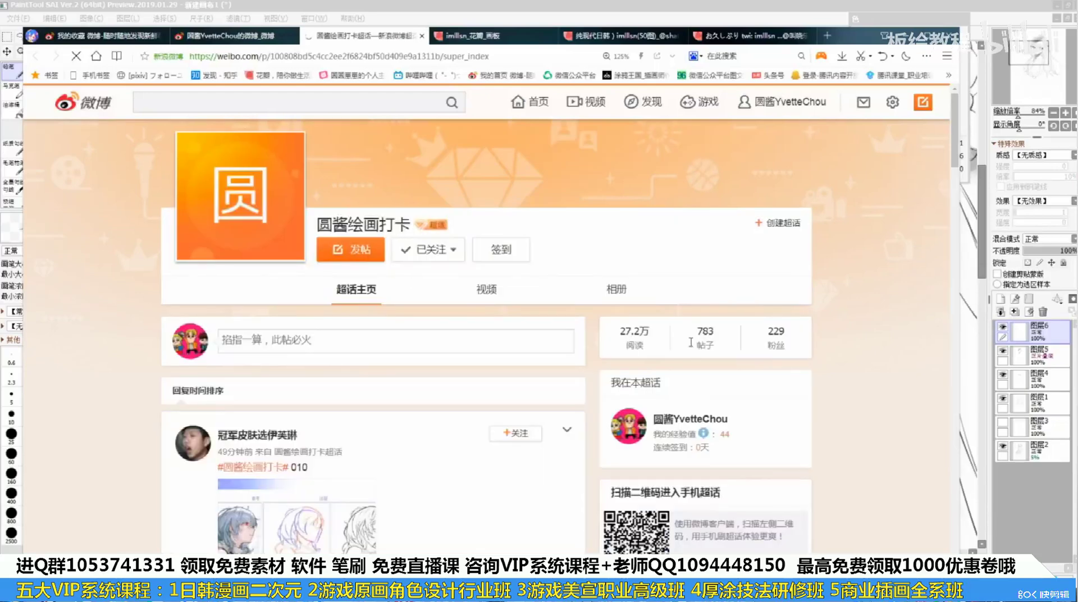
scroll(690, 342, "down", 7)
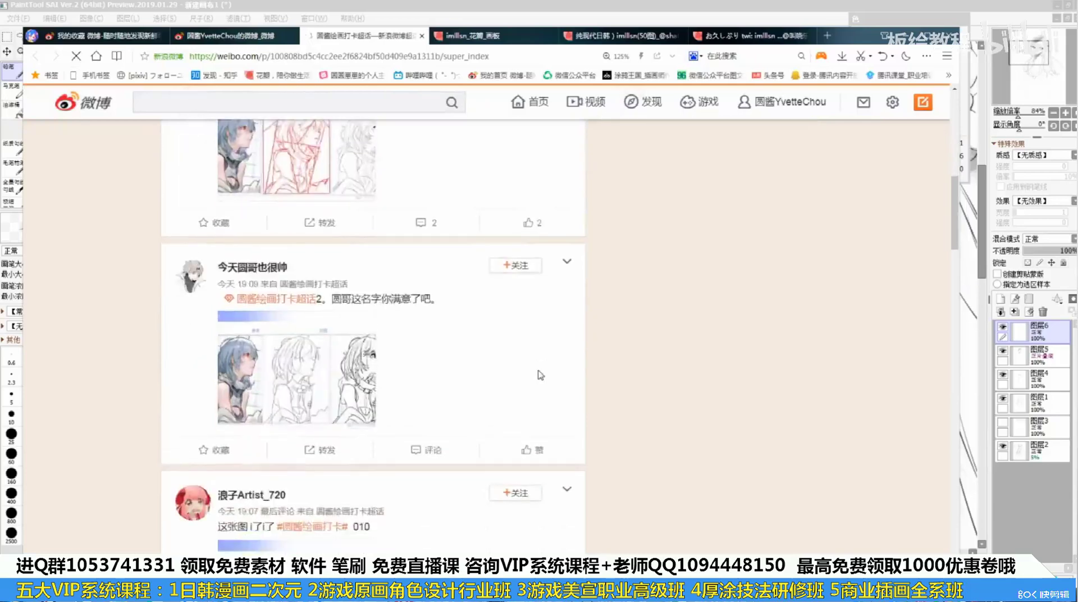
scroll(540, 375, "down", 5)
scroll(357, 352, "down", 5)
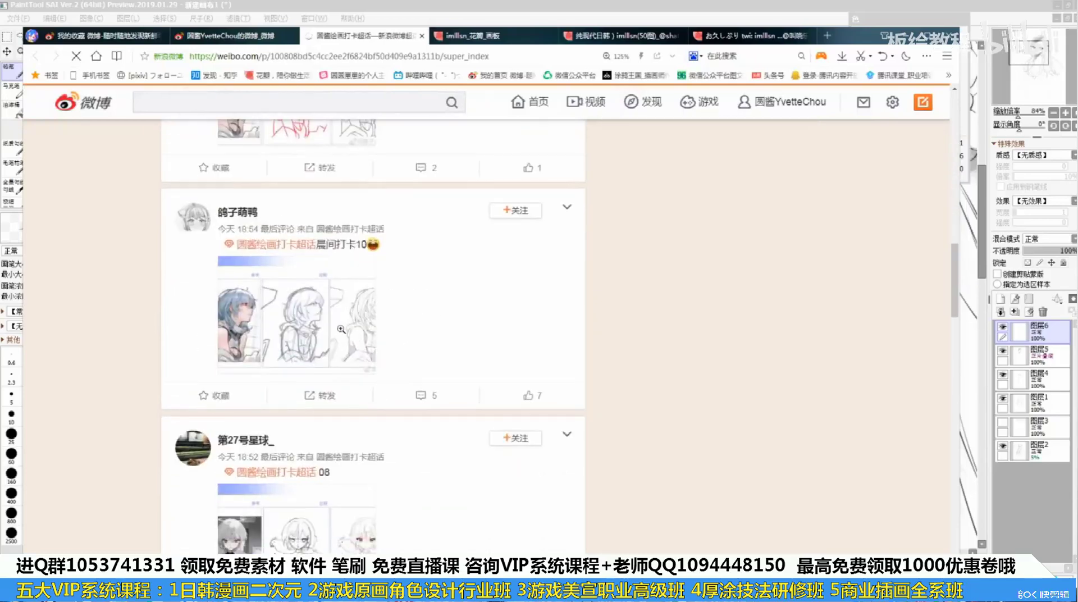